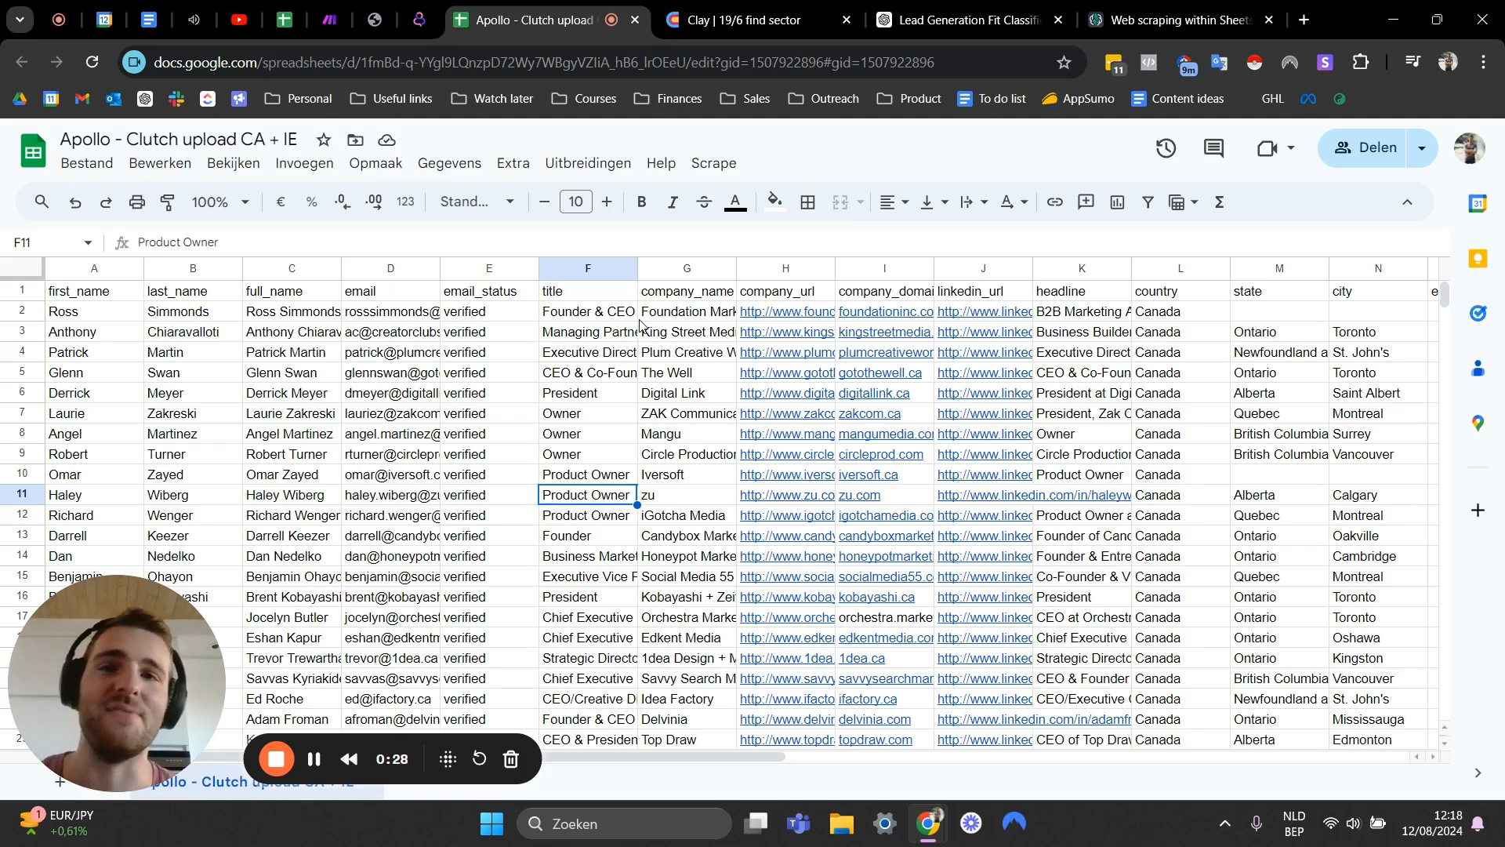
# - Review the contact rows and email status cells in the Apollo sheet, switching briefly to the Clay table
pyautogui.click(475, 454)
pyautogui.click(591, 420)
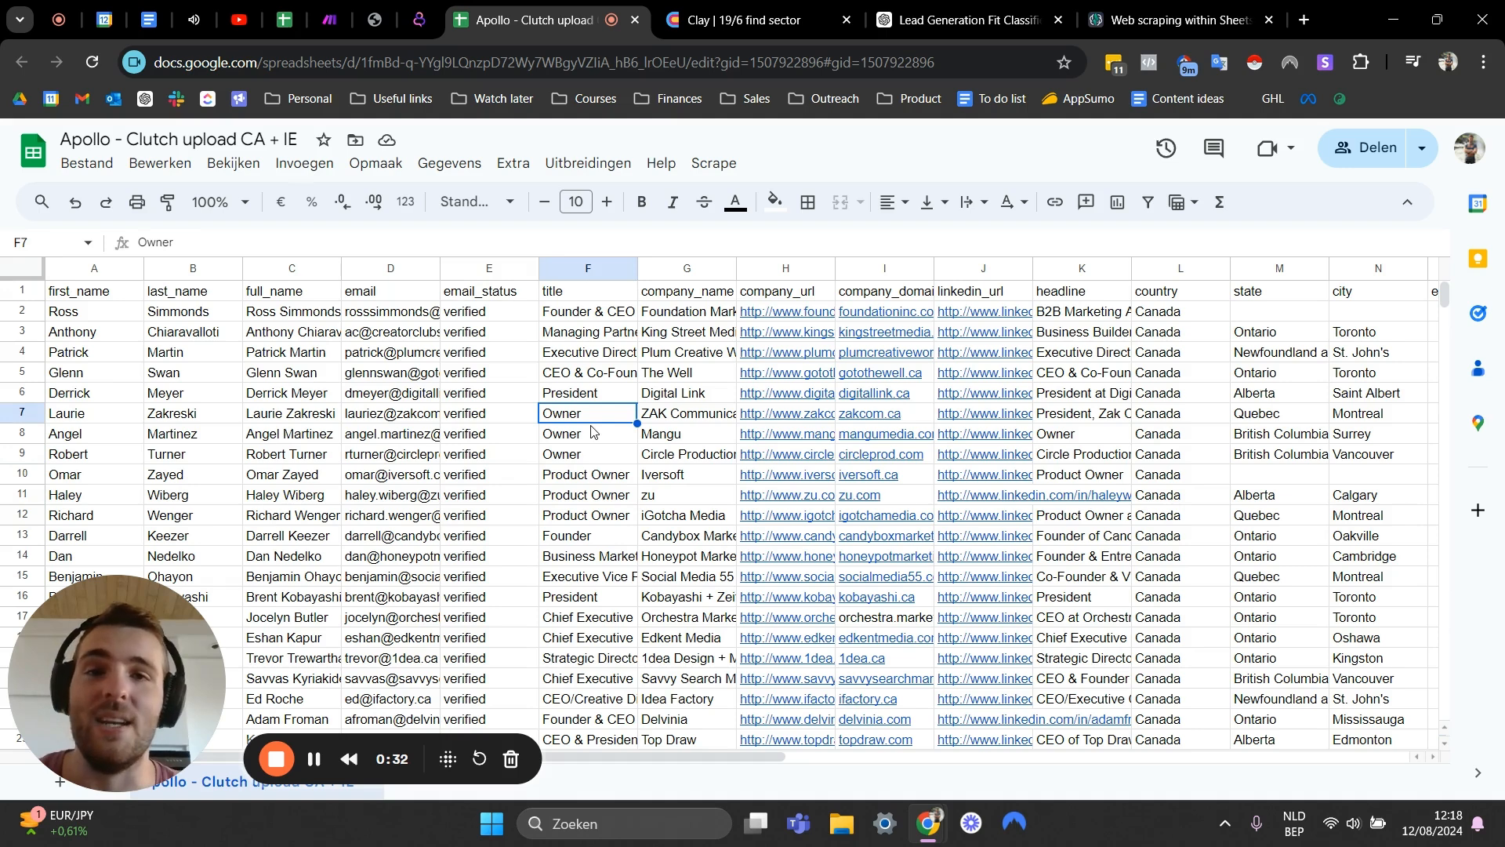
pyautogui.click(512, 395)
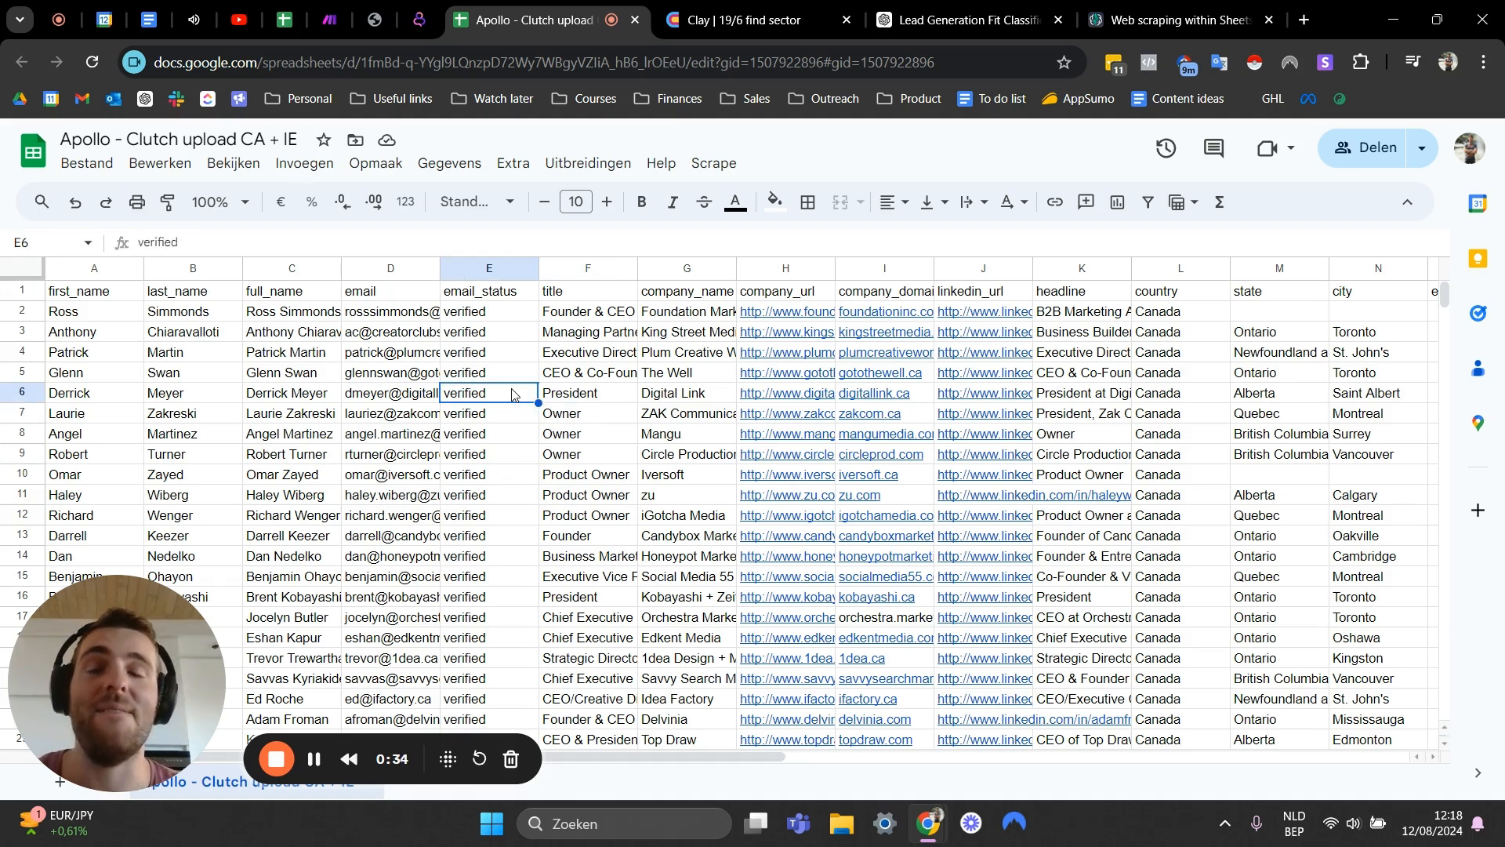
pyautogui.click(682, 27)
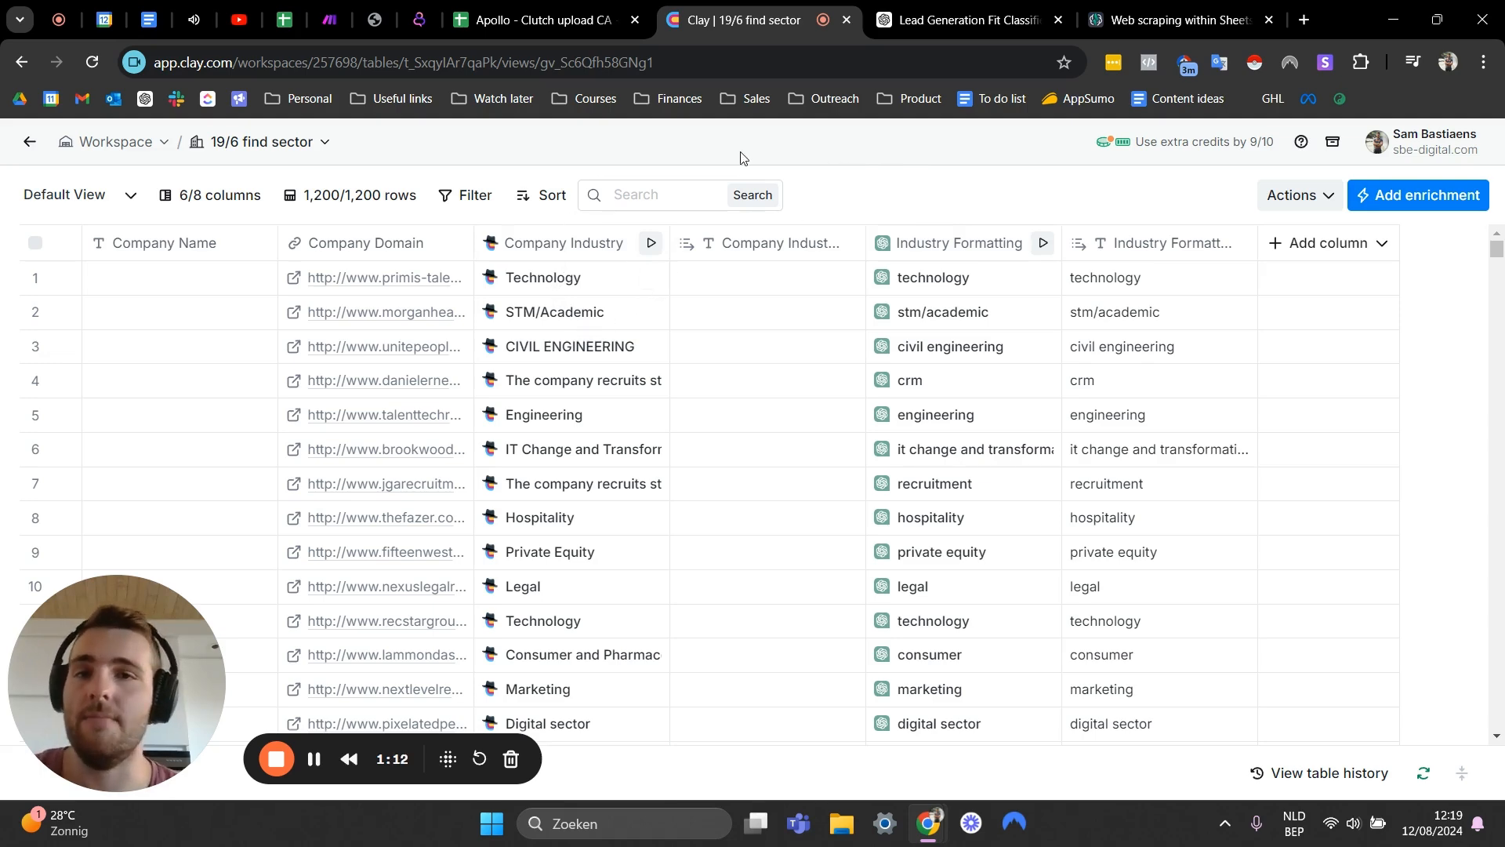
pyautogui.click(586, 22)
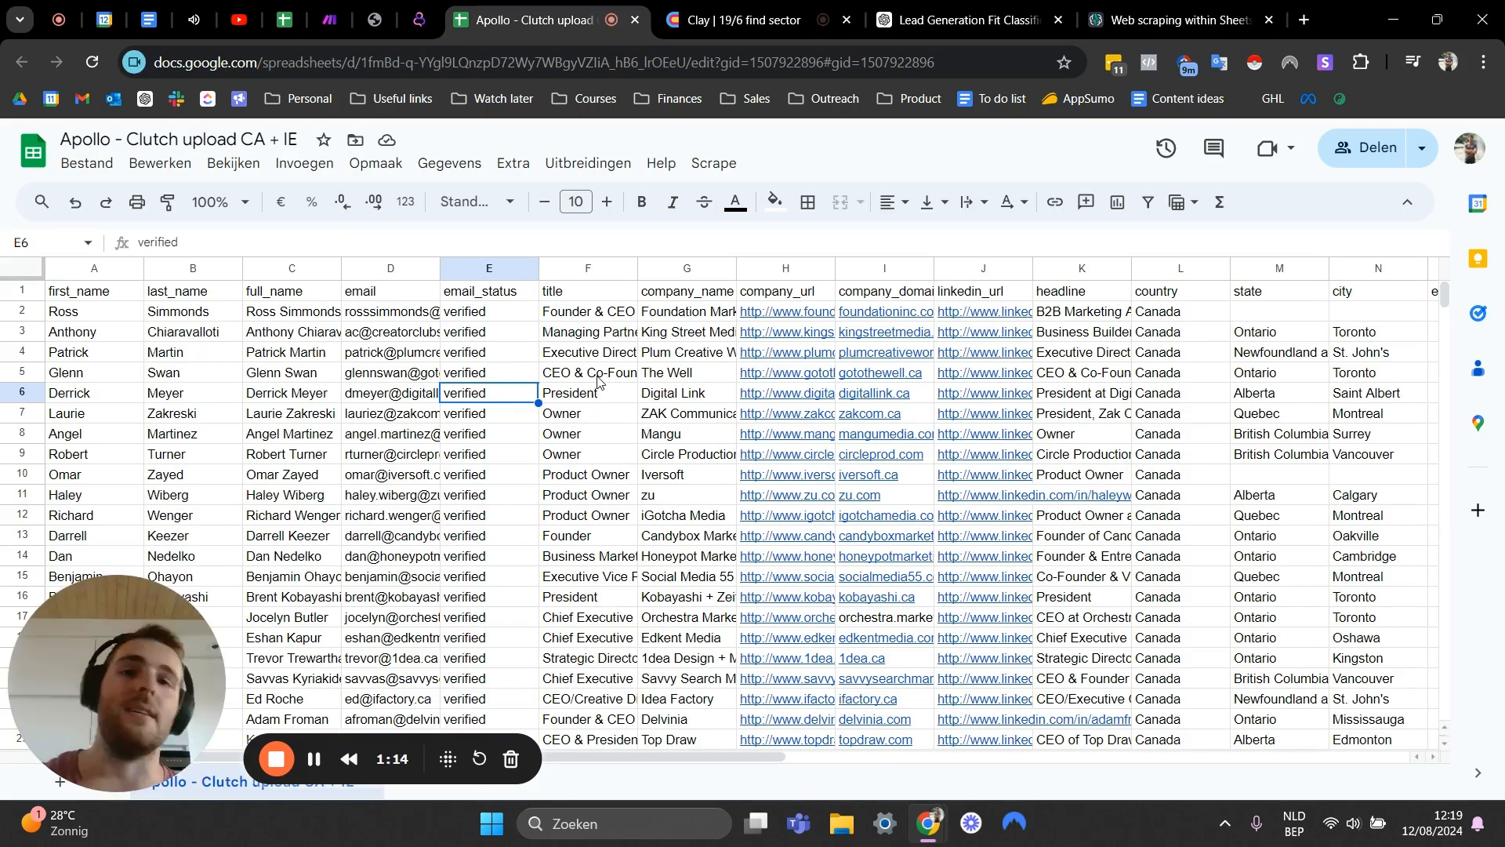
pyautogui.click(746, 7)
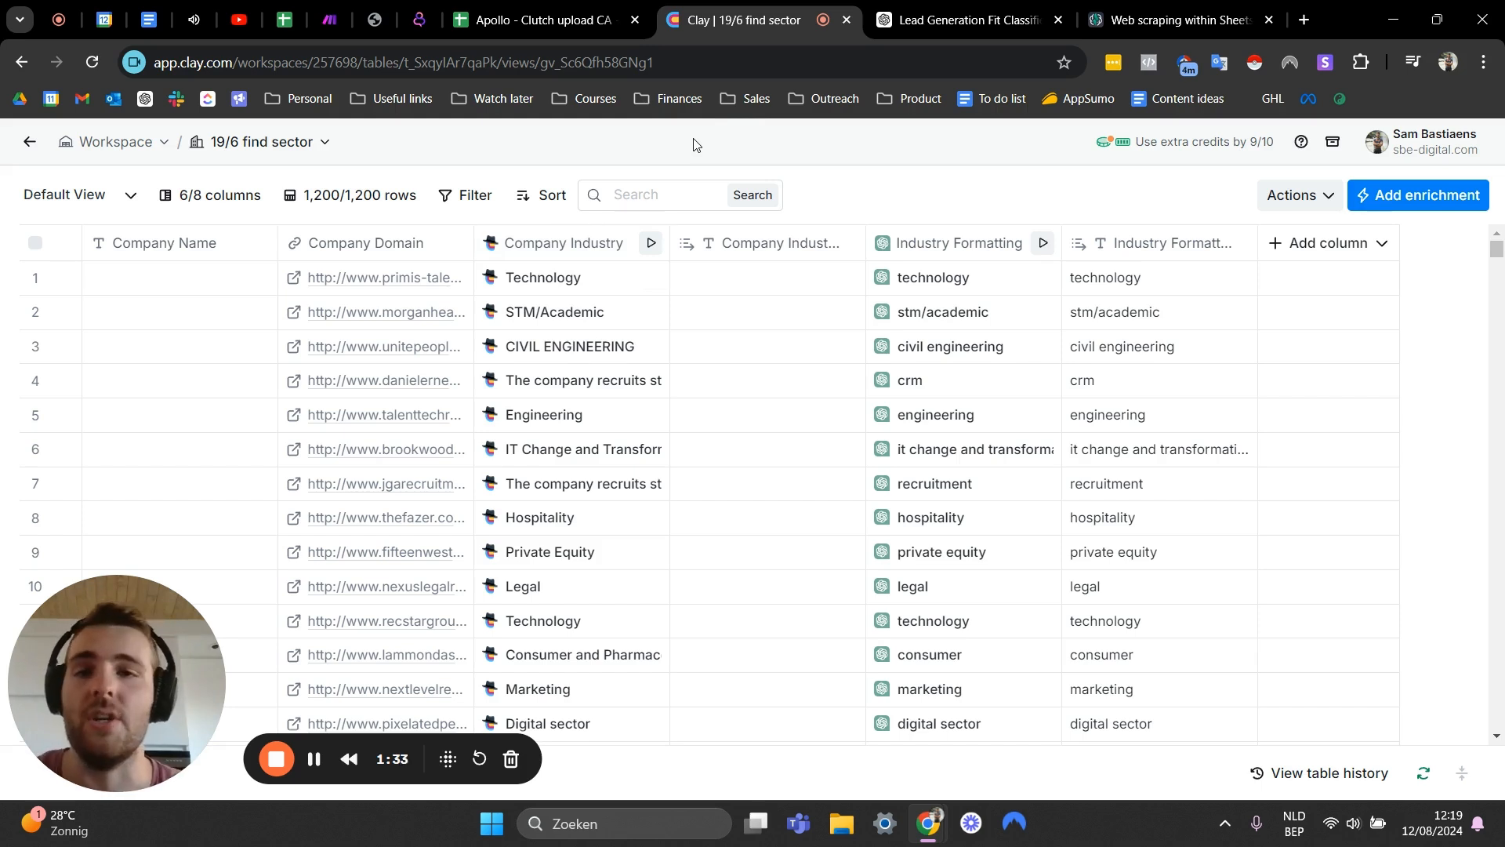
# - Open the Company Industry column's settings in Clay and read its model and mission prompt, then close the panel
pyautogui.click(549, 244)
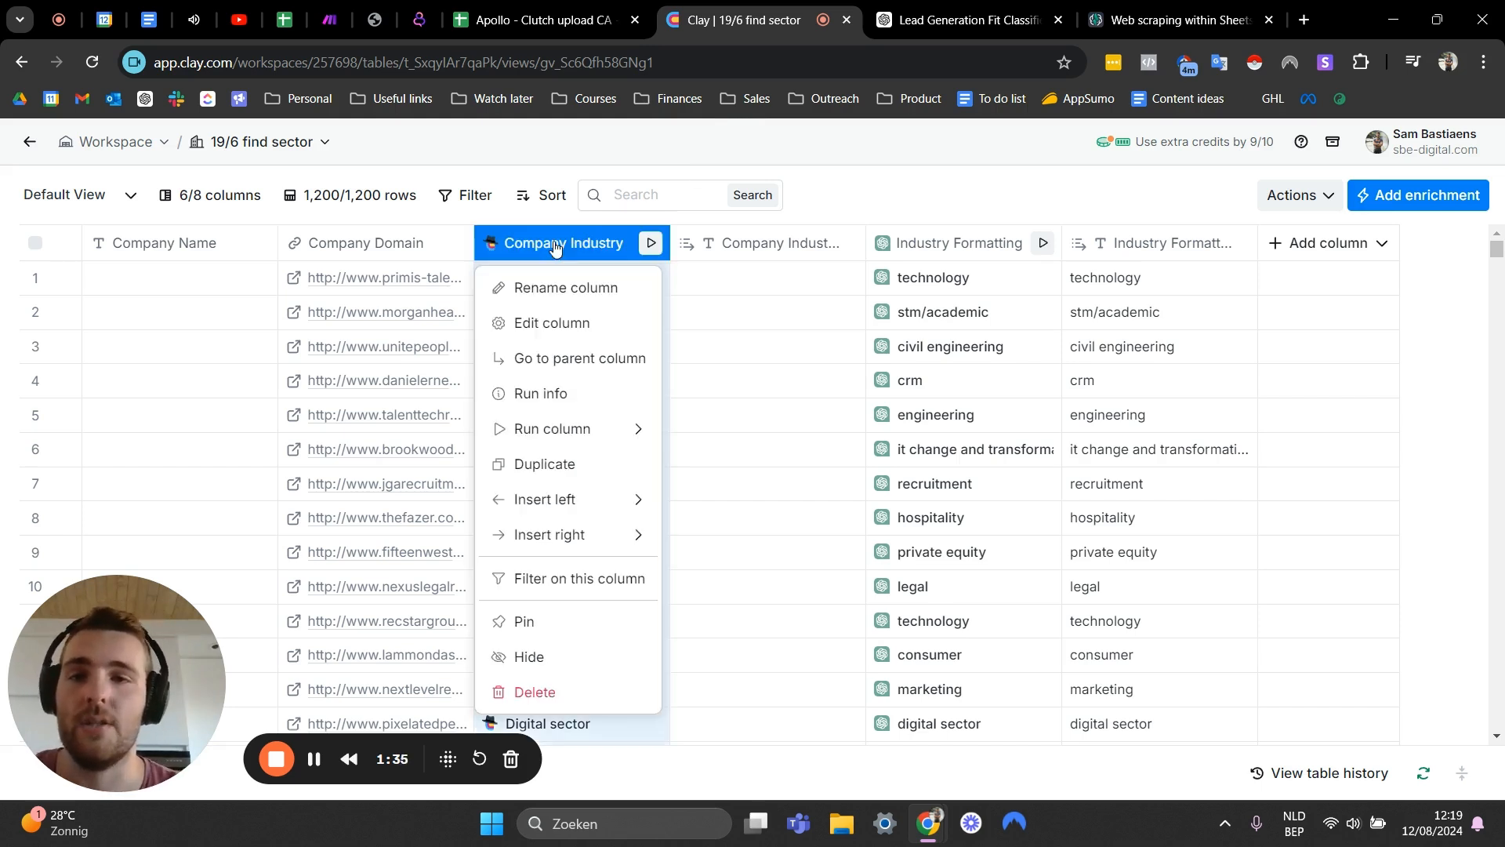
pyautogui.click(552, 323)
pyautogui.scroll(-4, 1237, 436)
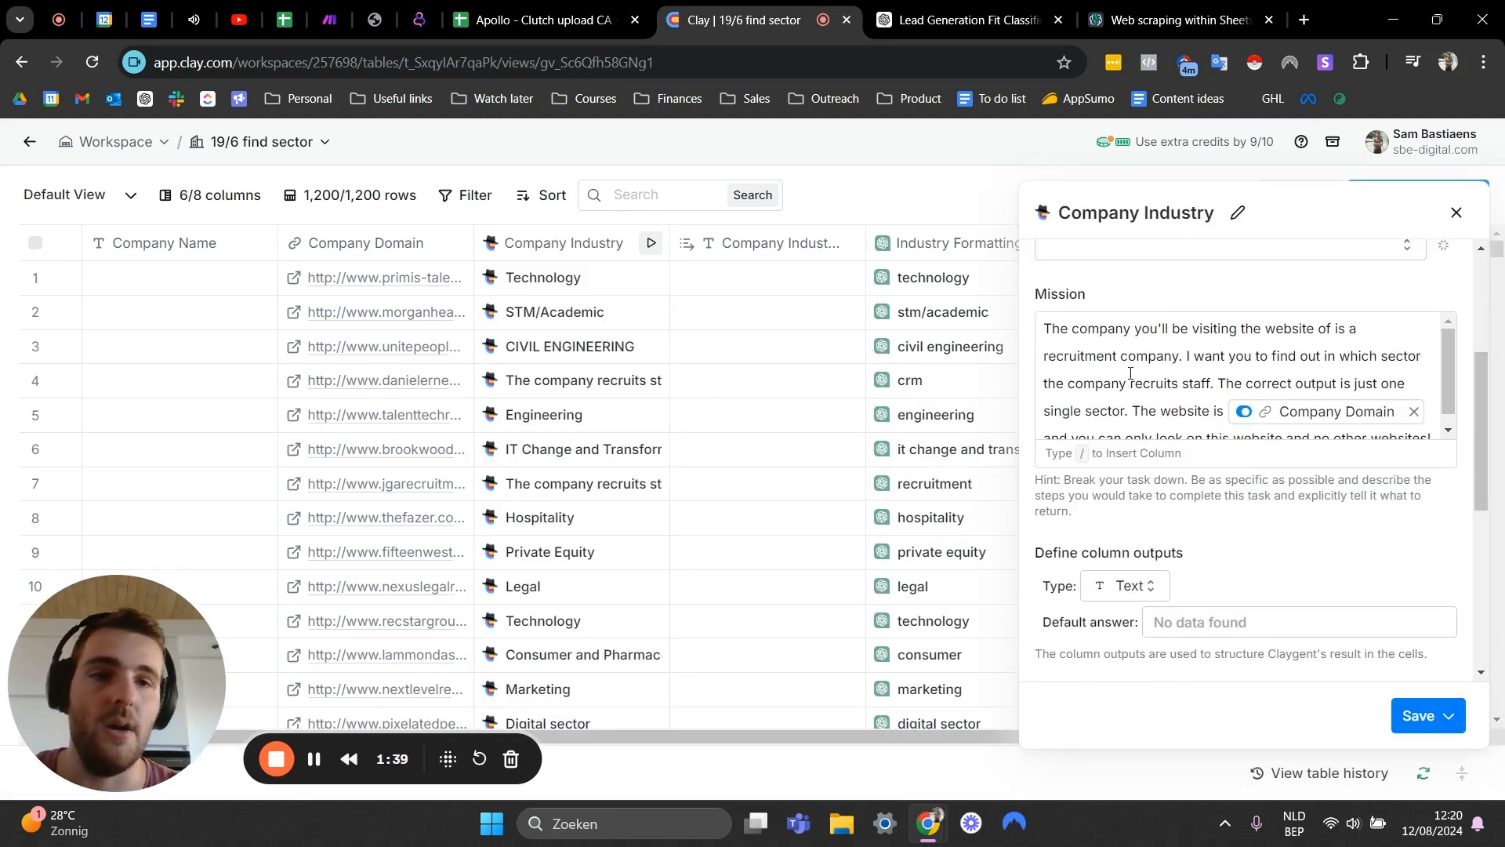
pyautogui.scroll(1, 1237, 436)
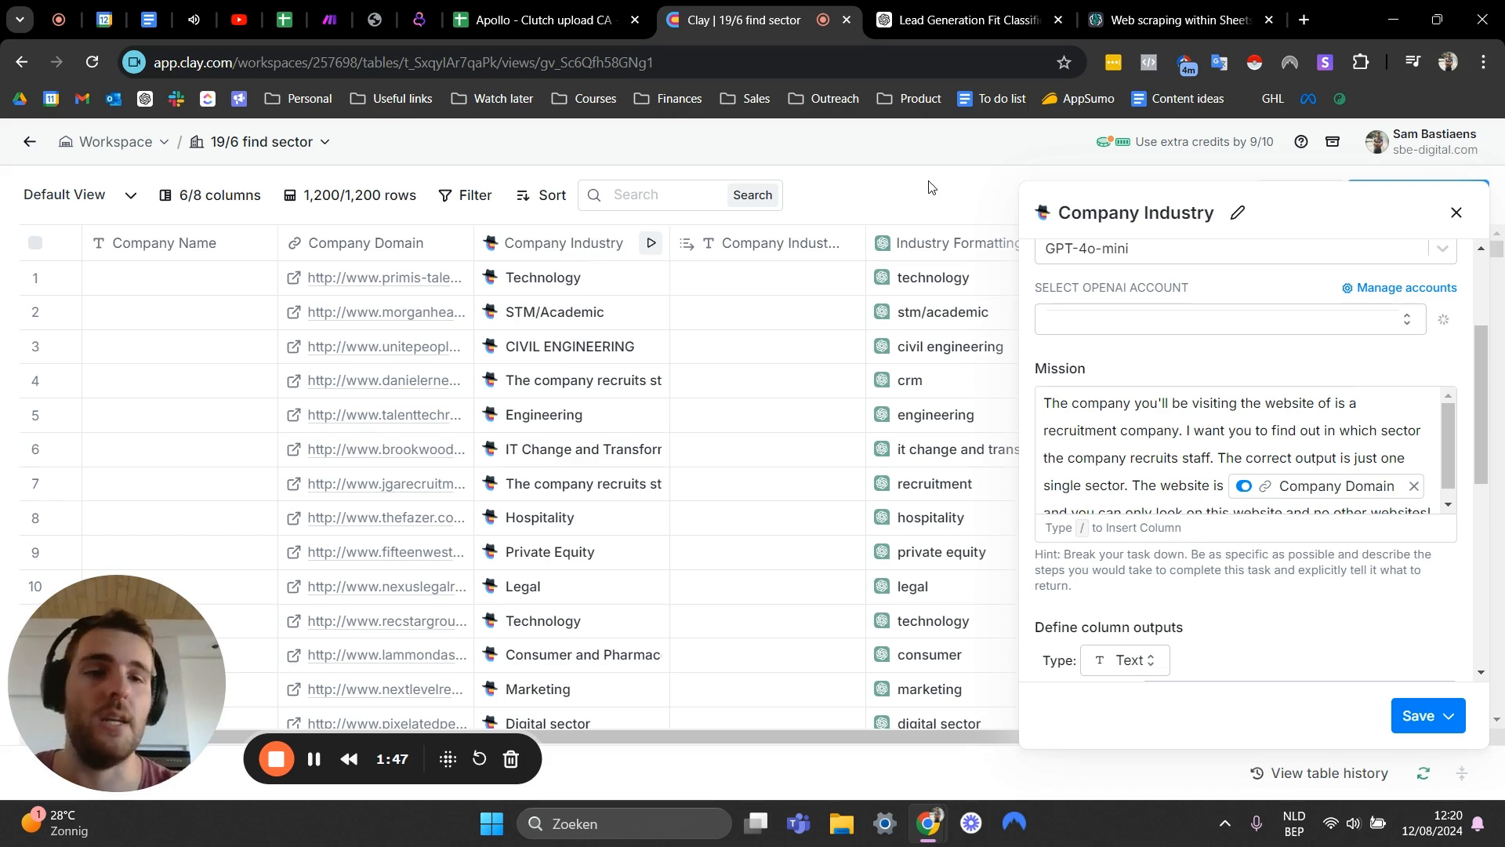
pyautogui.scroll(-1, 1236, 449)
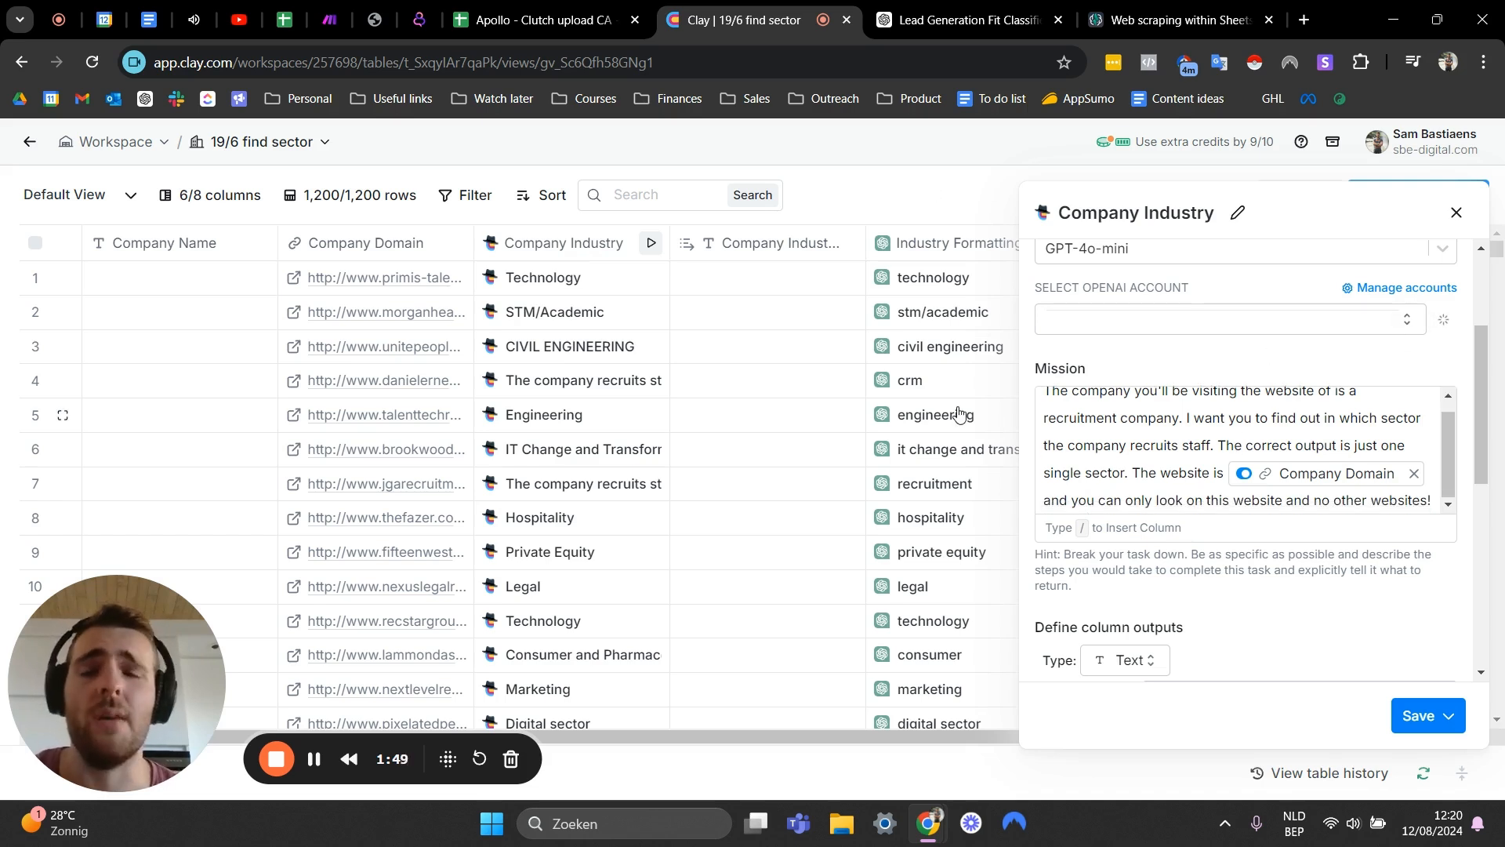
pyautogui.click(1454, 216)
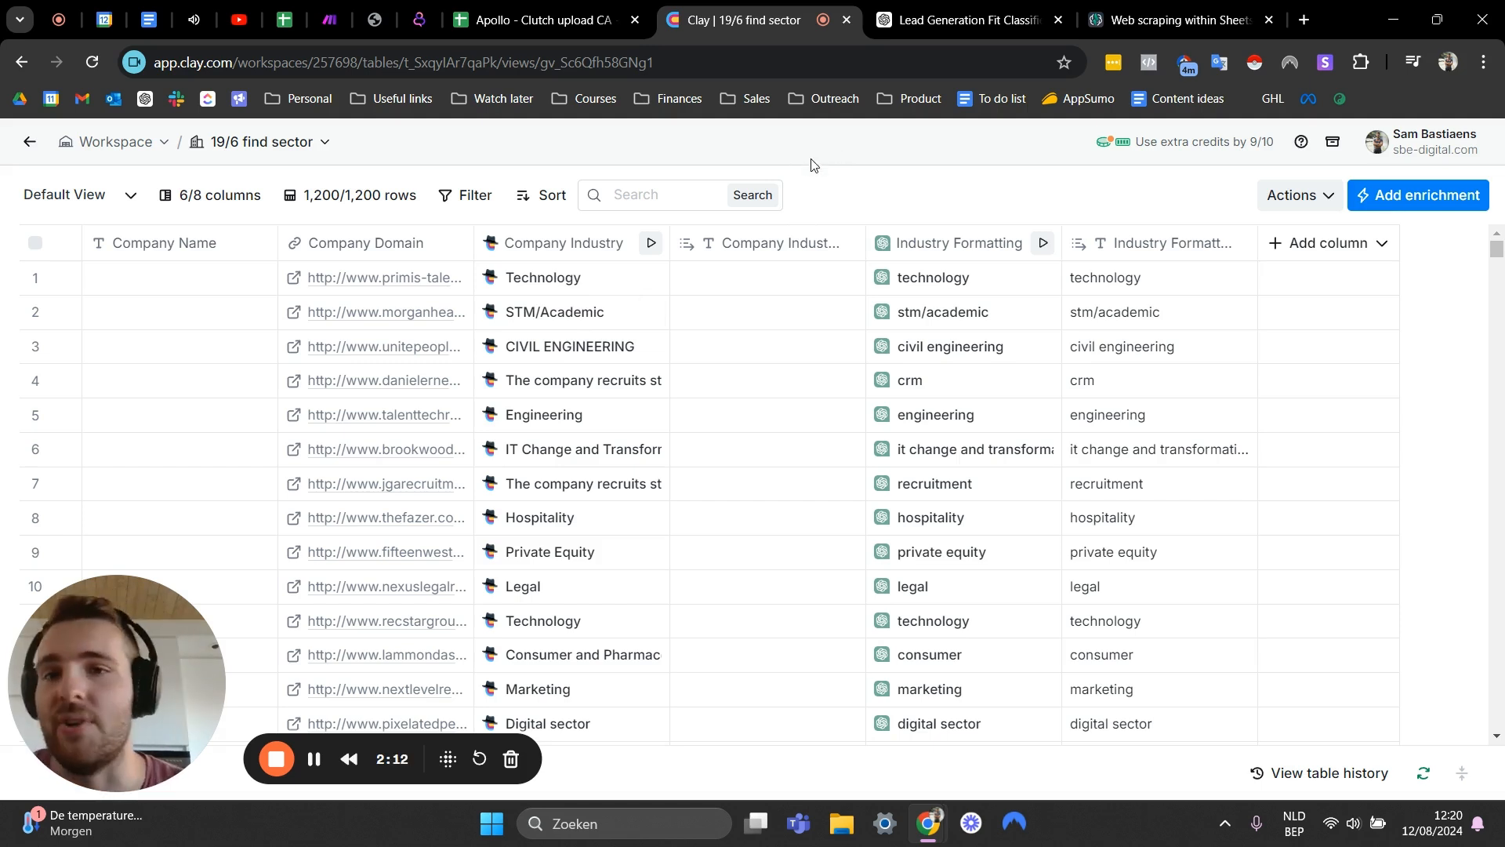
# - Switch between the Clay table and the Apollo sheet, inspecting the email status cells of the first leads
pyautogui.moveTo(757, 159); pyautogui.dragTo(883, 188)
pyautogui.click(943, 160)
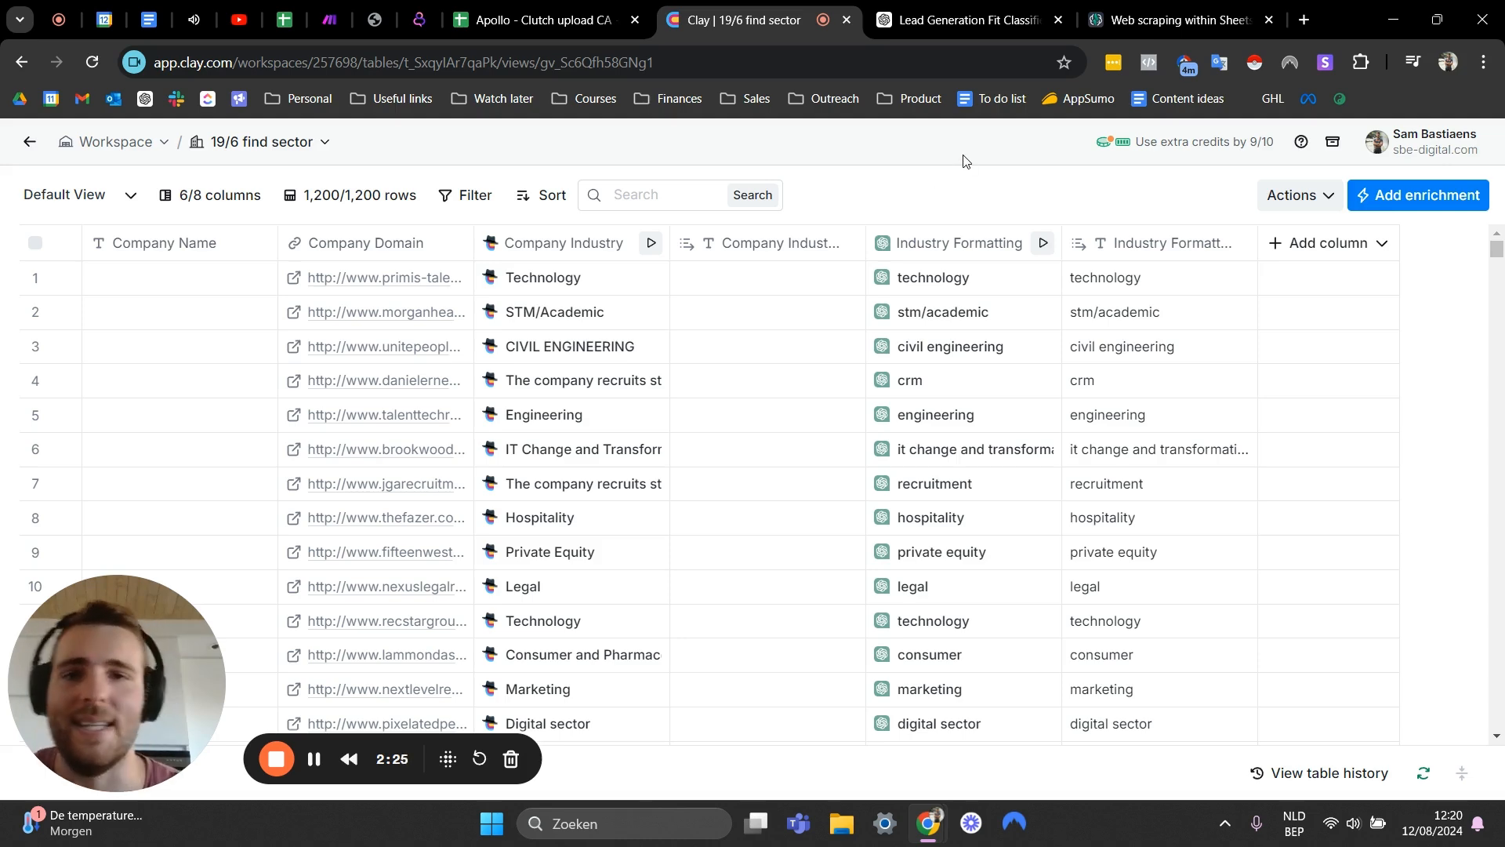
pyautogui.click(574, 17)
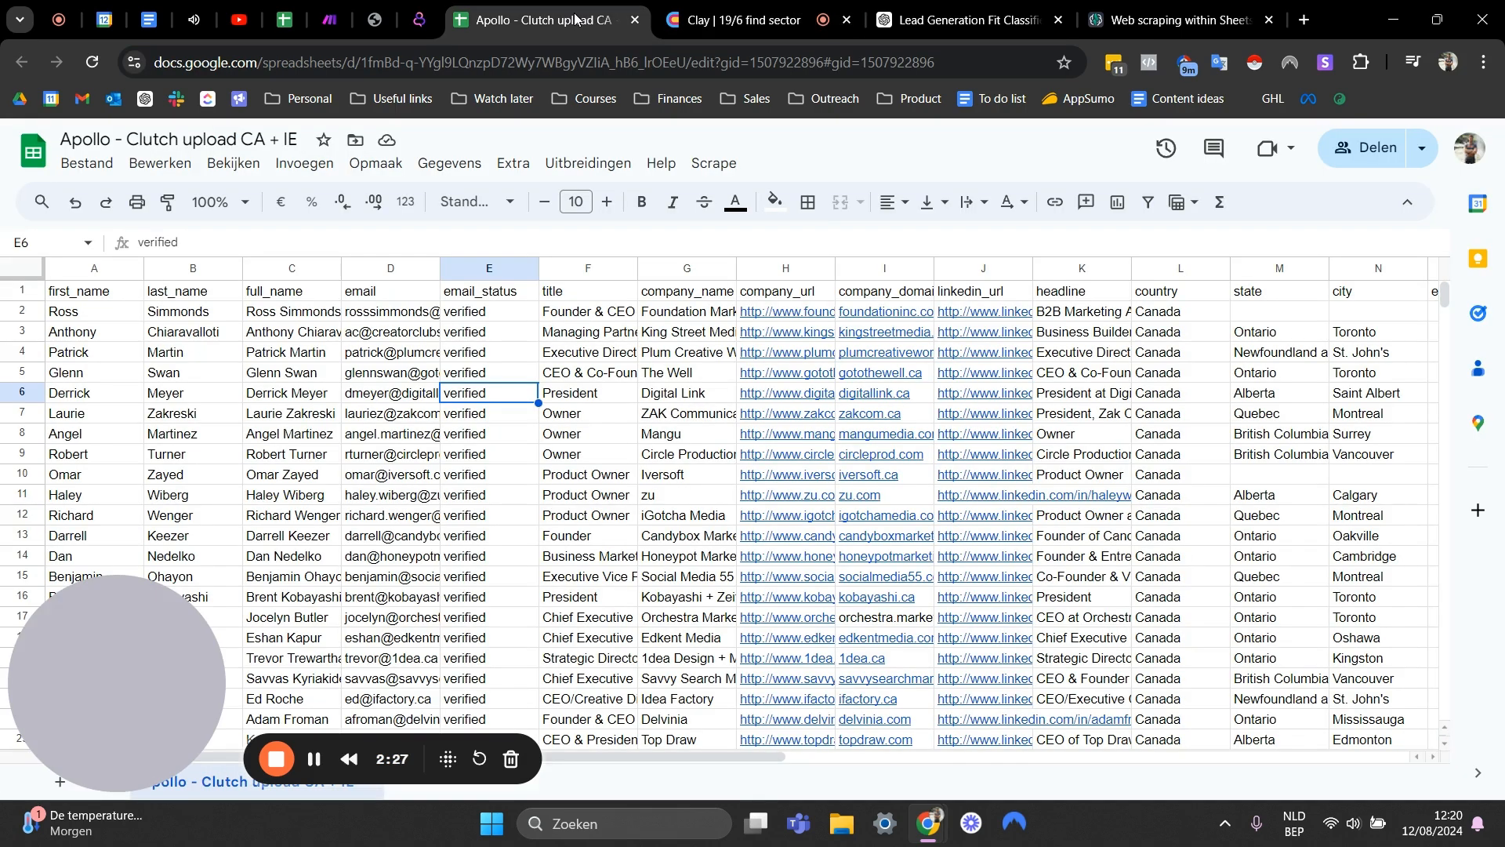
pyautogui.hotkey('ctrl', 'Tab')
pyautogui.click(564, 19)
pyautogui.click(510, 354)
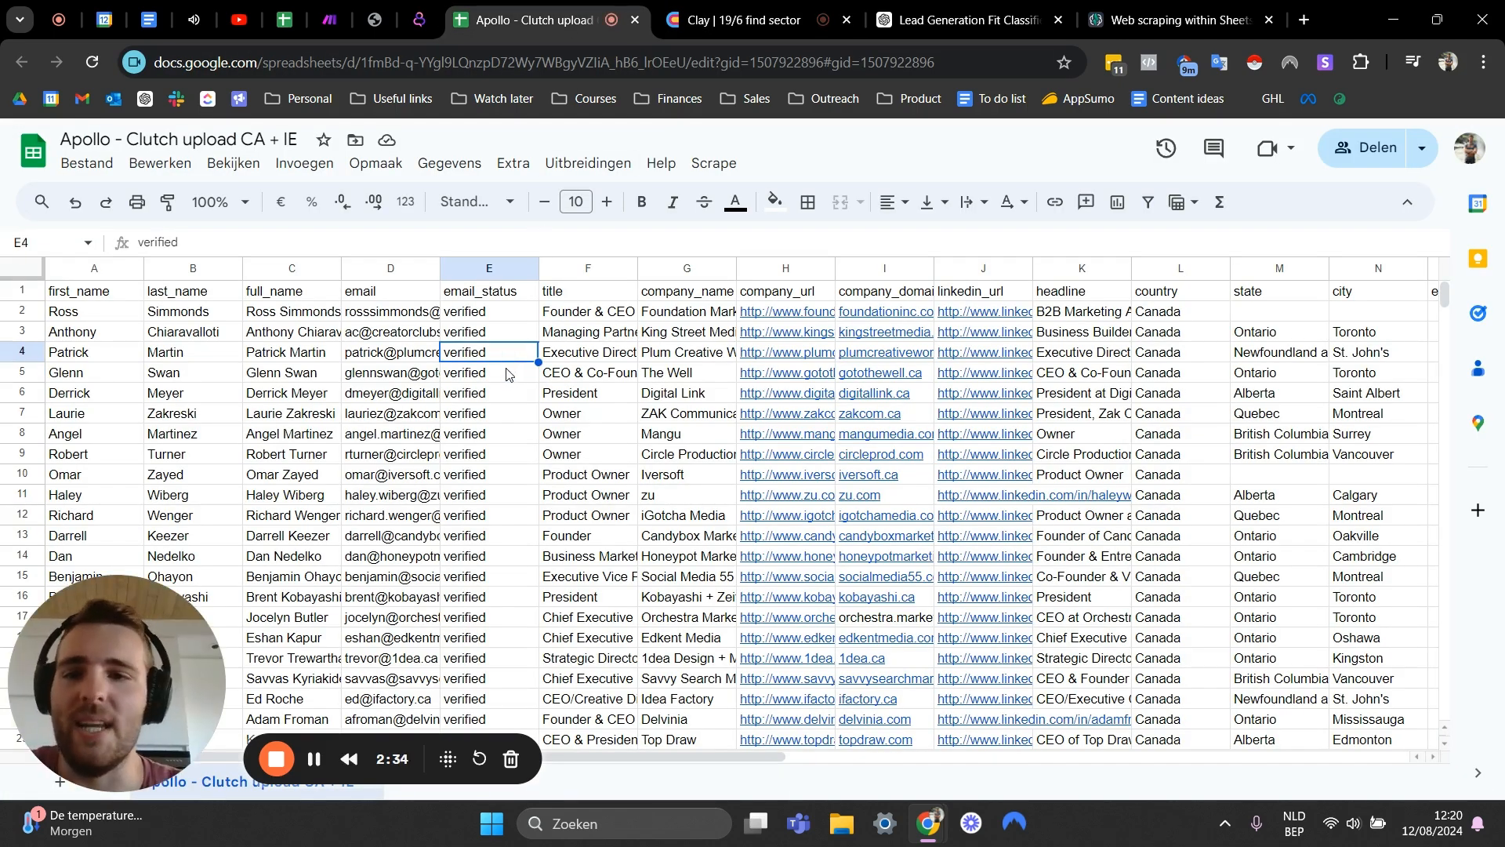
pyautogui.click(495, 380)
pyautogui.hotkey('ctrl', 'Tab')
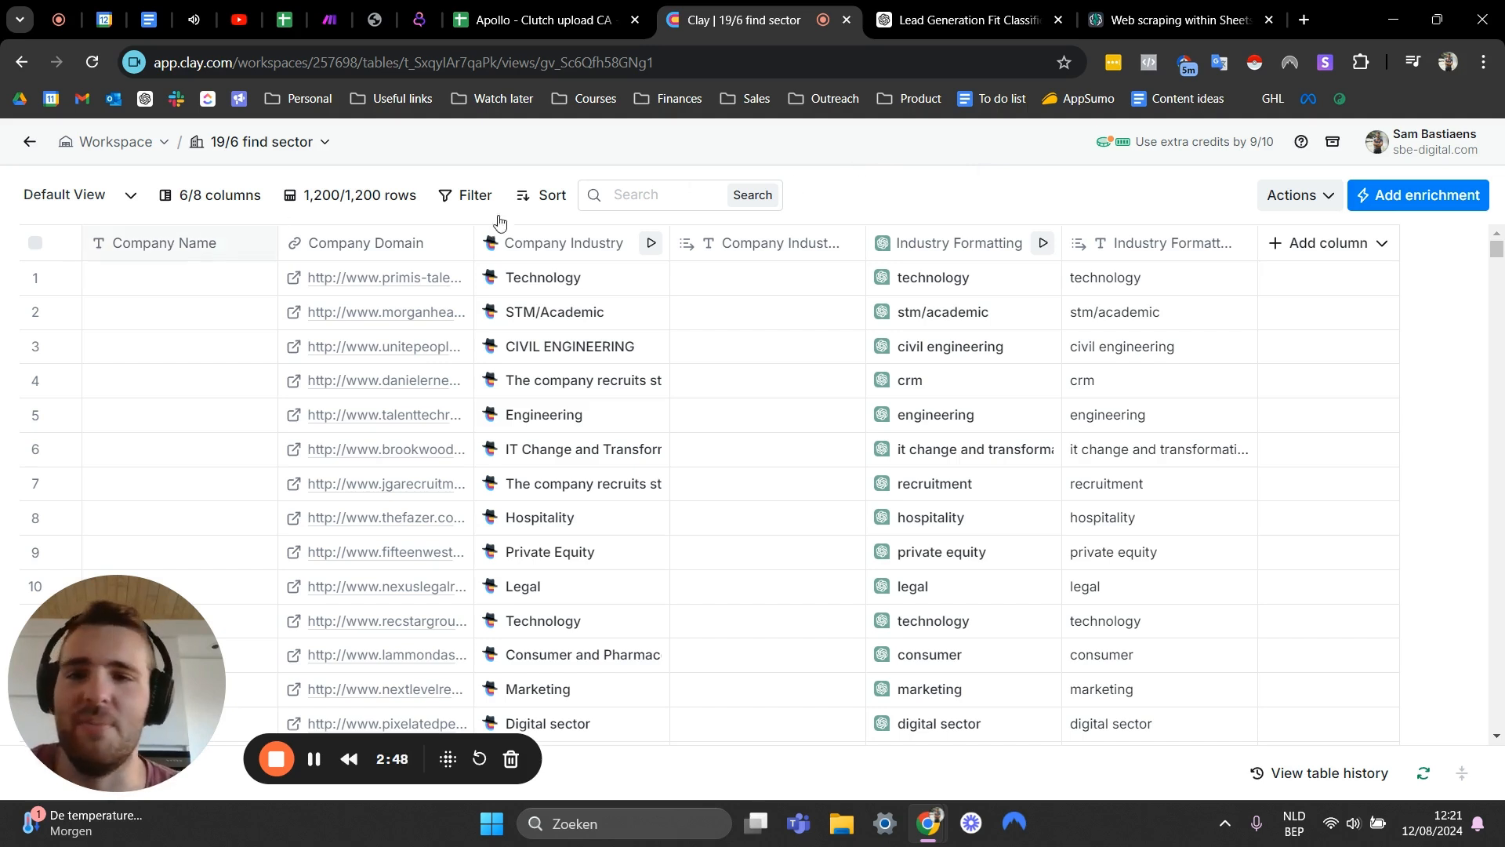
pyautogui.click(591, 24)
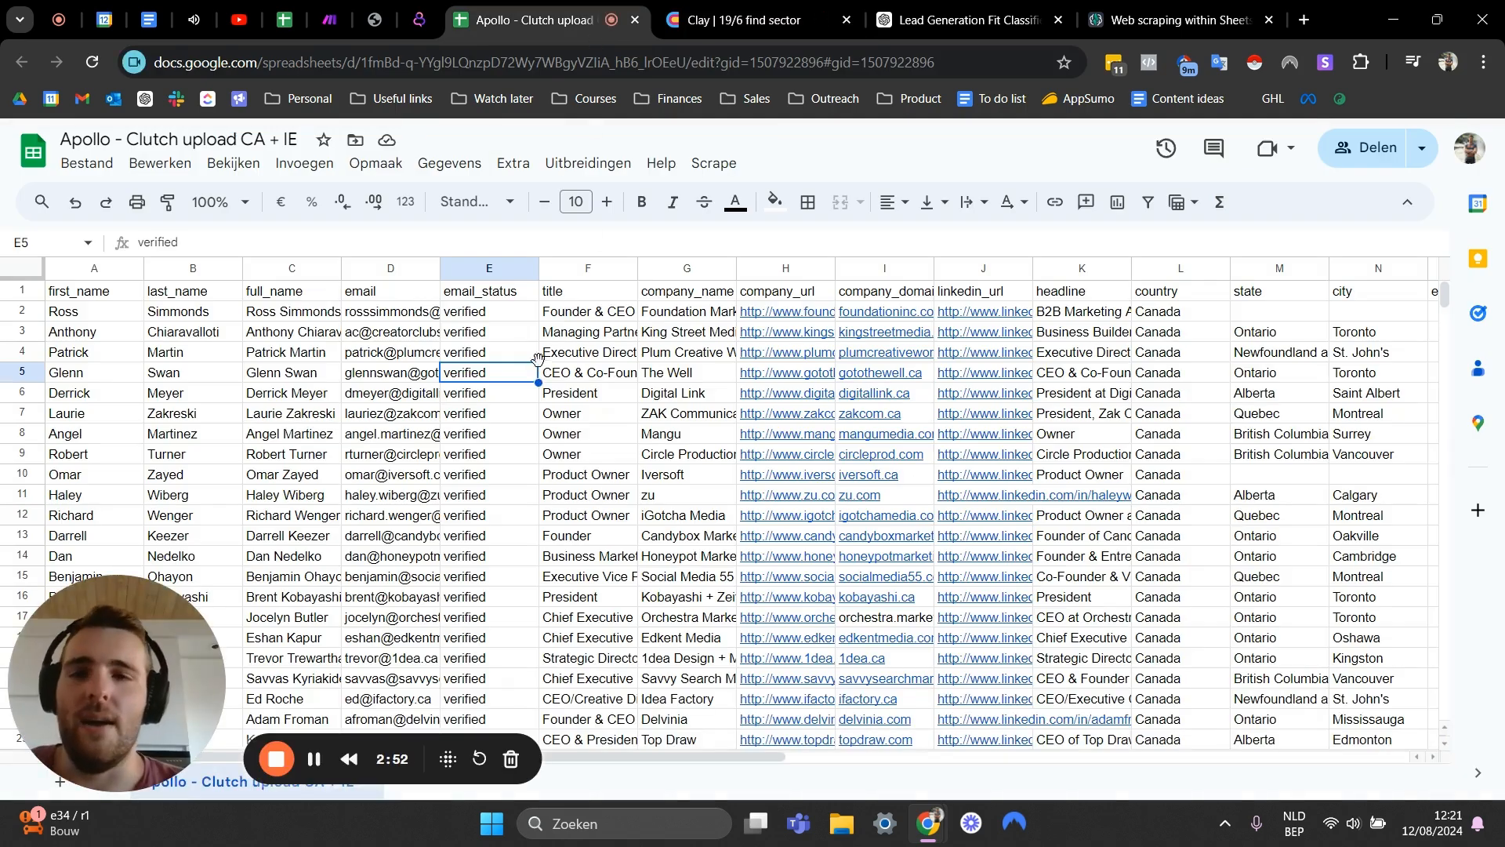
# - Open the Extensions menu to view the installed add-ons, then close it
pyautogui.click(522, 336)
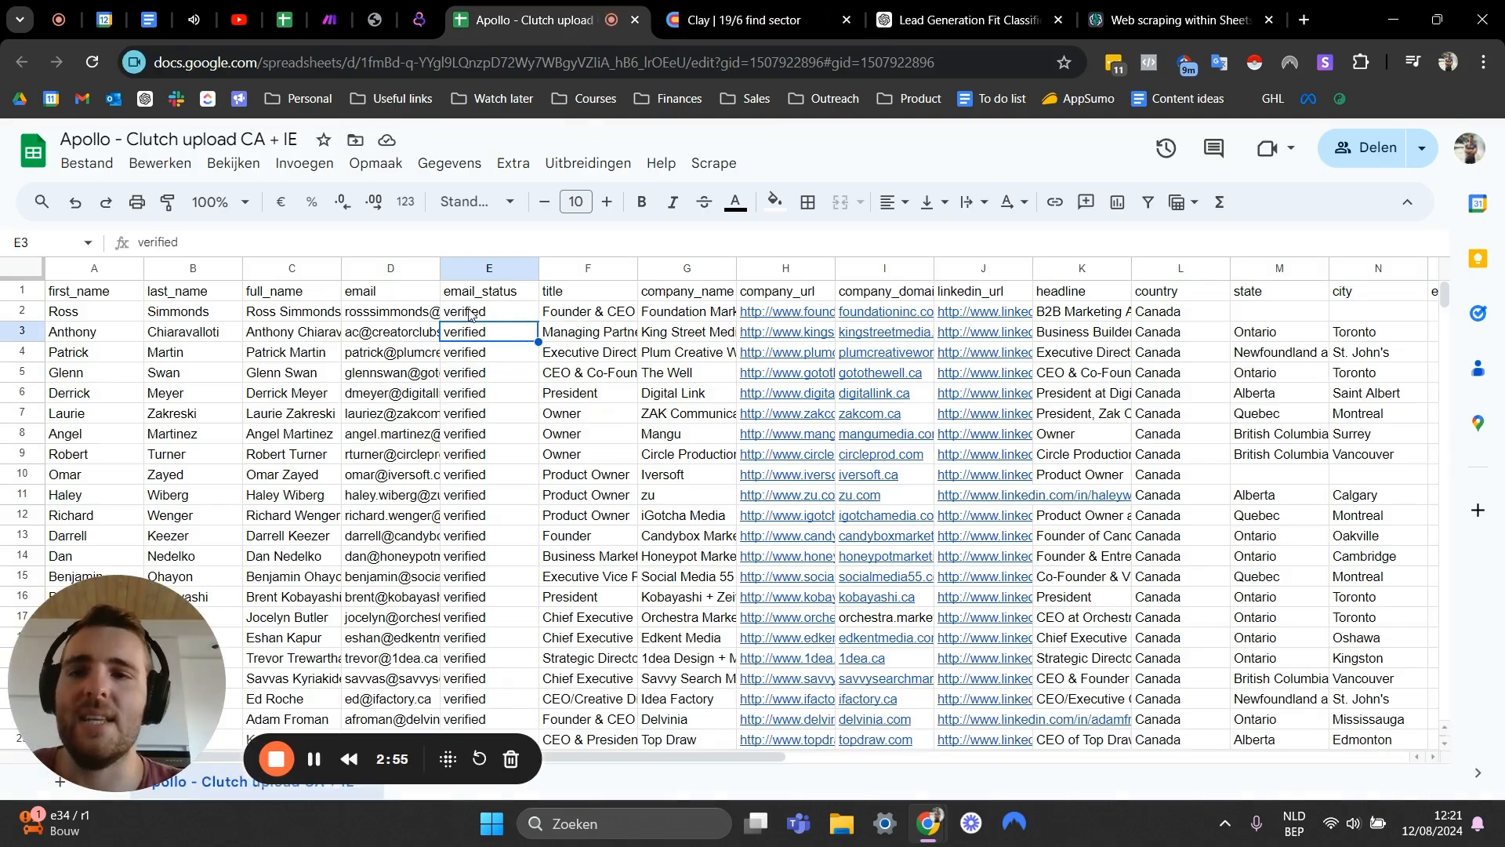
pyautogui.click(597, 170)
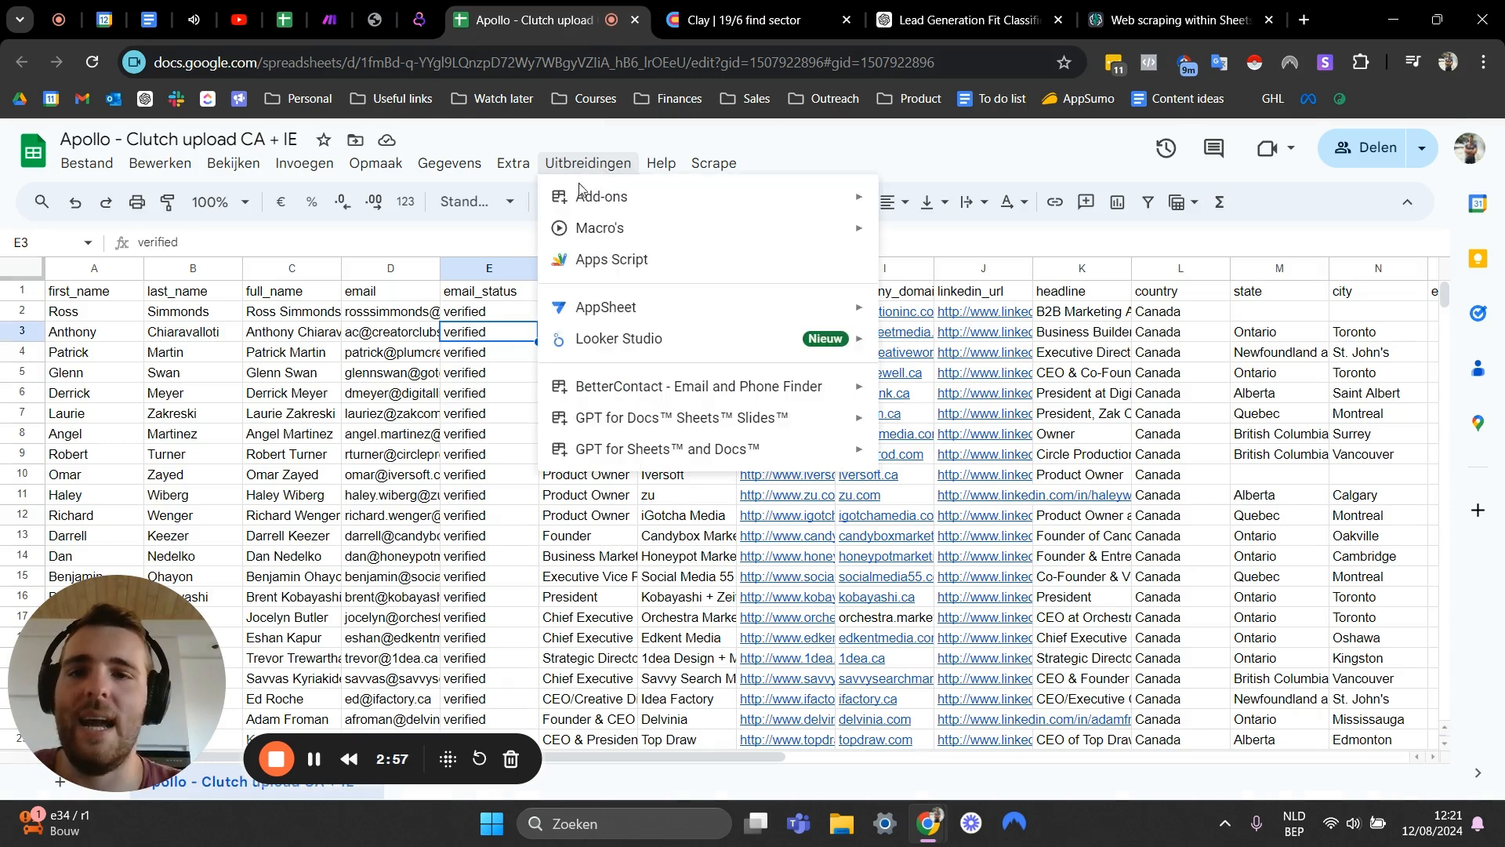
pyautogui.moveTo(706, 450)
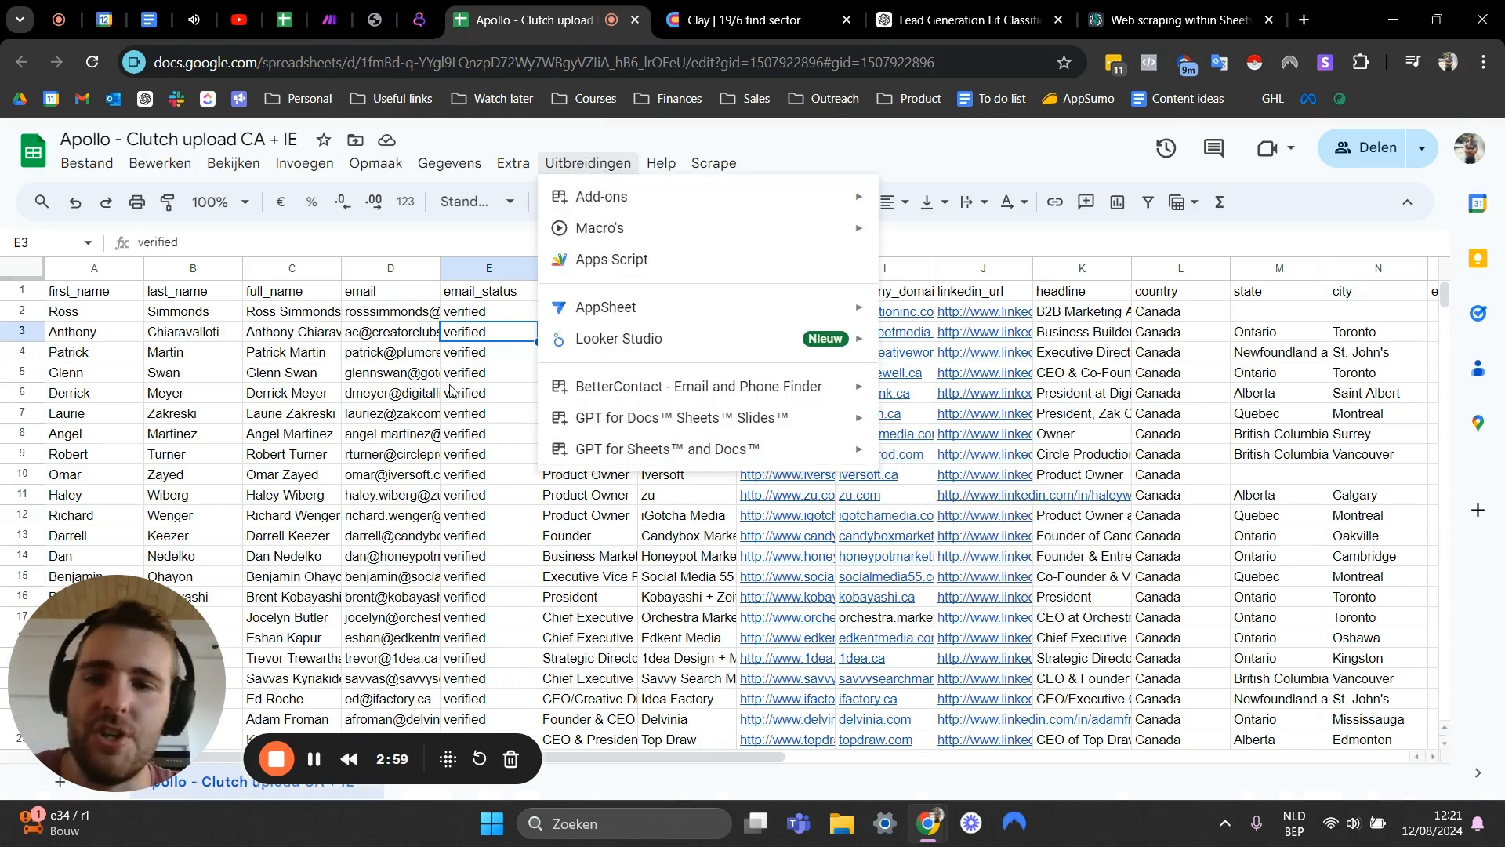
pyautogui.click(451, 390)
# - Inspect the job titles of the leads and scroll through the lead list
pyautogui.click(610, 439)
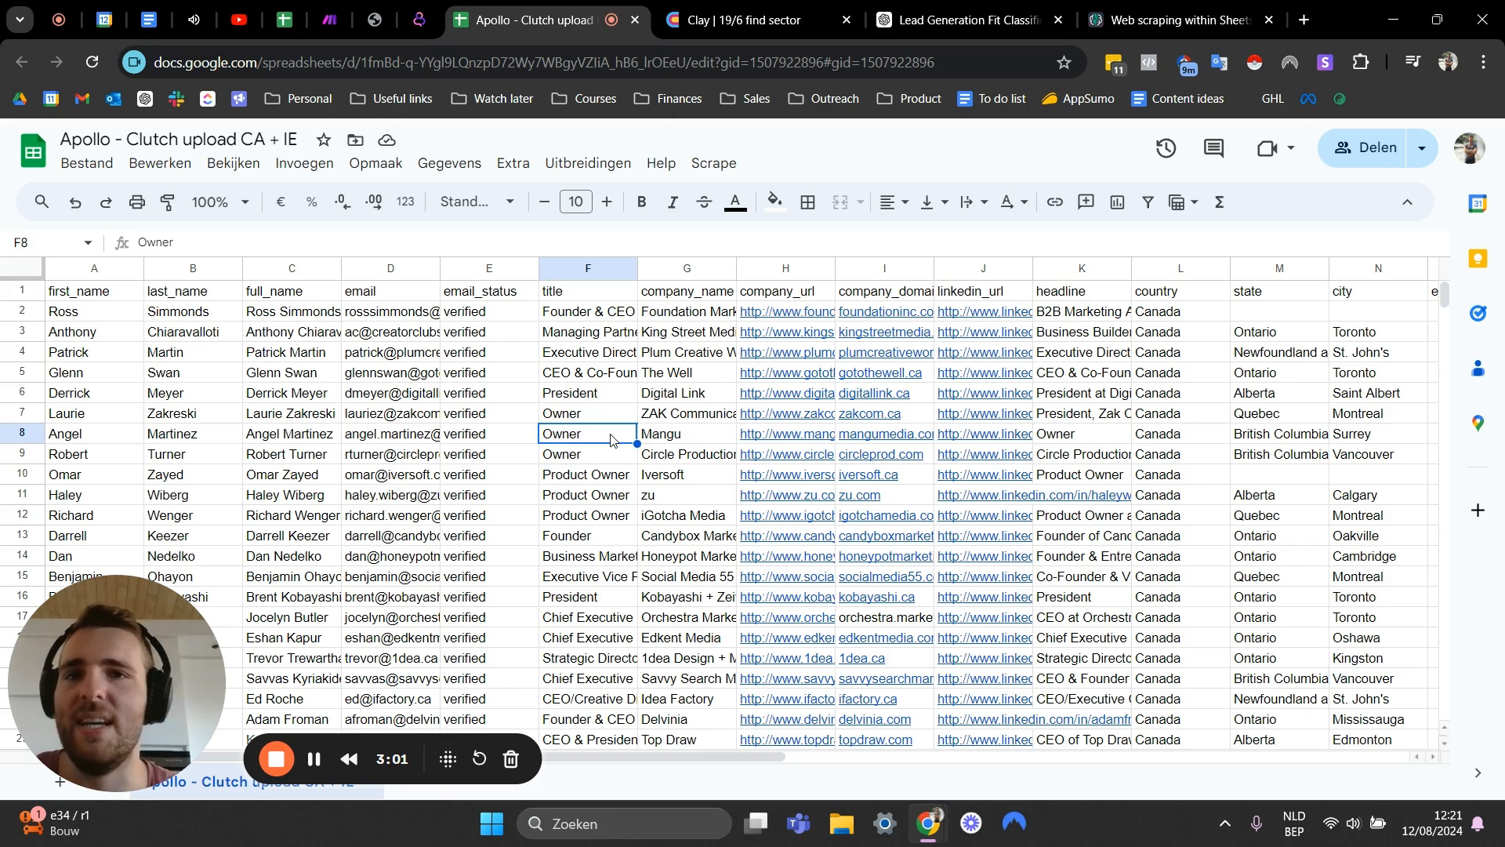
pyautogui.click(620, 398)
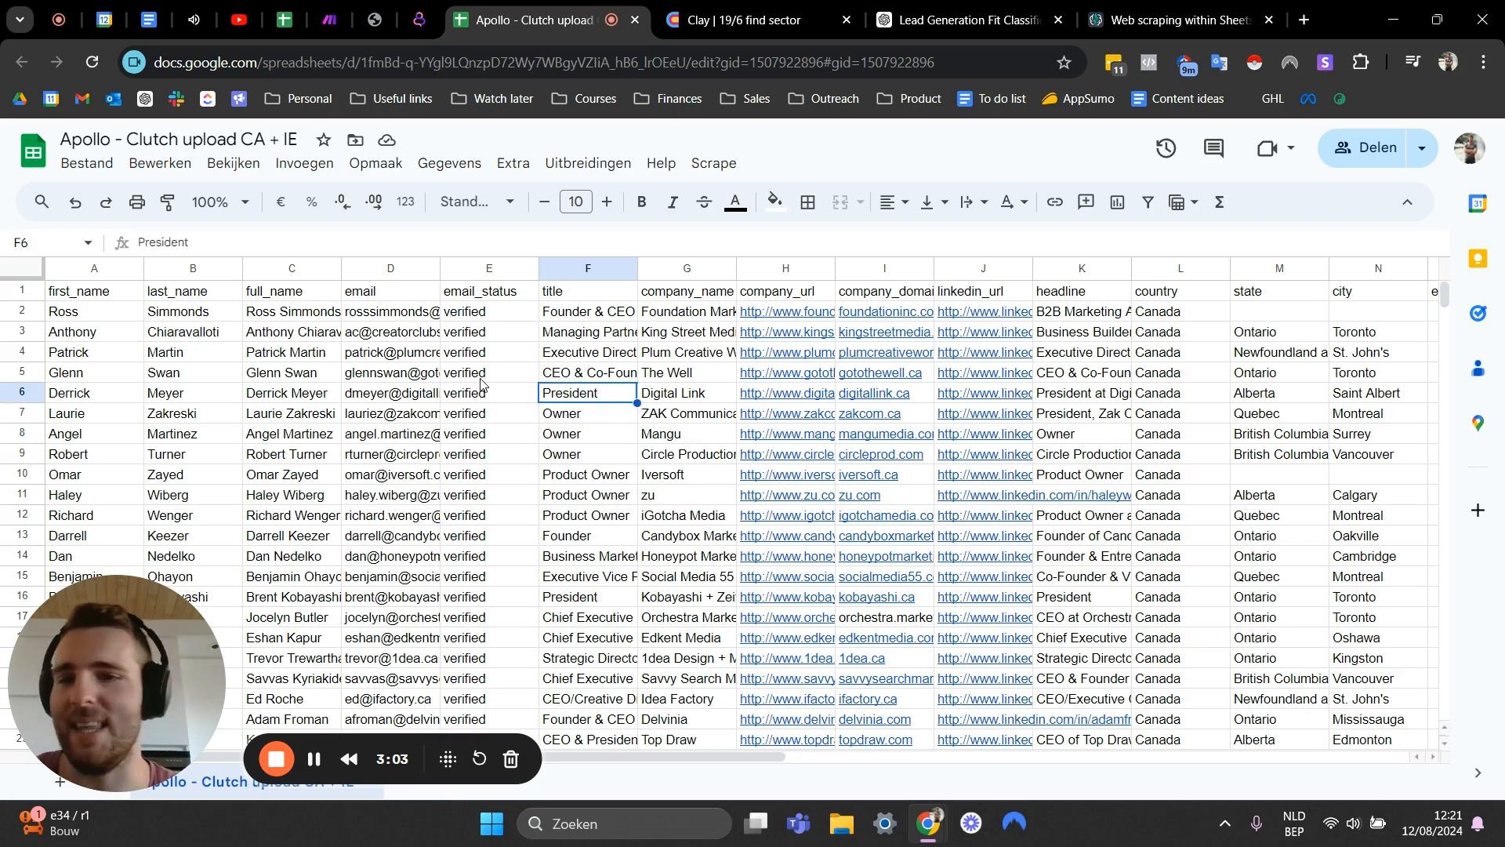
pyautogui.click(452, 396)
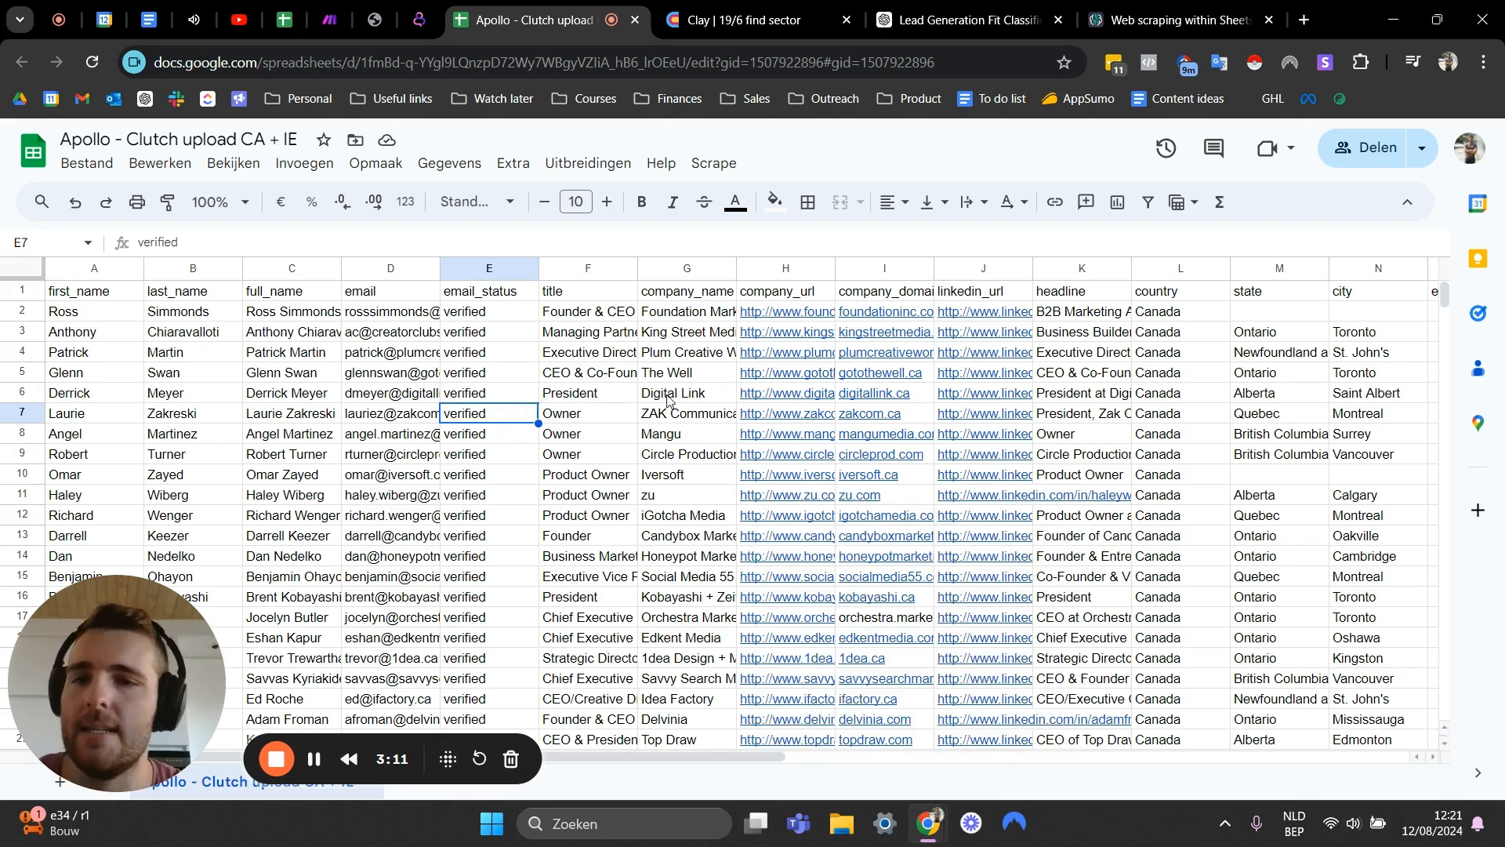
pyautogui.click(617, 423)
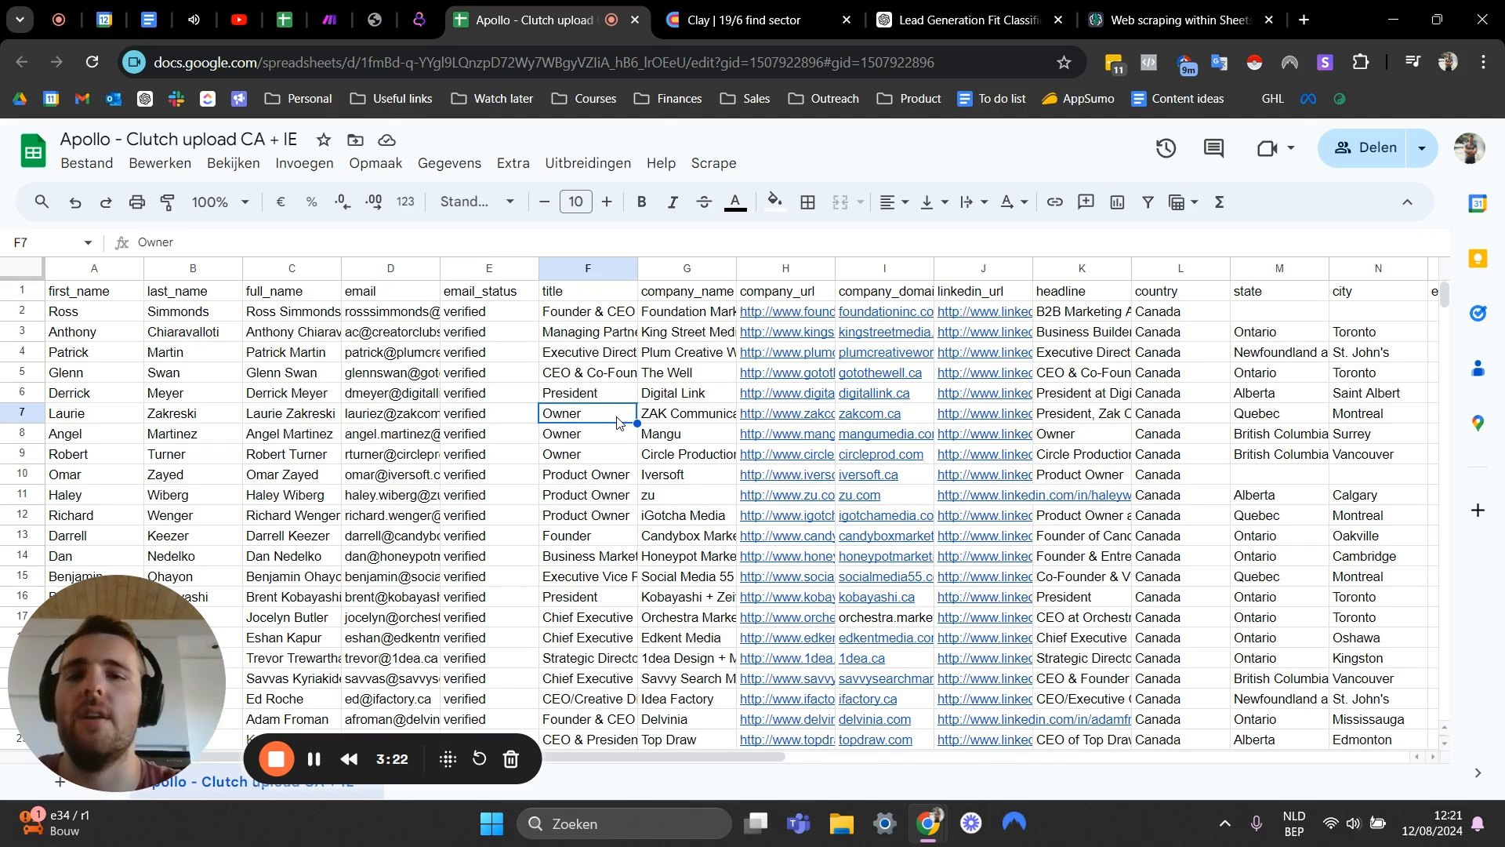
pyautogui.scroll(-20, 617, 424)
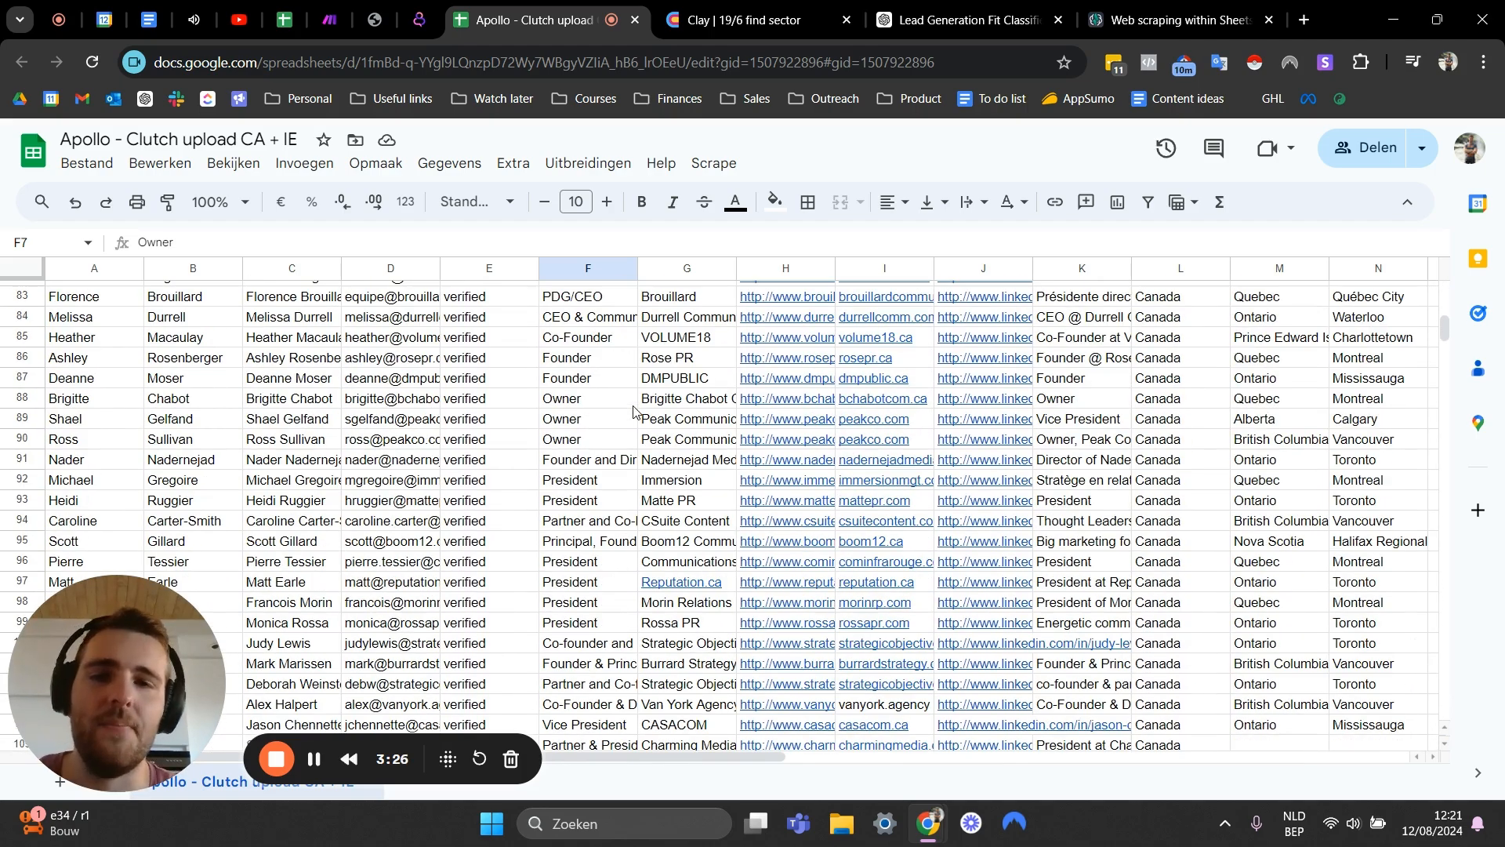
pyautogui.scroll(-8, 633, 412)
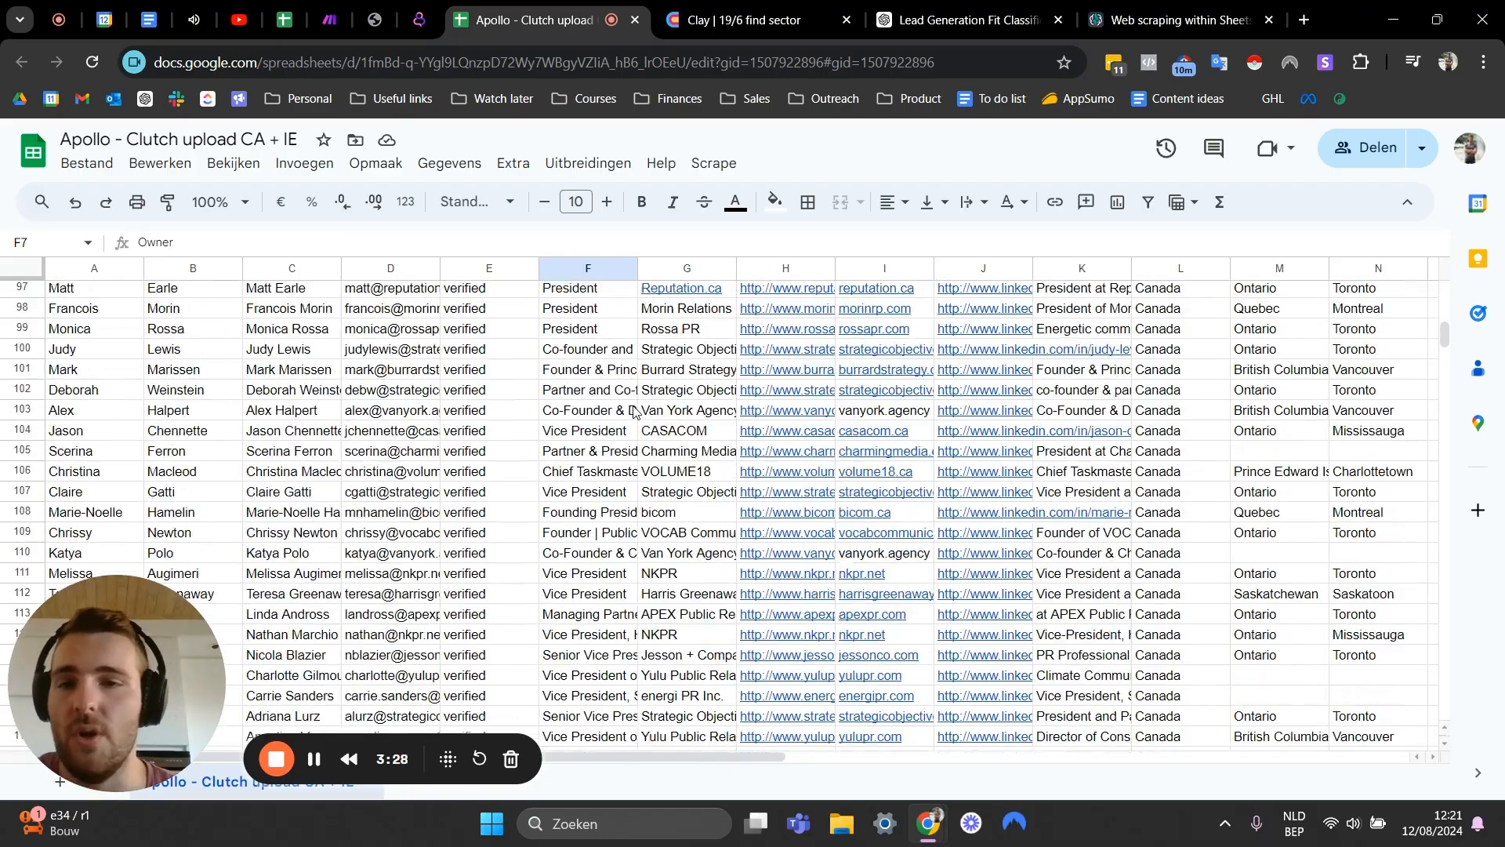
pyautogui.scroll(16, 598, 436)
pyautogui.scroll(16, 595, 436)
pyautogui.scroll(-20, 595, 436)
pyautogui.scroll(-3, 596, 436)
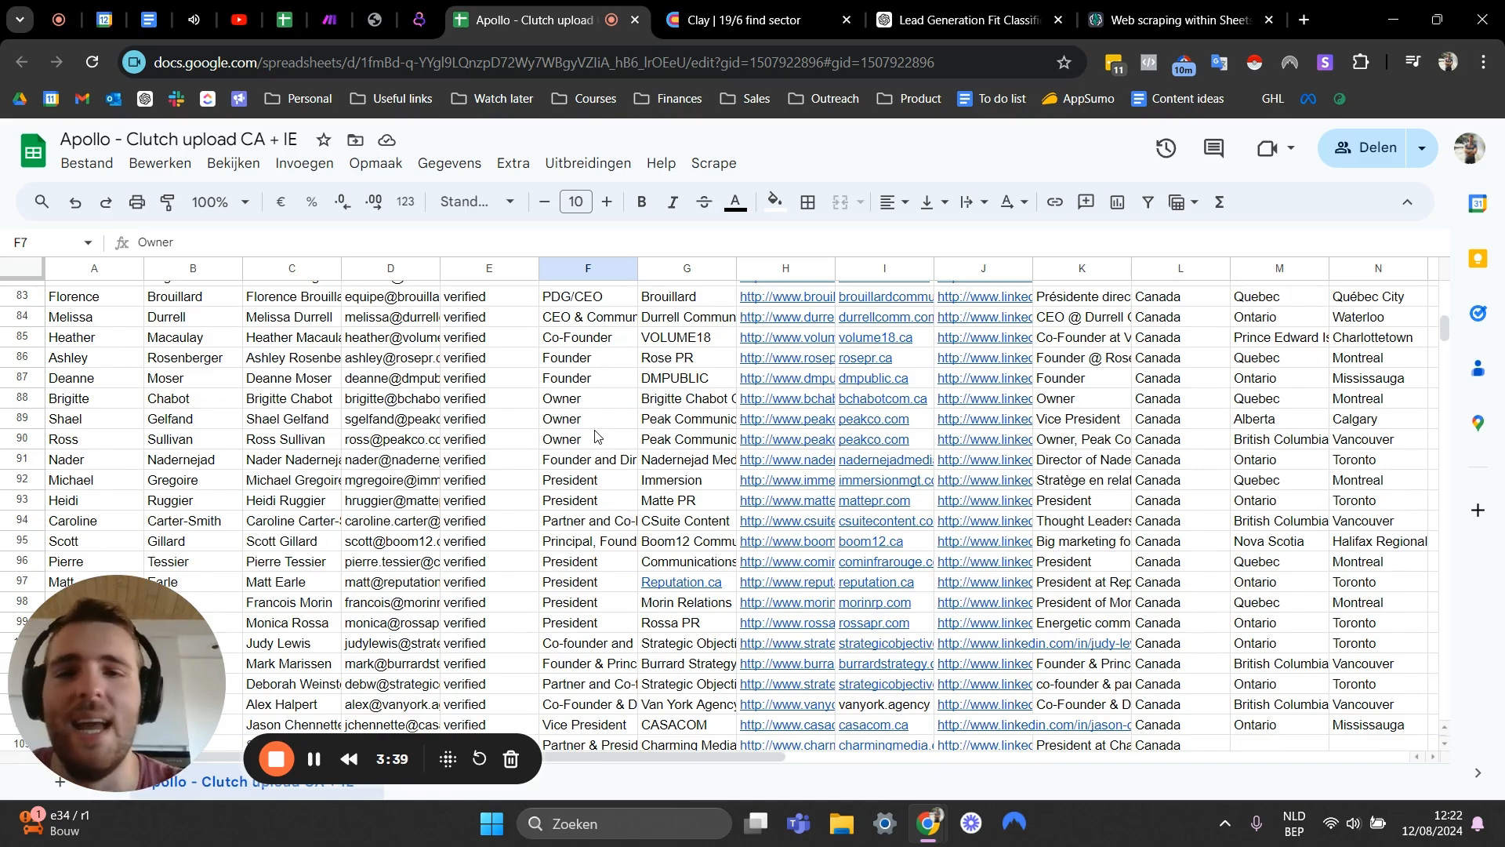
pyautogui.scroll(19, 595, 436)
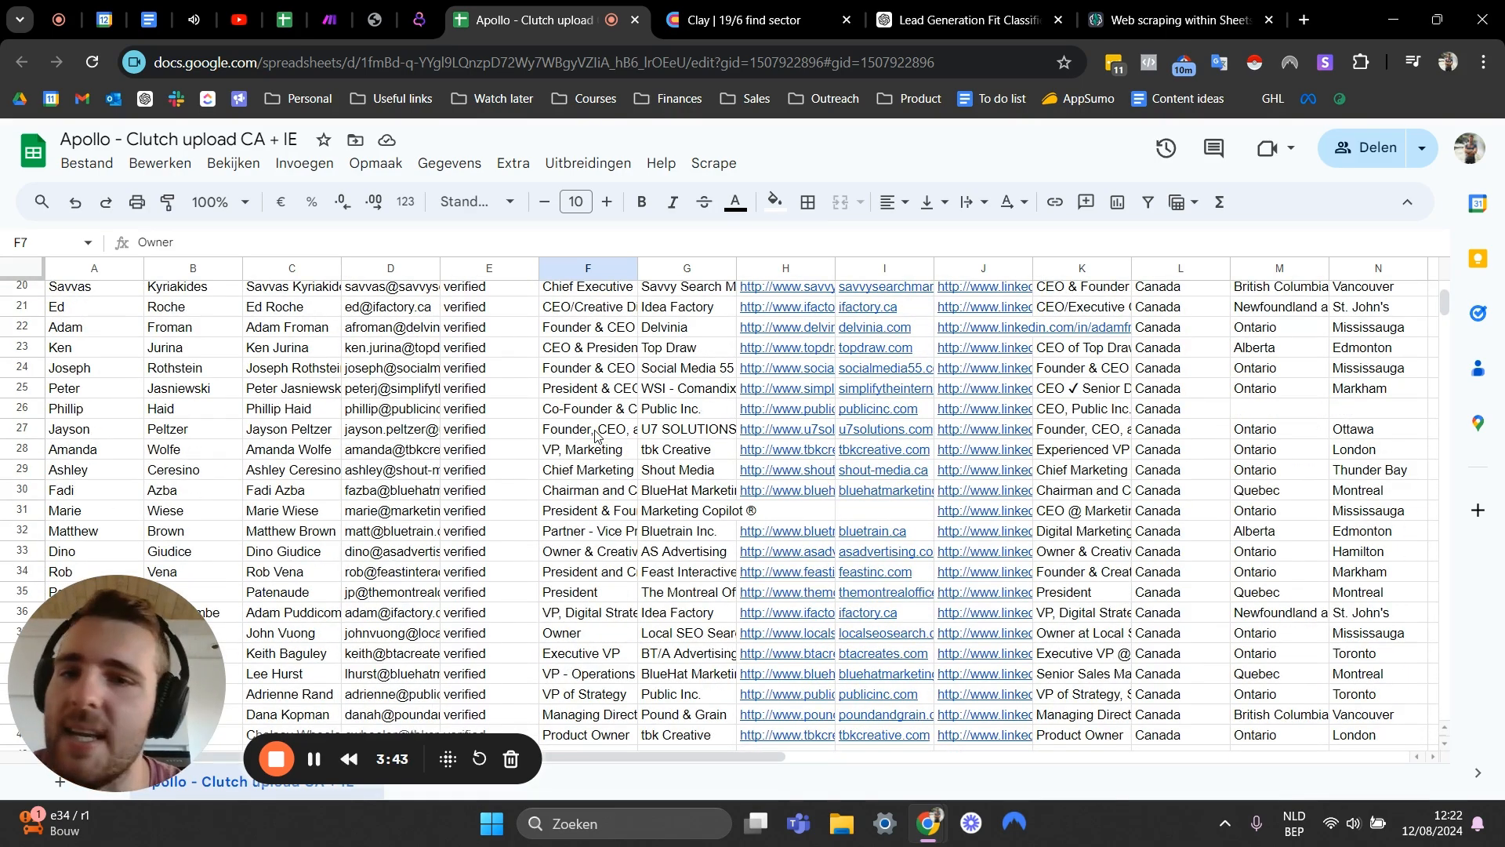
pyautogui.scroll(-10, 663, 388)
pyautogui.scroll(-3, 684, 467)
pyautogui.scroll(5, 691, 440)
# - Examine company names and job titles of the Canadian and Irish leads around rows 55 to 61
pyautogui.click(693, 516)
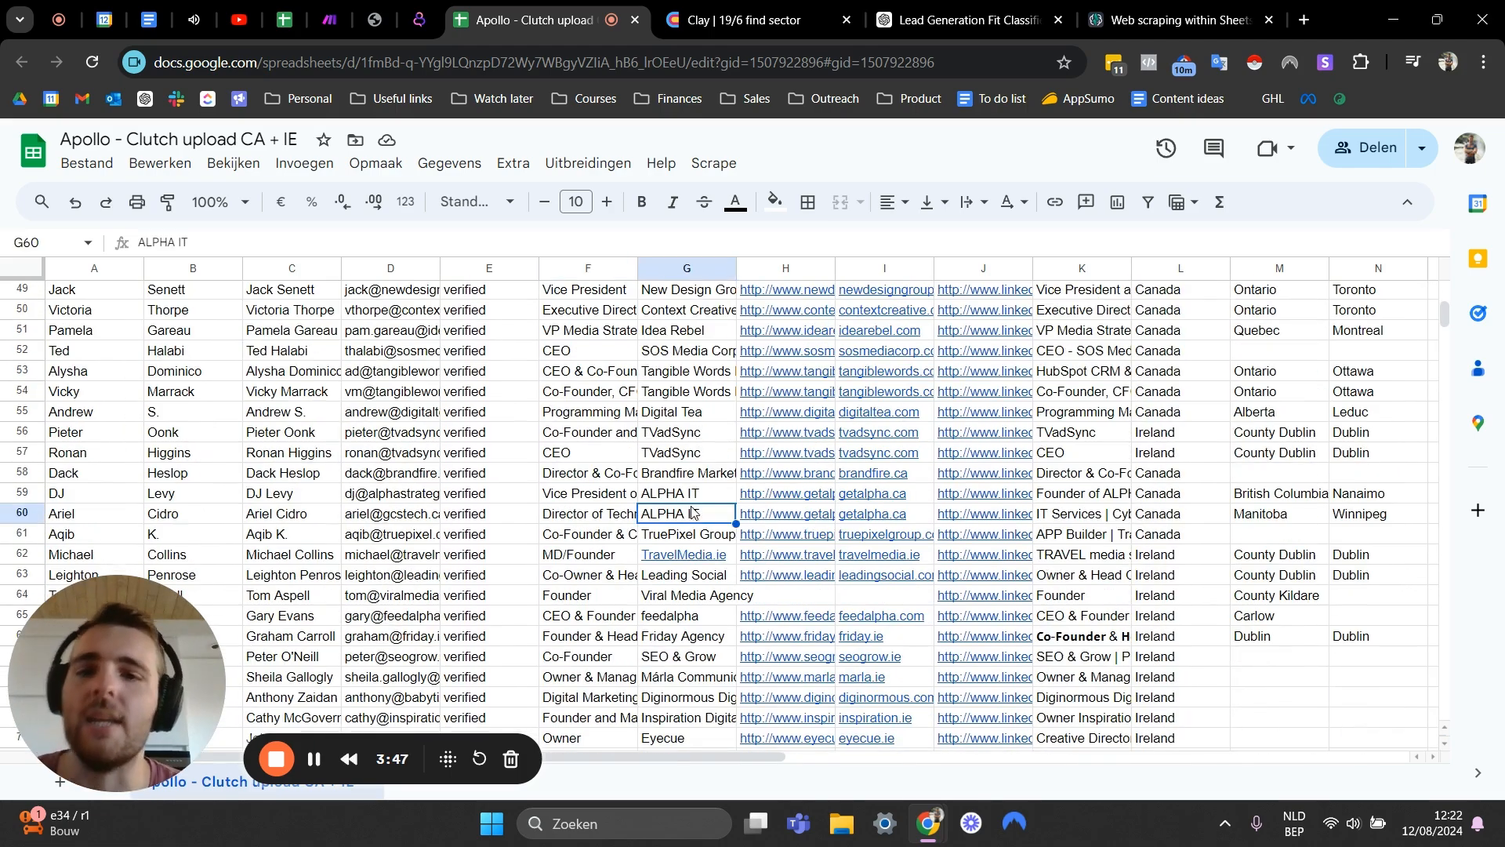
pyautogui.click(600, 474)
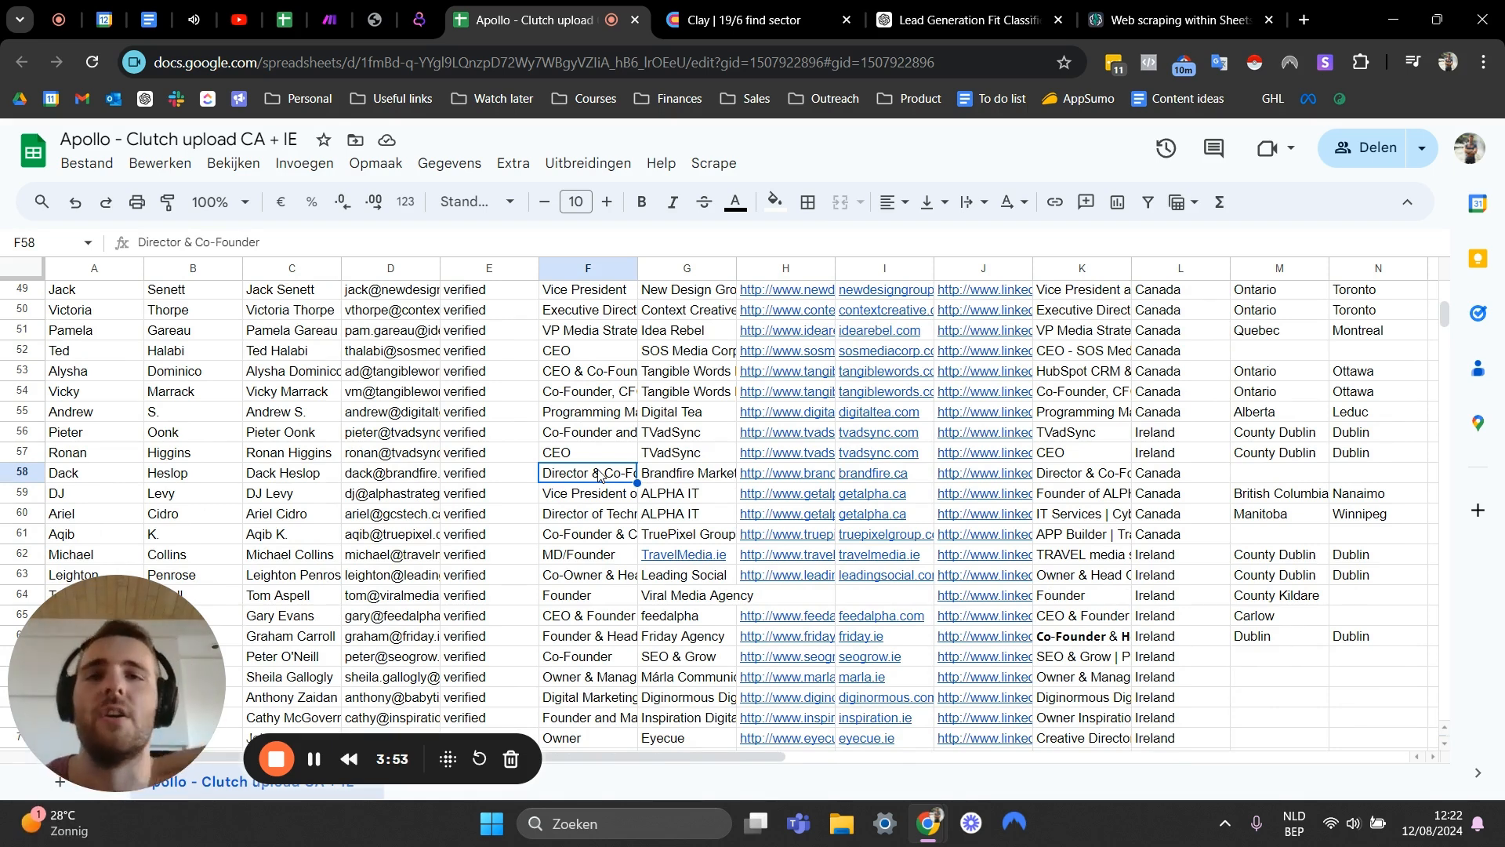
pyautogui.click(552, 417)
pyautogui.click(490, 433)
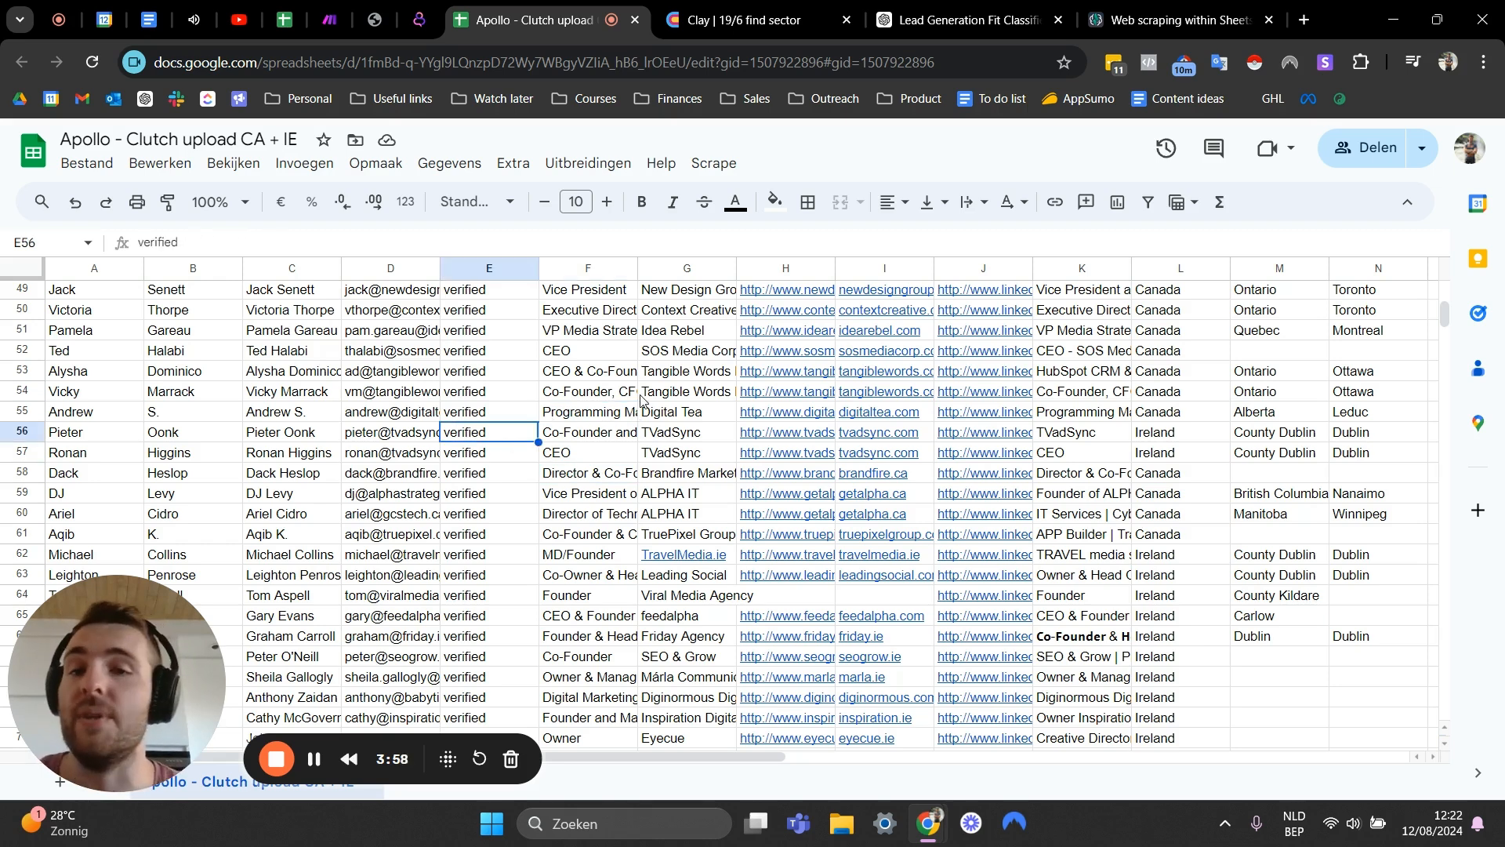
pyautogui.scroll(-2, 423, 489)
pyautogui.click(533, 434)
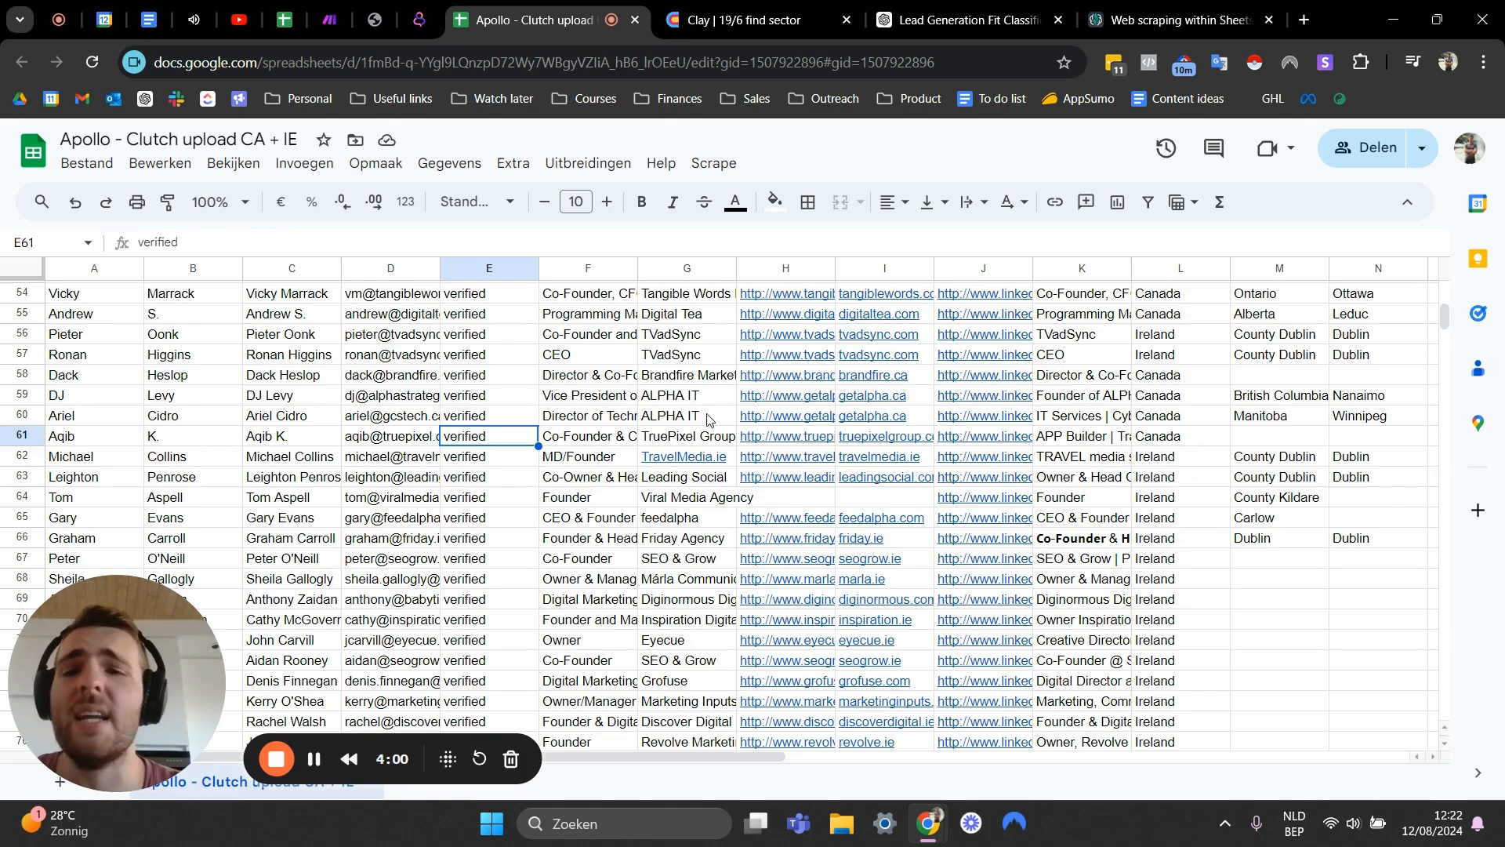
pyautogui.click(575, 402)
pyautogui.click(618, 413)
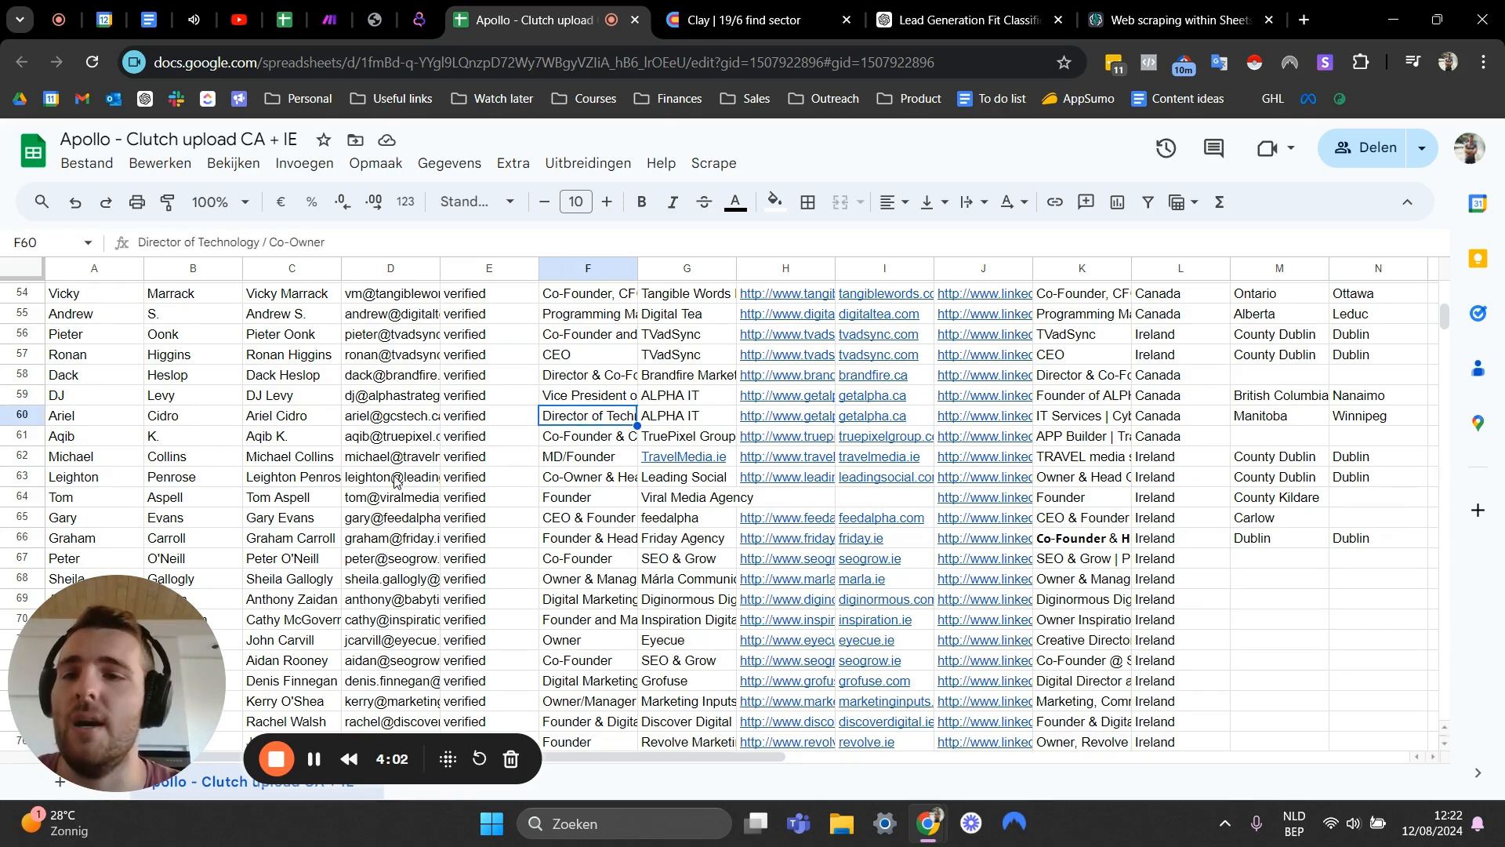
# - Scroll further down and inspect the titles of the leads around rows 90 to 97
pyautogui.scroll(-5, 551, 500)
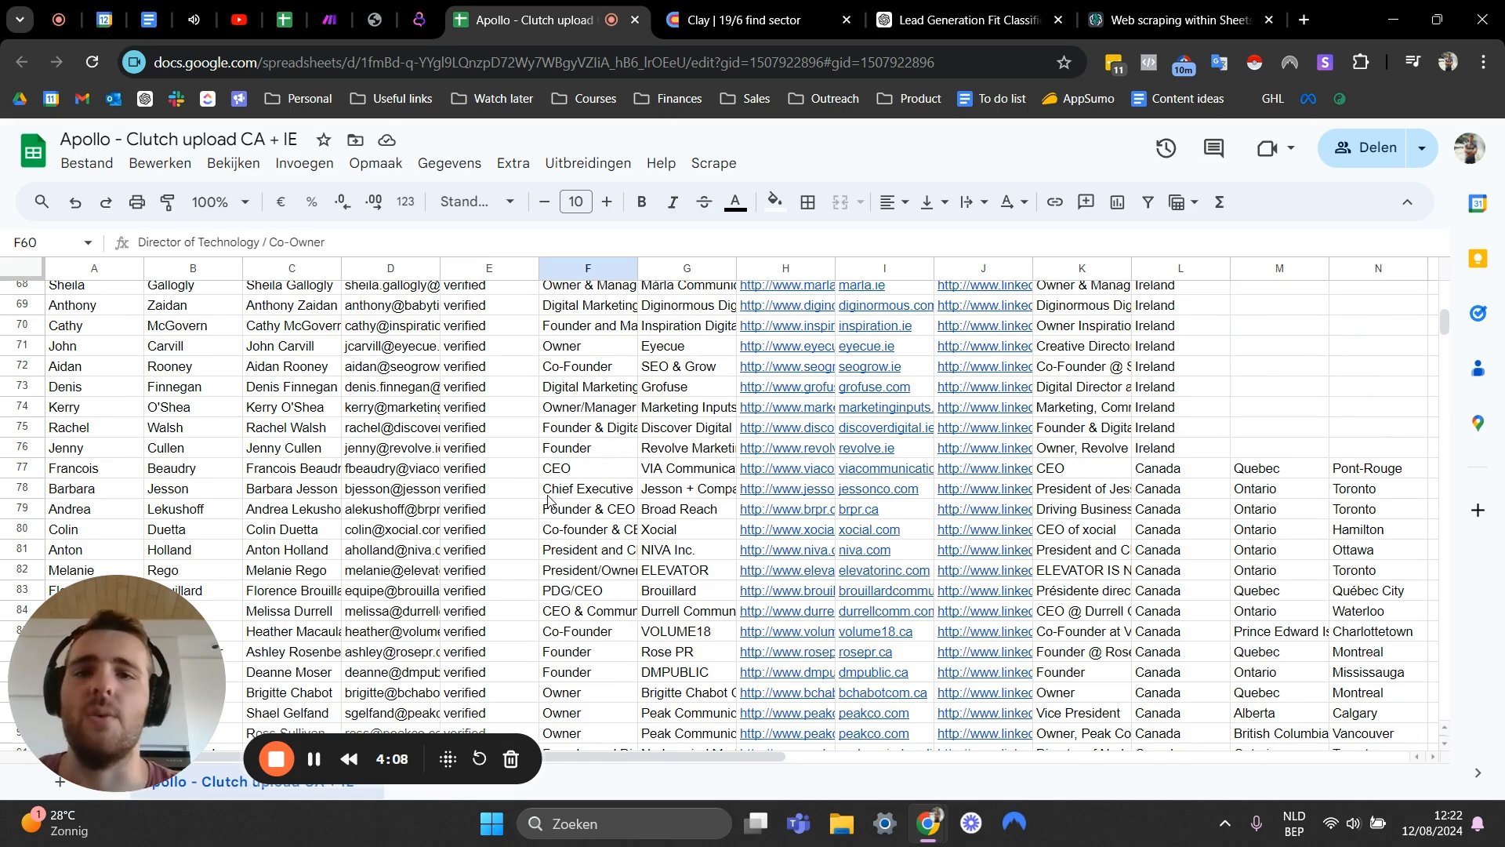
pyautogui.scroll(-2, 694, 445)
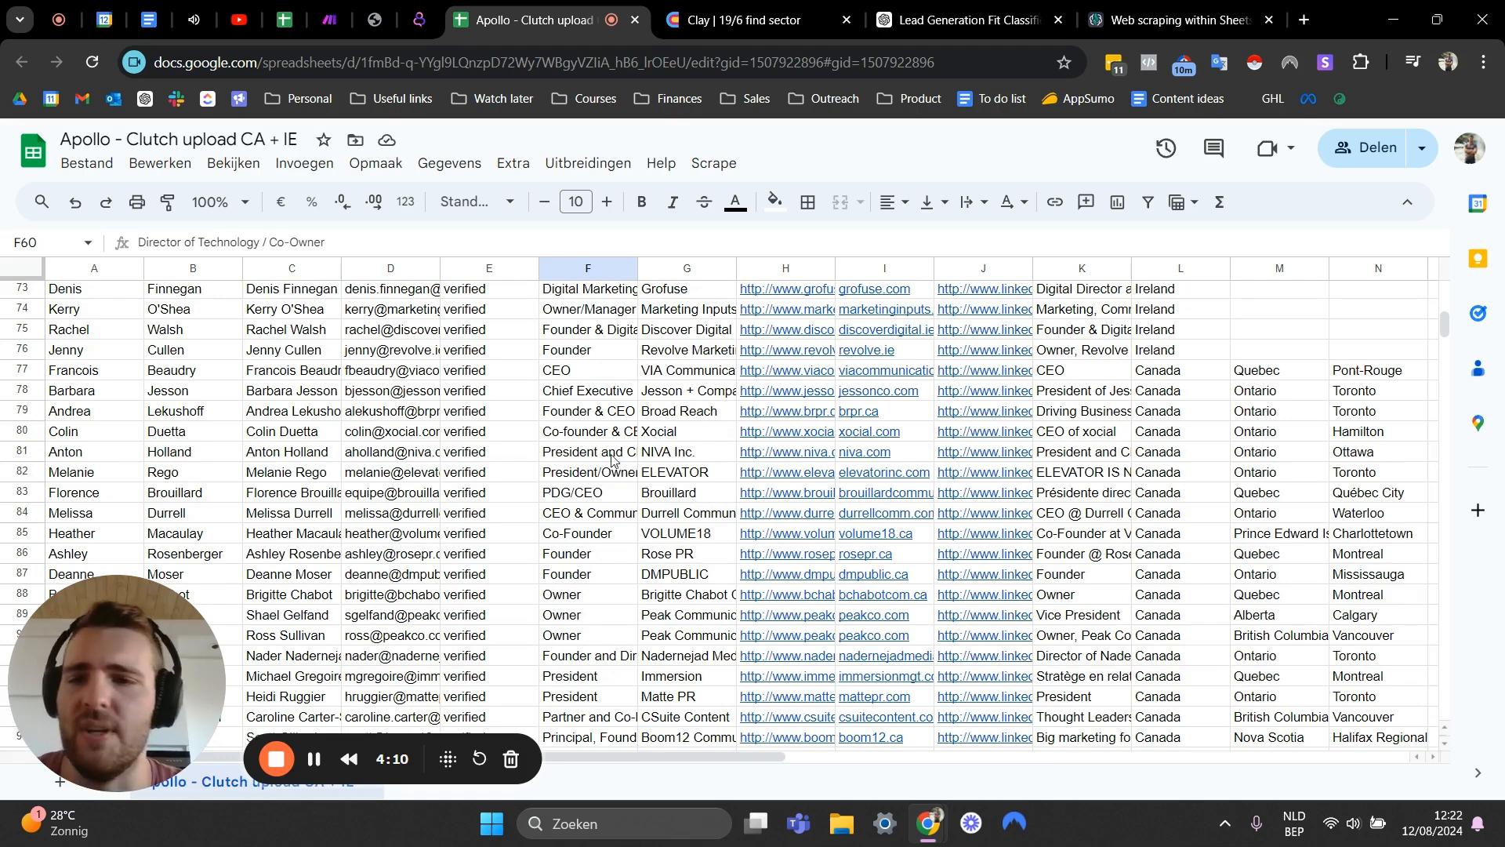
pyautogui.click(553, 474)
pyautogui.scroll(-5, 305, 416)
pyautogui.click(417, 402)
pyautogui.click(530, 444)
pyautogui.click(600, 485)
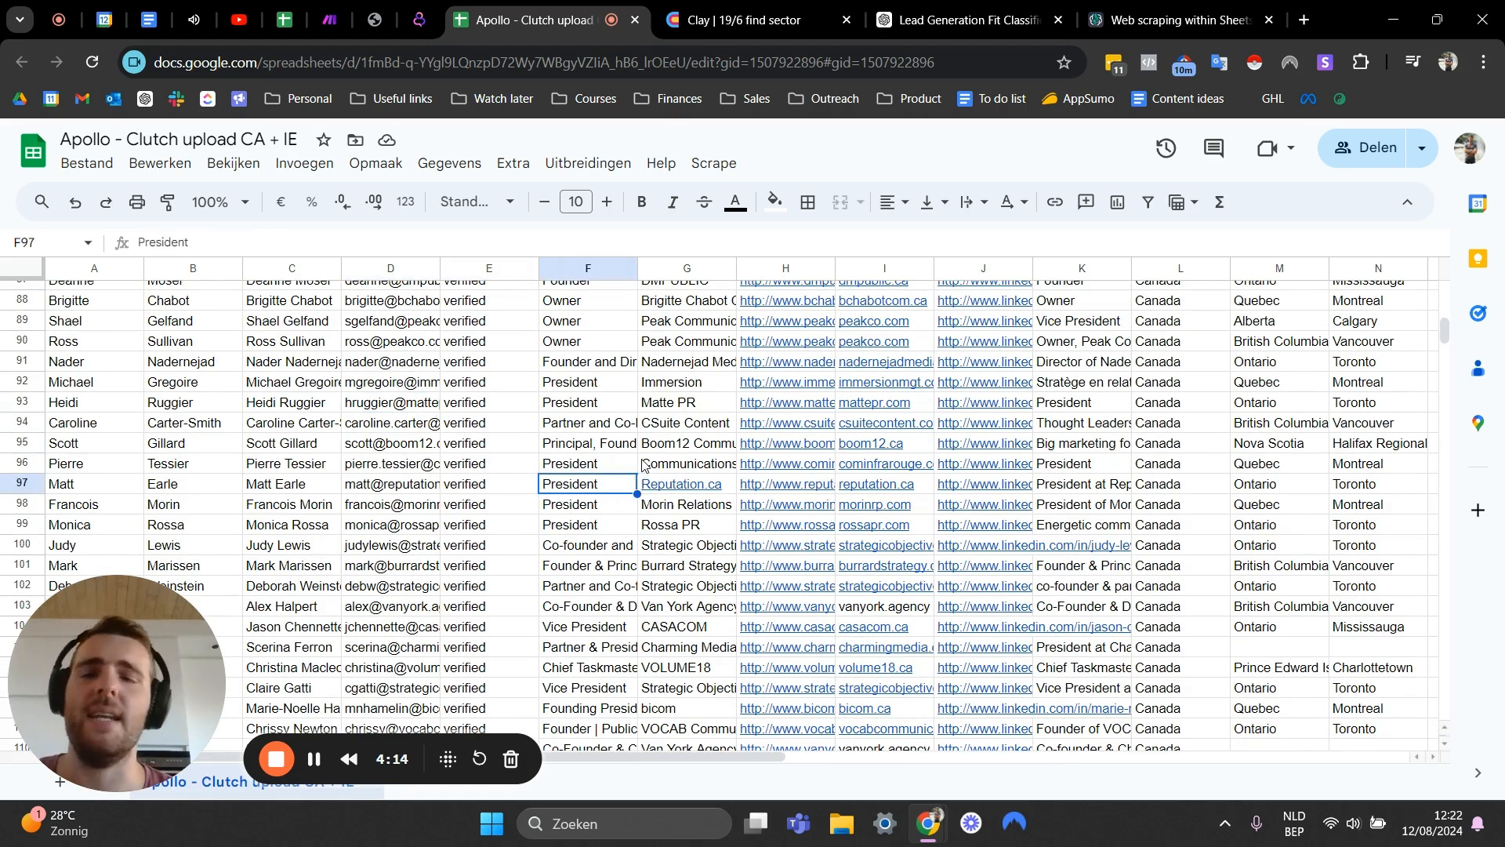
pyautogui.click(591, 465)
pyautogui.click(611, 442)
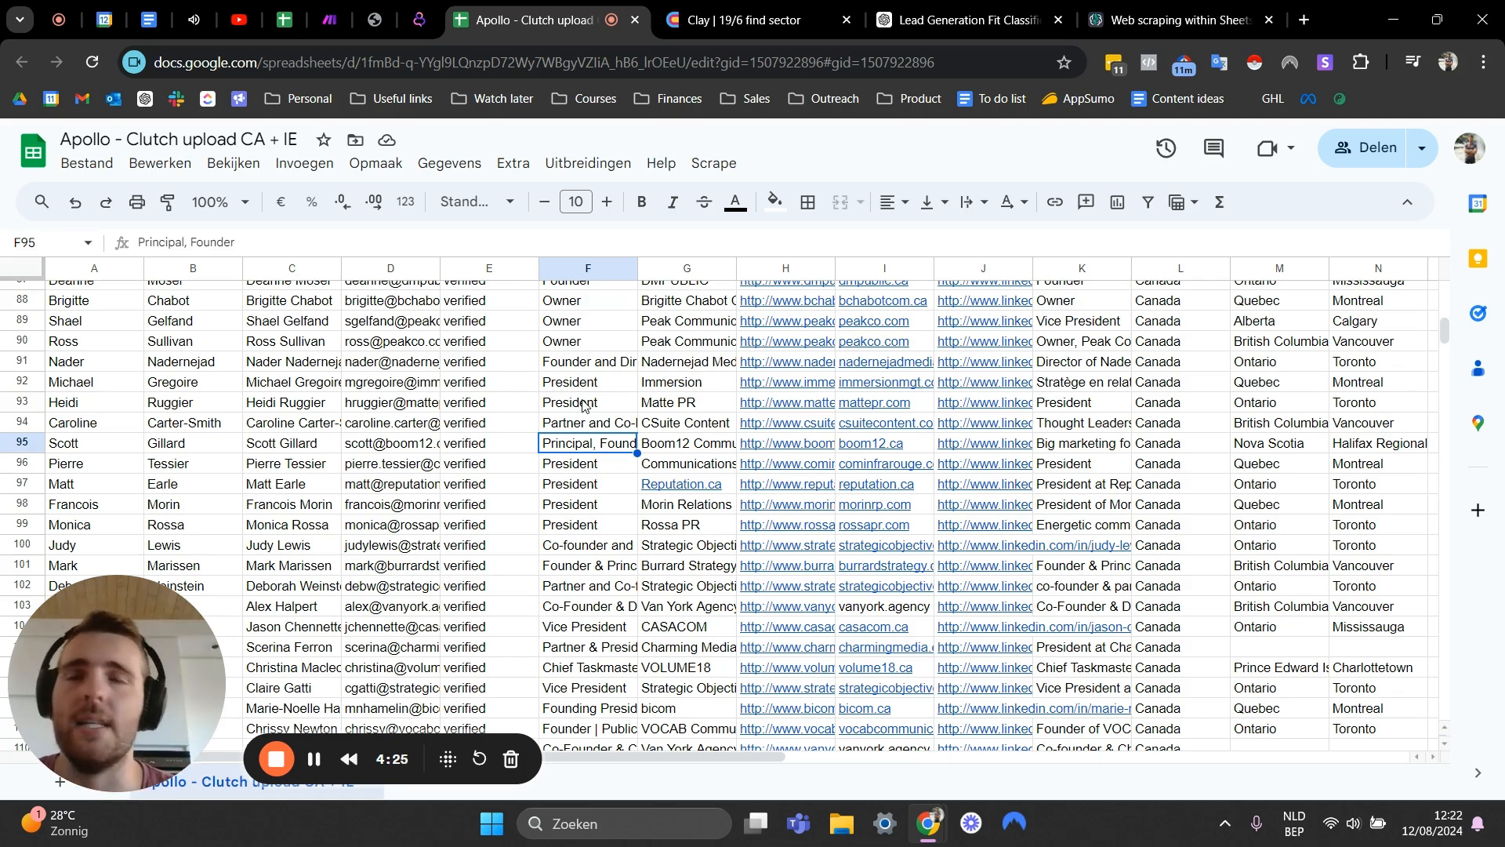
# - Inspect the job titles of the leads further down the list, around rows 112 to 177
pyautogui.click(561, 368)
pyautogui.scroll(-8, 623, 420)
pyautogui.click(586, 443)
pyautogui.click(548, 488)
pyautogui.click(522, 503)
pyautogui.click(482, 464)
pyautogui.moveTo(196, 421); pyautogui.dragTo(596, 442)
pyautogui.click(669, 548)
pyautogui.click(574, 487)
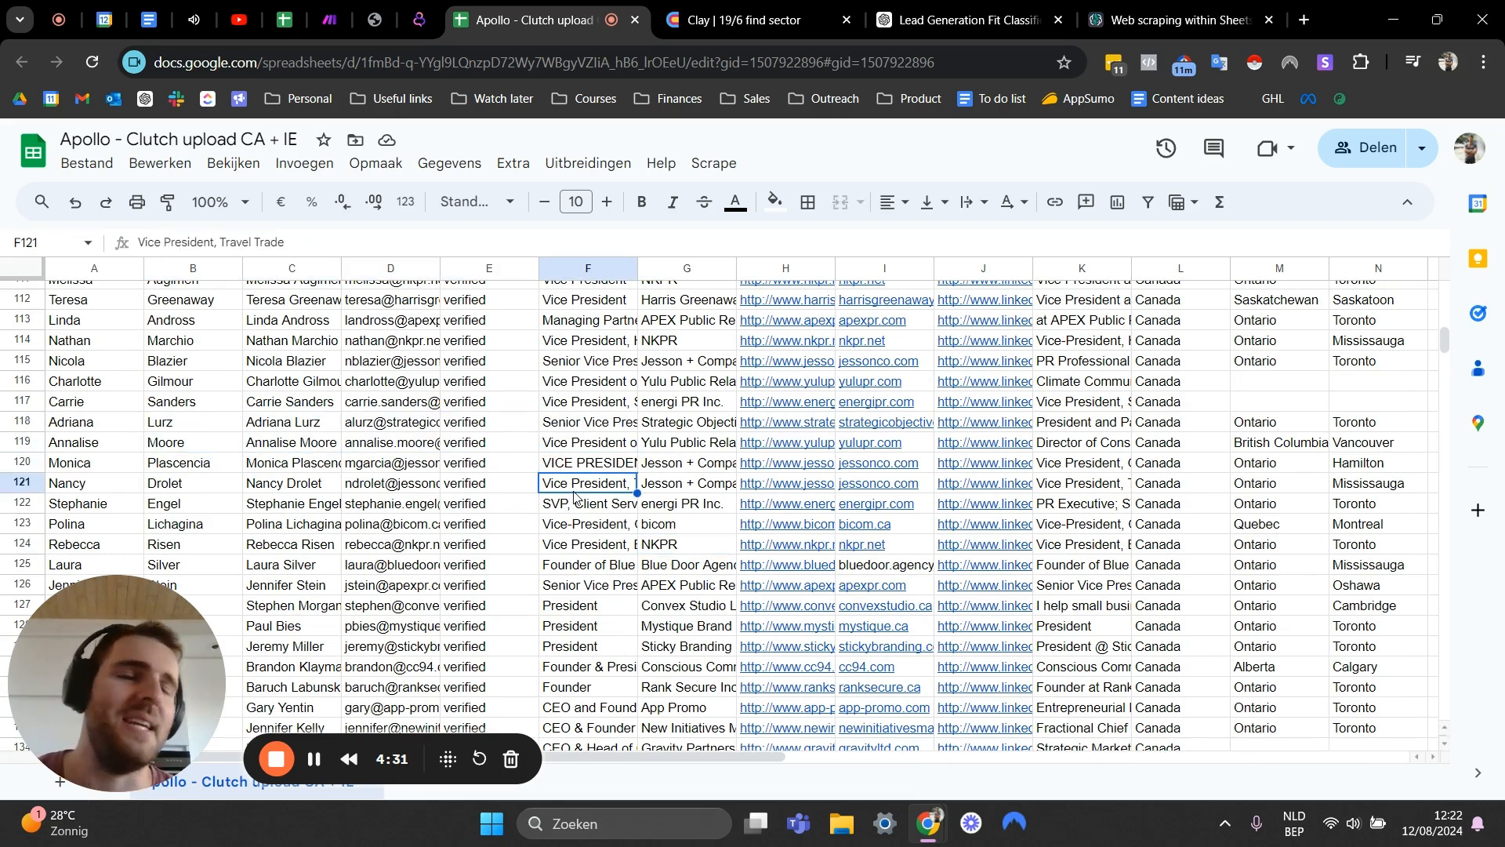
pyautogui.scroll(-10, 596, 470)
pyautogui.scroll(4, 615, 446)
pyautogui.scroll(-5, 615, 446)
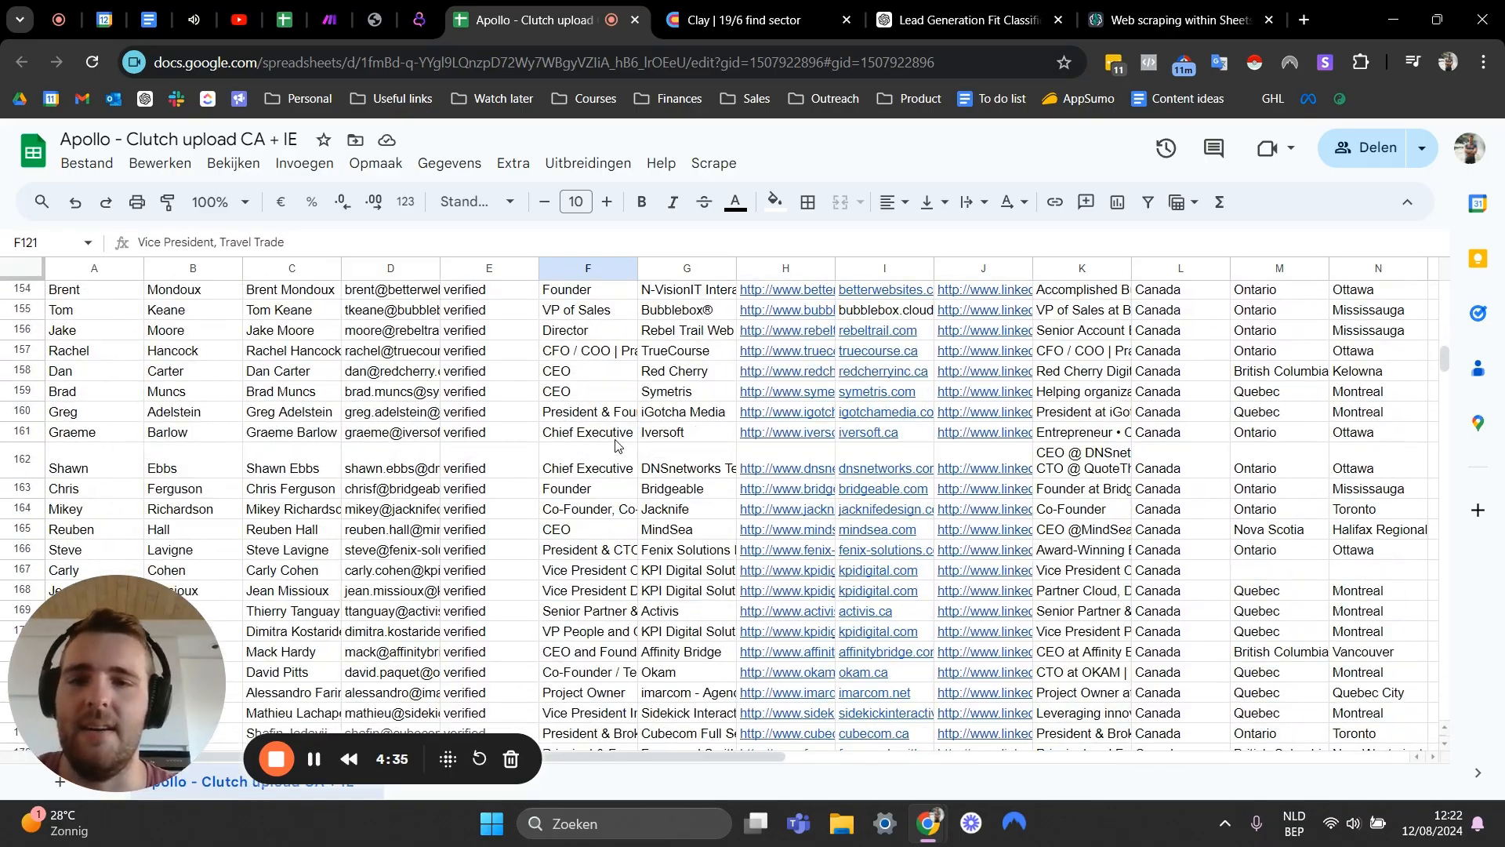
pyautogui.scroll(20, 616, 446)
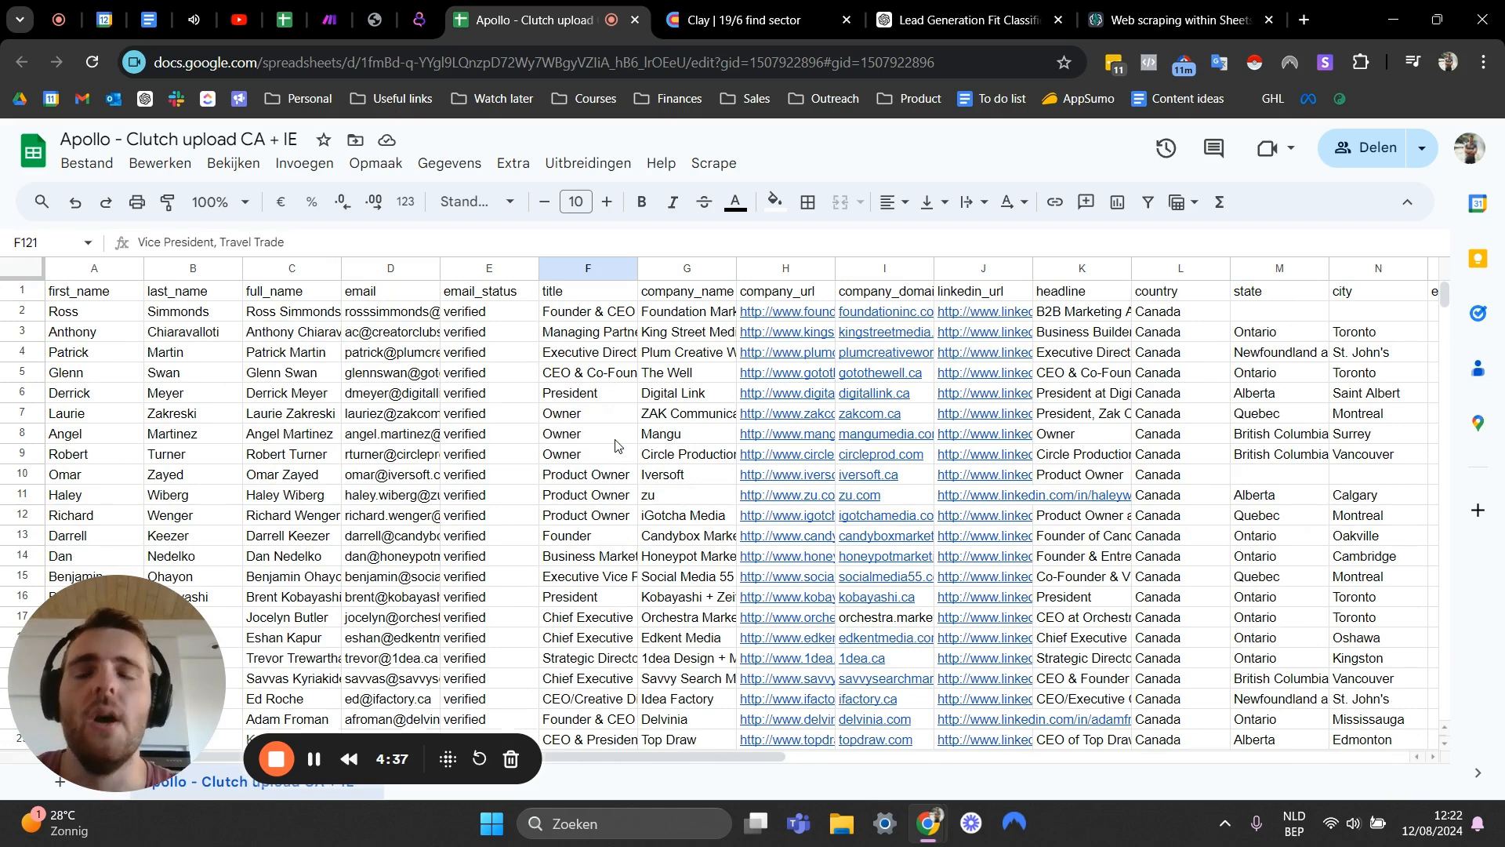
# - Insert an empty column to the right of the company_url column
pyautogui.click(700, 334)
pyautogui.click(759, 269)
pyautogui.rightClick(765, 268)
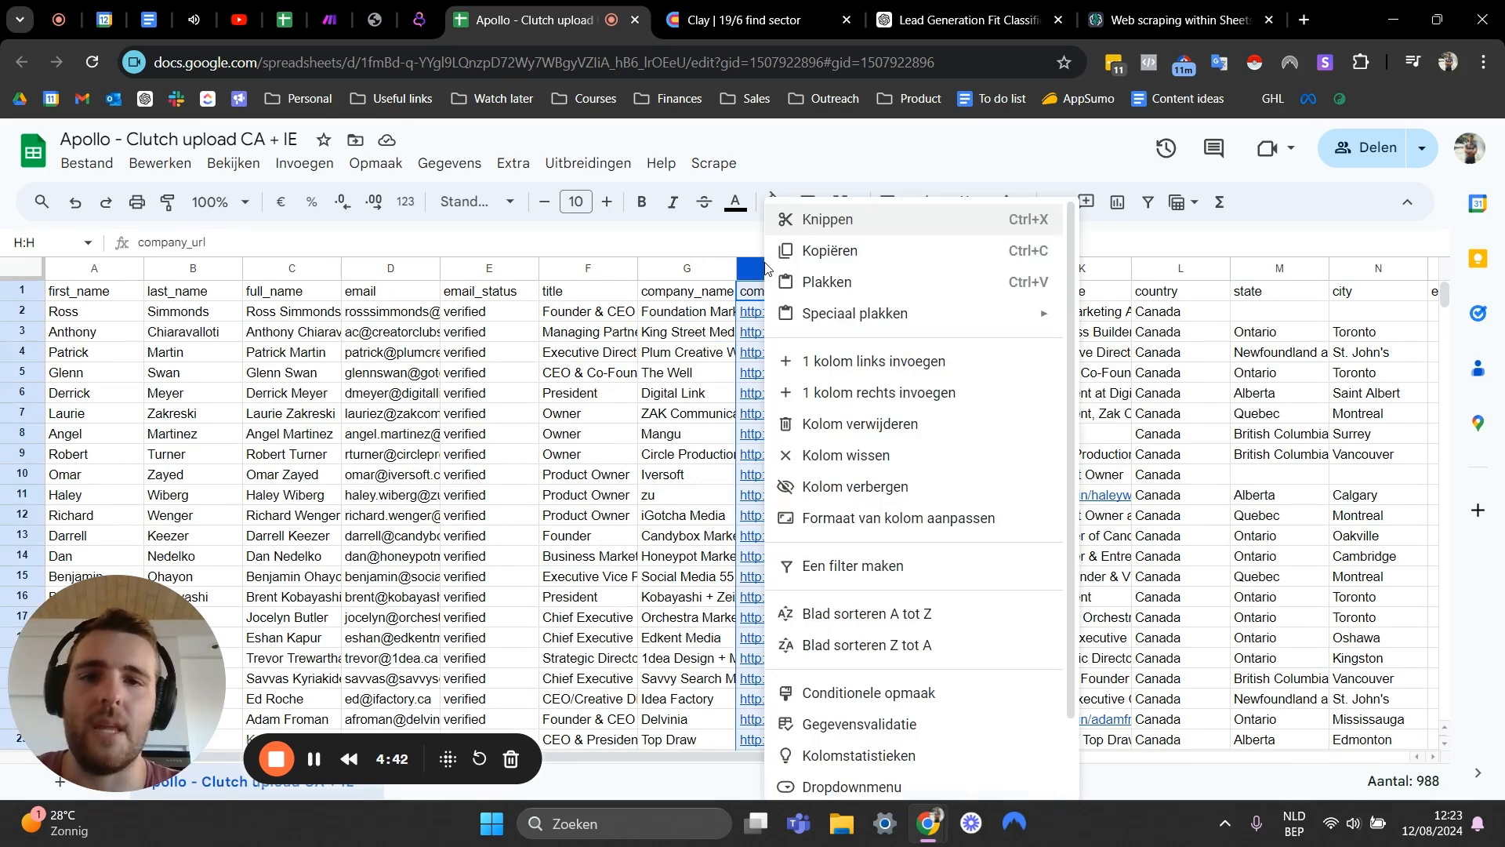
pyautogui.click(831, 390)
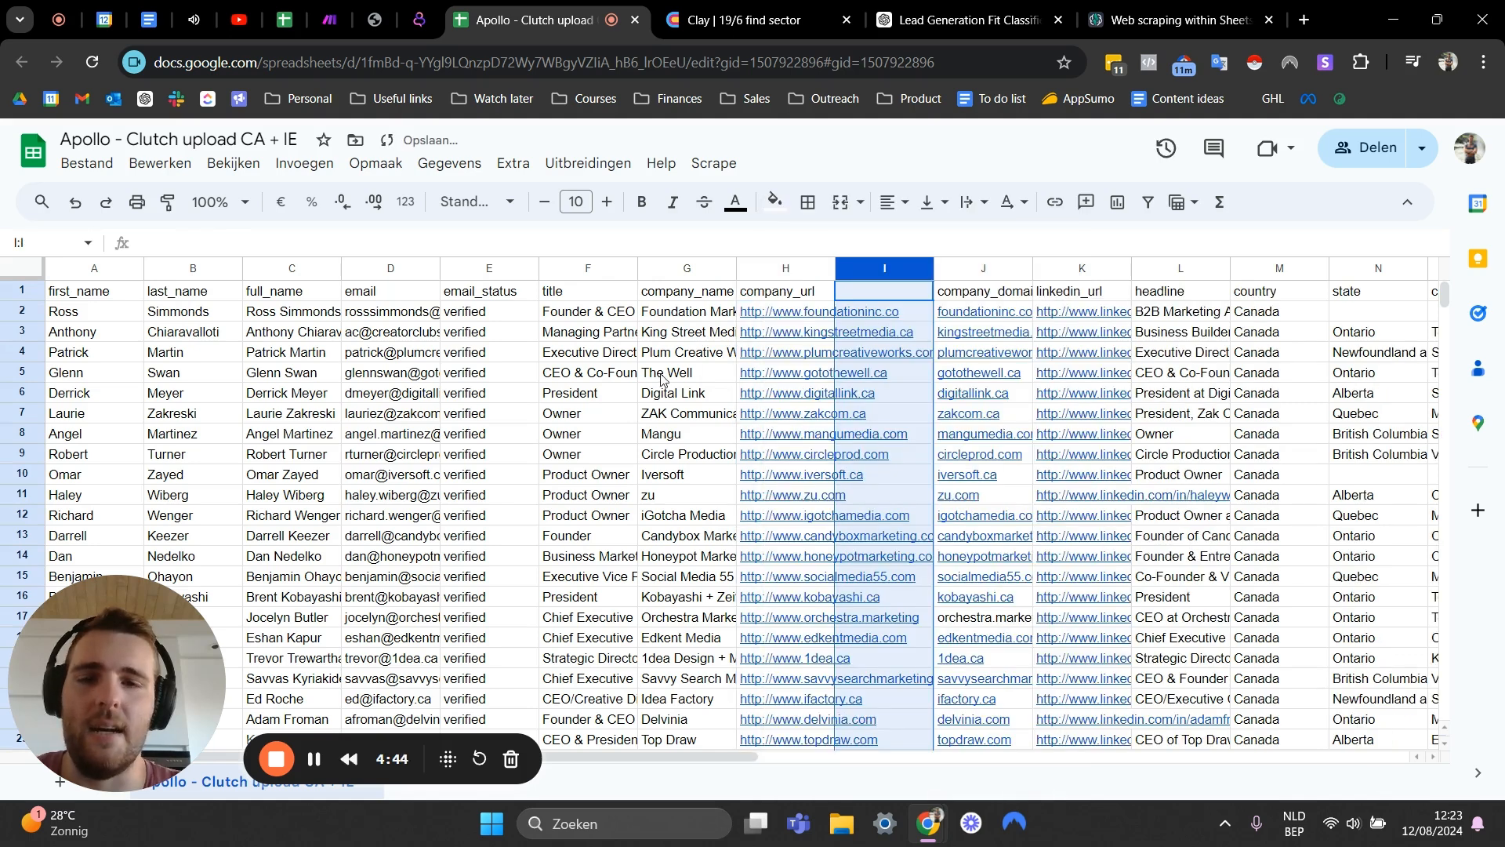
pyautogui.click(667, 374)
pyautogui.click(887, 297)
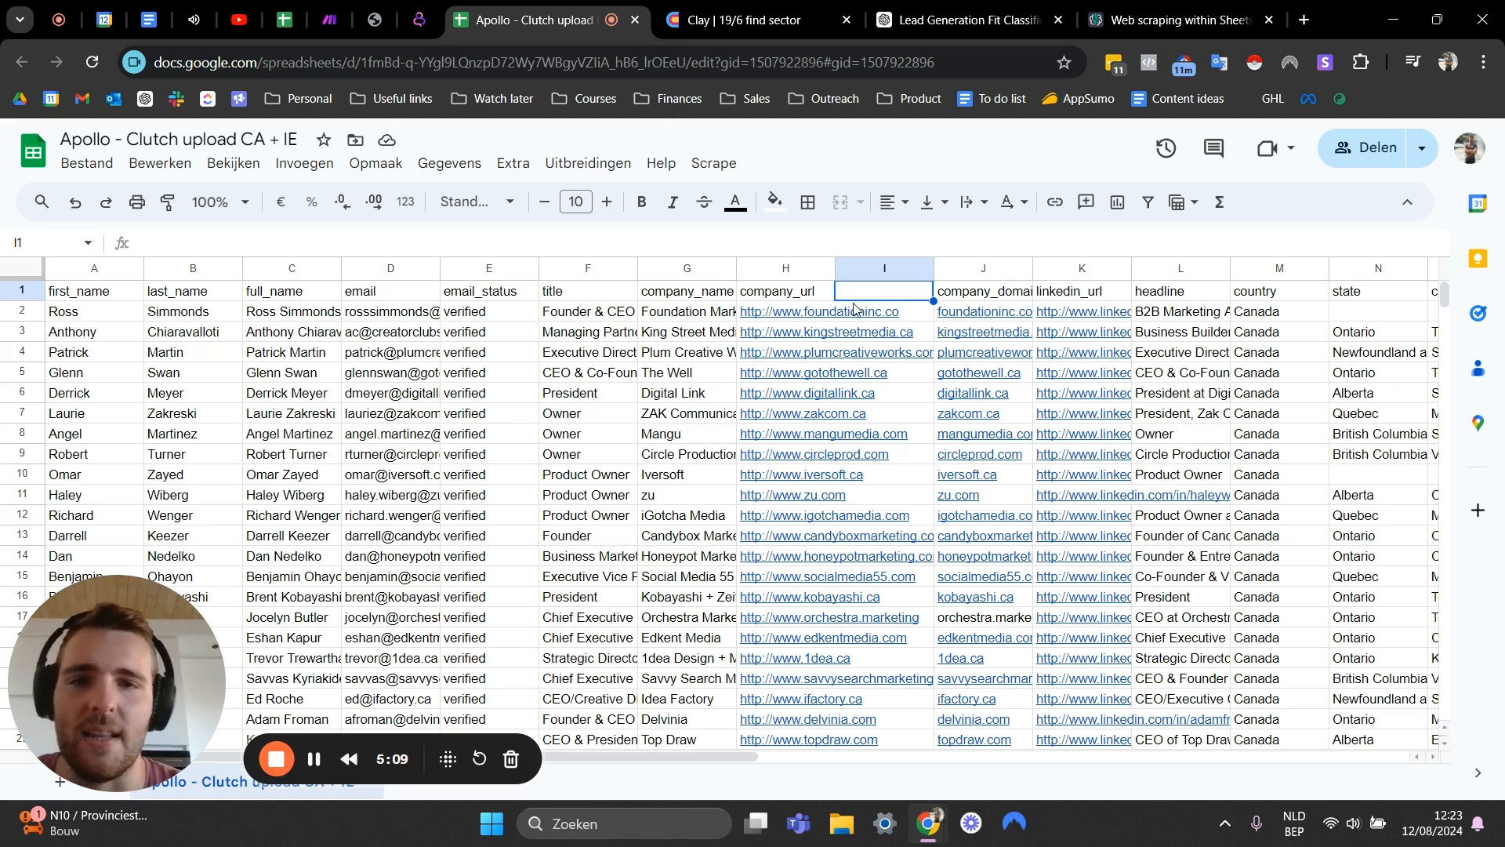
pyautogui.click(882, 389)
pyautogui.click(879, 303)
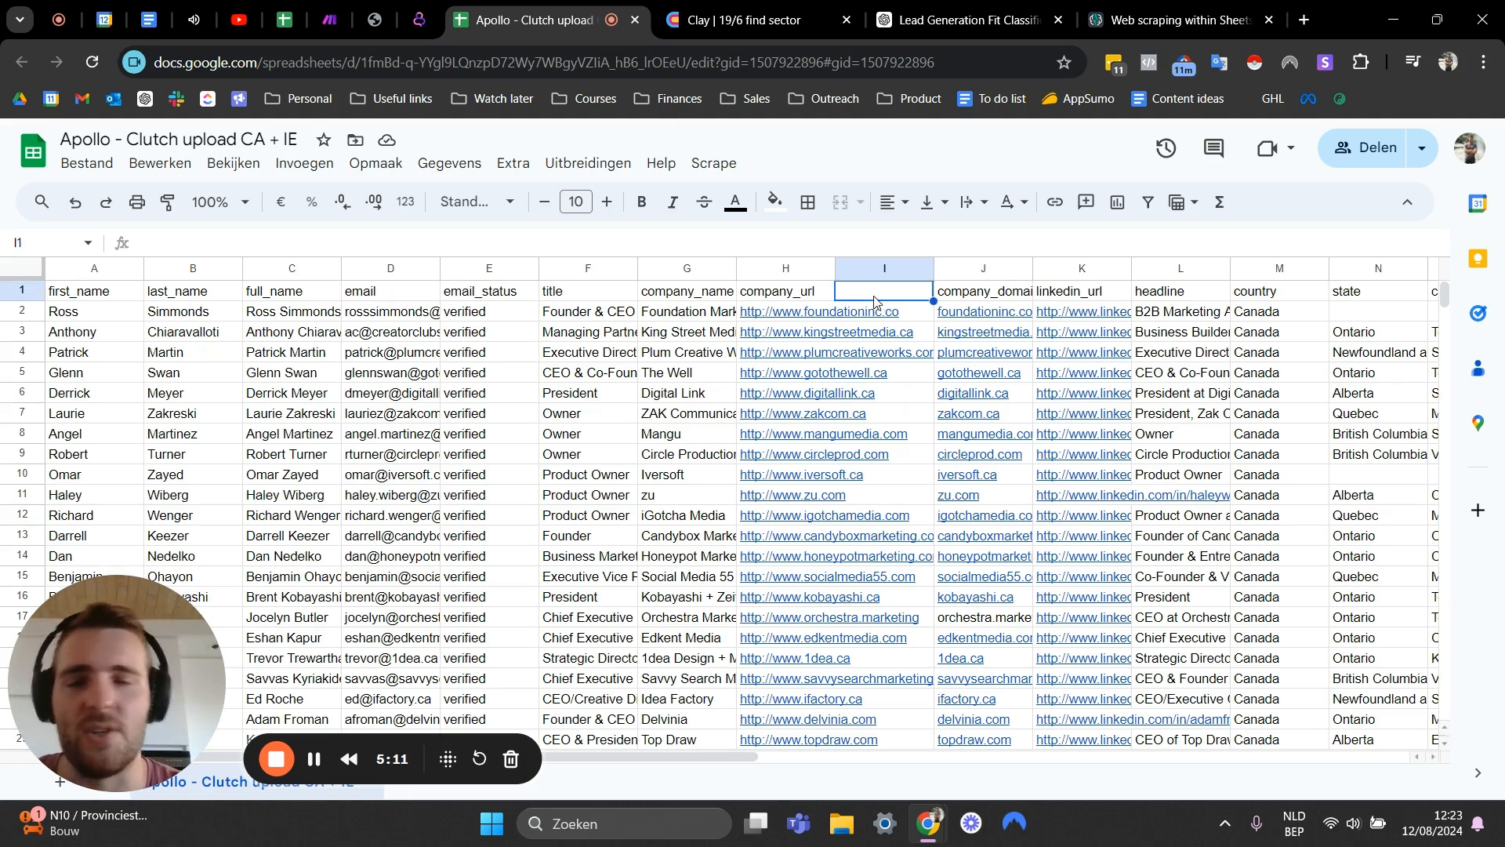
pyautogui.click(829, 313)
pyautogui.click(874, 301)
pyautogui.click(868, 315)
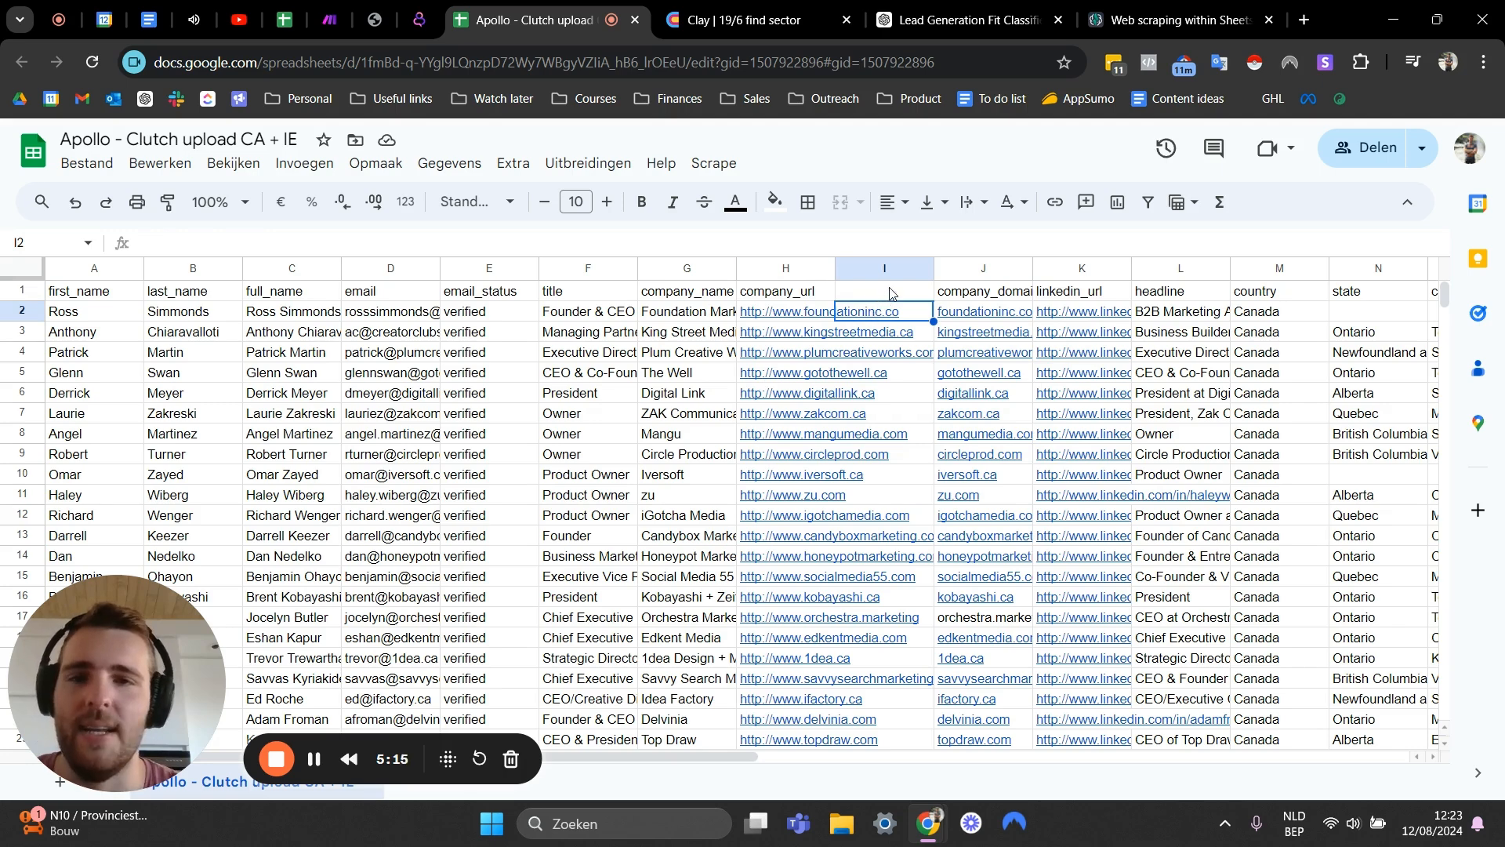
pyautogui.click(892, 296)
pyautogui.click(785, 276)
pyautogui.click(807, 312)
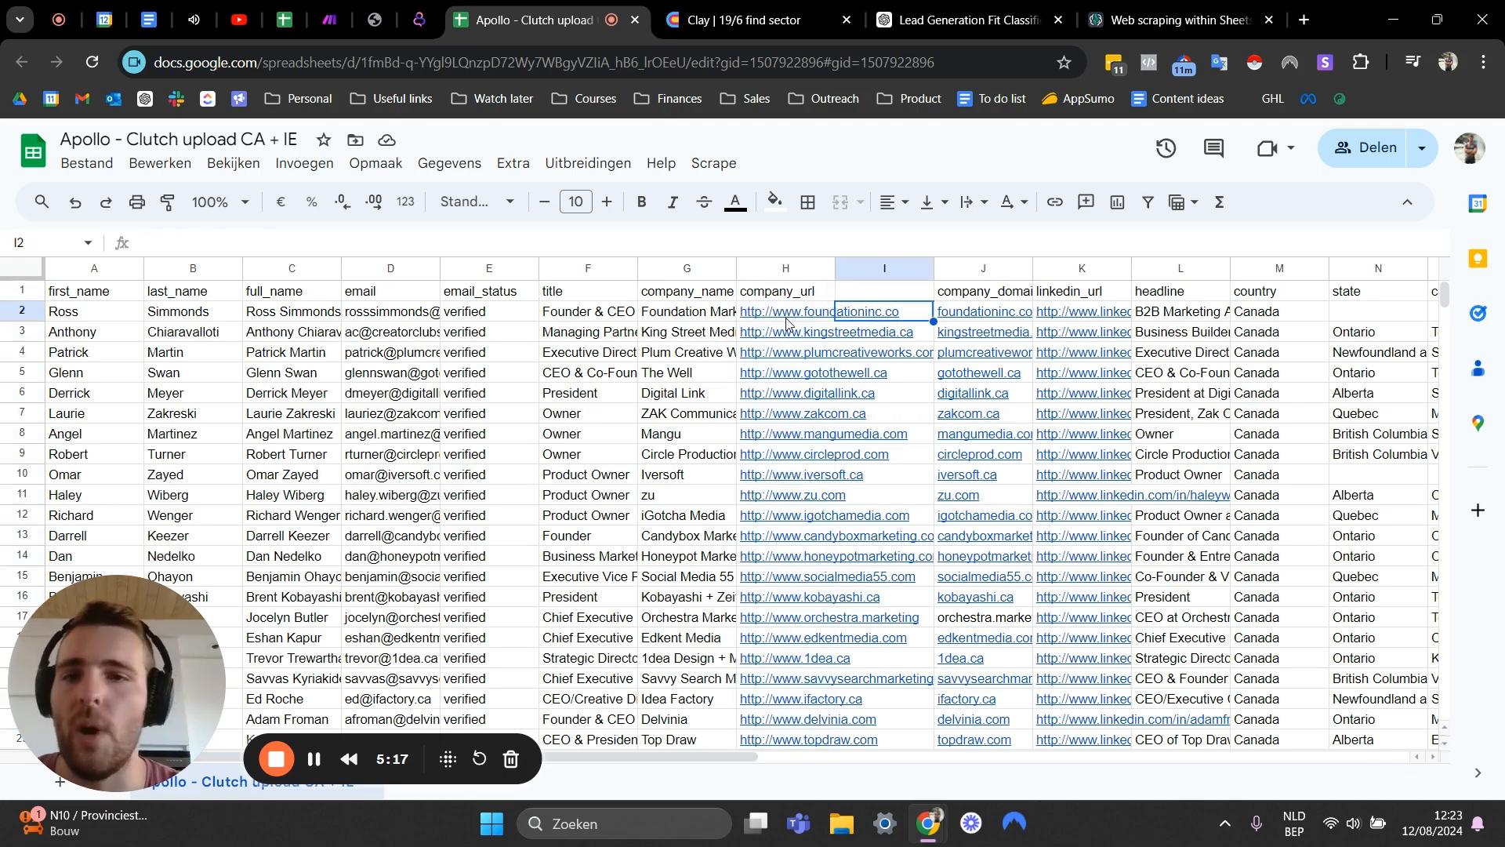
pyautogui.scroll(-4, 676, 502)
pyautogui.click(676, 491)
pyautogui.scroll(5, 883, 382)
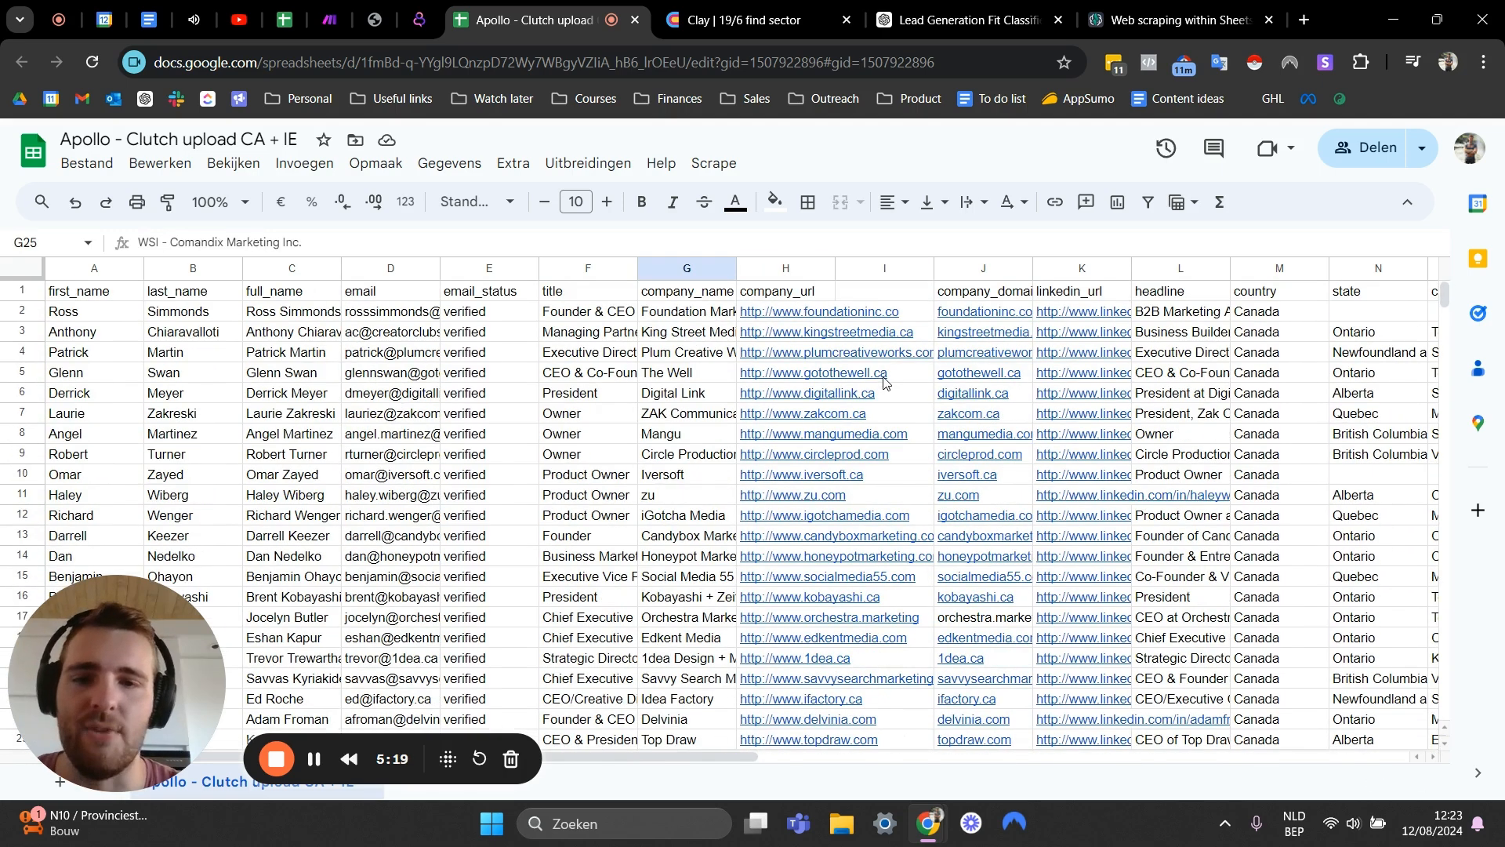
# - Name the new column's header gpt scrape
pyautogui.click(897, 268)
pyautogui.click(772, 295)
pyautogui.click(858, 295)
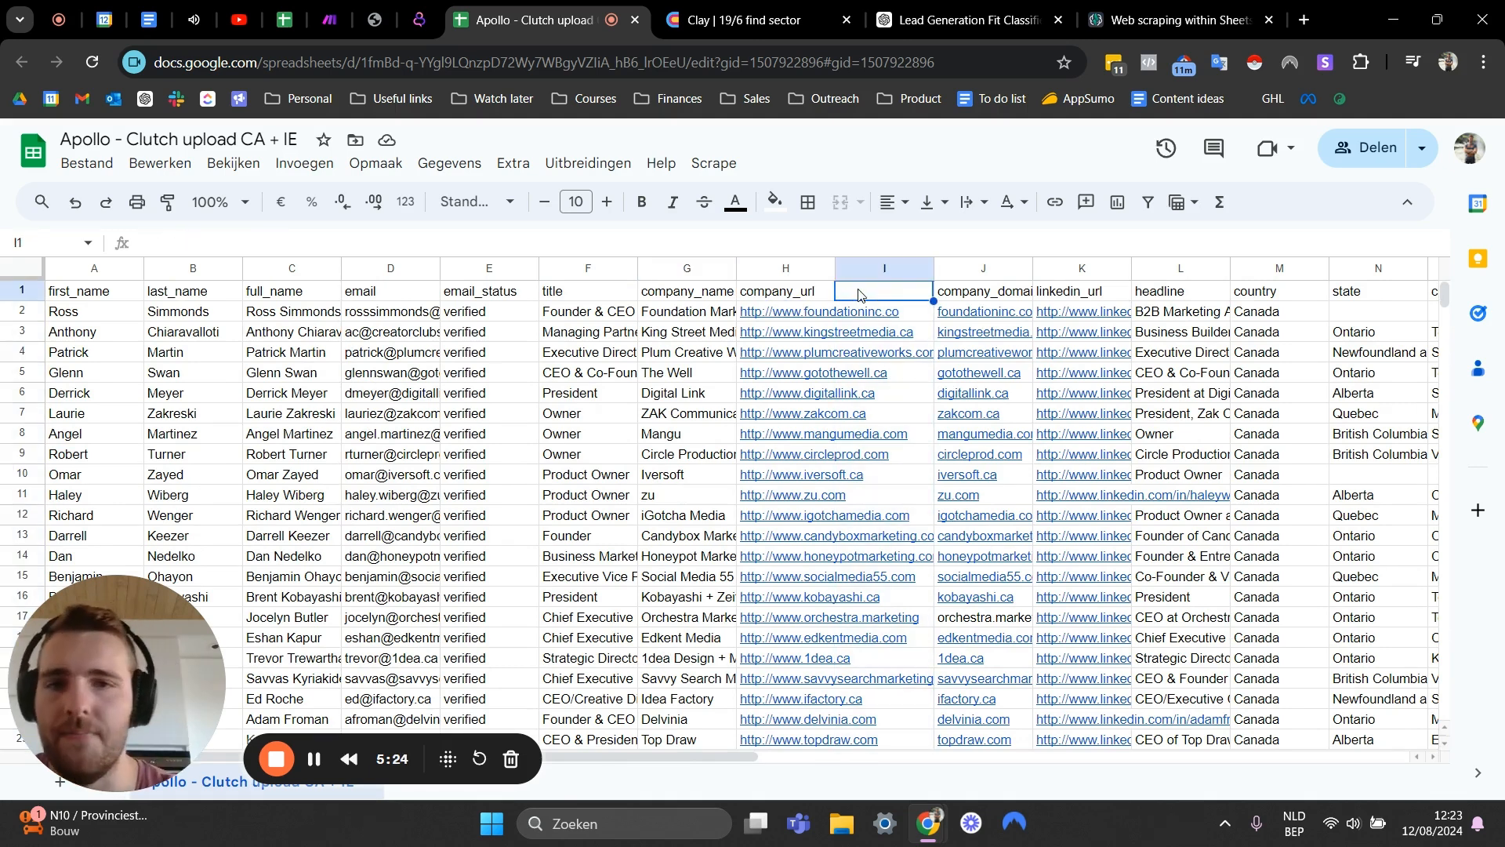
pyautogui.write('gpt scrap')
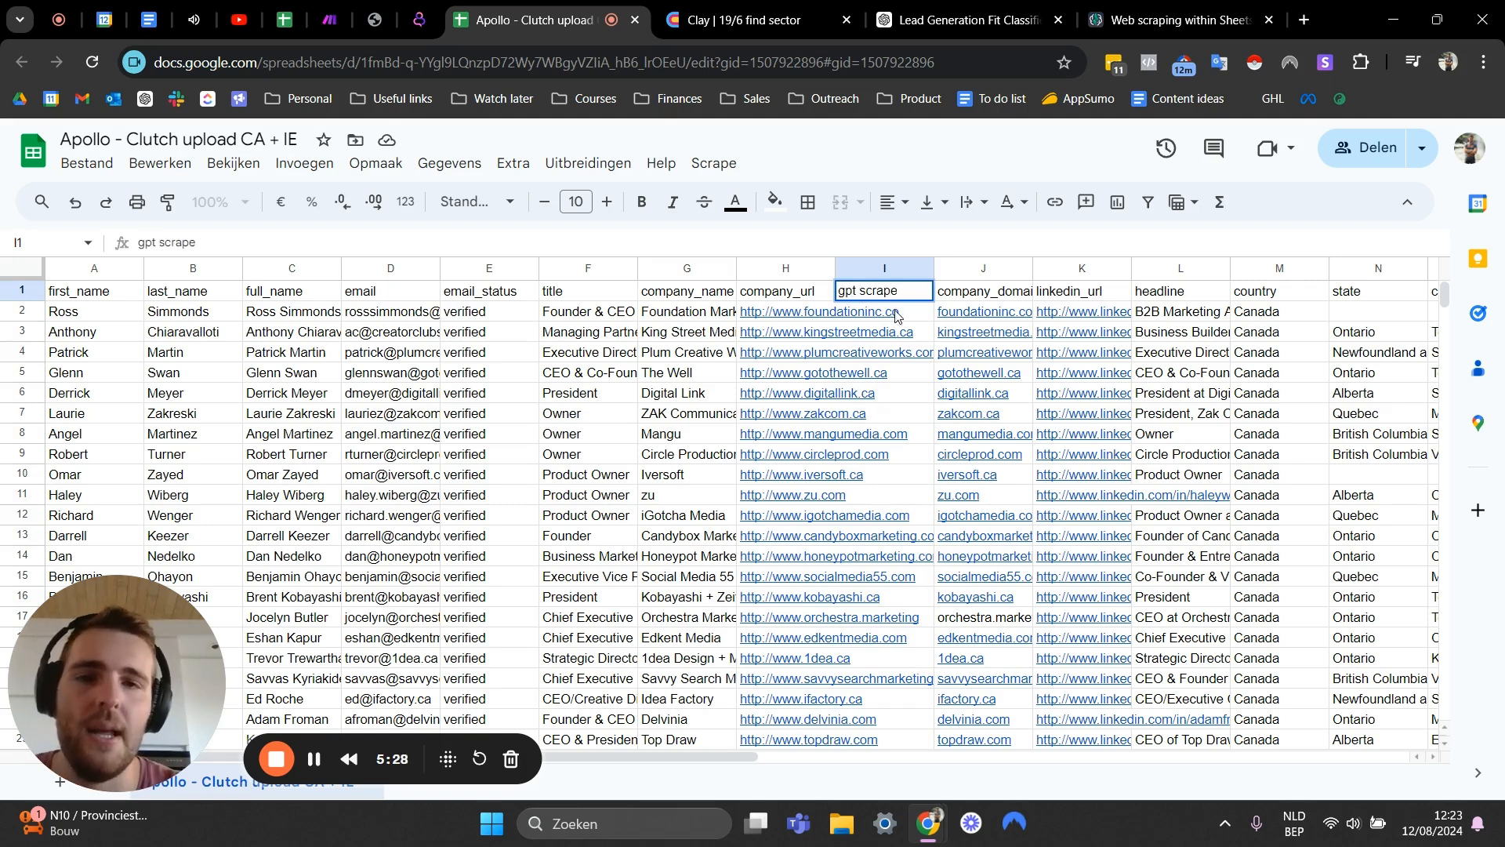
pyautogui.write('e')
pyautogui.press('Return')
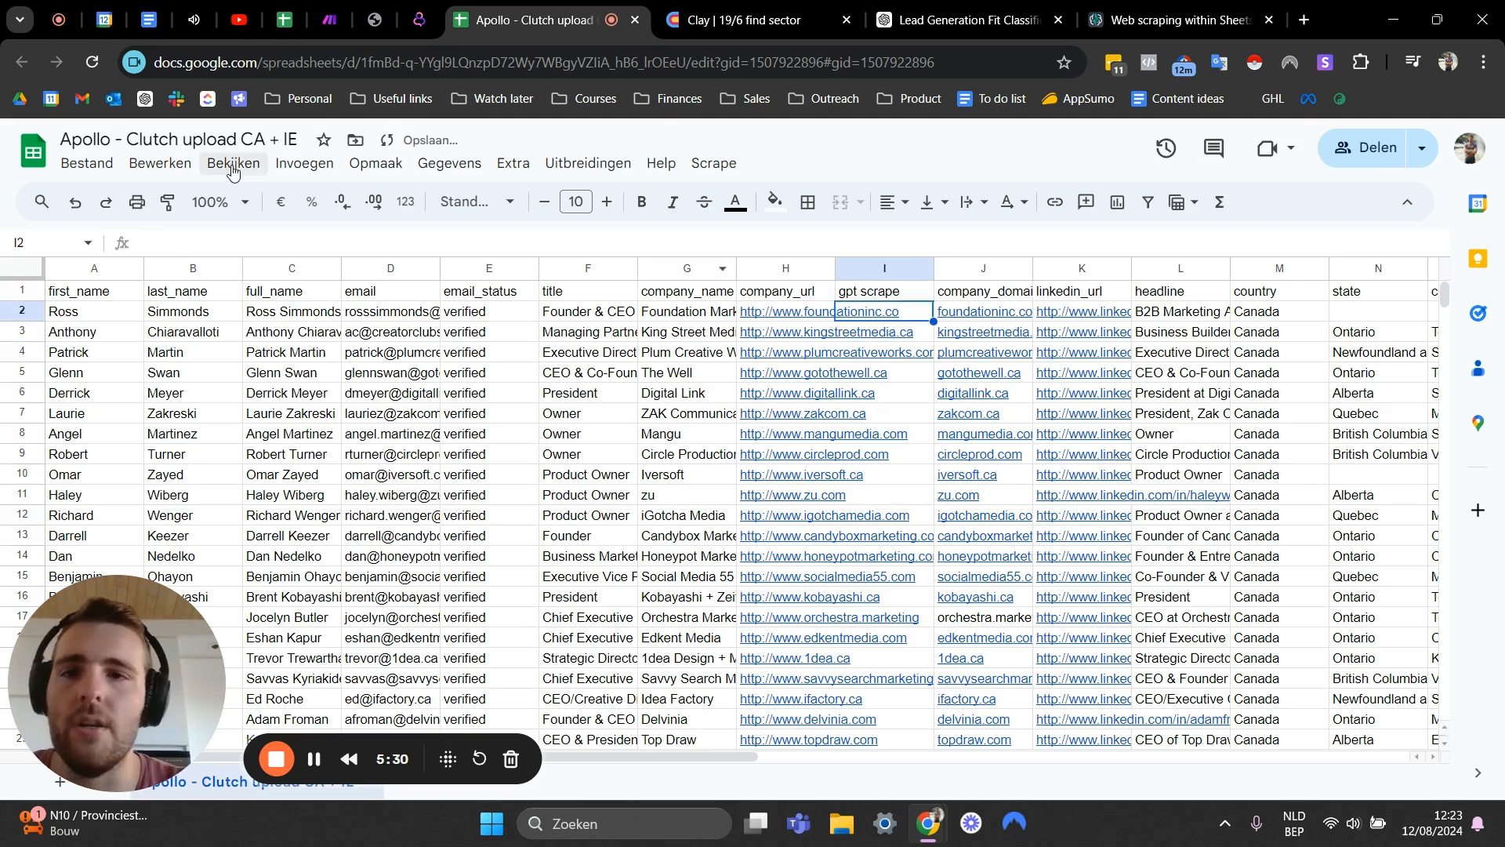
# - Search the Google Workspace Marketplace for the GPT for Sheets and Docs add-on, then close the marketplace
pyautogui.click(1149, 26)
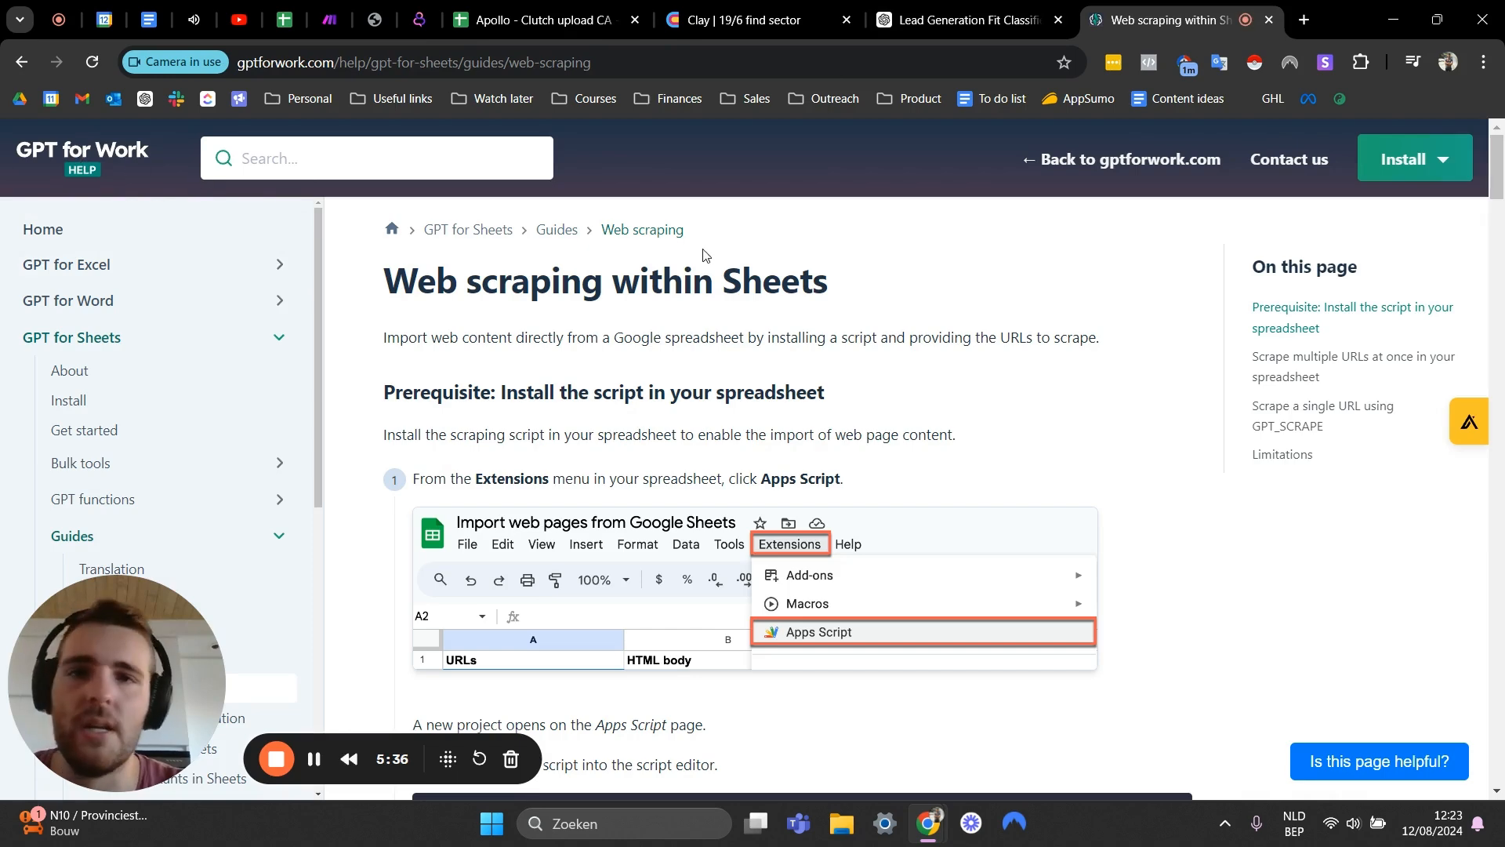
pyautogui.click(541, 19)
pyautogui.click(589, 163)
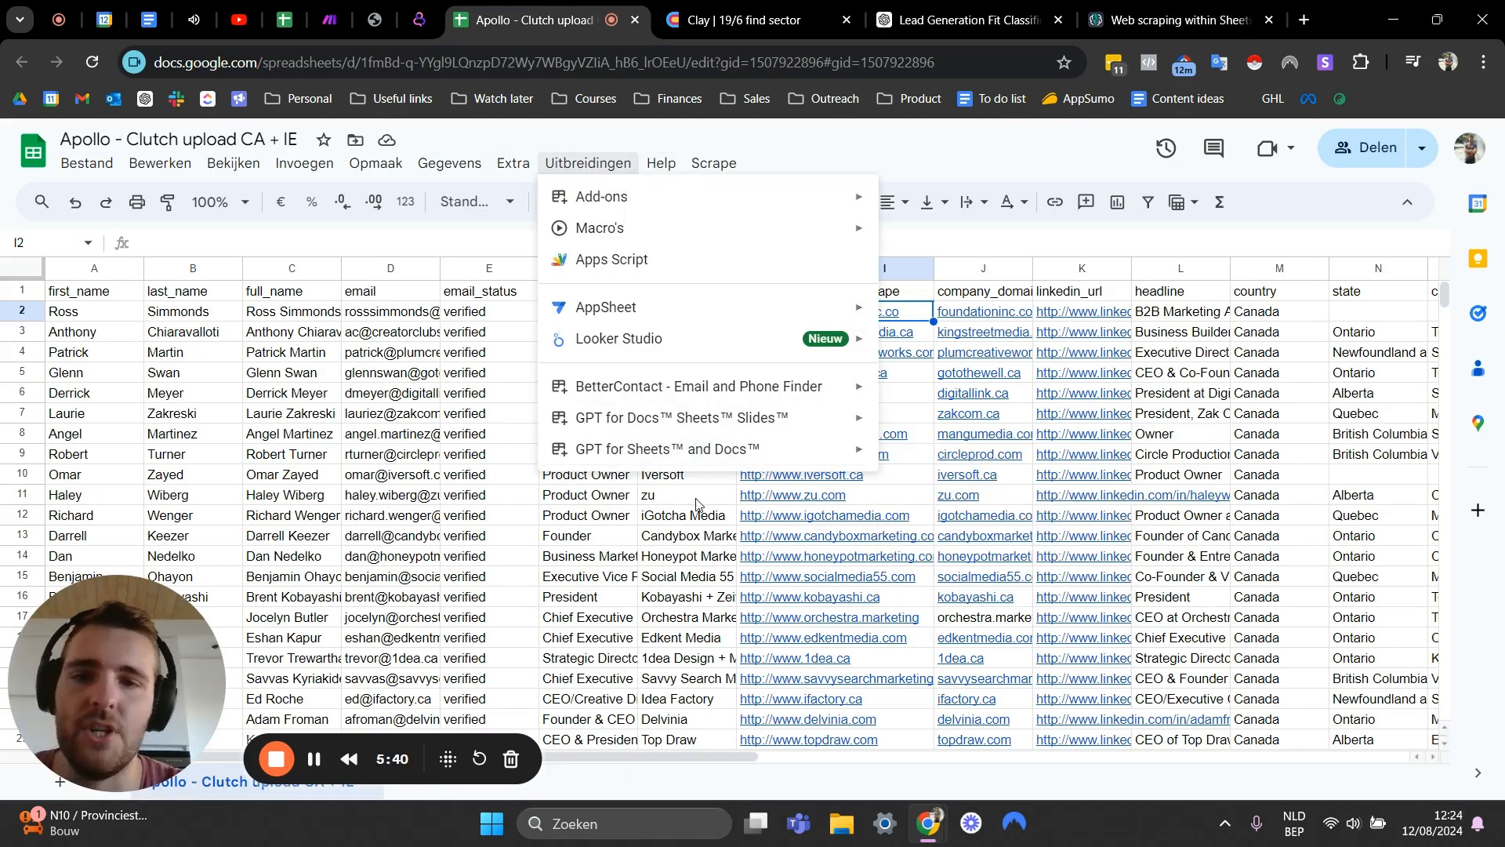
pyautogui.moveTo(702, 350)
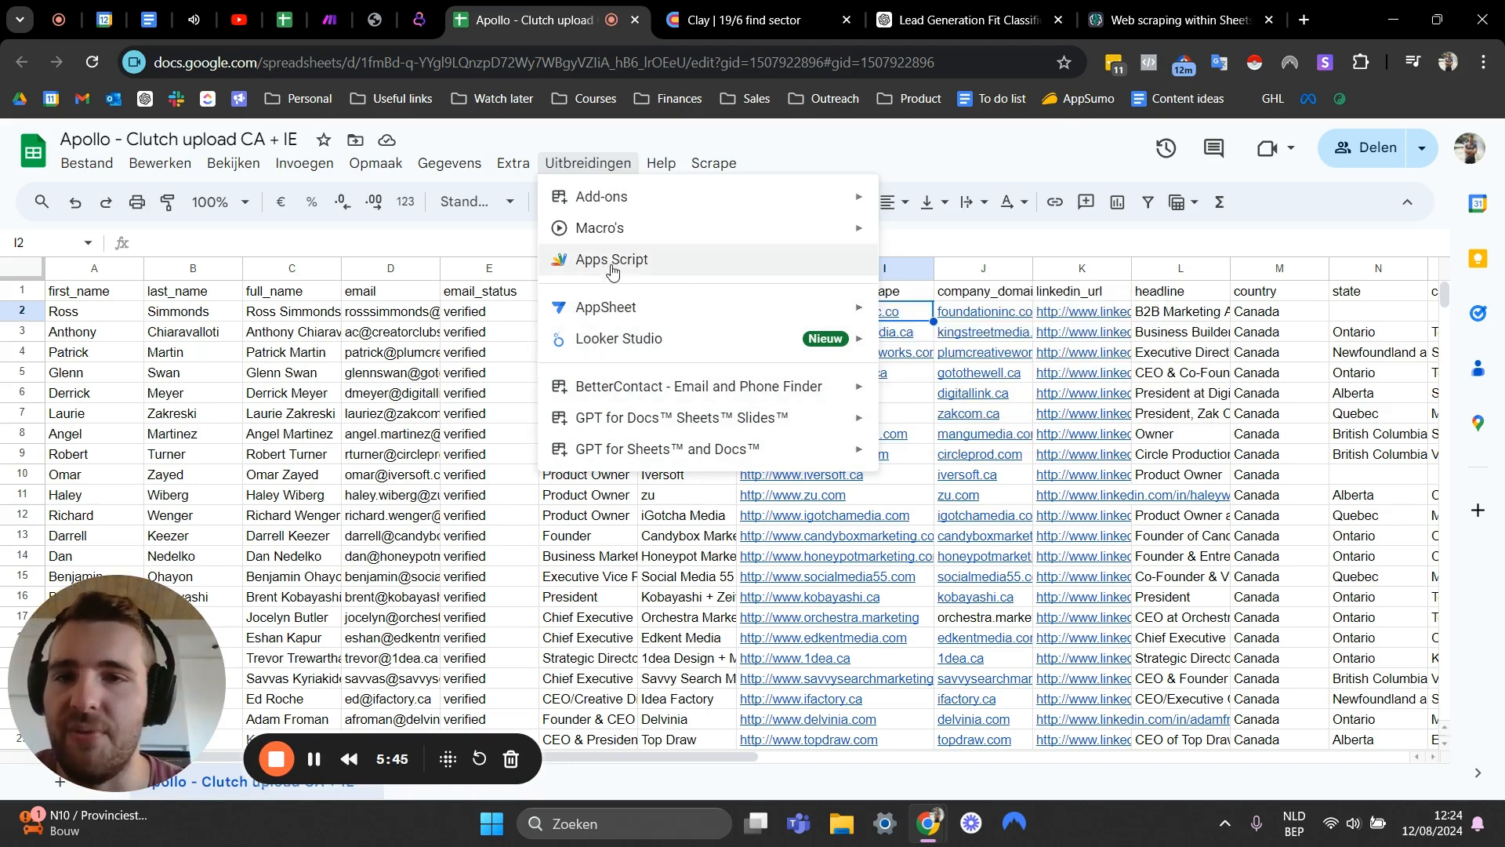
pyautogui.moveTo(616, 205)
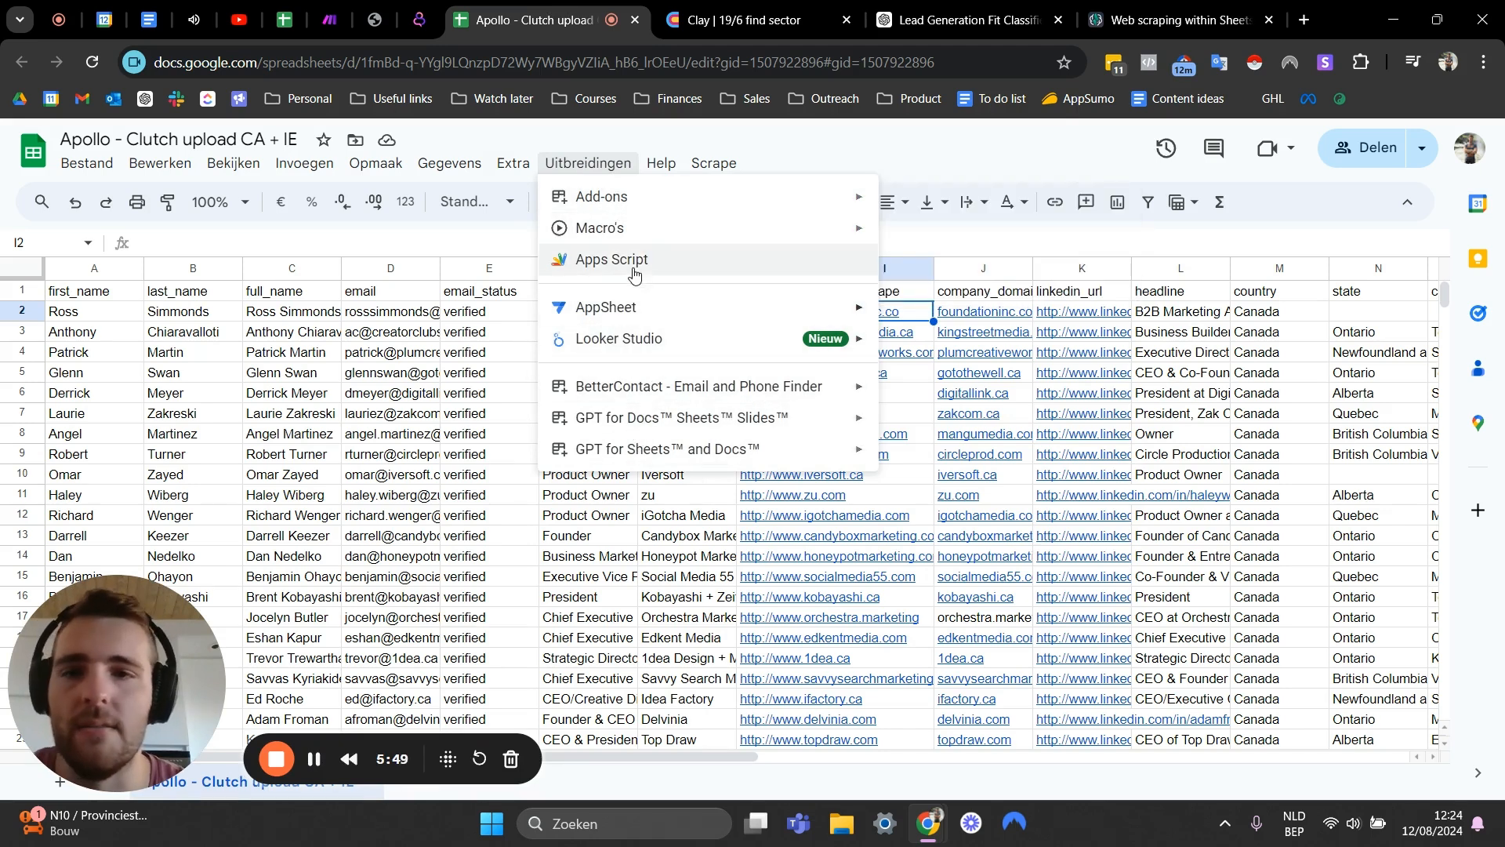
pyautogui.click(937, 205)
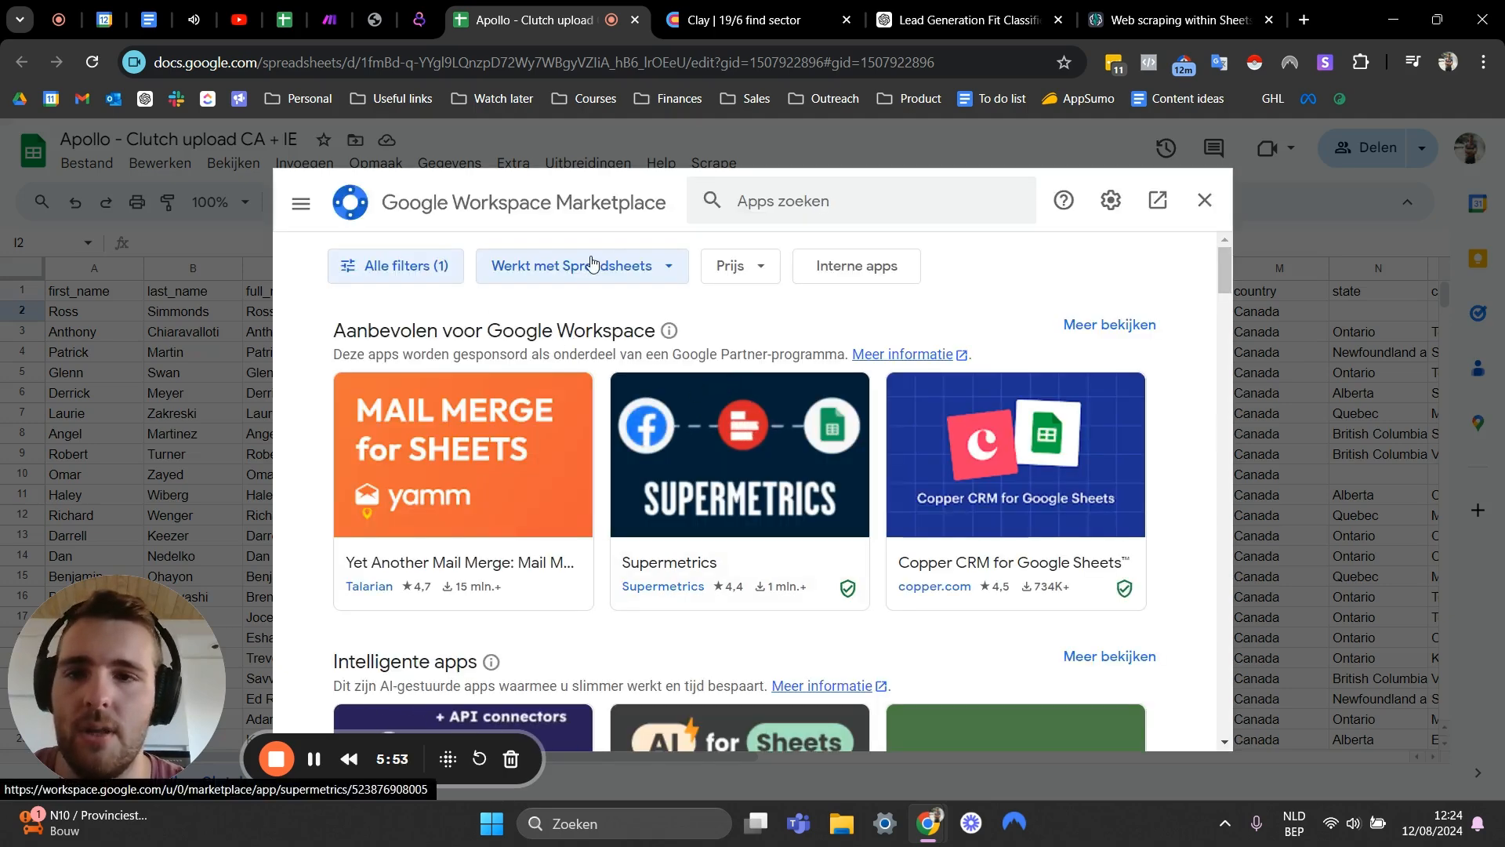
pyautogui.click(854, 202)
pyautogui.write('gpt ')
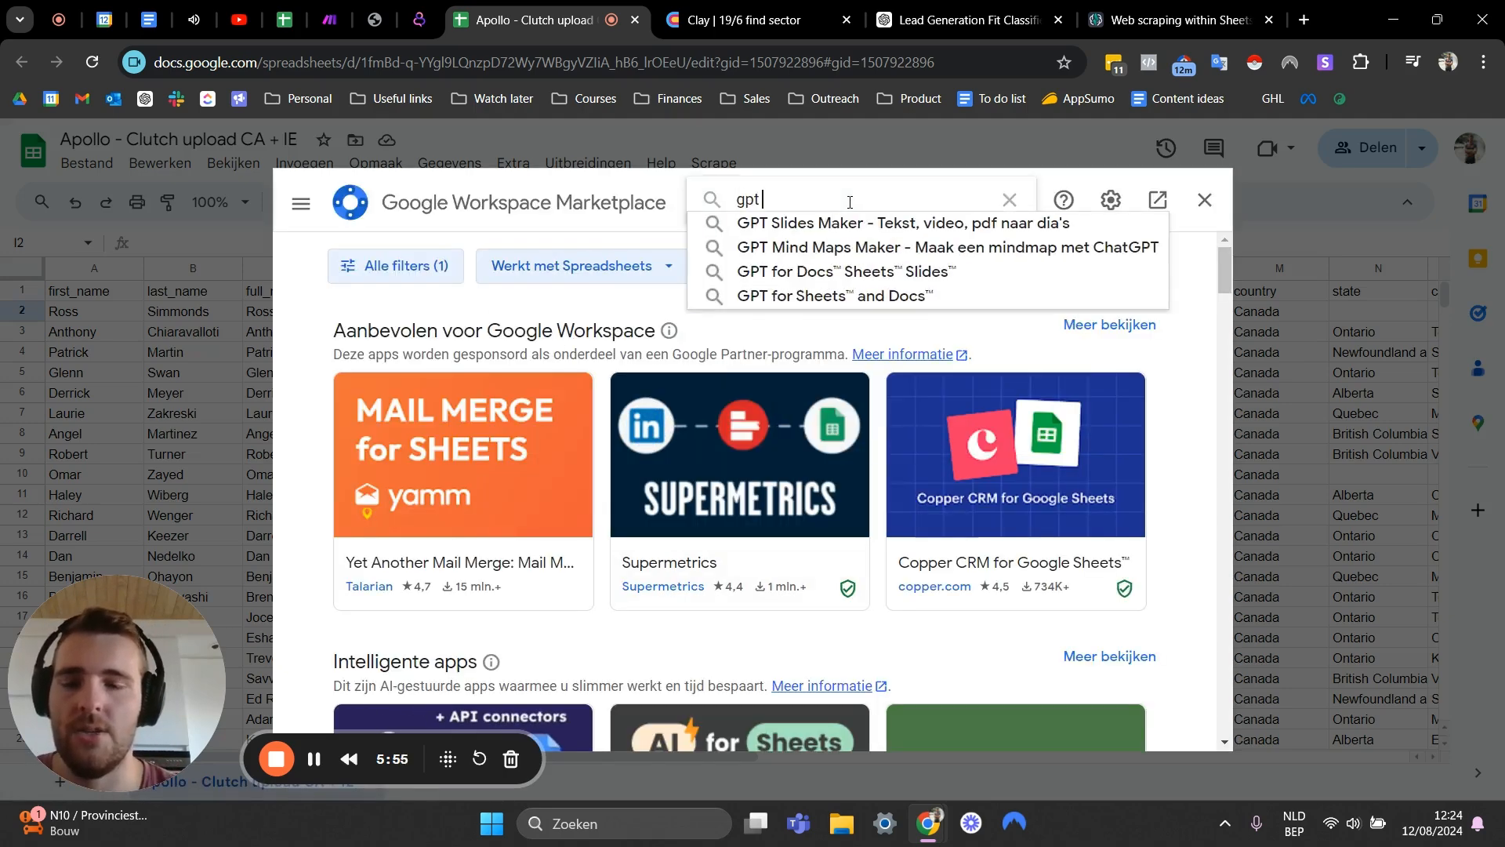
pyautogui.write('for sheets')
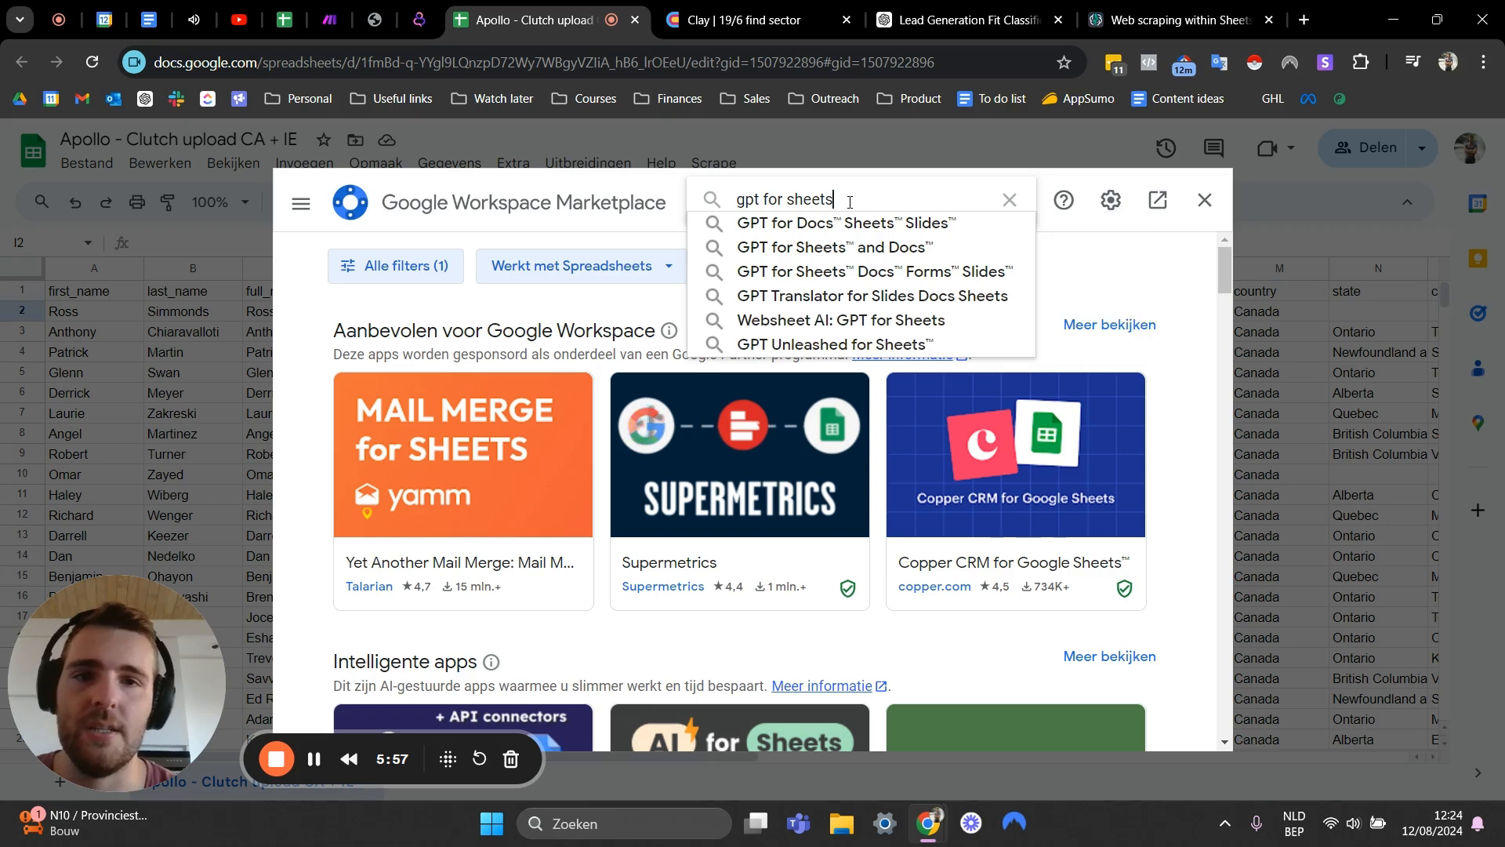
pyautogui.click(805, 247)
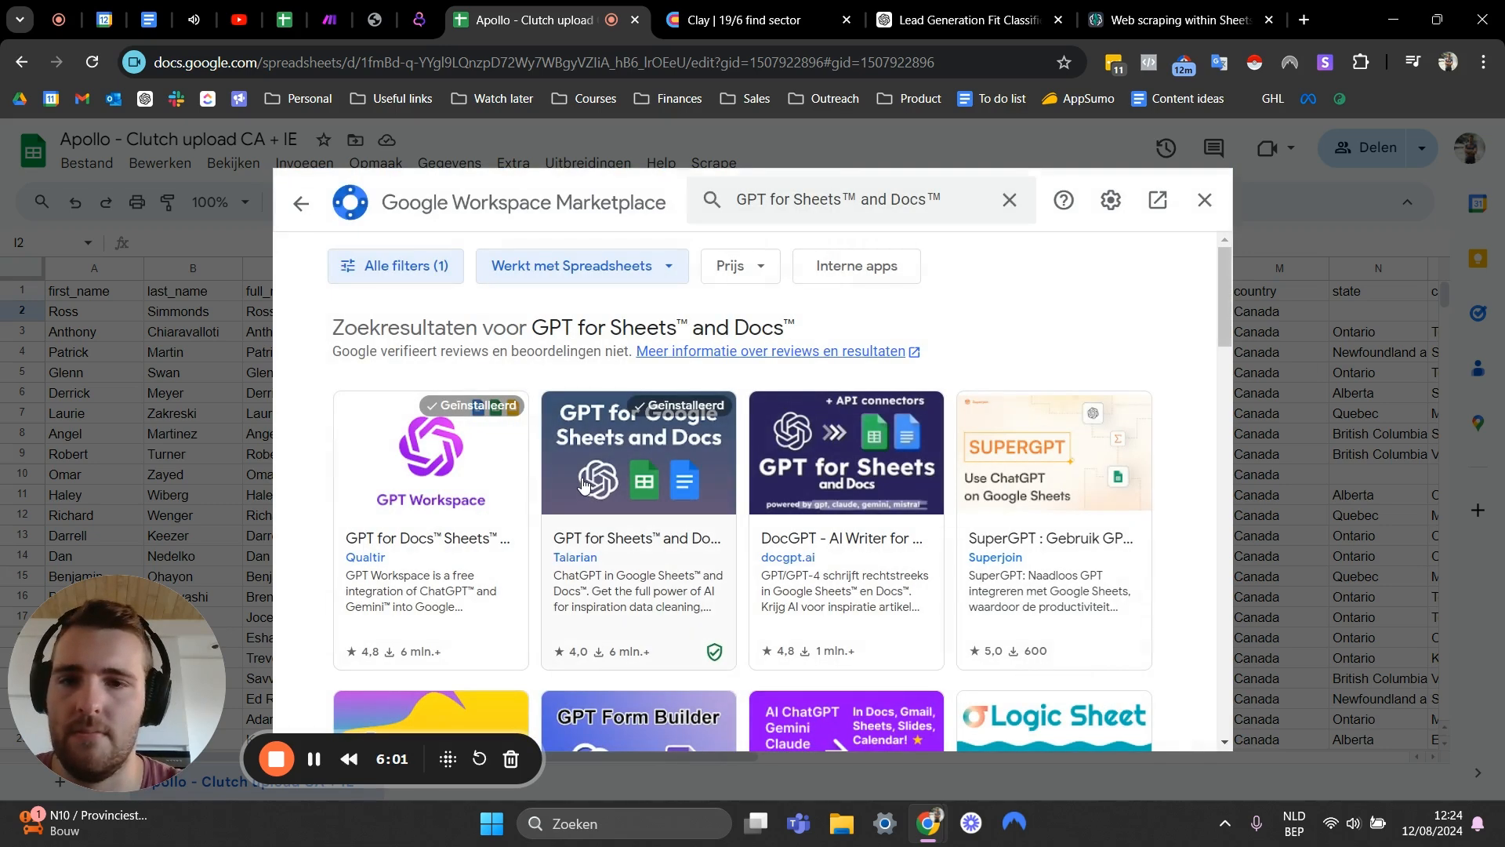
pyautogui.click(1198, 205)
# - Read the GPT for Work guide on web scraping within Sheets, including the Apps Script setup steps
pyautogui.click(627, 373)
pyautogui.click(715, 335)
pyautogui.click(1182, 10)
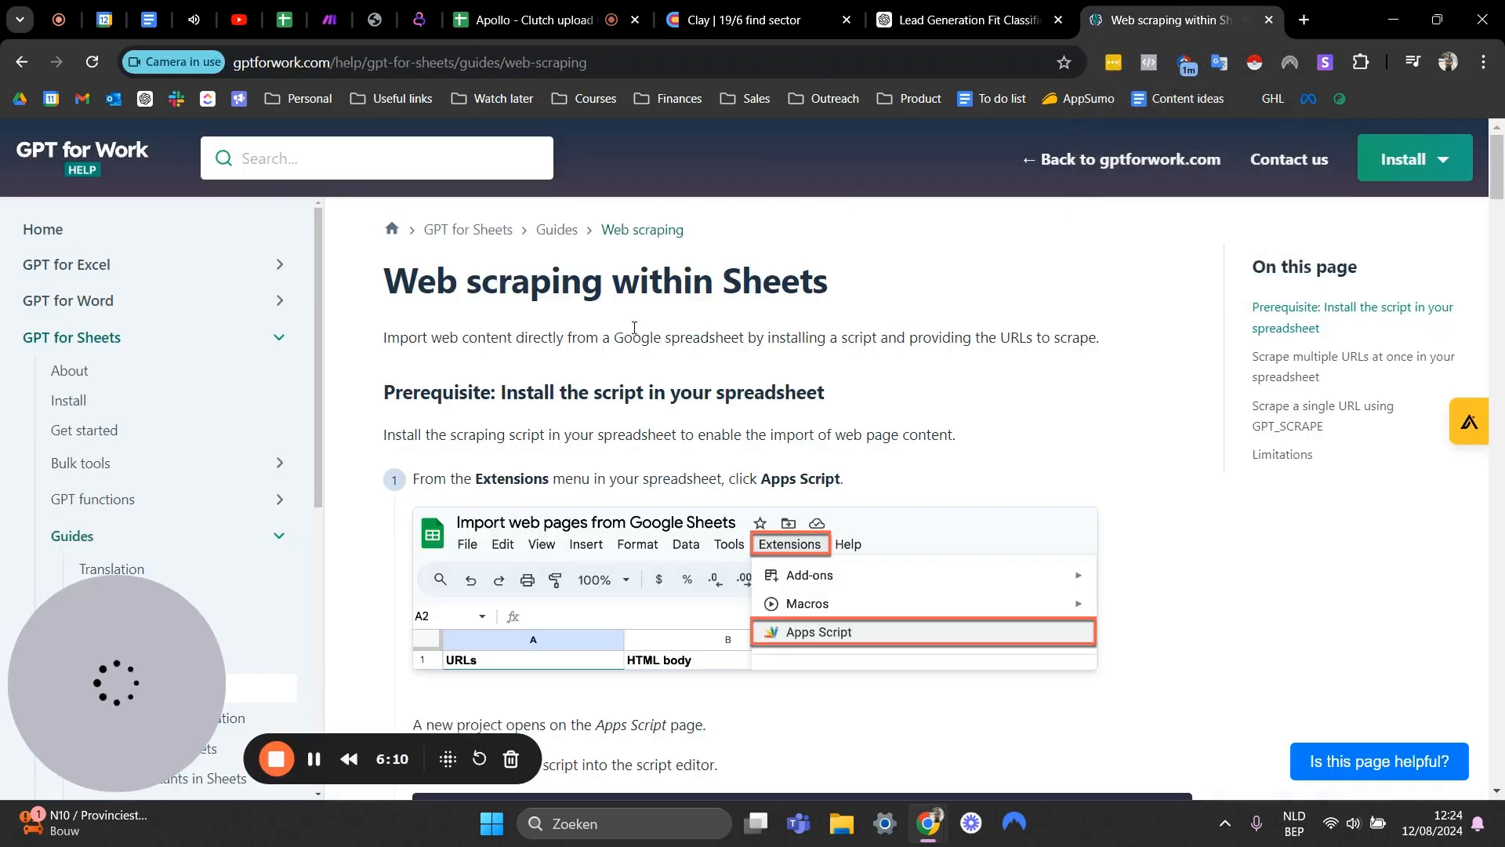
pyautogui.moveTo(401, 290); pyautogui.dragTo(831, 287)
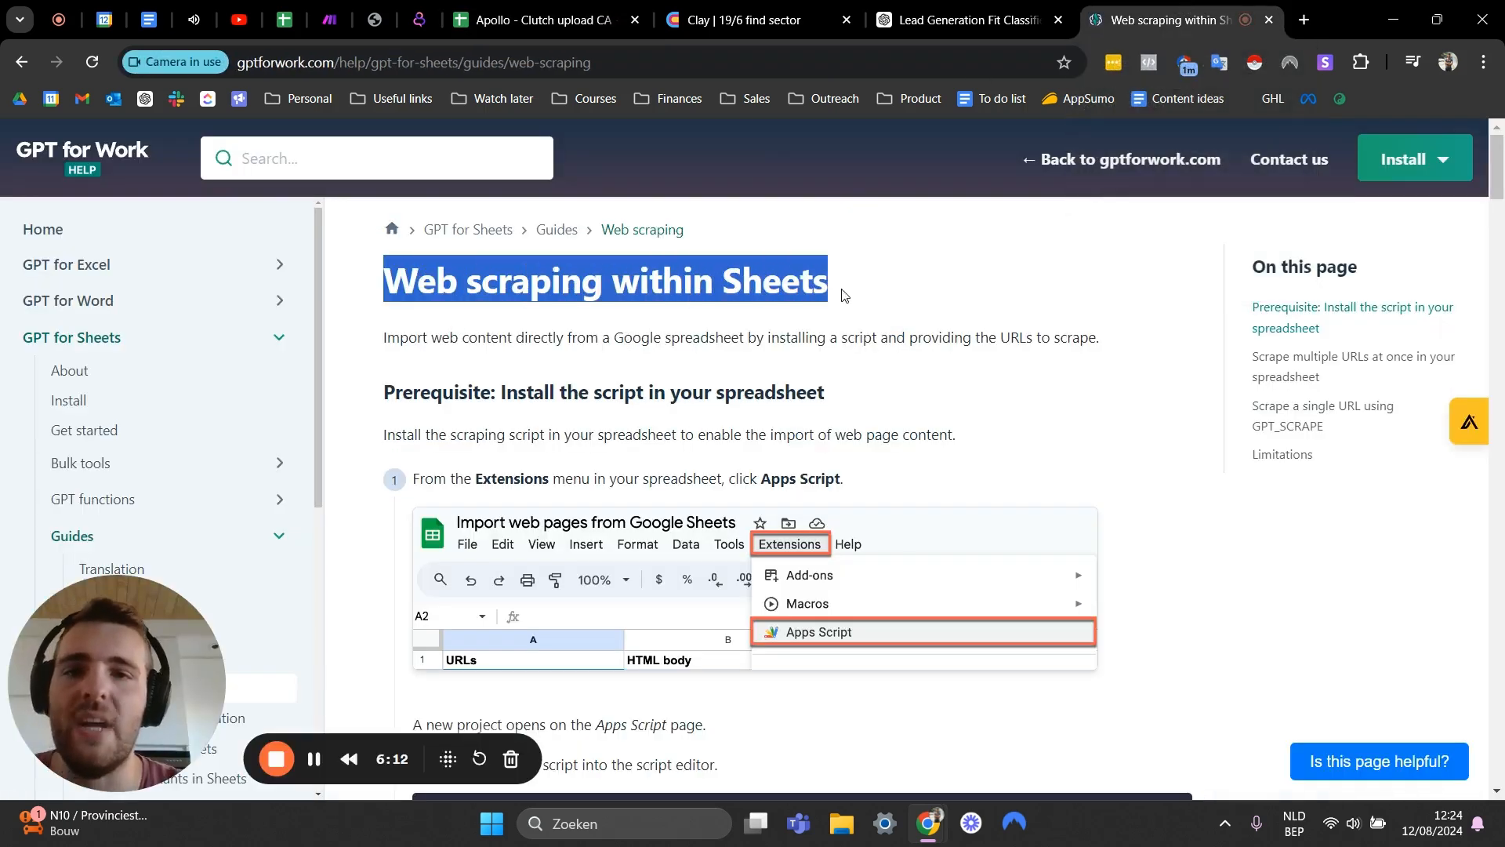
pyautogui.click(845, 294)
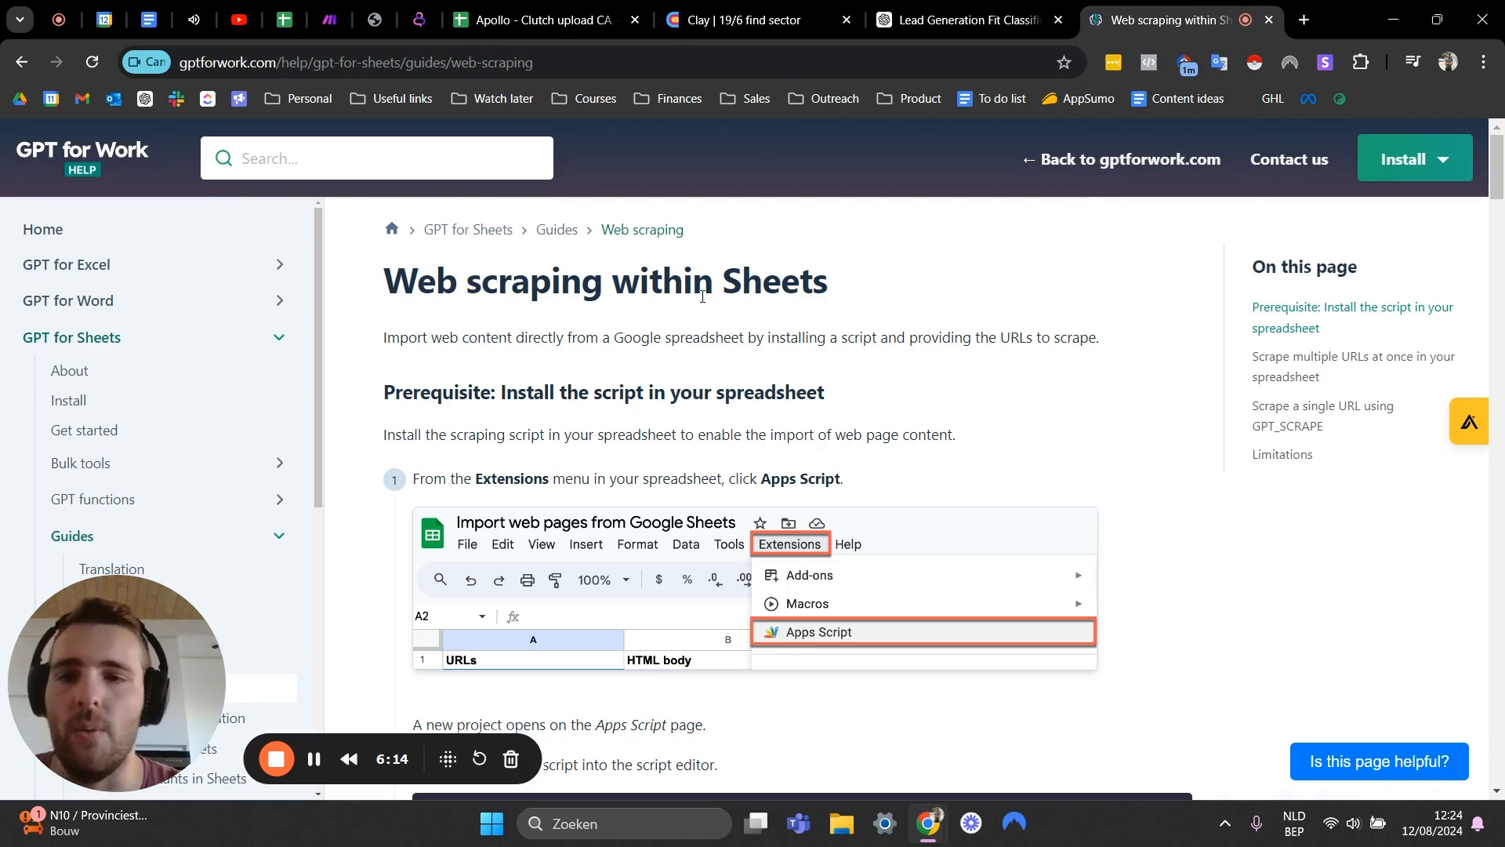
pyautogui.scroll(-1, 702, 297)
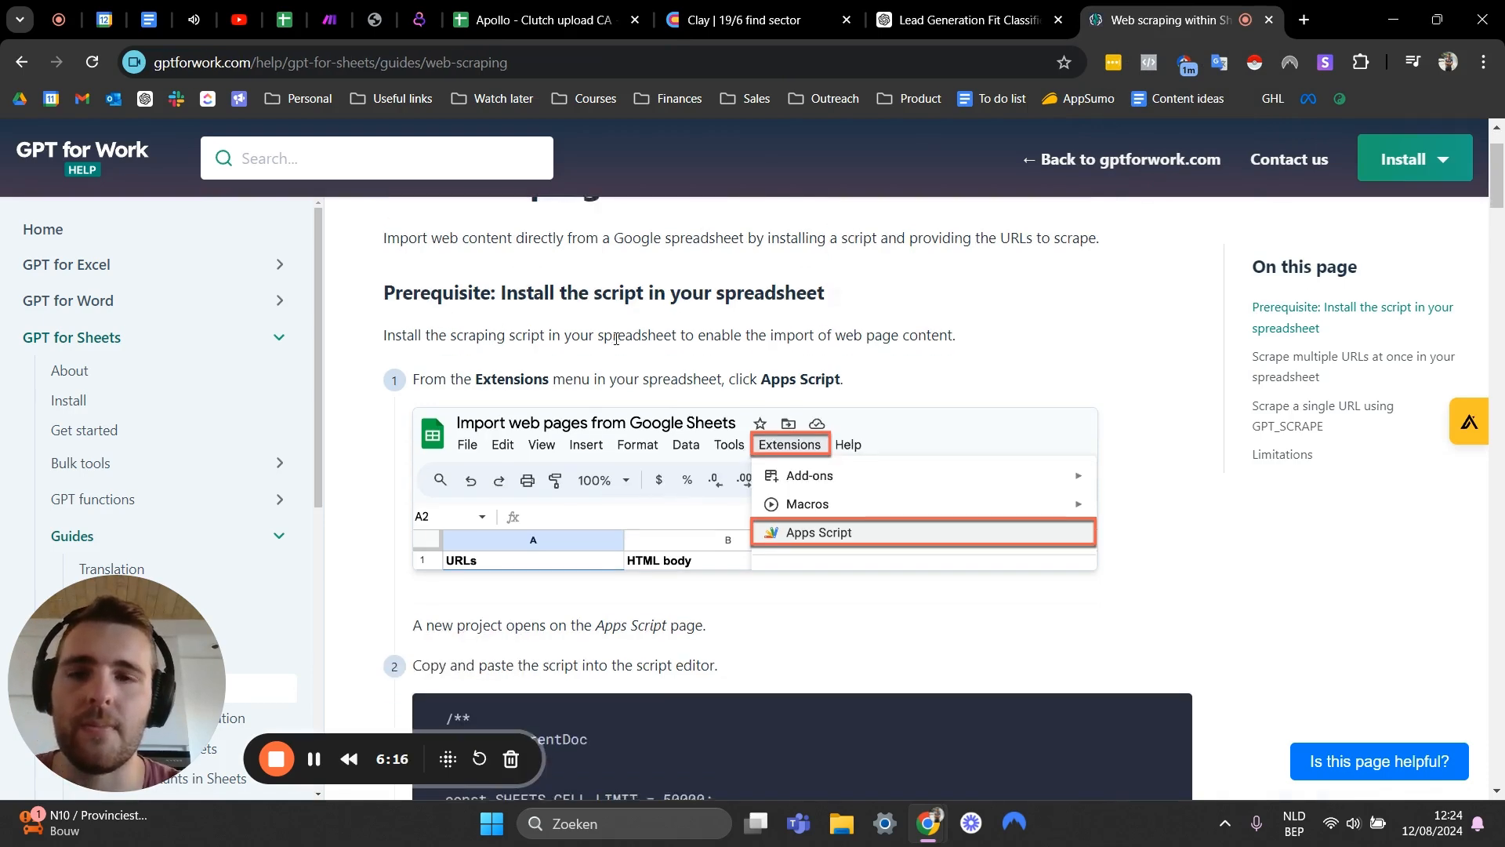
pyautogui.scroll(-20, 616, 338)
pyautogui.scroll(20, 615, 343)
pyautogui.scroll(-2, 470, 363)
pyautogui.scroll(-5, 470, 363)
pyautogui.scroll(7, 461, 326)
pyautogui.scroll(-5, 494, 353)
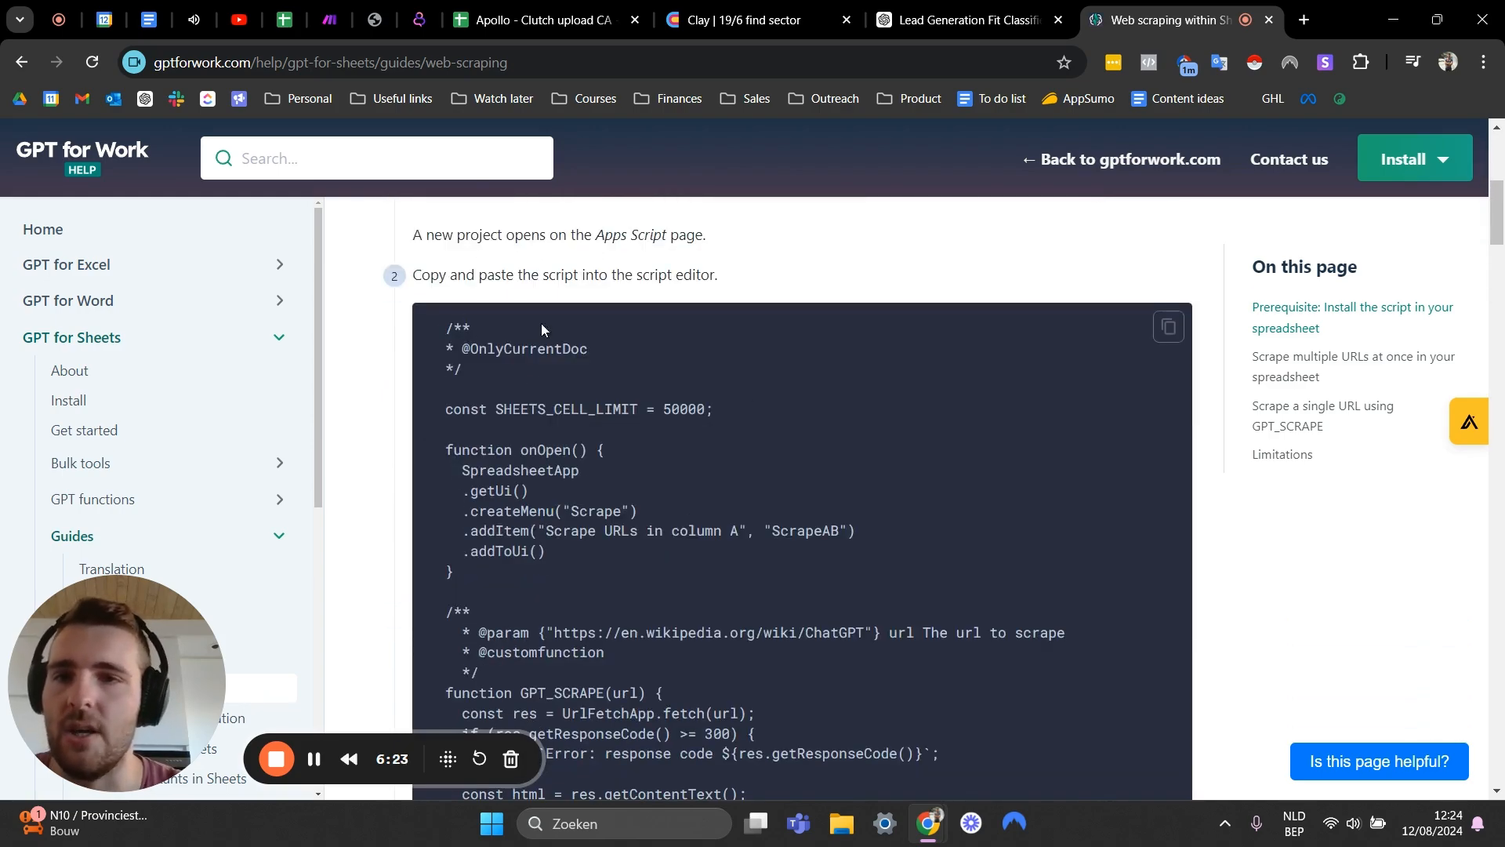
pyautogui.scroll(-15, 503, 325)
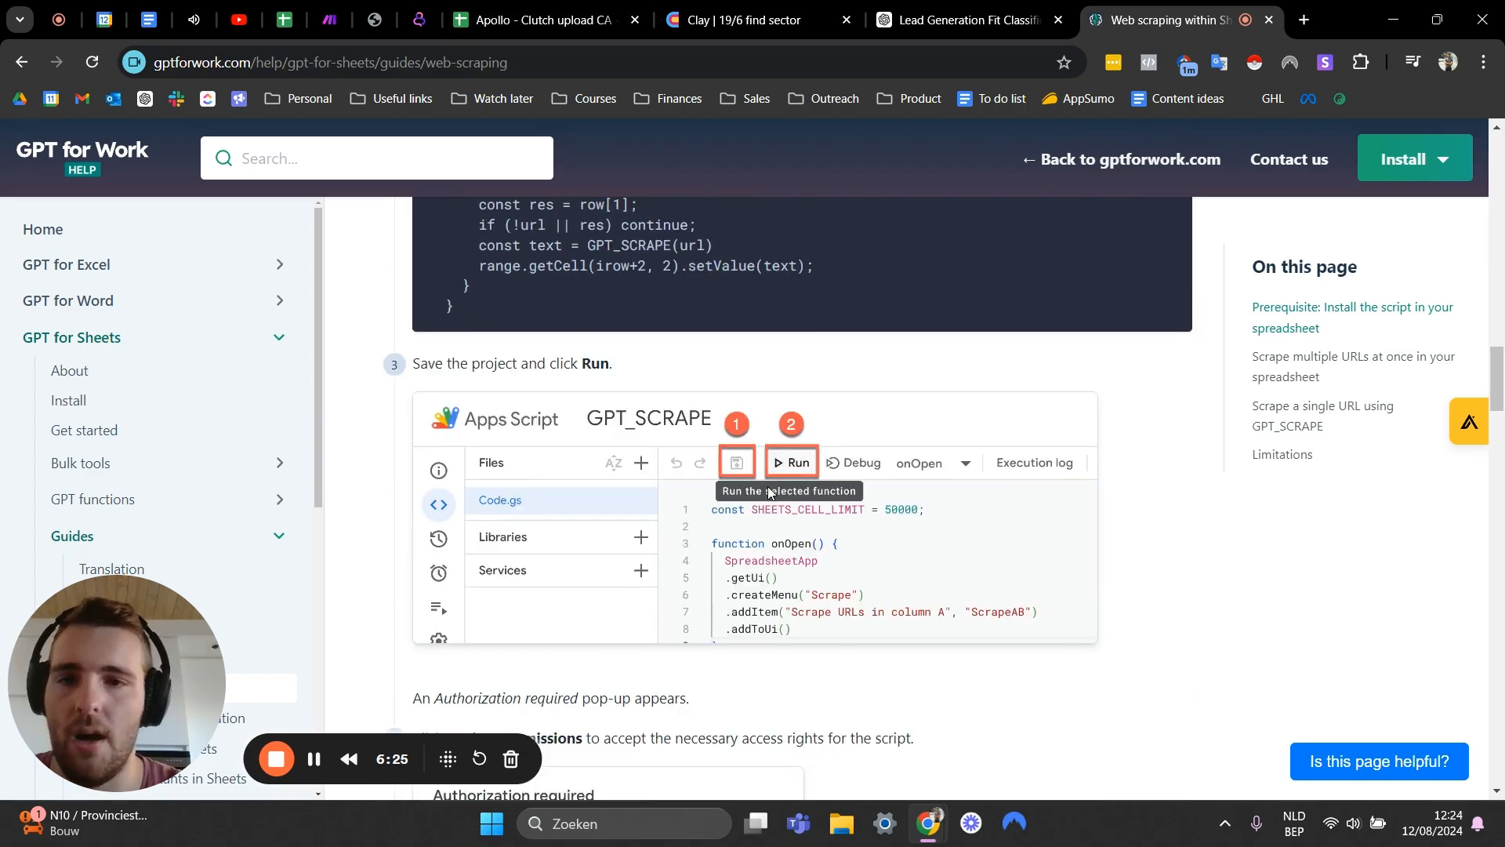
pyautogui.scroll(-3, 768, 492)
pyautogui.scroll(4, 753, 431)
pyautogui.scroll(-9, 742, 364)
pyautogui.scroll(-20, 740, 362)
pyautogui.scroll(14, 740, 363)
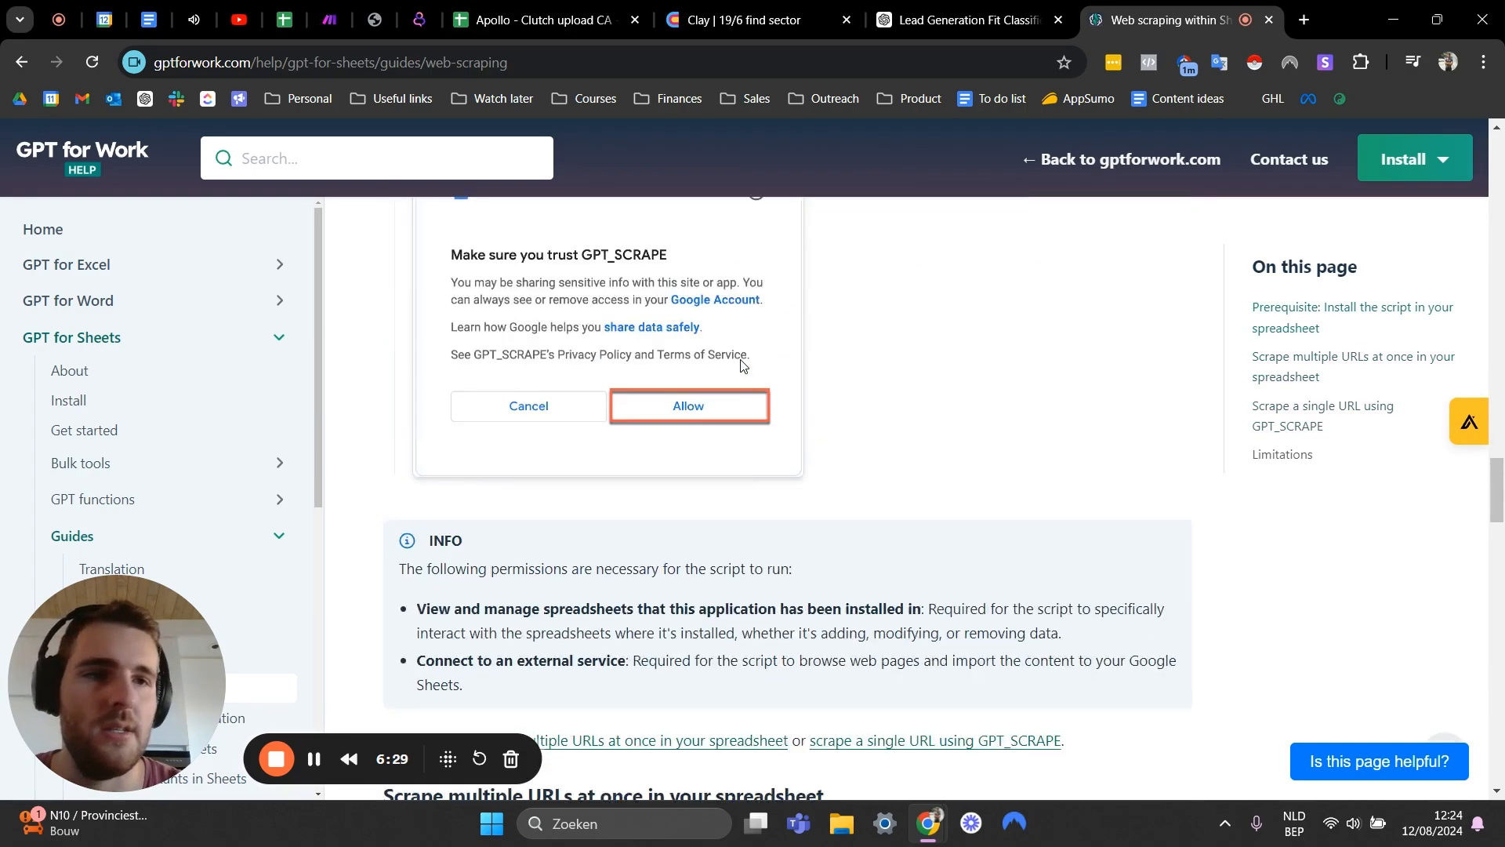
pyautogui.scroll(20, 740, 359)
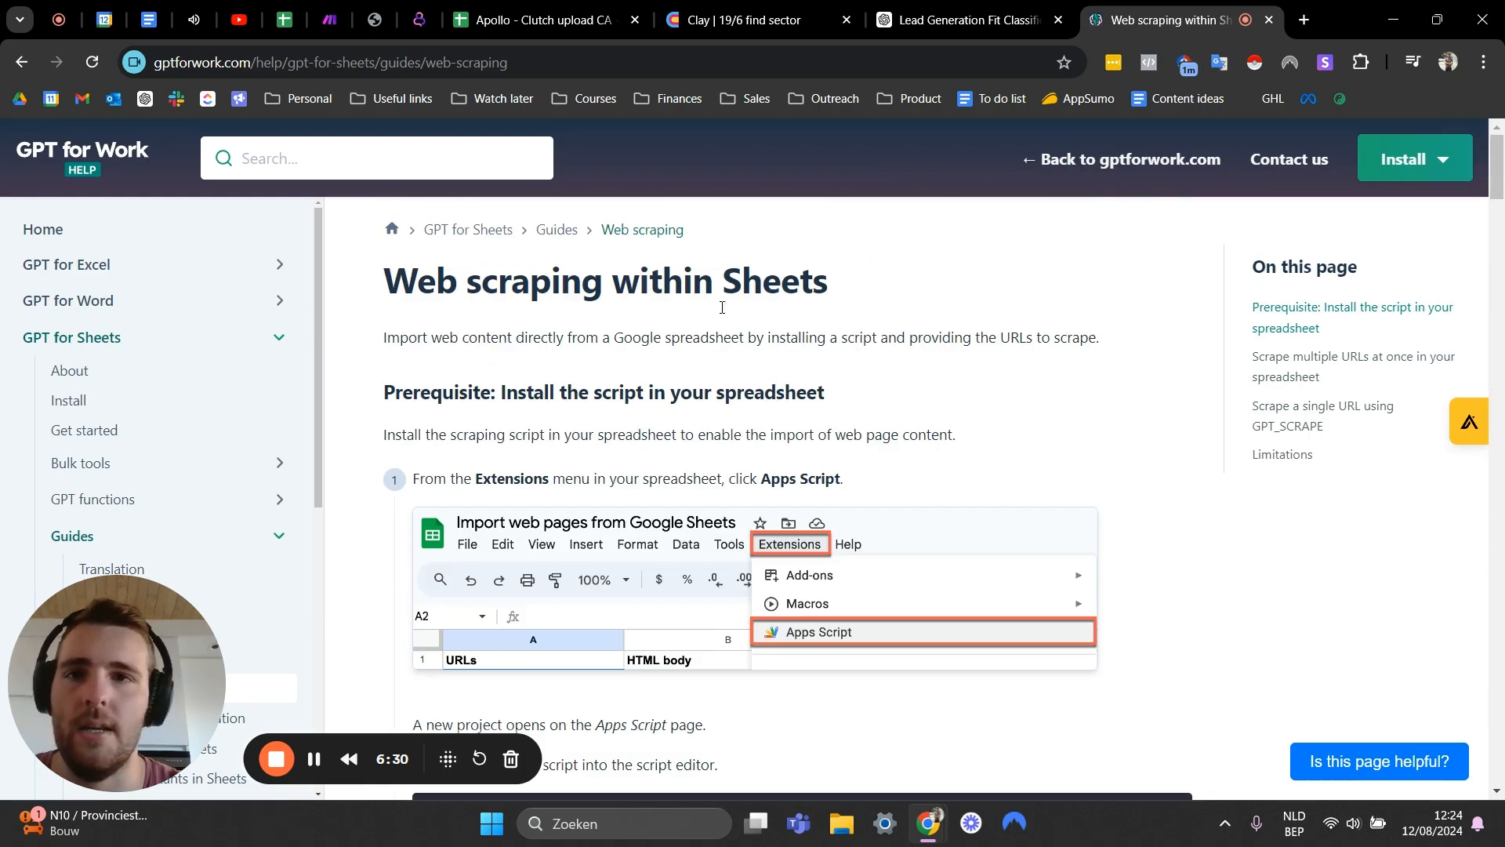
# - Enter the formula =GPT_SCRAPE(H2) in the first gpt scrape cell to scrape the company's website
pyautogui.click(549, 20)
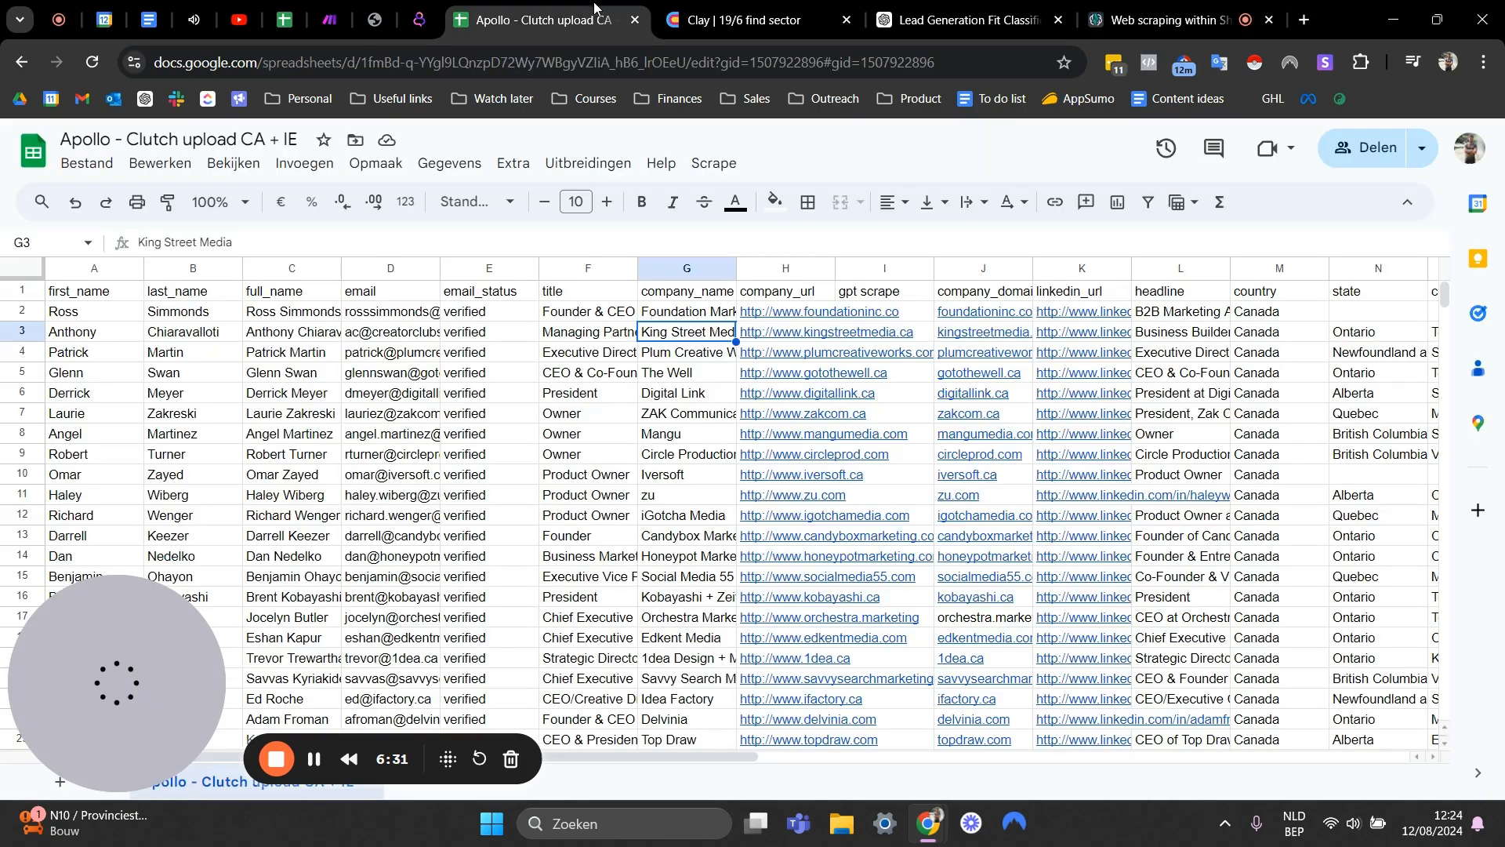
pyautogui.click(902, 313)
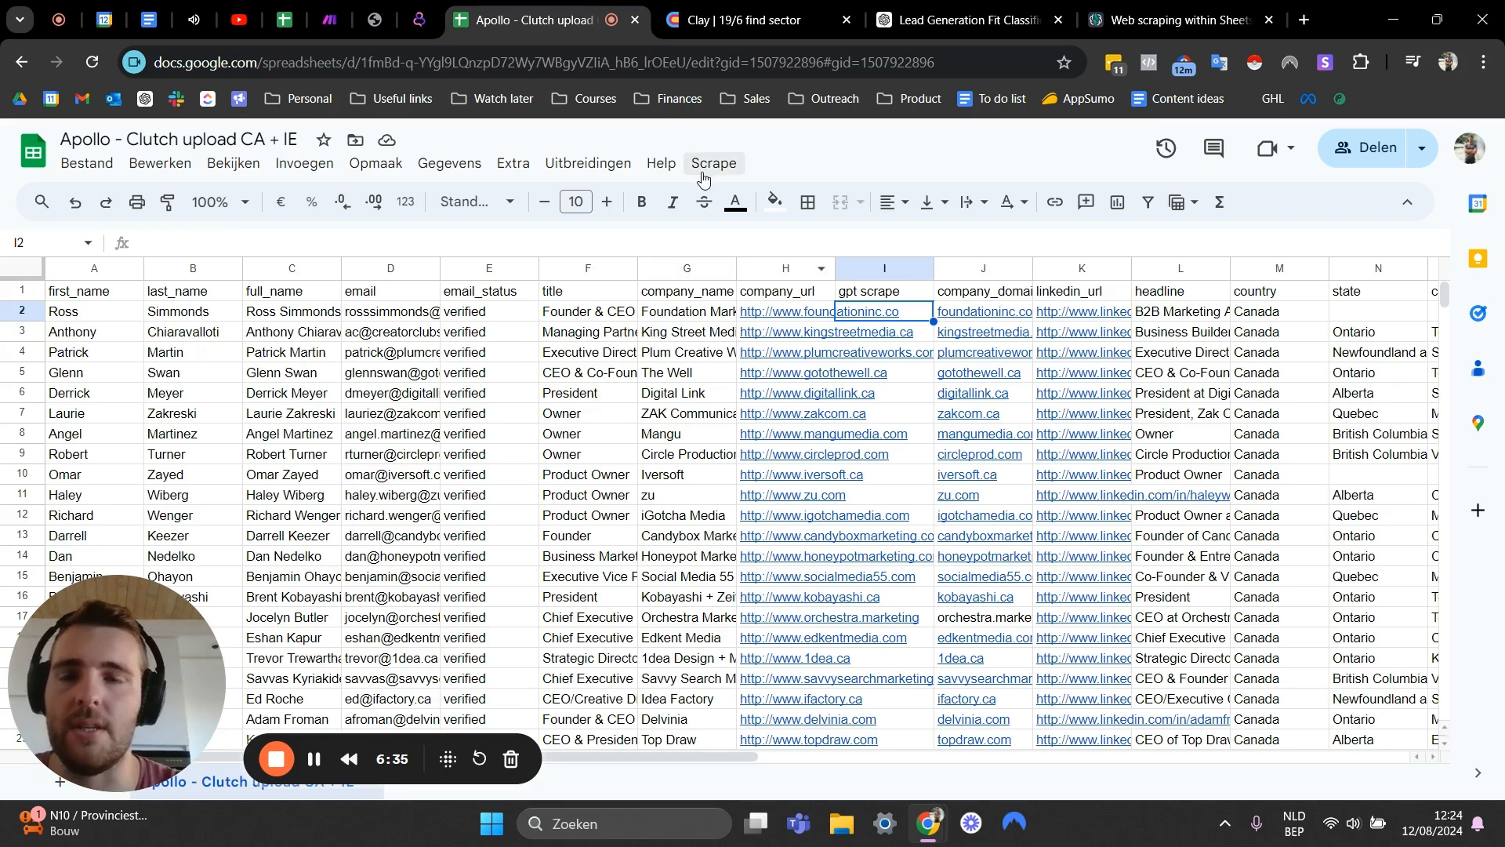
pyautogui.write('=gpt')
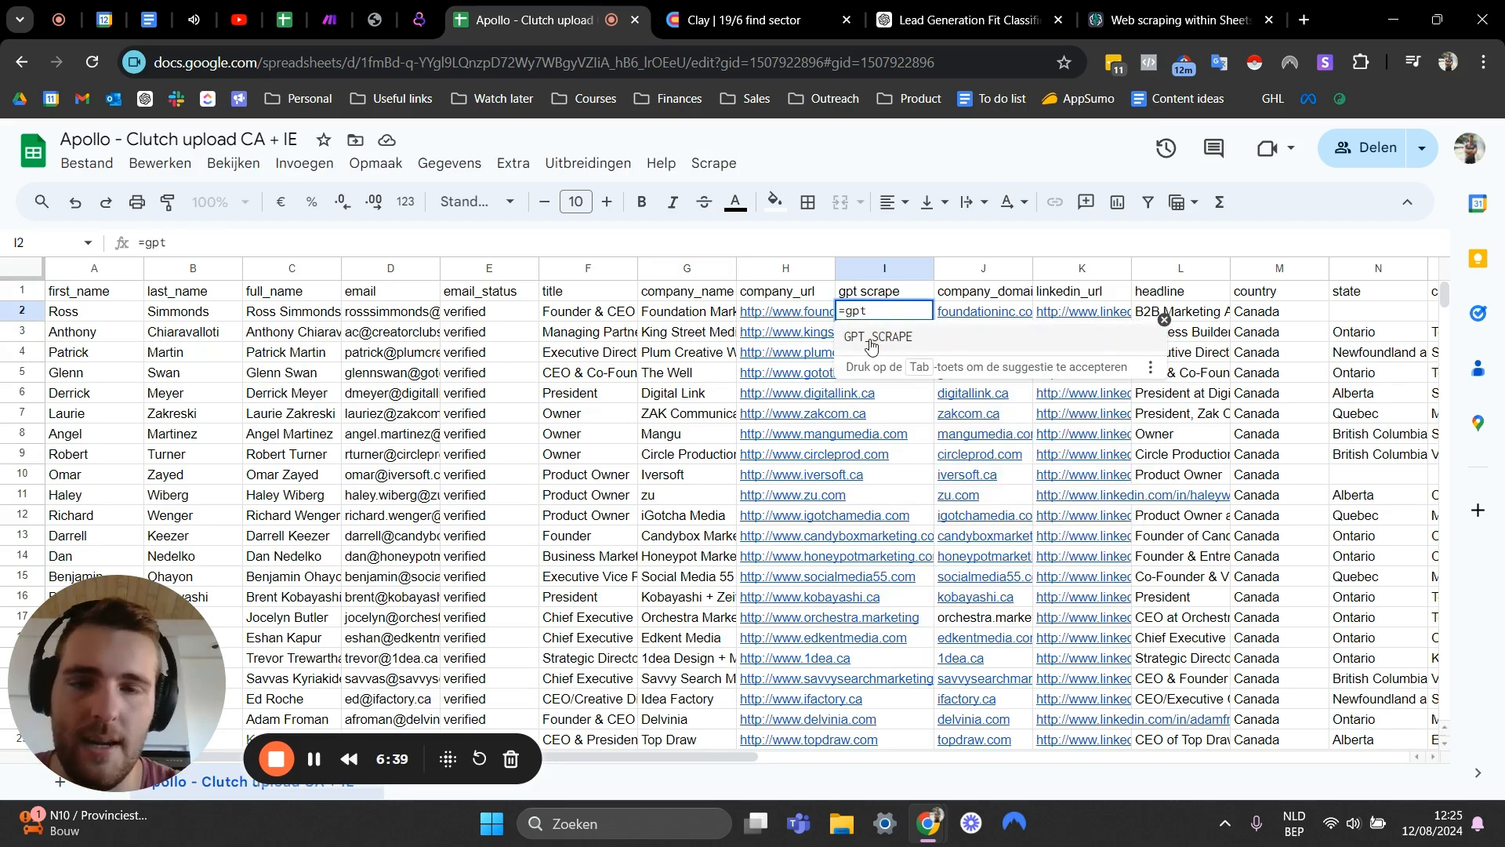
pyautogui.click(870, 339)
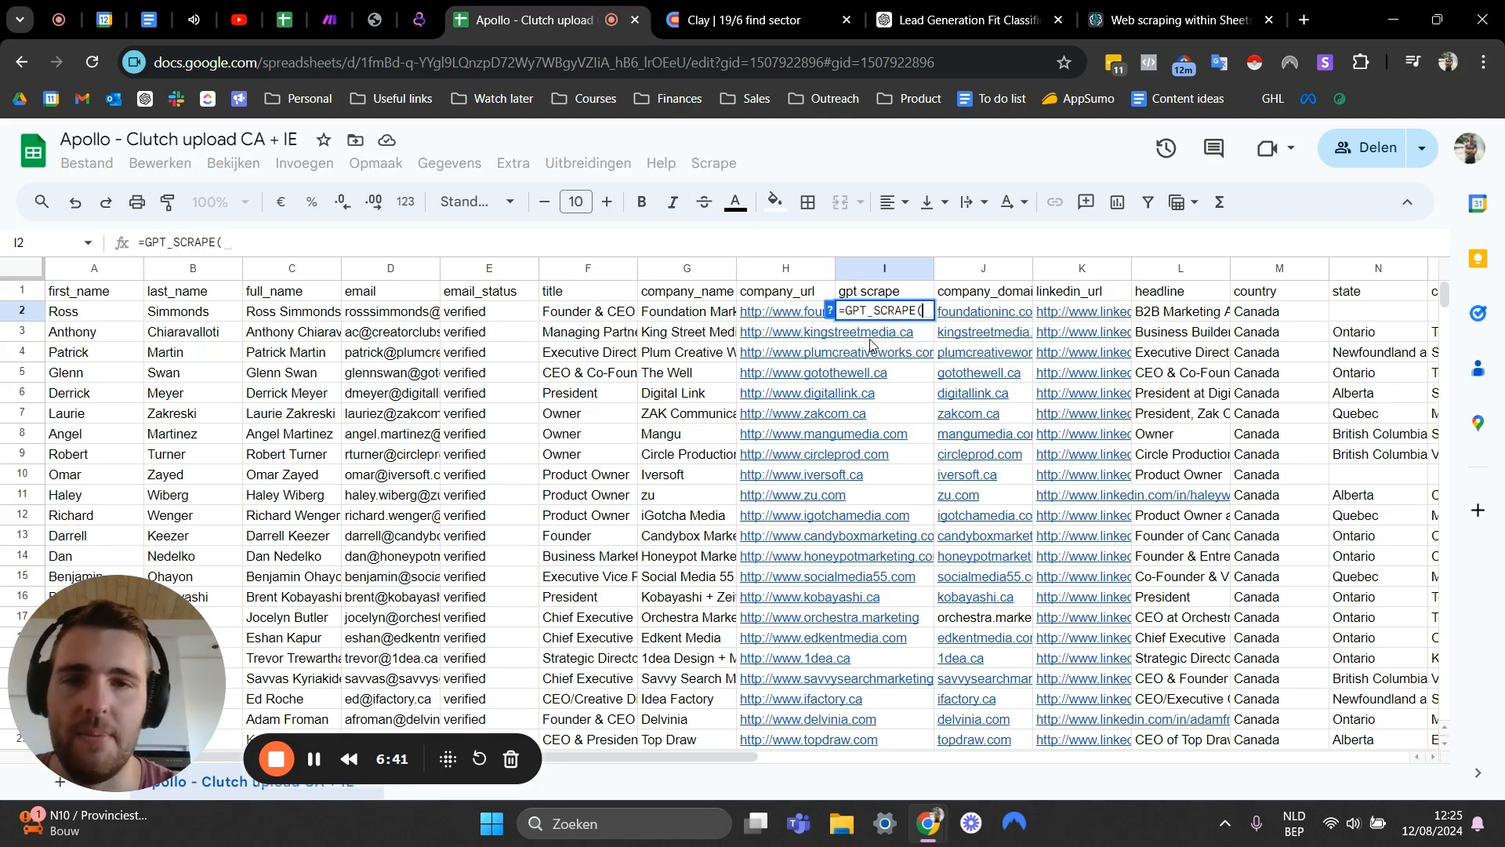
pyautogui.click(772, 317)
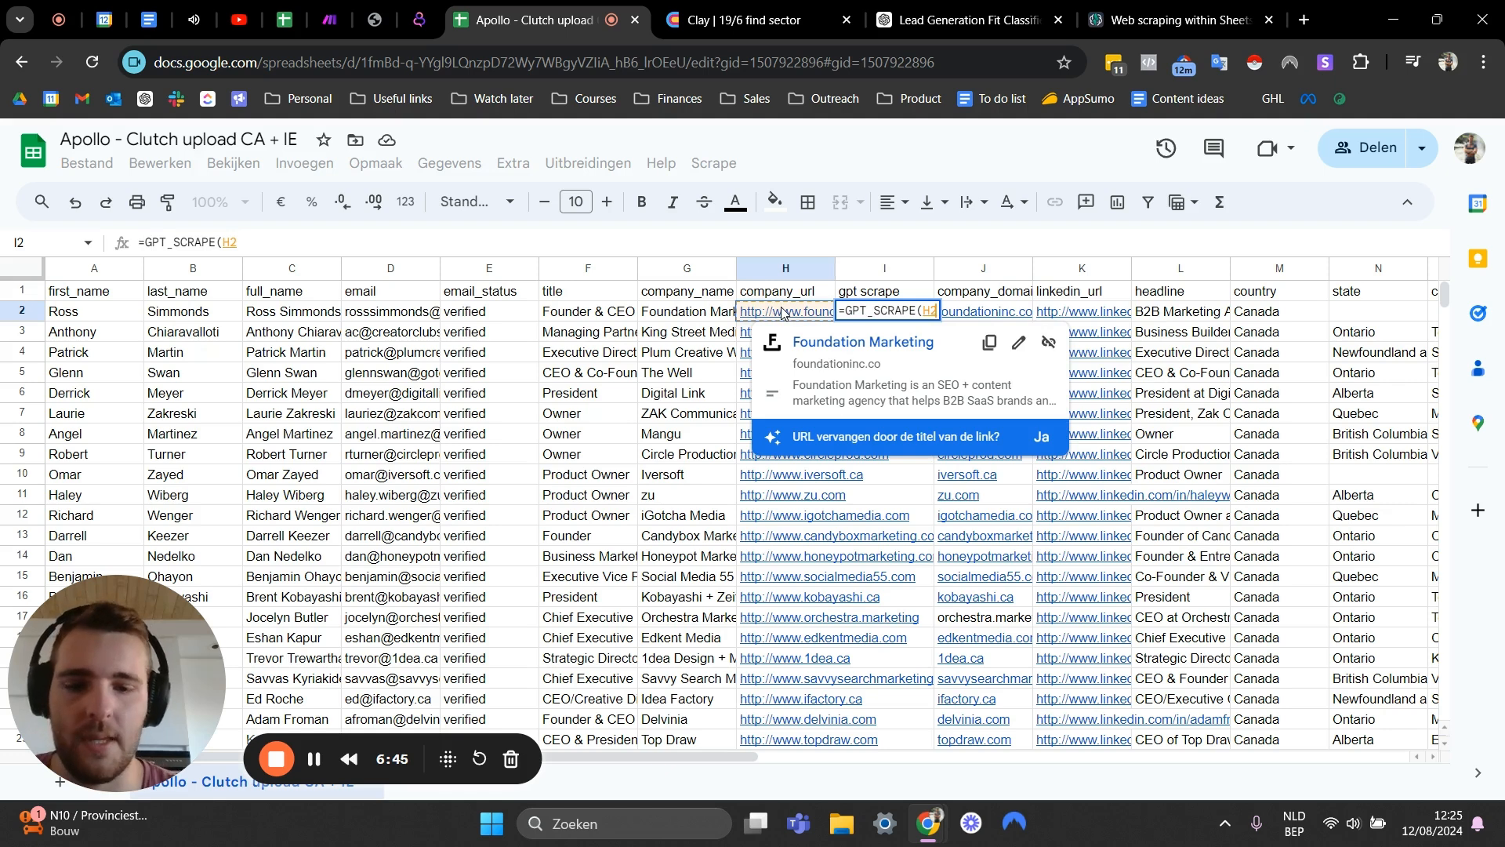
pyautogui.write(')')
pyautogui.press('Return')
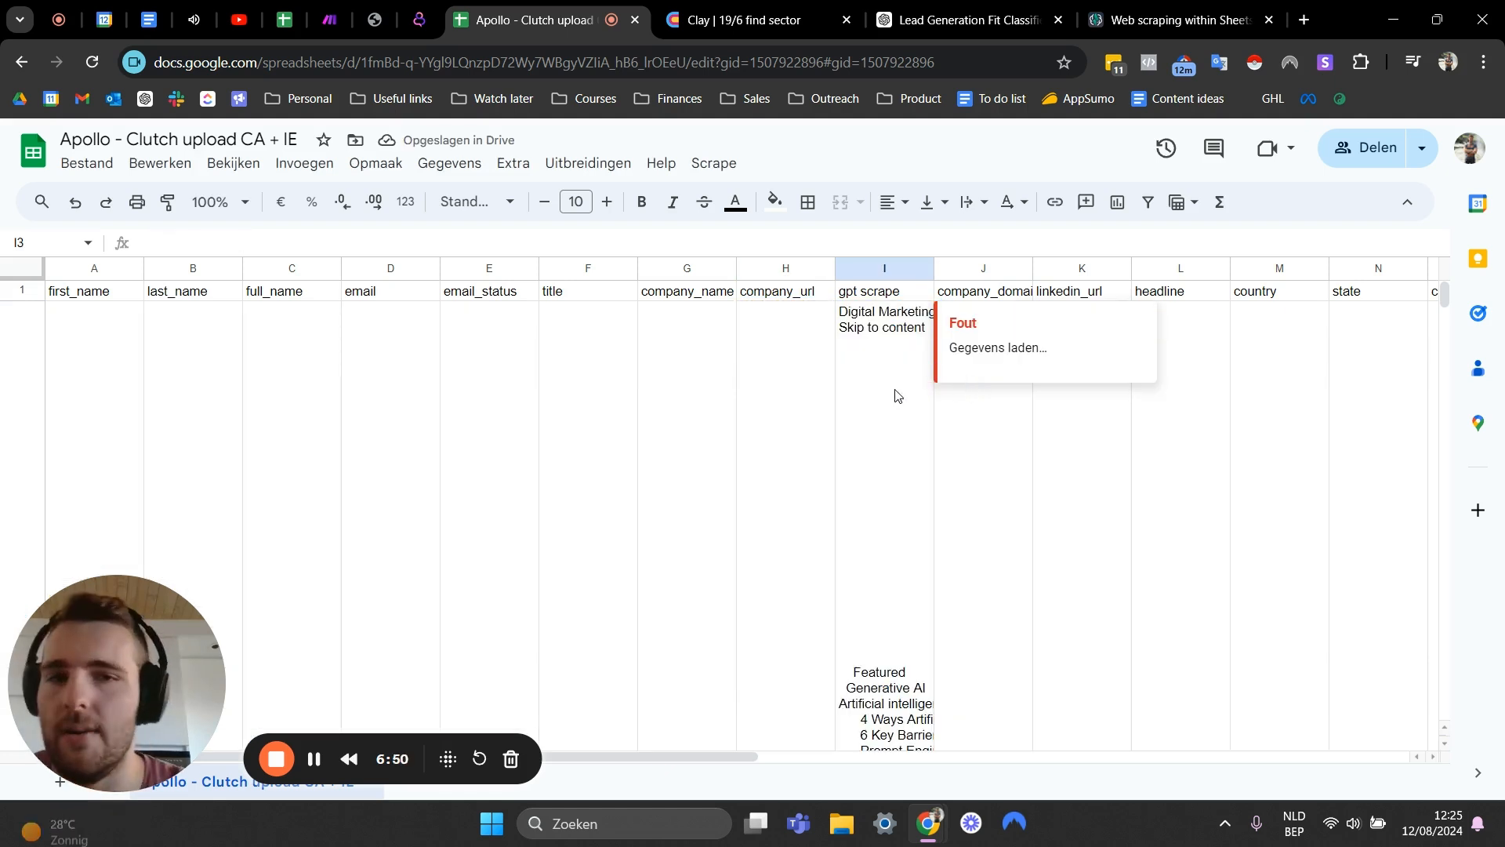
pyautogui.scroll(-6, 893, 399)
pyautogui.scroll(8, 888, 398)
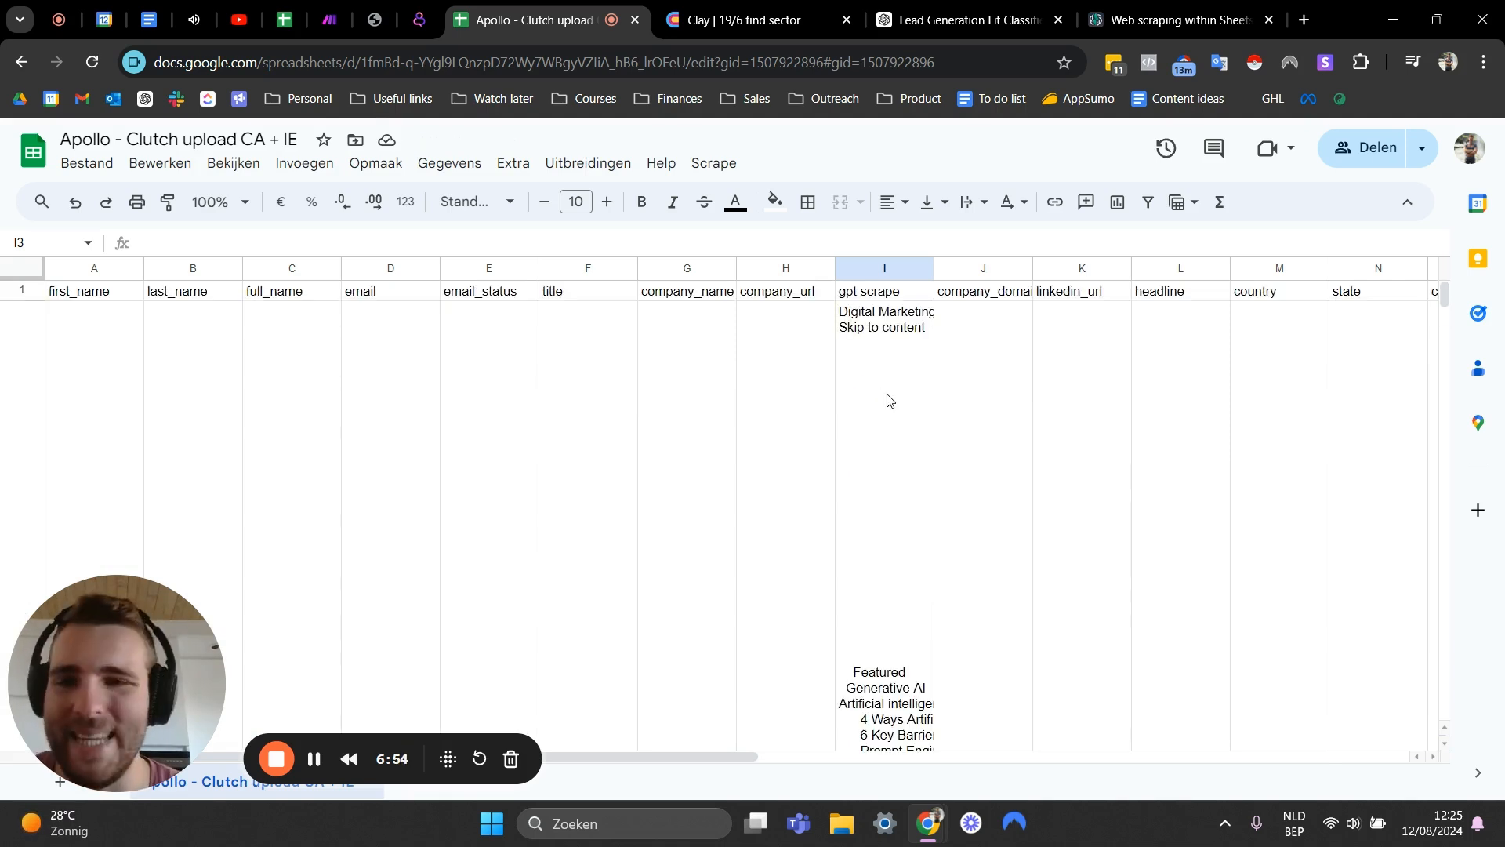
# - Inspect the scraped website text returned in the first gpt scrape cell
pyautogui.click(888, 400)
pyautogui.scroll(-5, 888, 399)
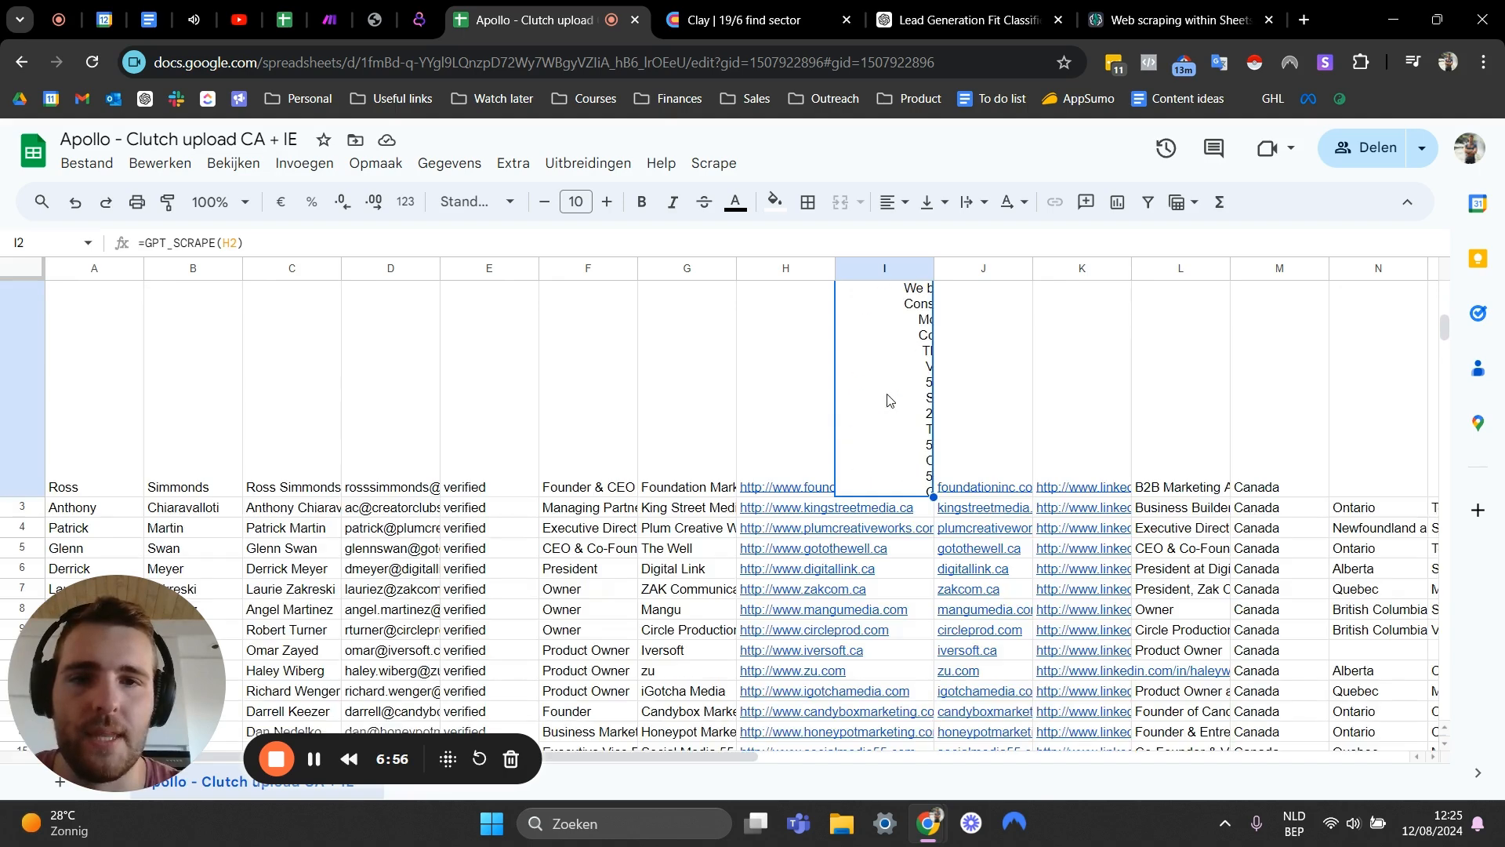
pyautogui.scroll(5, 888, 399)
pyautogui.scroll(-3, 888, 399)
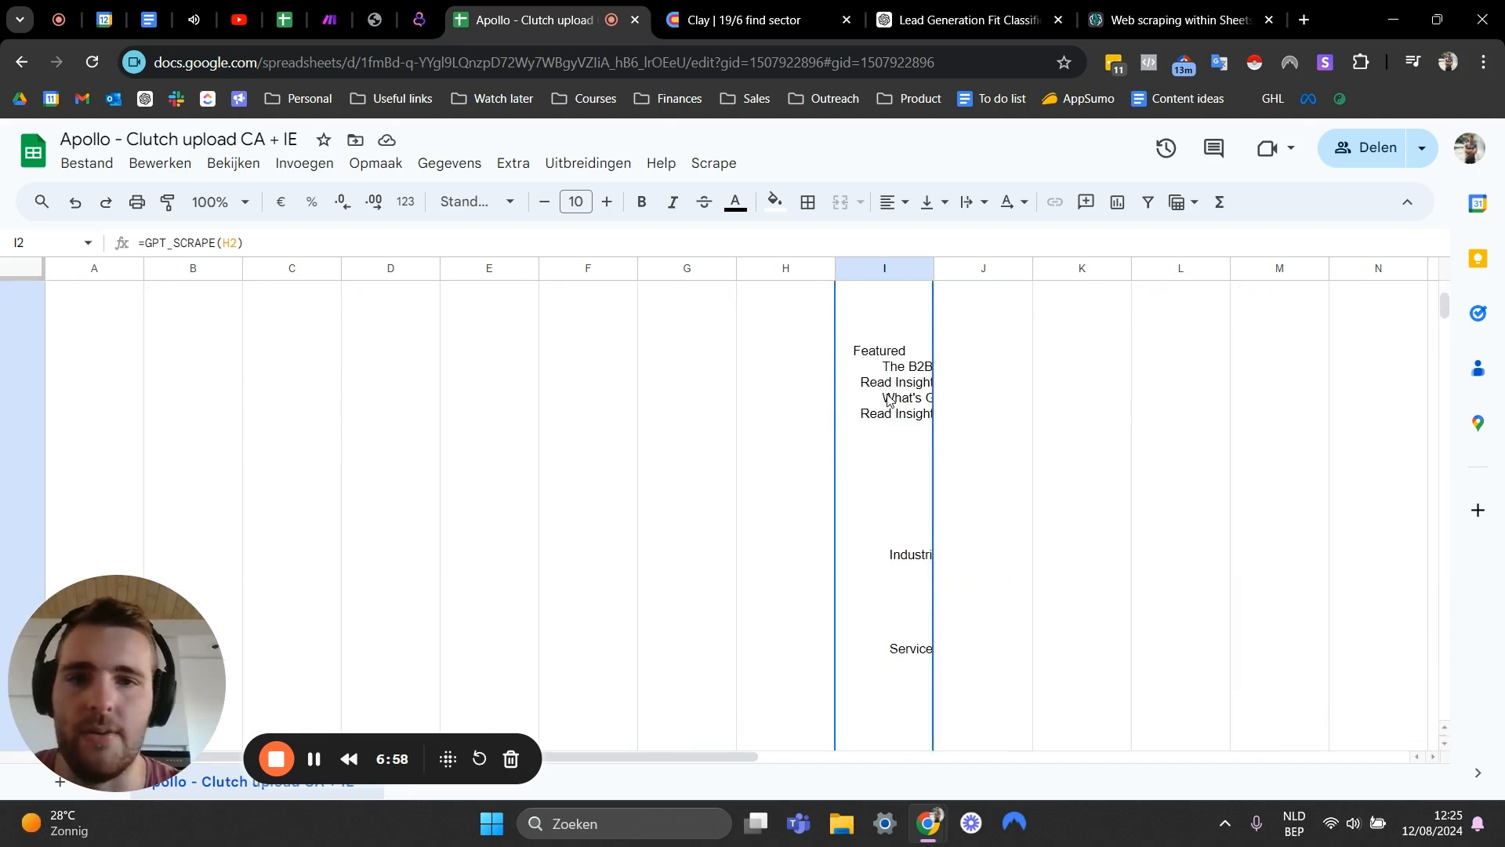
pyautogui.scroll(-8, 888, 400)
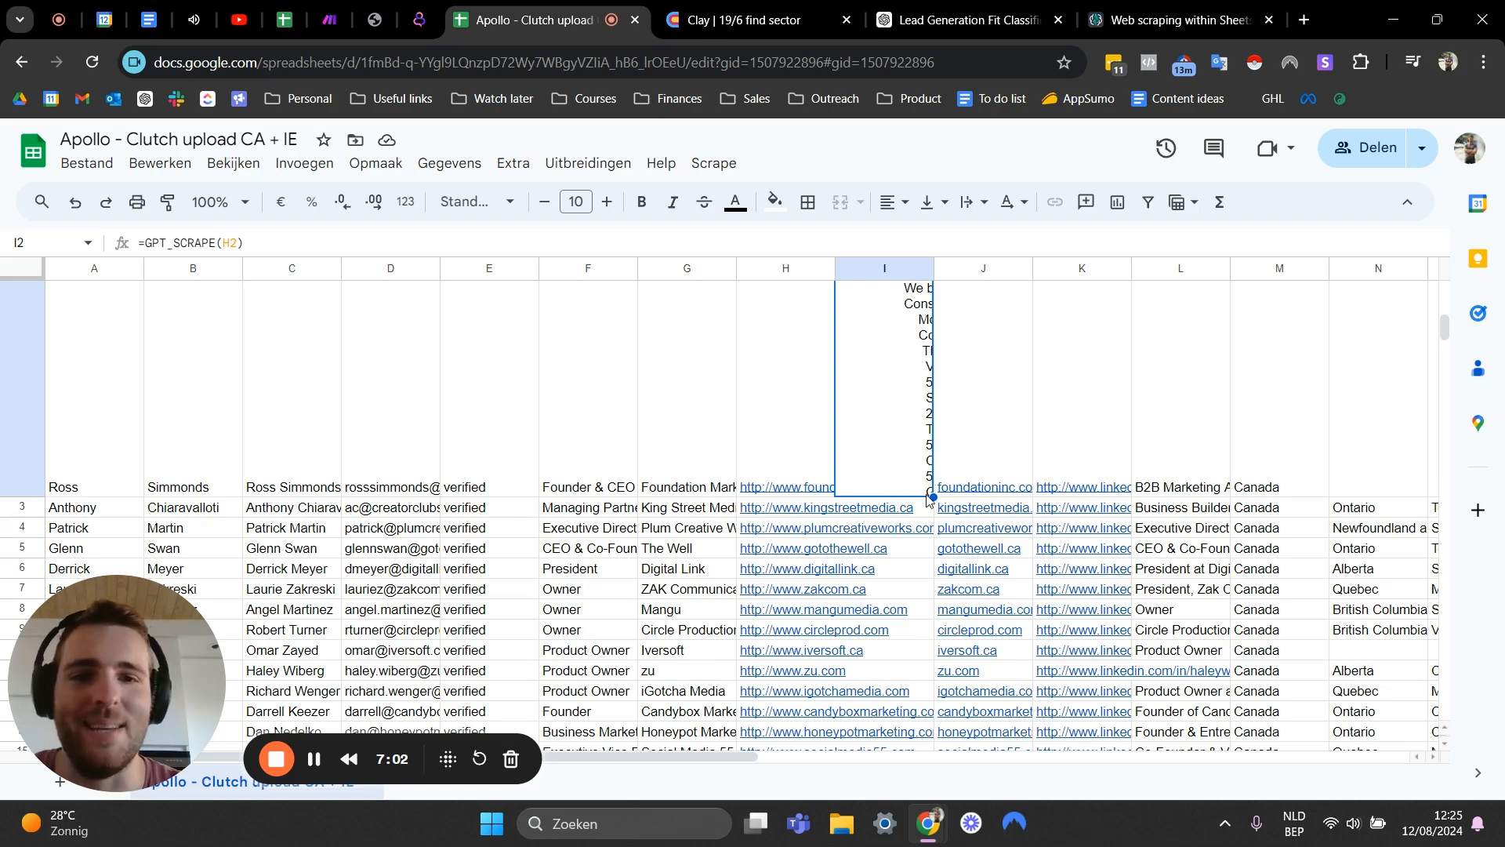
pyautogui.scroll(5, 757, 408)
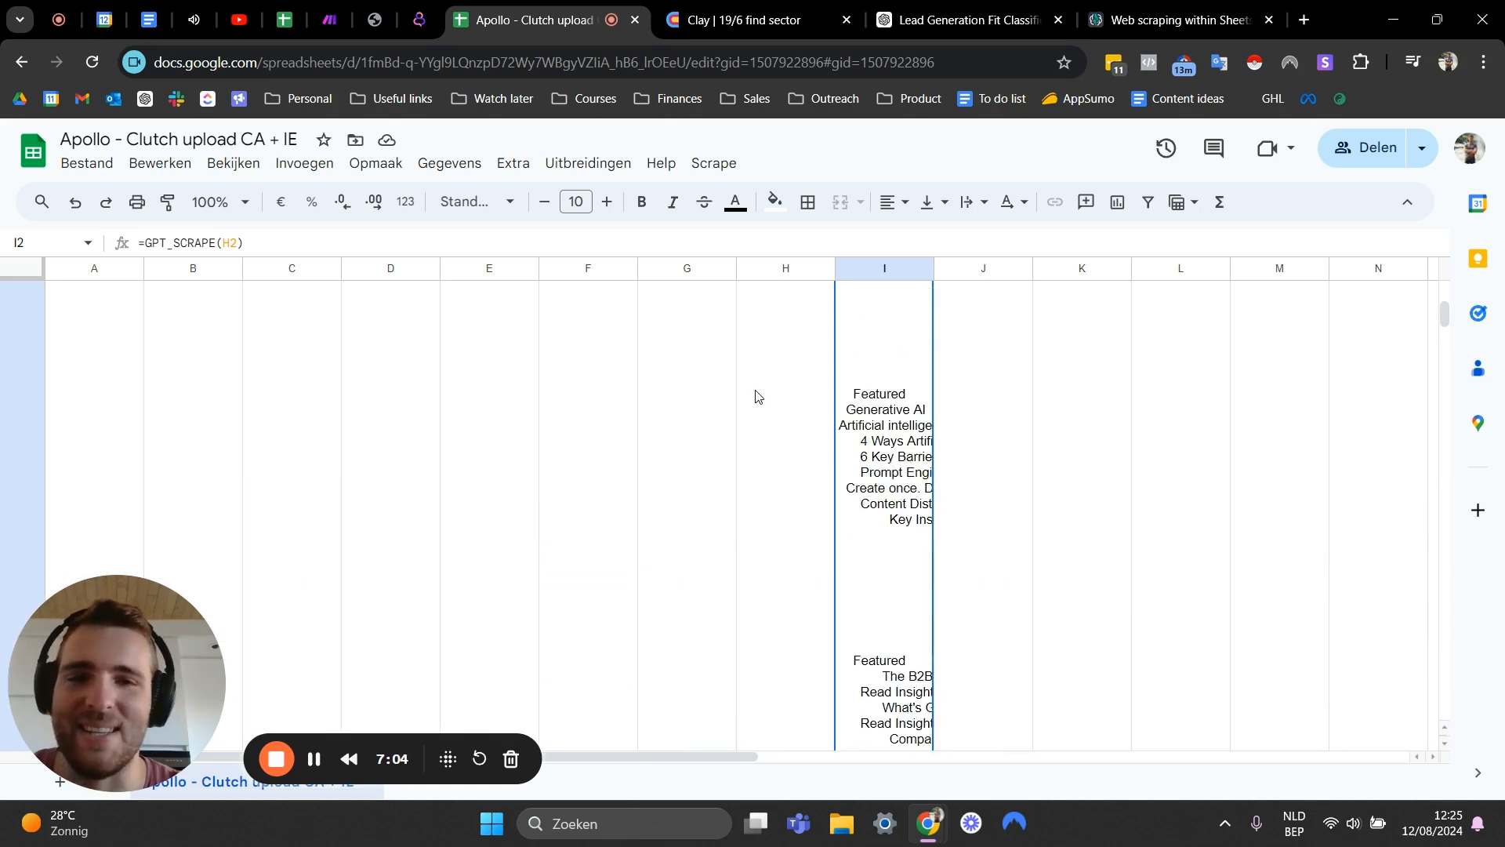
pyautogui.doubleClick(903, 509)
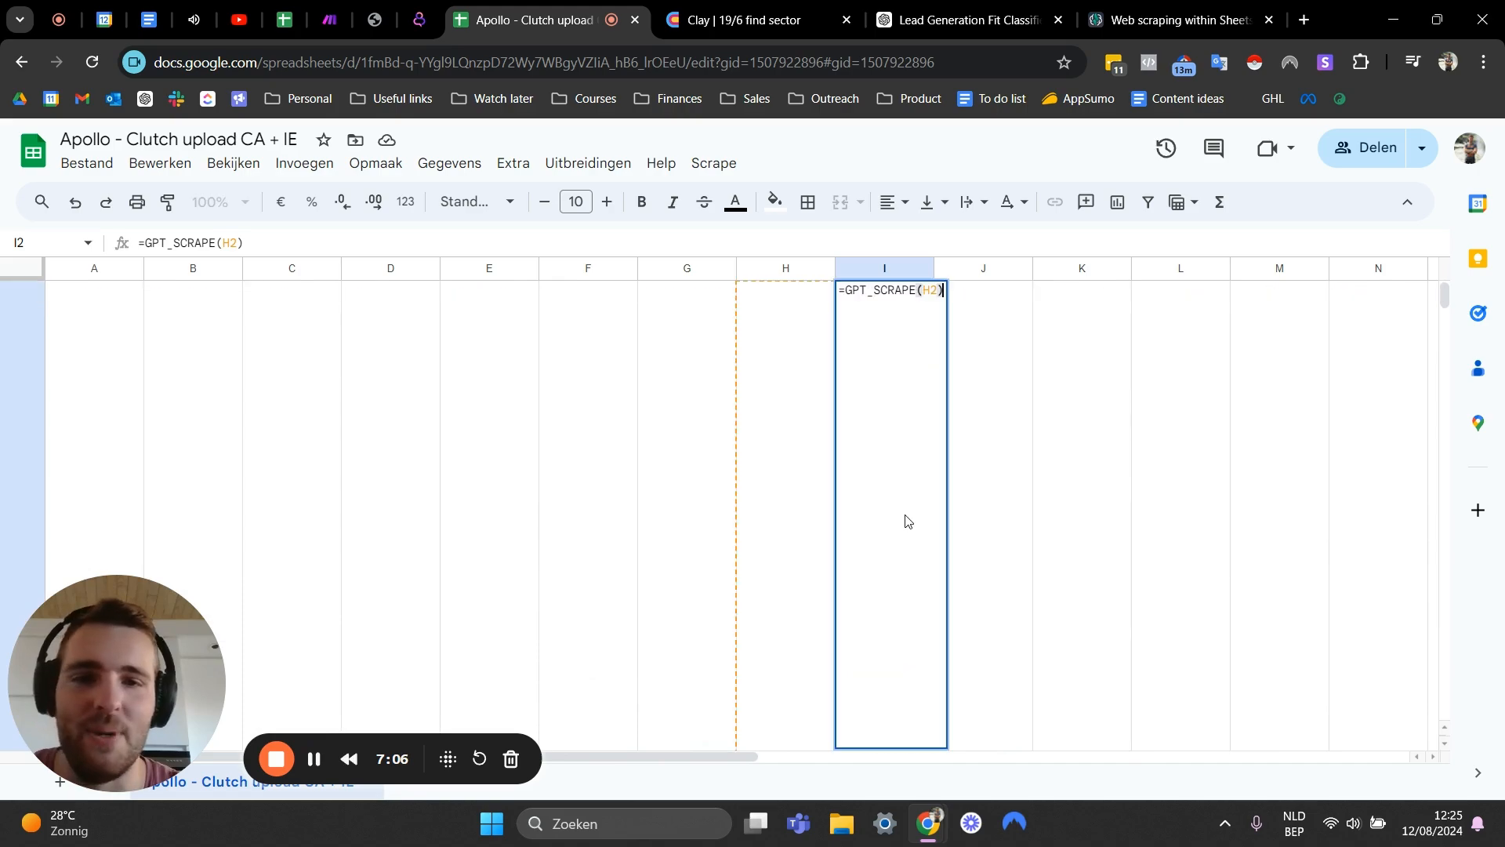
pyautogui.click(776, 444)
pyautogui.scroll(4, 887, 409)
pyautogui.scroll(-4, 887, 410)
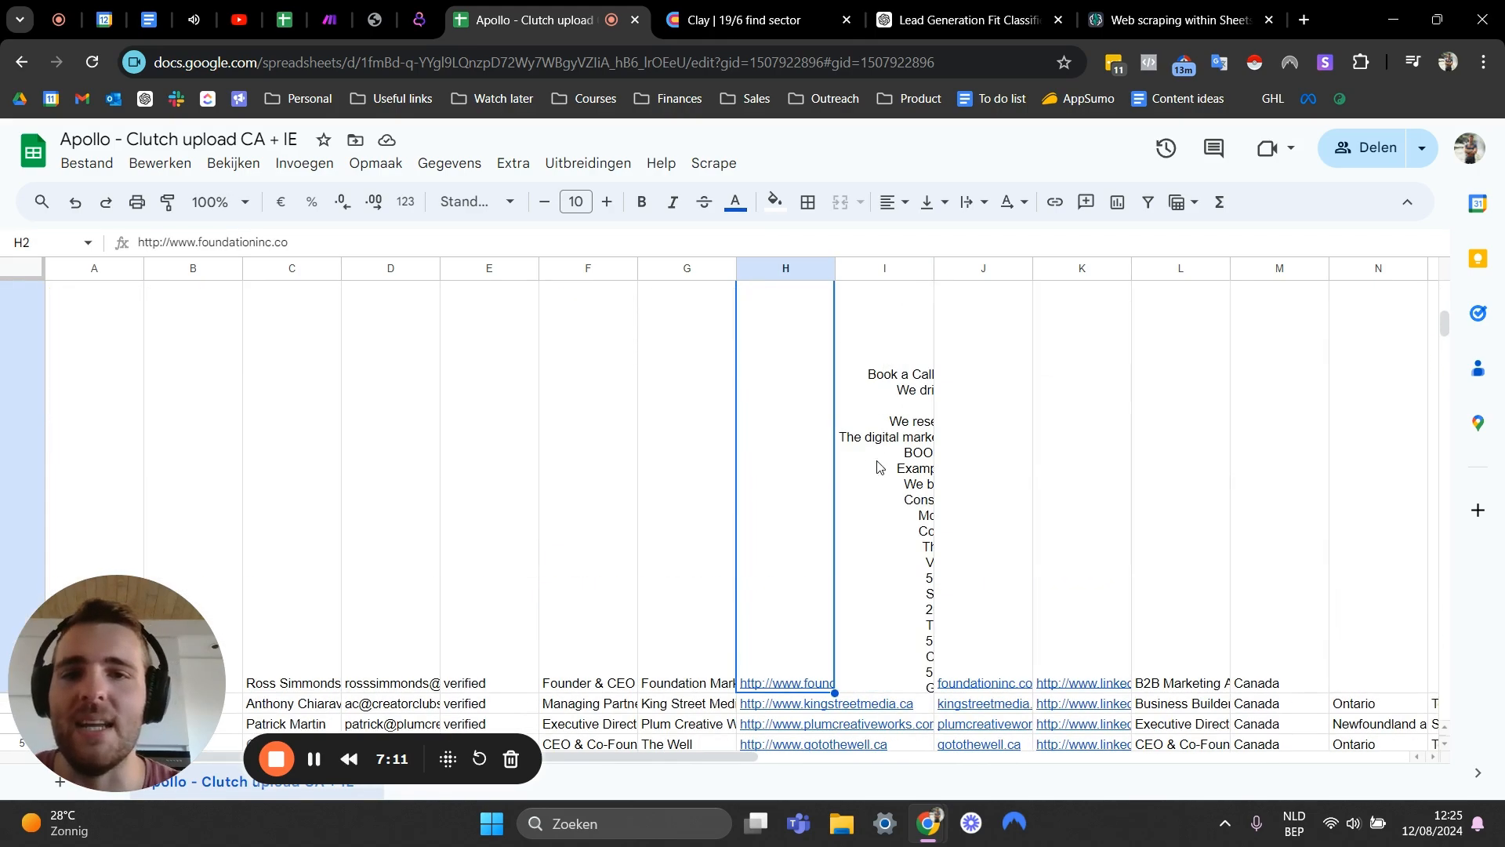
pyautogui.click(881, 466)
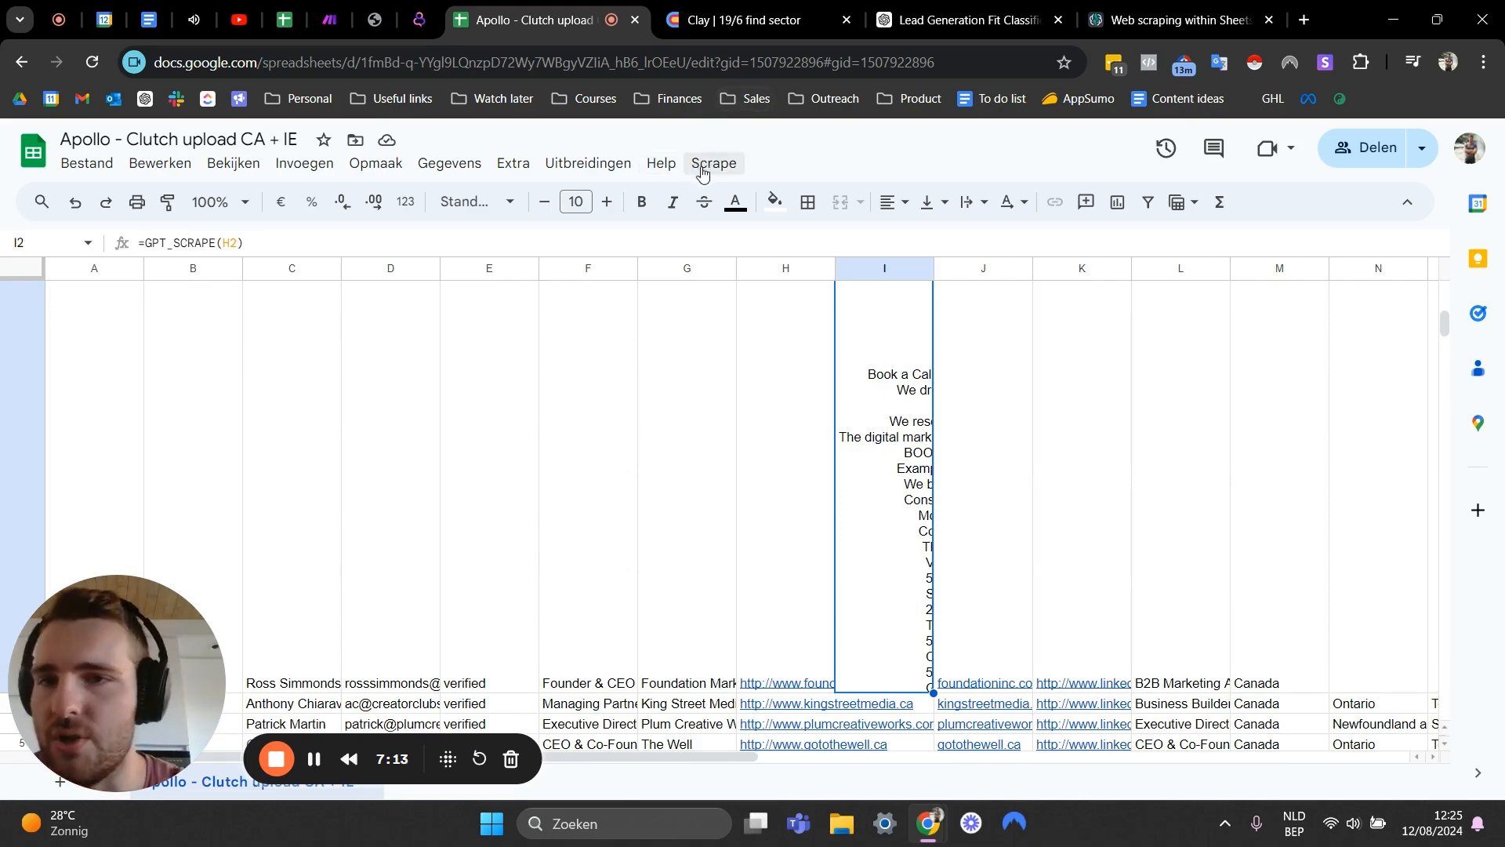
pyautogui.scroll(-5, 738, 476)
pyautogui.scroll(5, 768, 455)
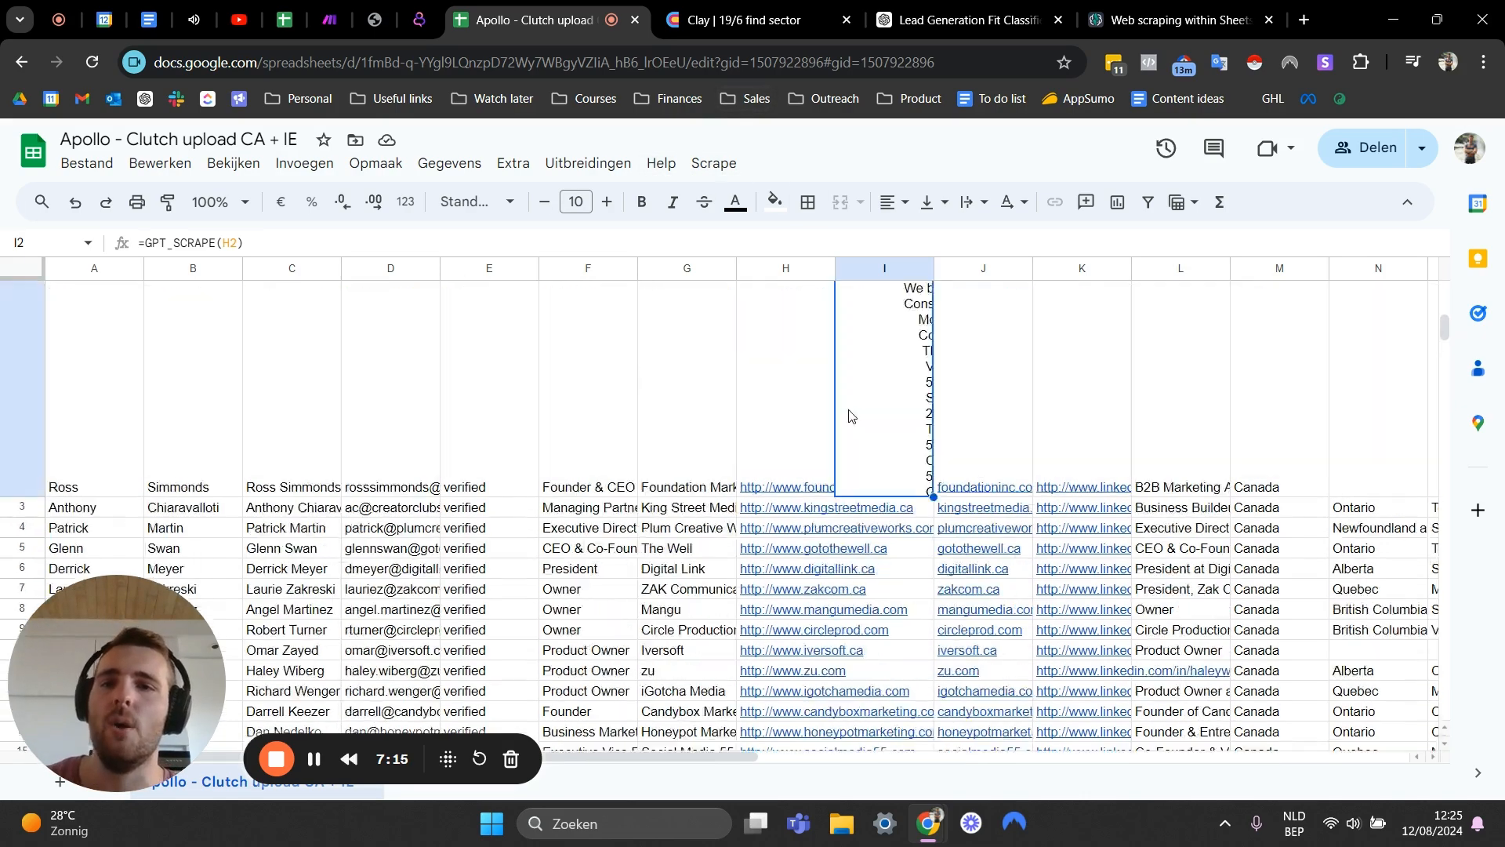
pyautogui.moveTo(802, 402)
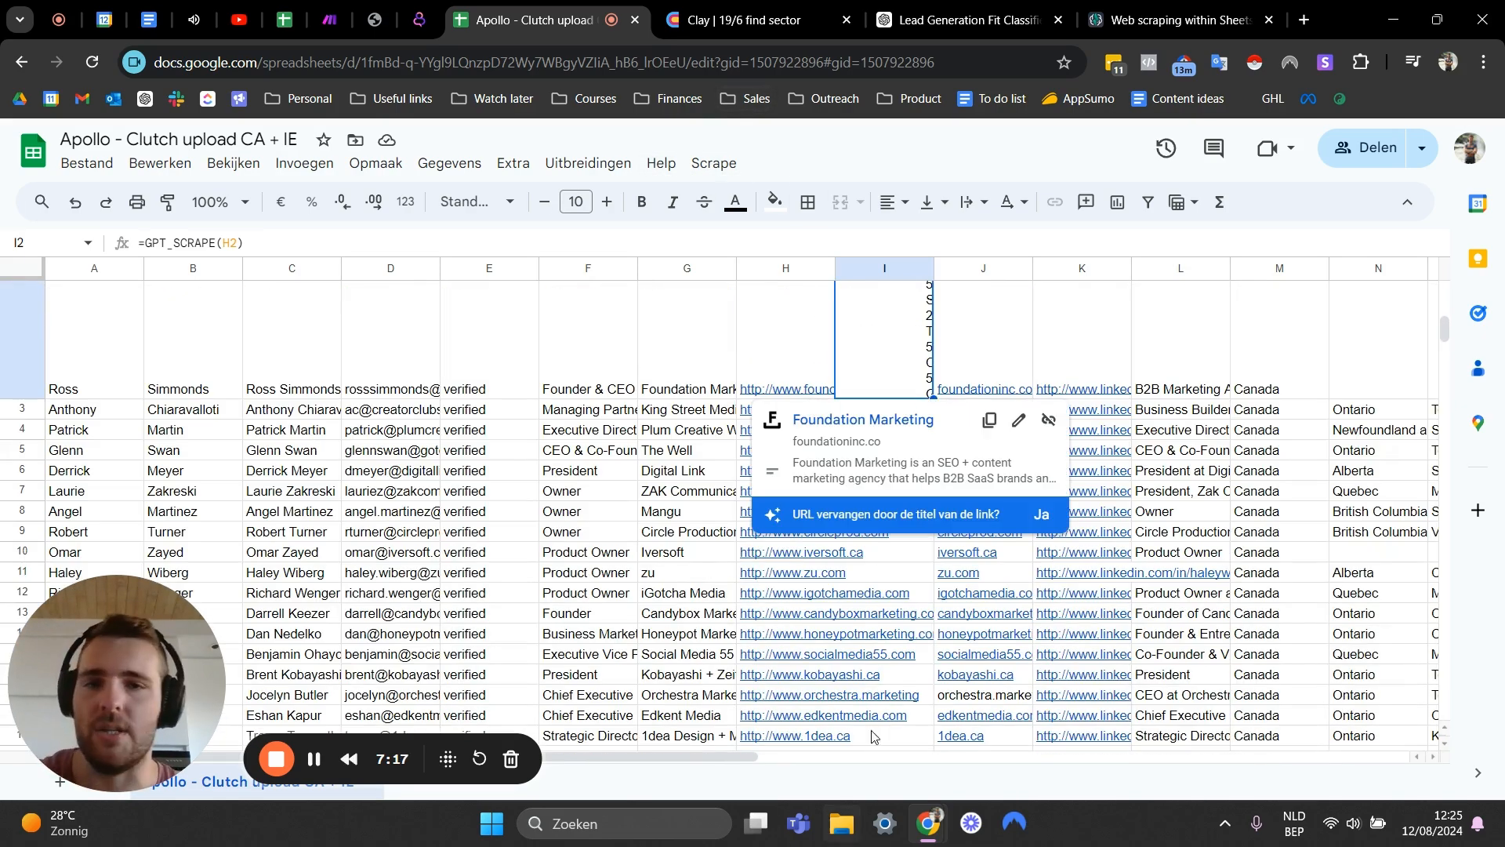
pyautogui.scroll(-5, 757, 593)
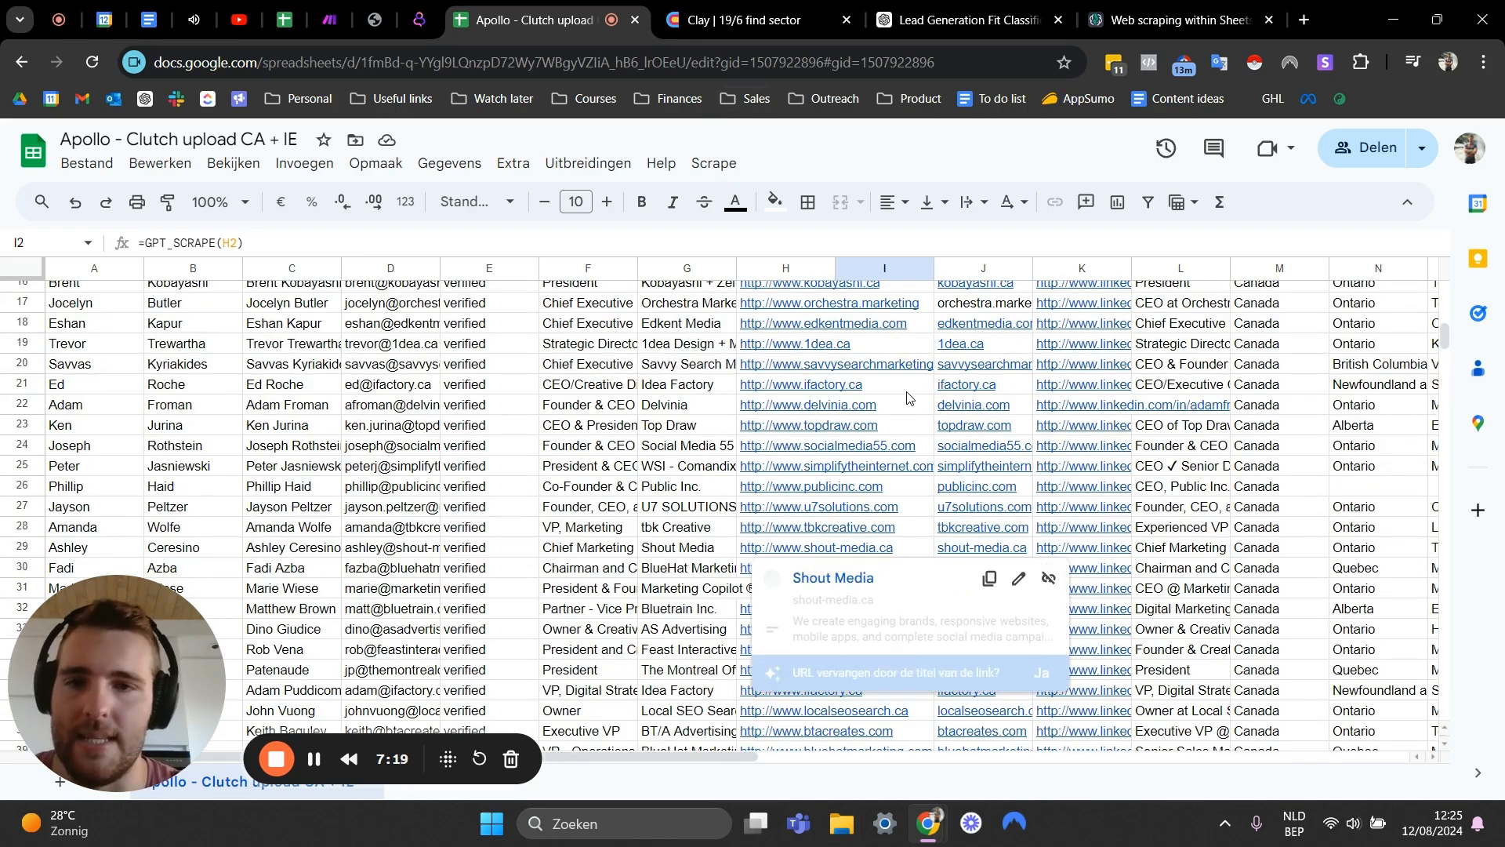
pyautogui.scroll(6, 901, 392)
pyautogui.scroll(-5, 907, 398)
pyautogui.scroll(6, 907, 397)
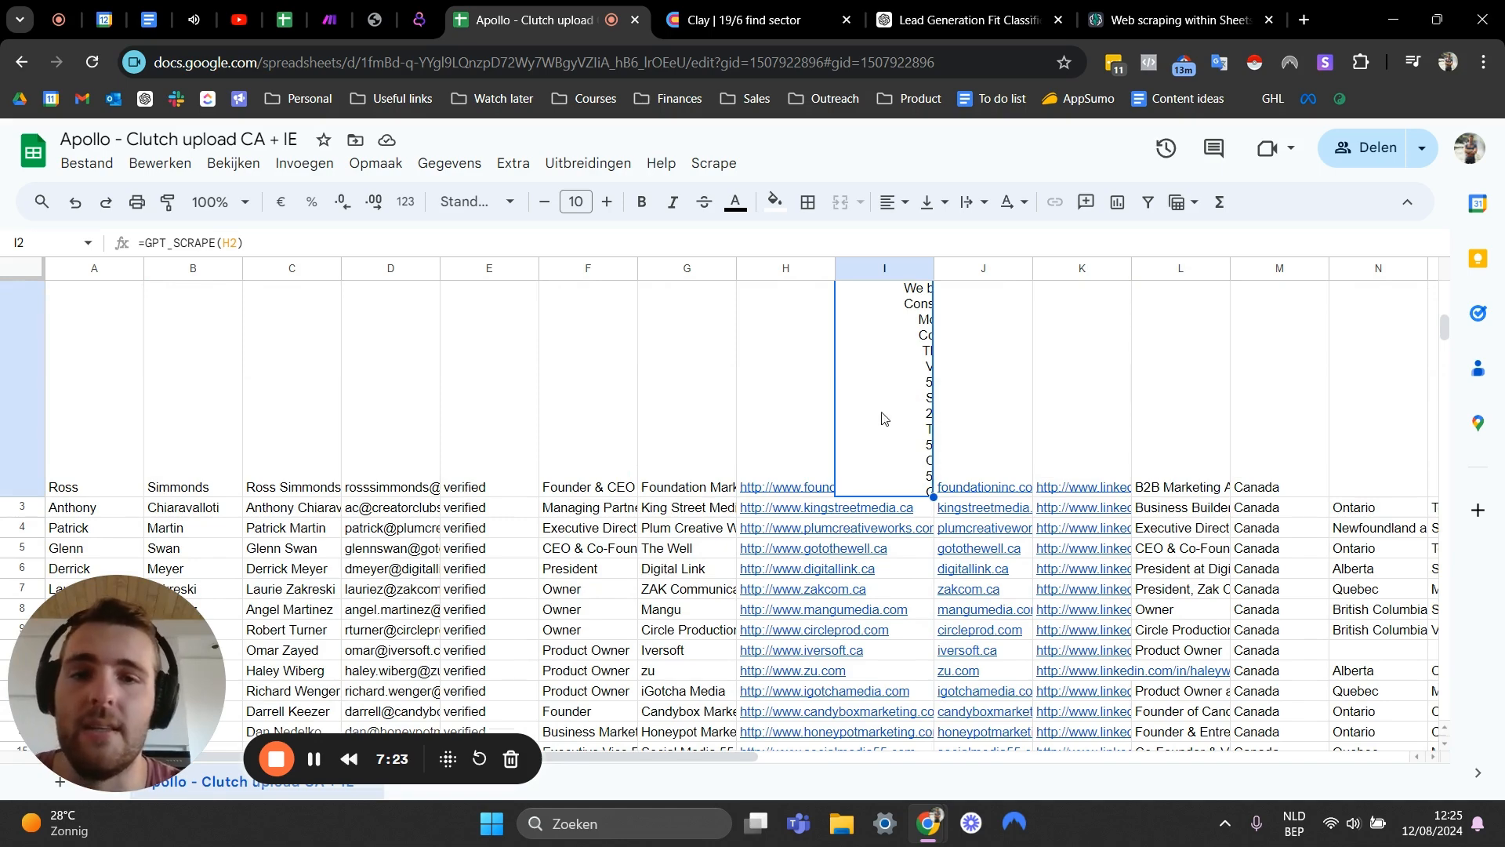
pyautogui.scroll(5, 906, 446)
pyautogui.scroll(-6, 925, 431)
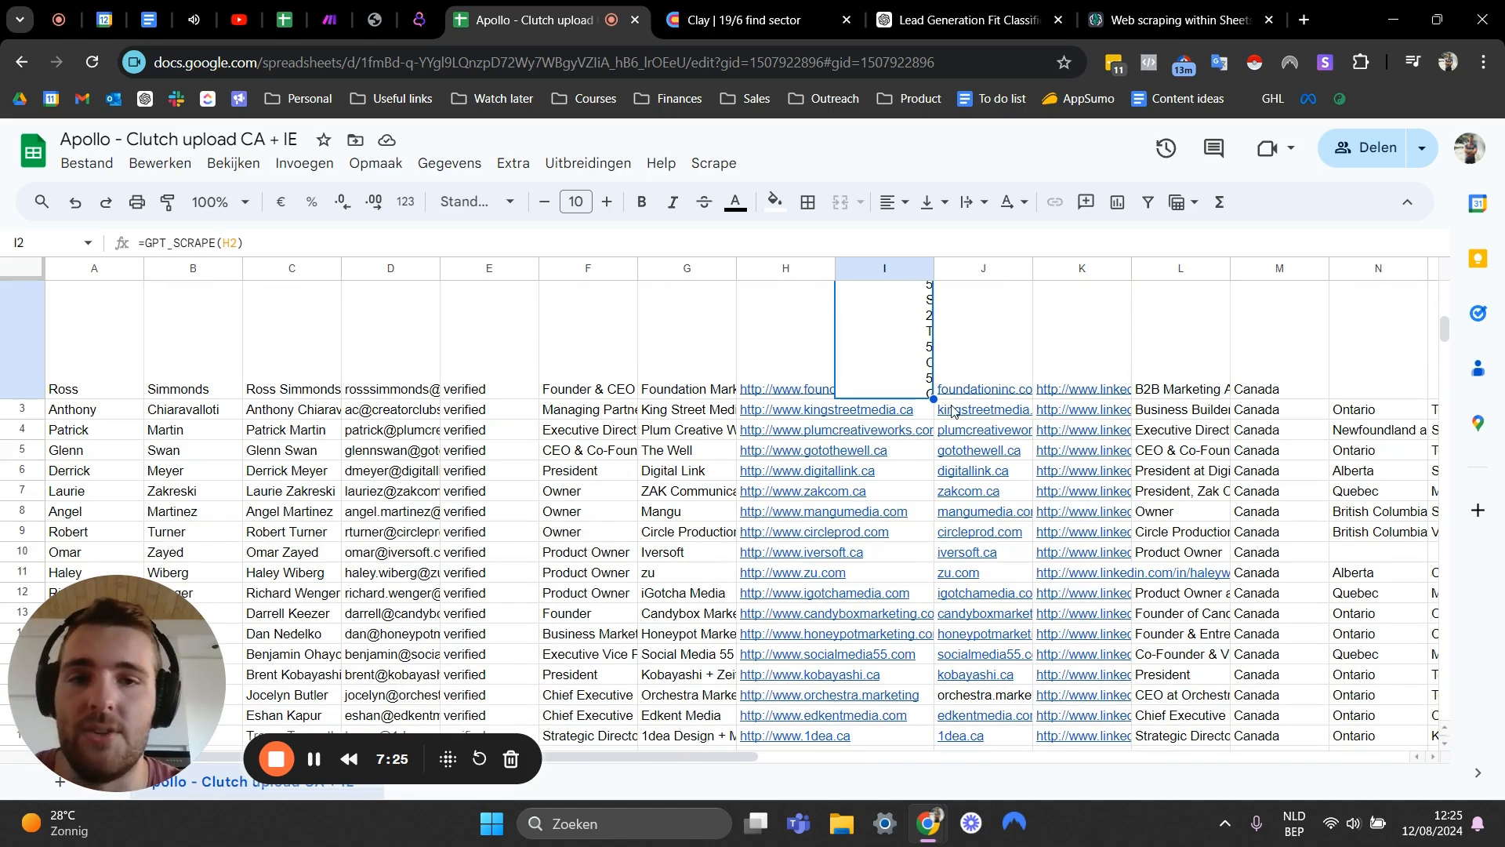
# - Copy the GPT_SCRAPE formula down the gpt scrape column through row 30
pyautogui.moveTo(935, 399); pyautogui.dragTo(898, 575)
pyautogui.scroll(-5, 874, 470)
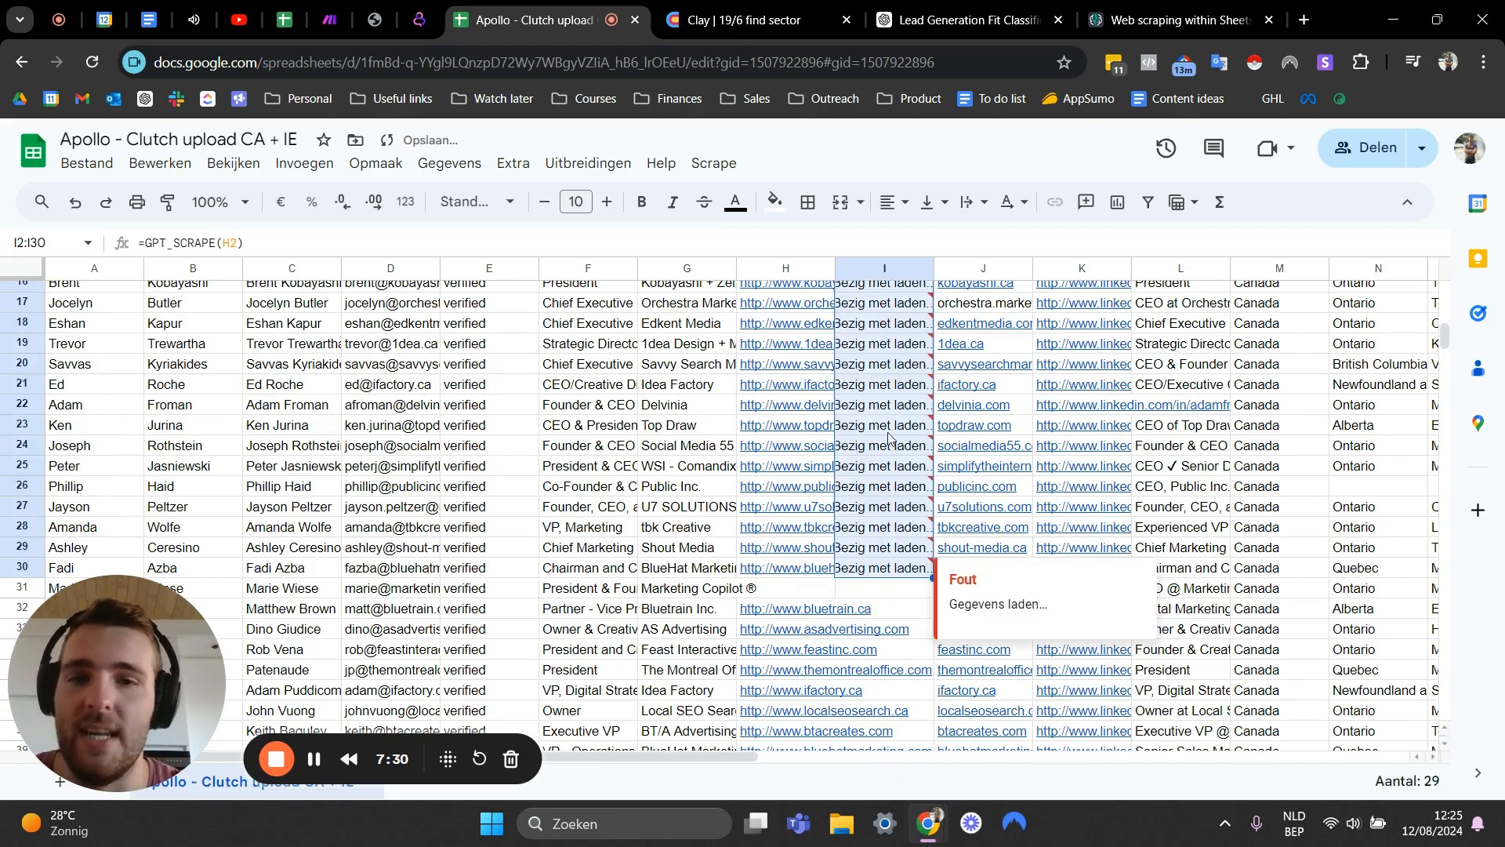
pyautogui.scroll(5, 917, 458)
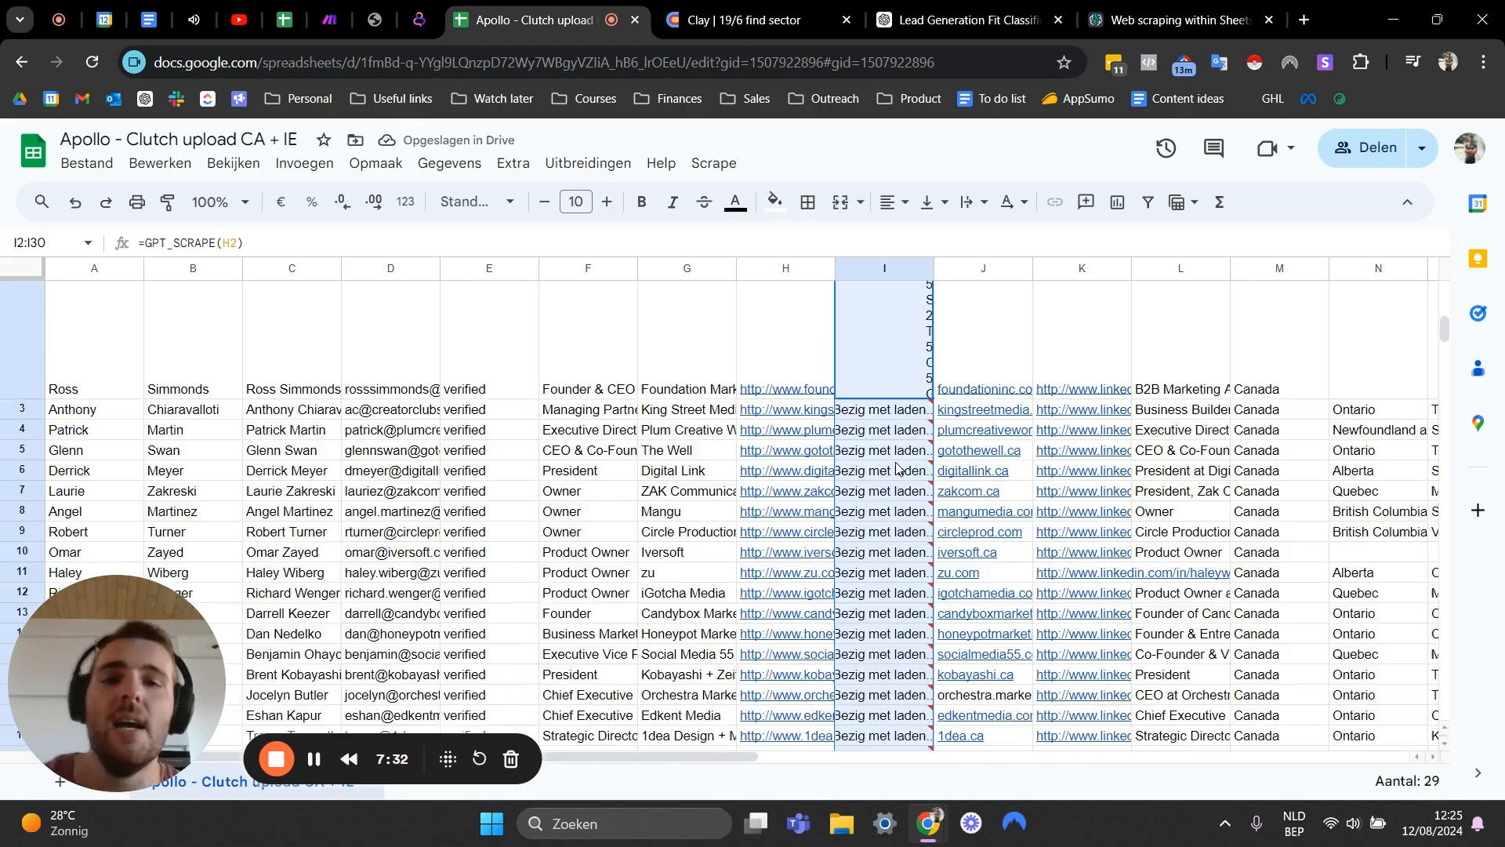
pyautogui.click(903, 422)
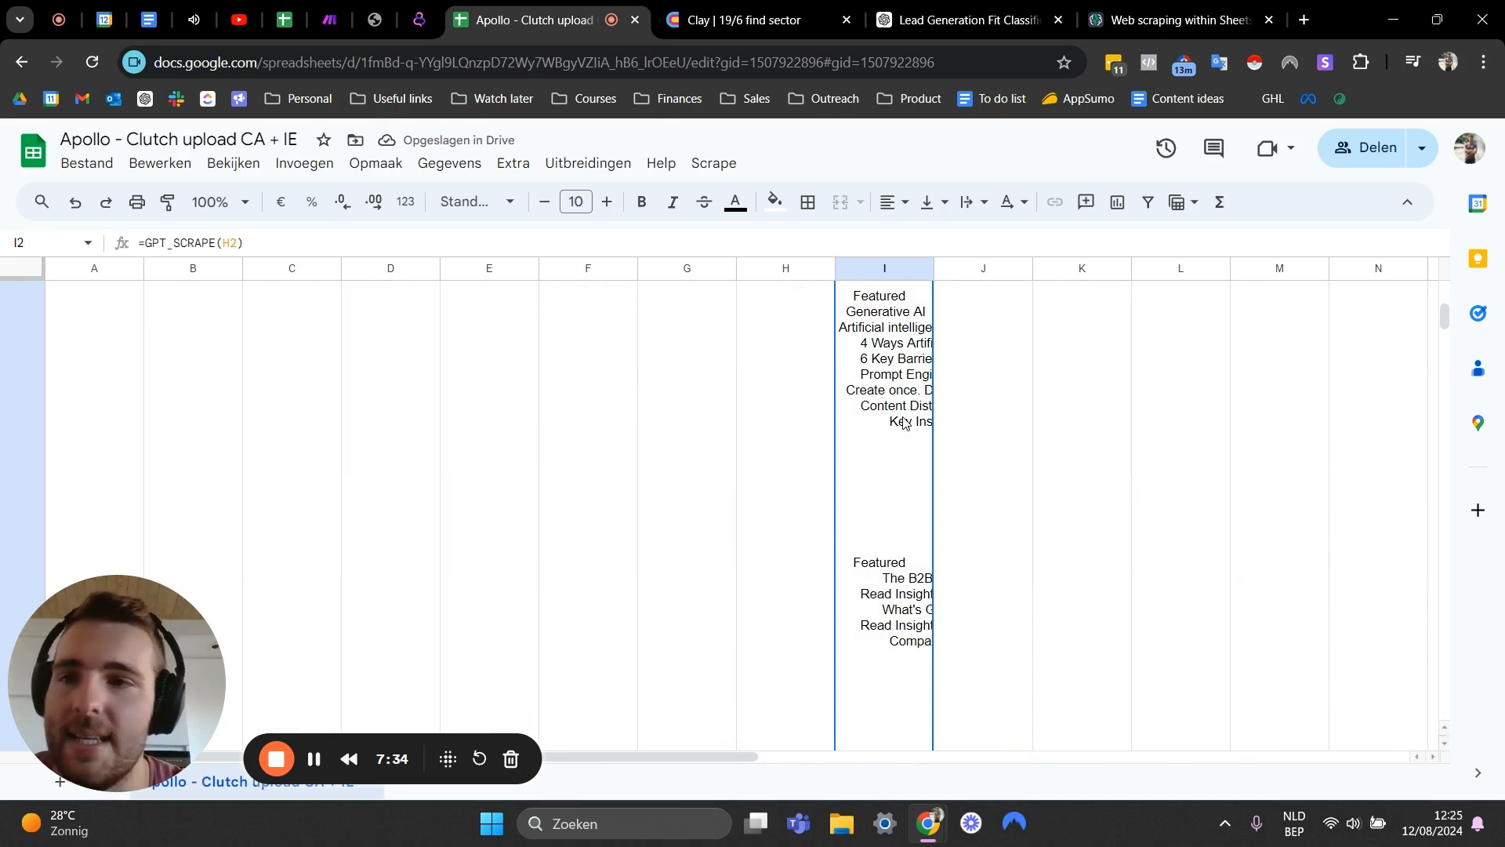
pyautogui.doubleClick(903, 422)
pyautogui.press('Escape')
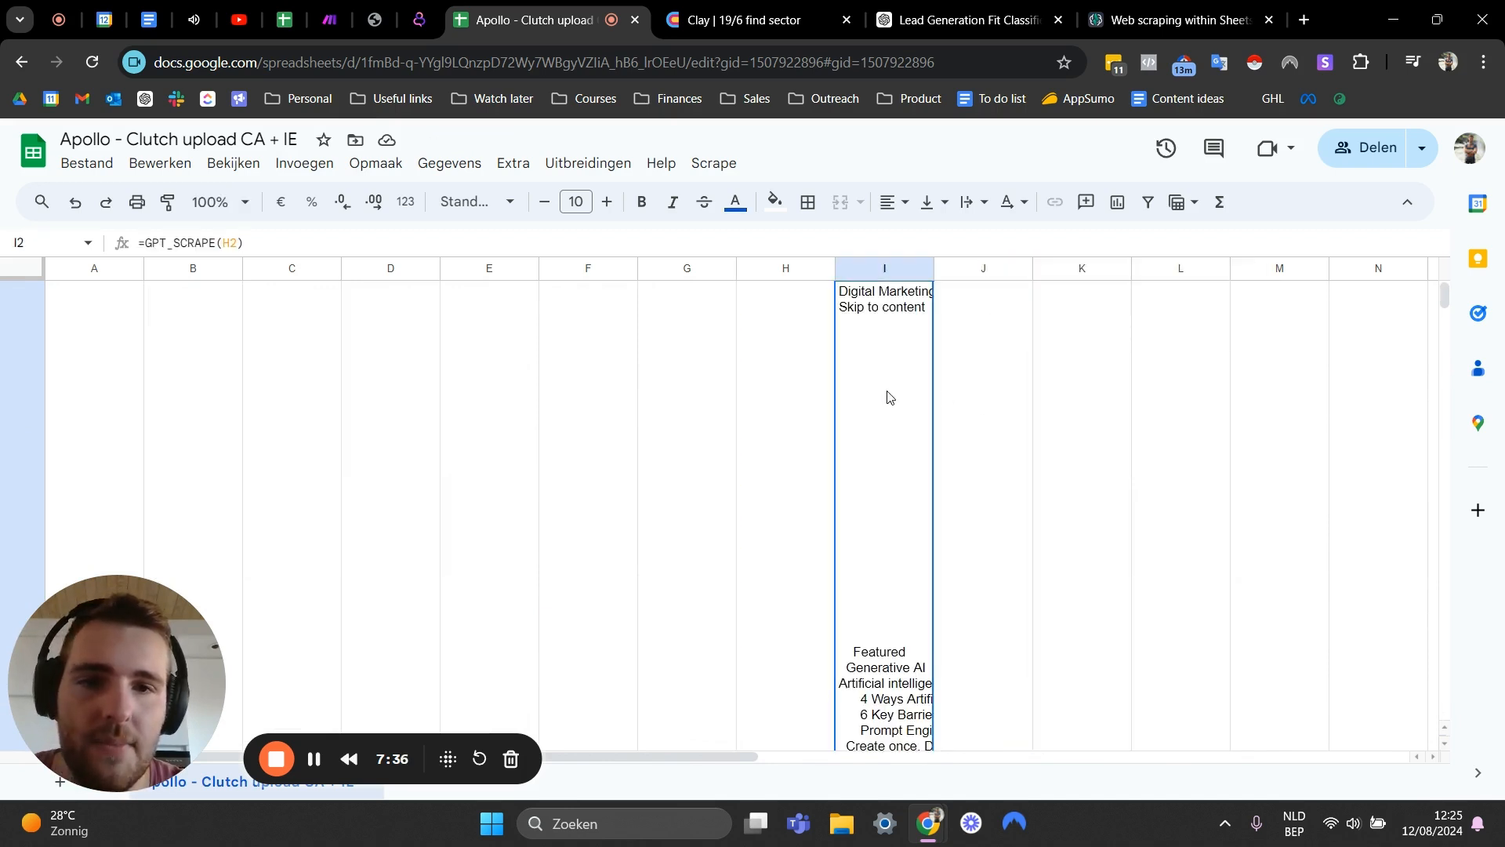
# - Widen the gpt scrape column so the scraped text becomes readable
pyautogui.click(976, 202)
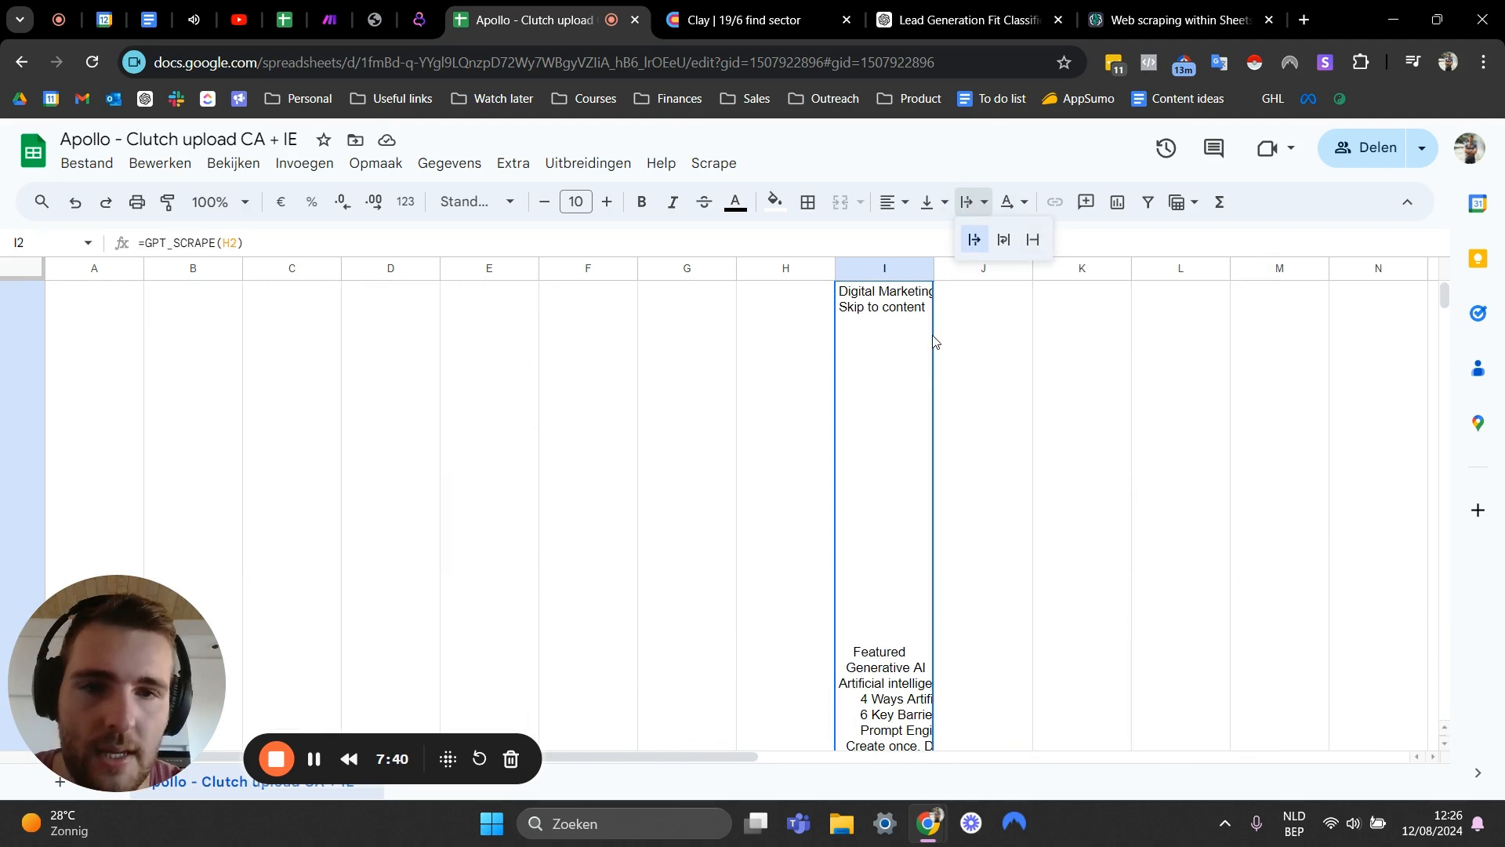
pyautogui.scroll(1, 928, 341)
pyautogui.moveTo(935, 272); pyautogui.dragTo(1174, 271)
pyautogui.click(1053, 287)
pyautogui.scroll(-5, 1038, 508)
pyautogui.scroll(4, 1019, 476)
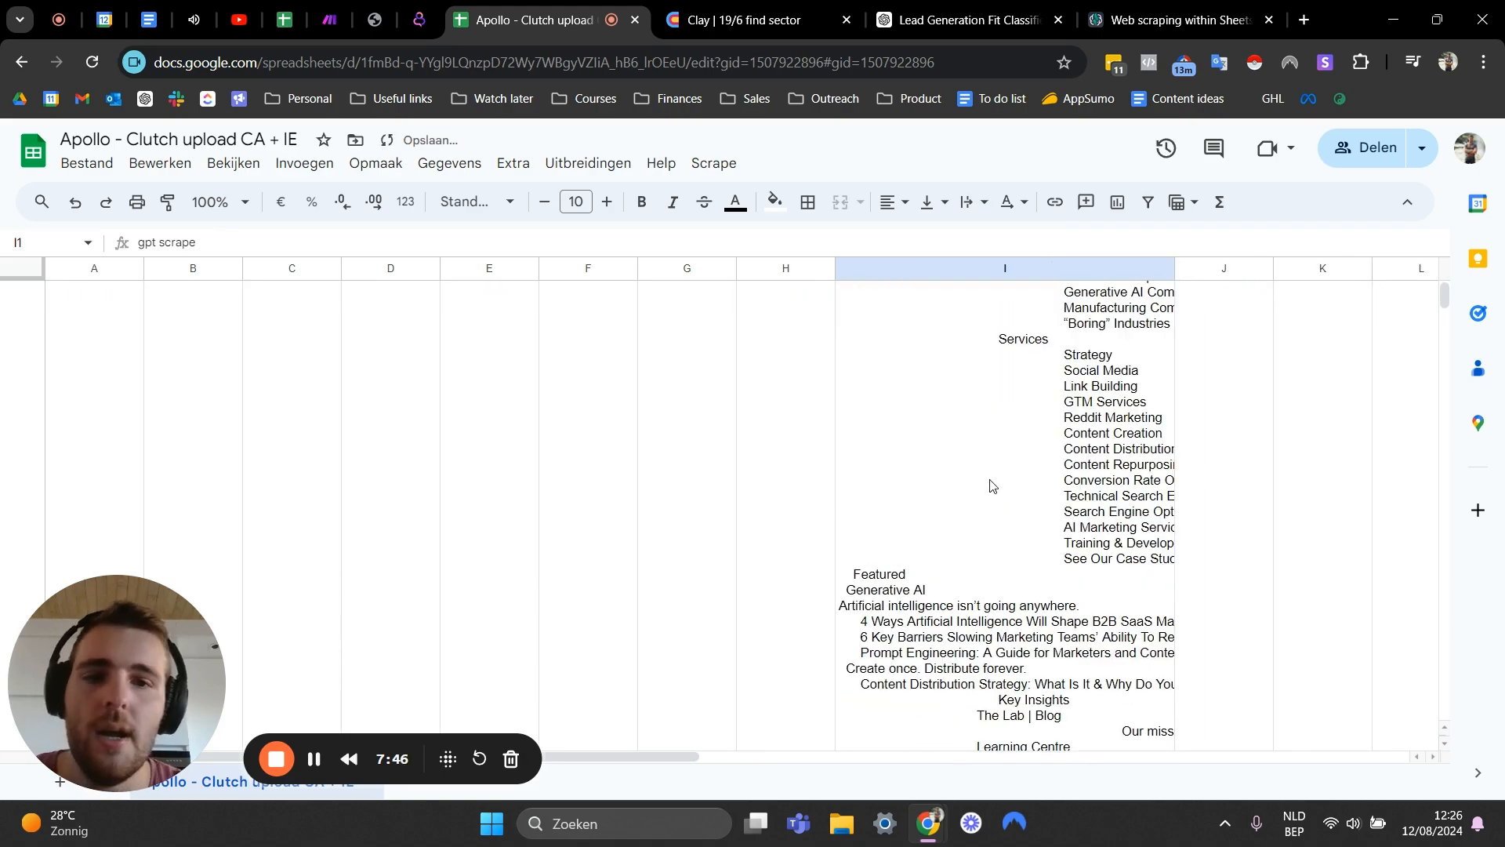
# - Open the first lead's company website and compare it against the scraped cell text
pyautogui.click(992, 485)
pyautogui.scroll(-6, 992, 485)
pyautogui.scroll(-5, 990, 484)
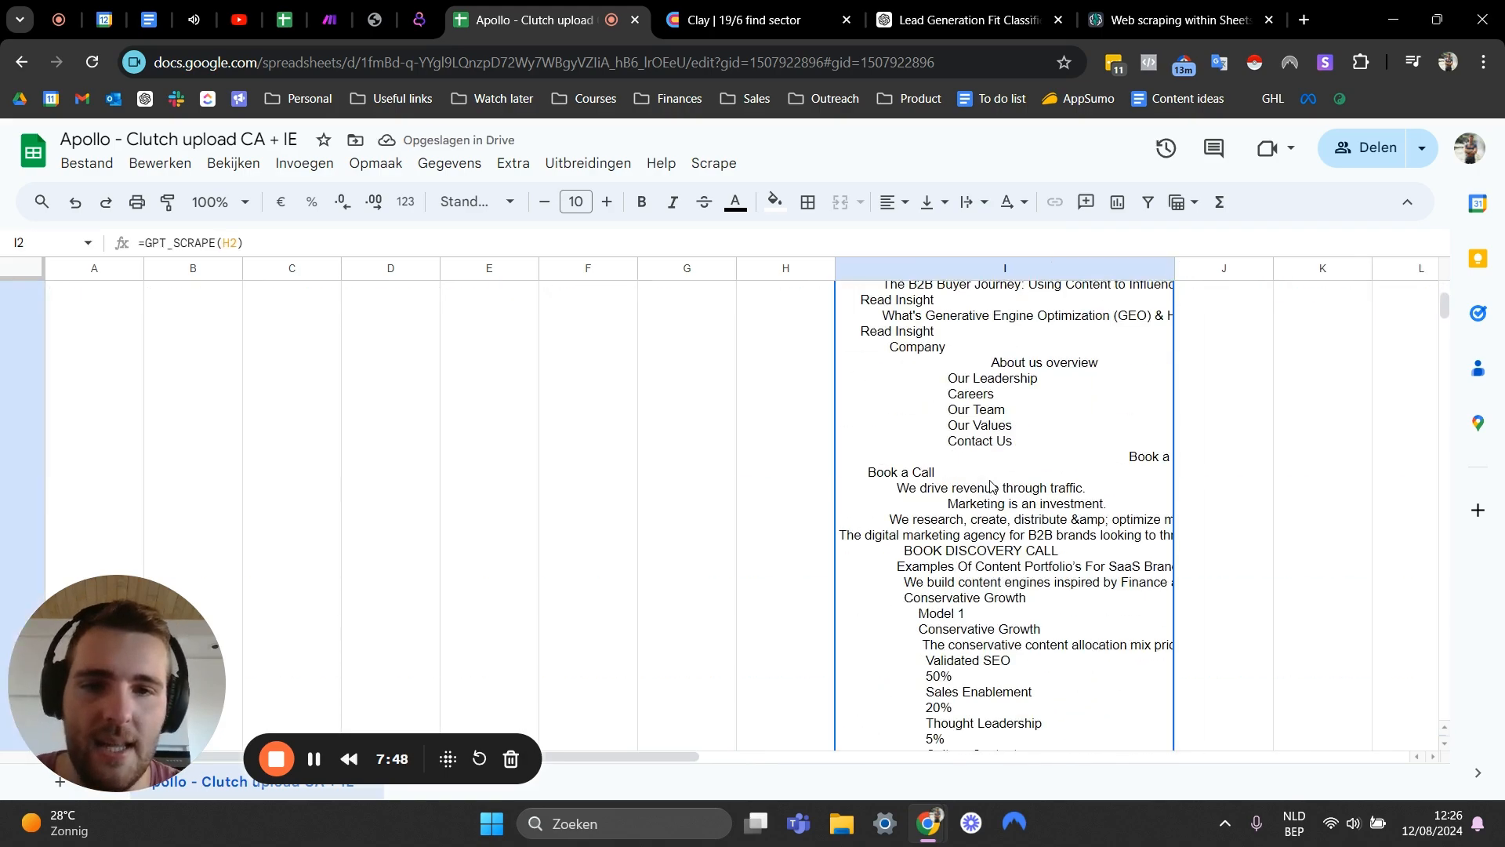
pyautogui.scroll(8, 941, 478)
pyautogui.scroll(-4, 846, 533)
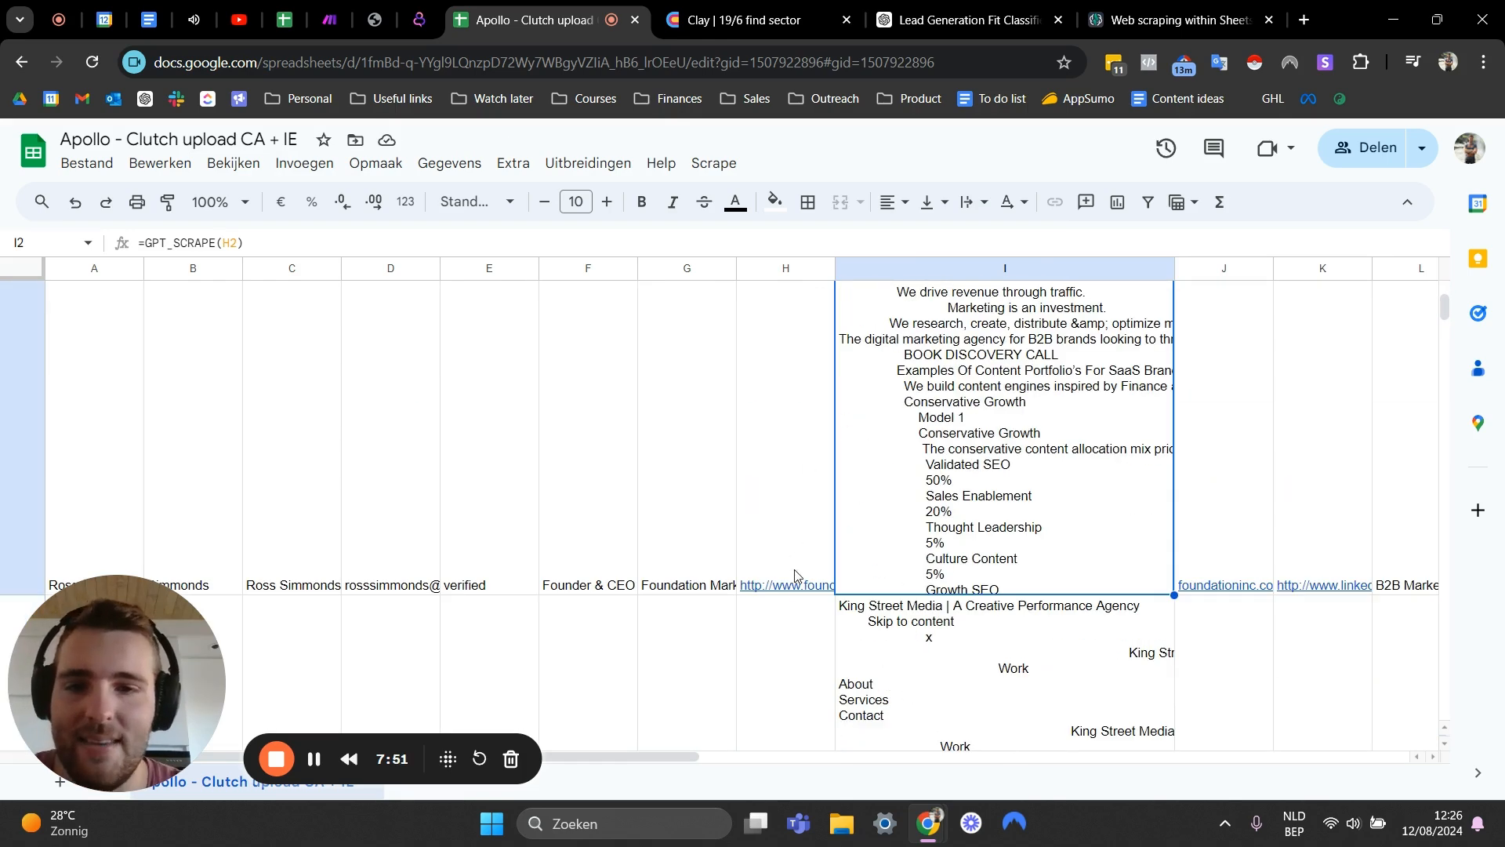
pyautogui.click(793, 574)
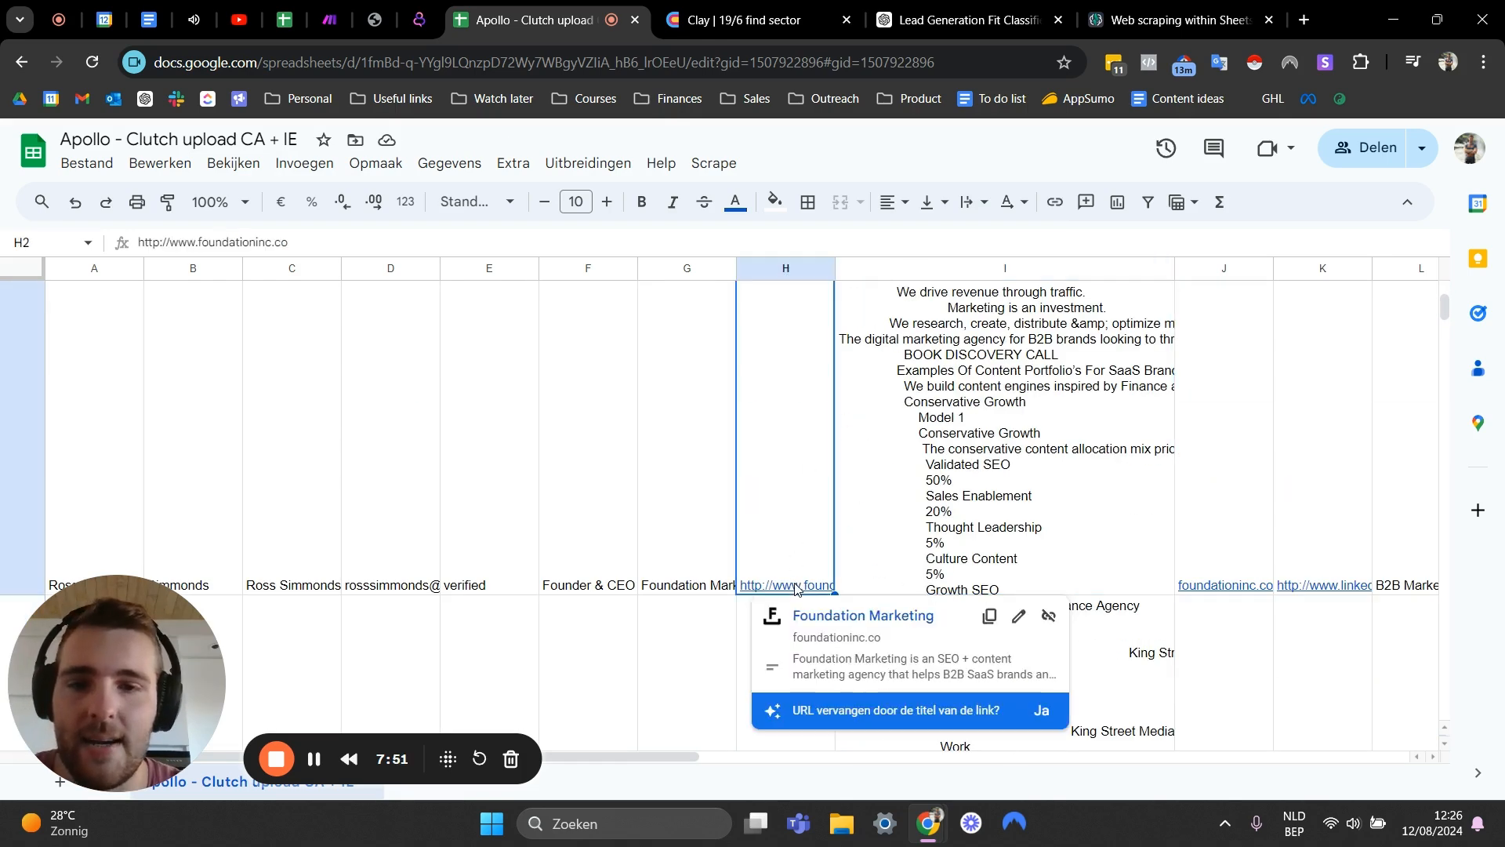
pyautogui.click(832, 617)
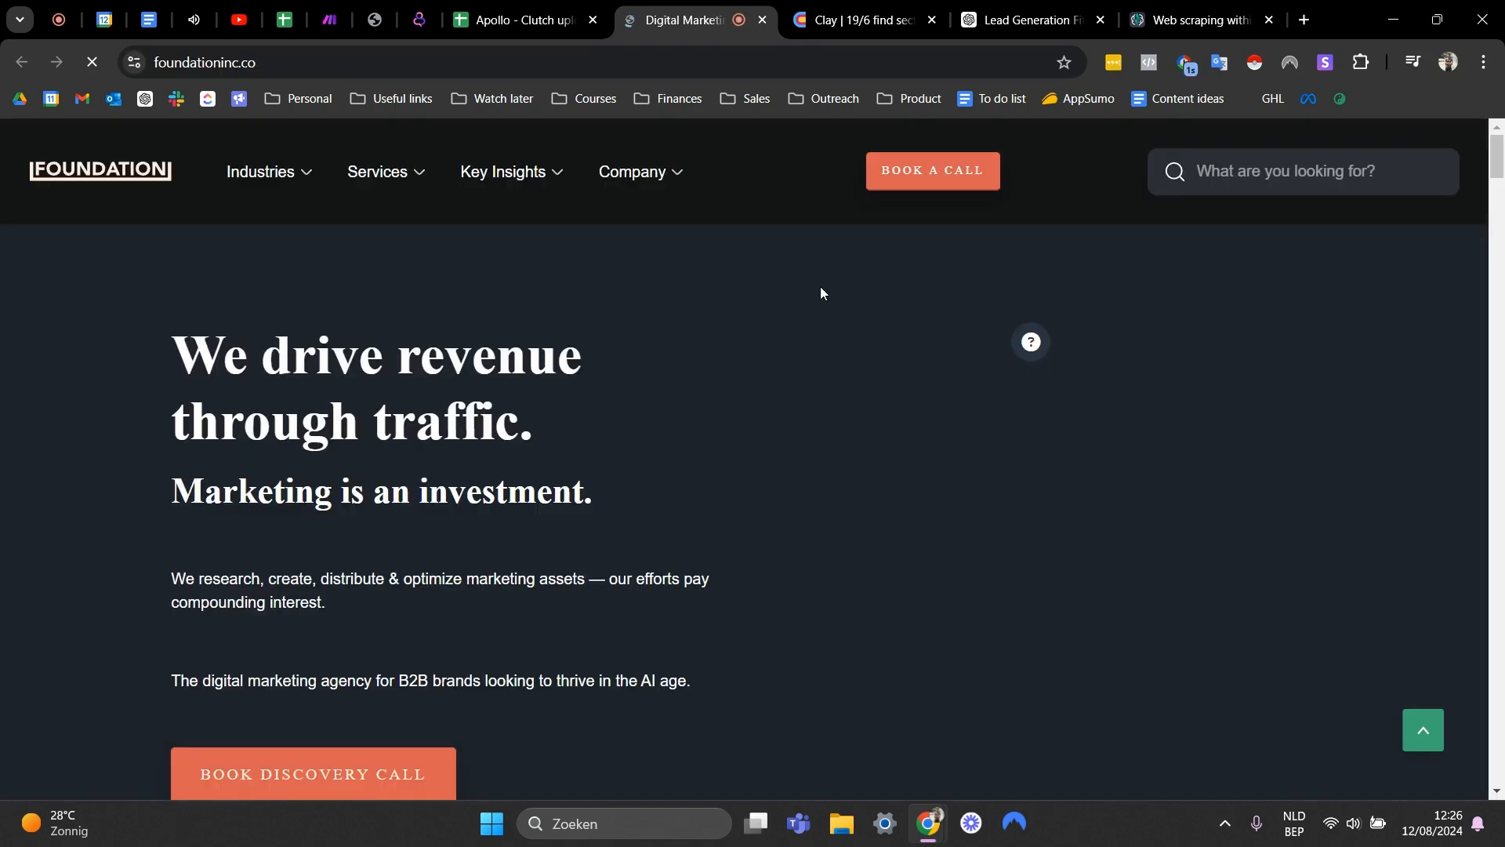
pyautogui.scroll(-20, 227, 366)
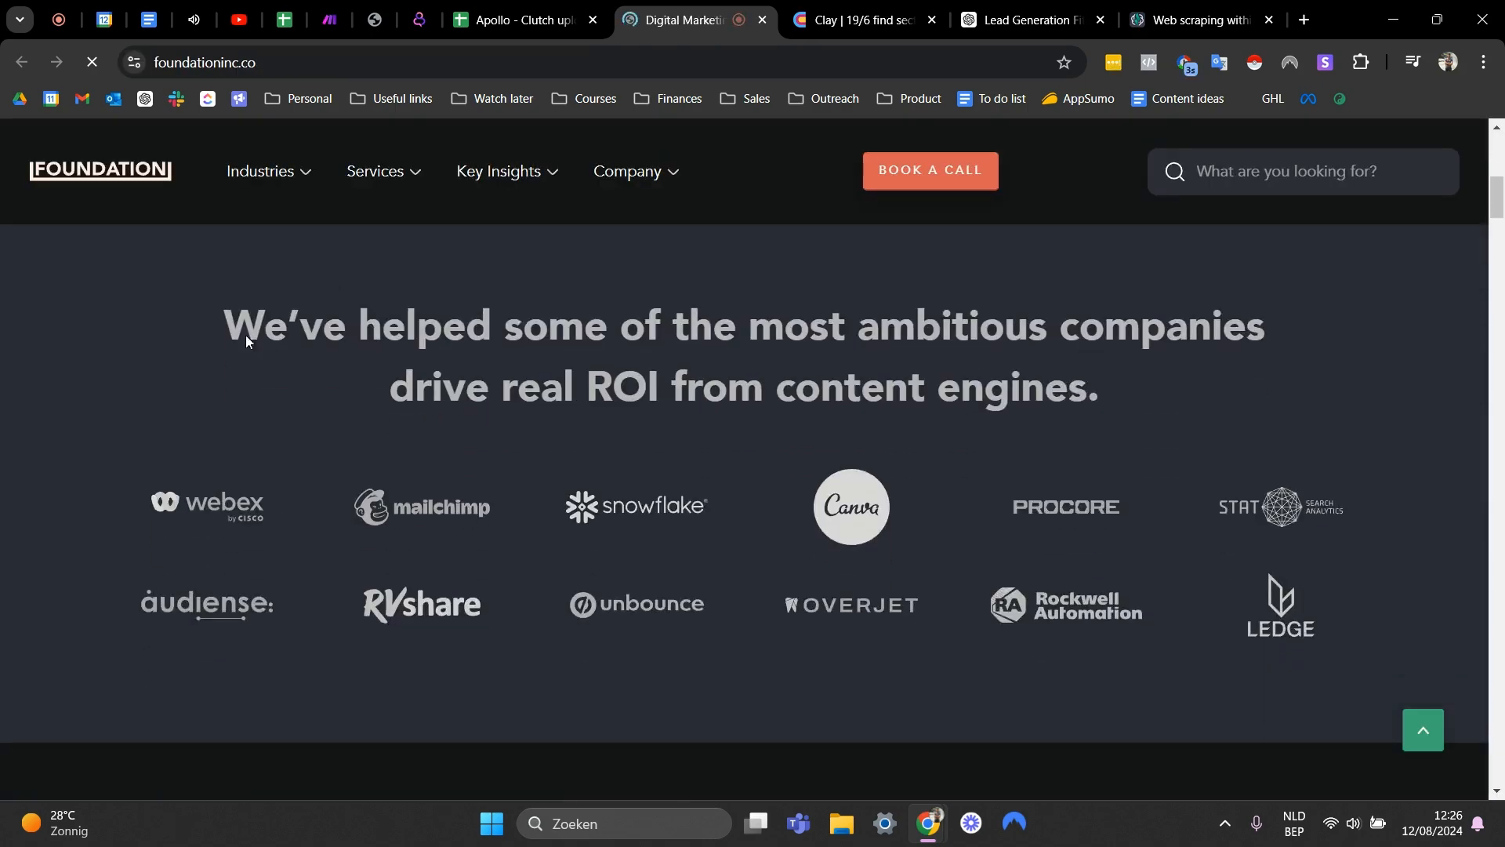
pyautogui.scroll(-15, 557, 377)
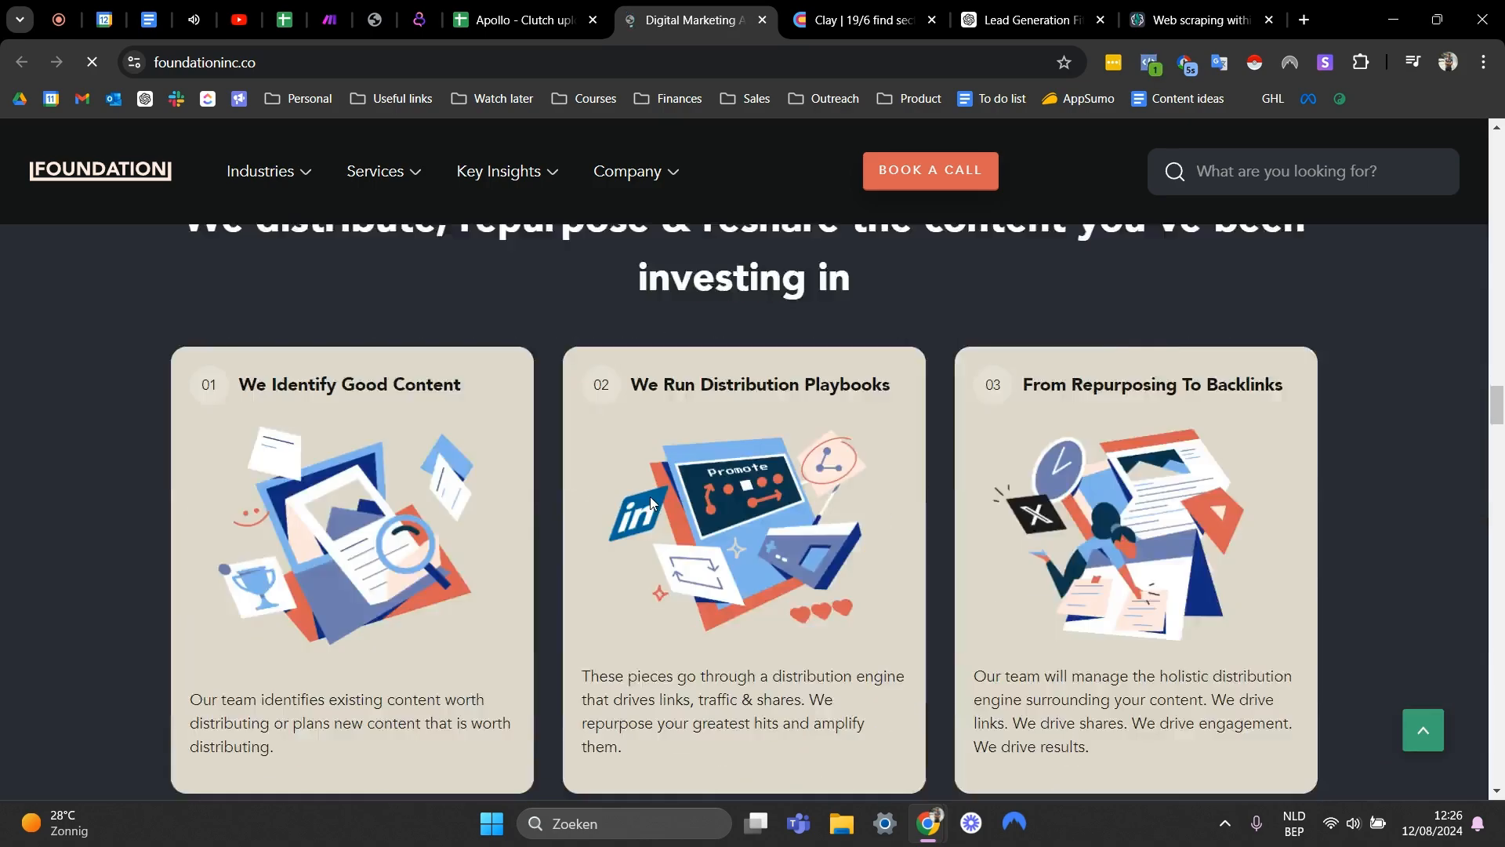
pyautogui.scroll(-12, 212, 295)
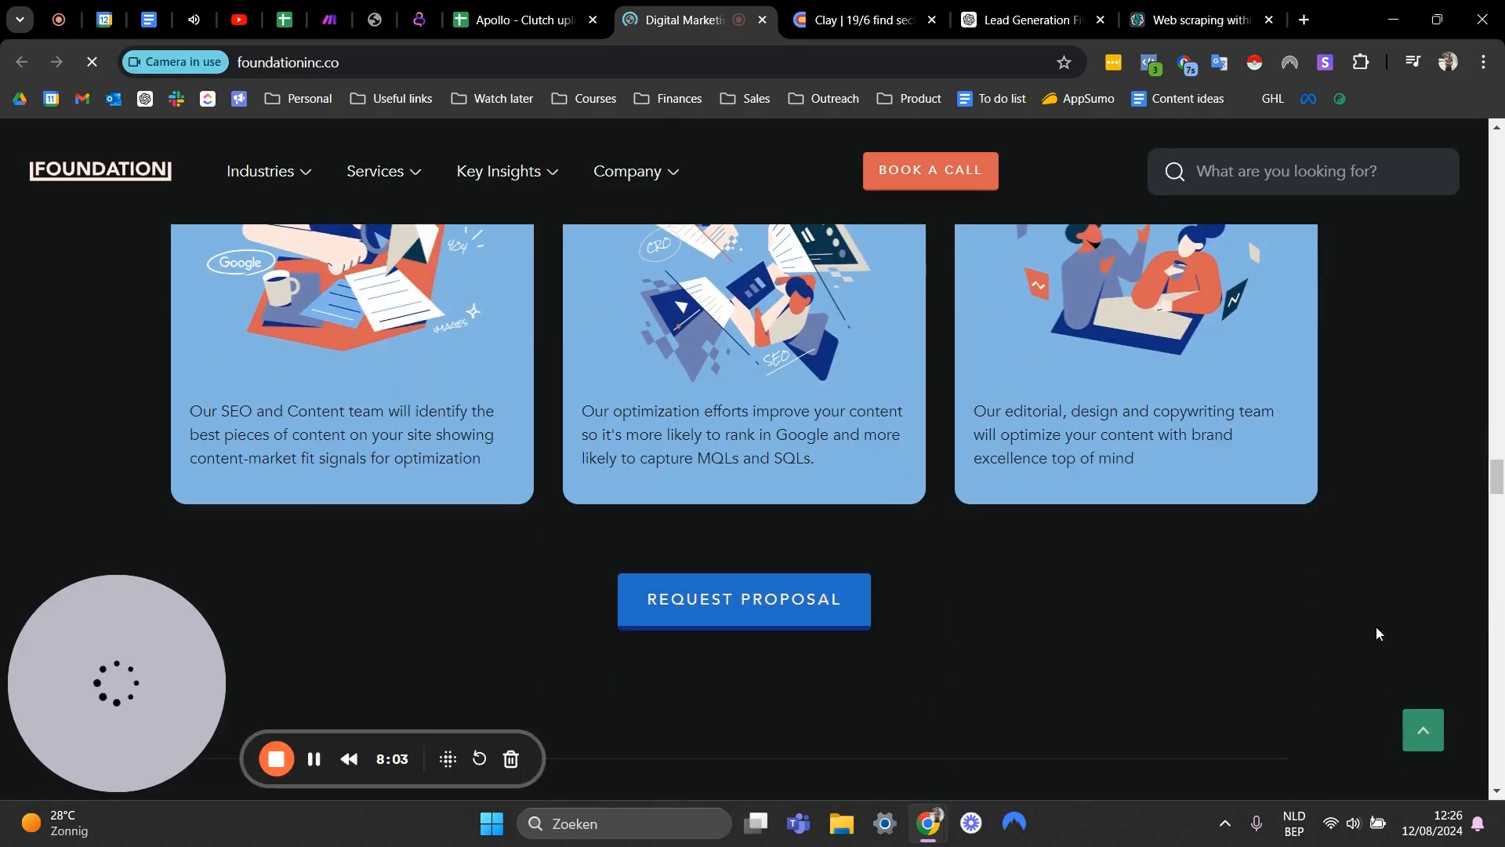
pyautogui.scroll(4, 759, 377)
pyautogui.scroll(20, 758, 375)
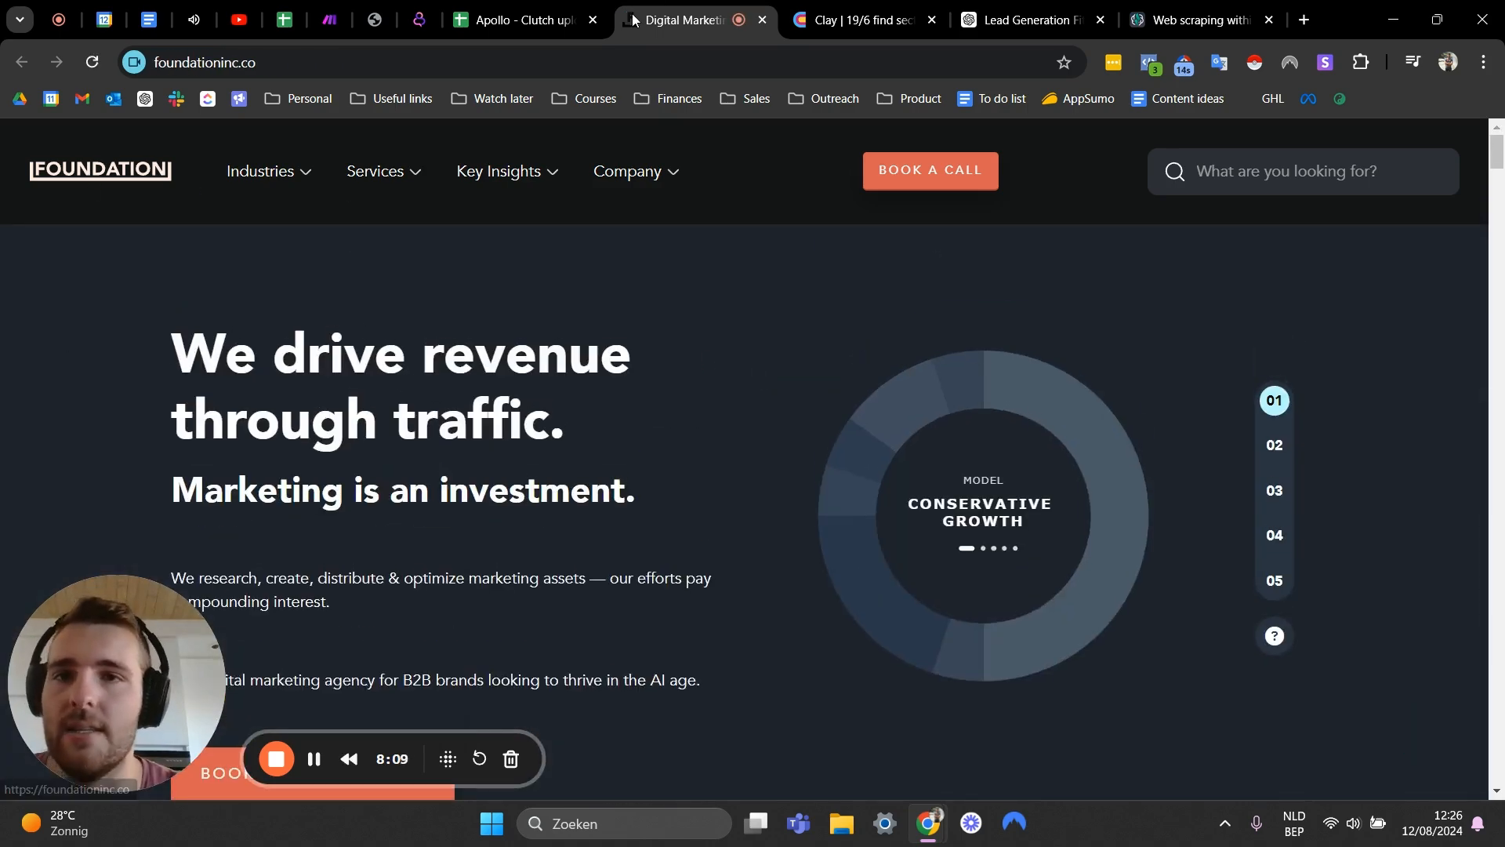
pyautogui.click(517, 19)
pyautogui.scroll(6, 957, 376)
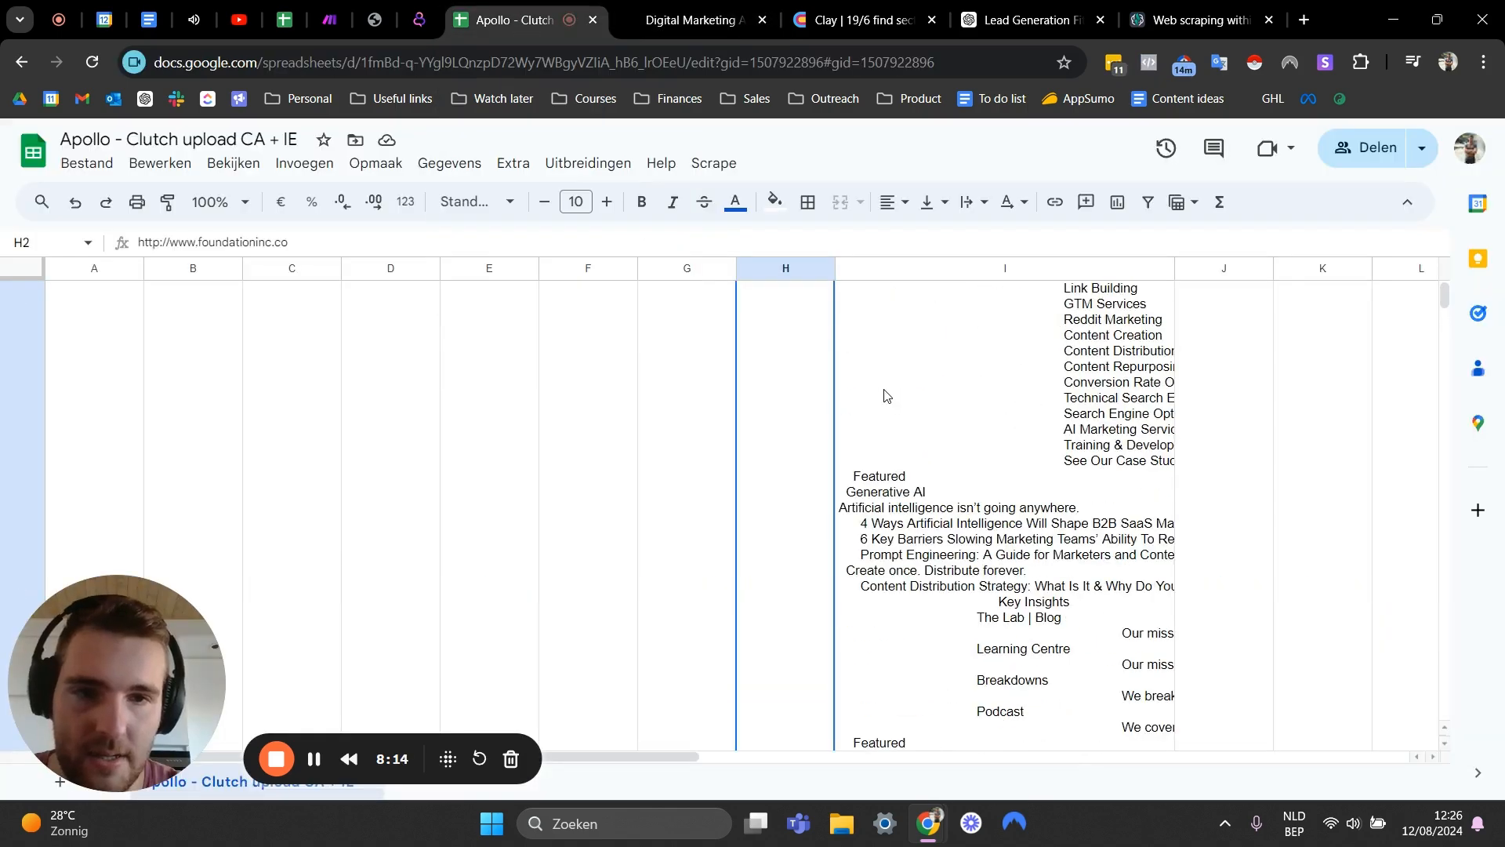
# - Widen the gpt scrape column a bit more
pyautogui.click(948, 381)
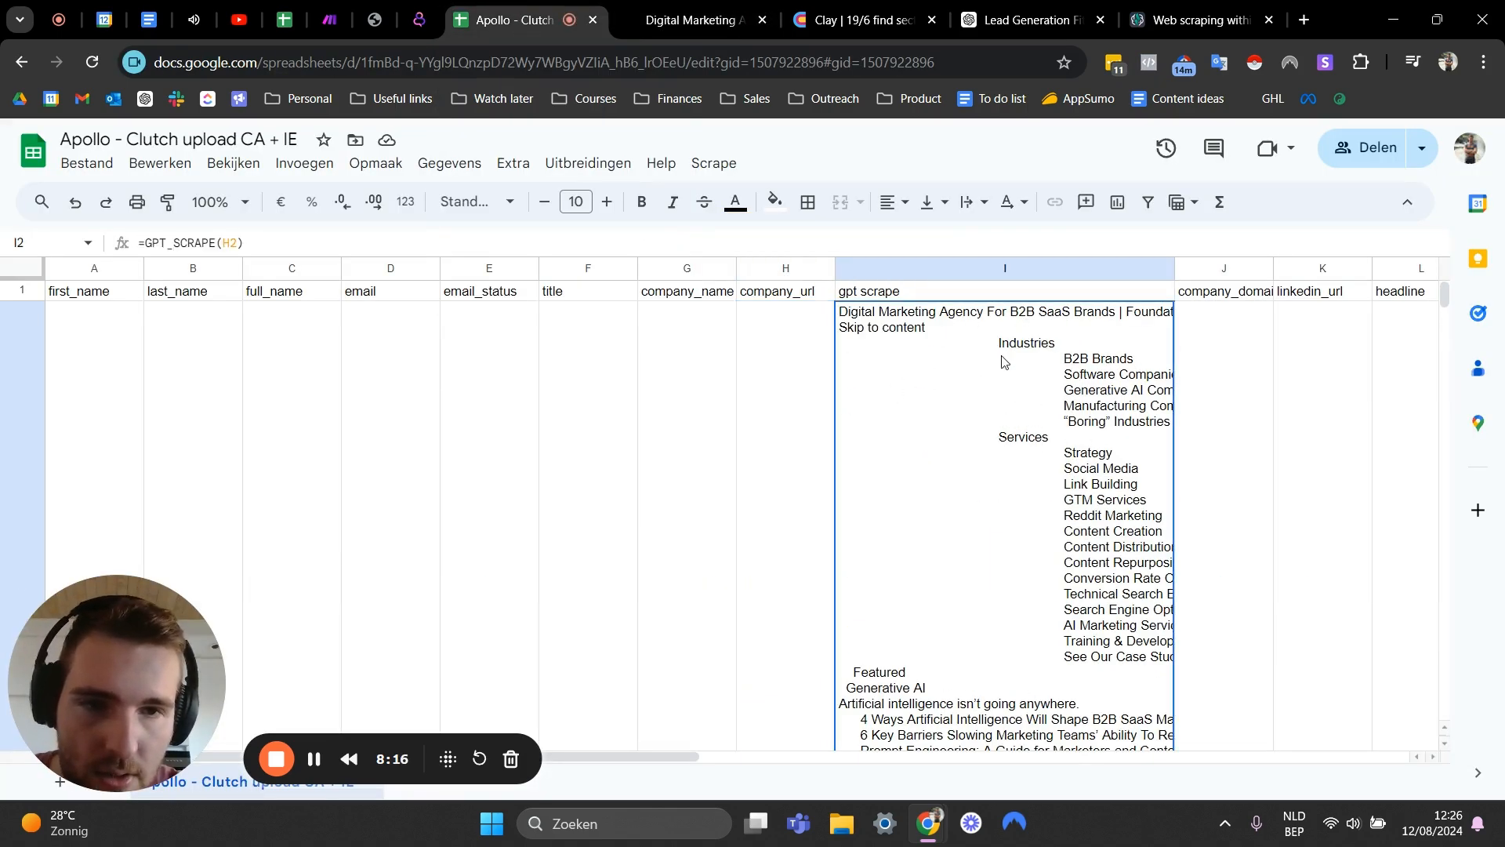
pyautogui.scroll(-1, 1043, 443)
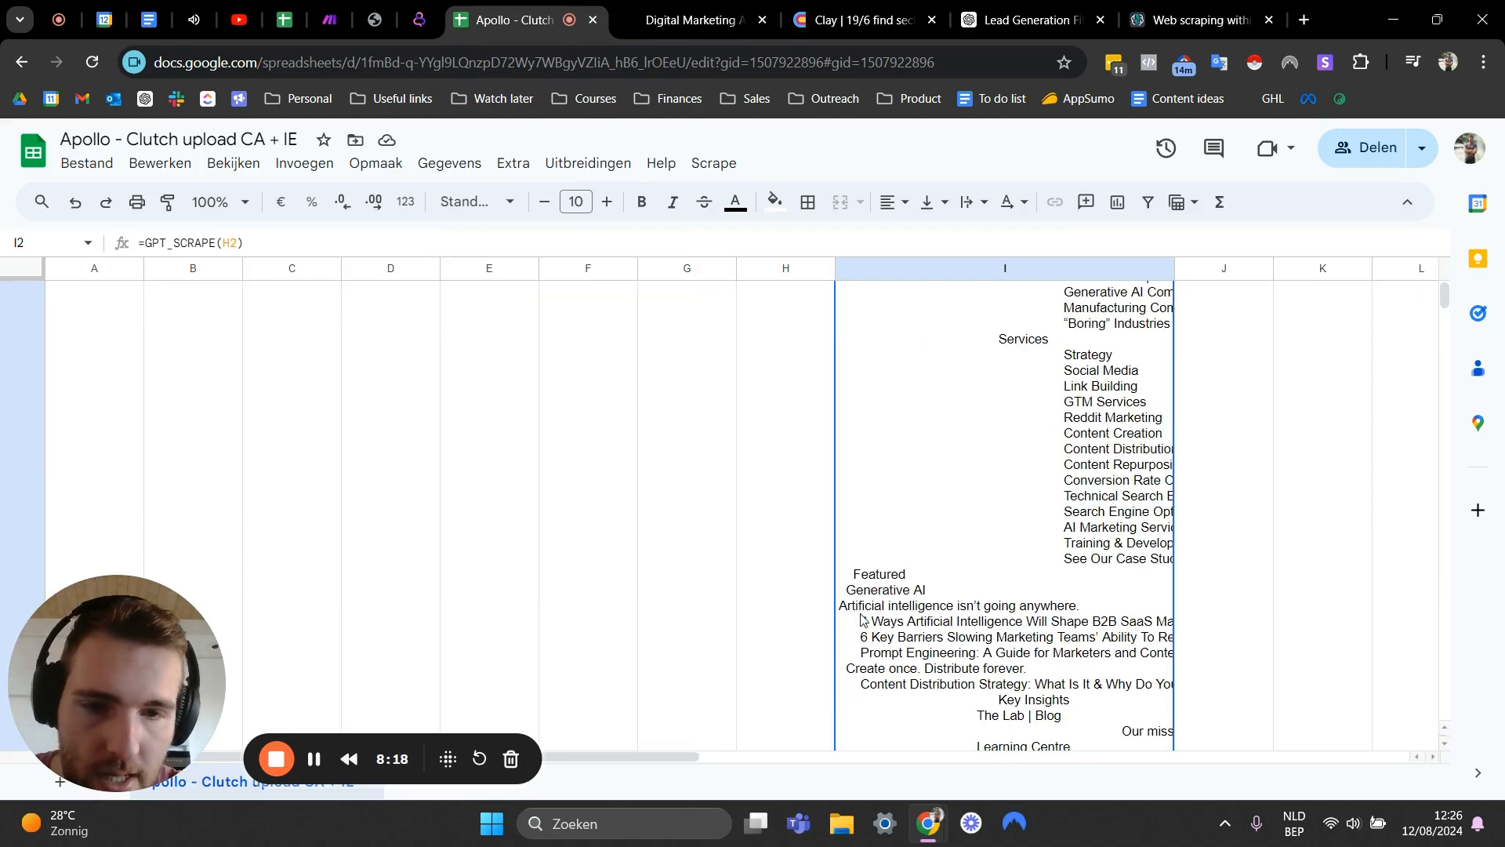
pyautogui.scroll(1, 1146, 444)
pyautogui.moveTo(1173, 269); pyautogui.dragTo(1279, 270)
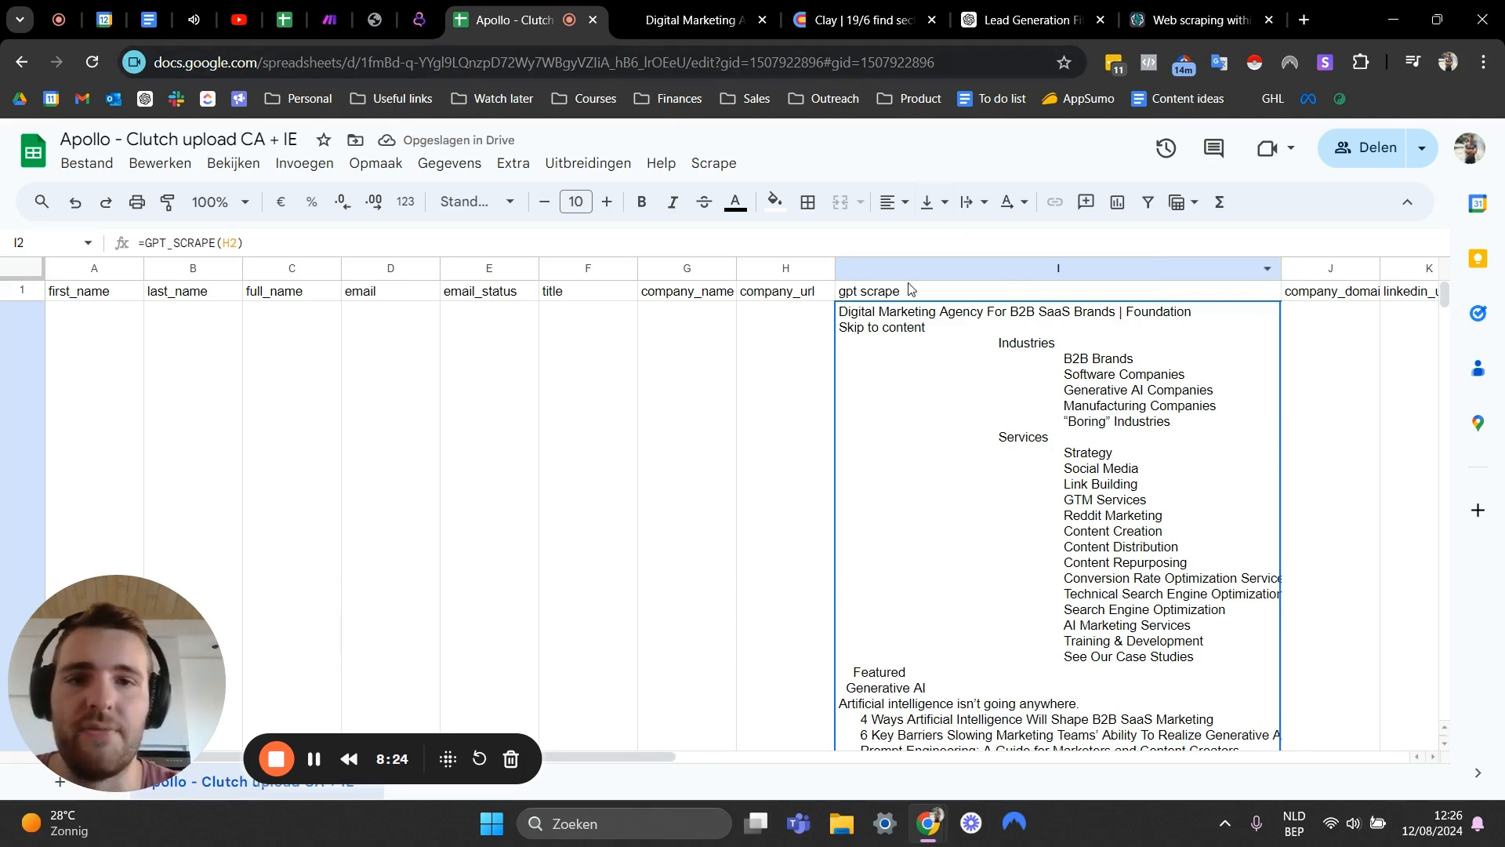
# - Switch between the website and the sheet to review the full scraped text of the first company
pyautogui.click(690, 20)
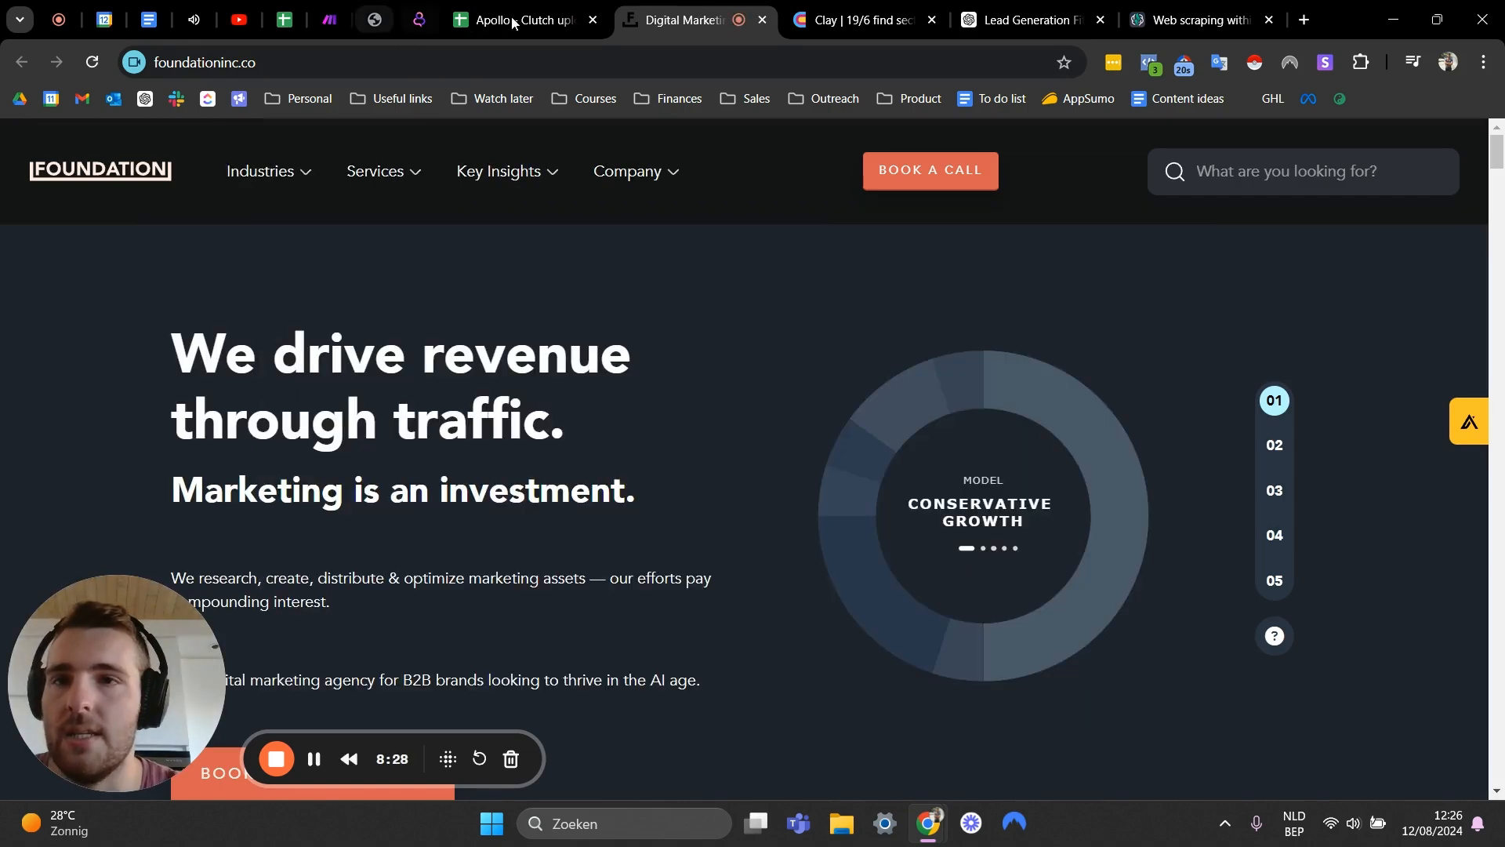
pyautogui.click(513, 20)
pyautogui.scroll(-7, 929, 501)
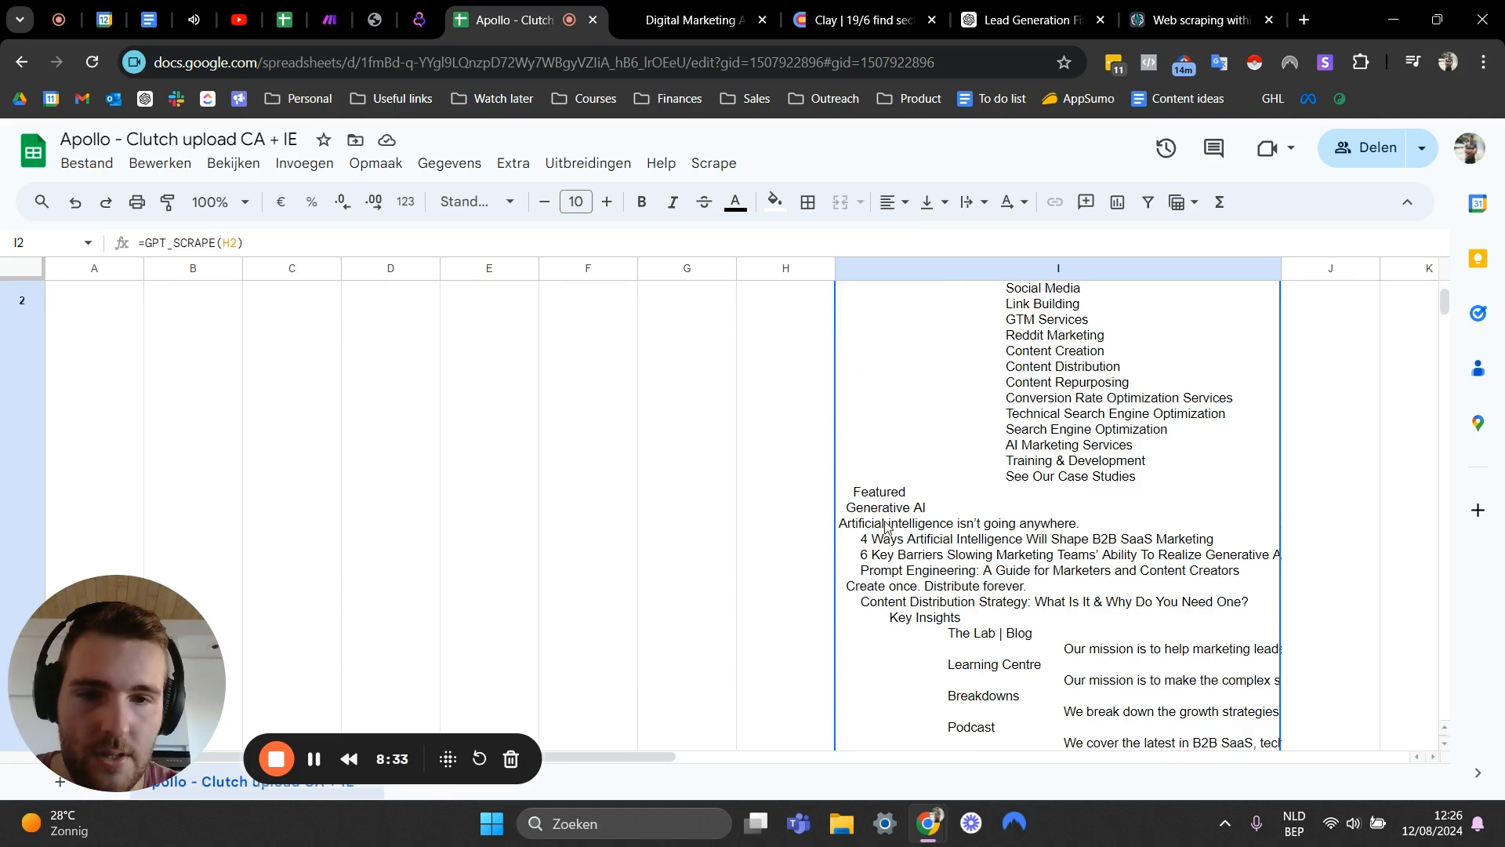
pyautogui.scroll(-1, 886, 525)
pyautogui.scroll(-1, 918, 492)
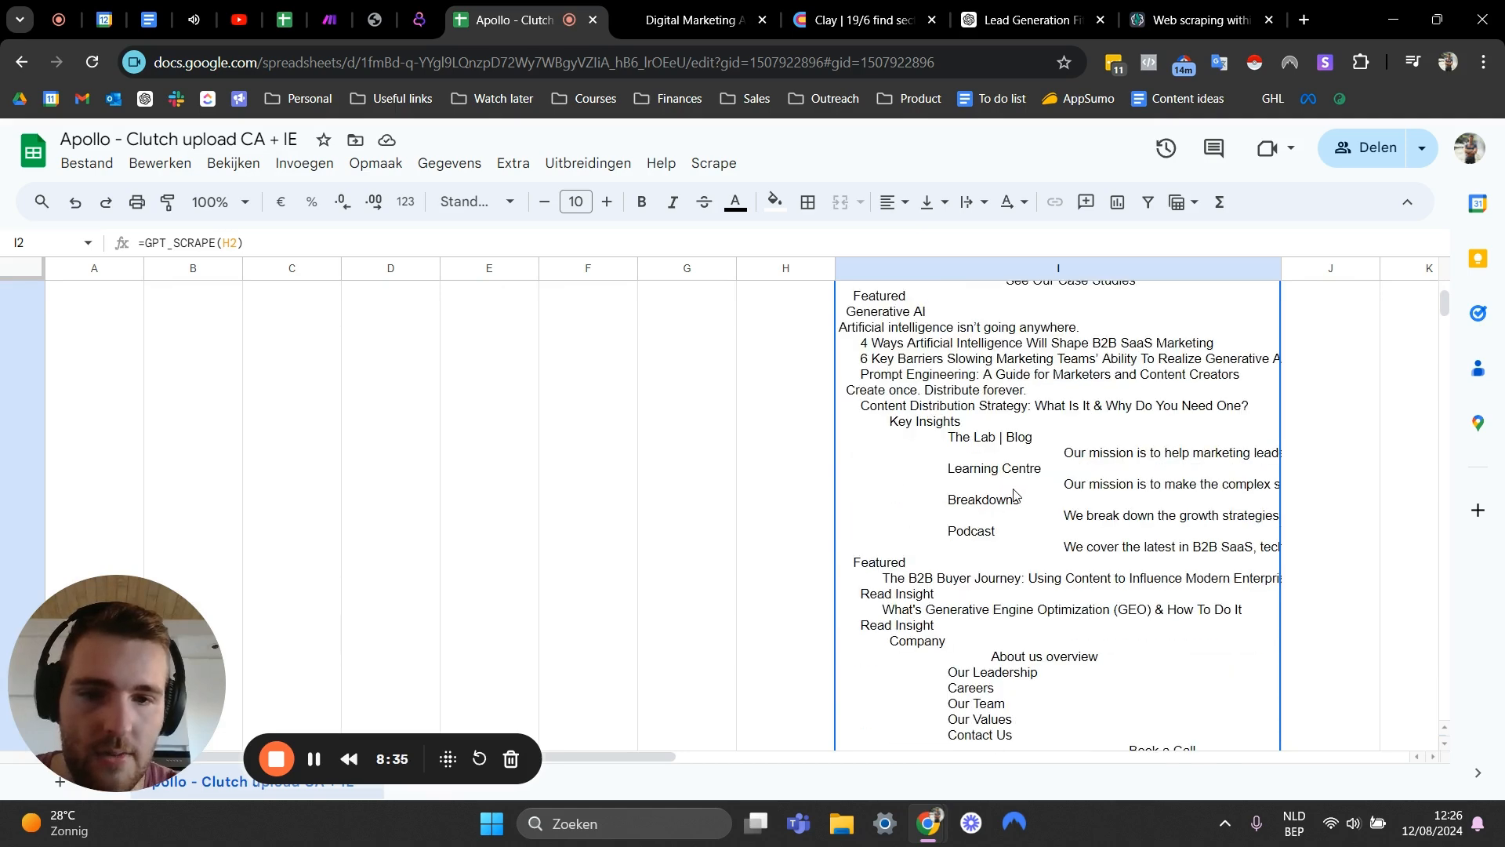
pyautogui.scroll(-3, 1019, 496)
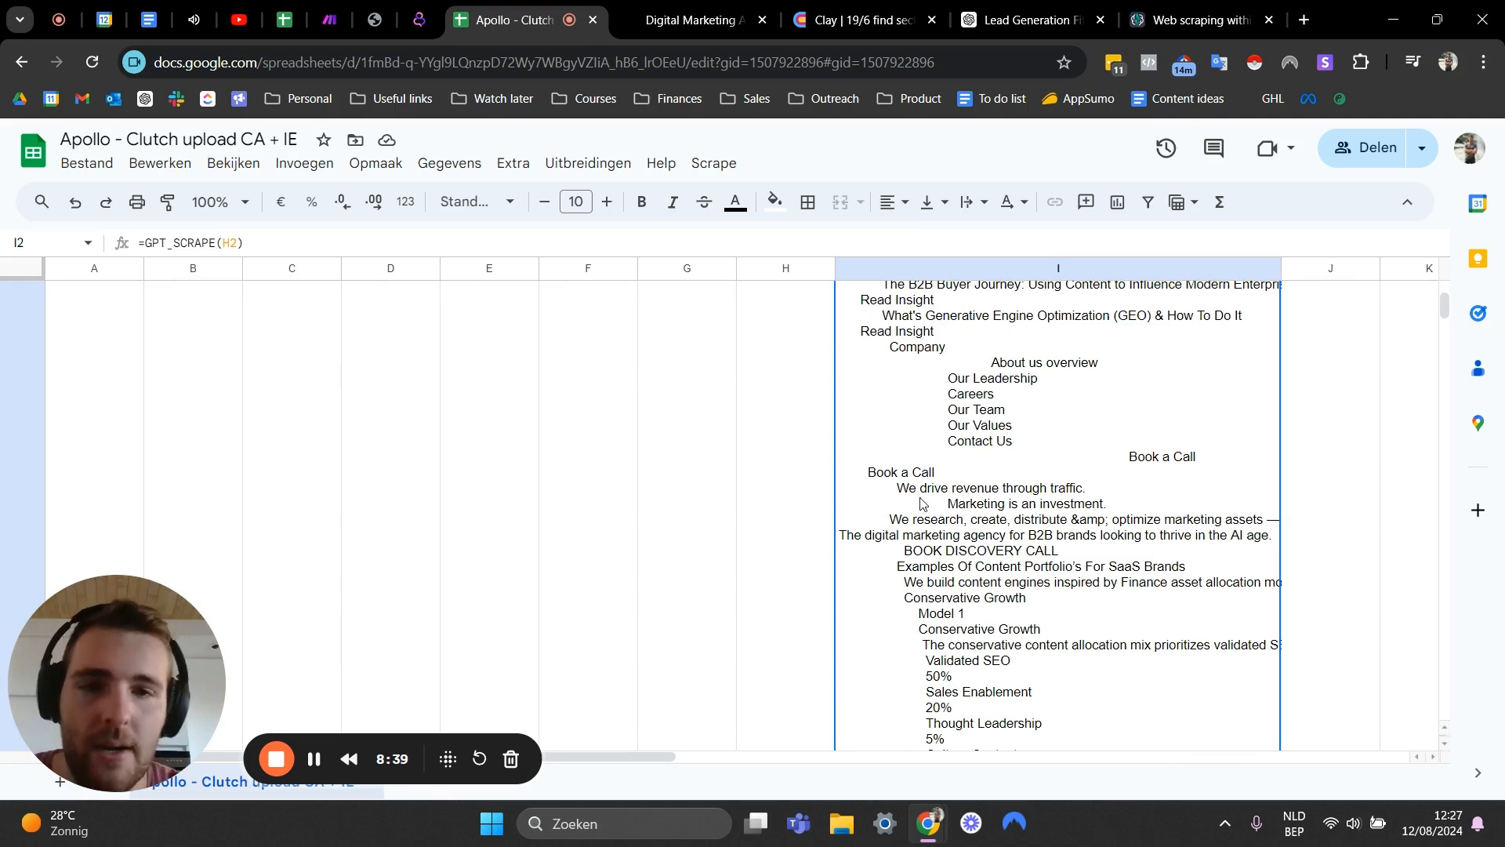
pyautogui.doubleClick(953, 497)
pyautogui.click(746, 410)
pyautogui.scroll(-4, 986, 513)
pyautogui.scroll(-5, 984, 513)
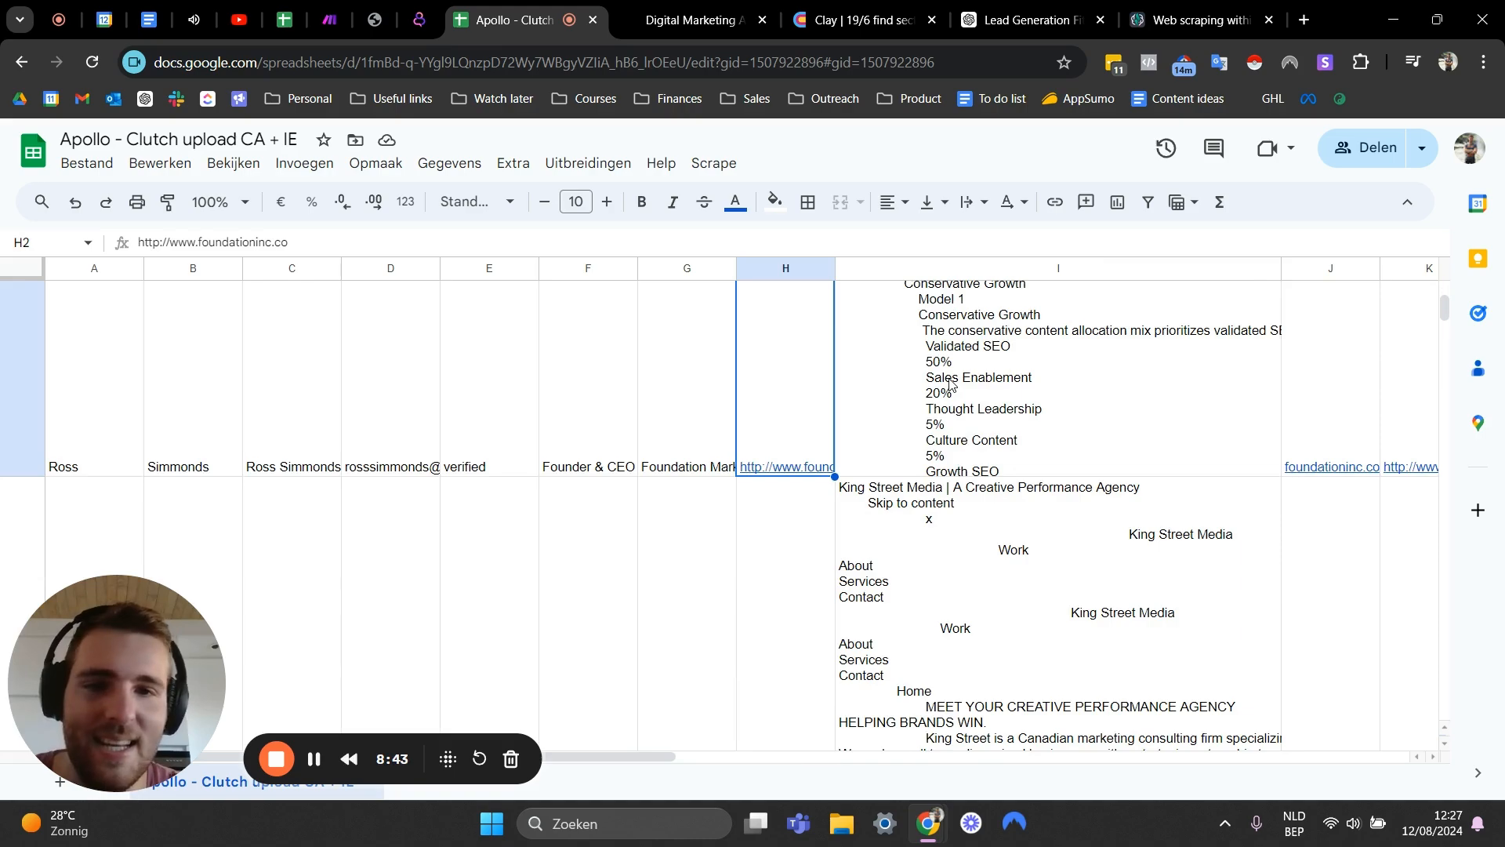
# - Scroll through the scraped text in the gpt scrape column and compare it with the company's website
pyautogui.click(950, 384)
pyautogui.scroll(10, 968, 470)
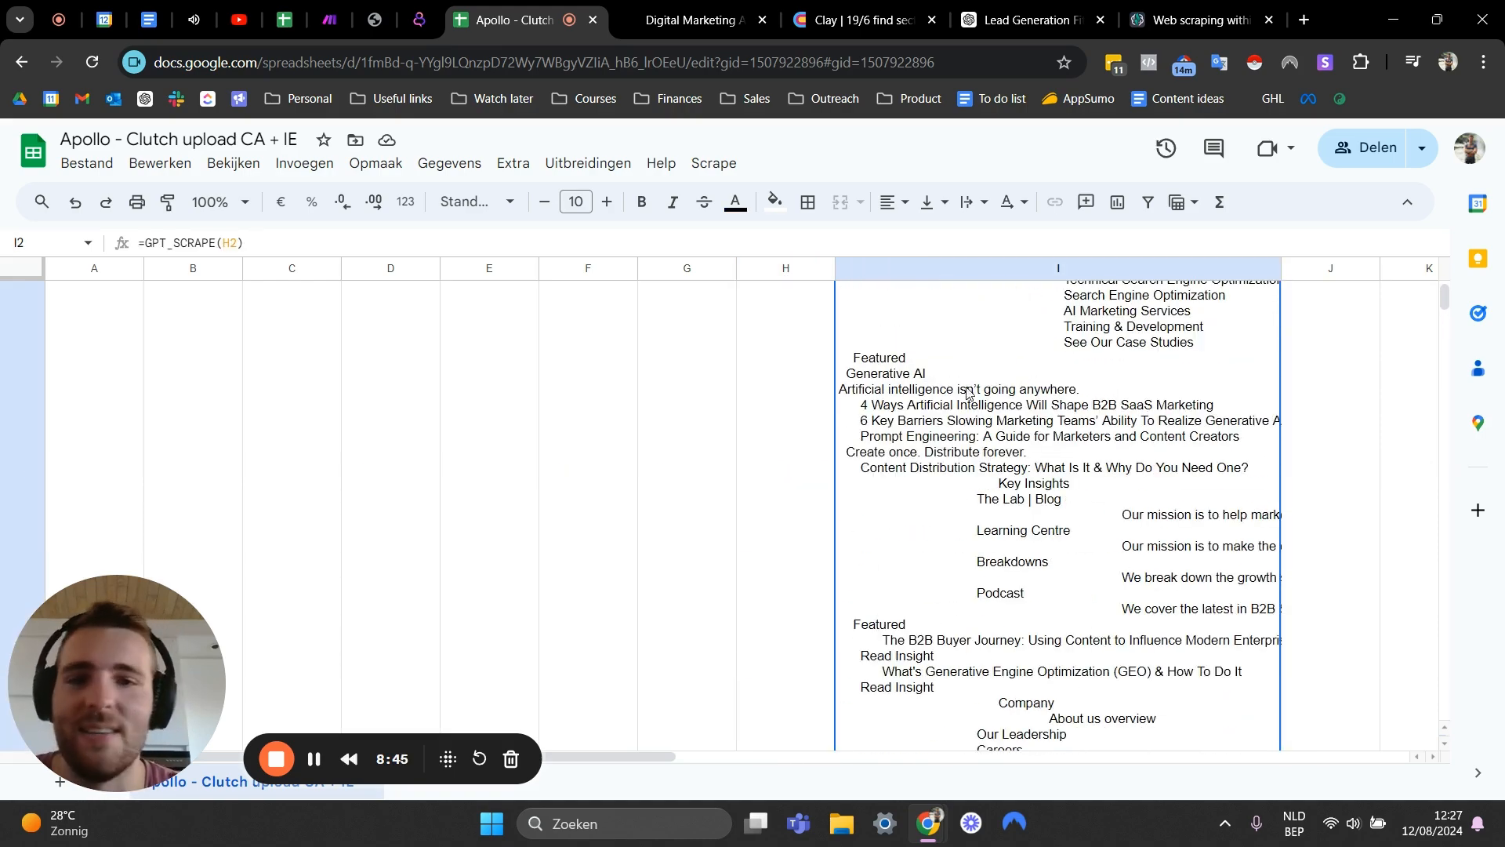
pyautogui.scroll(-7, 989, 421)
pyautogui.scroll(3, 988, 421)
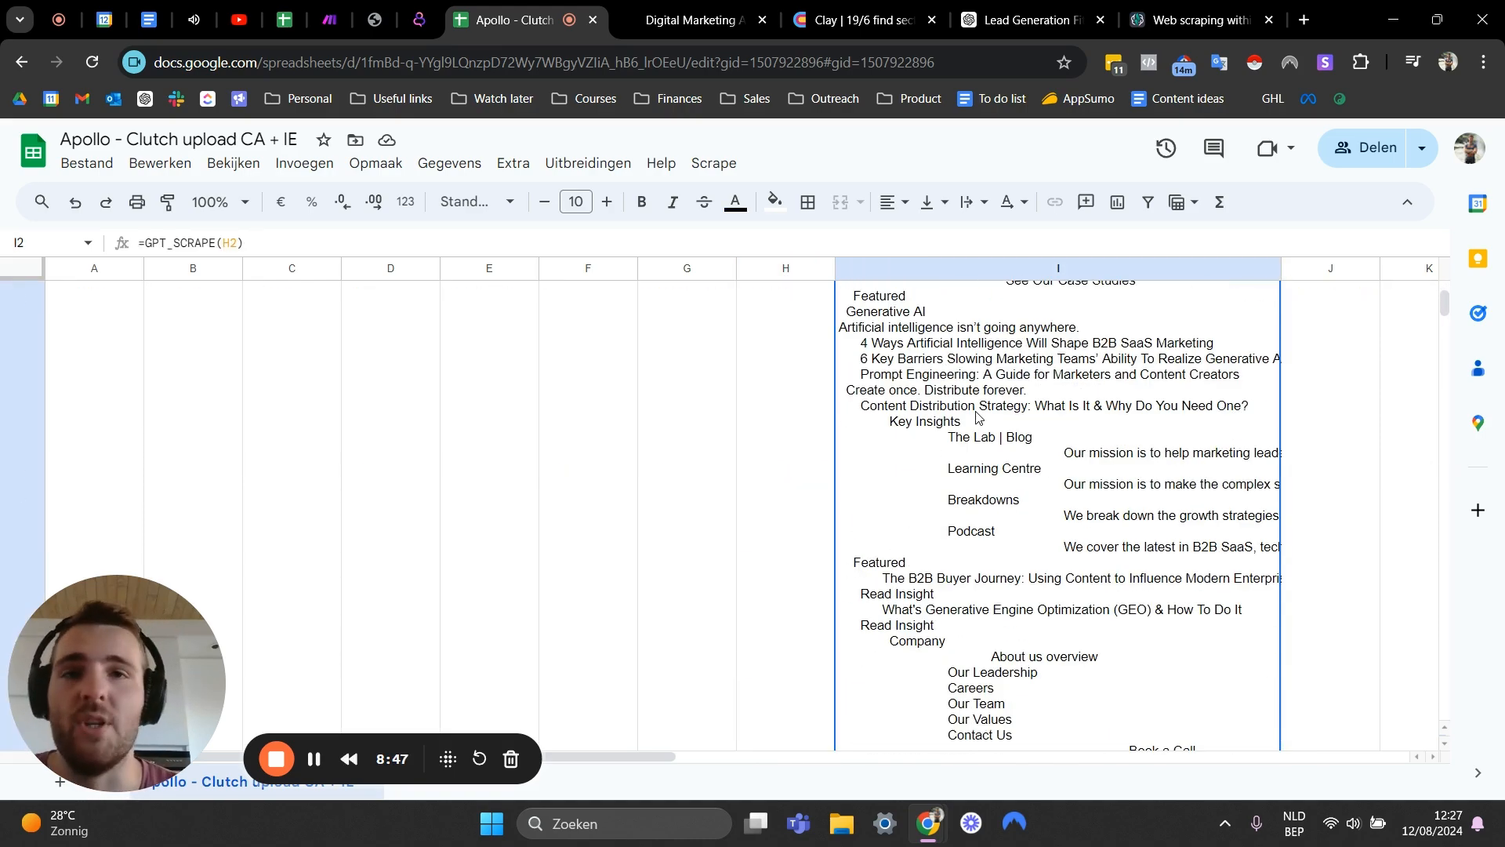
pyautogui.click(661, 7)
pyautogui.scroll(-10, 526, 335)
pyautogui.scroll(5, 533, 314)
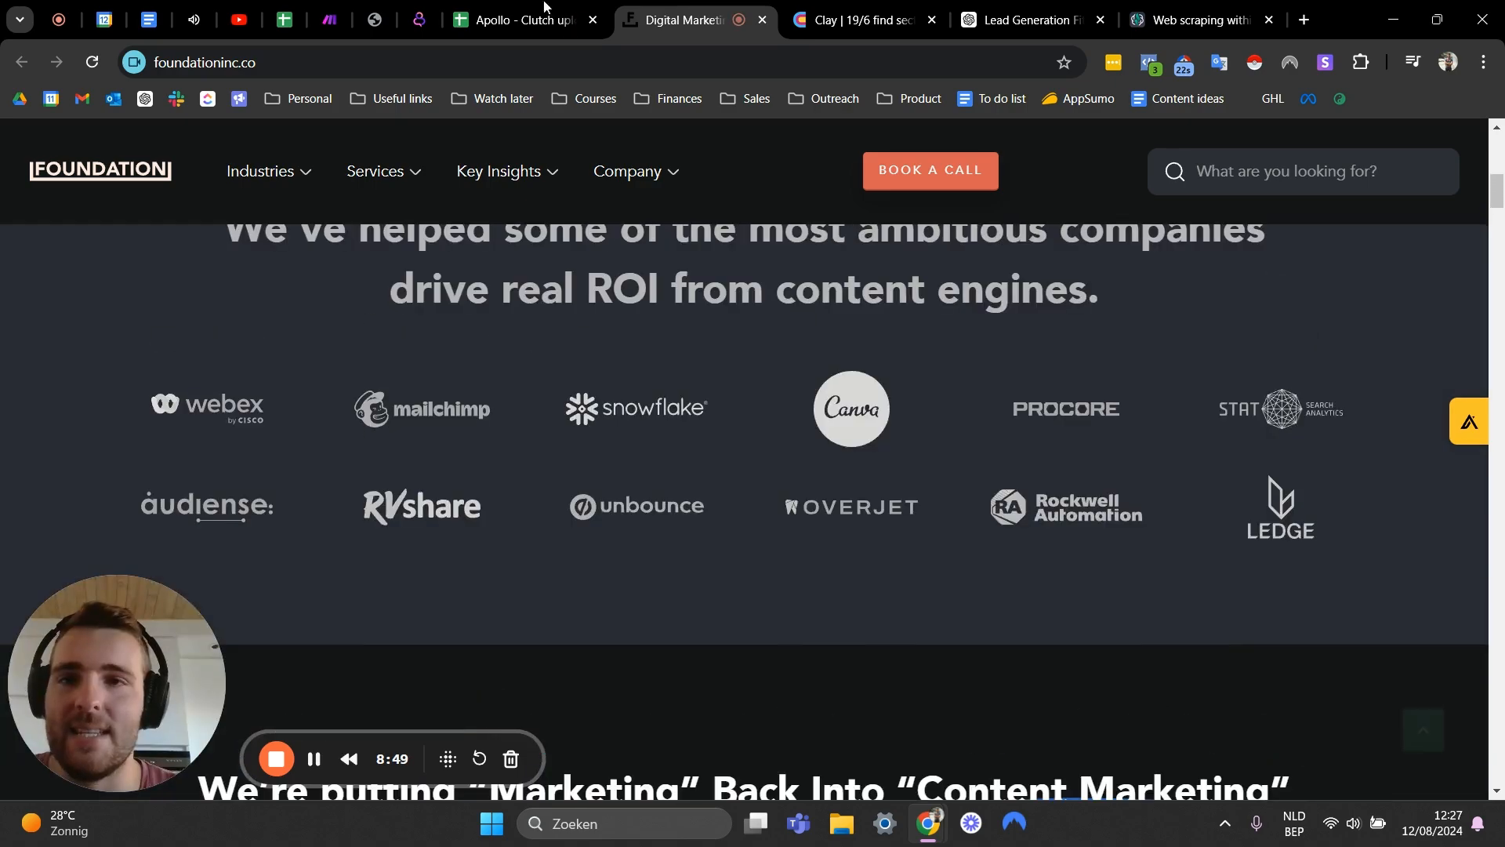
pyautogui.click(514, 20)
pyautogui.scroll(-15, 808, 478)
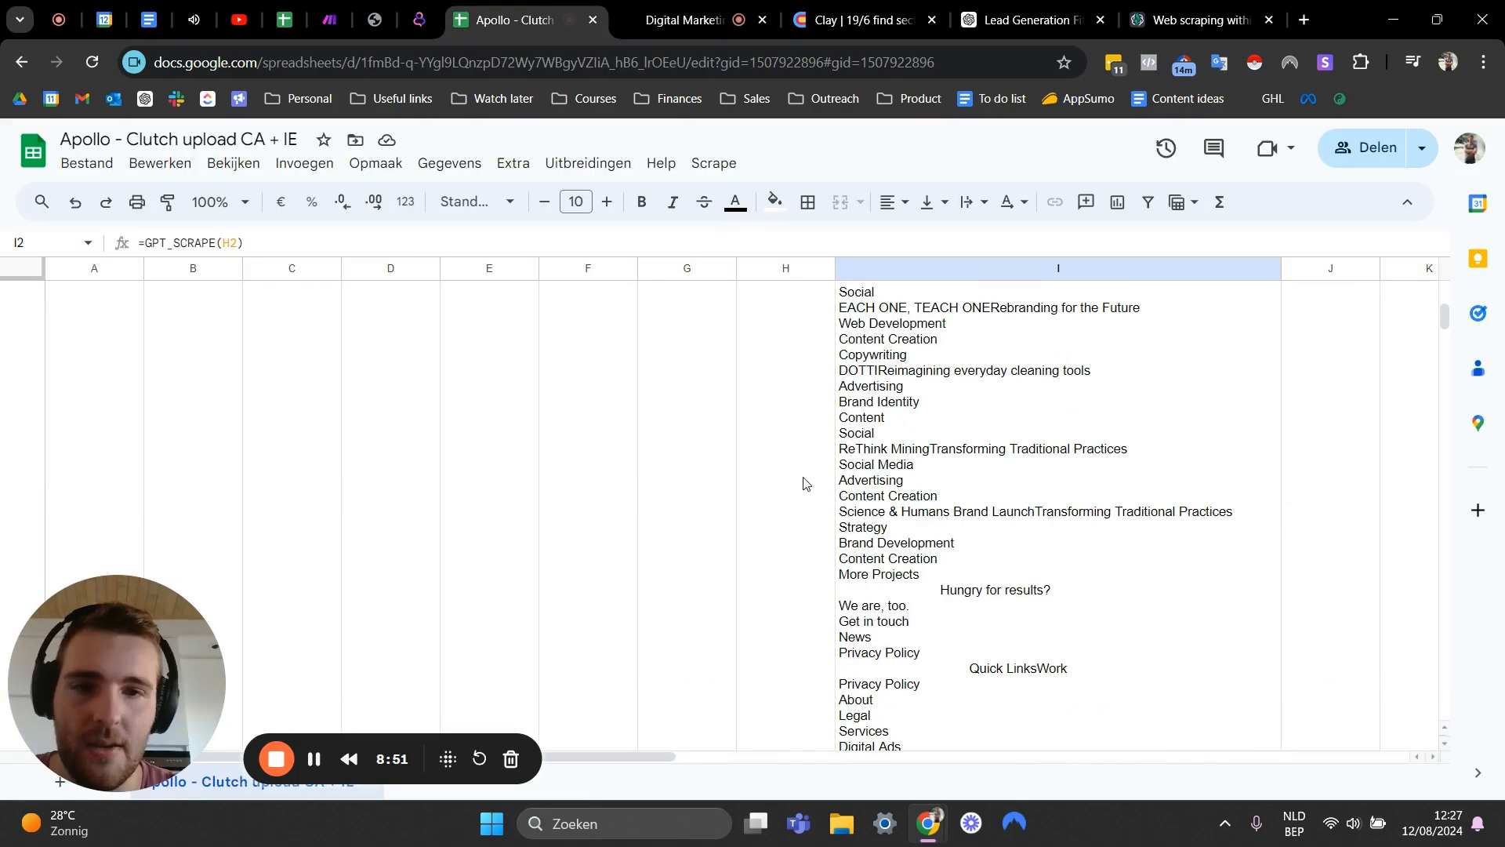
pyautogui.scroll(-10, 804, 486)
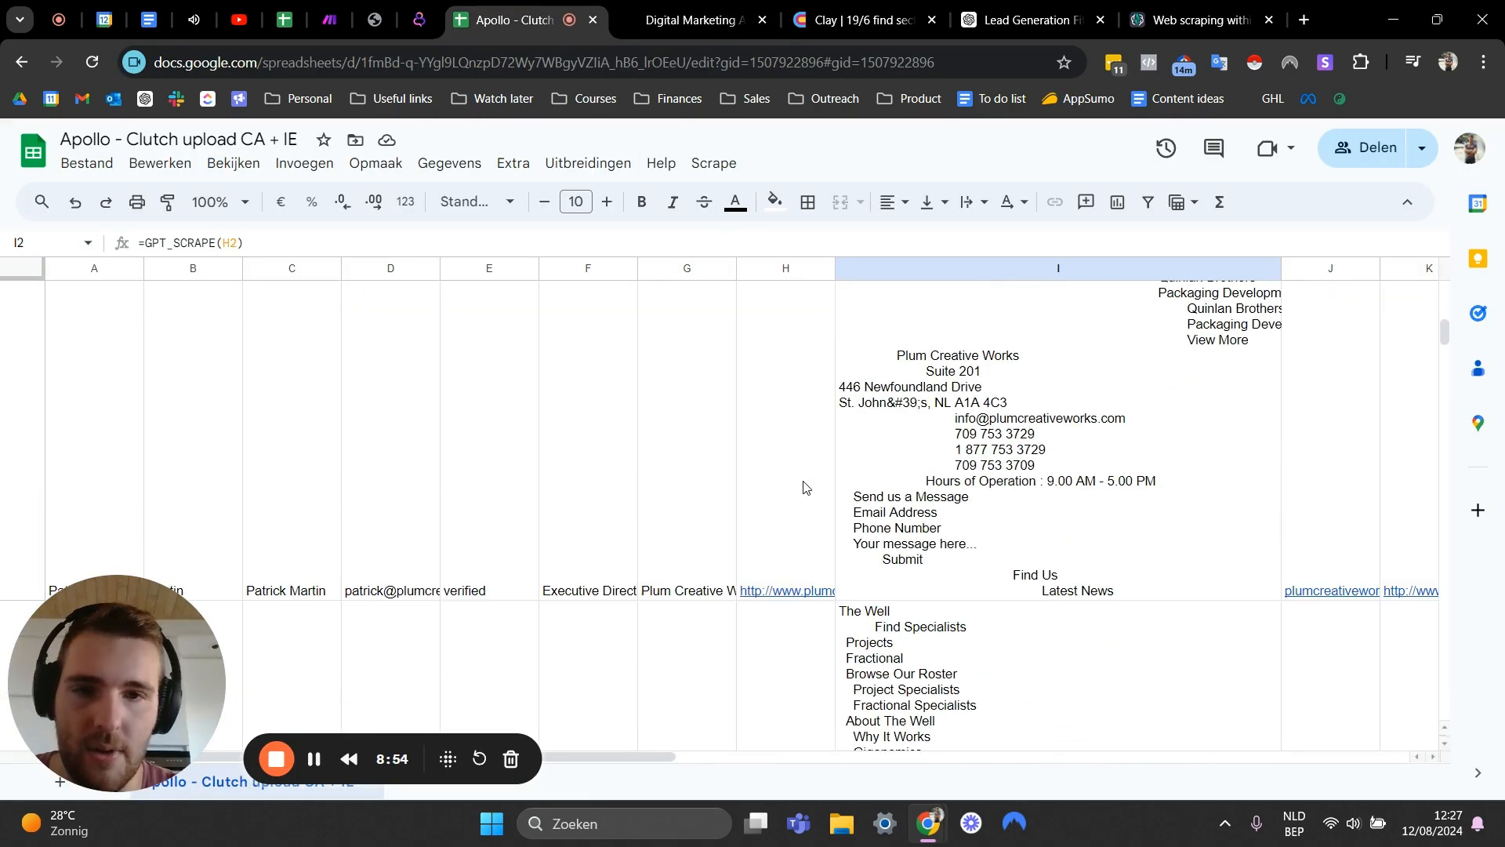
pyautogui.scroll(-3, 801, 489)
pyautogui.scroll(20, 801, 489)
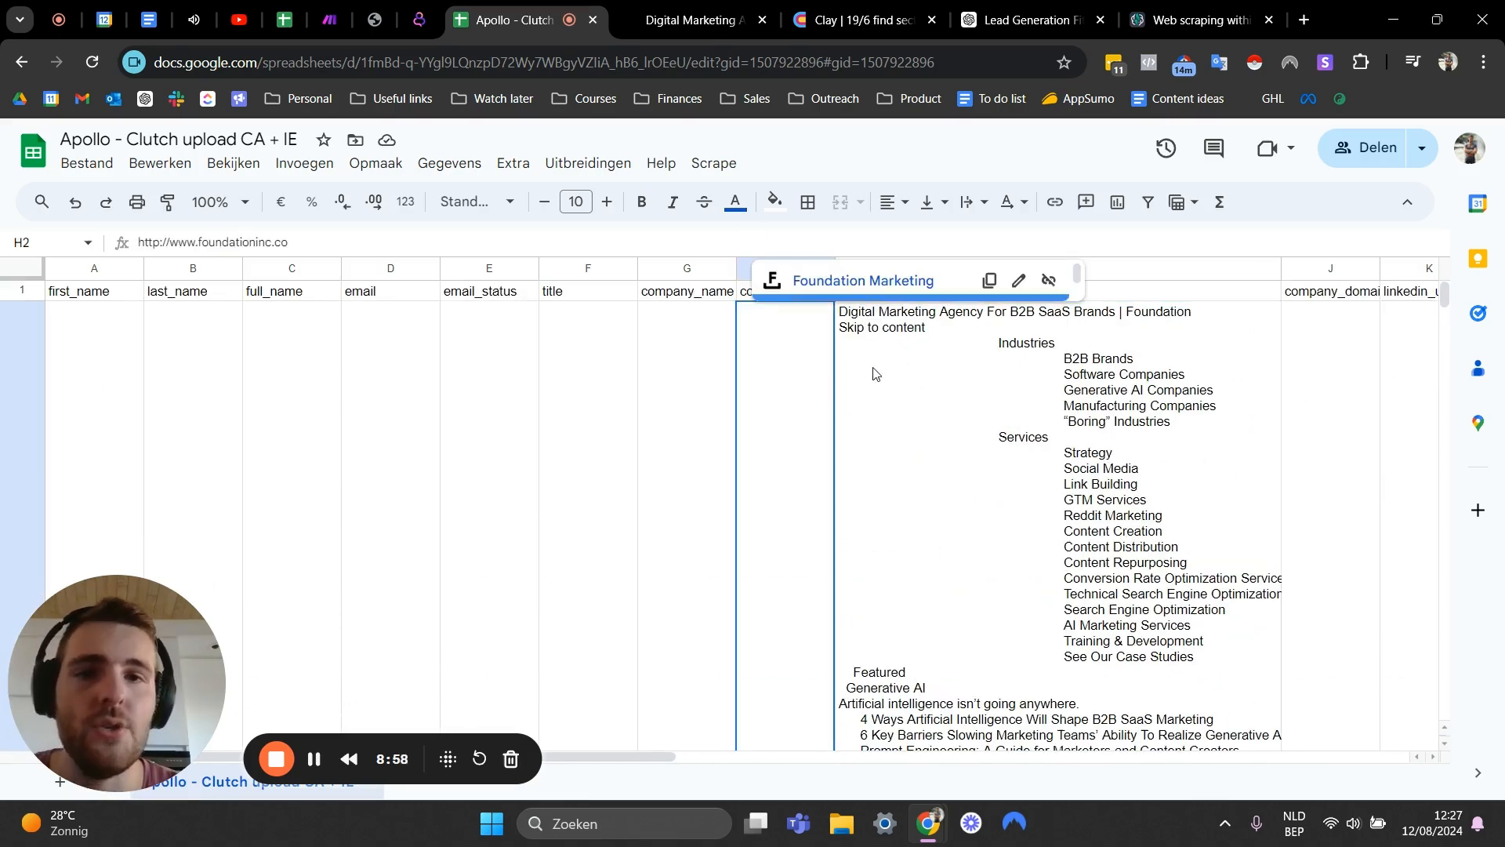
# - Narrow the gpt scrape column and insert a new column to its right headed services
pyautogui.moveTo(1278, 268); pyautogui.dragTo(957, 267)
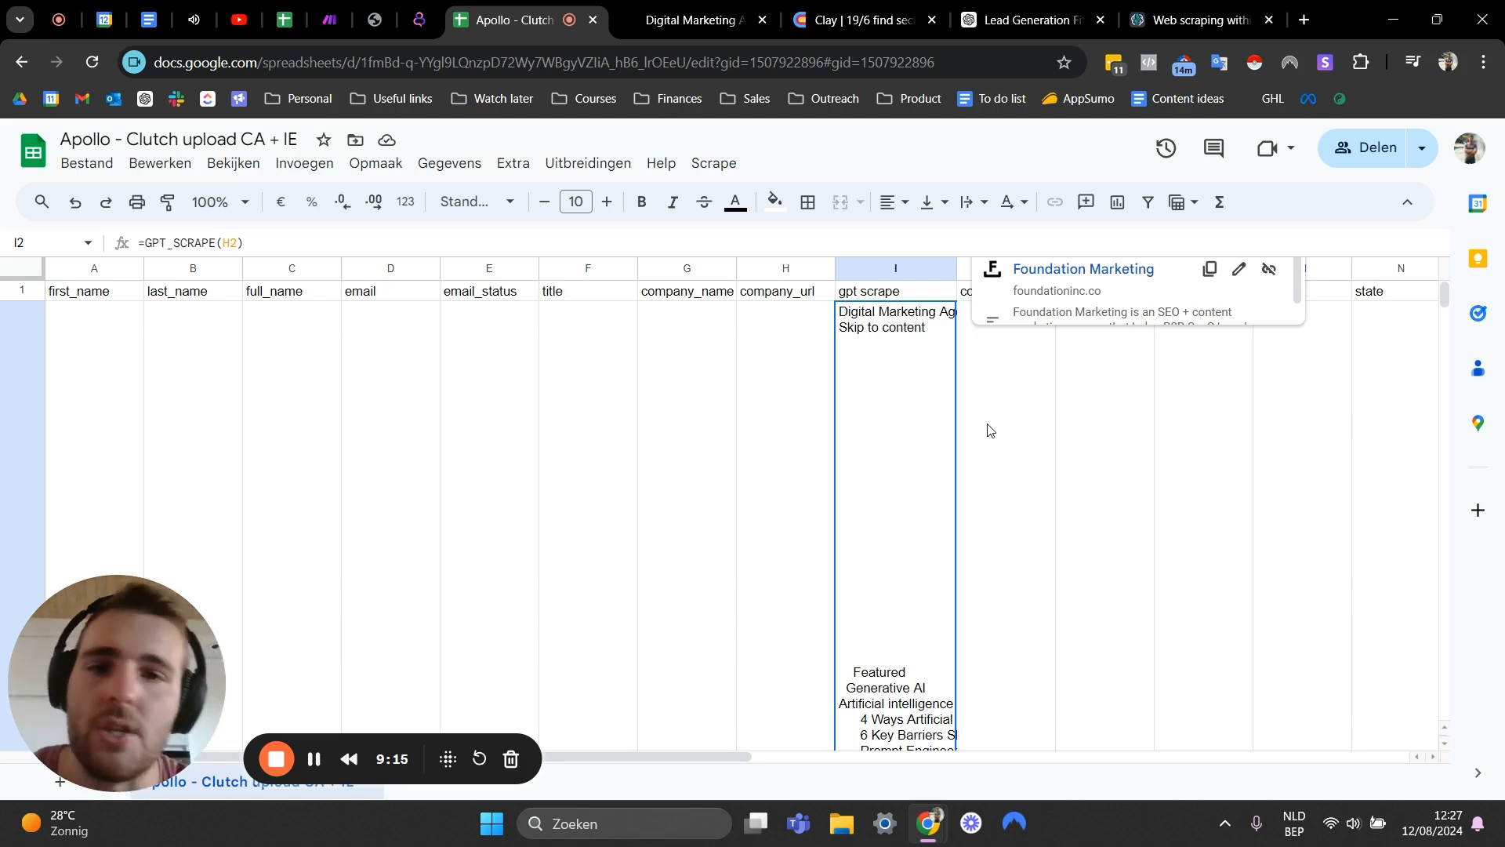
pyautogui.click(901, 268)
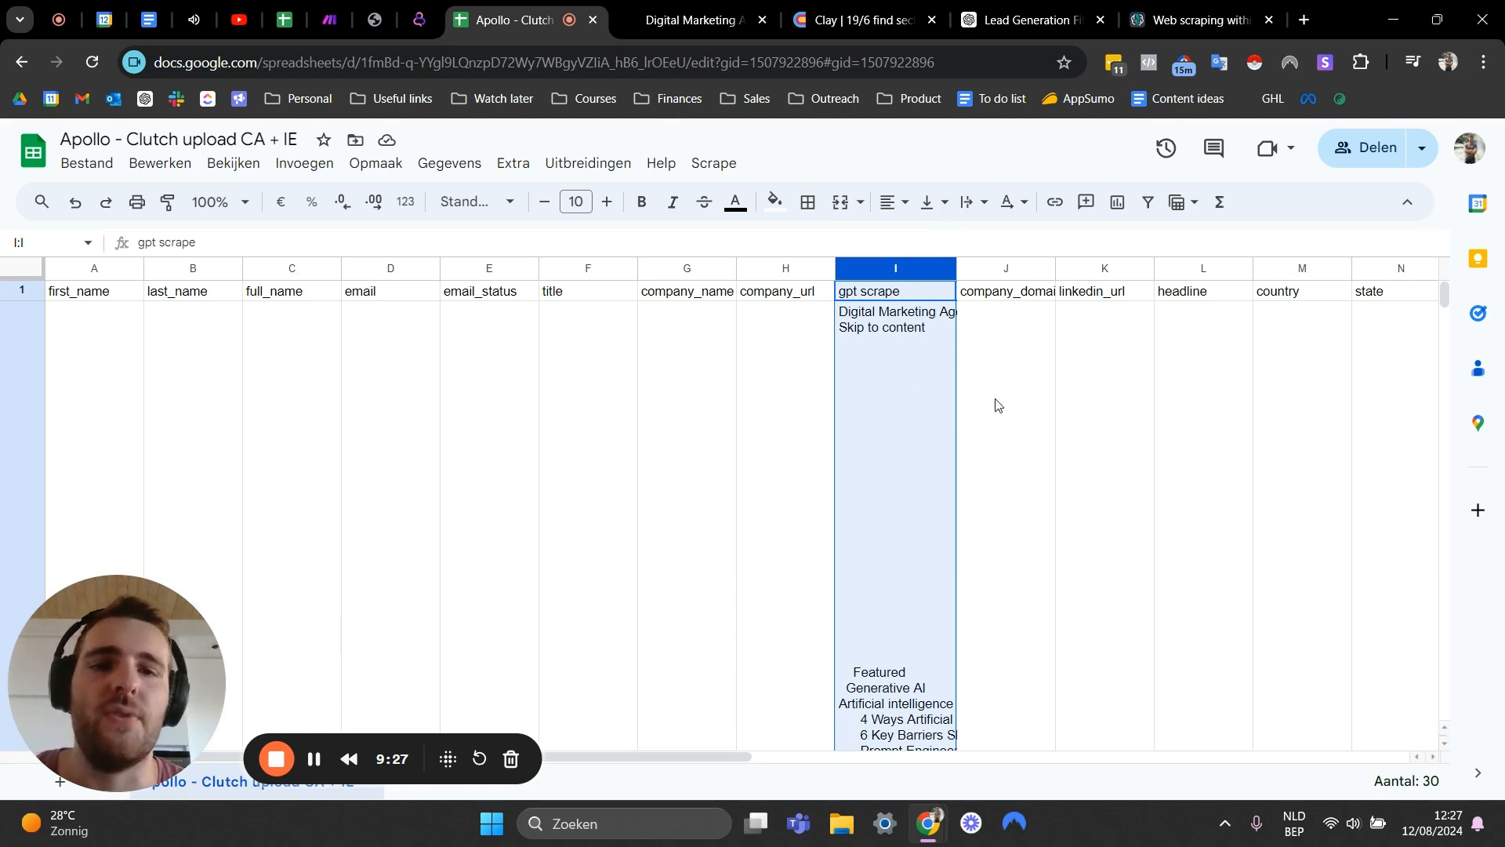
pyautogui.rightClick(895, 268)
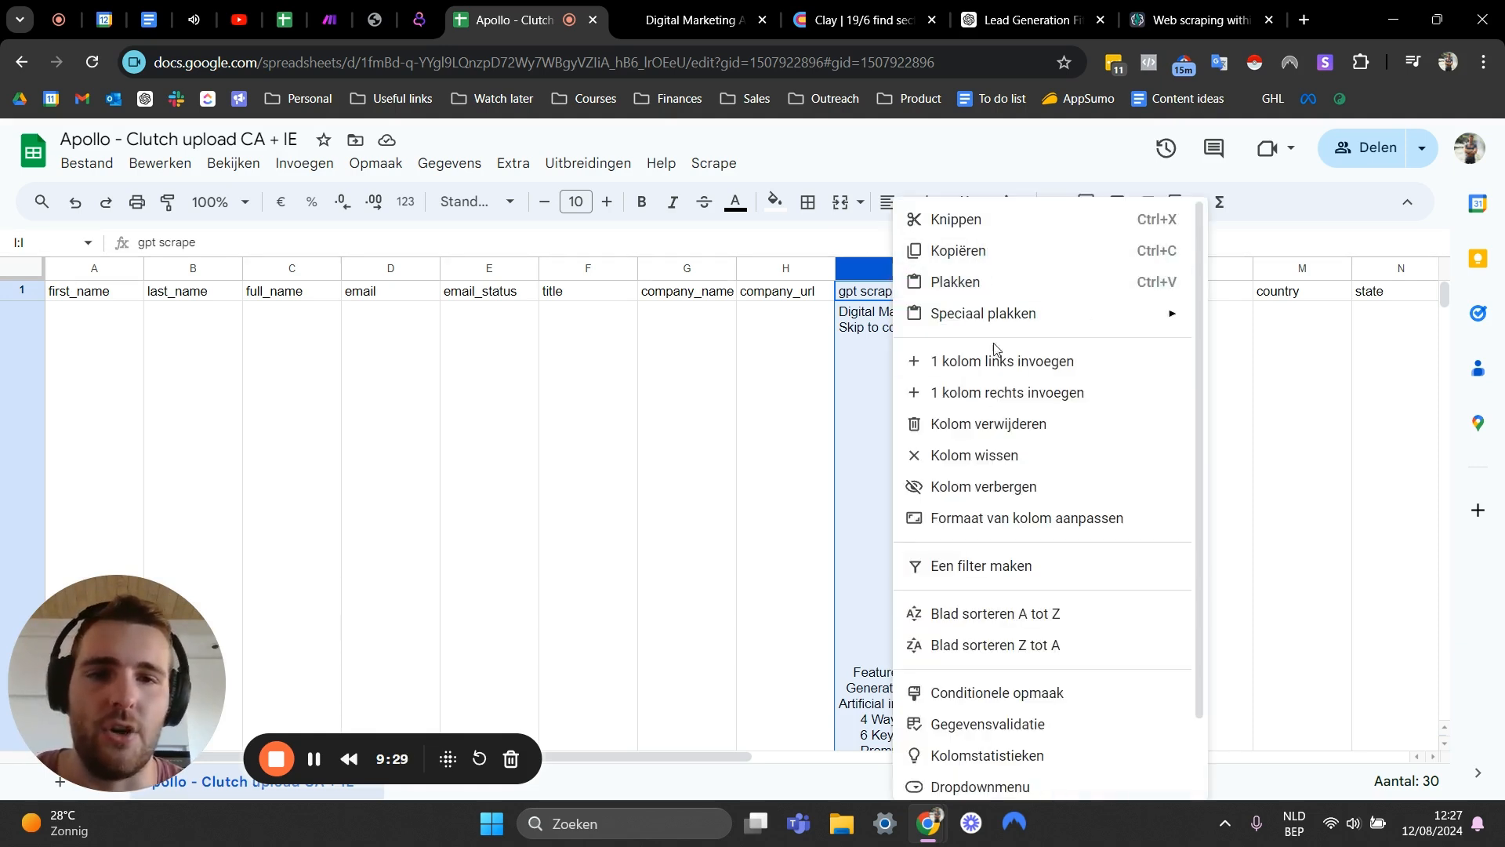
pyautogui.click(965, 392)
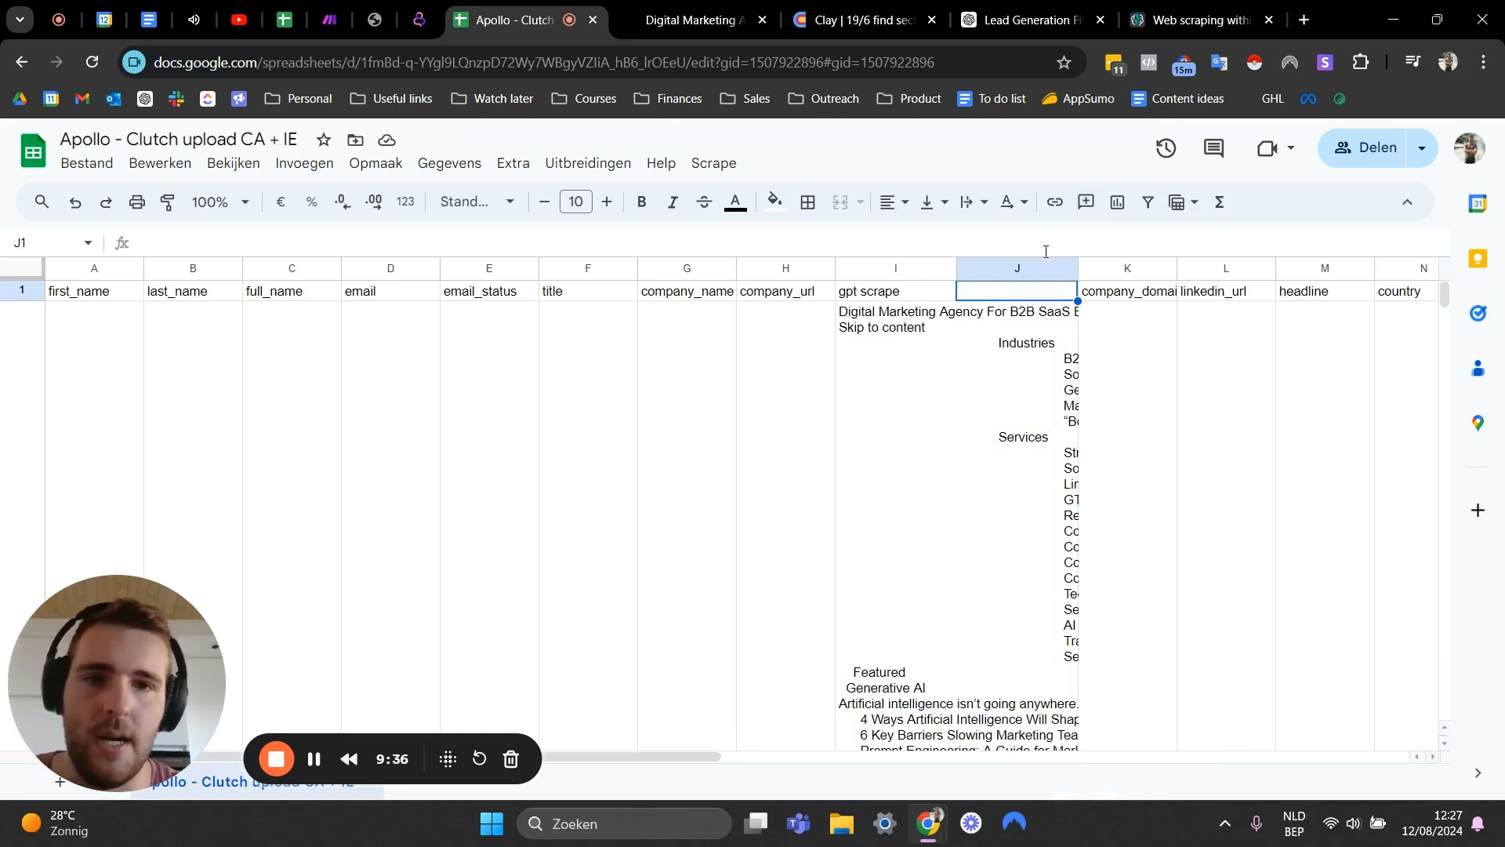
pyautogui.write('serv')
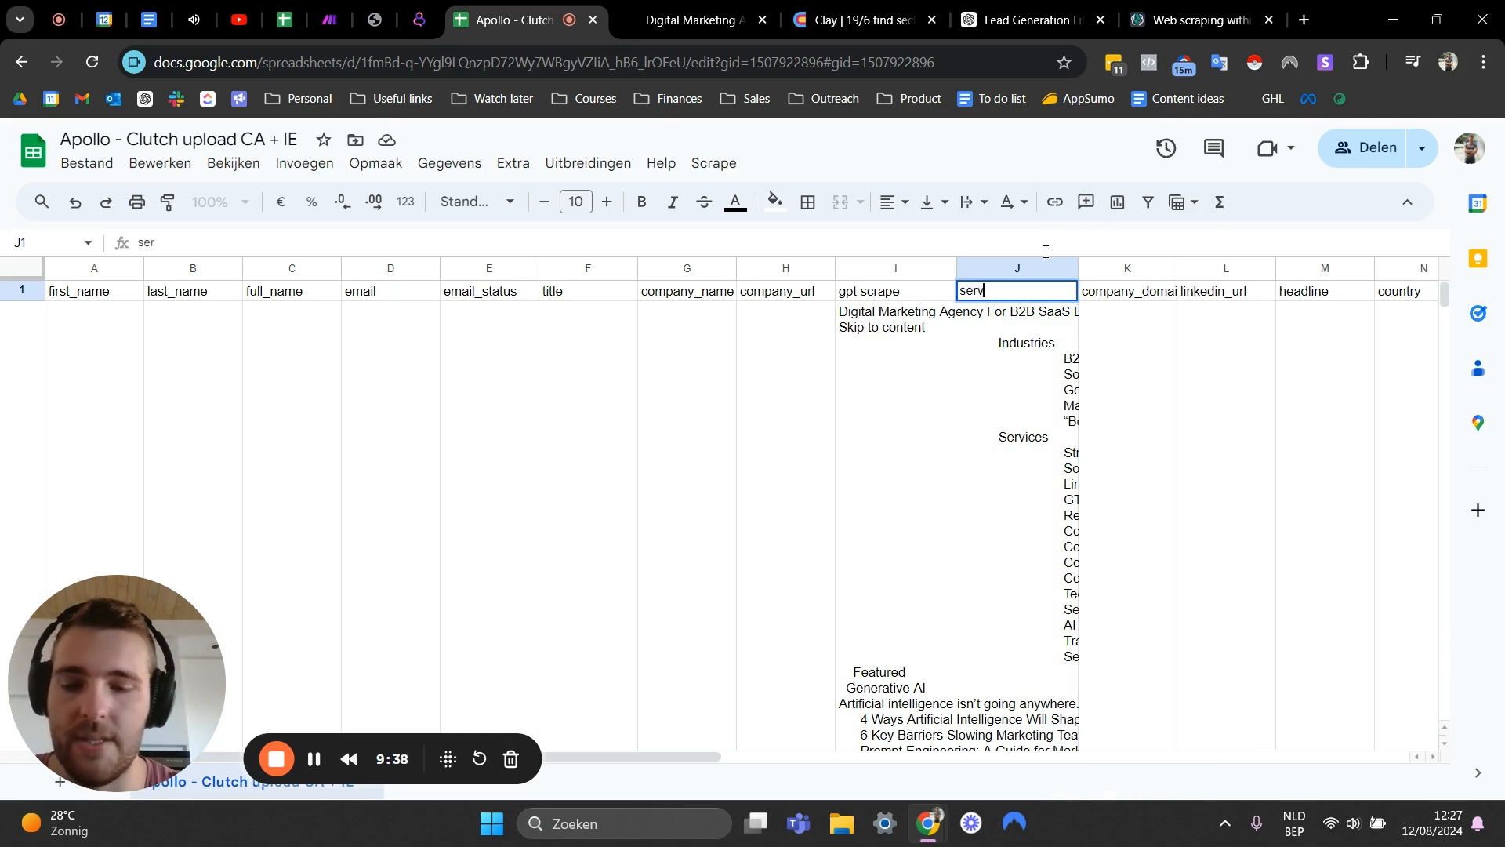
pyautogui.write('ices')
pyautogui.press('Return')
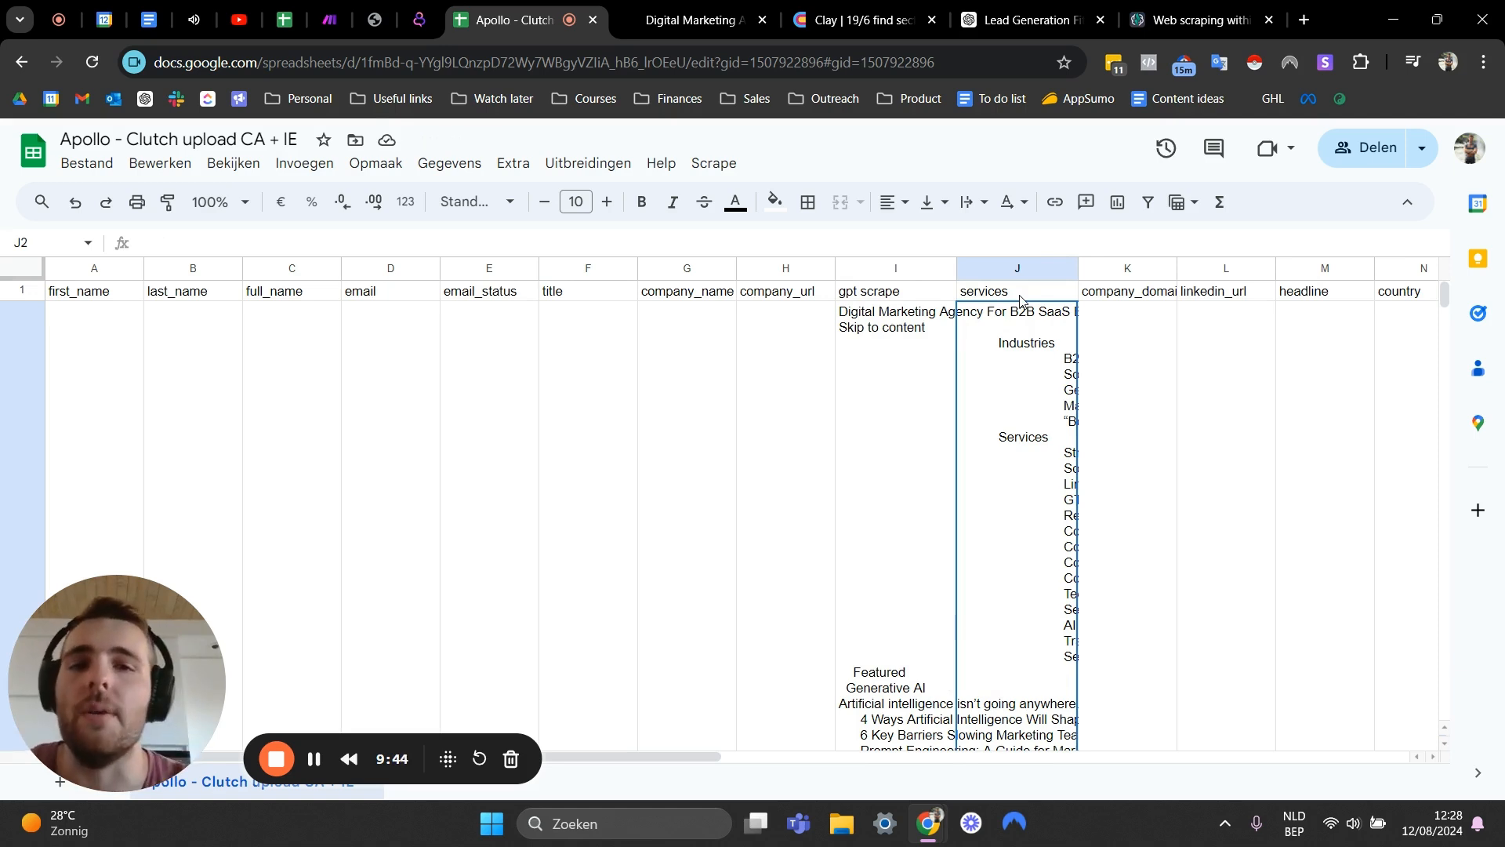
pyautogui.click(1020, 300)
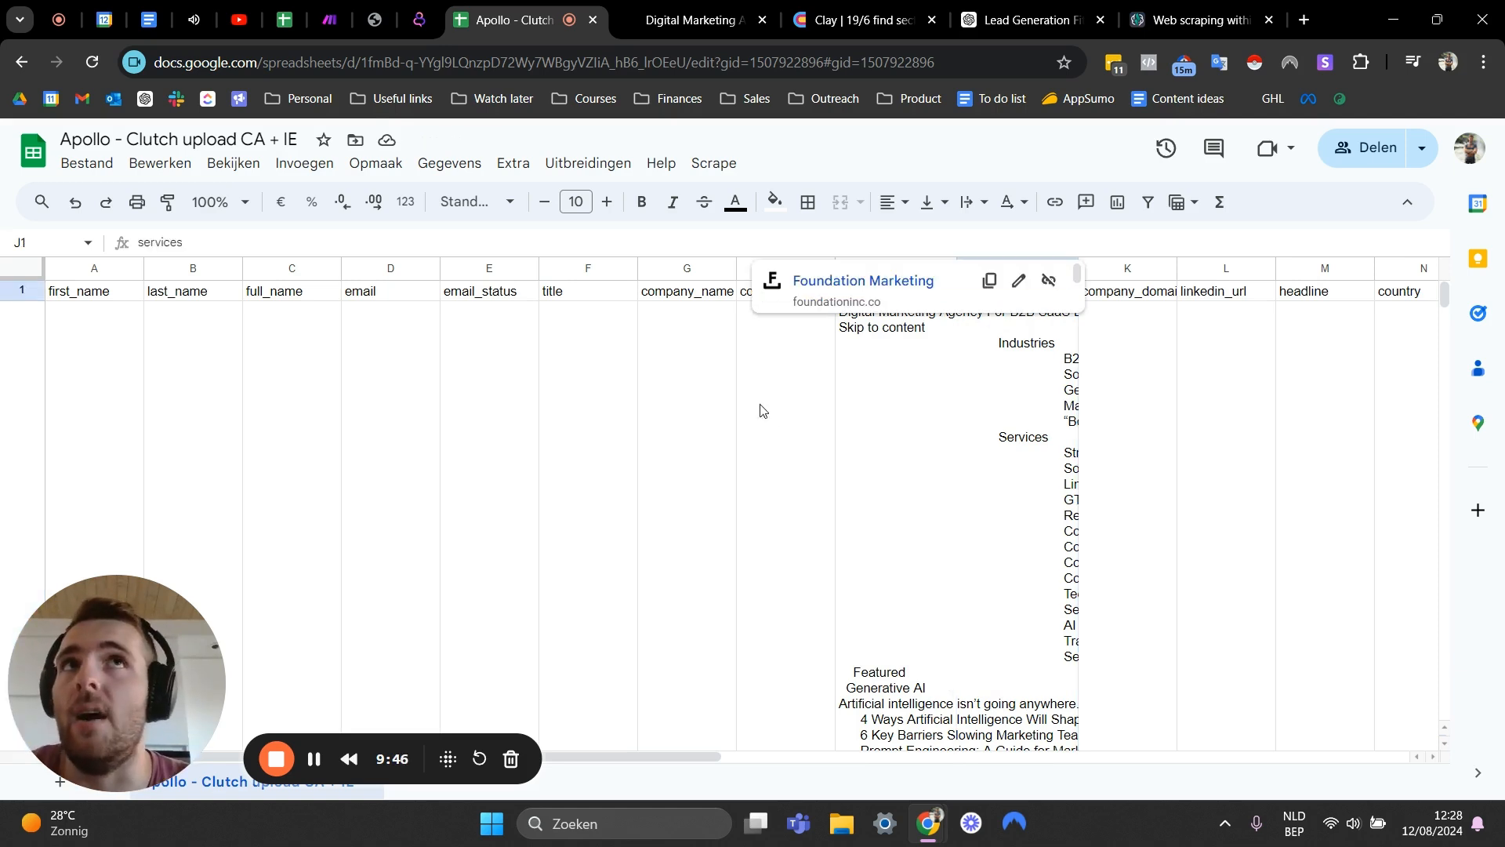
pyautogui.click(697, 431)
pyautogui.click(875, 423)
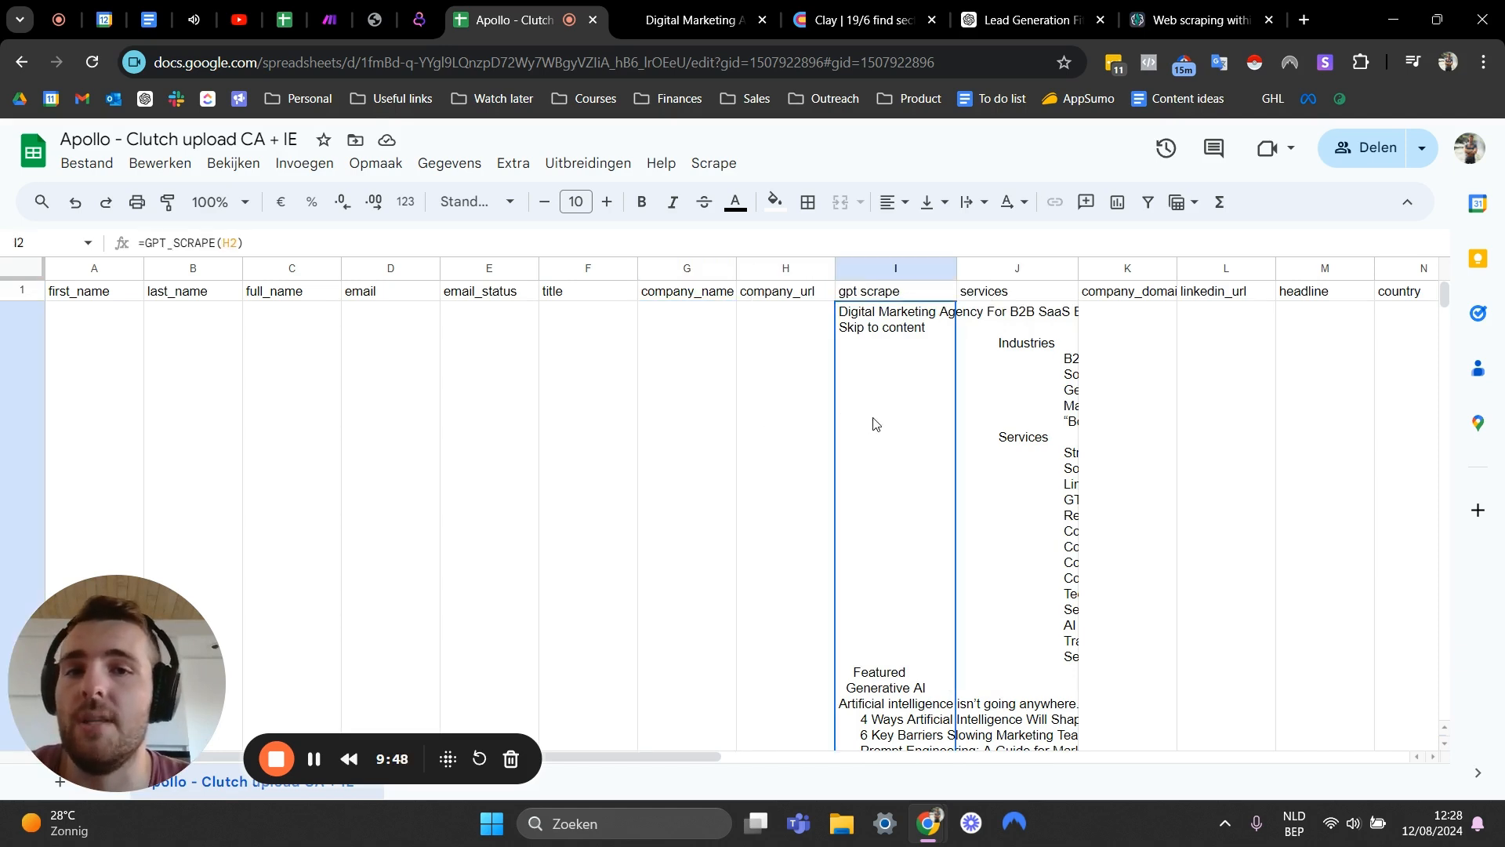
pyautogui.click(990, 396)
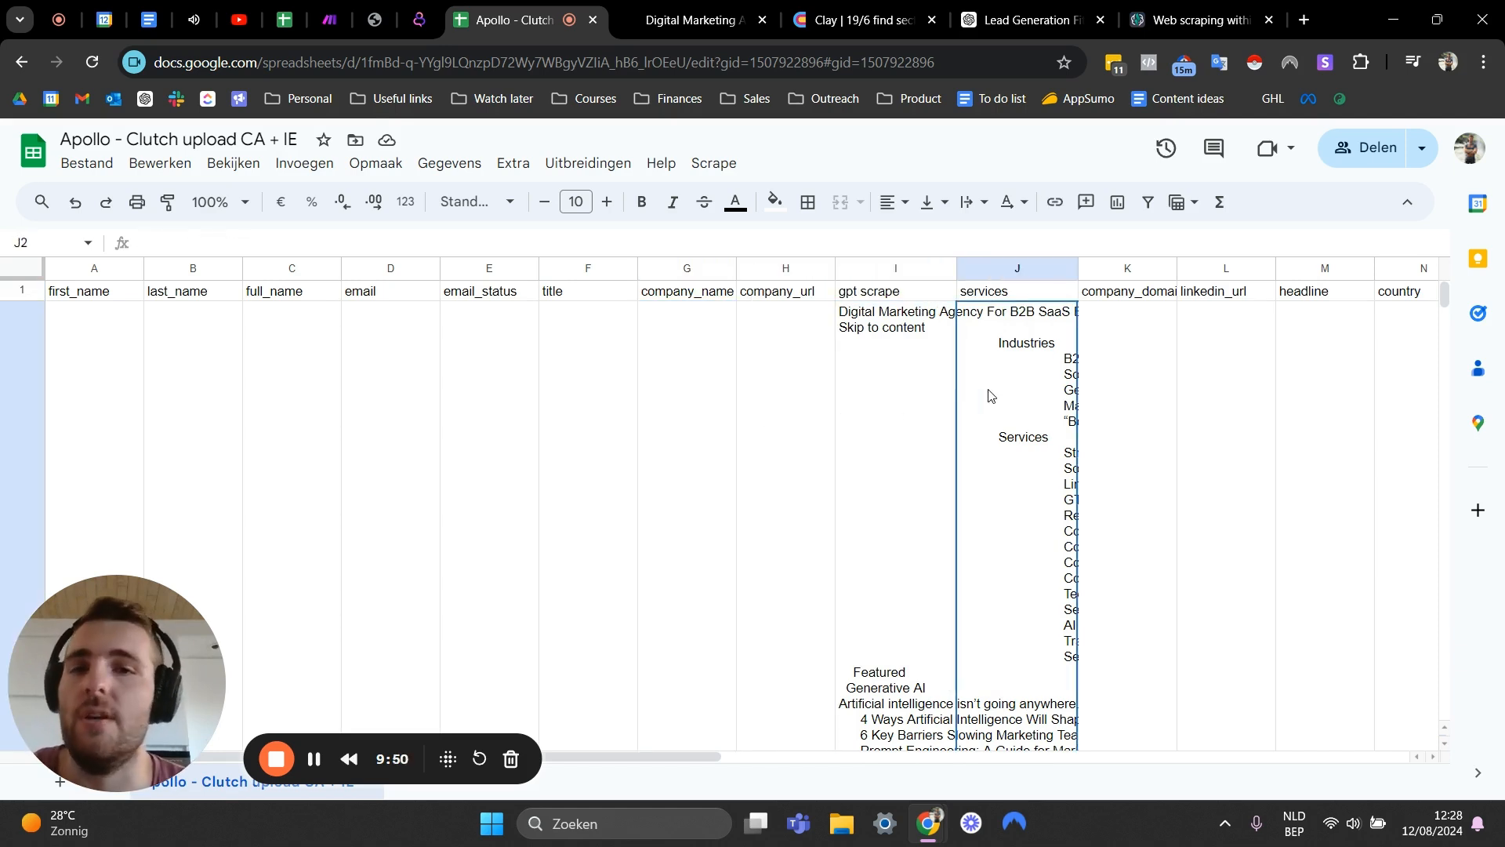
pyautogui.click(977, 295)
pyautogui.scroll(-1, 1005, 487)
pyautogui.scroll(1, 1006, 487)
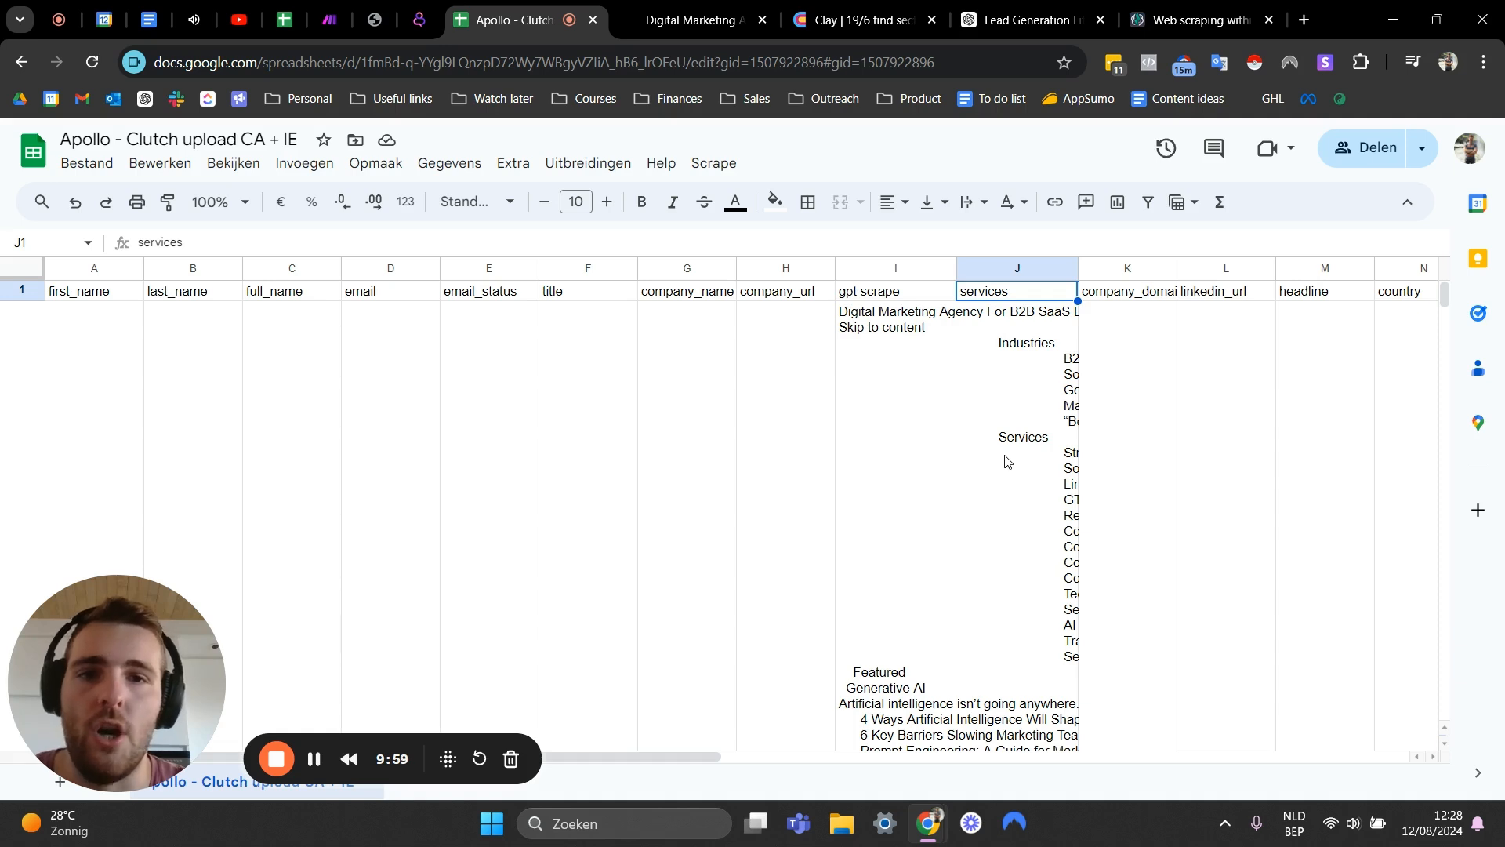
pyautogui.click(1005, 461)
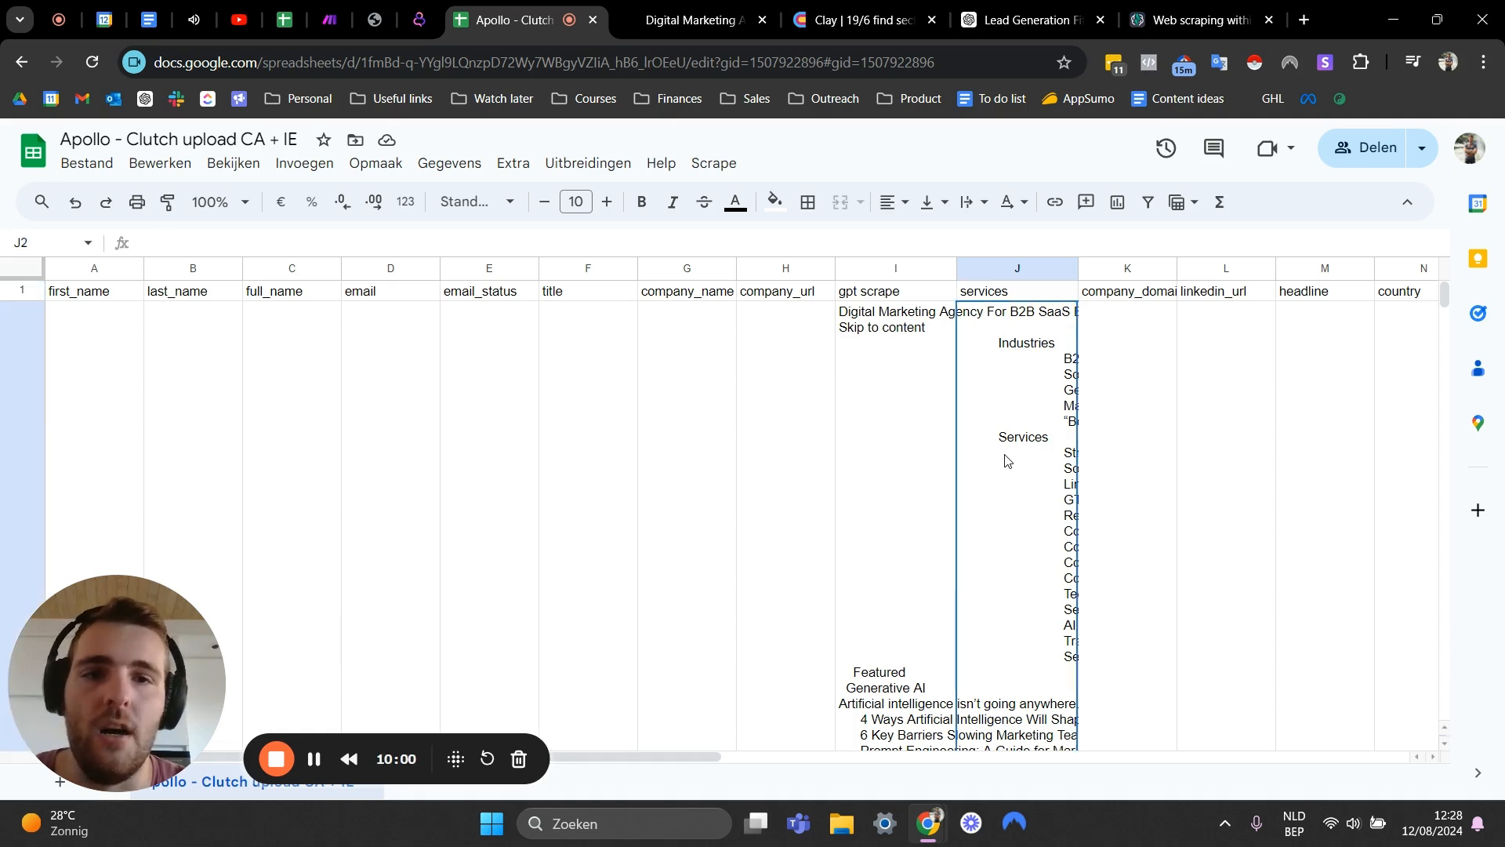
# - Open the GPT for Sheets and Docs extension sidebar and choose the Custom prompt bulk tool
pyautogui.click(571, 177)
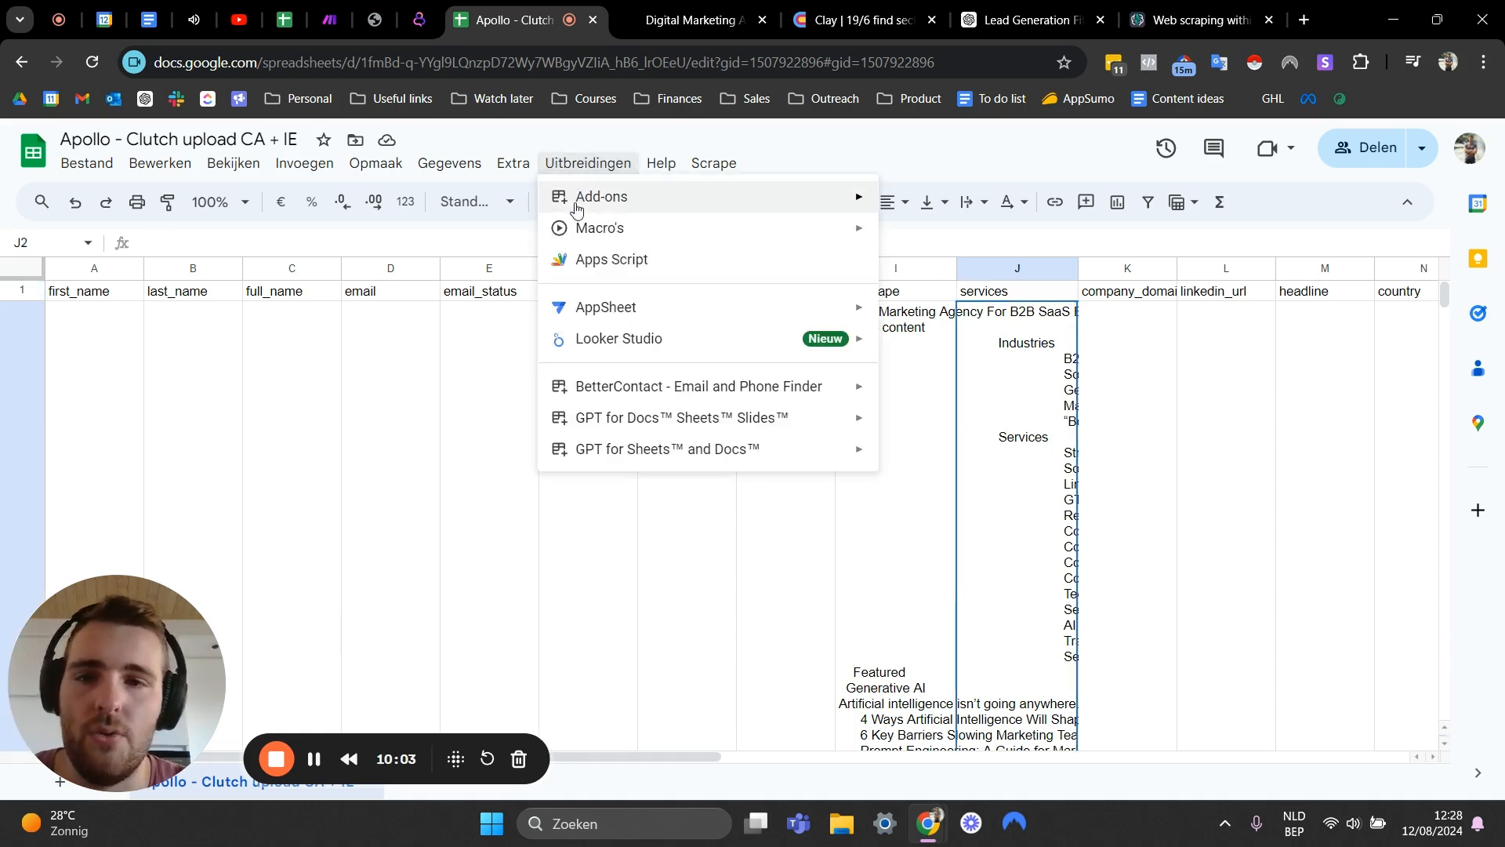
pyautogui.moveTo(665, 445)
pyautogui.click(910, 456)
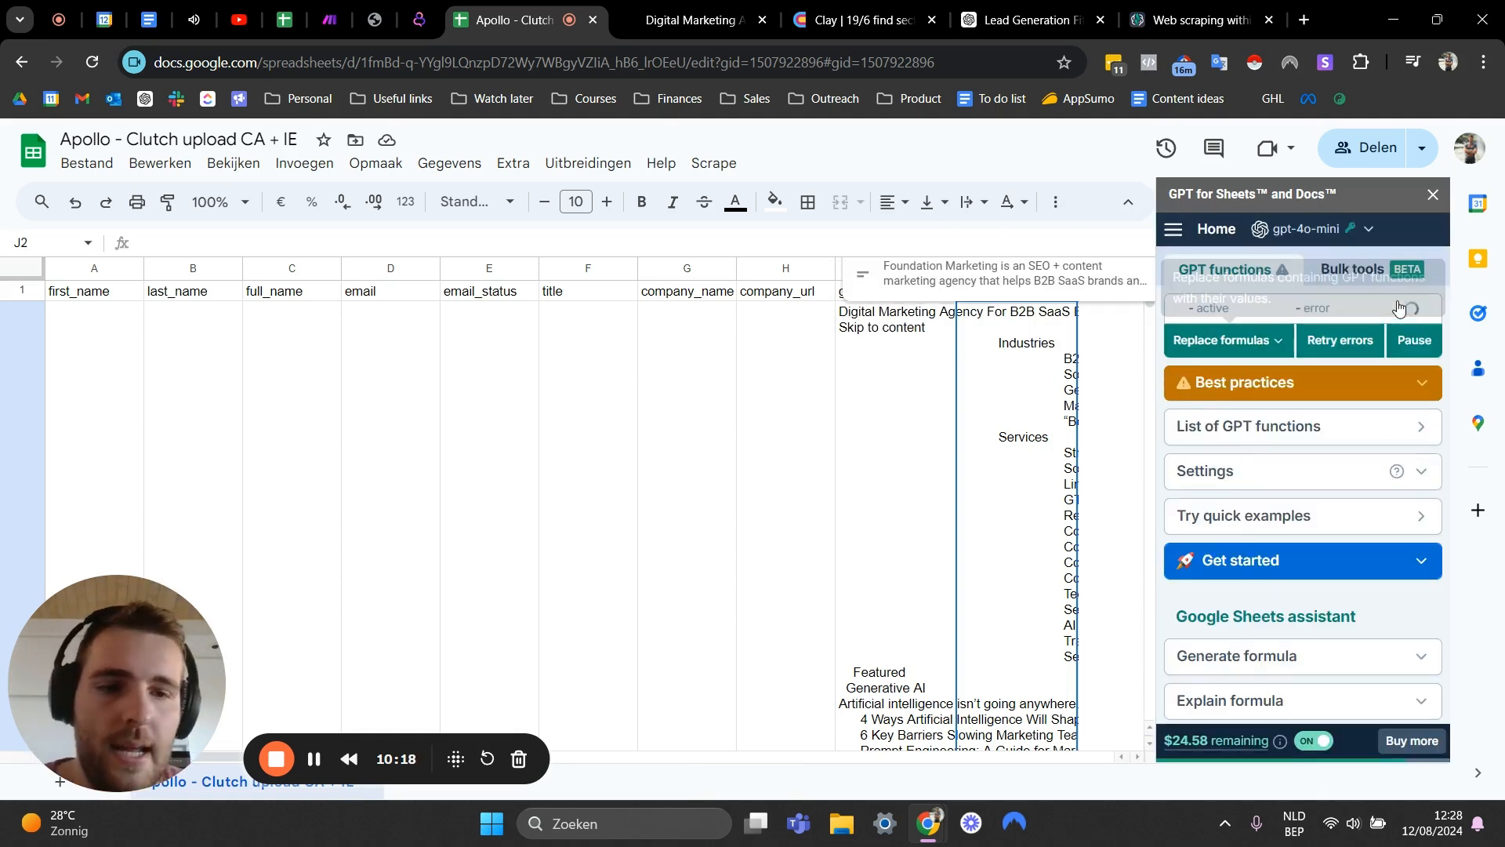
pyautogui.click(1344, 274)
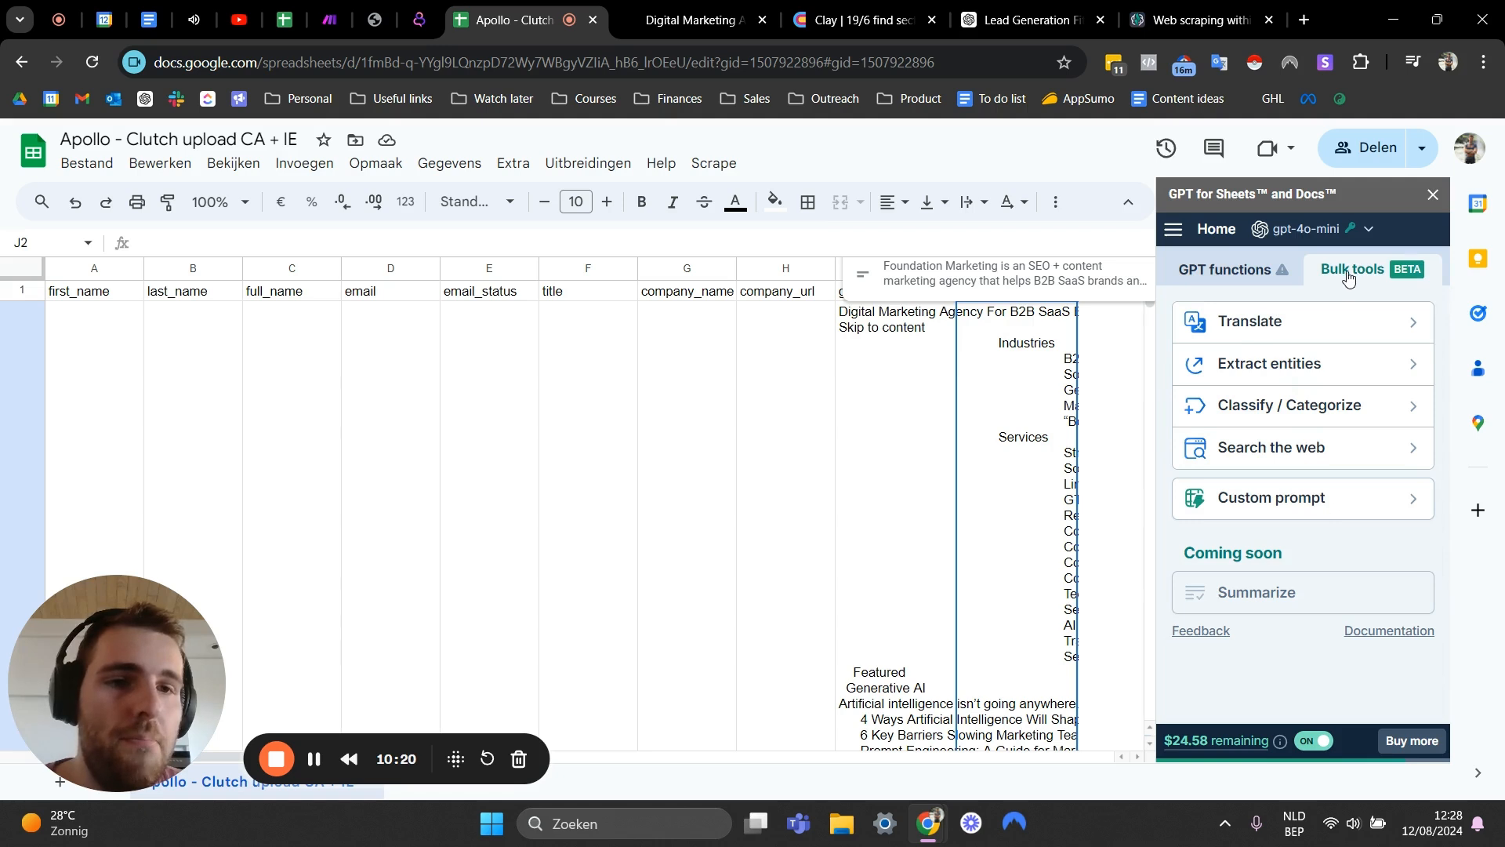
pyautogui.click(1269, 500)
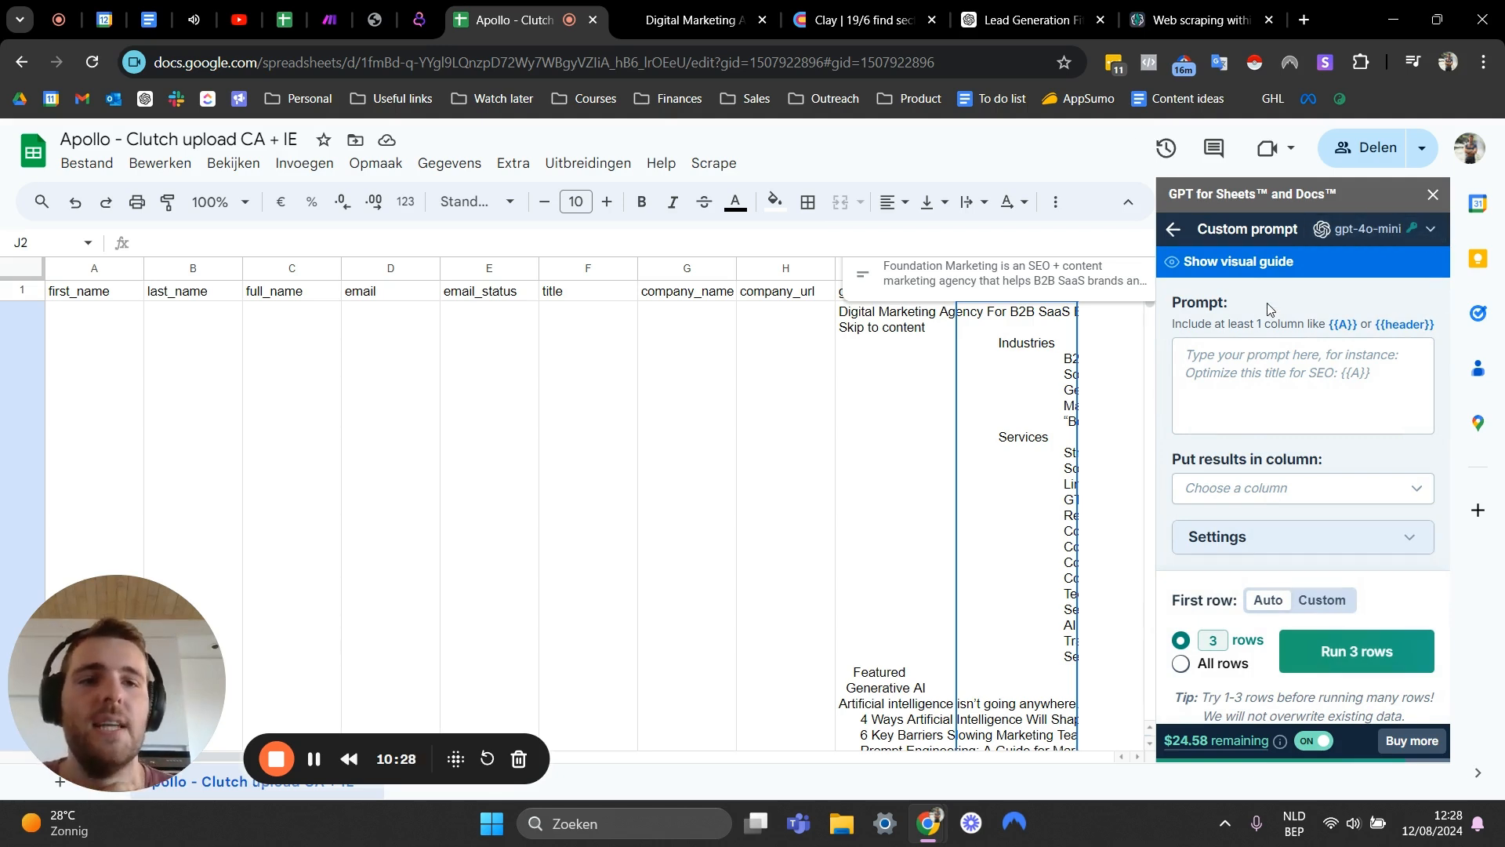
# - Examine the Custom prompt panel's prompt, result column, settings and row options
pyautogui.scroll(-1, 1275, 369)
pyautogui.moveTo(1218, 749)
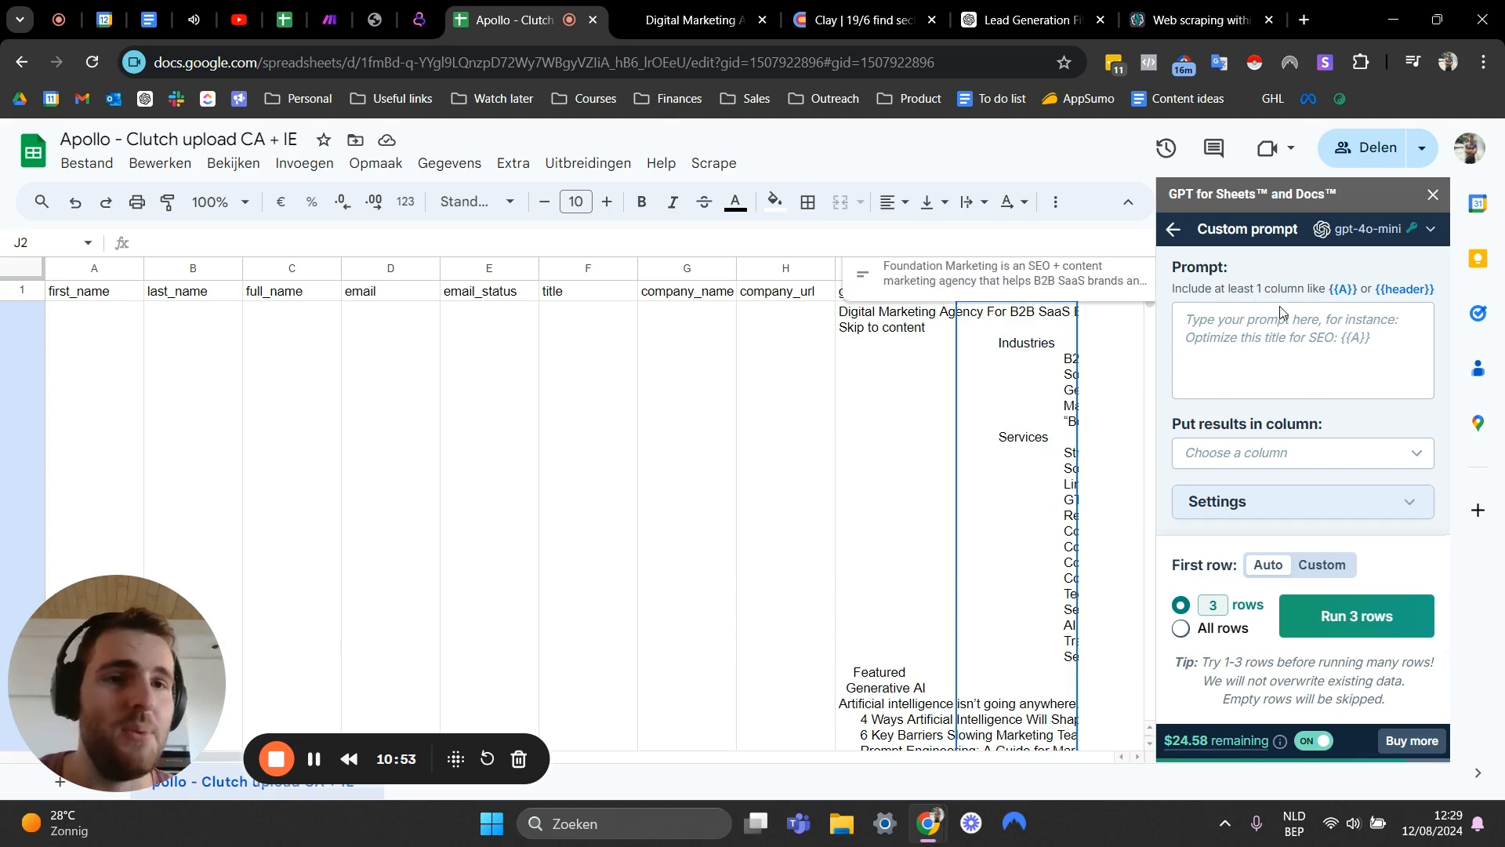
pyautogui.moveTo(1185, 751)
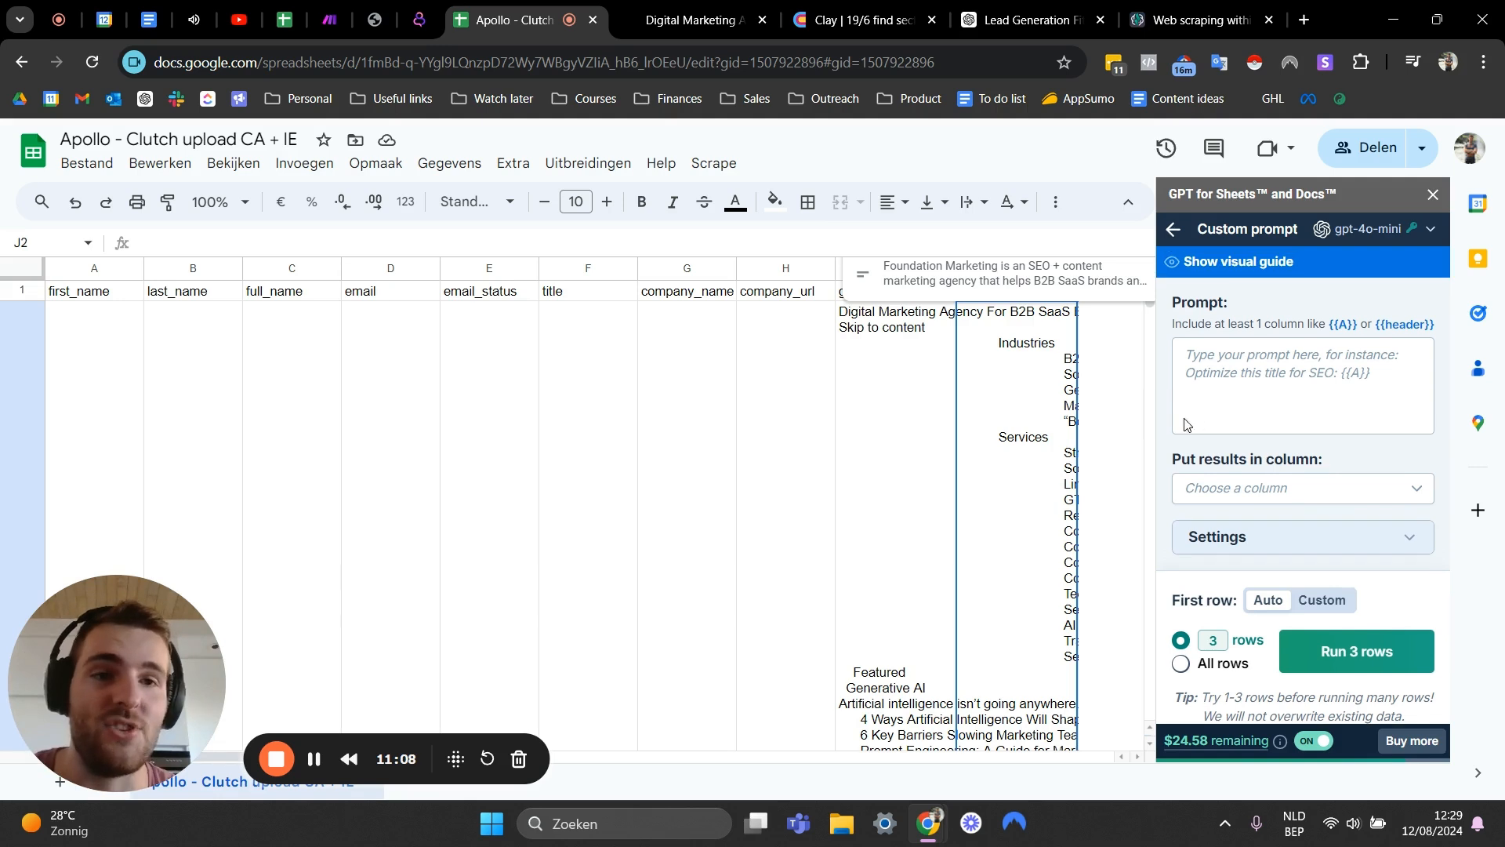
pyautogui.scroll(-1, 1230, 426)
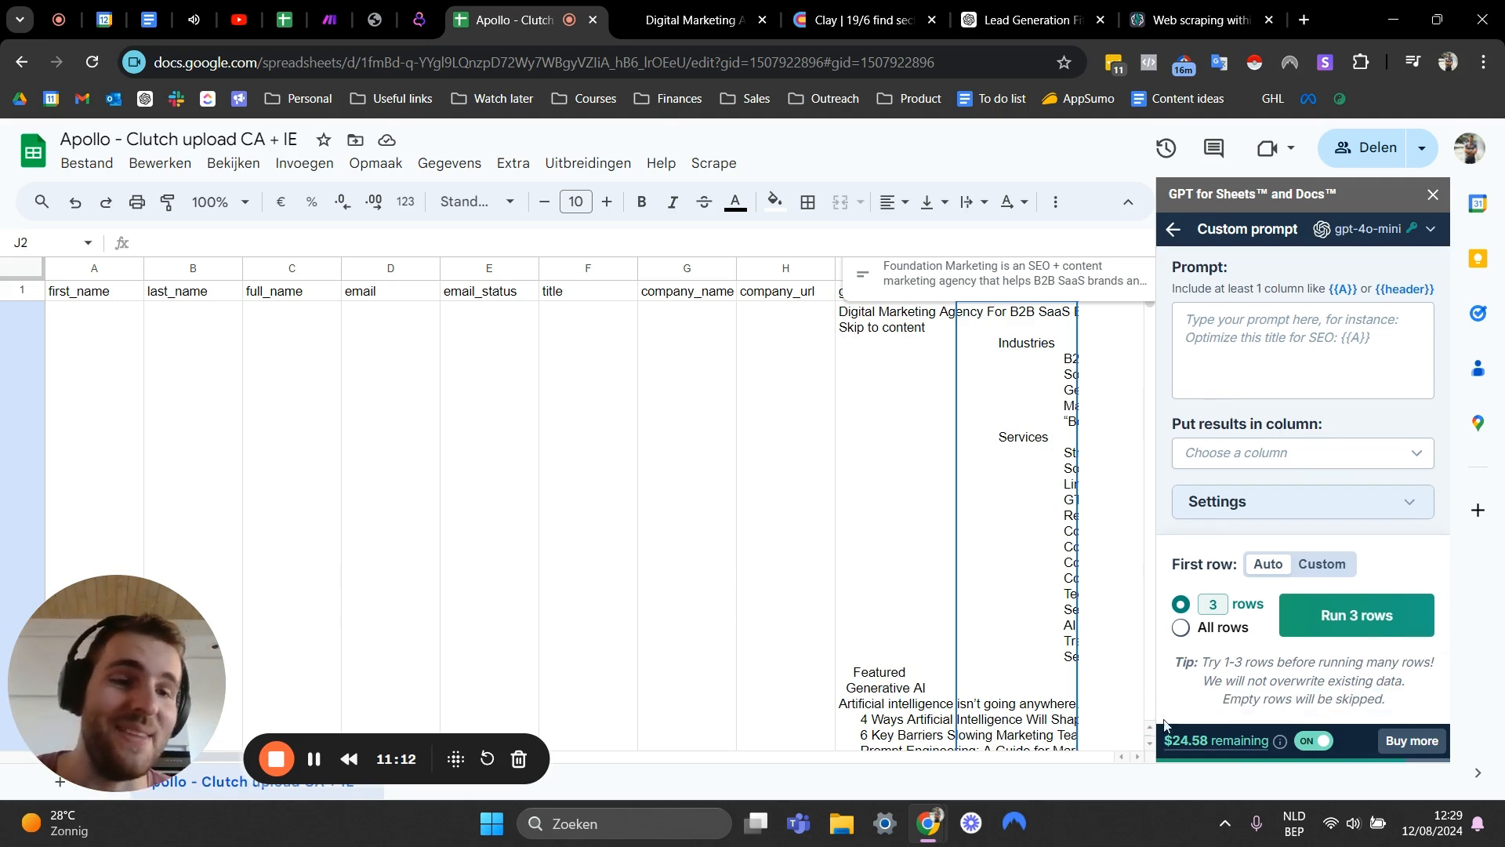
pyautogui.scroll(1, 1322, 441)
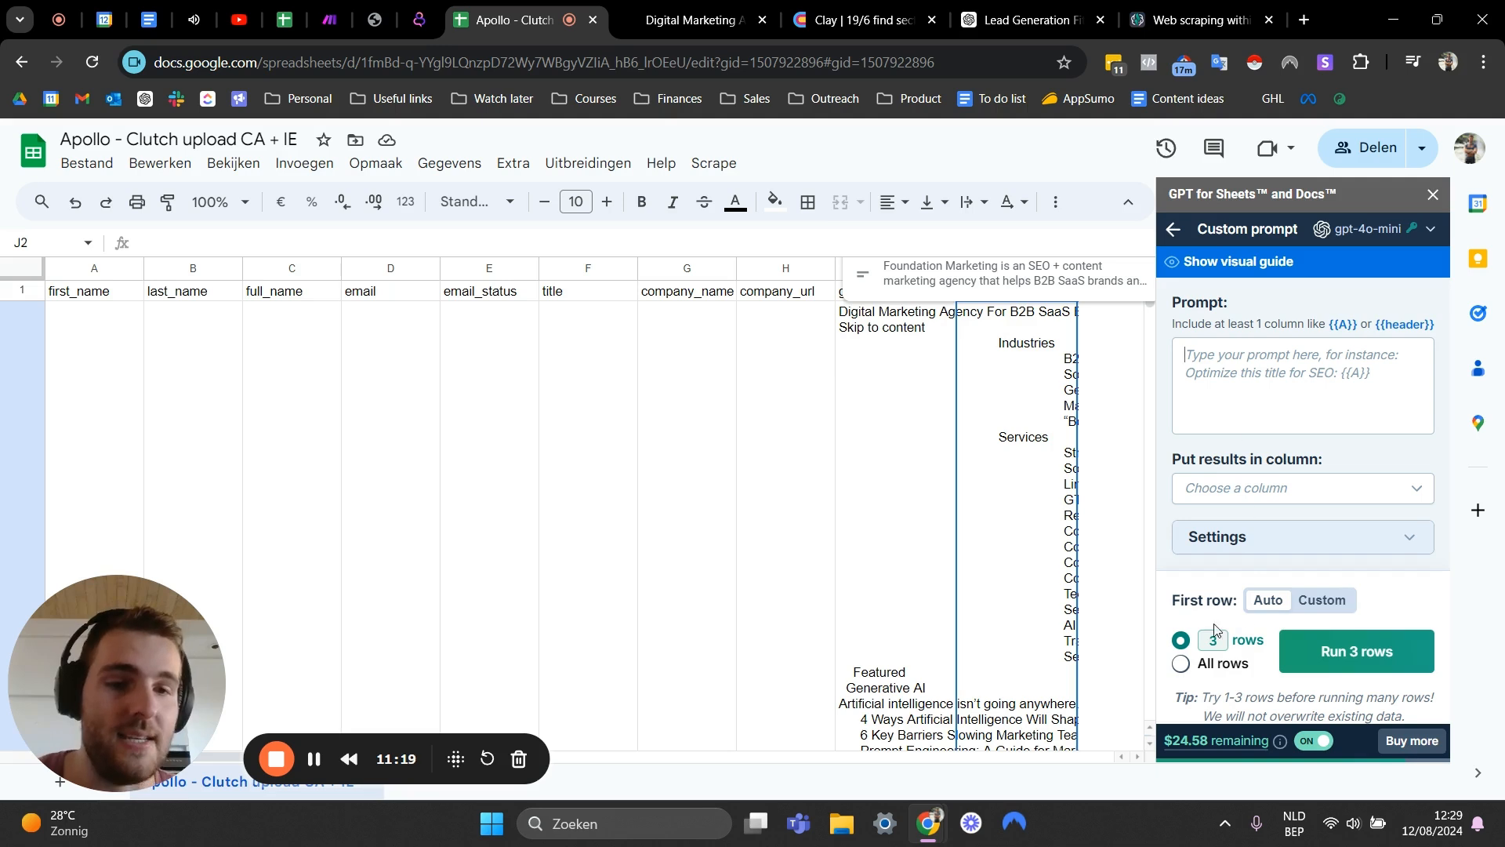
pyautogui.scroll(-1, 1211, 671)
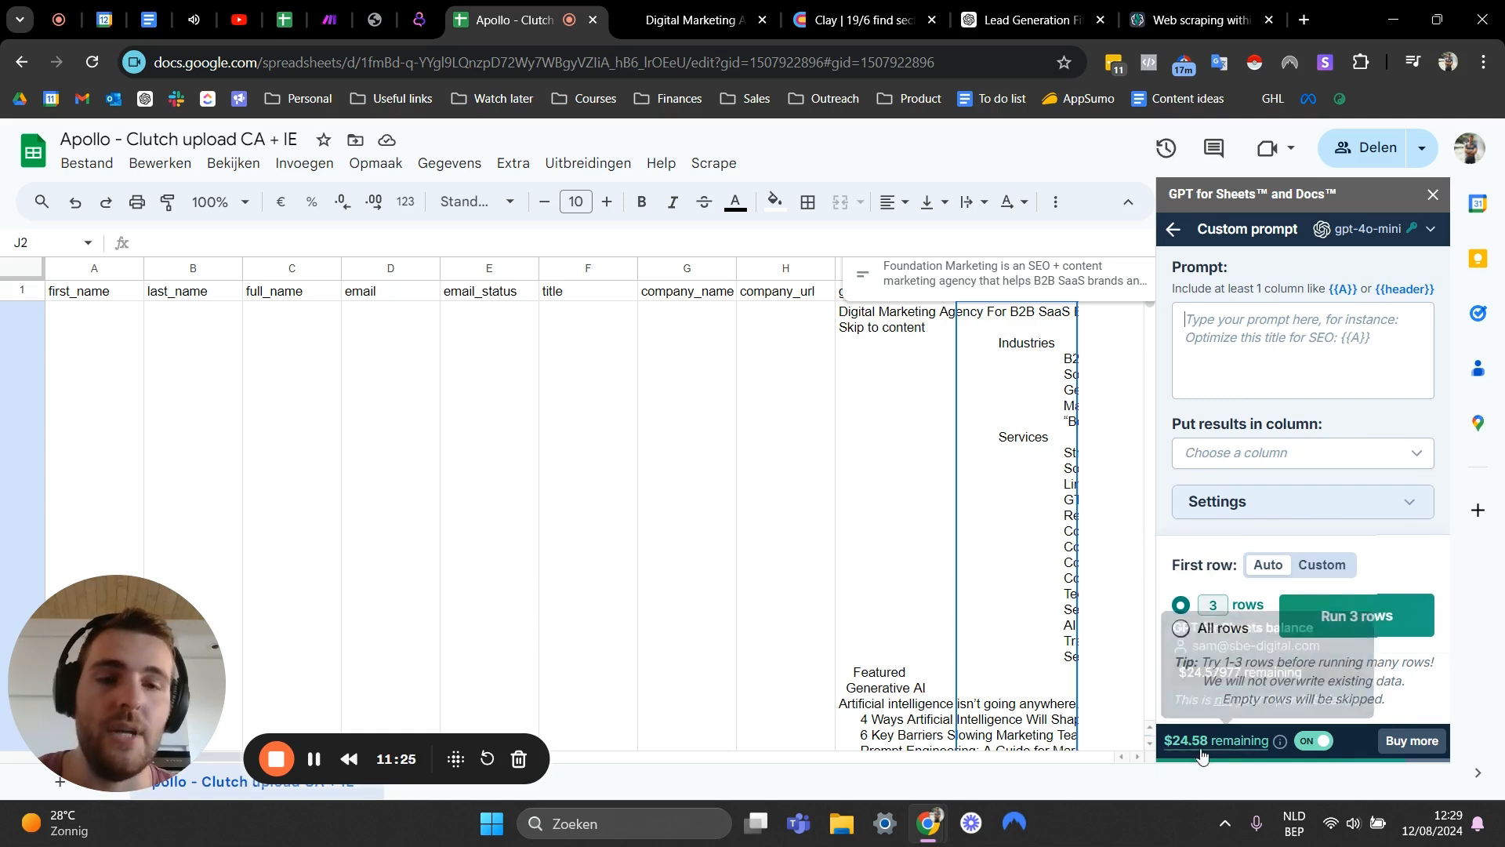
pyautogui.scroll(1, 1208, 277)
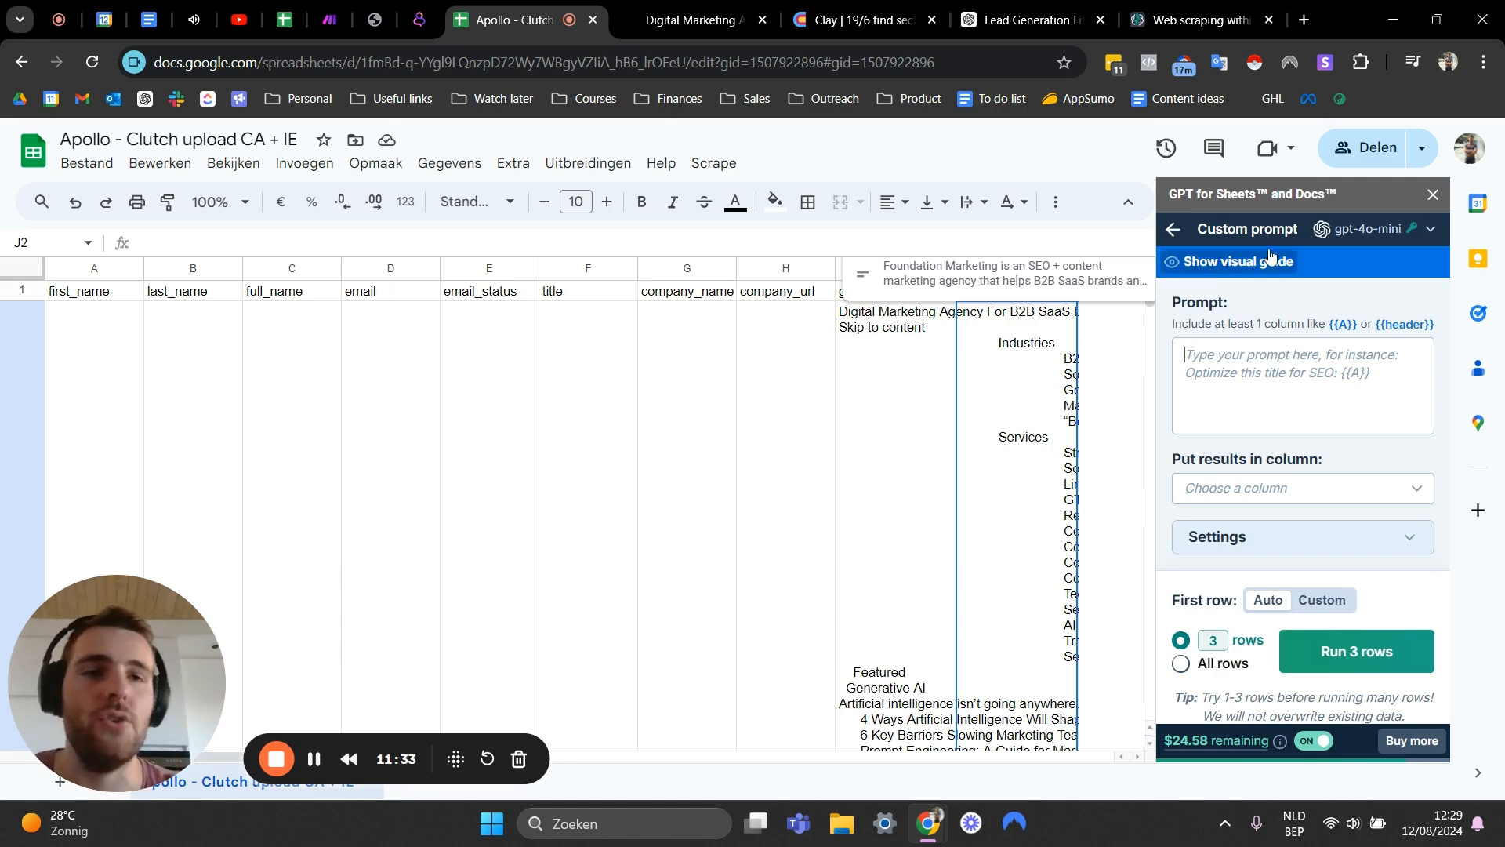
# - Examine the list of available GPT models in the extension's model selector
pyautogui.click(1426, 234)
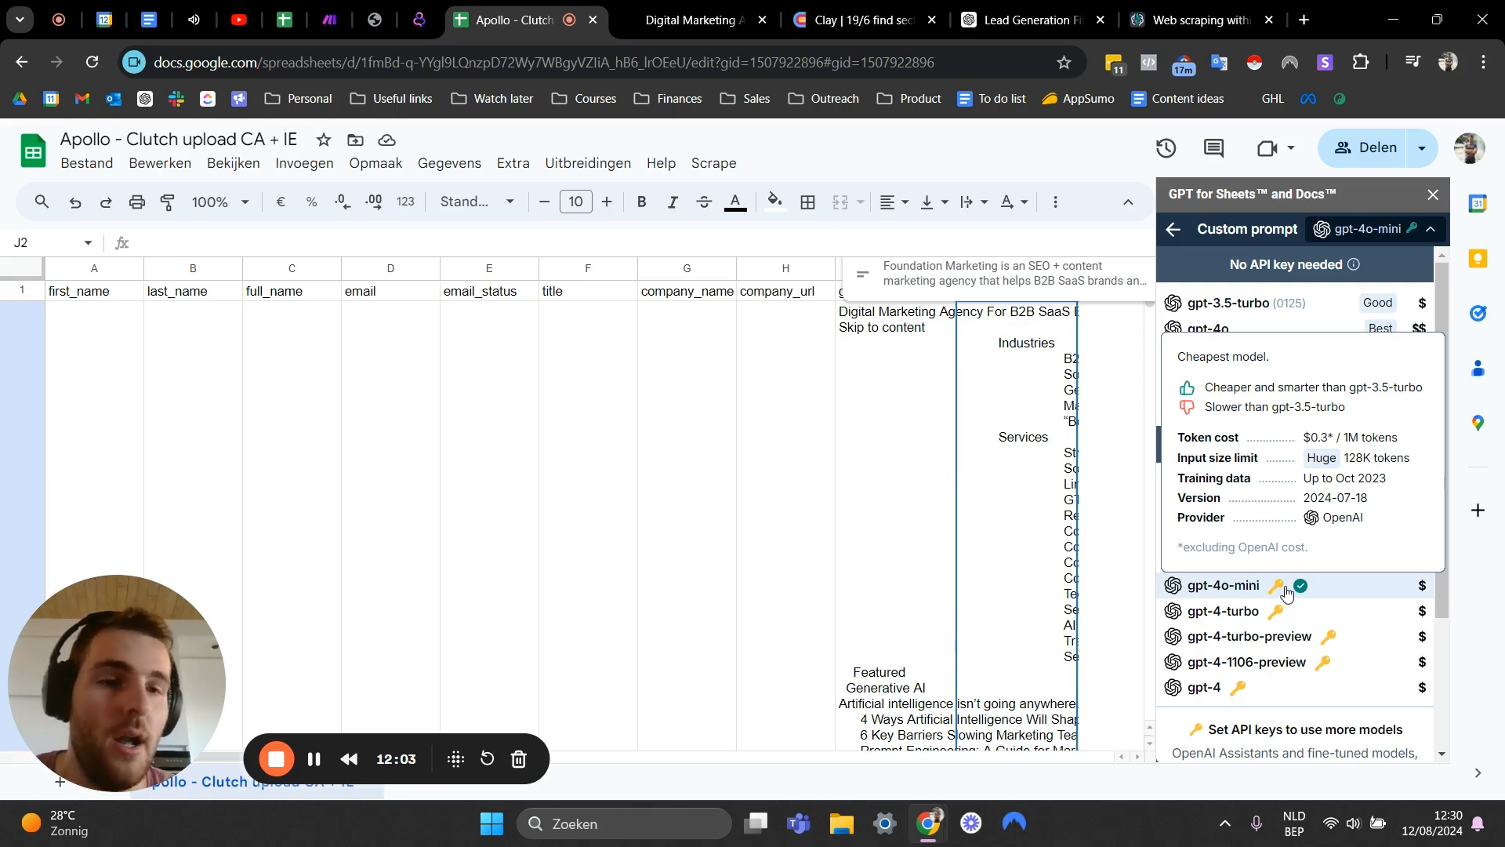
pyautogui.click(1172, 229)
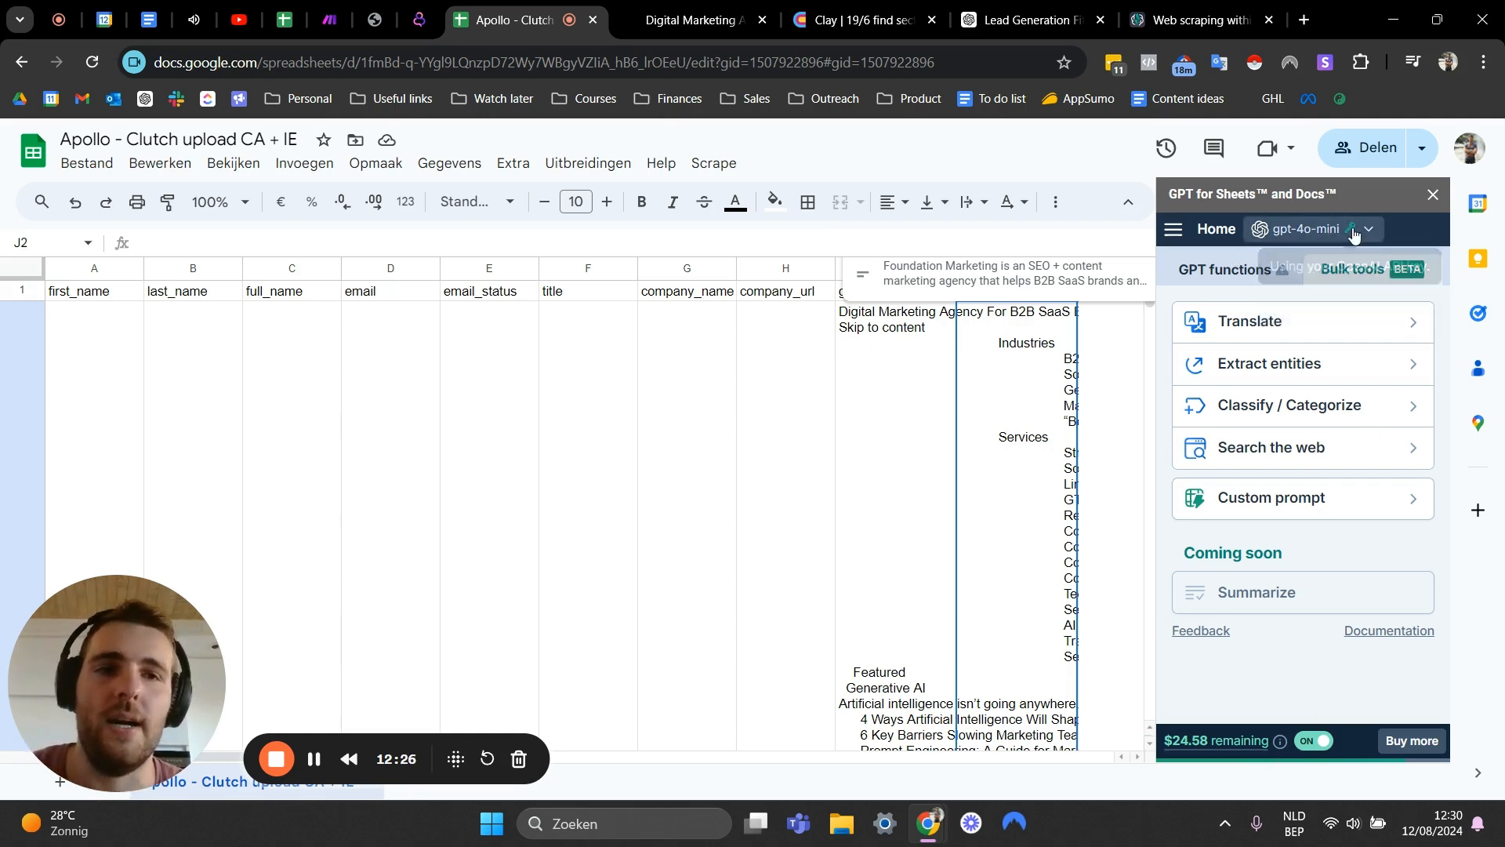
pyautogui.click(1307, 229)
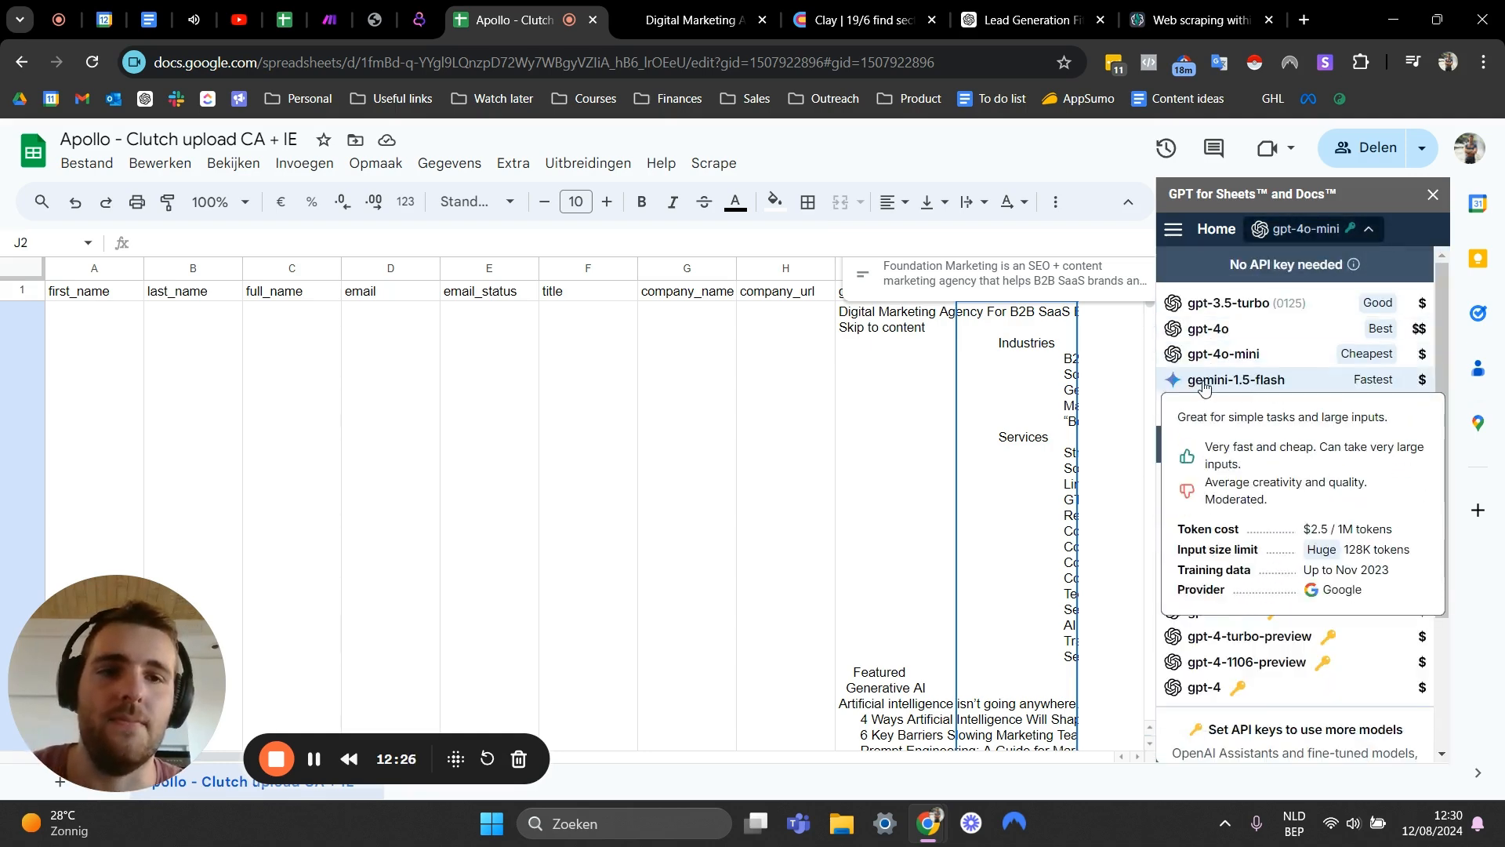
pyautogui.click(1174, 229)
pyautogui.click(1419, 249)
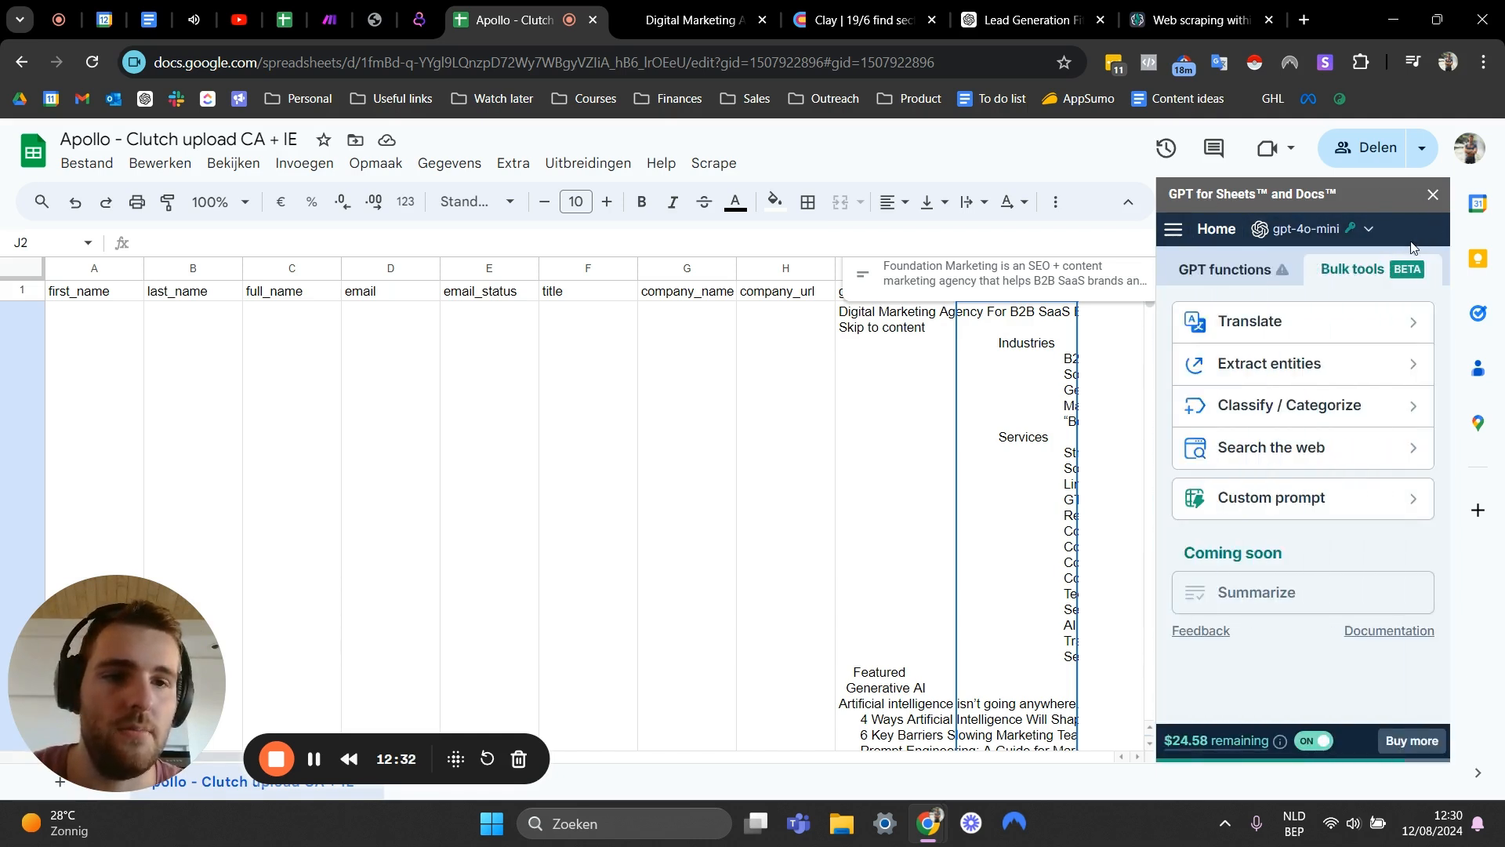
# - Open the Custom prompt tool and draft a first prompt about determining the company's services, then erase it
pyautogui.click(1253, 505)
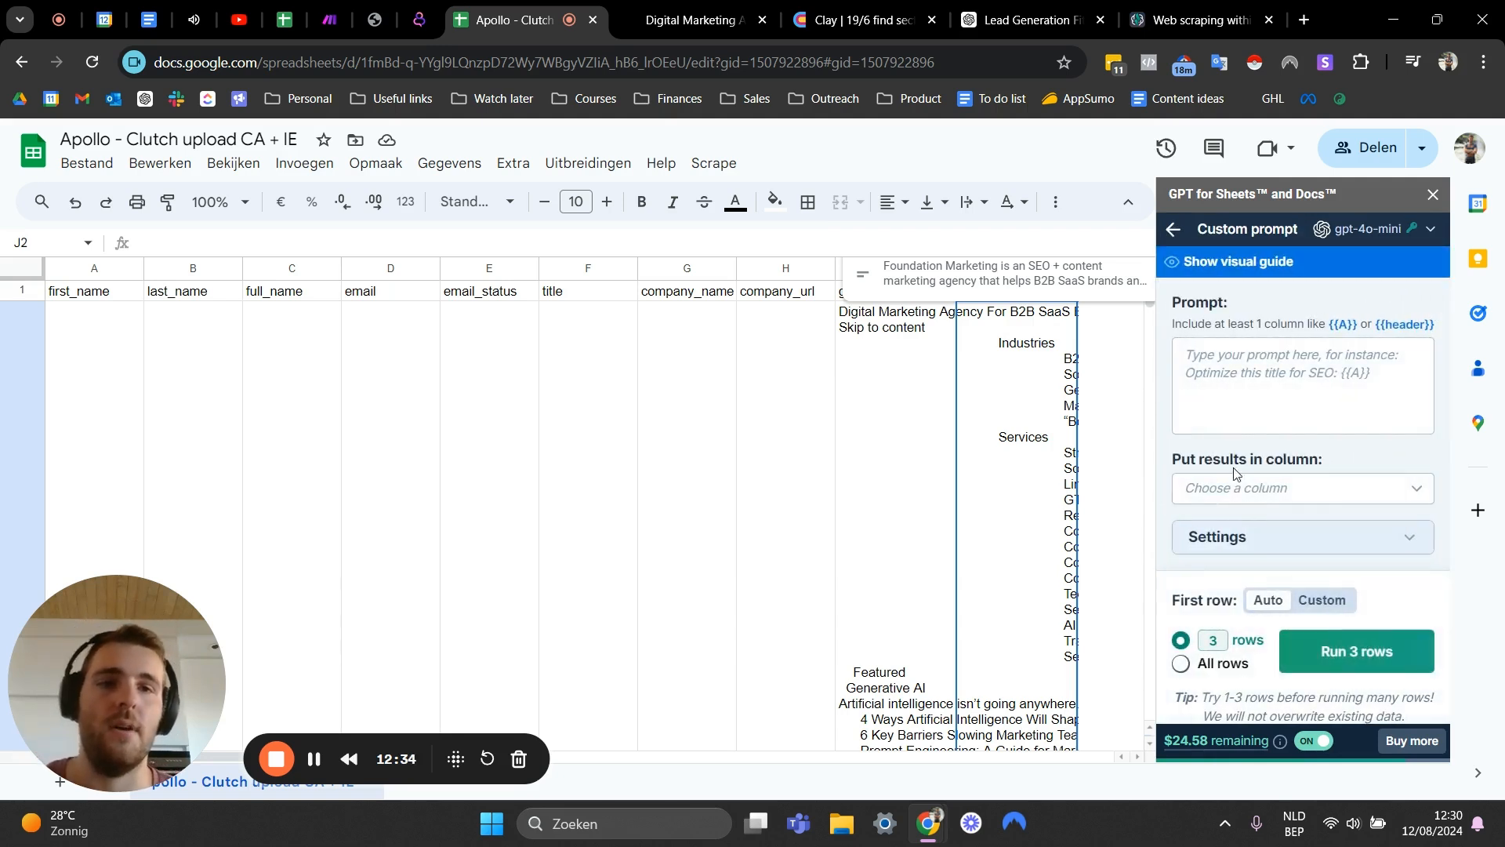
pyautogui.click(1215, 373)
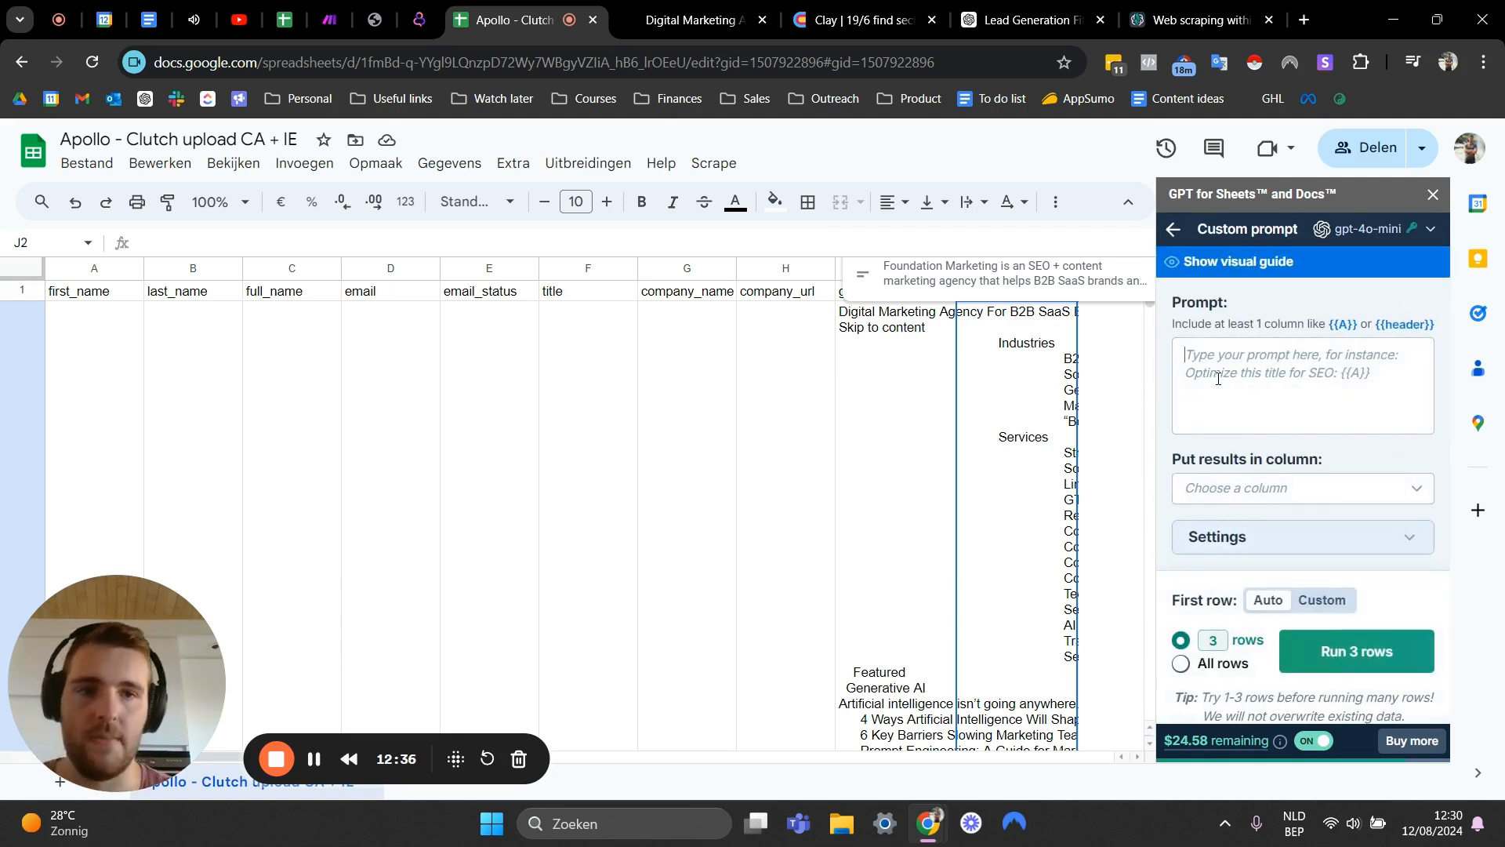
pyautogui.write('I want y')
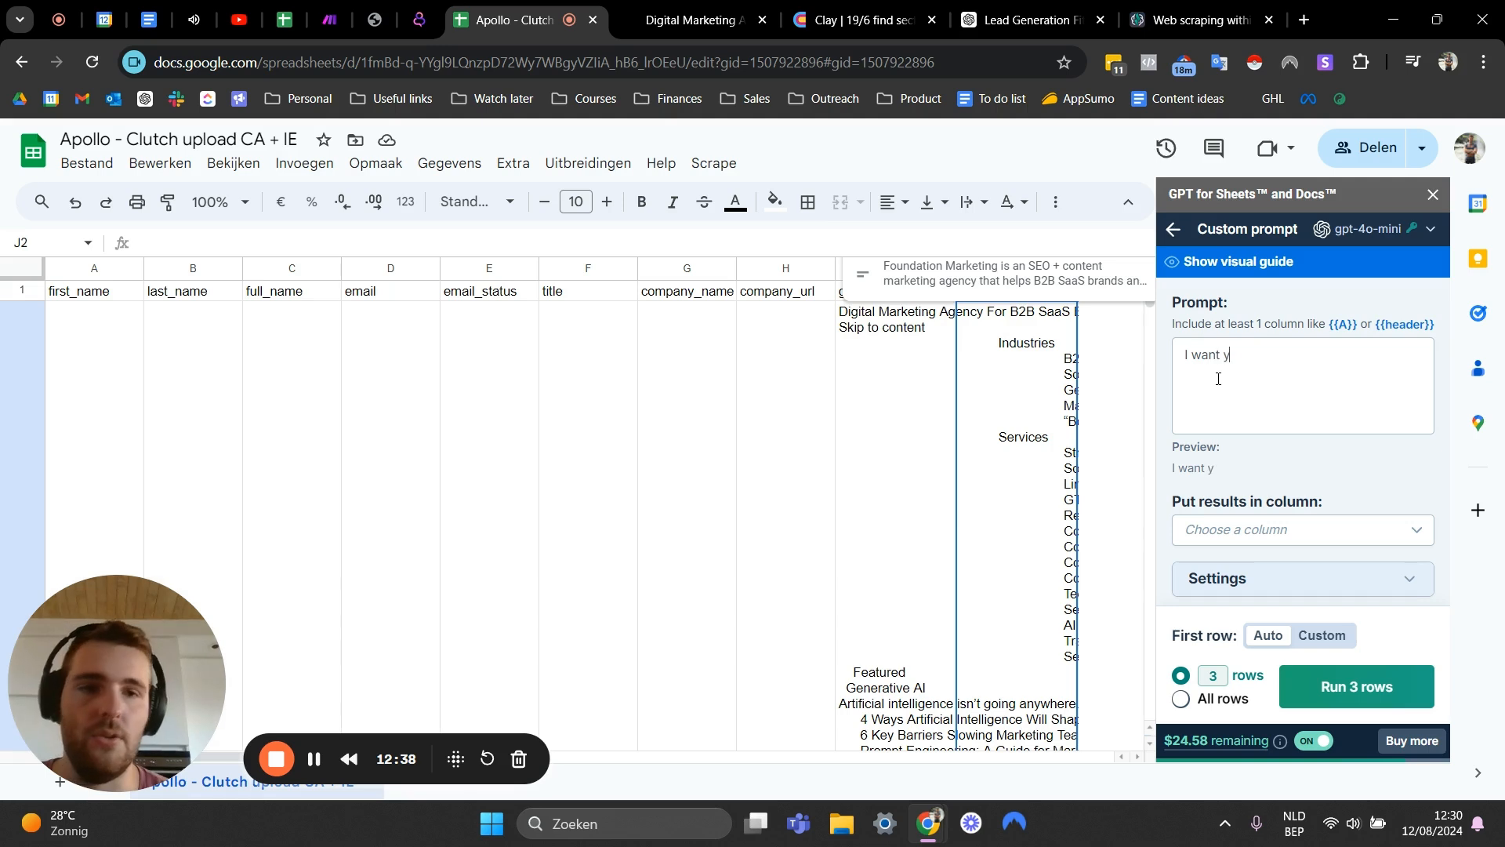
pyautogui.write('ou to determi')
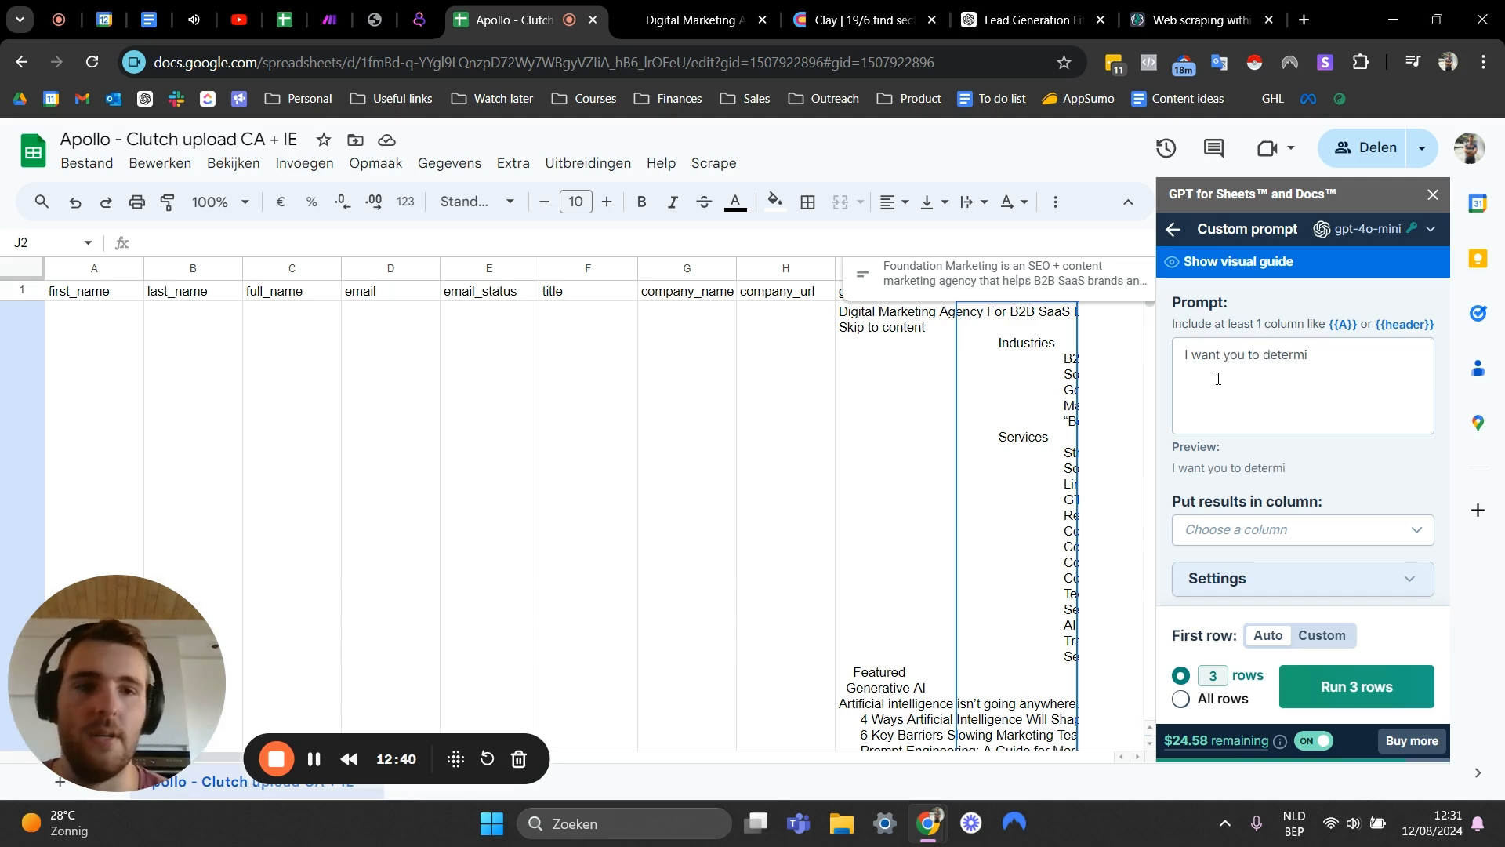
pyautogui.write('ne what servi')
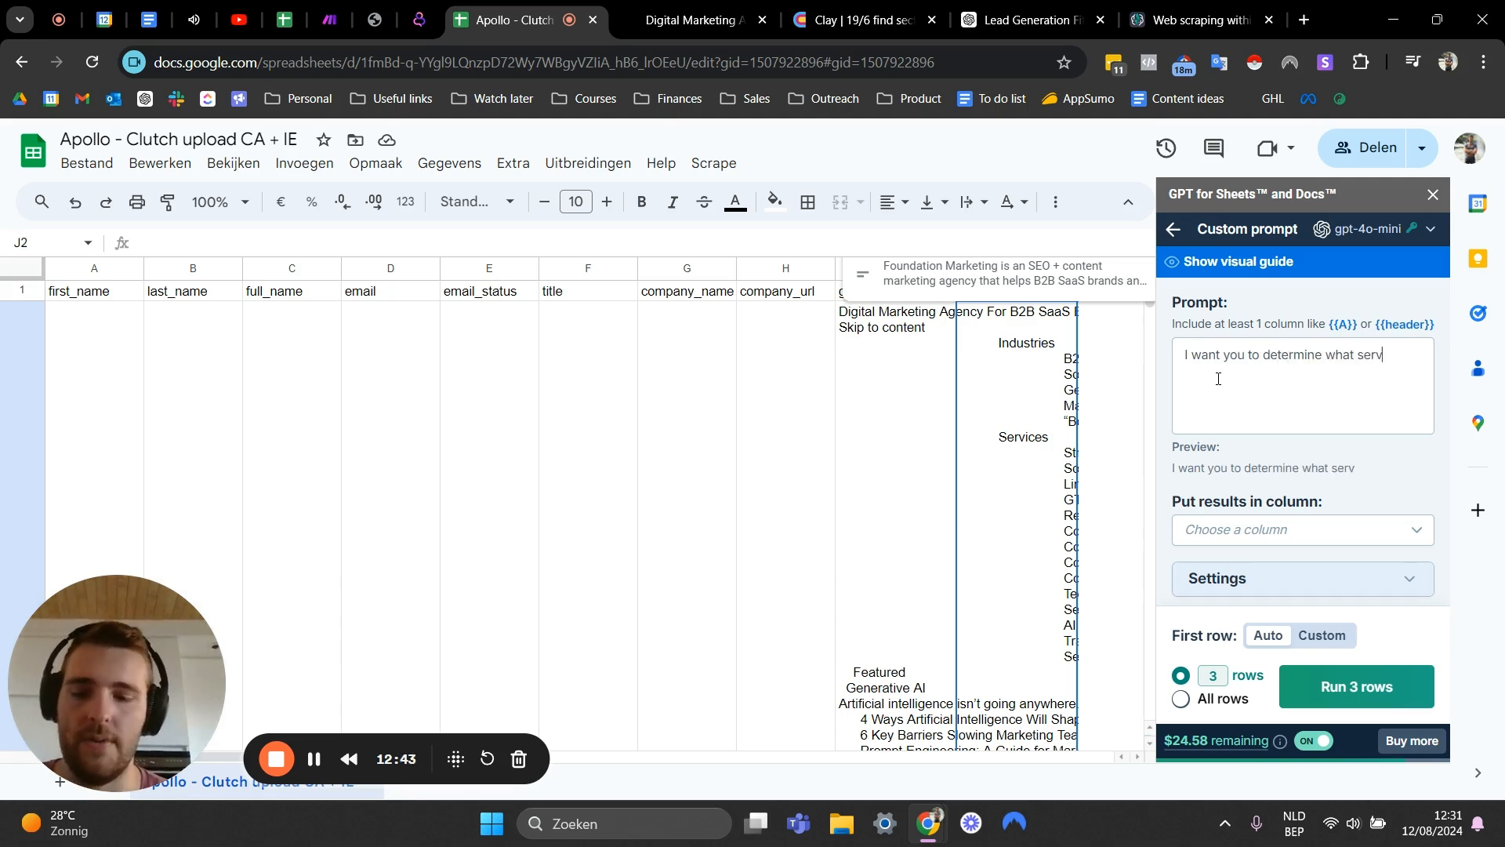
pyautogui.press('BackSpace')
pyautogui.press('BackSpace')
pyautogui.press('BackSpace')
pyautogui.press('BackSpace')
pyautogui.press('BackSpace')
pyautogui.press('BackSpace')
pyautogui.press('BackSpace')
pyautogui.press('BackSpace')
pyautogui.press('BackSpace')
pyautogui.press('BackSpace')
pyautogui.press('BackSpace')
pyautogui.press('BackSpace')
pyautogui.press('BackSpace')
pyautogui.press('BackSpace')
pyautogui.press('BackSpace')
pyautogui.press('BackSpace')
pyautogui.press('BackSpace')
pyautogui.press('BackSpace')
pyautogui.press('BackSpace')
pyautogui.press('BackSpace')
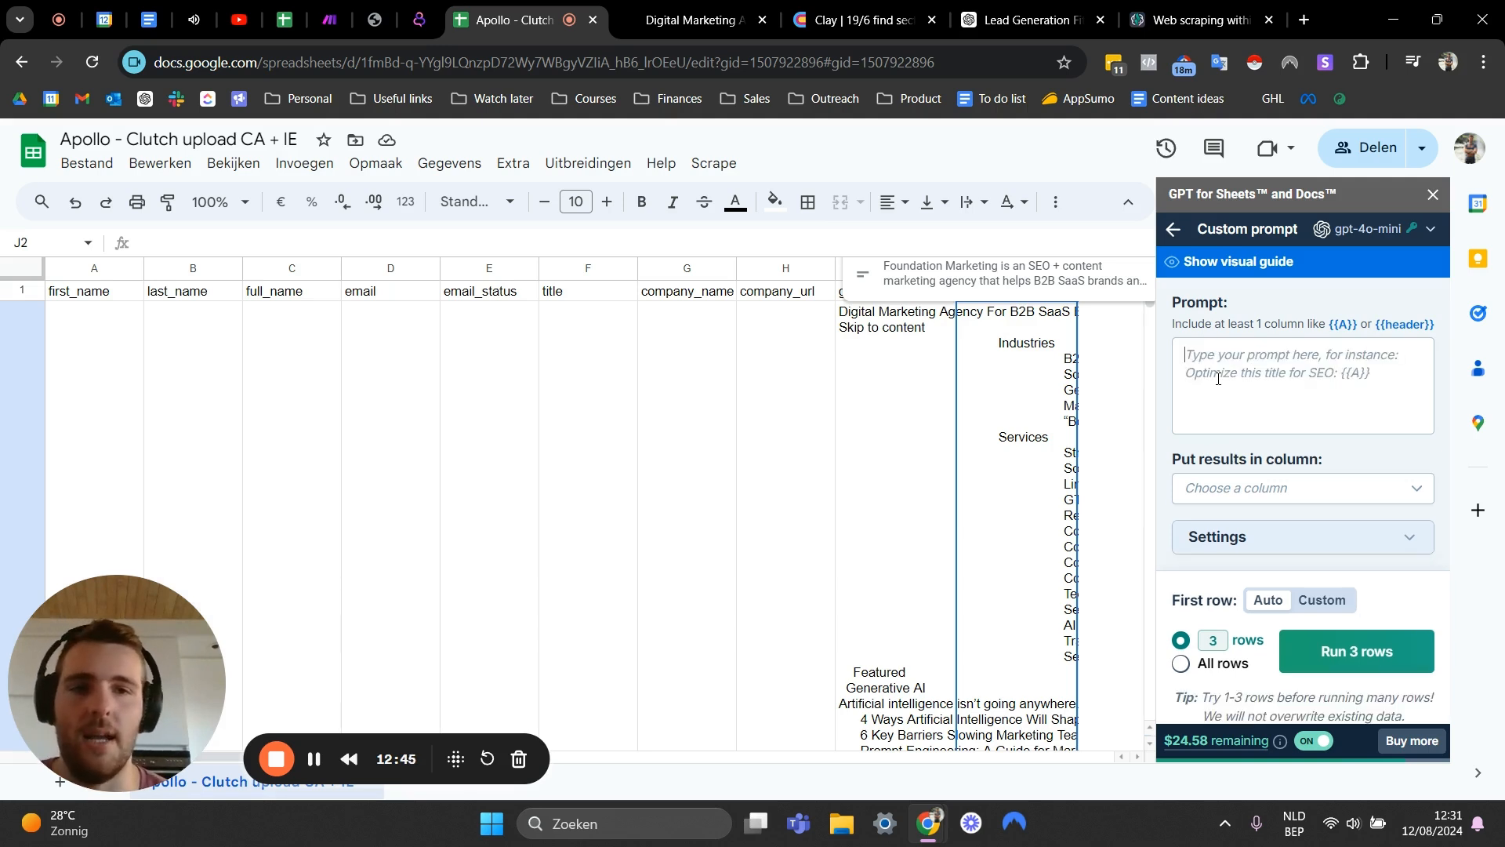
# - Write the prompt: I'm going to give you the content of a webpage and list the company's services, separated by commas, with no additional information
pyautogui.write("I'm going to g")
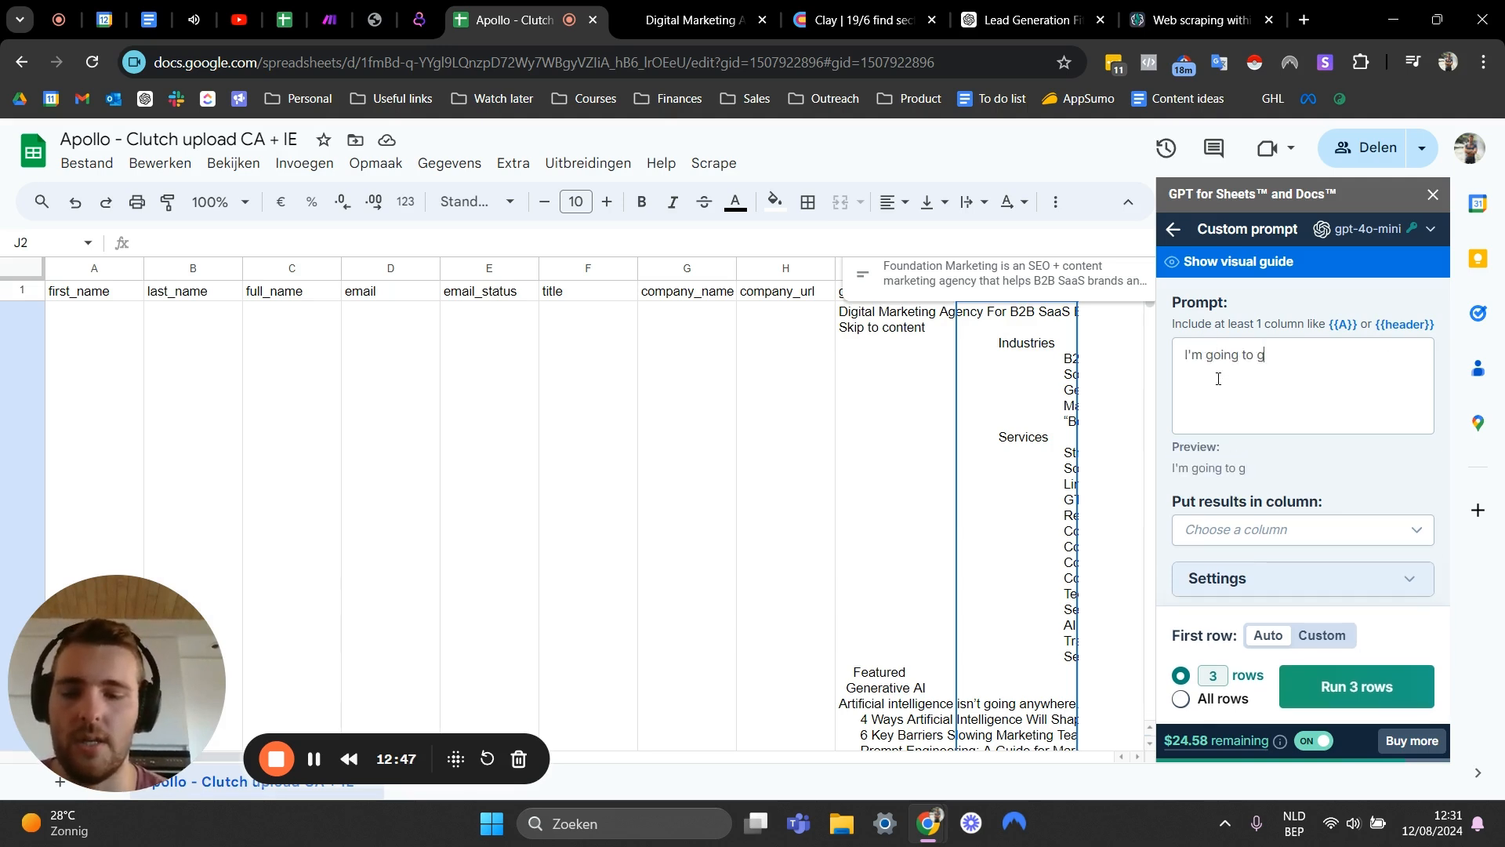
pyautogui.write('ive you the con')
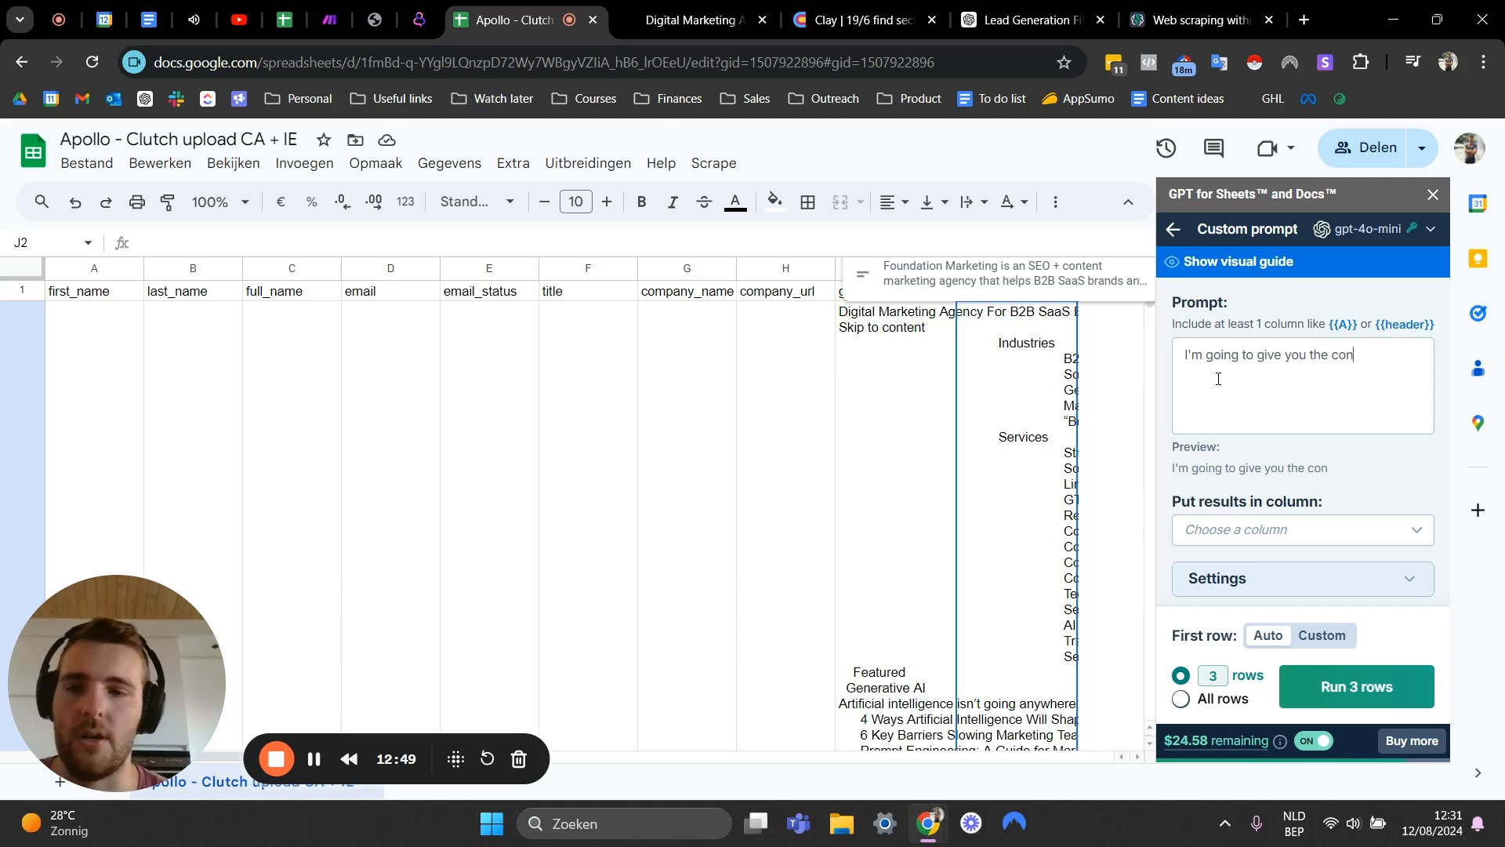
pyautogui.write('tent of a ')
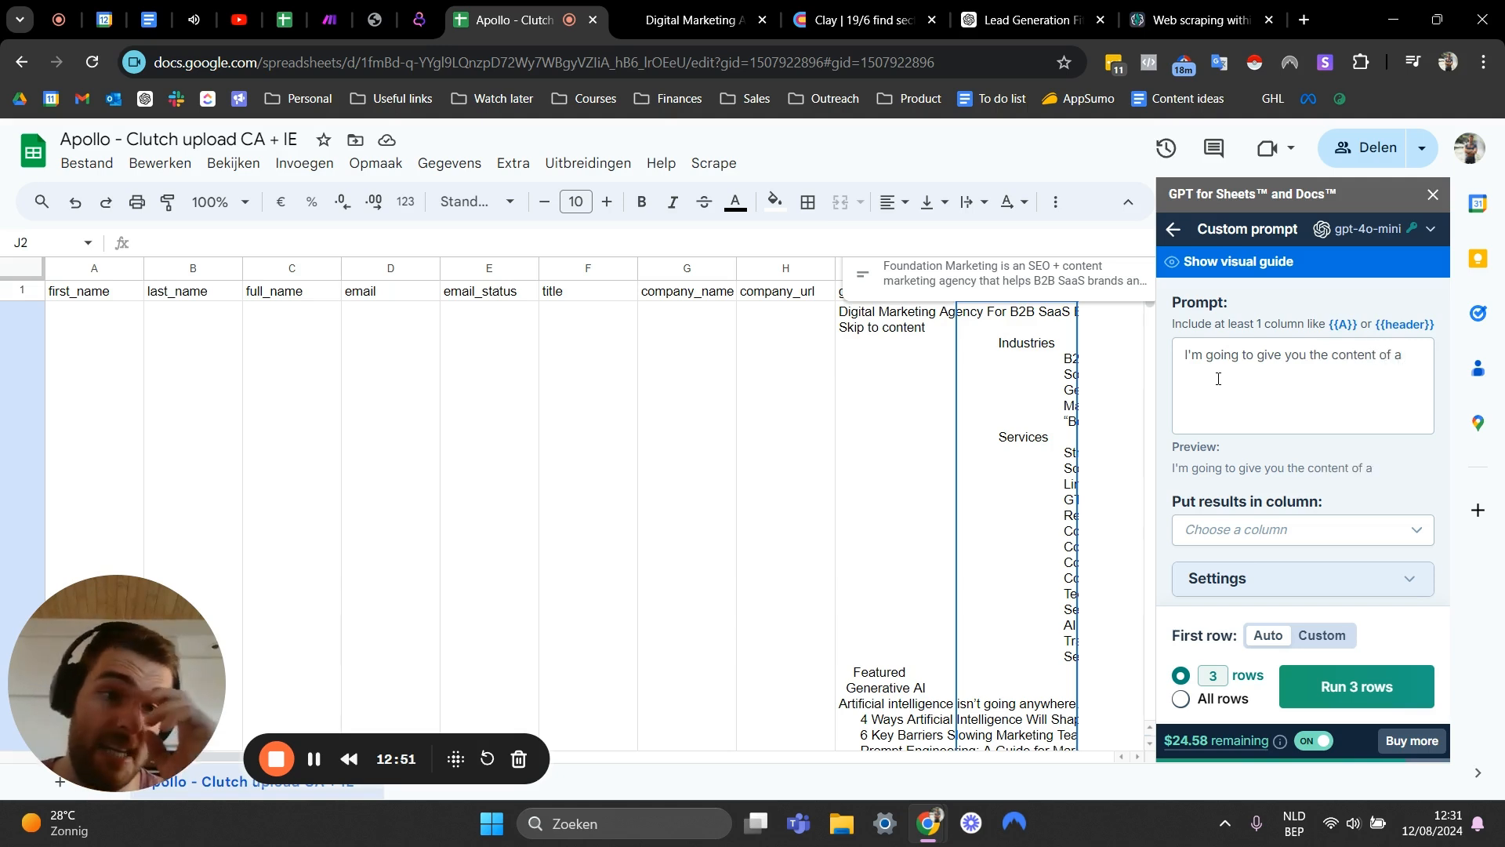
pyautogui.write('webpage ')
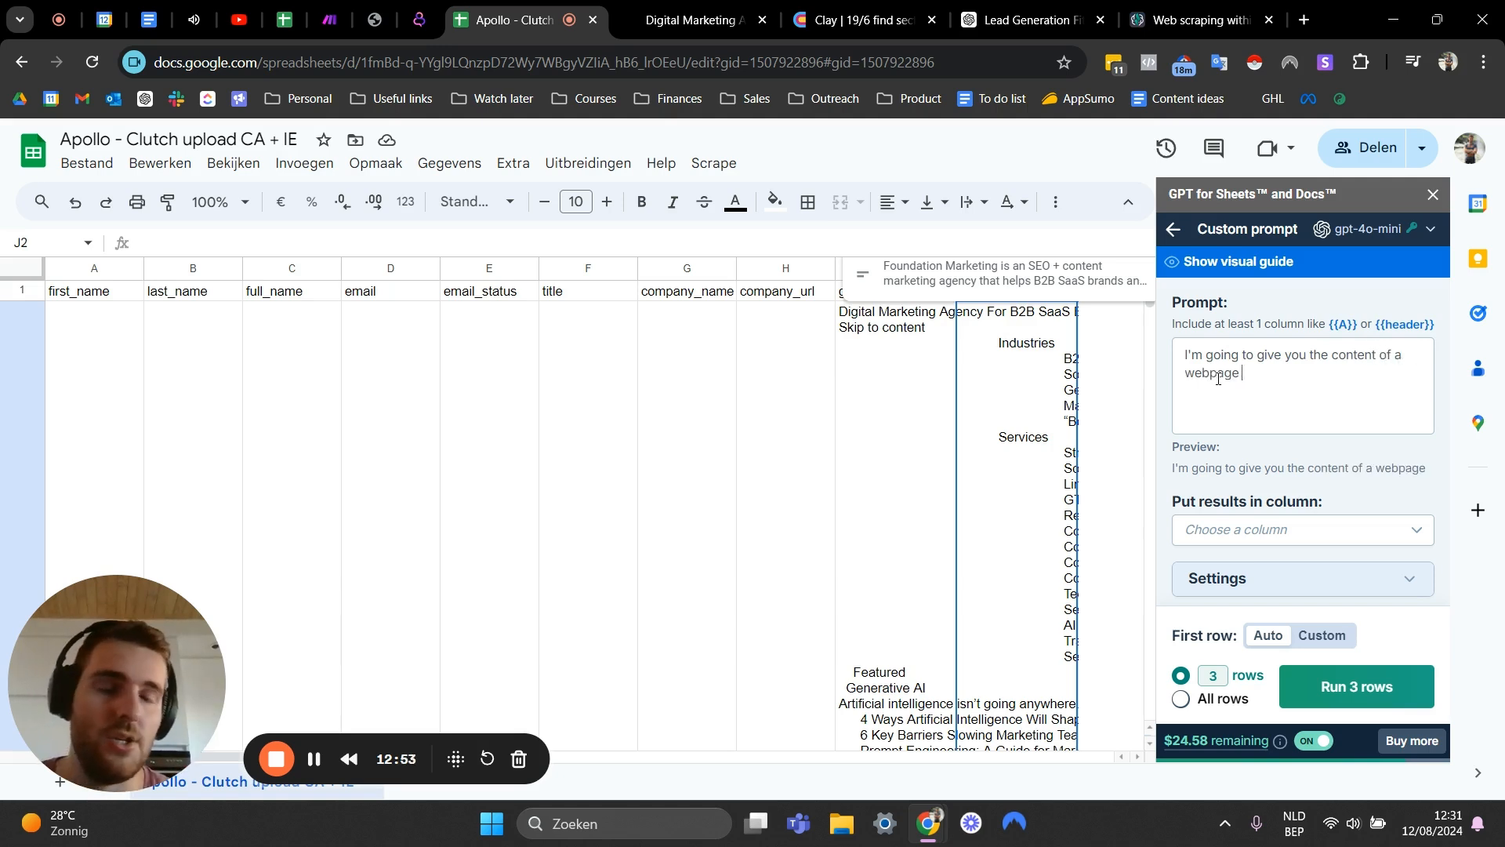
pyautogui.write('and I want you ')
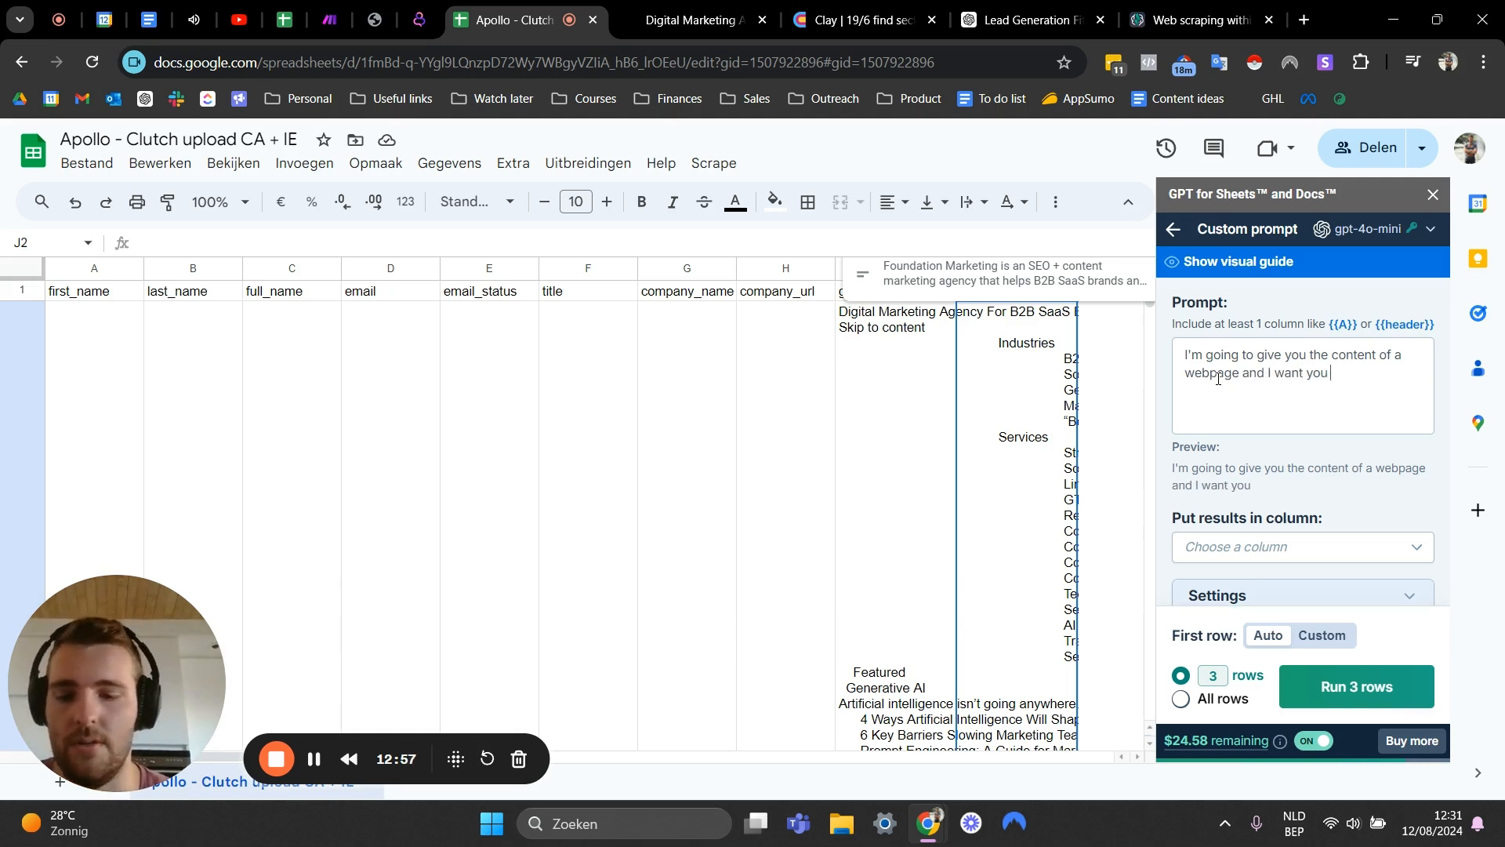
pyautogui.write('to determine whagt')
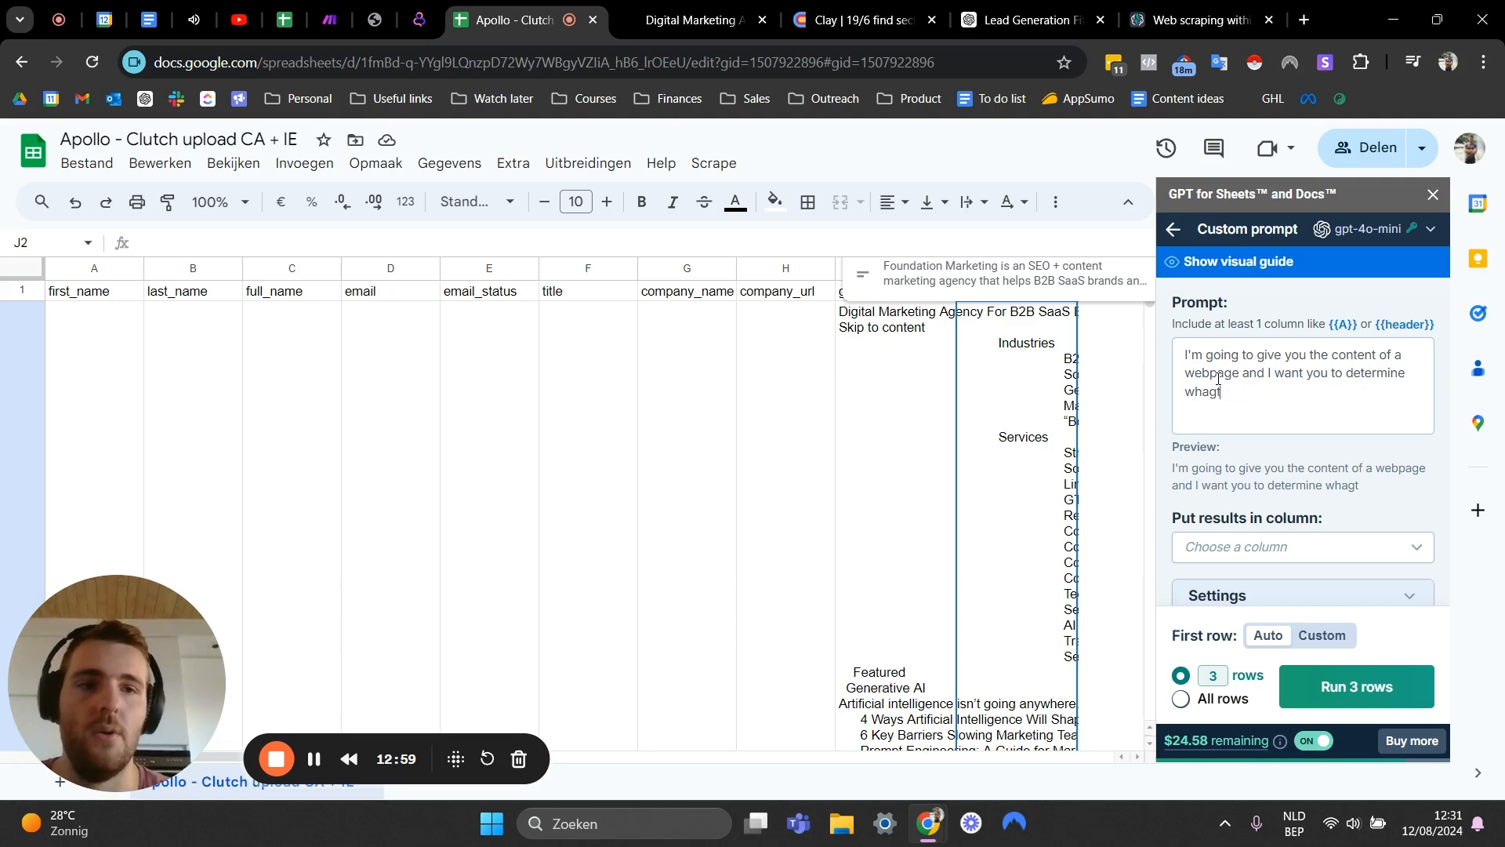
pyautogui.press('BackSpace')
pyautogui.press('BackSpace')
pyautogui.write('t serv')
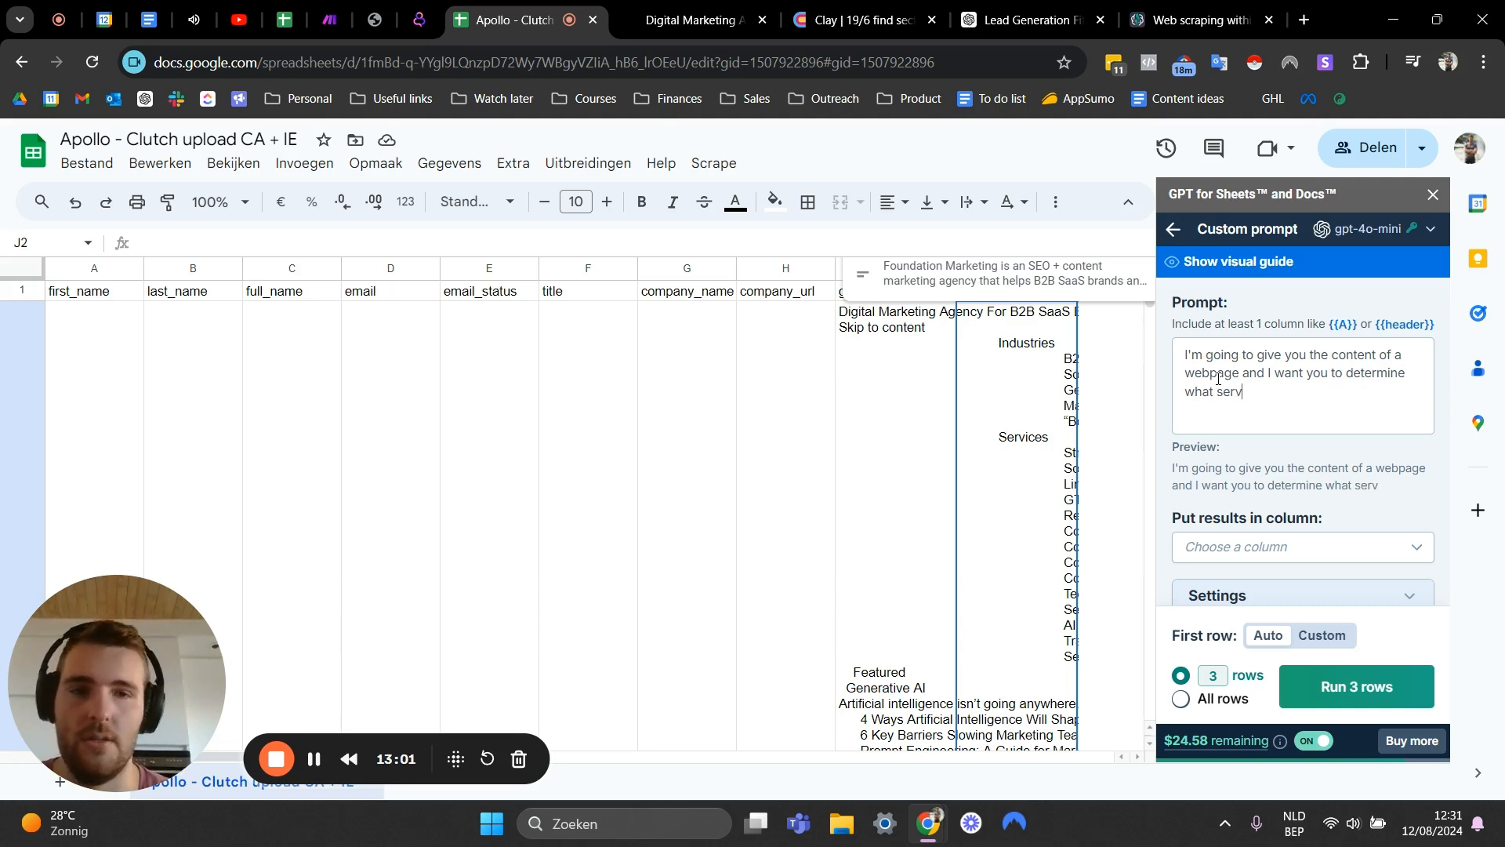
pyautogui.write('ice this company ')
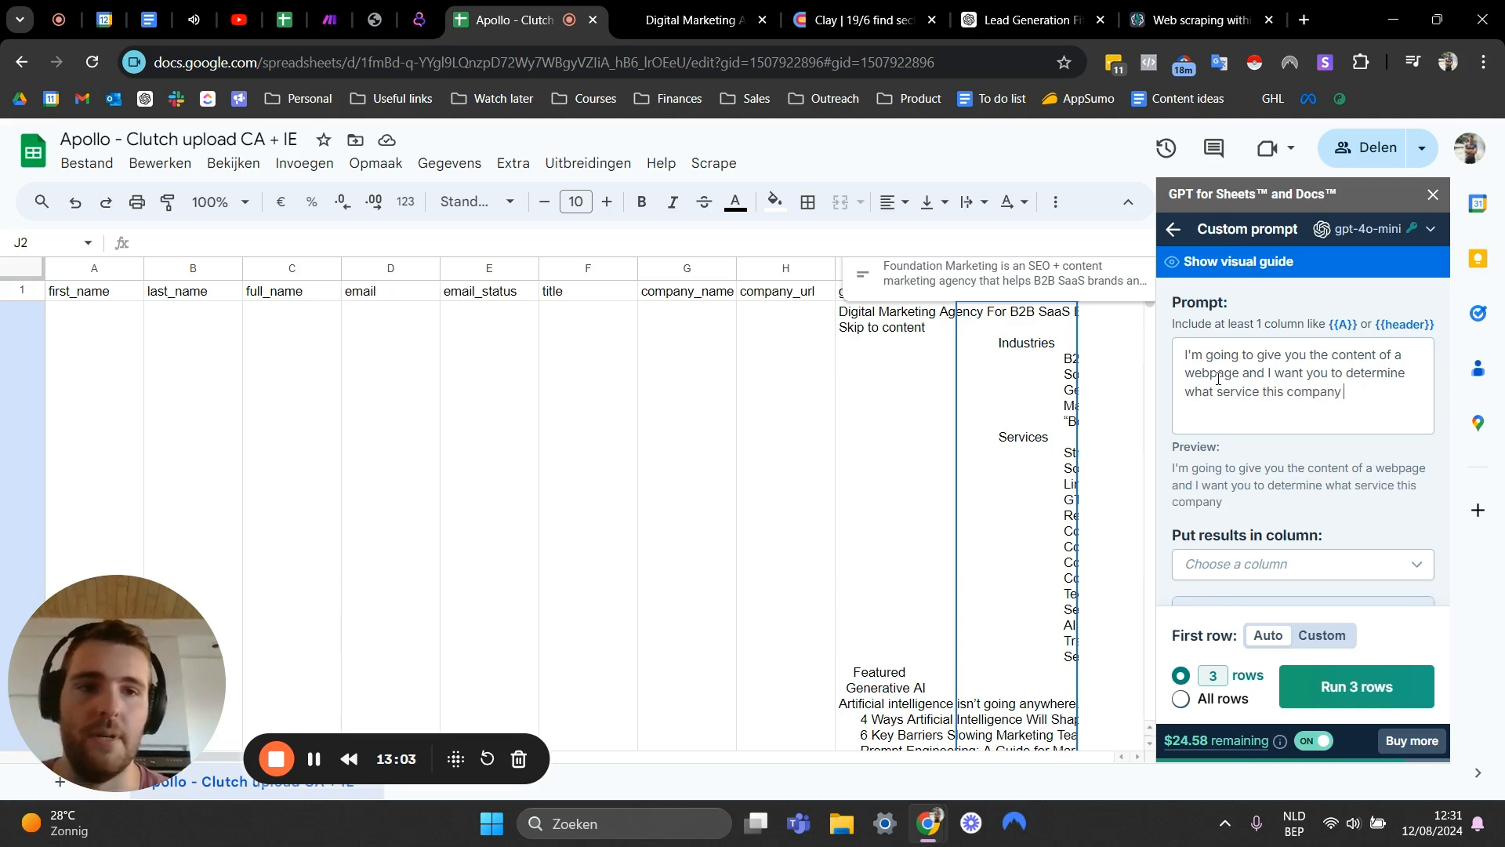
pyautogui.write('offetrs')
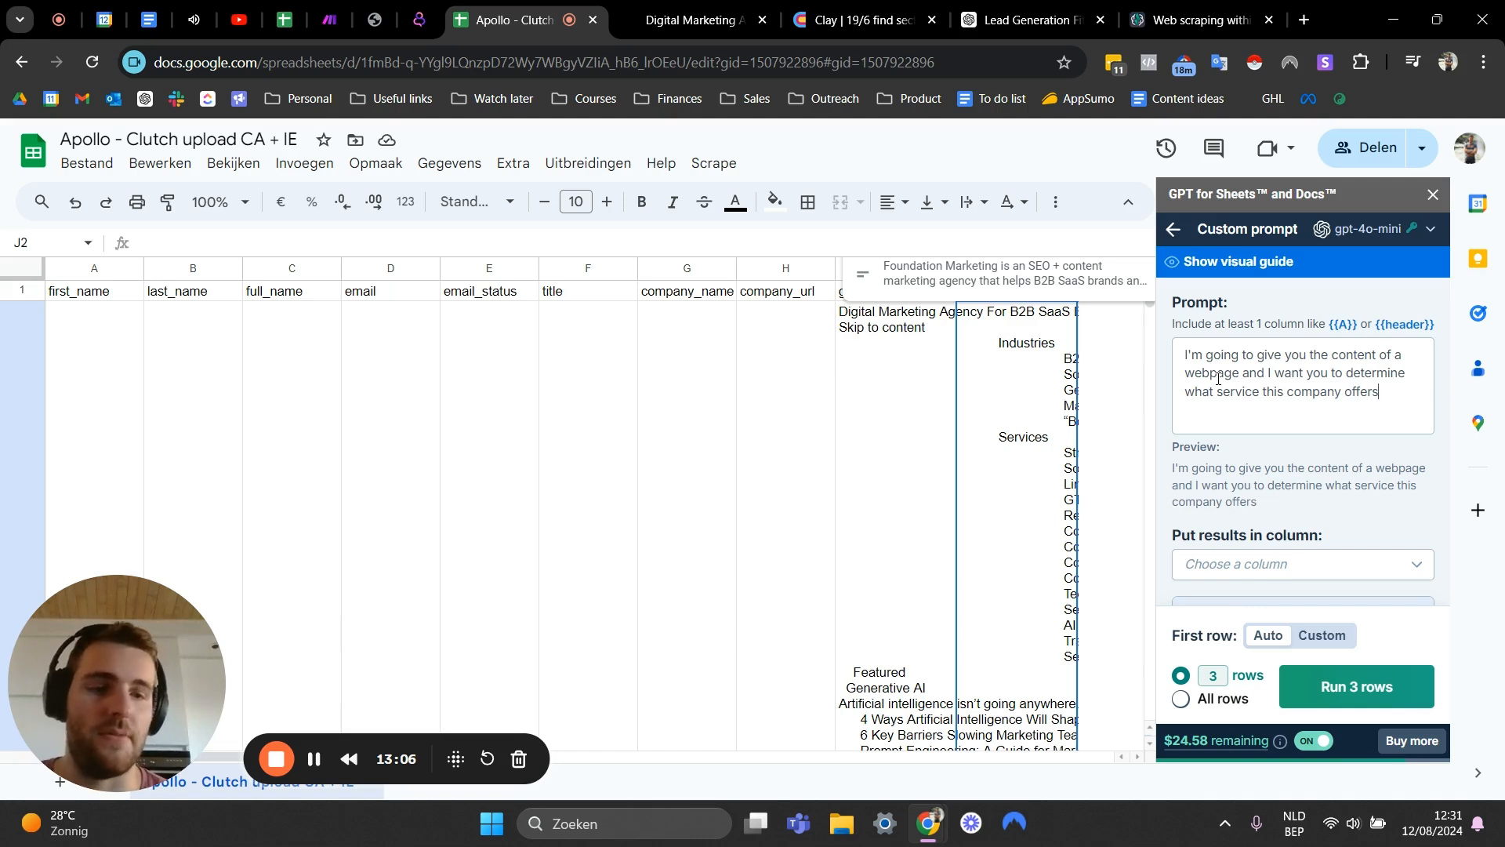
pyautogui.write('. Keep it short')
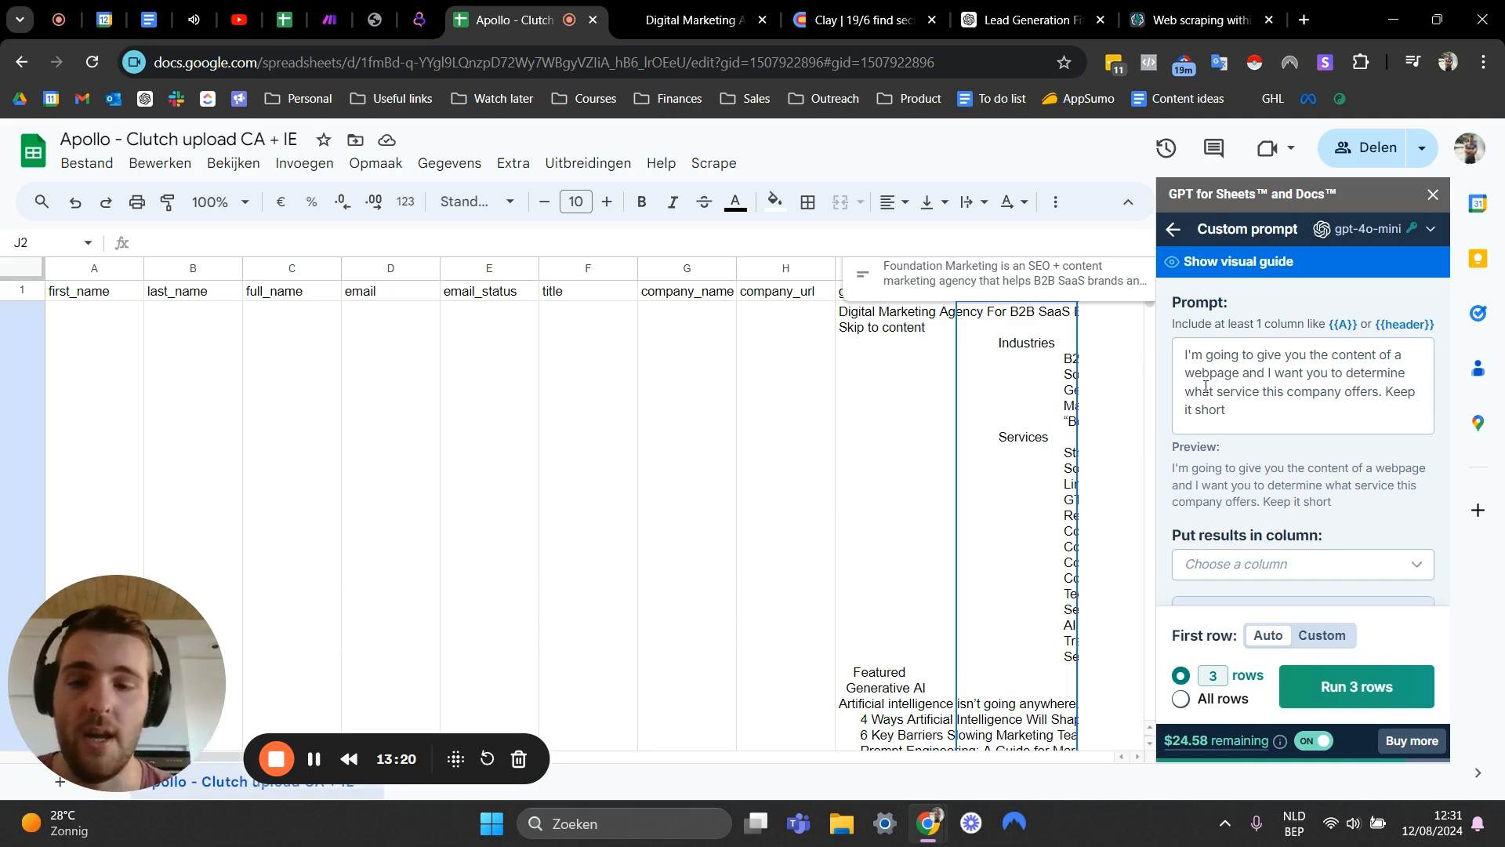
pyautogui.write('and ')
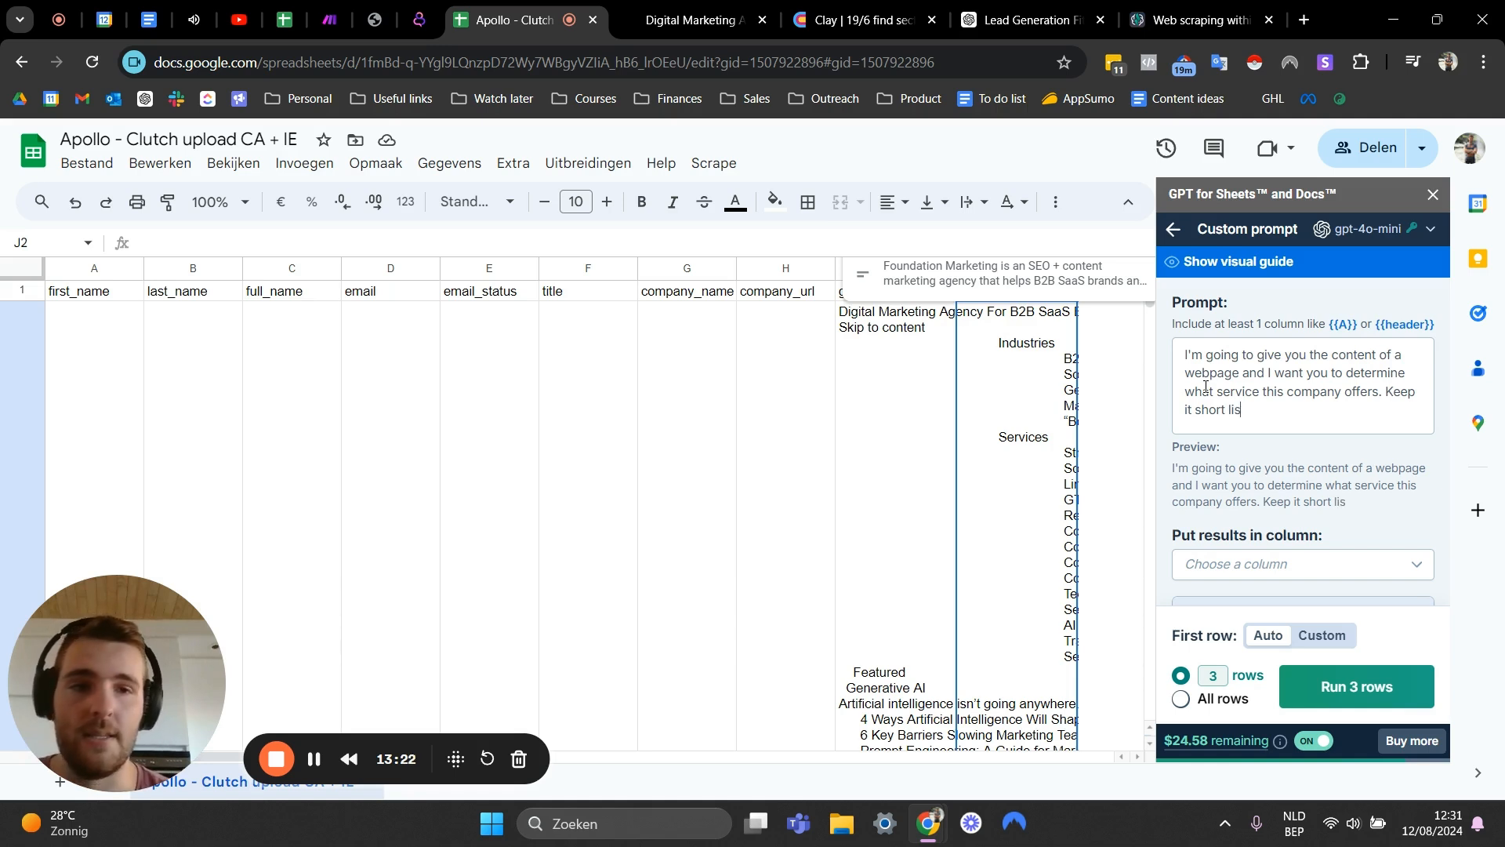
pyautogui.write('list o')
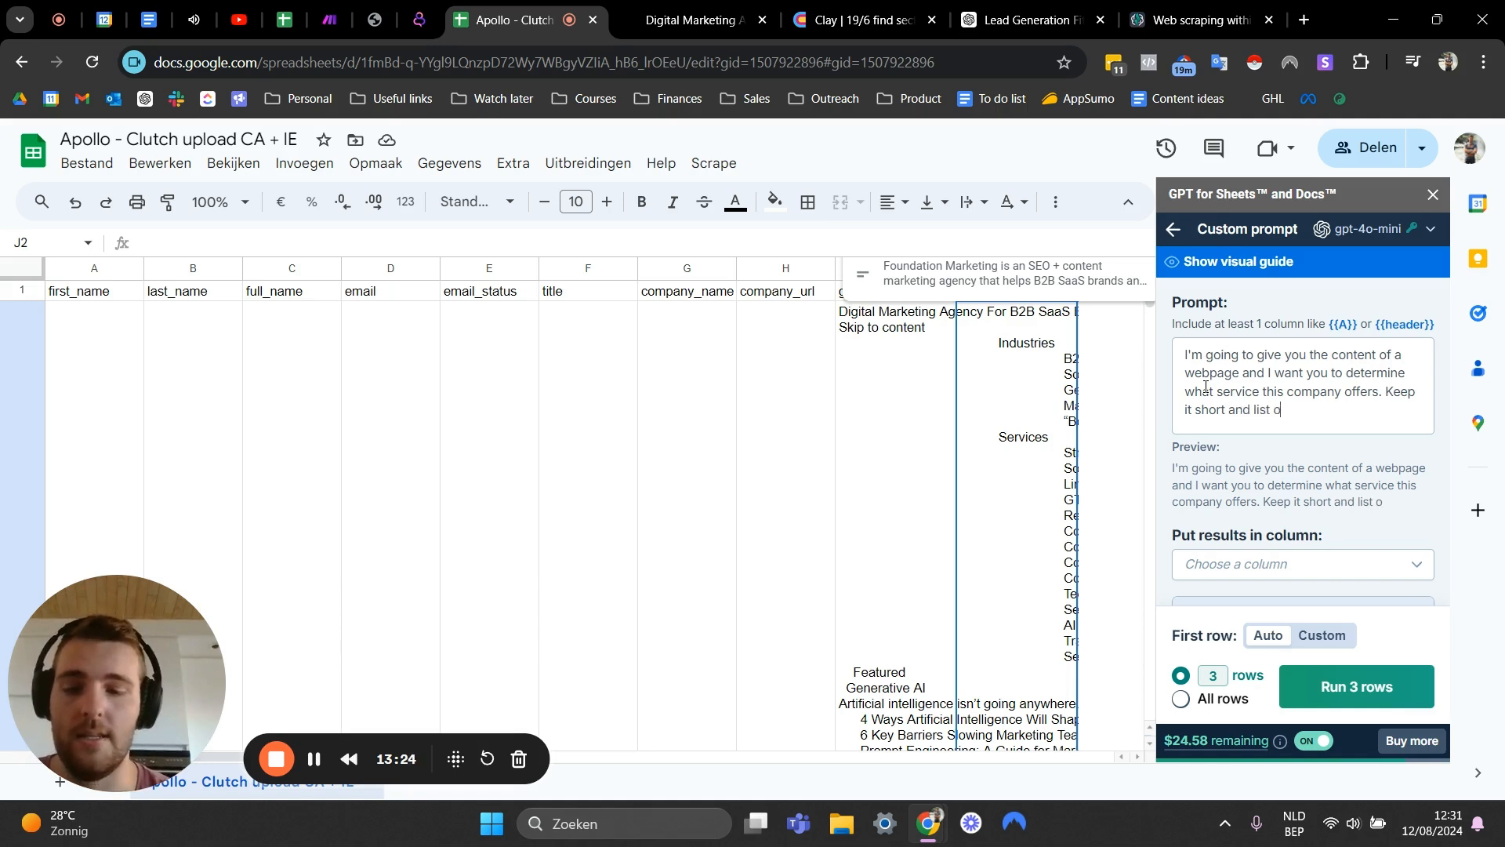
pyautogui.write('ut all servic')
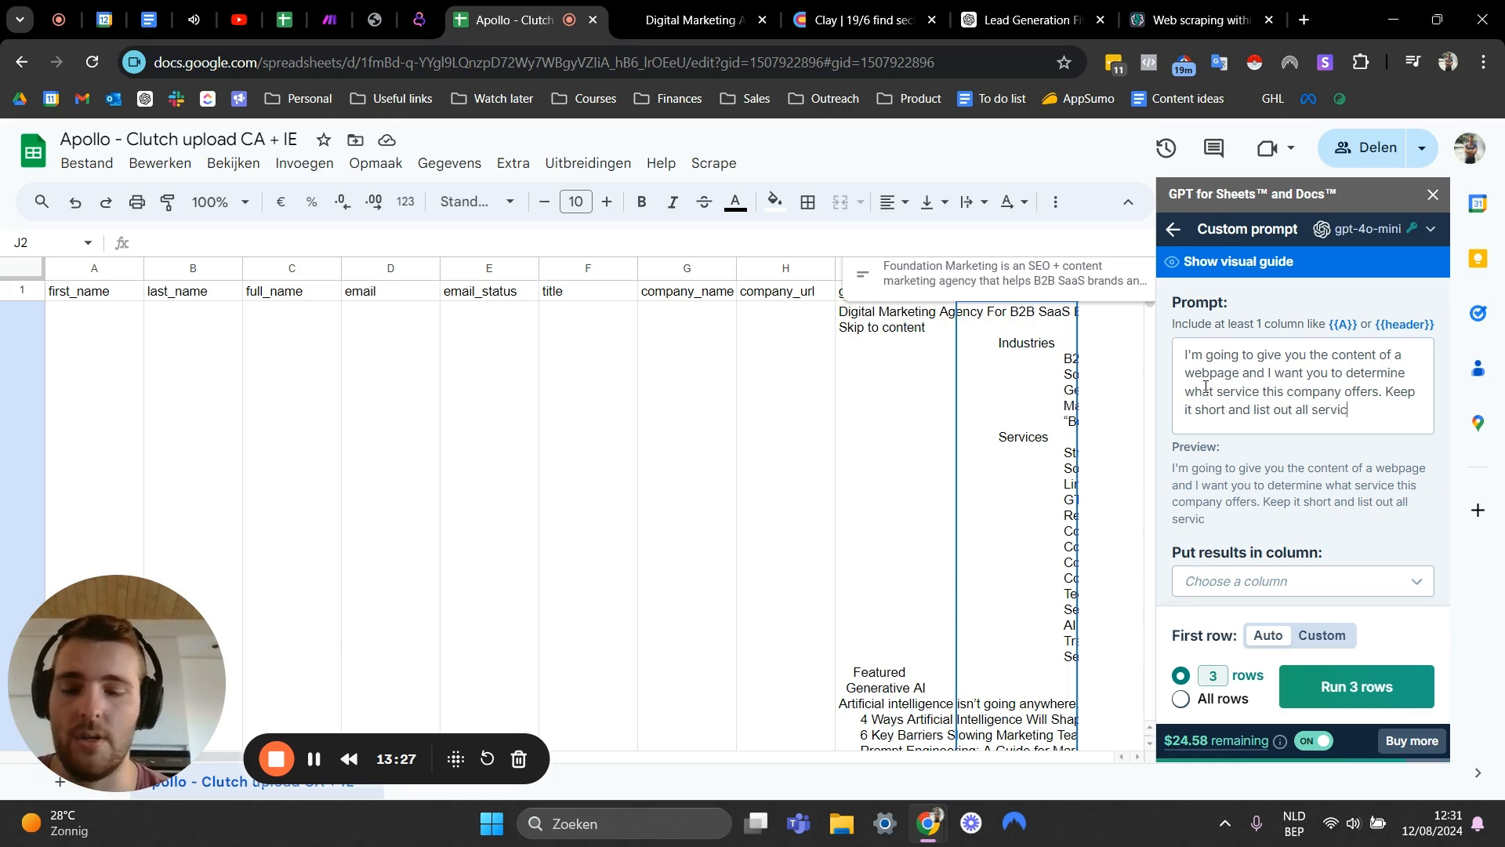
pyautogui.write('es, sepearted')
pyautogui.press('BackSpace')
pyautogui.press('BackSpace')
pyautogui.press('BackSpace')
pyautogui.press('BackSpace')
pyautogui.press('BackSpace')
pyautogui.press('BackSpace')
pyautogui.write('rated by comm')
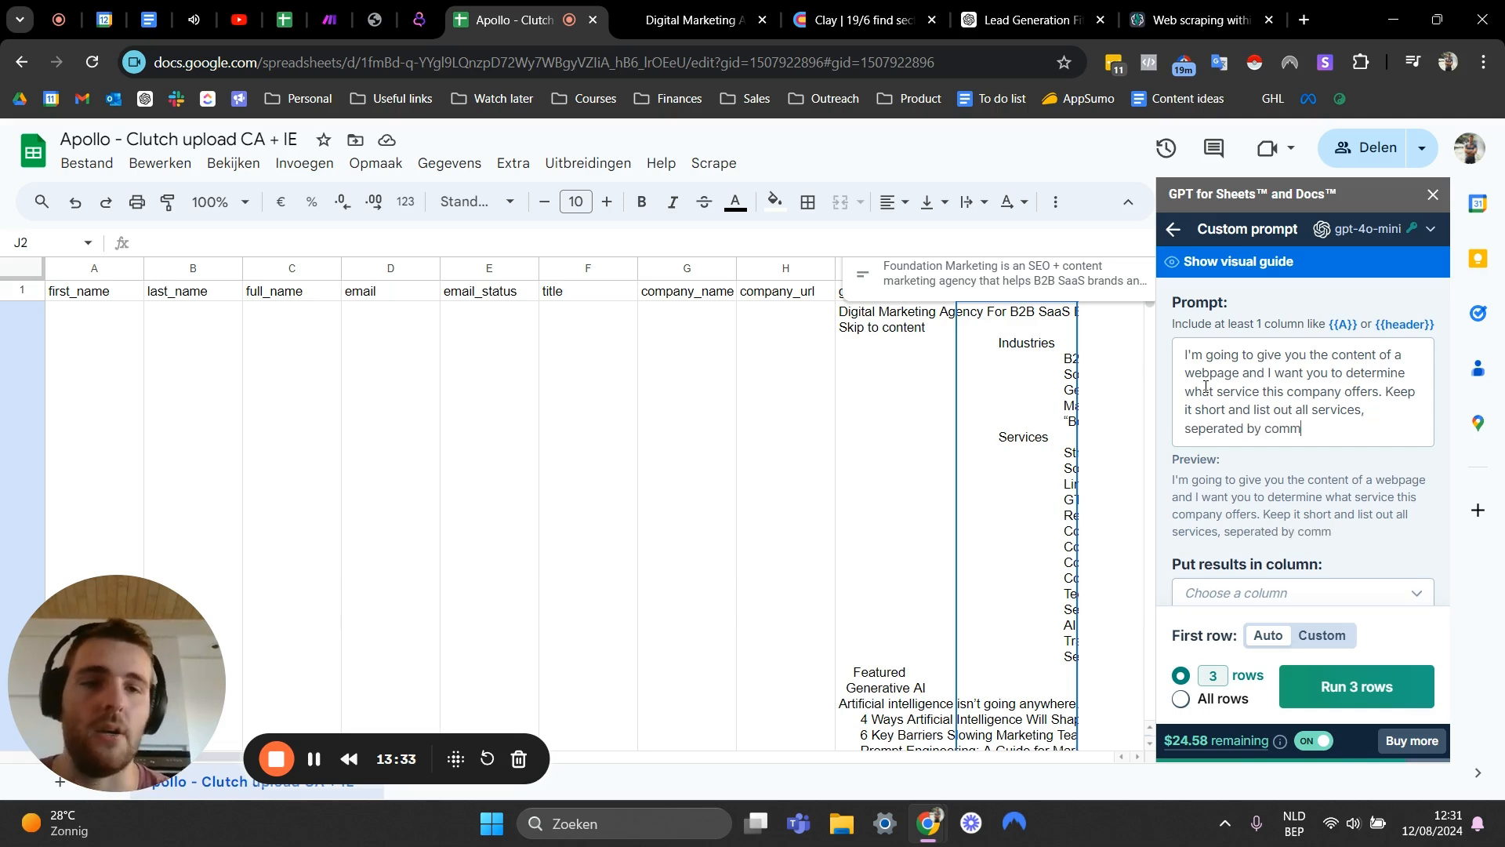
pyautogui.write("as, and don't give any adiditional information. Here's the input text: ")
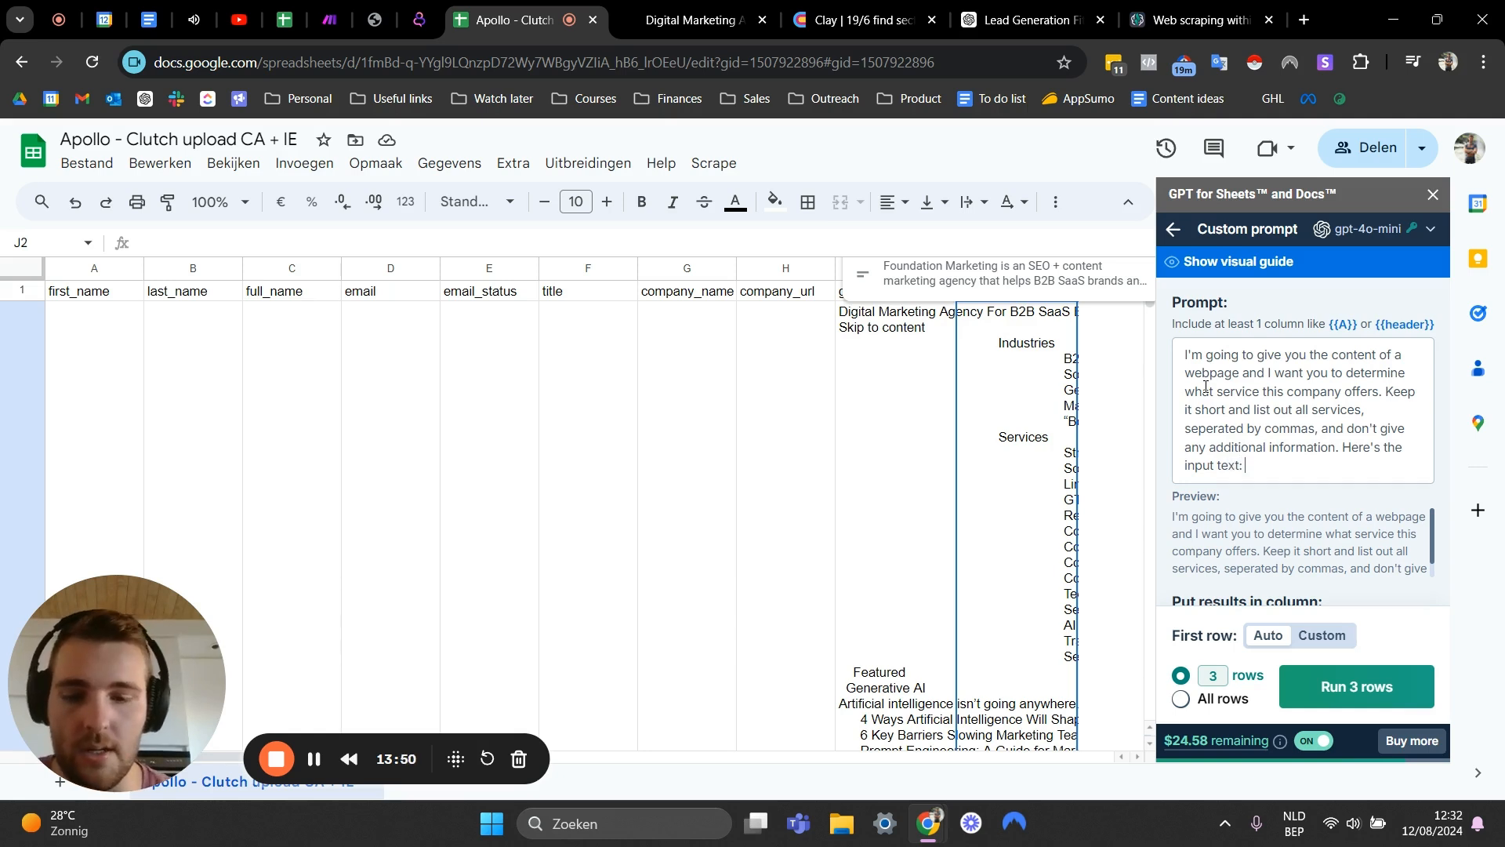
pyautogui.write('{{')
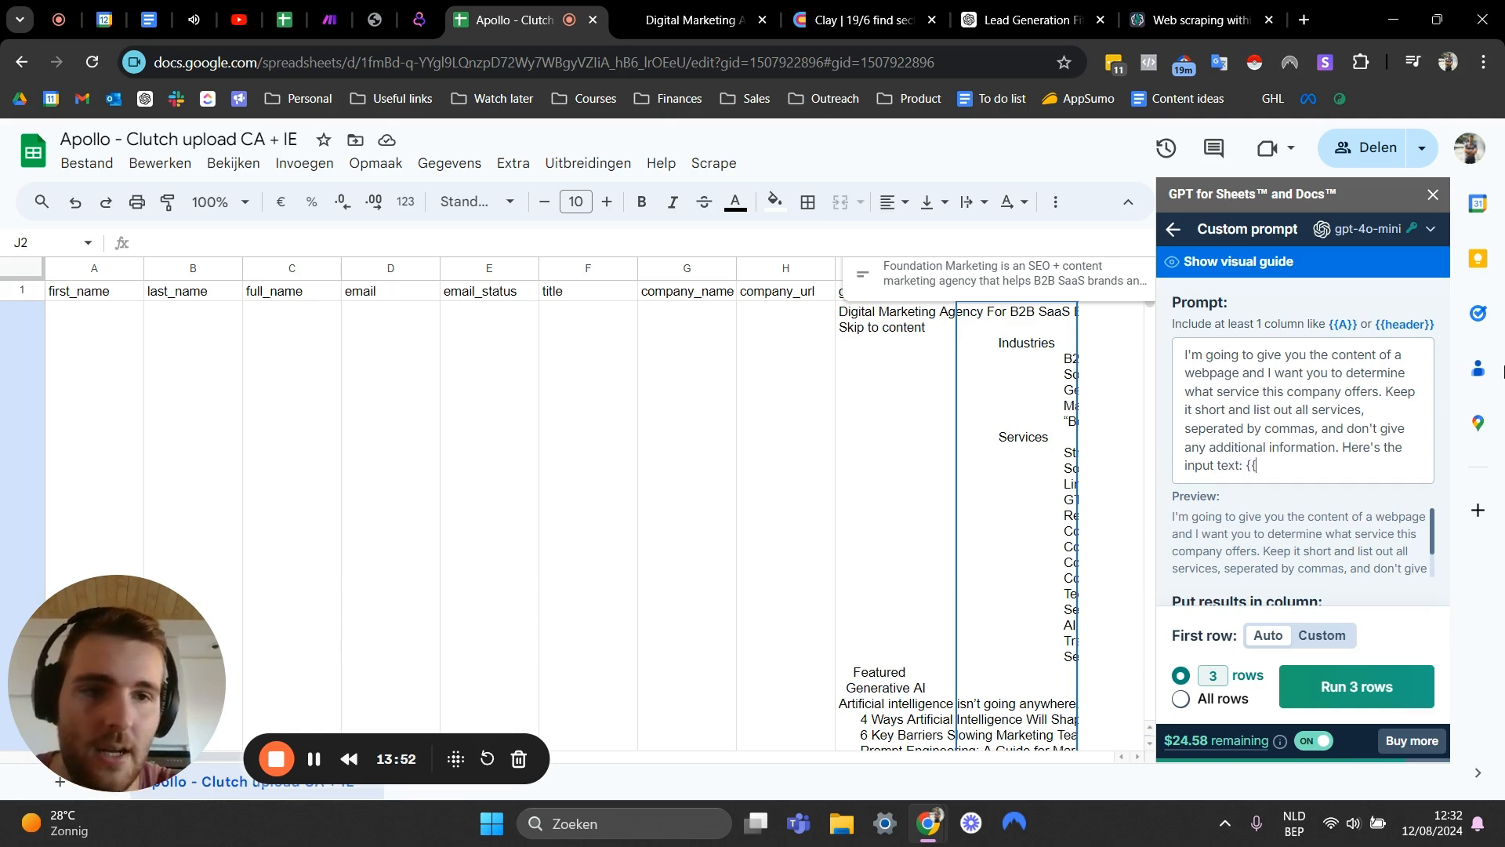
# - Finish the prompt with the {{I}} reference to the gpt scrape column as input text
pyautogui.click(819, 423)
pyautogui.click(916, 379)
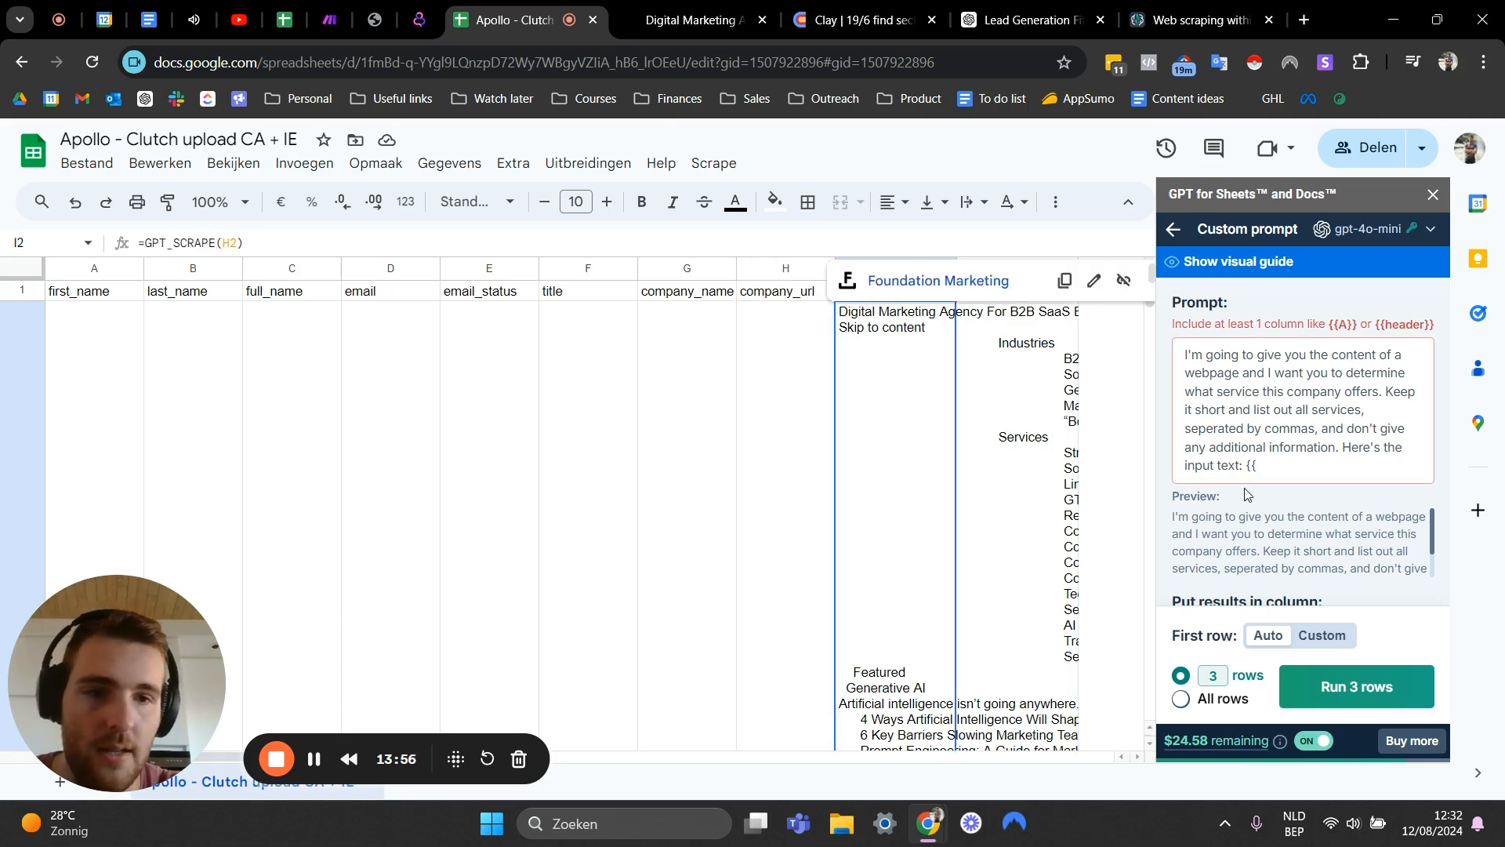
pyautogui.click(1264, 471)
pyautogui.write('I}}')
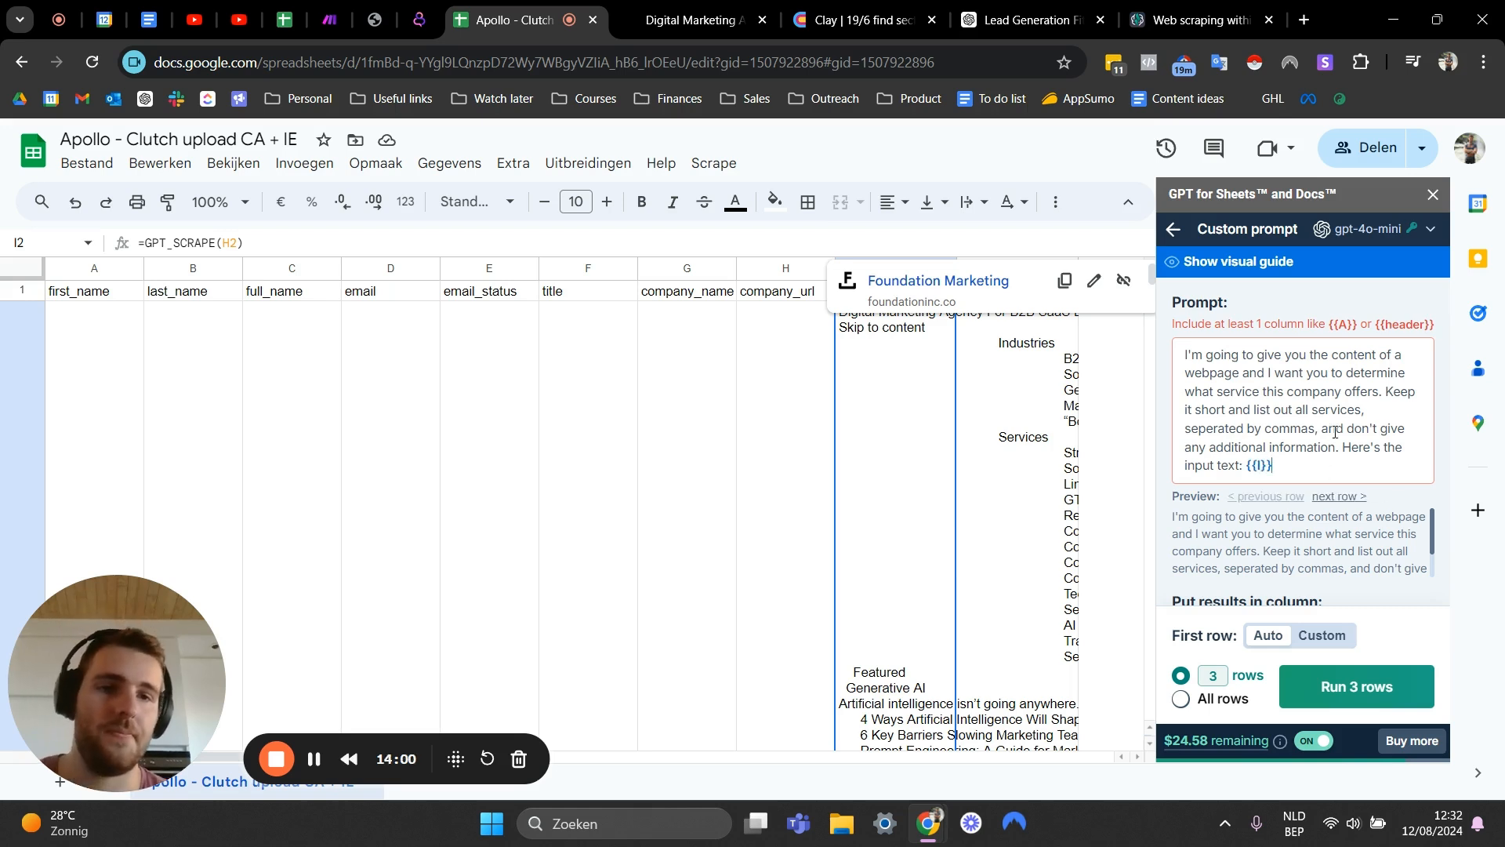
# - Set the prompt's results column to J: services
pyautogui.scroll(-1, 1291, 428)
pyautogui.scroll(-3, 1265, 459)
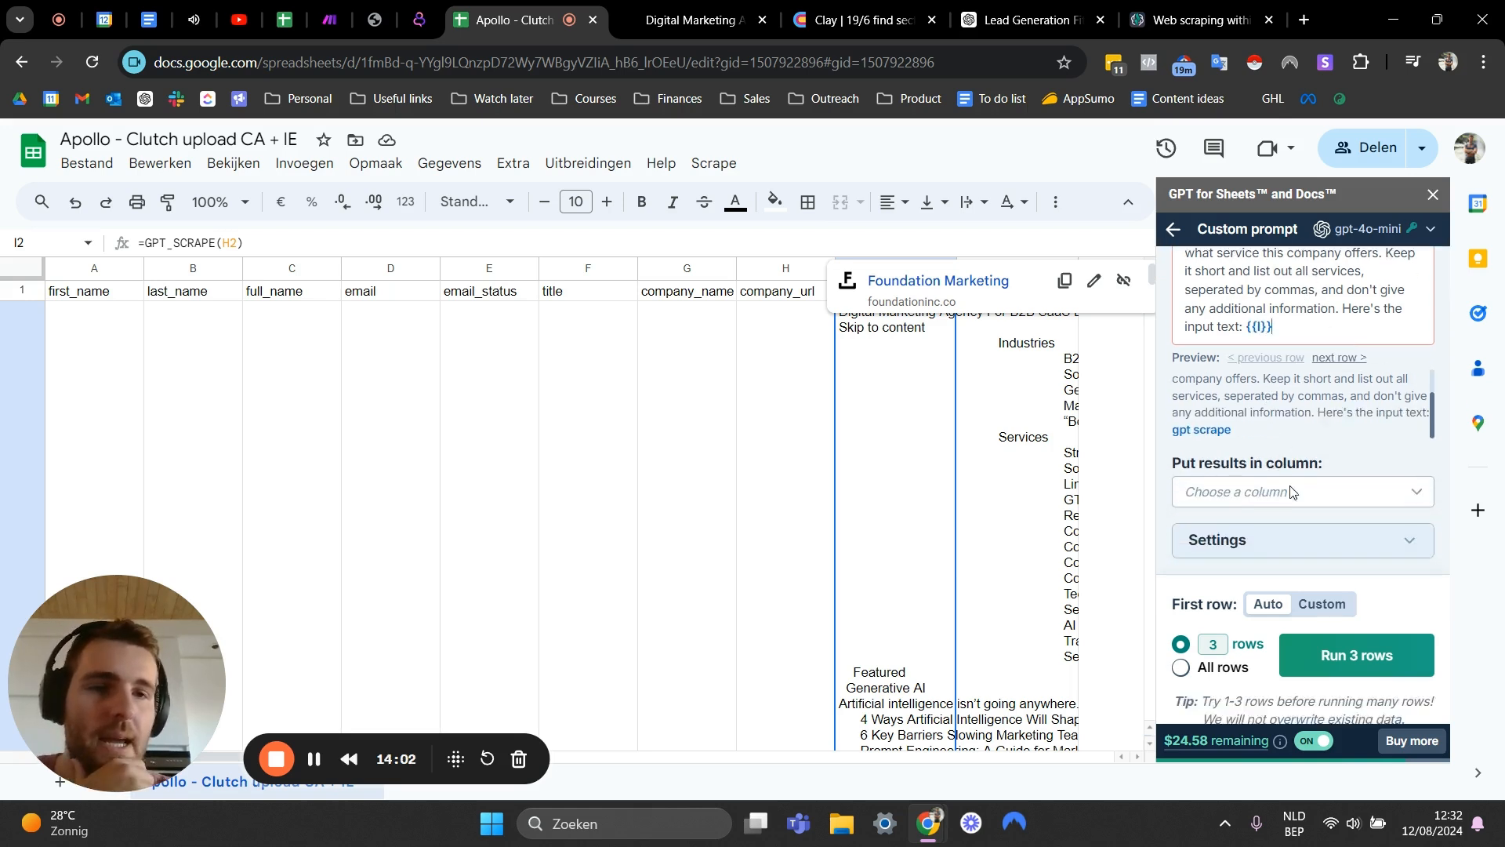
pyautogui.click(1036, 417)
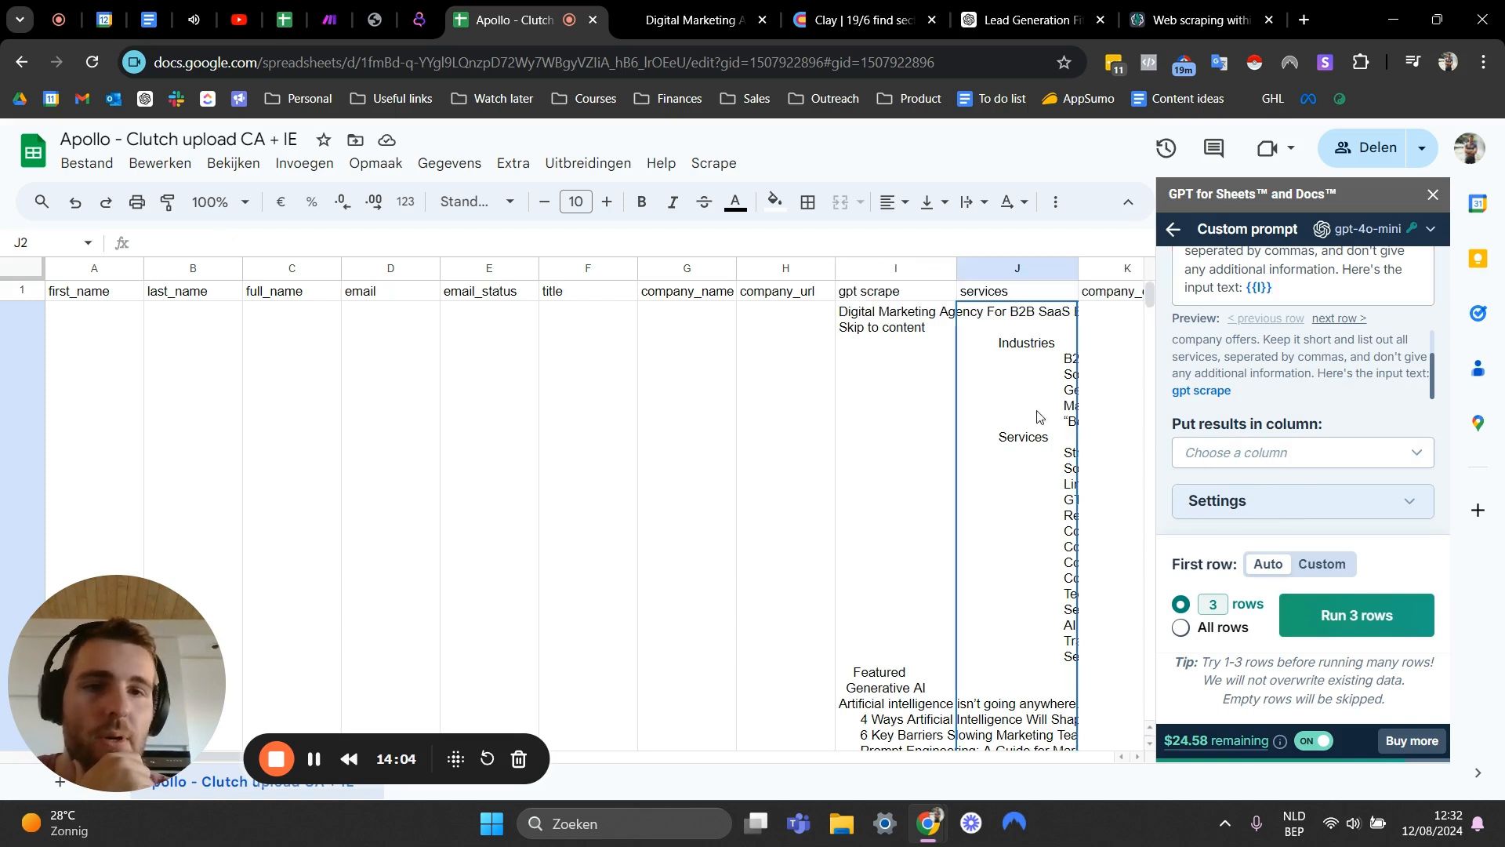
pyautogui.click(1246, 456)
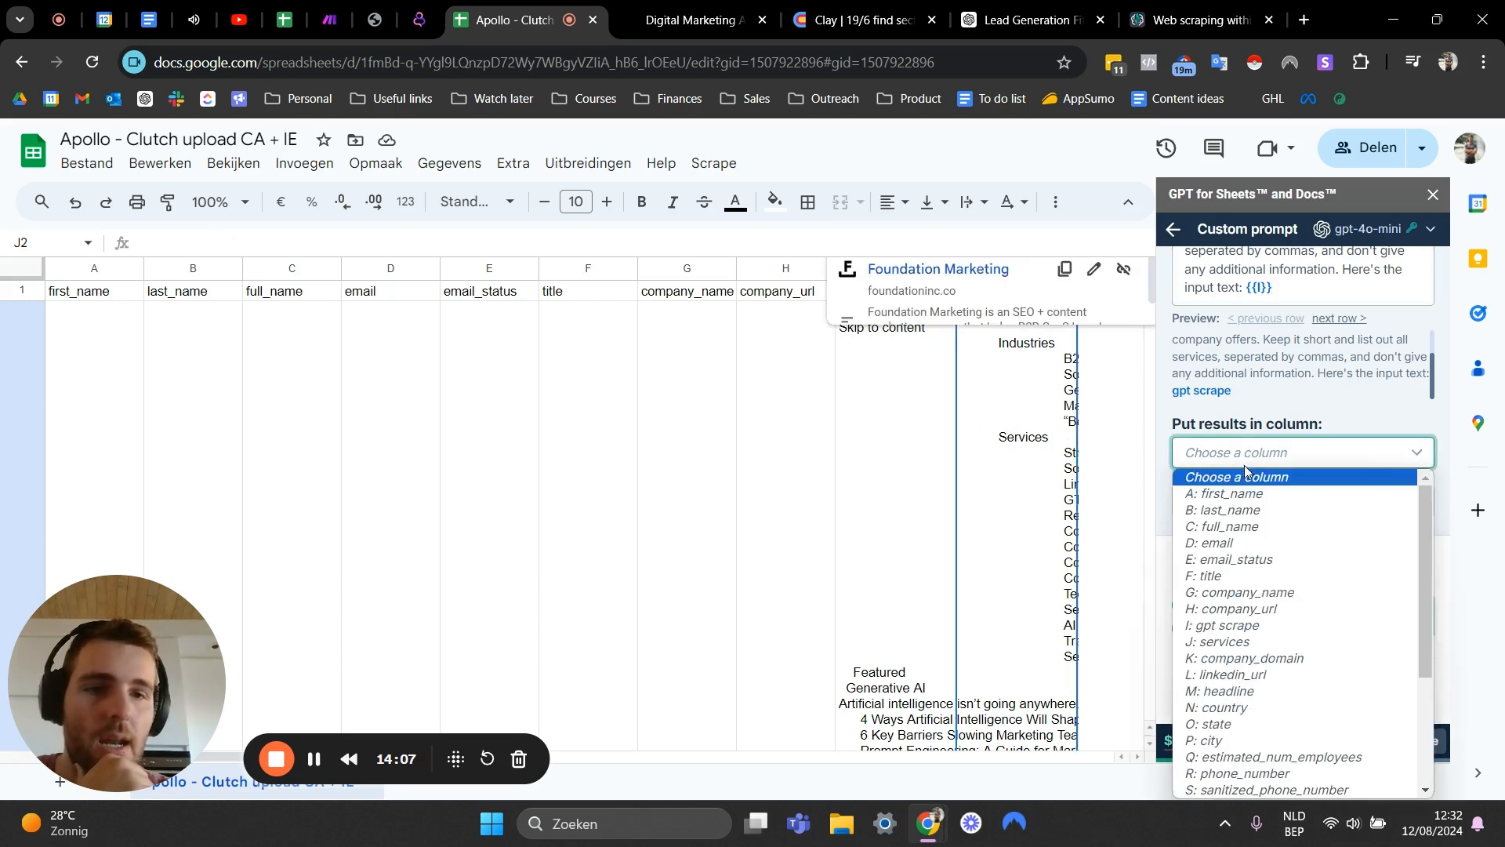
pyautogui.click(1227, 643)
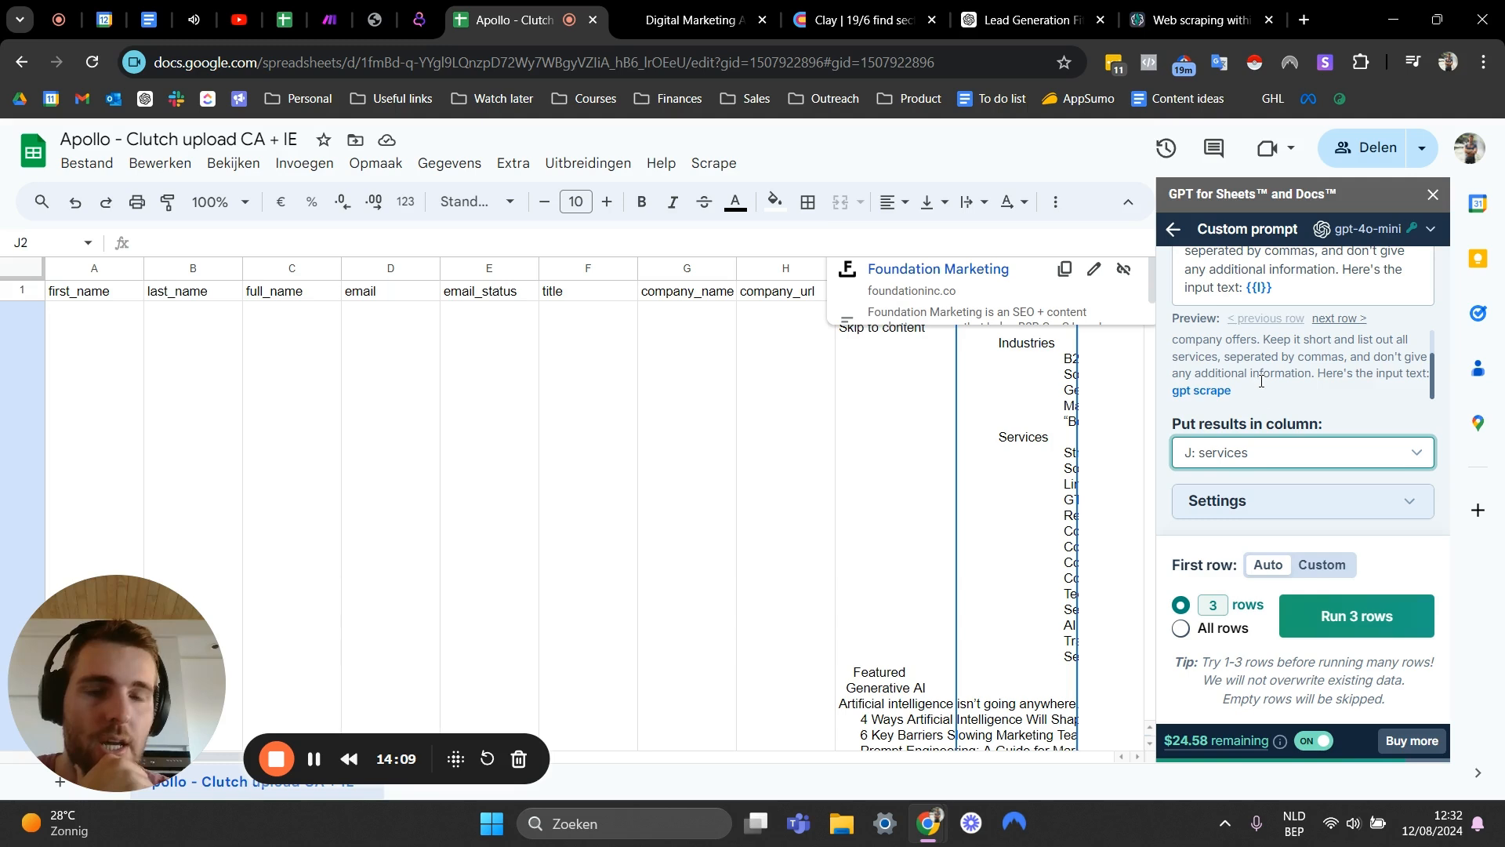
# - Run the custom prompt on 10 rows and close the completion notice
pyautogui.click(1209, 607)
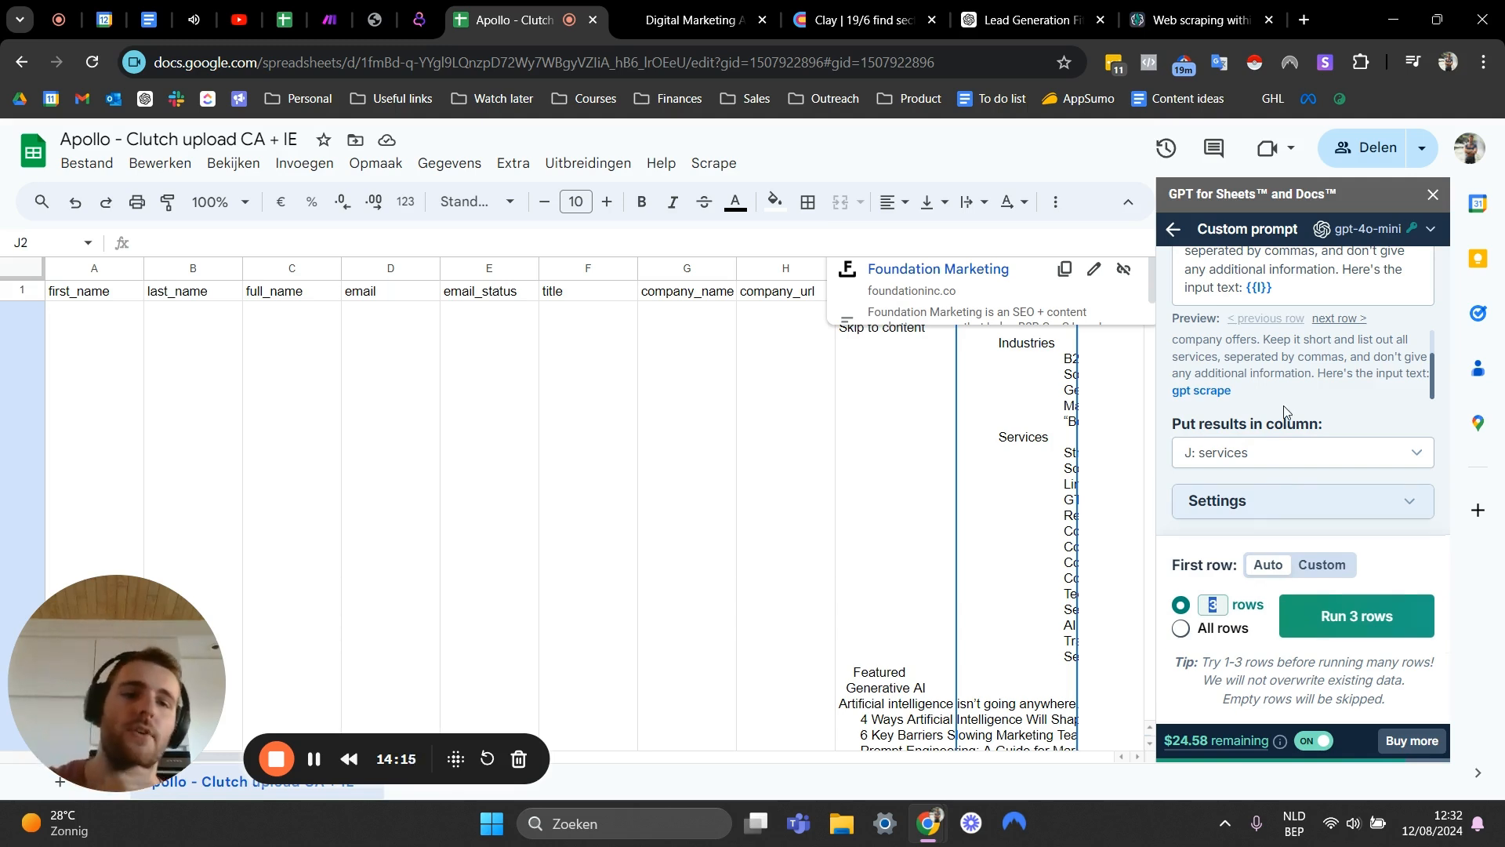
pyautogui.write('10')
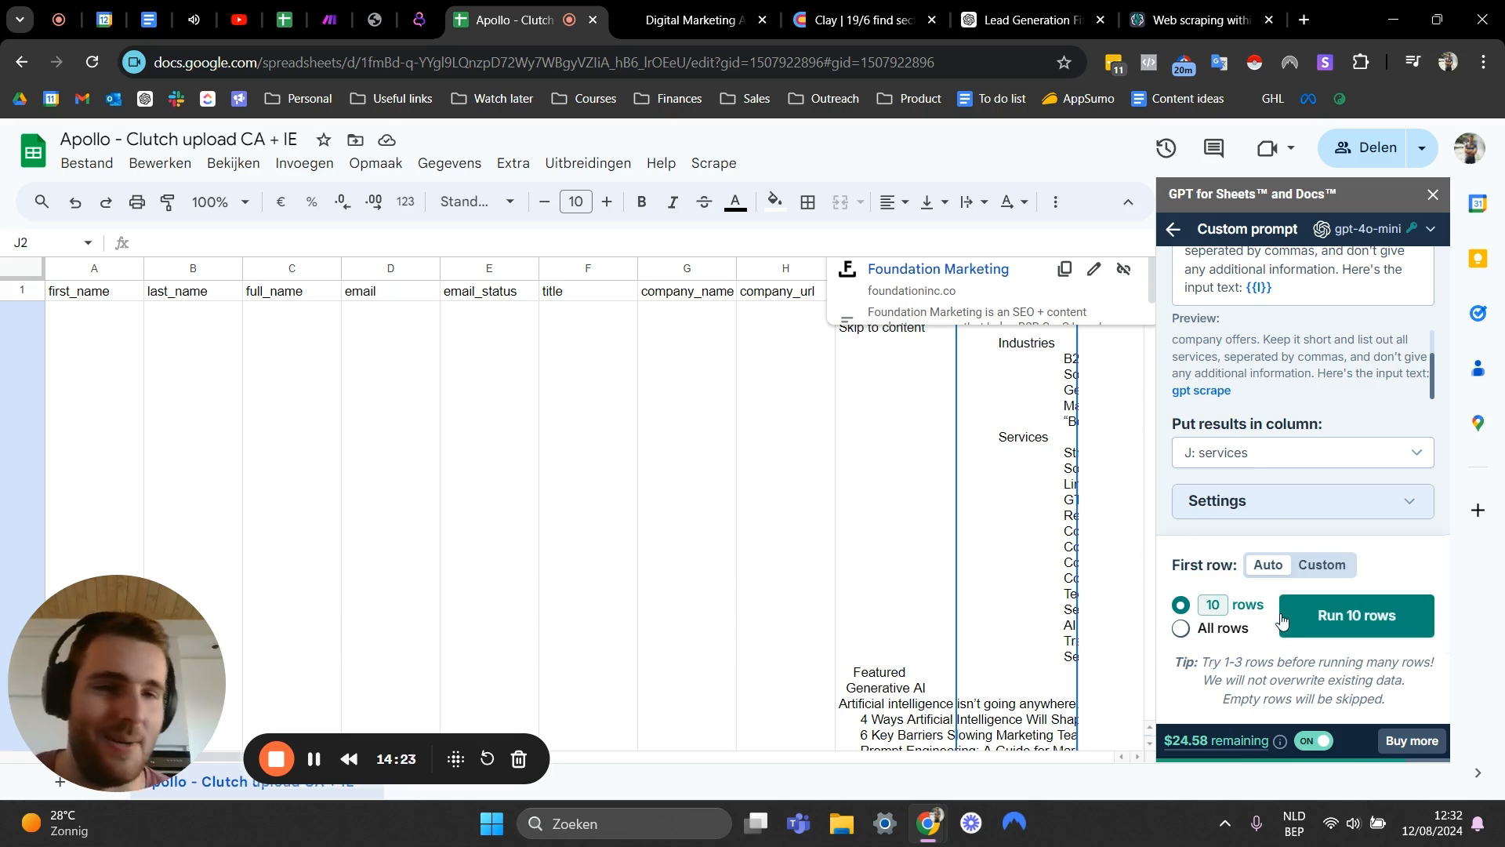
pyautogui.click(1350, 629)
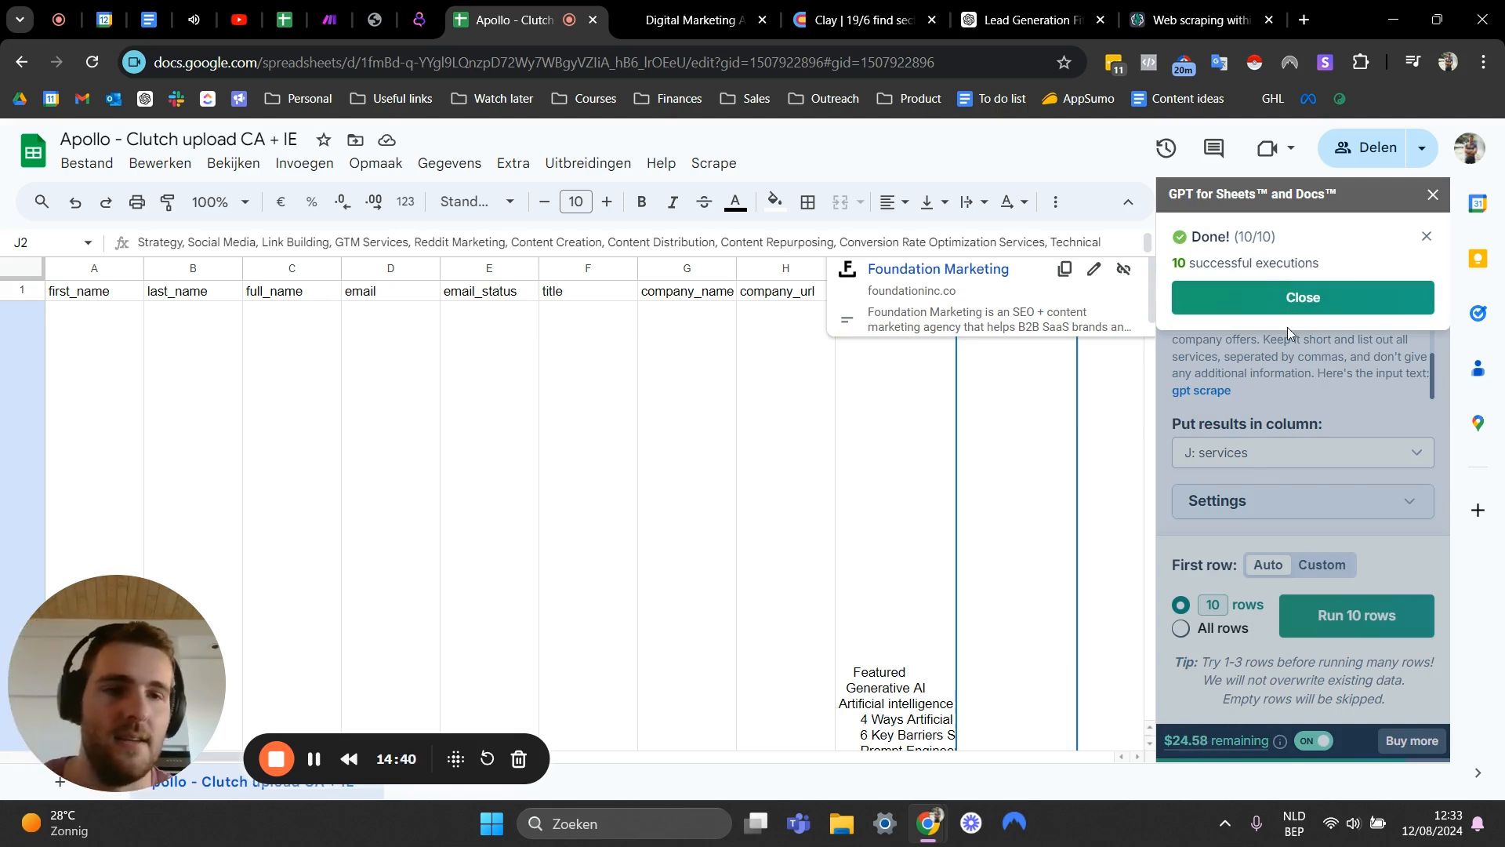
pyautogui.click(1290, 304)
# - Inspect the generated service lists in the services column
pyautogui.click(762, 468)
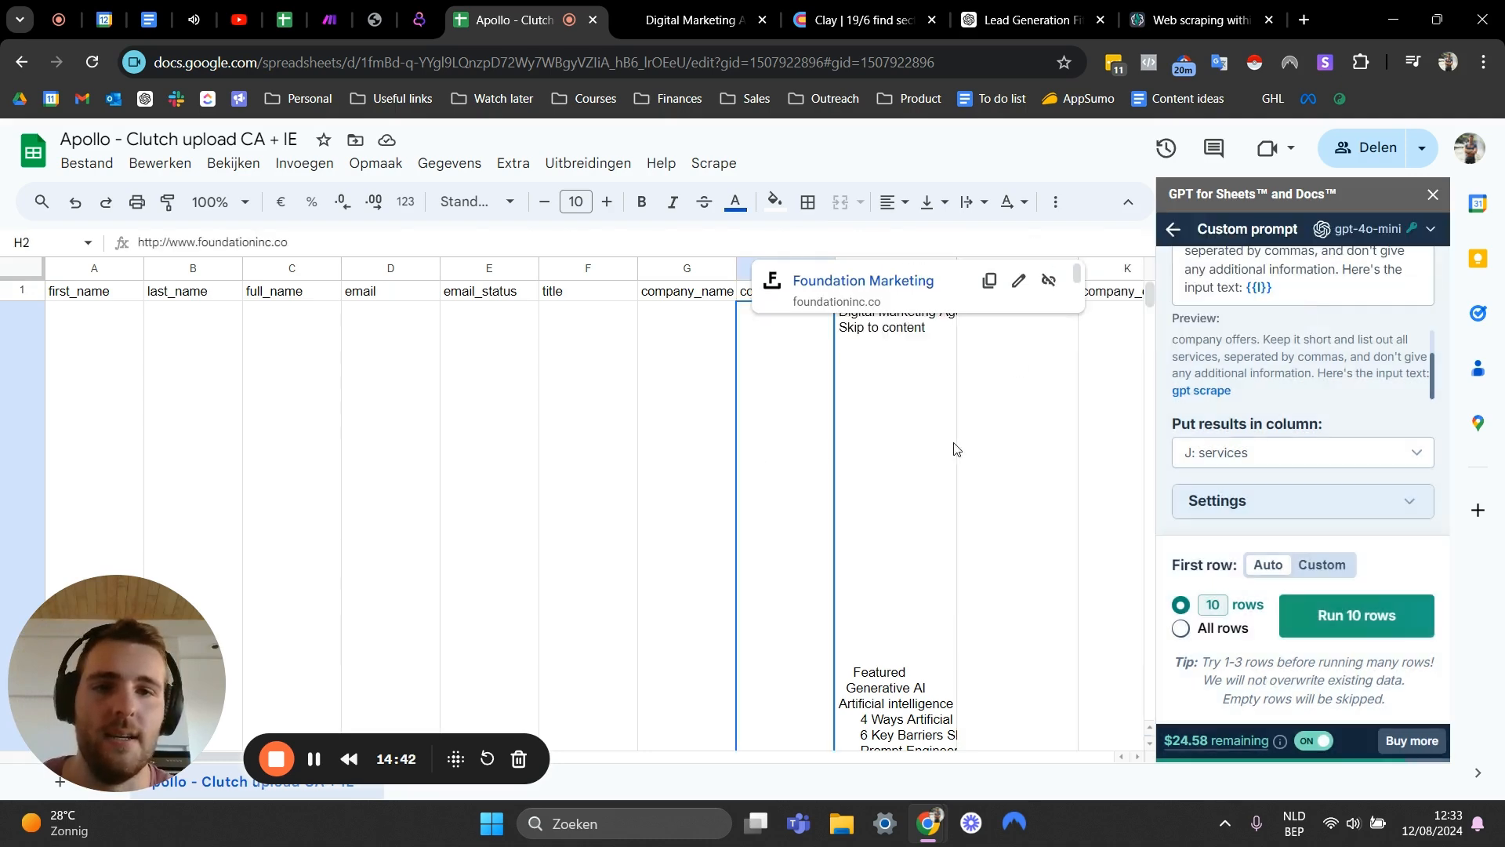
pyautogui.click(1000, 430)
pyautogui.click(738, 506)
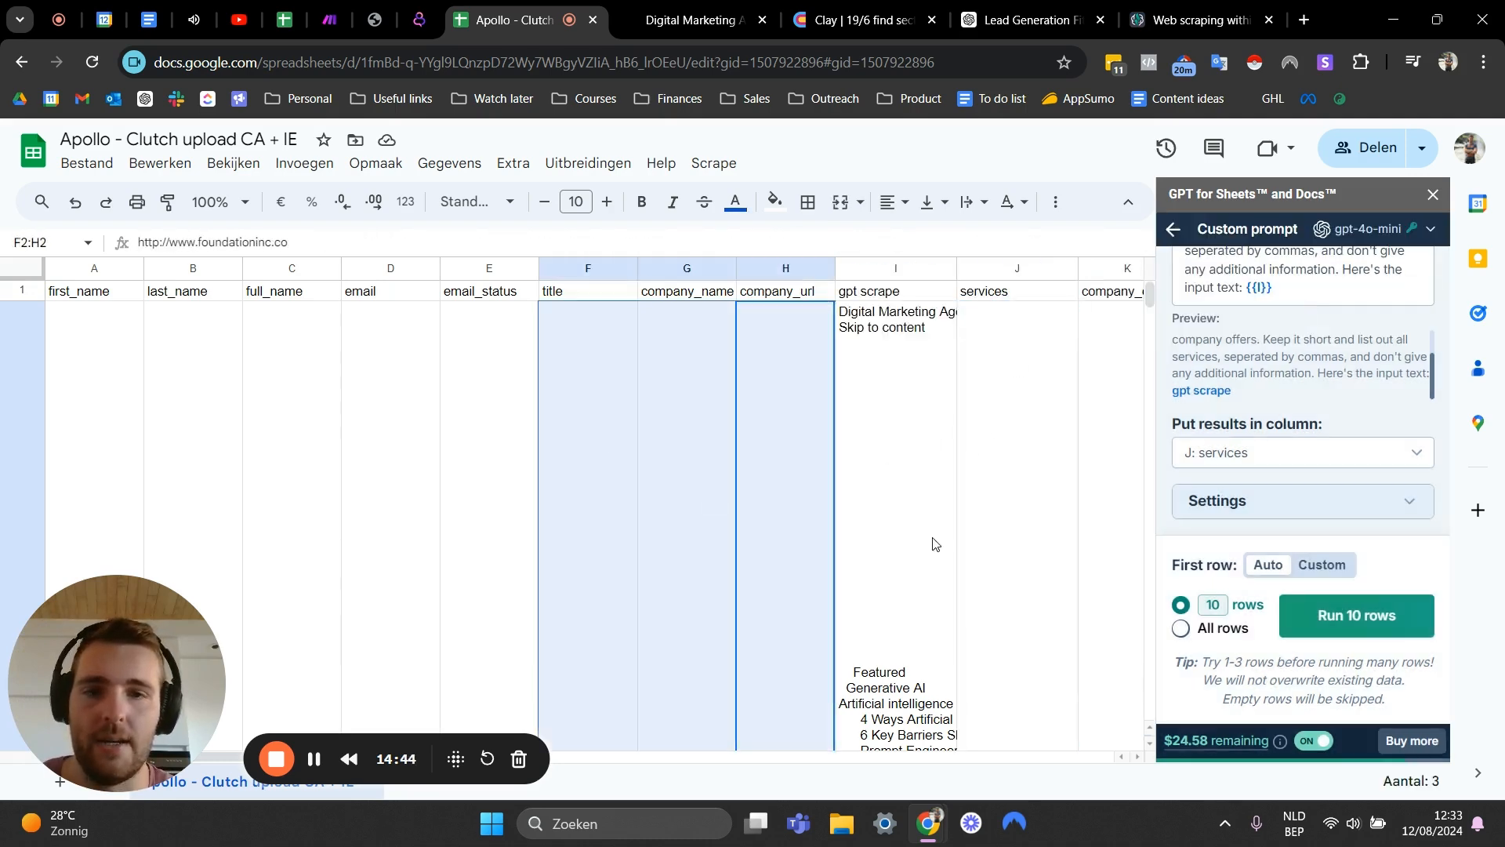
pyautogui.click(995, 517)
pyautogui.scroll(-5, 1003, 478)
pyautogui.scroll(-3, 1007, 488)
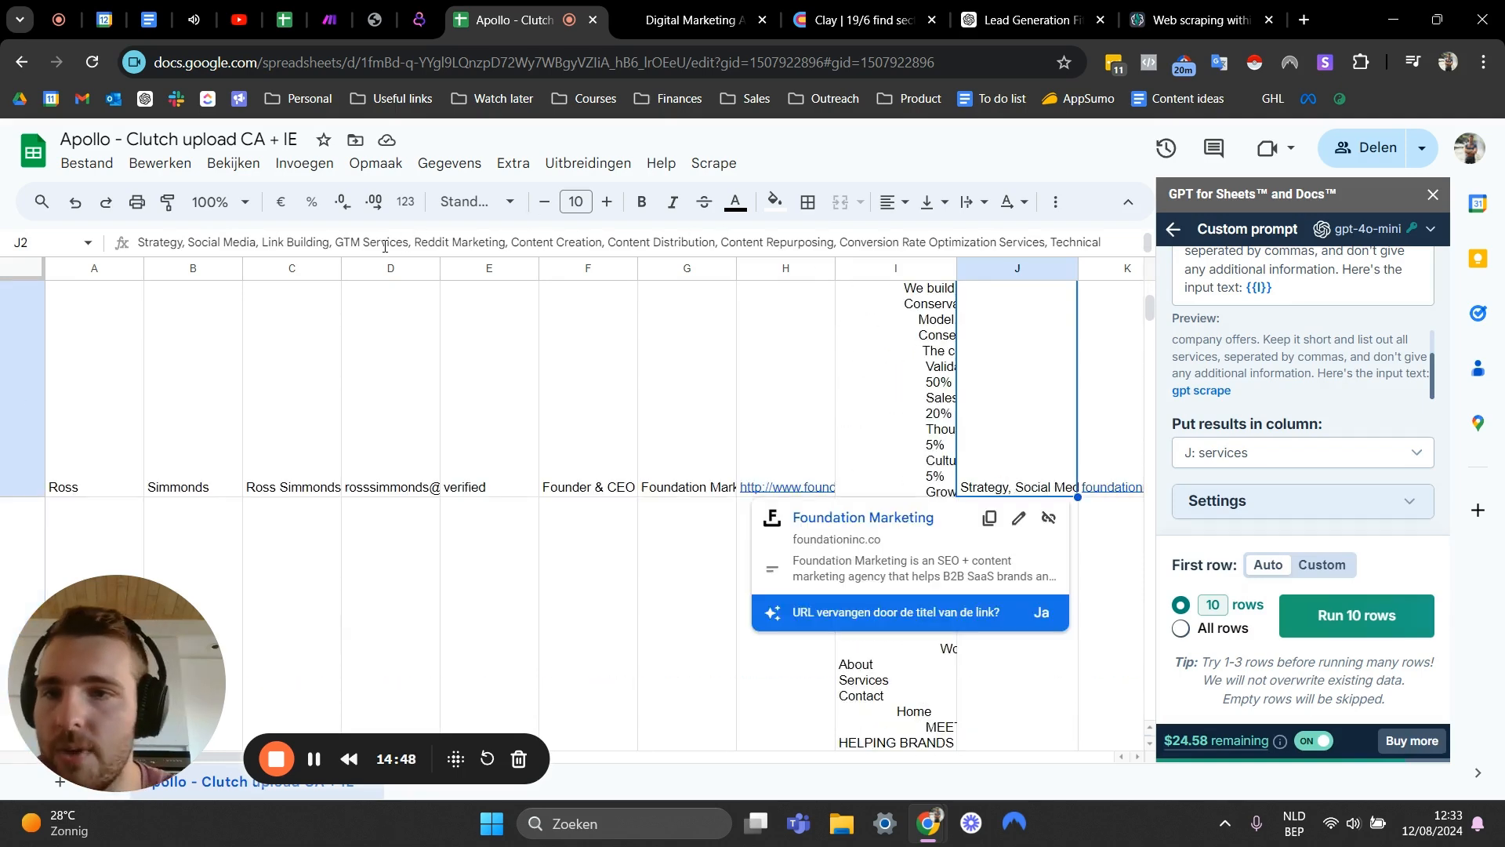
pyautogui.press('Return')
pyautogui.press('Escape')
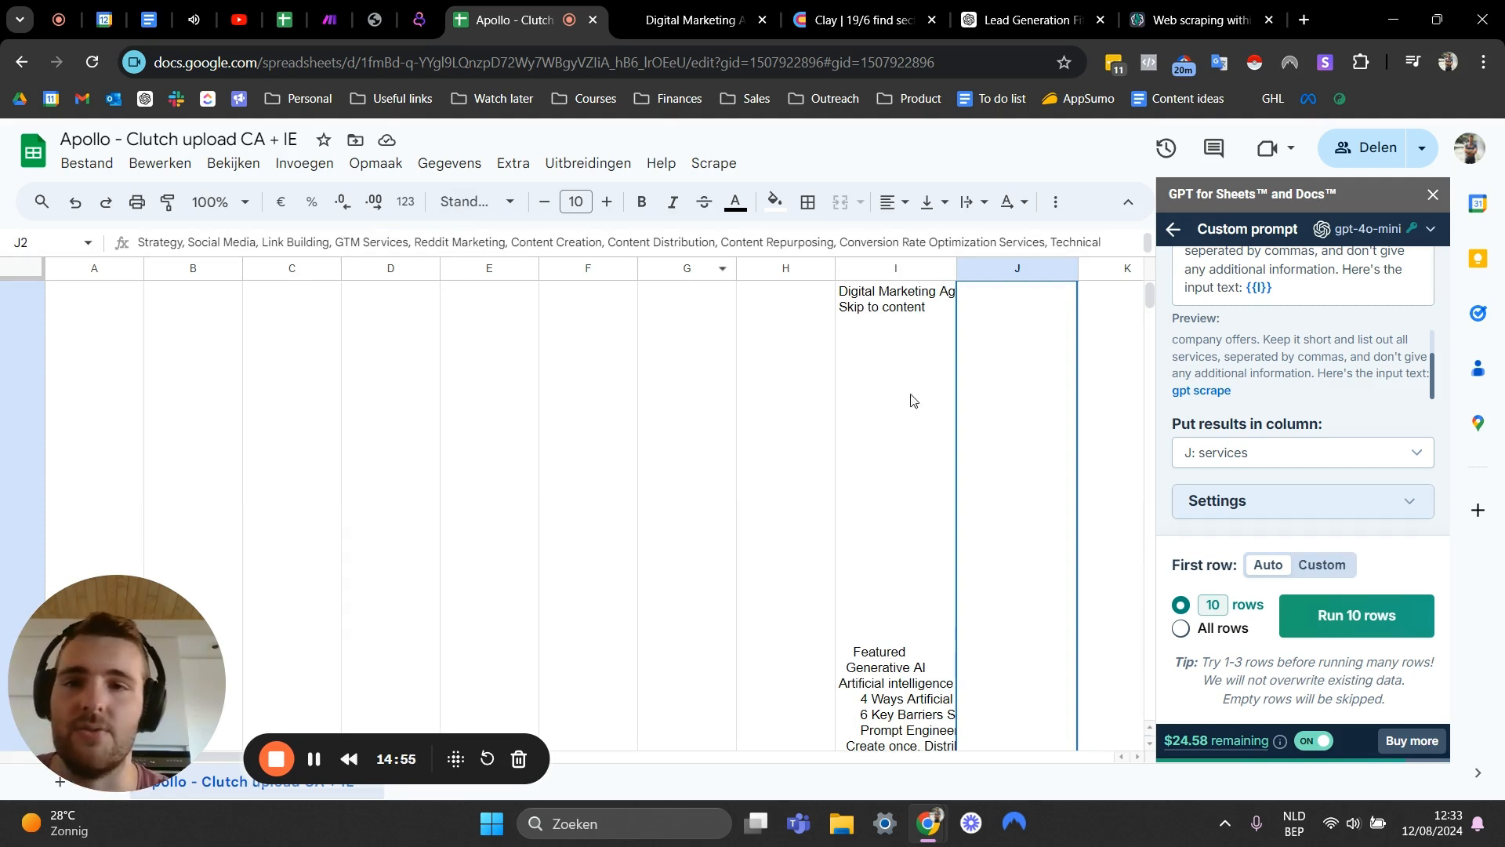
# - Scroll through the rows comparing each scraped website text with its generated list of services
pyautogui.scroll(-3, 922, 431)
pyautogui.click(921, 431)
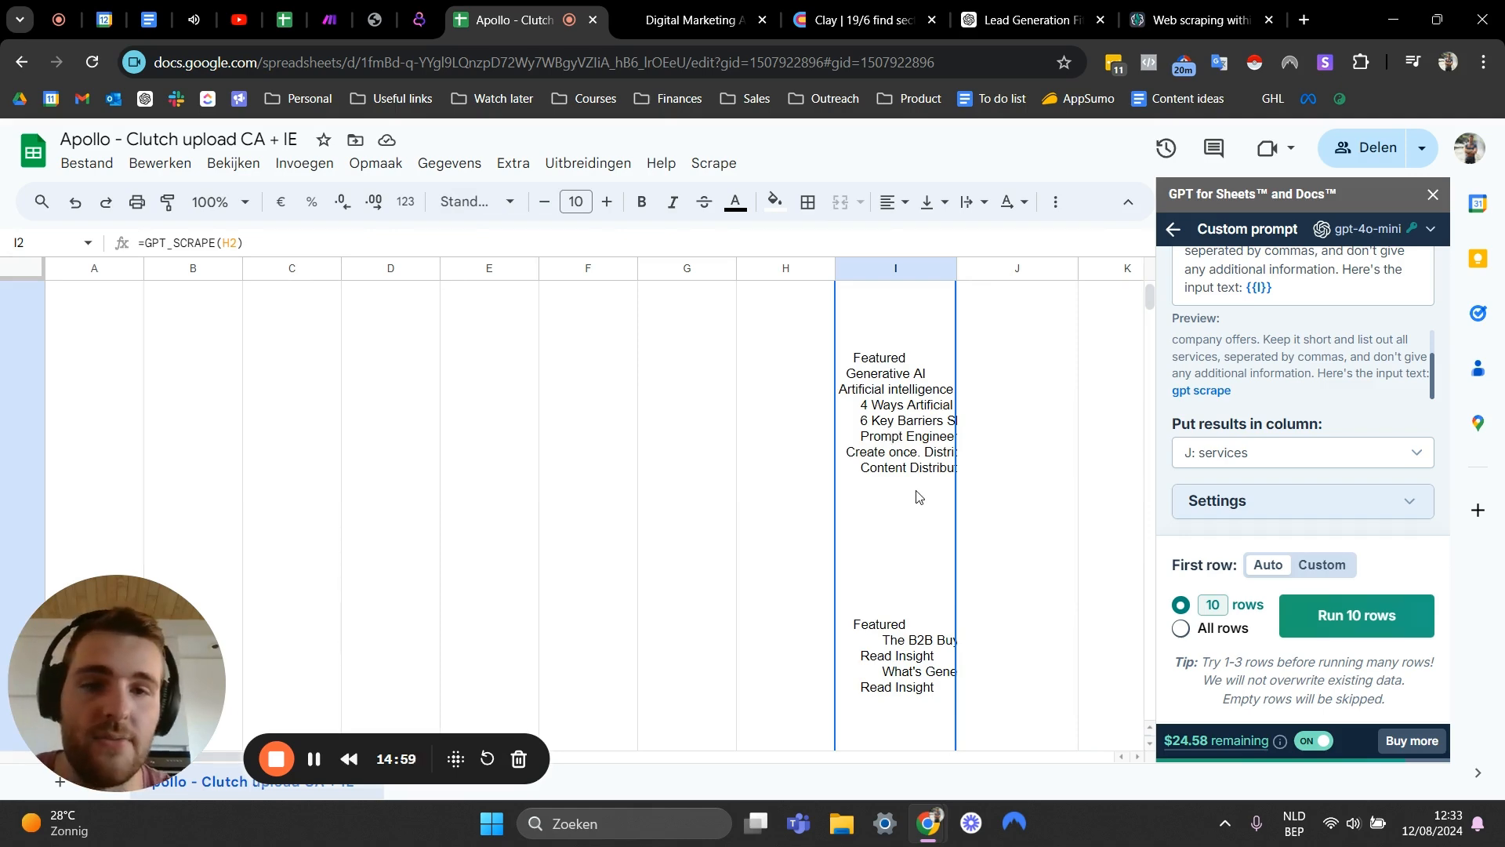
pyautogui.scroll(-5, 987, 457)
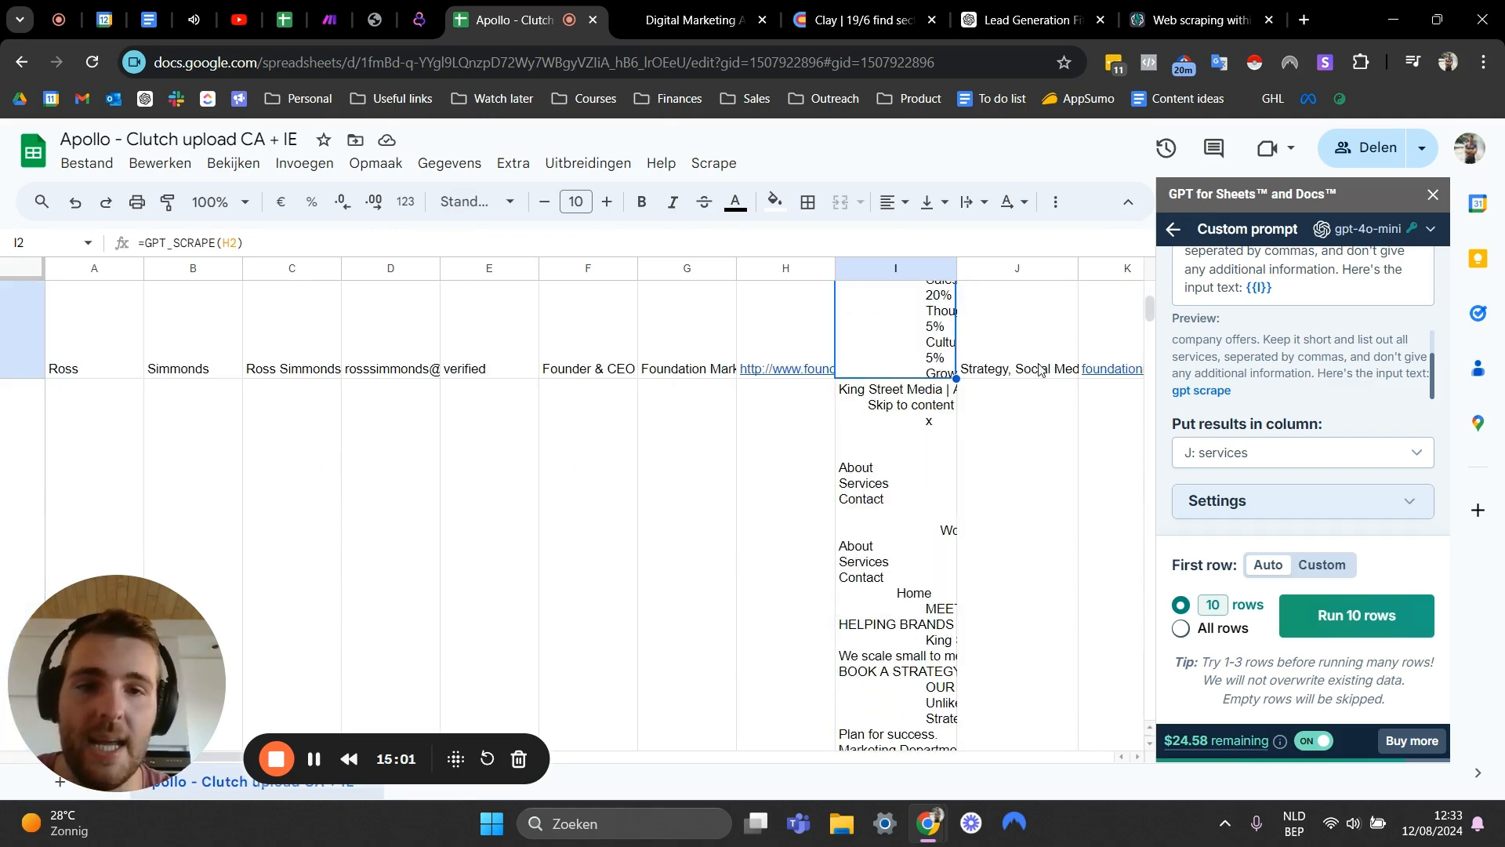
pyautogui.click(1001, 340)
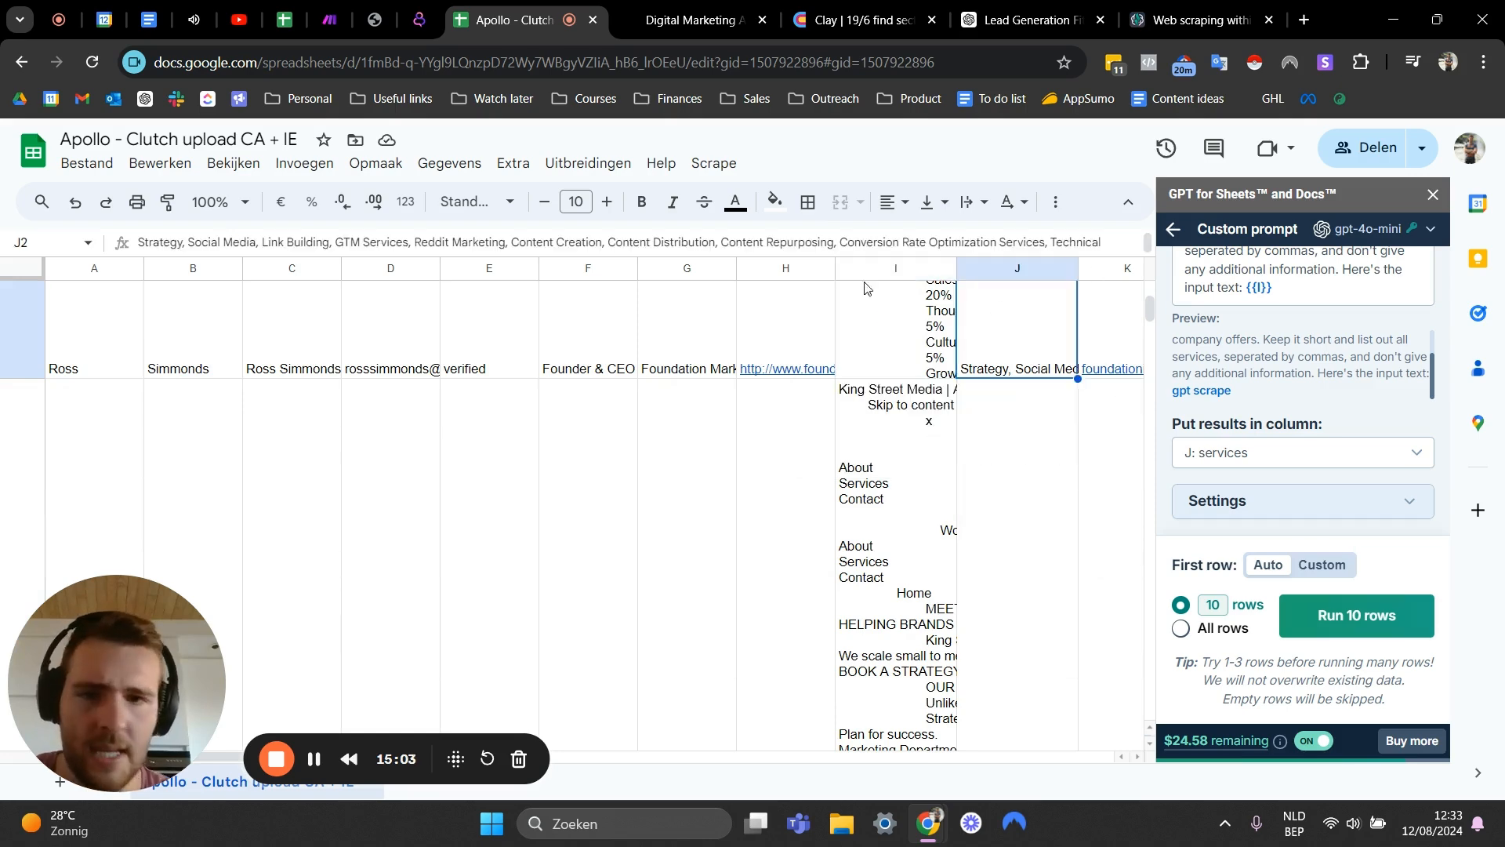
pyautogui.click(893, 337)
pyautogui.scroll(-5, 910, 439)
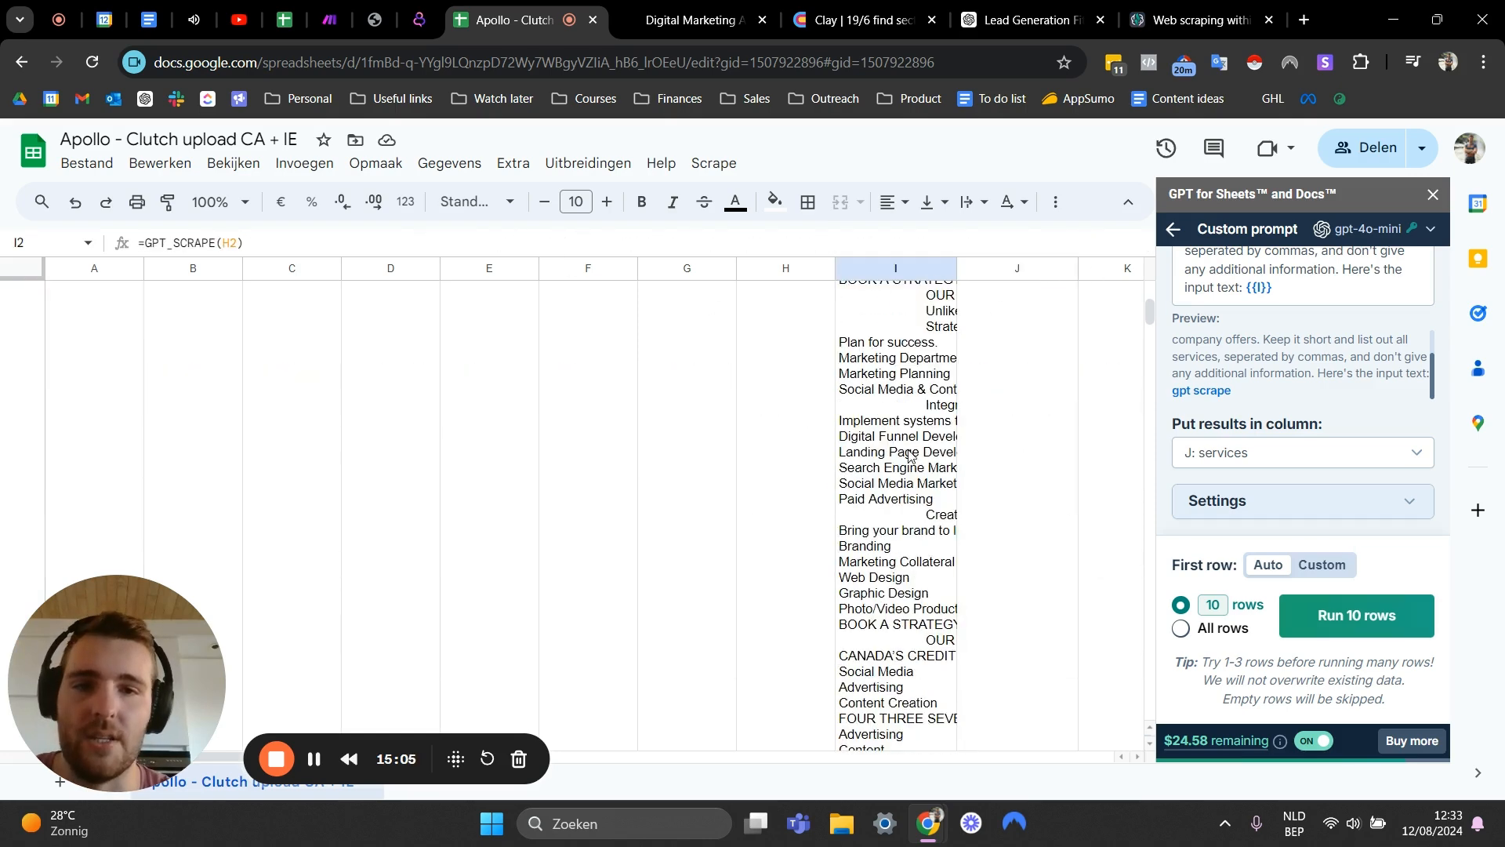
pyautogui.scroll(-3, 913, 468)
pyautogui.click(1006, 461)
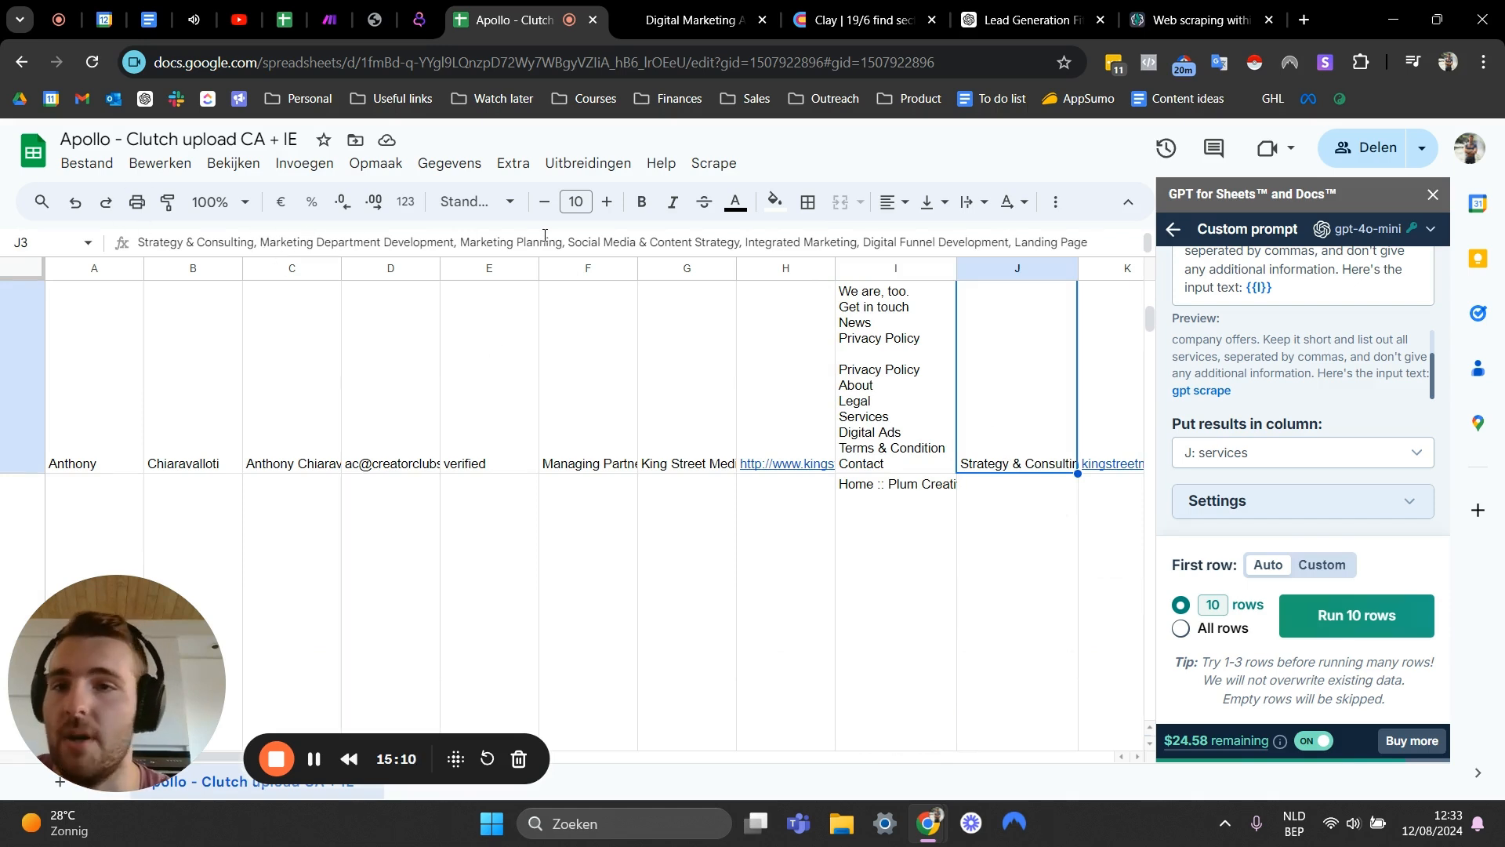
pyautogui.scroll(-3, 928, 406)
pyautogui.click(914, 419)
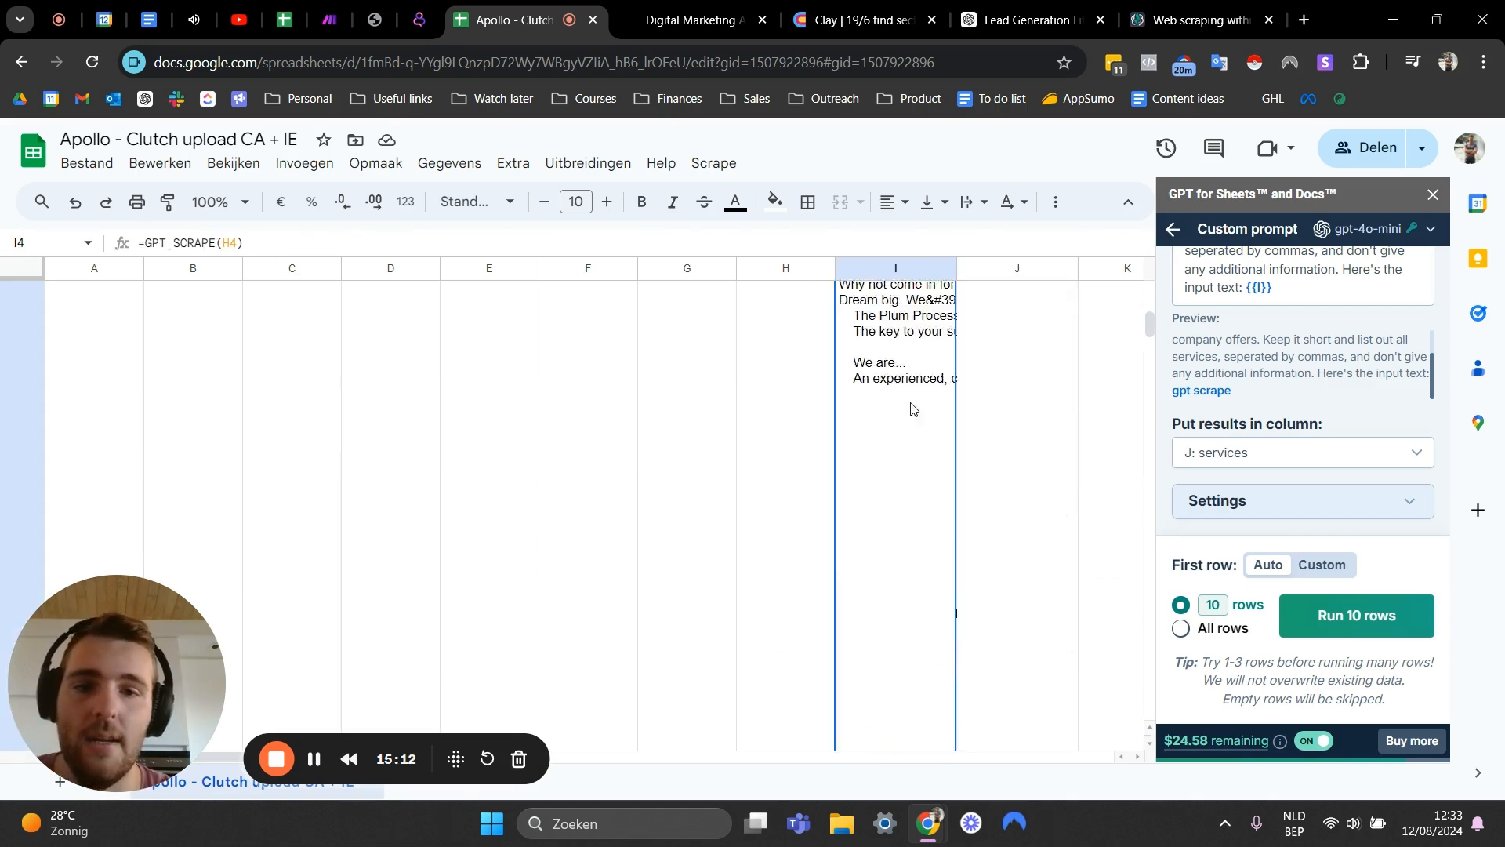
pyautogui.scroll(-2, 956, 386)
pyautogui.click(1002, 407)
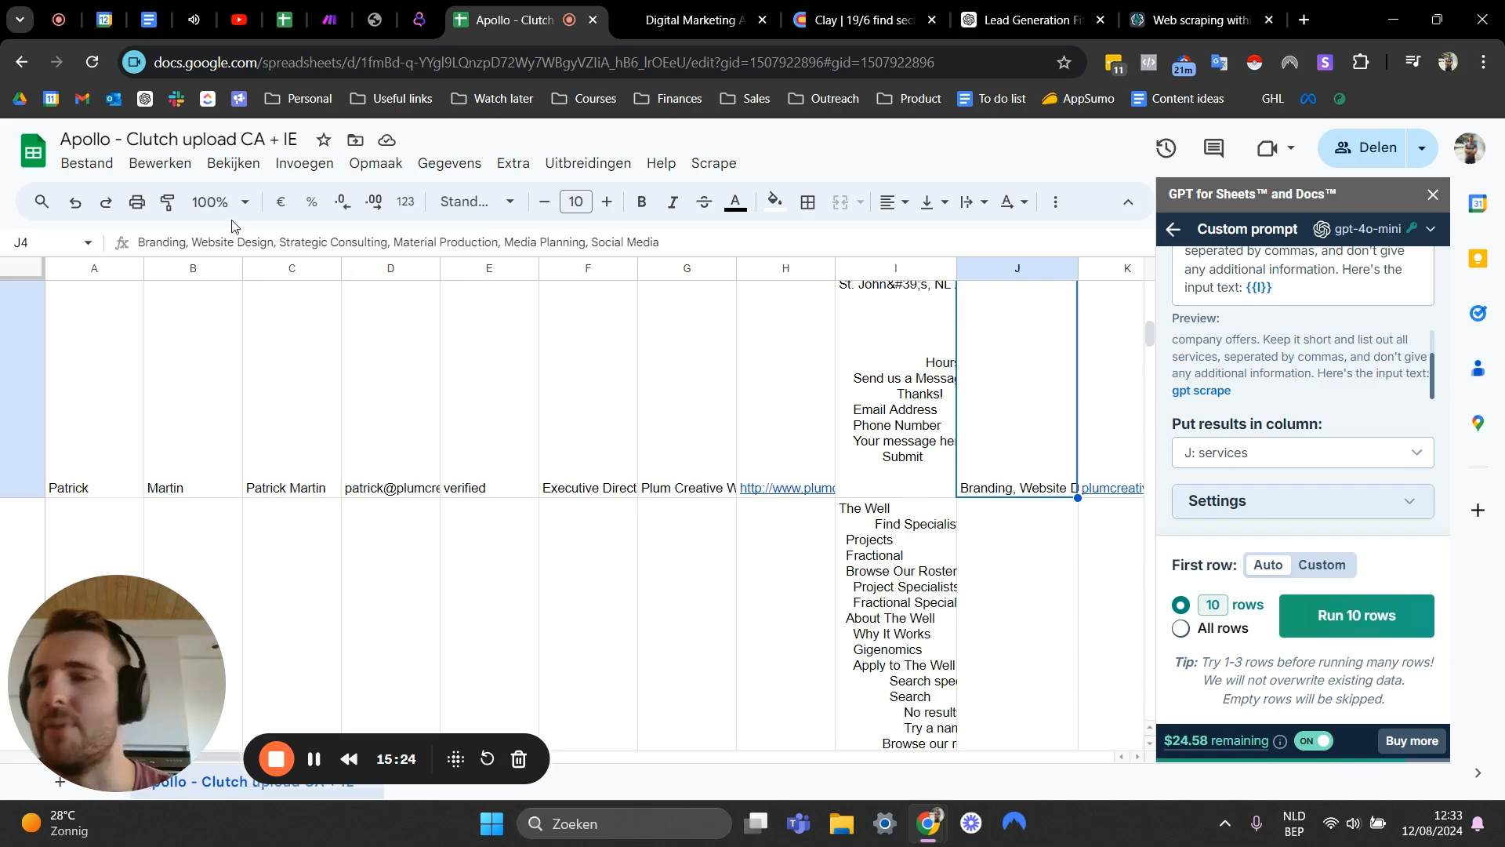
pyautogui.scroll(-3, 1042, 423)
pyautogui.click(1011, 416)
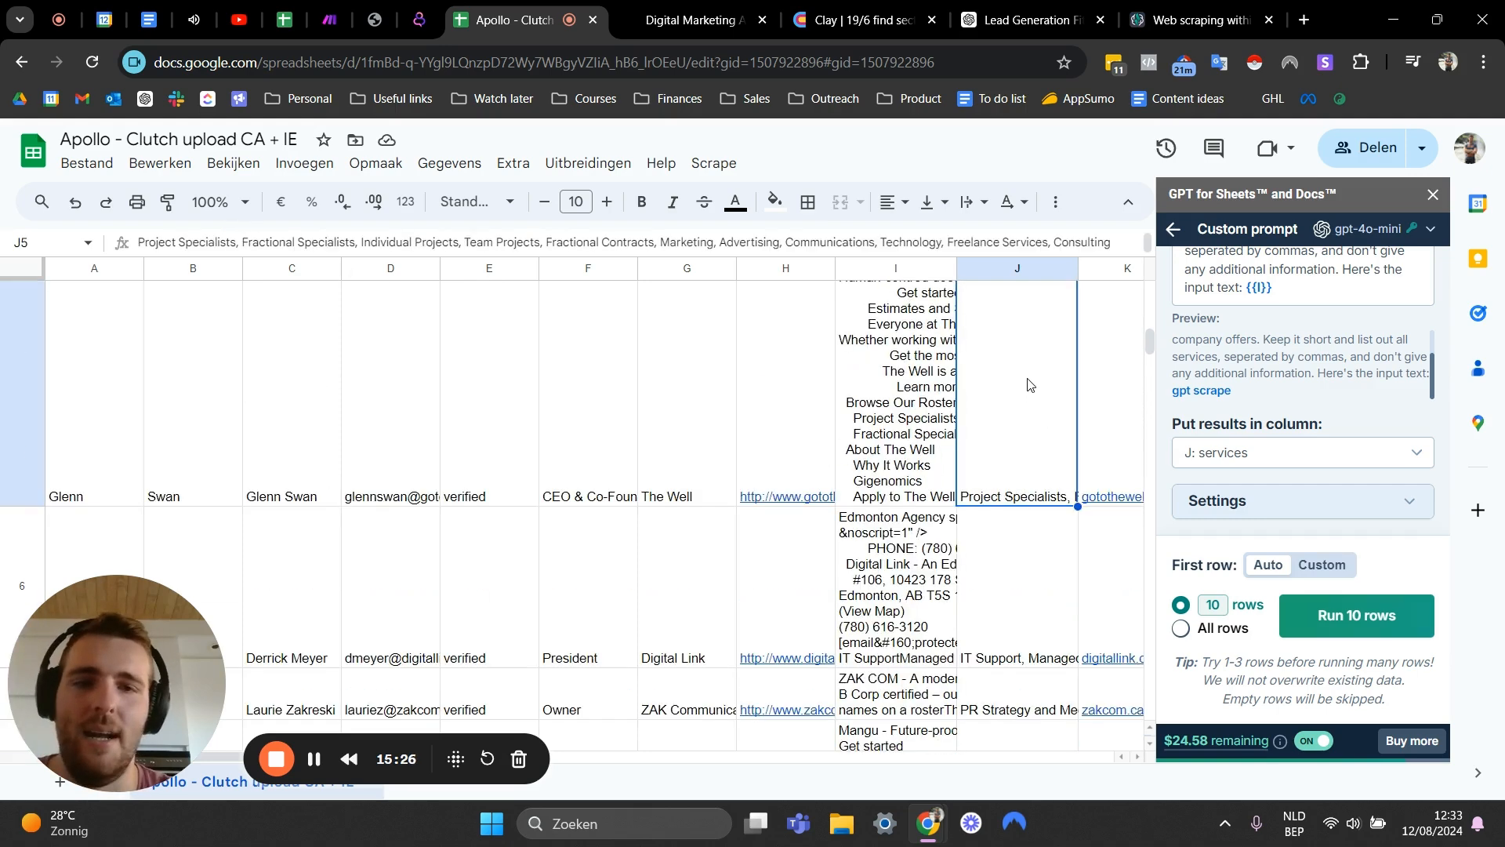
pyautogui.scroll(5, 1027, 369)
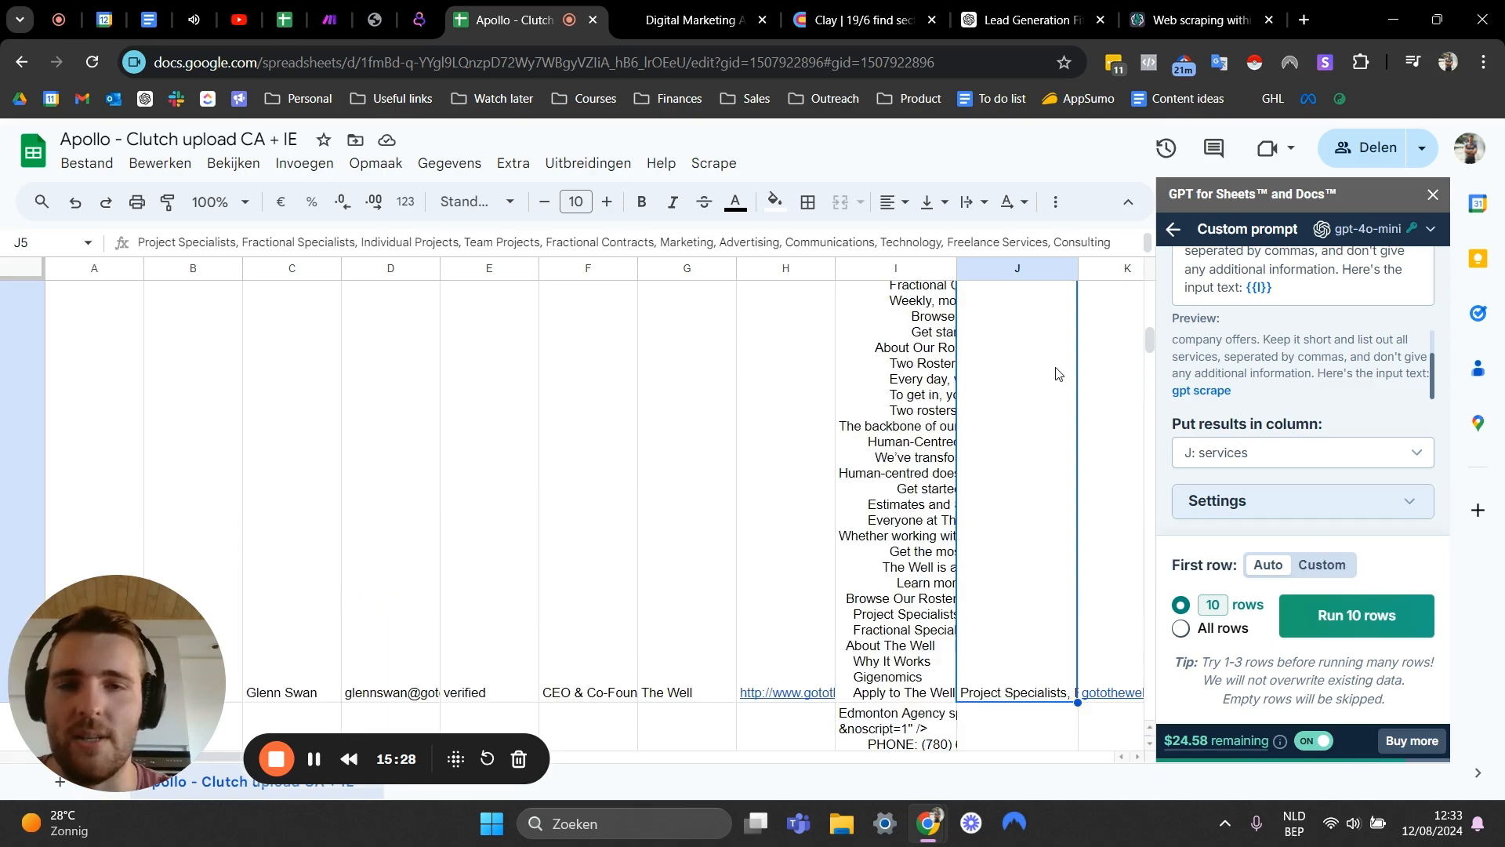
pyautogui.click(1000, 448)
pyautogui.scroll(-3, 1000, 448)
pyautogui.click(994, 439)
pyautogui.scroll(-3, 995, 435)
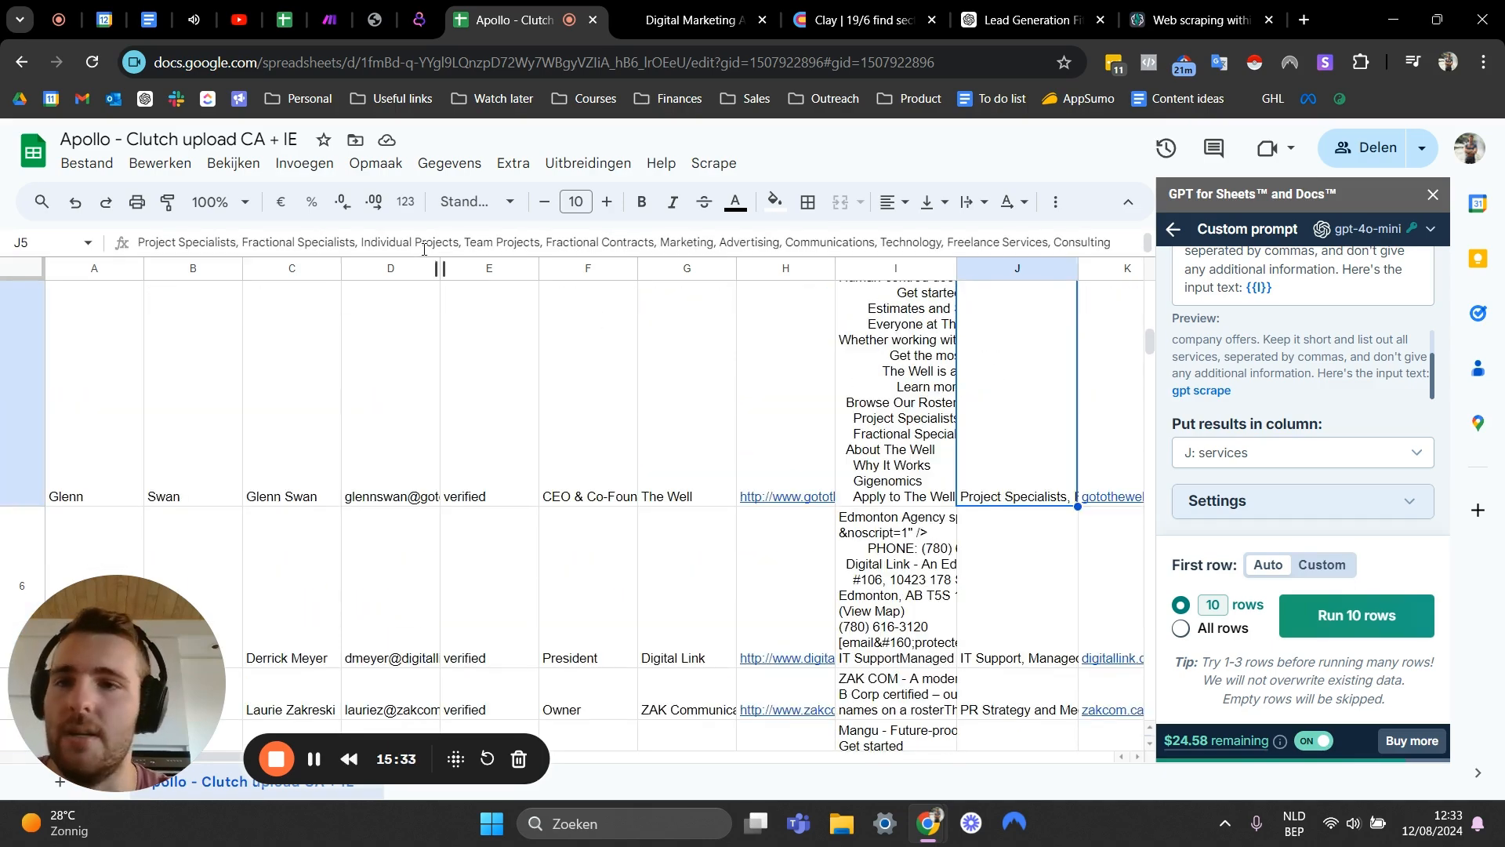
pyautogui.scroll(-1, 989, 451)
pyautogui.click(987, 448)
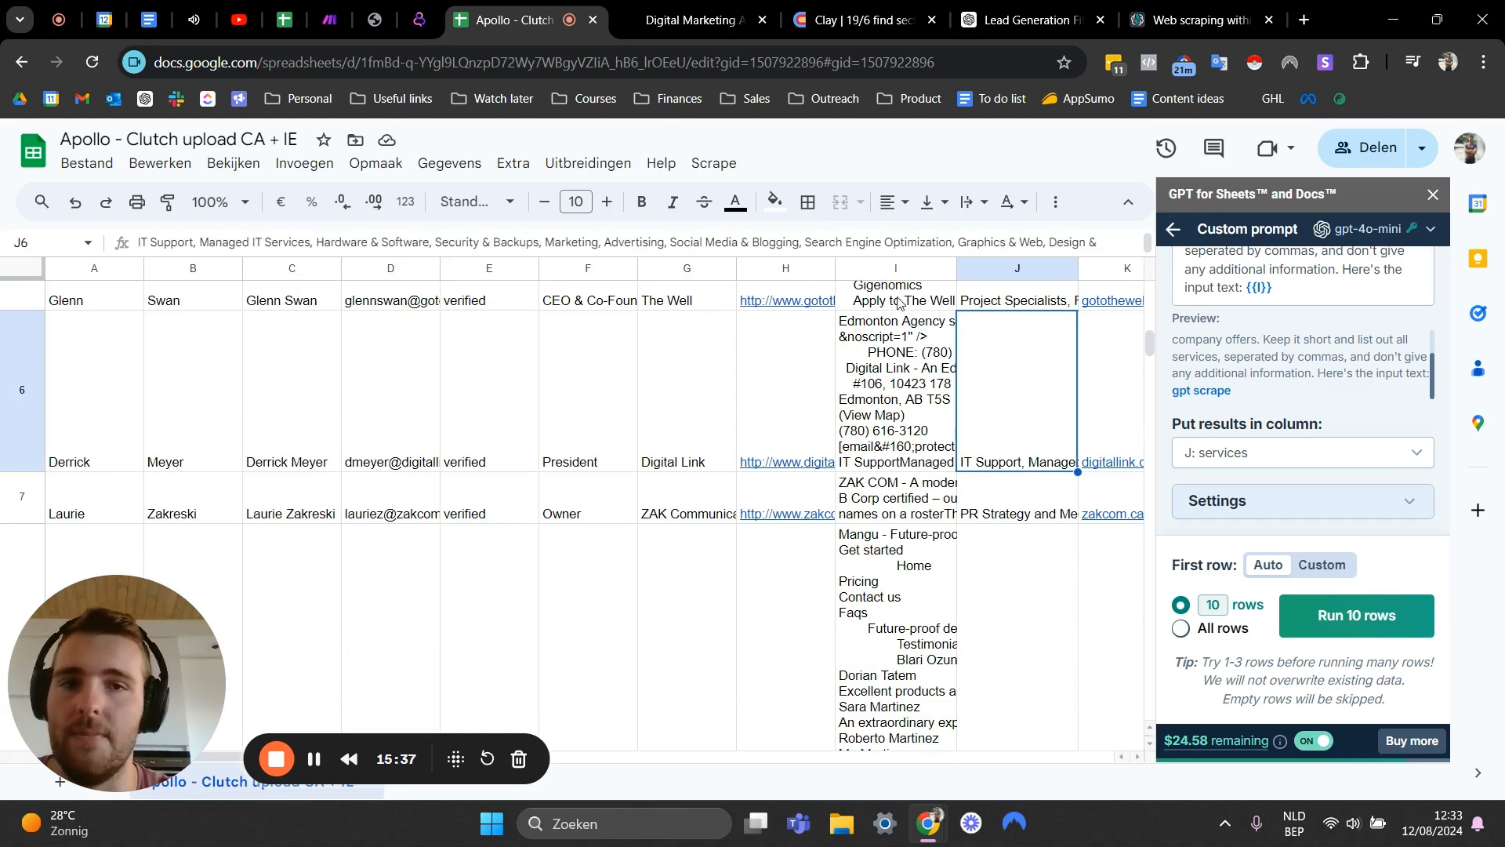
pyautogui.scroll(-2, 989, 314)
pyautogui.click(997, 318)
pyautogui.scroll(-3, 1011, 333)
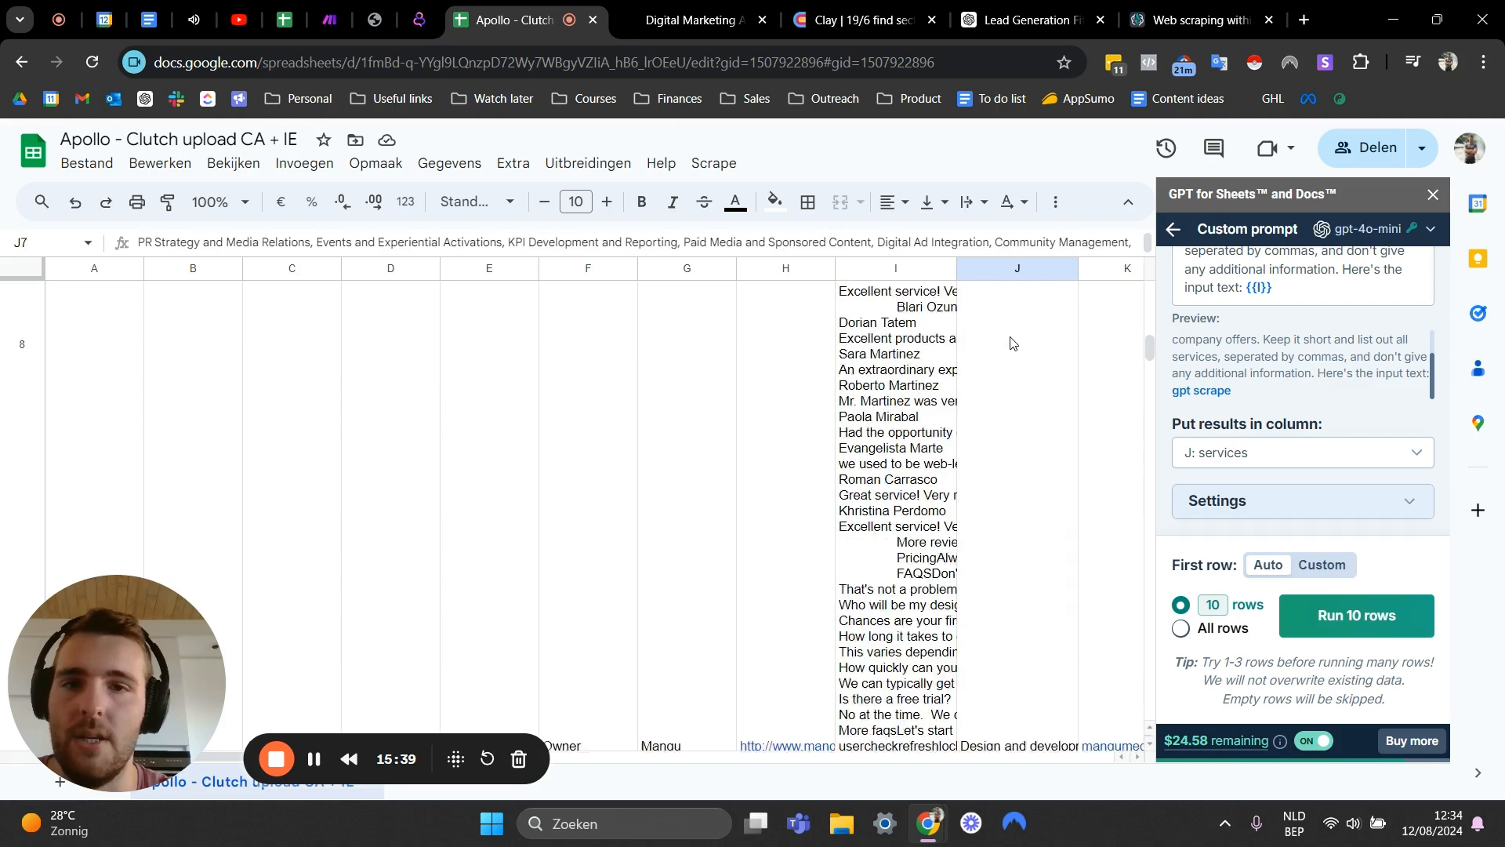
pyautogui.click(998, 376)
pyautogui.scroll(-2, 1000, 376)
pyautogui.click(1001, 374)
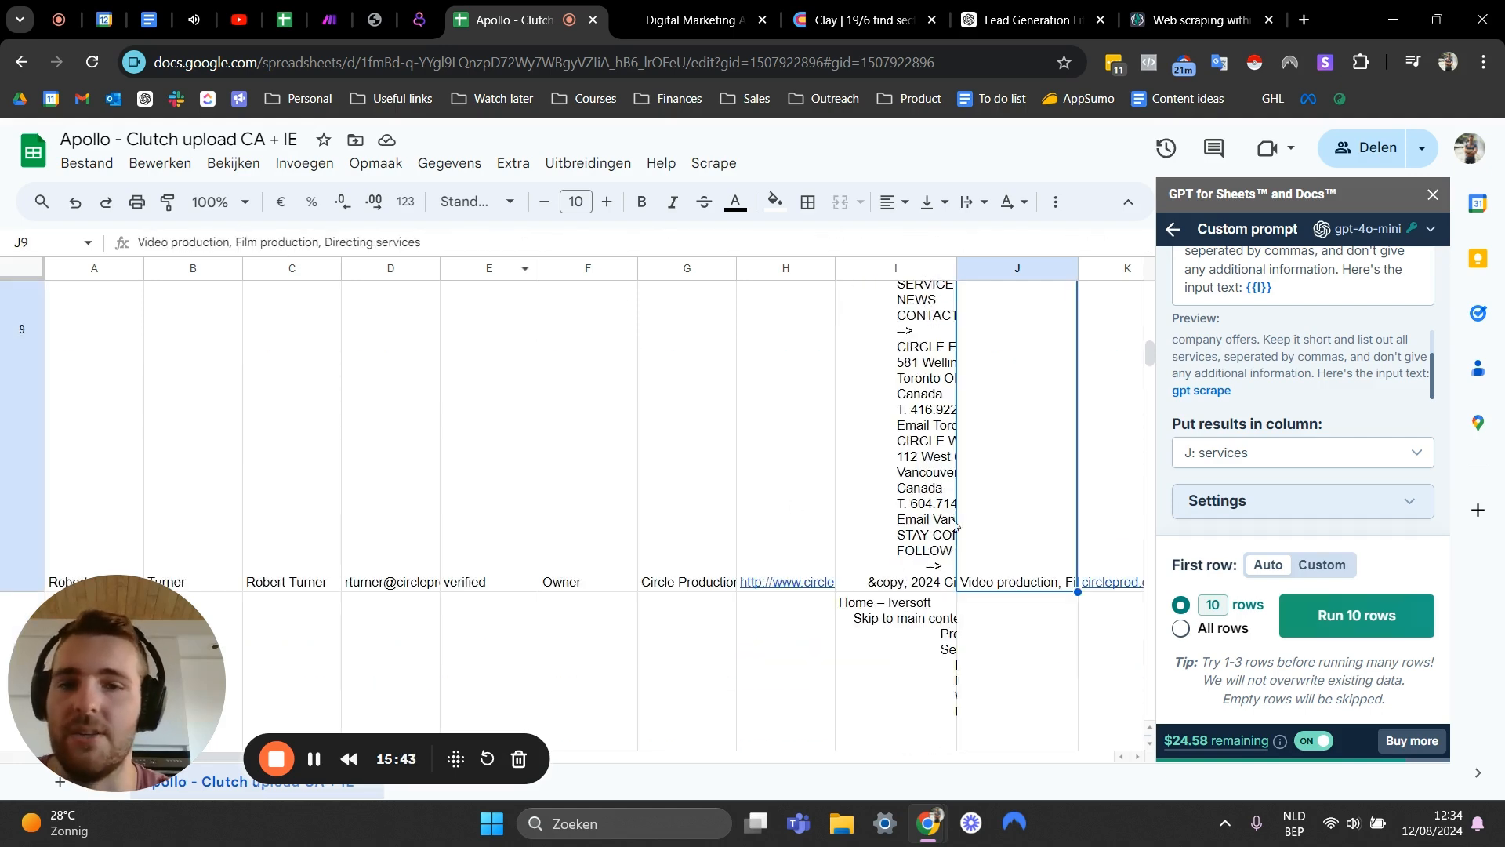
pyautogui.scroll(-5, 894, 526)
pyautogui.scroll(10, 959, 457)
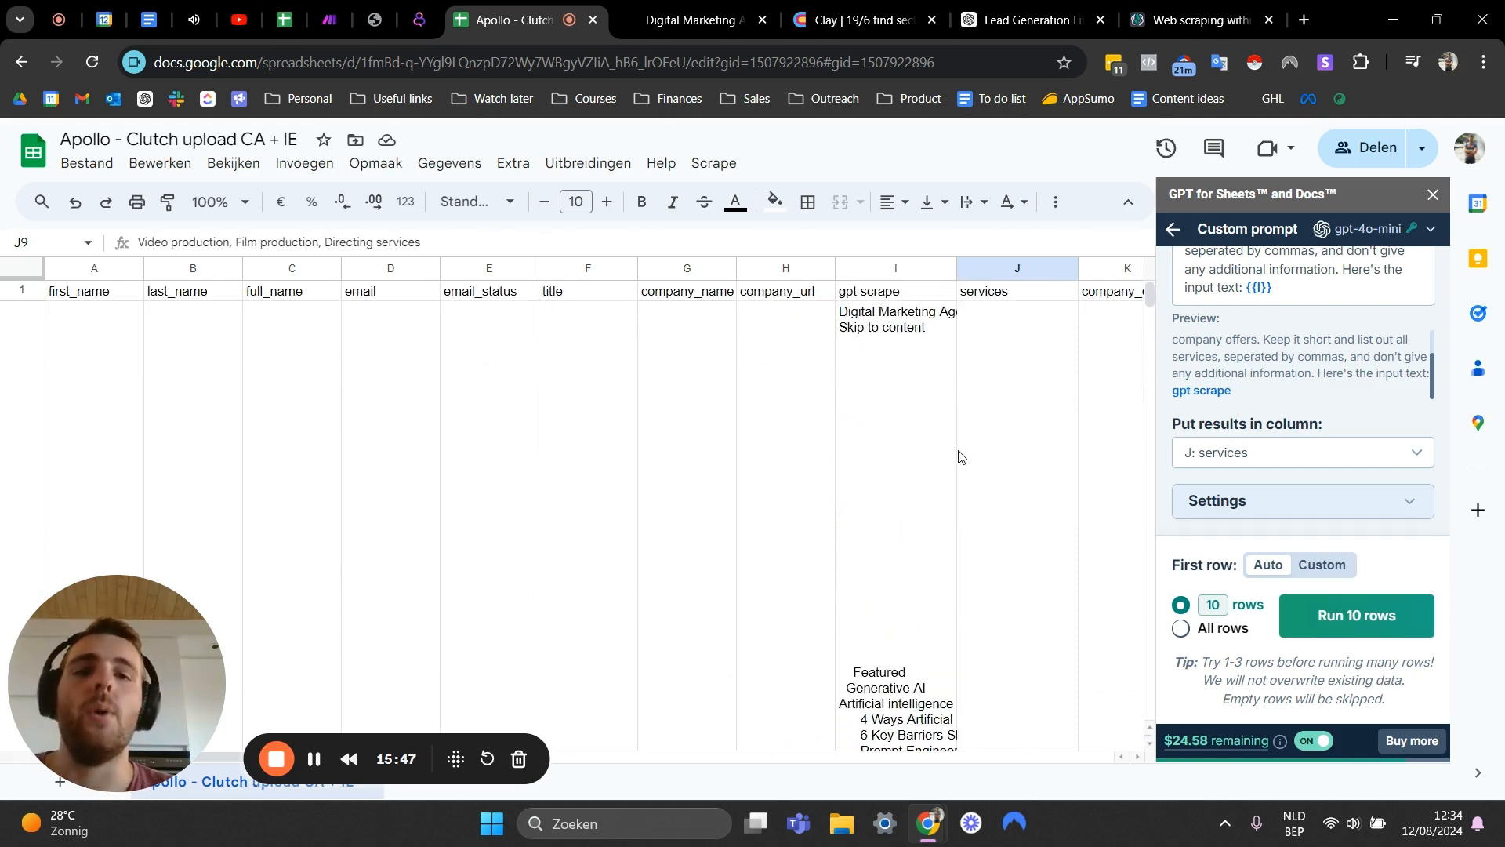
pyautogui.click(978, 347)
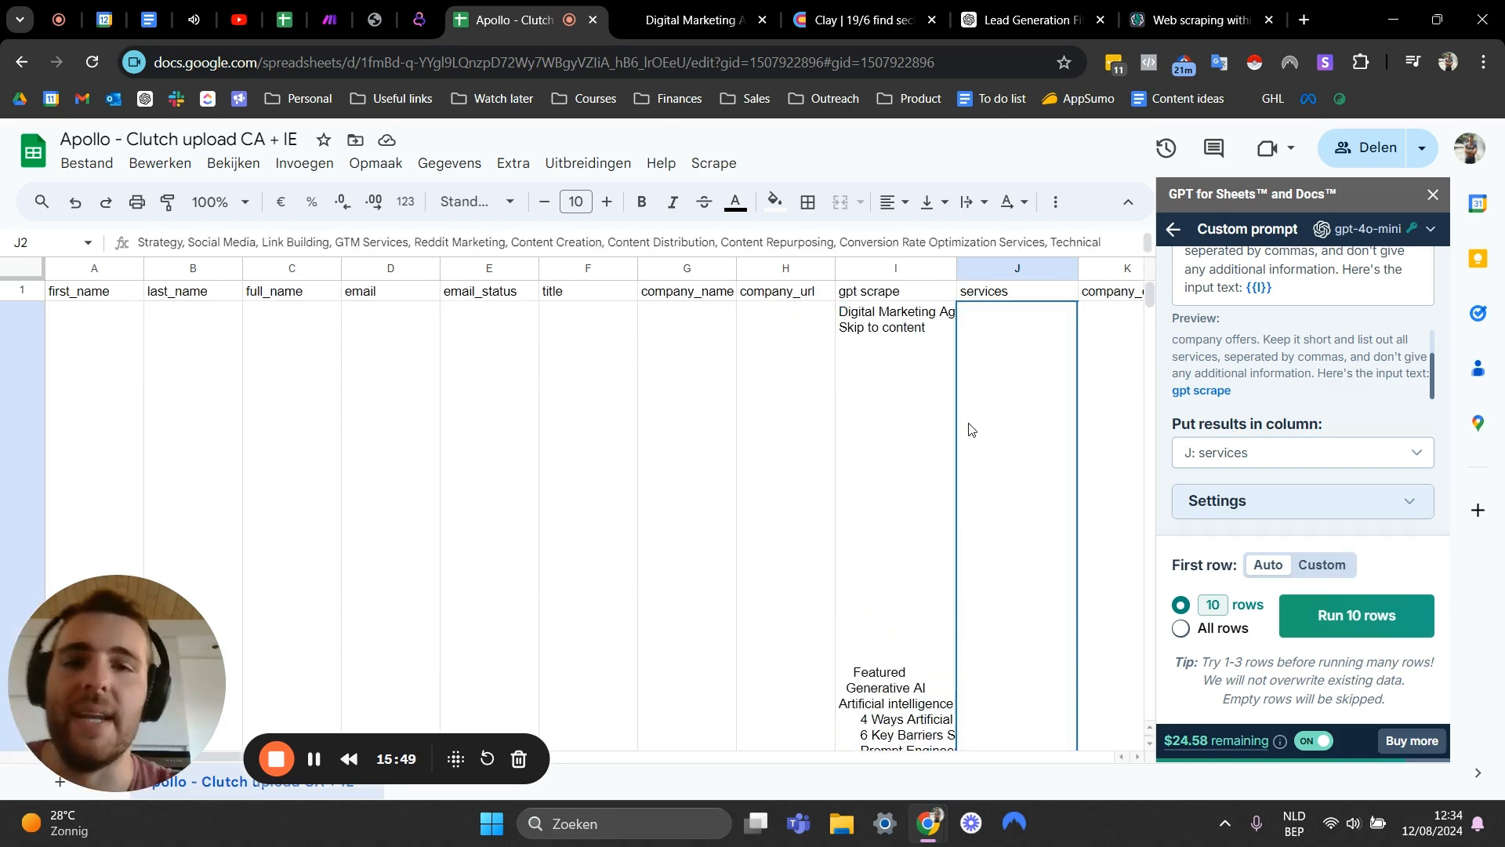
# - Close the GPT for Sheets panel and delete the gpt scrape column
pyautogui.click(1434, 197)
pyautogui.scroll(-5, 875, 402)
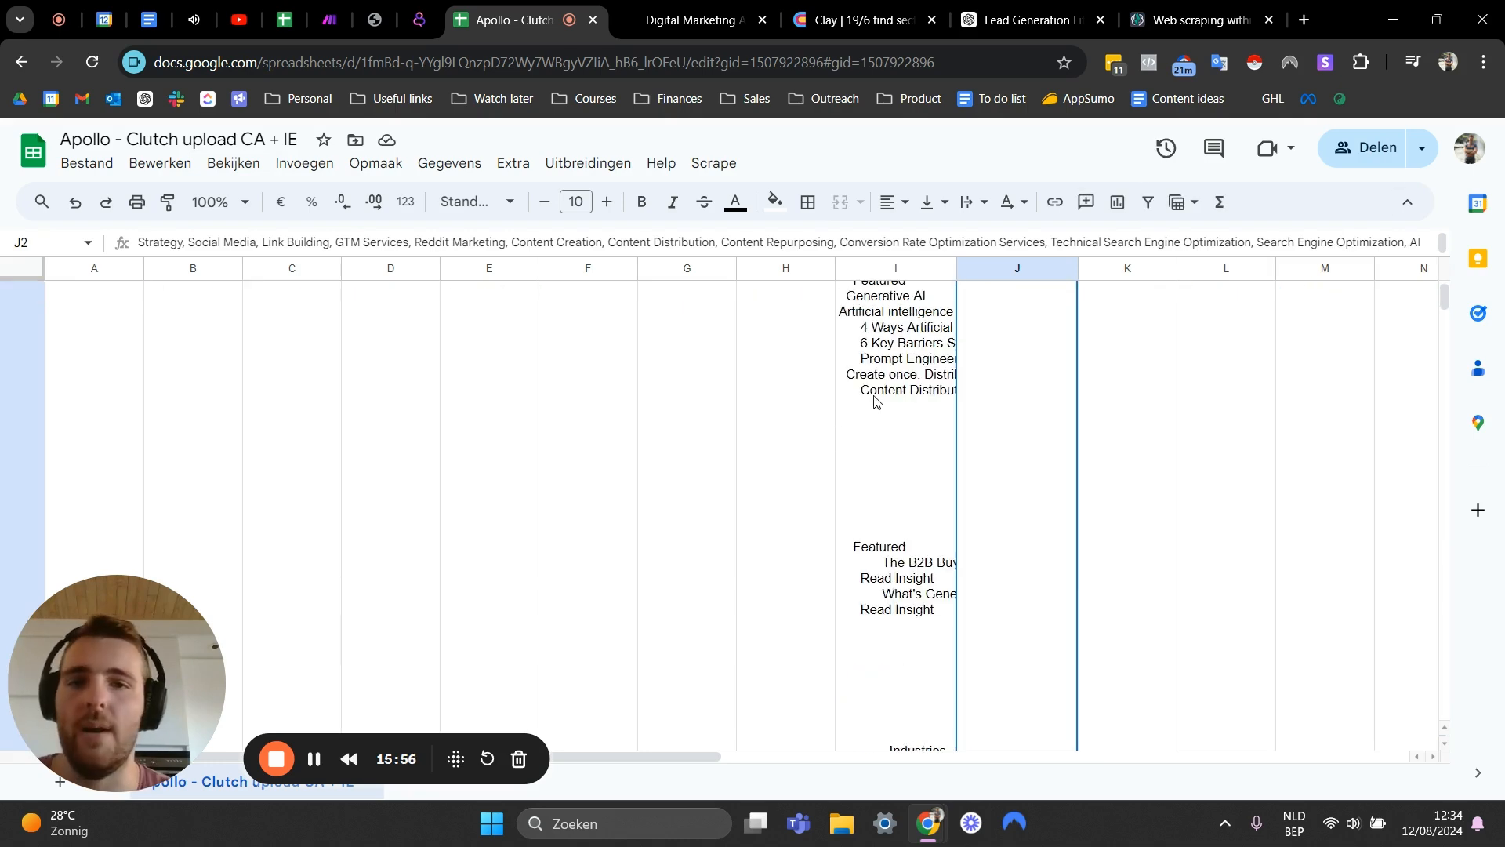
pyautogui.scroll(-10, 875, 401)
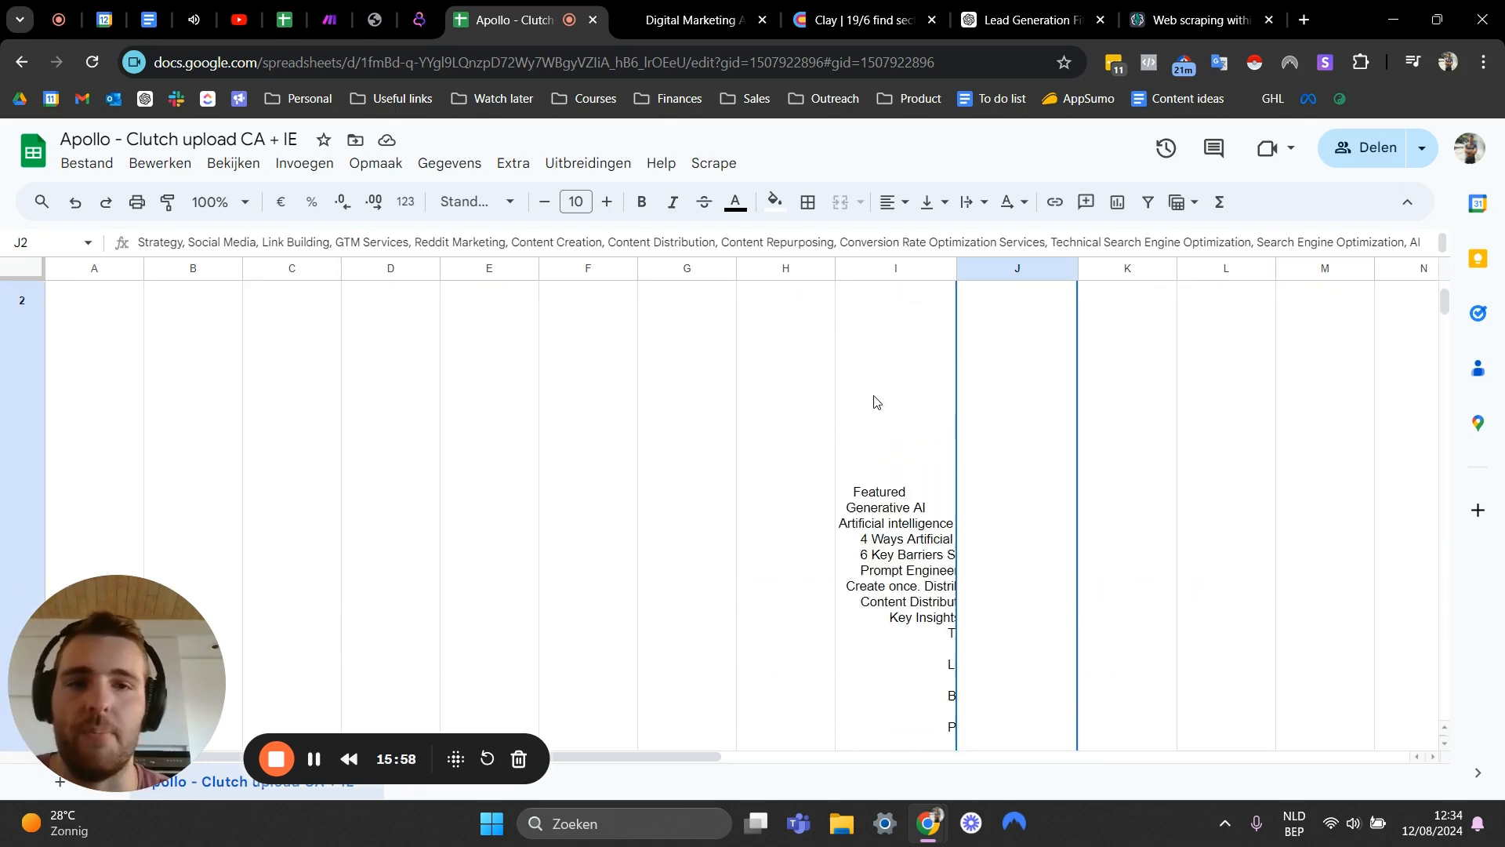
pyautogui.scroll(15, 874, 401)
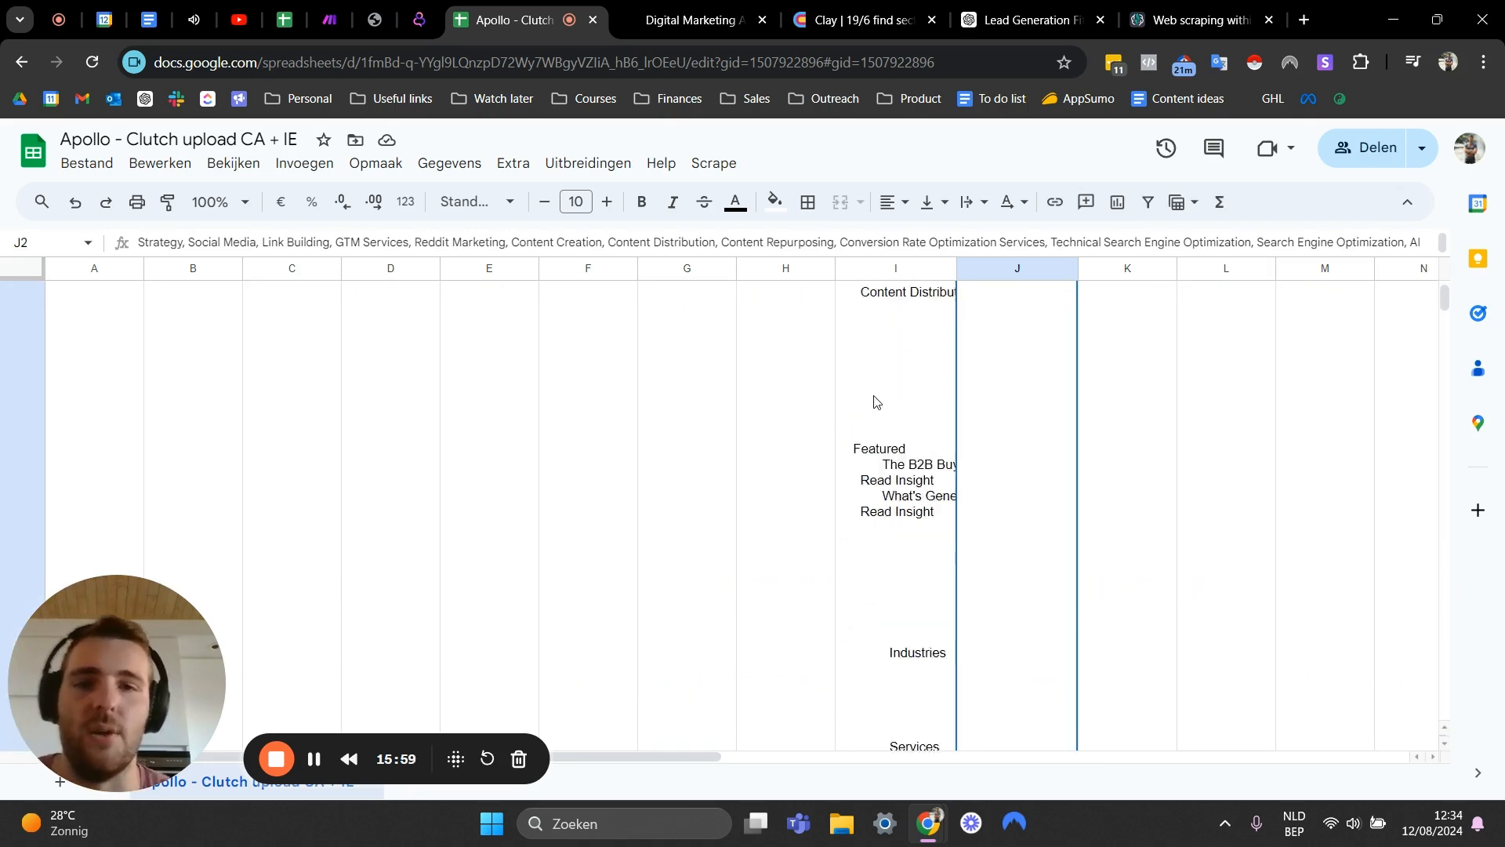
pyautogui.click(879, 266)
pyautogui.rightClick(880, 265)
pyautogui.click(699, 443)
pyautogui.click(1035, 462)
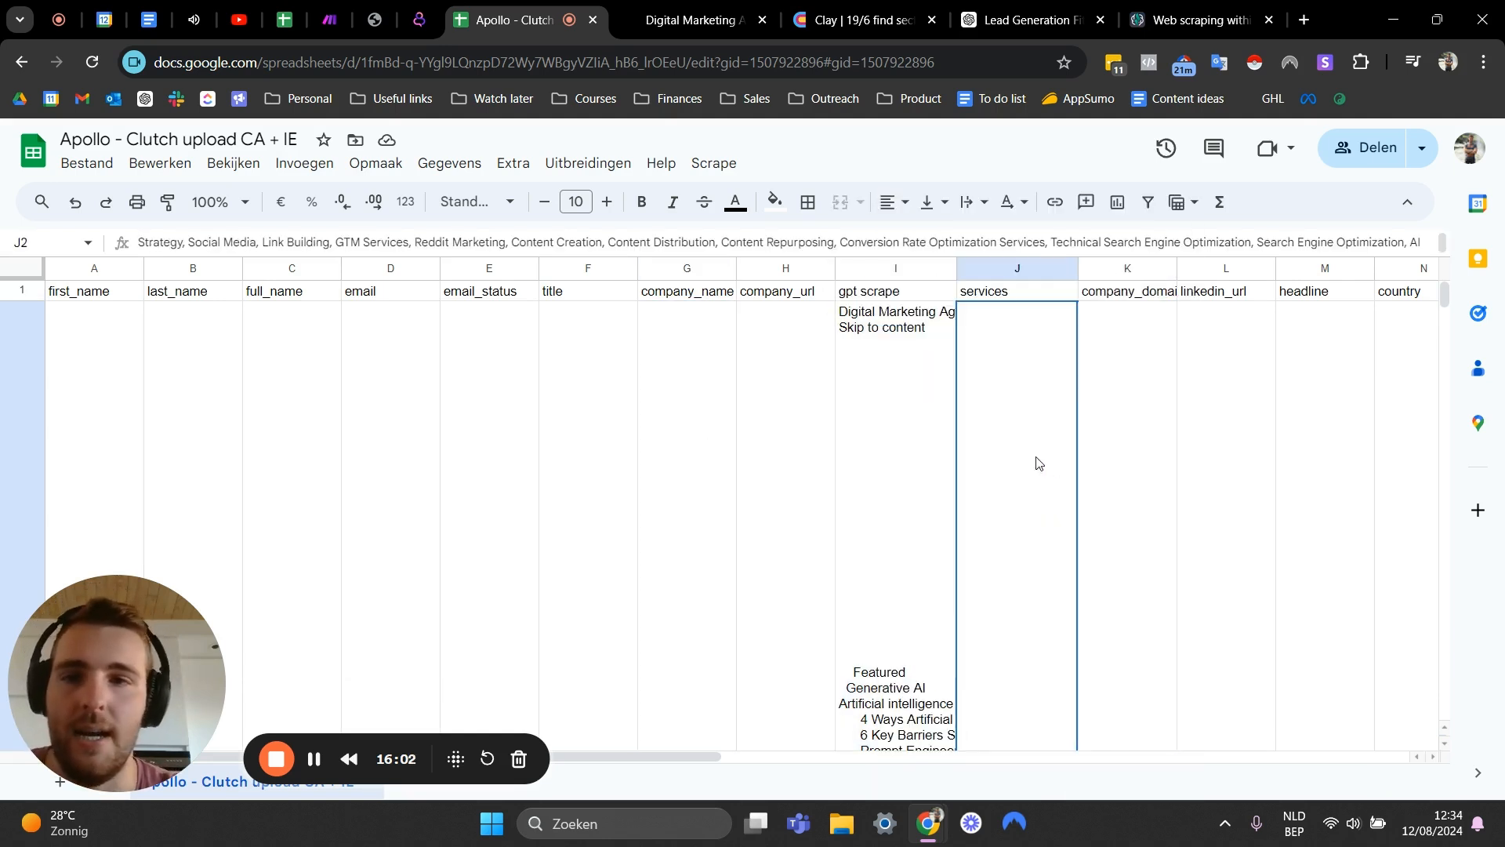
pyautogui.click(857, 271)
pyautogui.rightClick(857, 270)
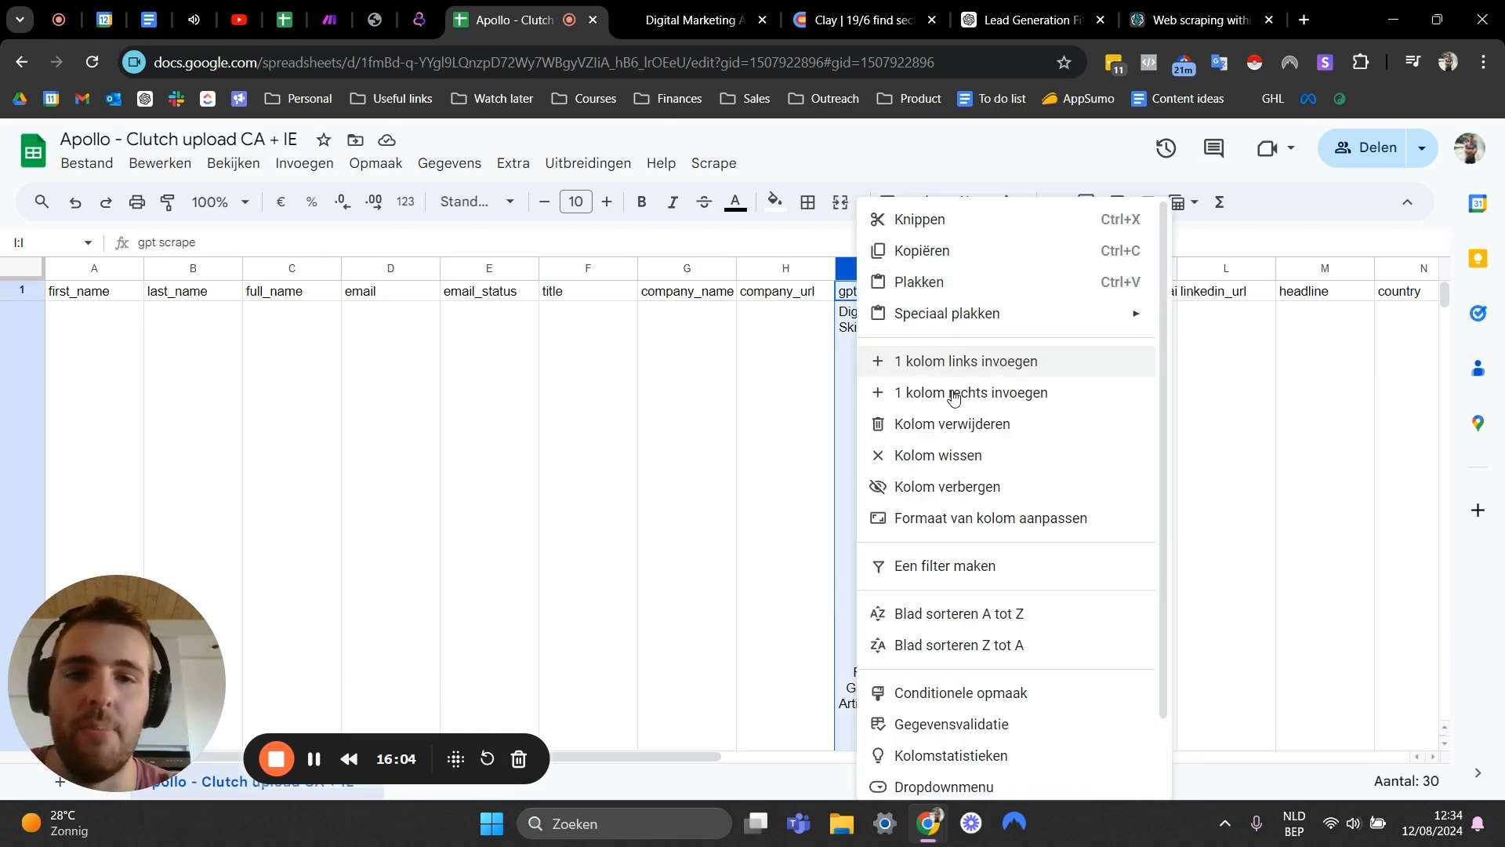
pyautogui.click(934, 424)
pyautogui.click(865, 351)
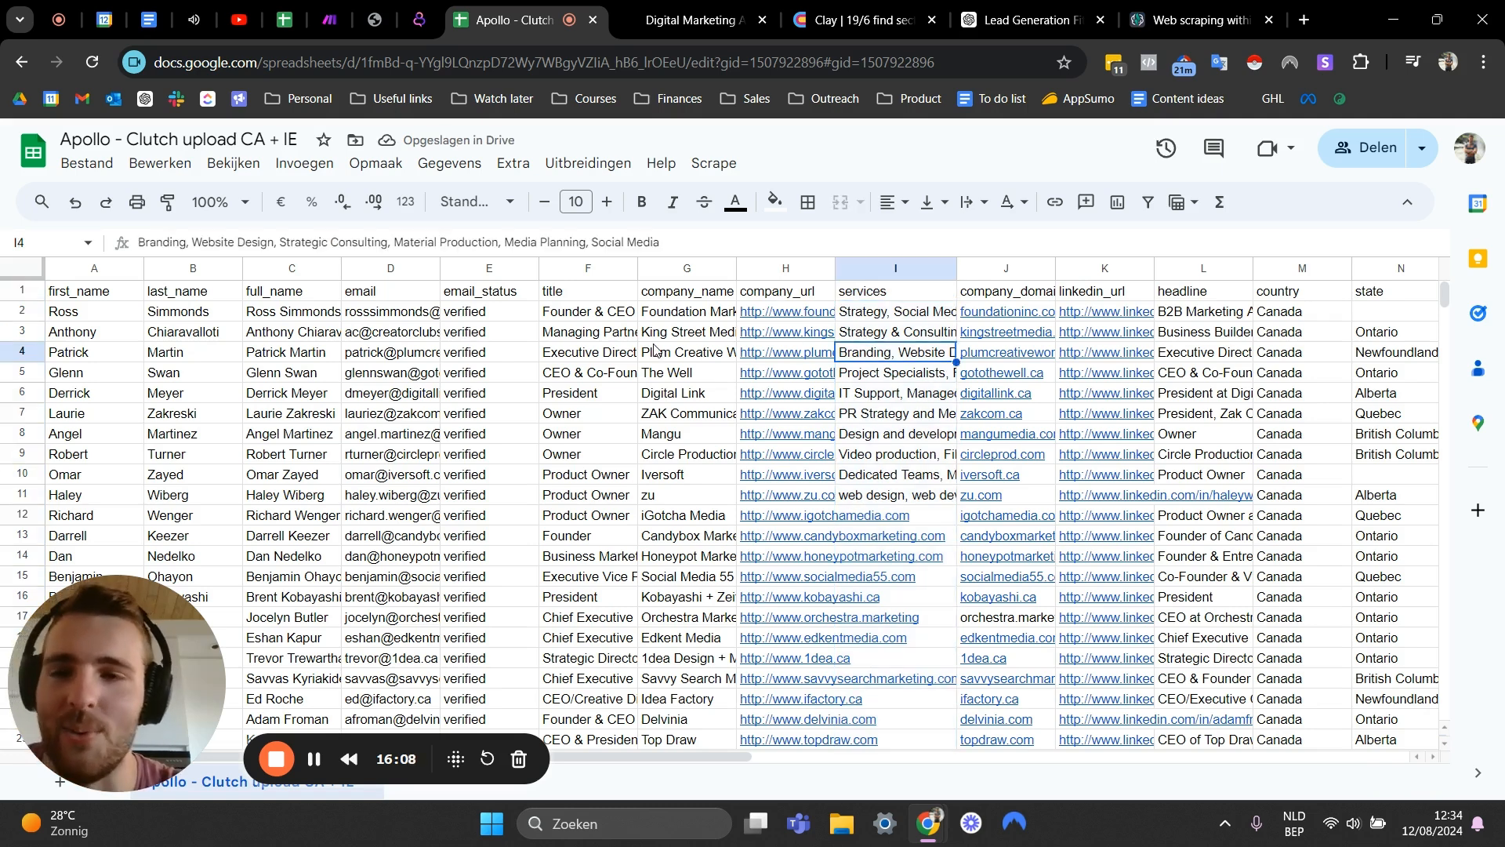
# - Insert a new column to the right of services and title it fit?
pyautogui.click(917, 435)
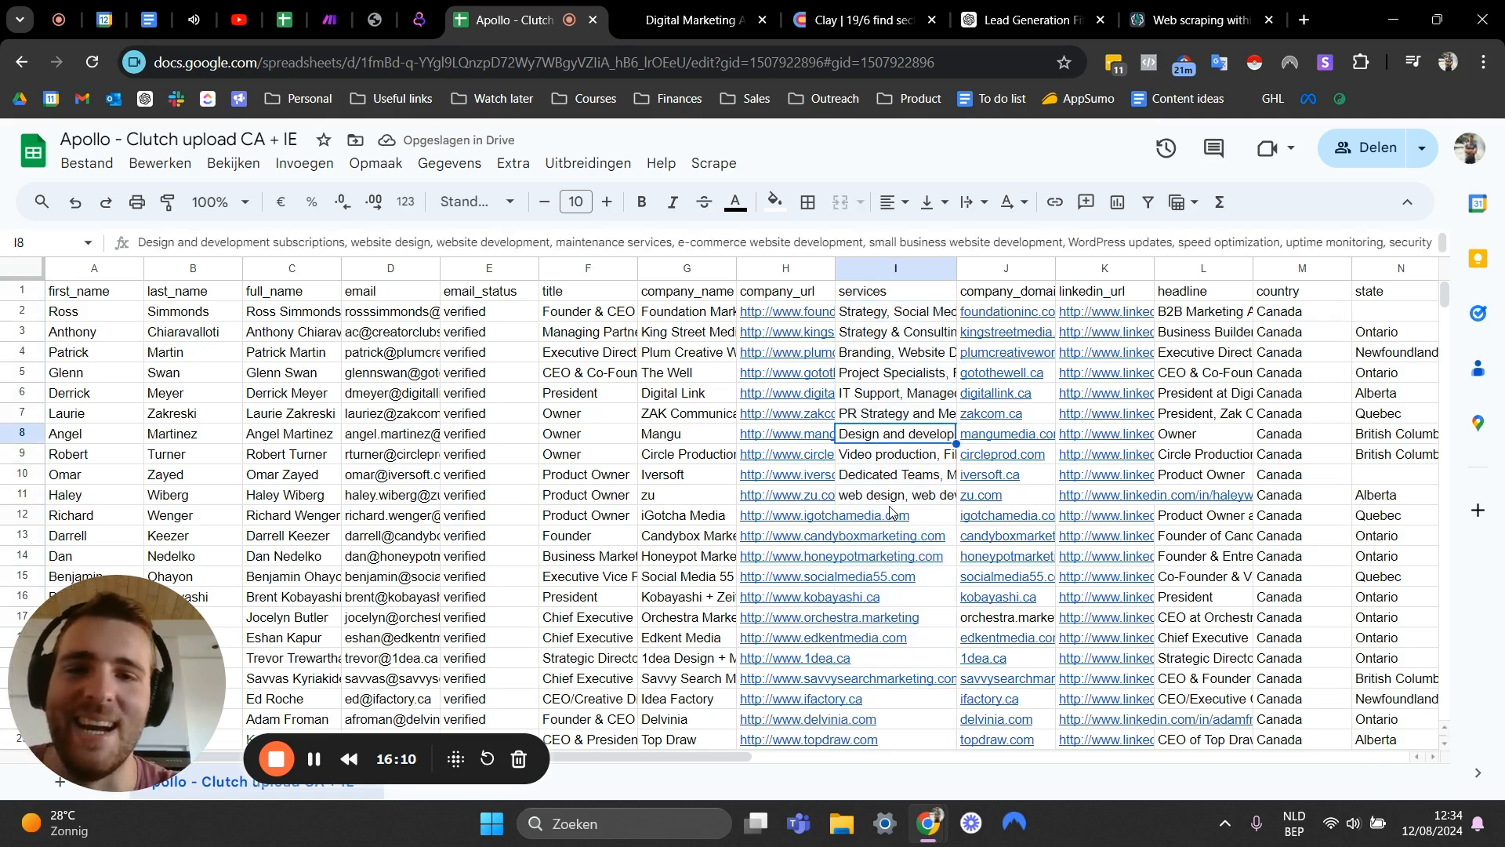
pyautogui.click(897, 311)
pyautogui.scroll(-3, 919, 427)
pyautogui.scroll(3, 919, 427)
pyautogui.click(853, 395)
pyautogui.click(872, 444)
pyautogui.click(876, 484)
pyautogui.click(898, 360)
pyautogui.click(916, 266)
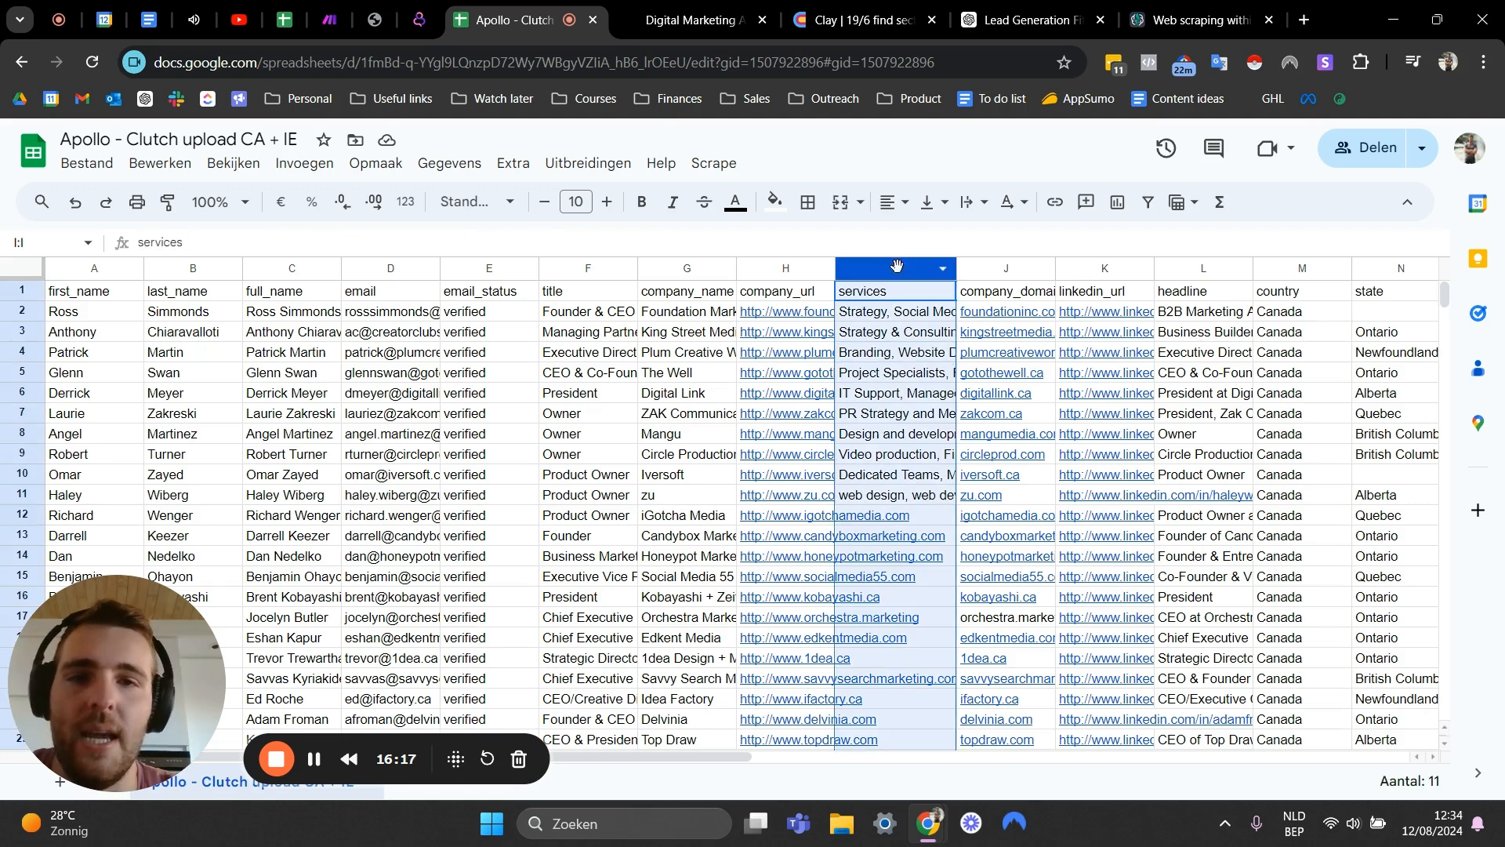
pyautogui.rightClick(910, 267)
pyautogui.click(972, 291)
pyautogui.click(963, 290)
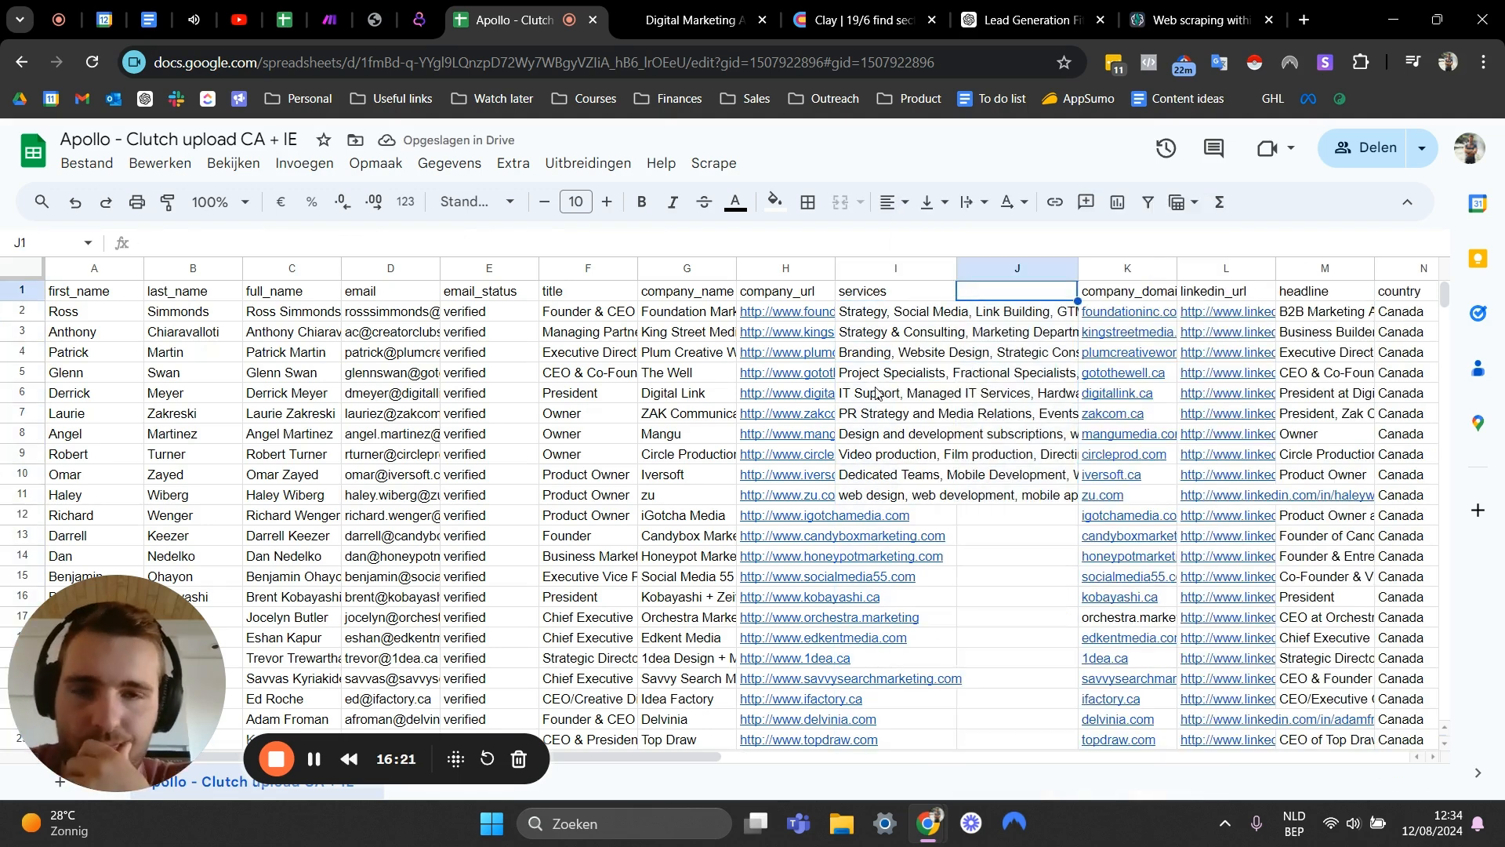
pyautogui.write('fit?')
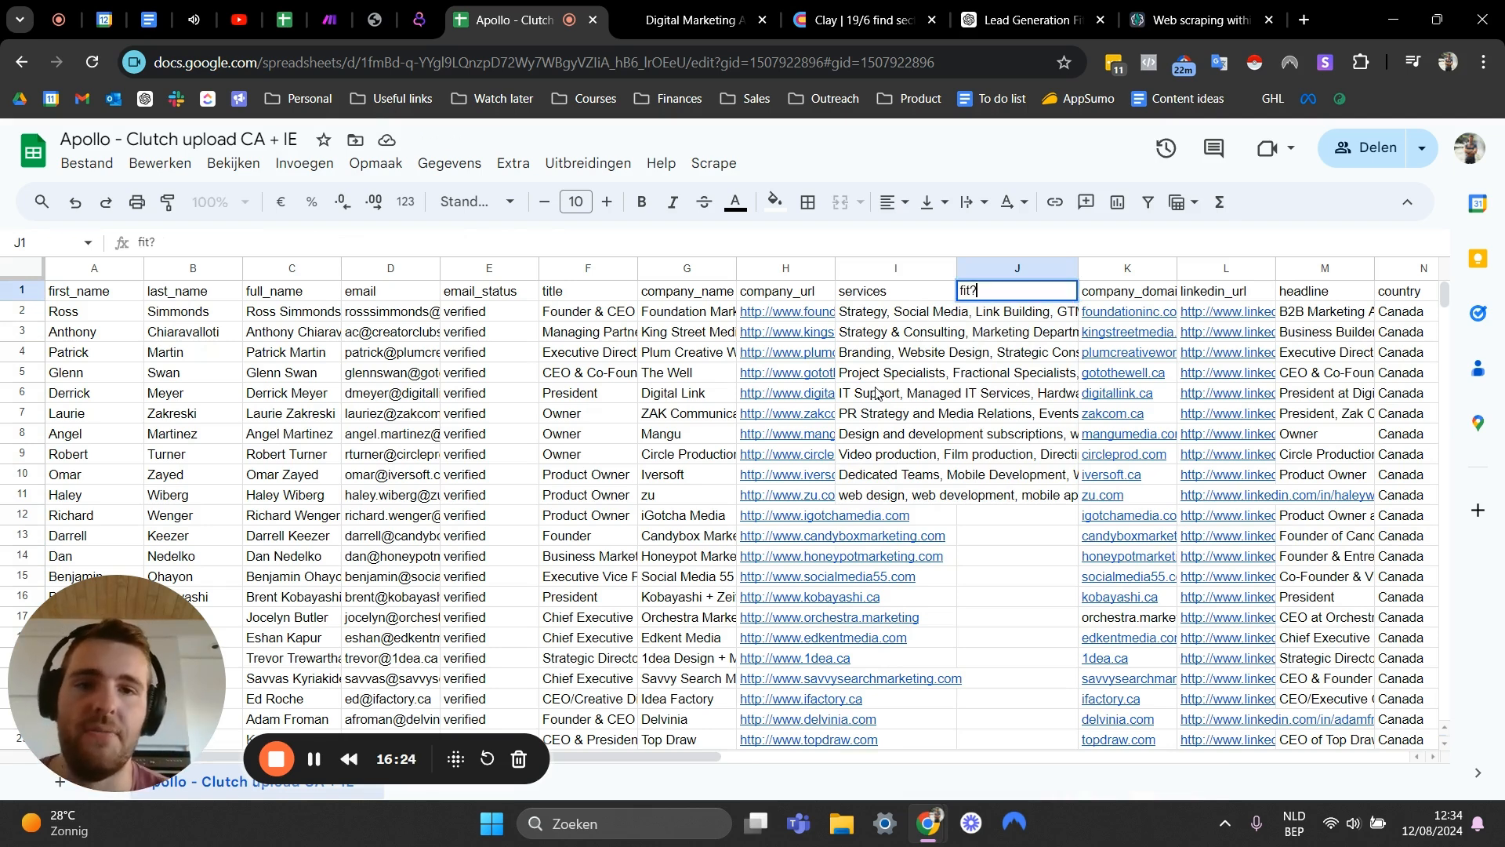
pyautogui.press('Return')
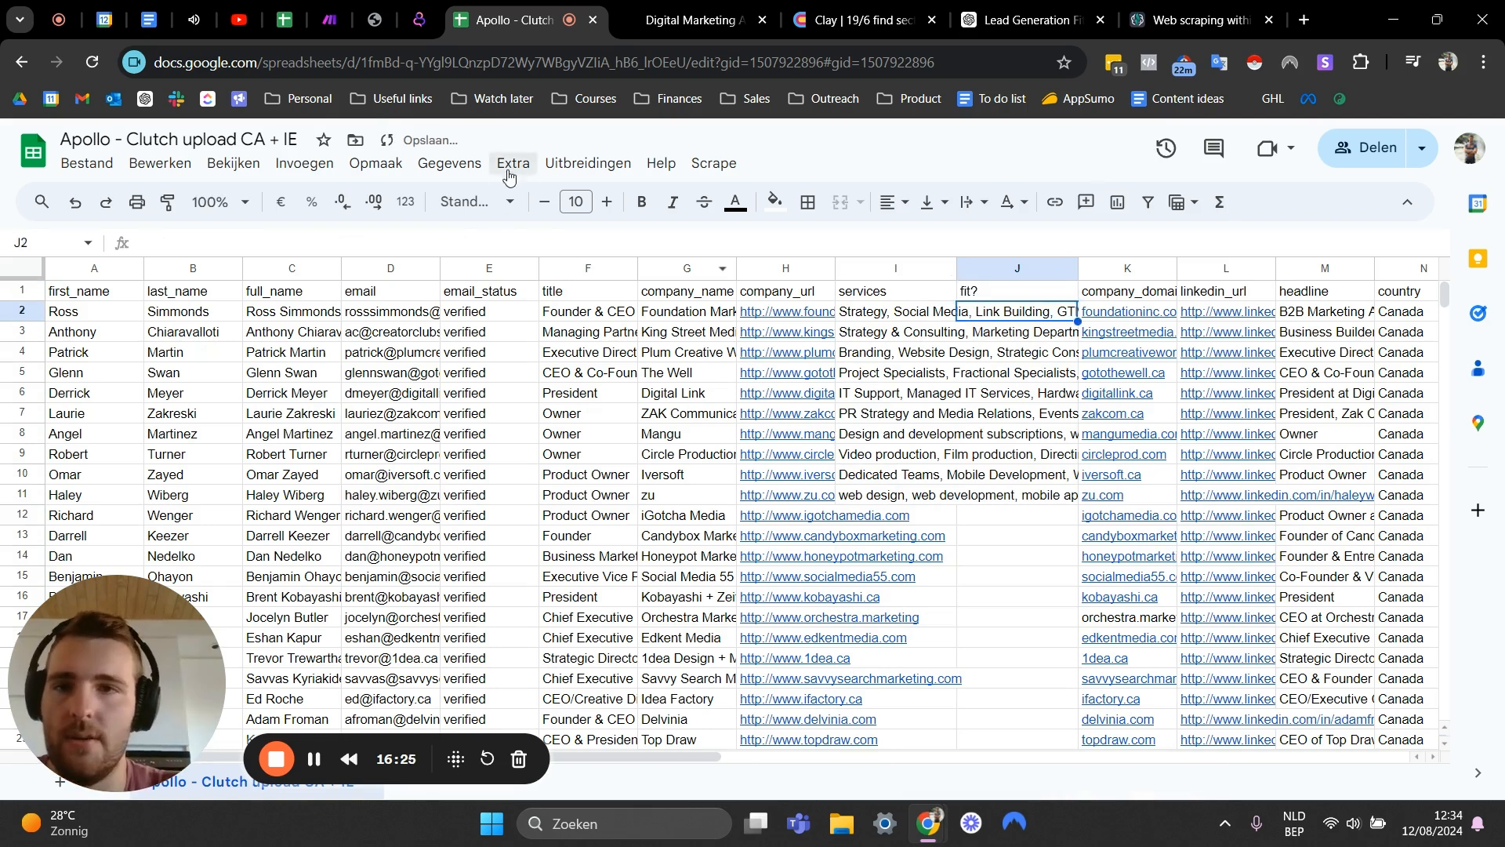
# - Open the GPT for Sheets and Docs add-on from the extensions
pyautogui.click(588, 163)
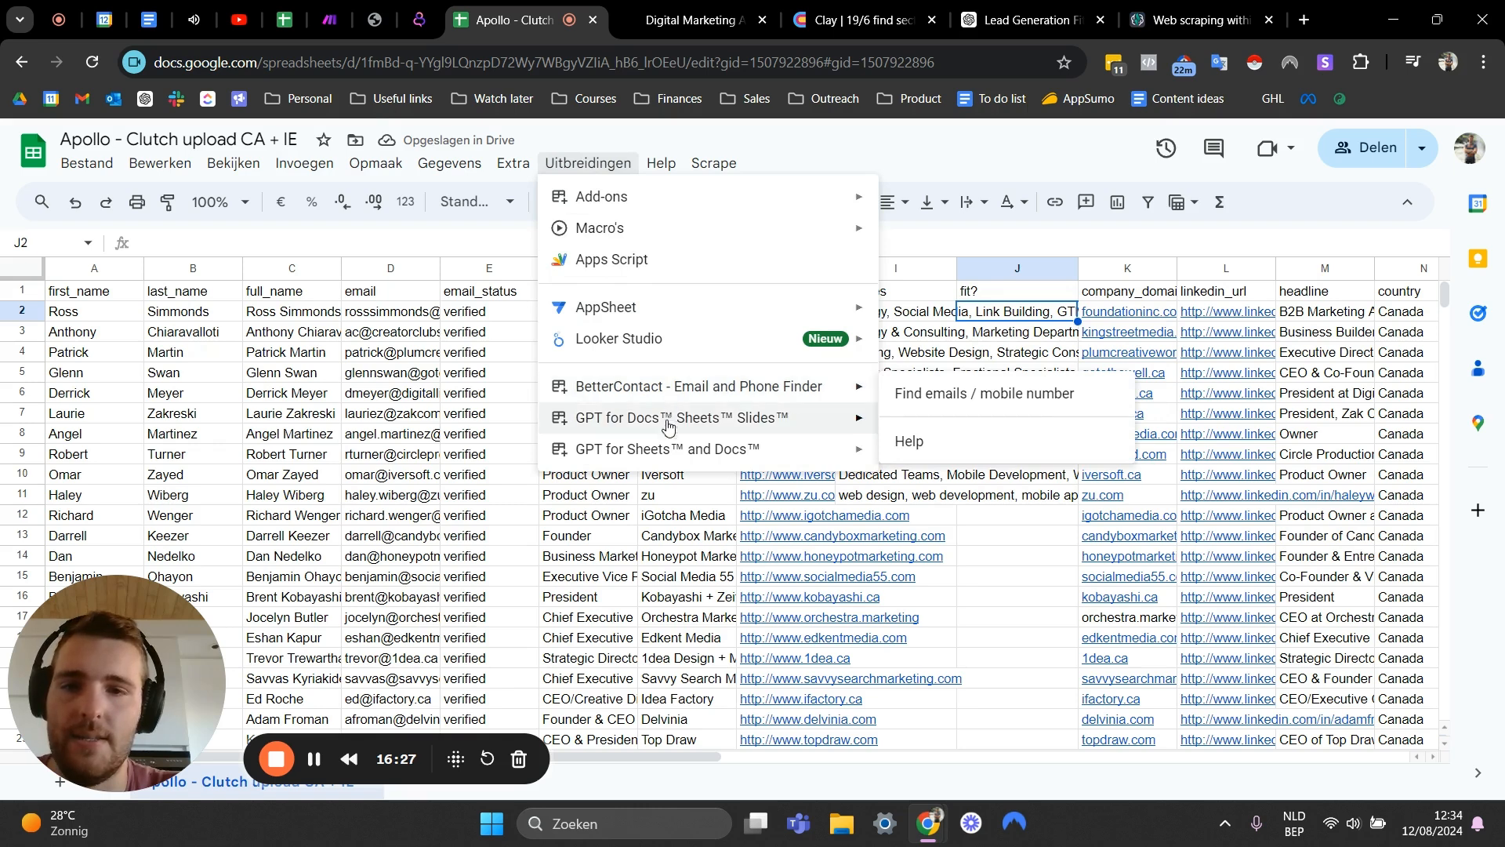
pyautogui.click(911, 471)
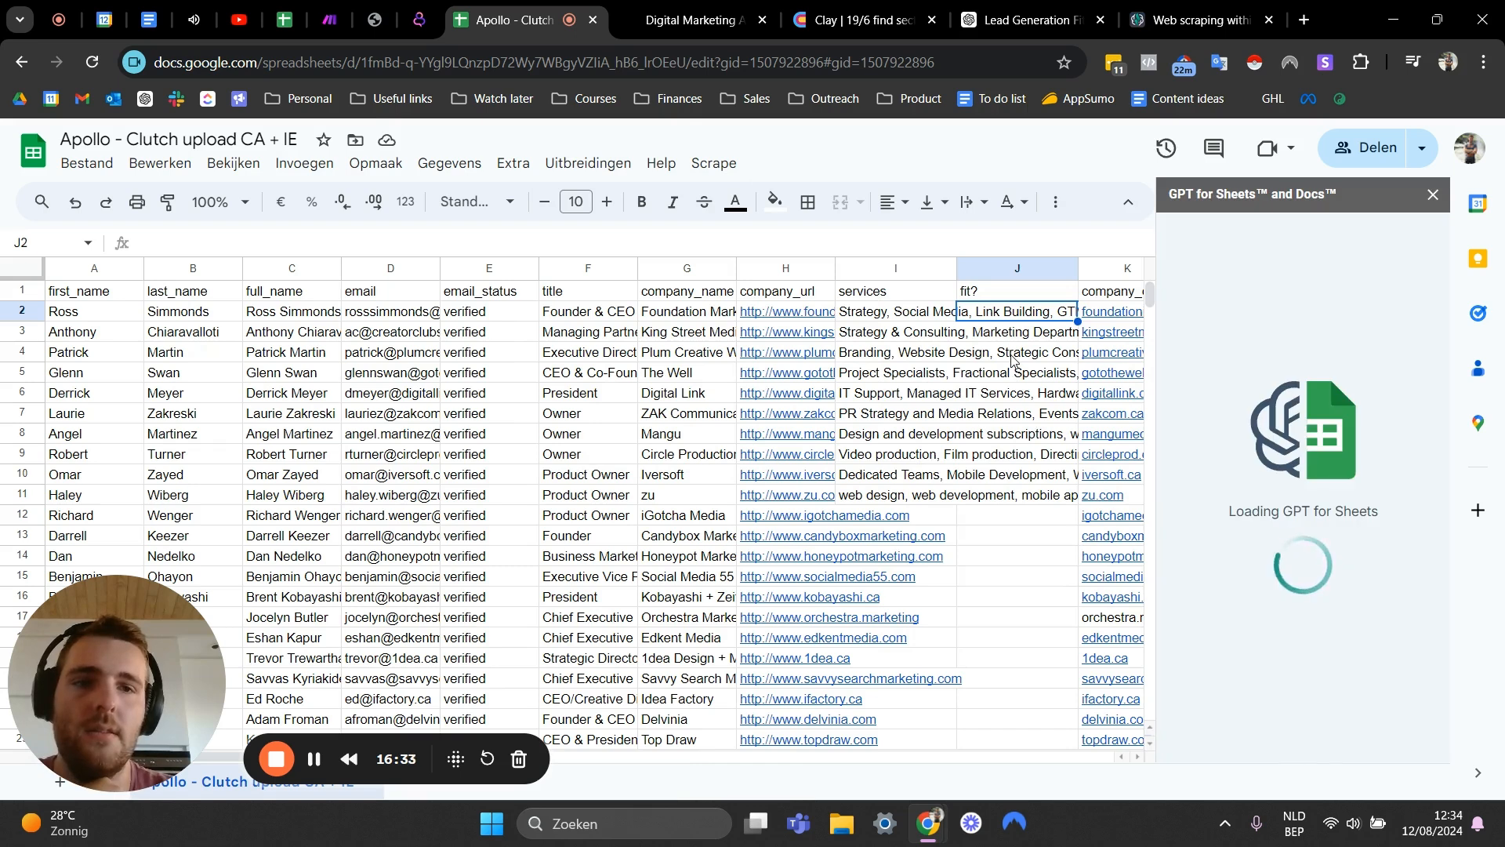
# - Switch to the ChatGPT tab and read through the good-fit classifier prompt
pyautogui.click(1017, 15)
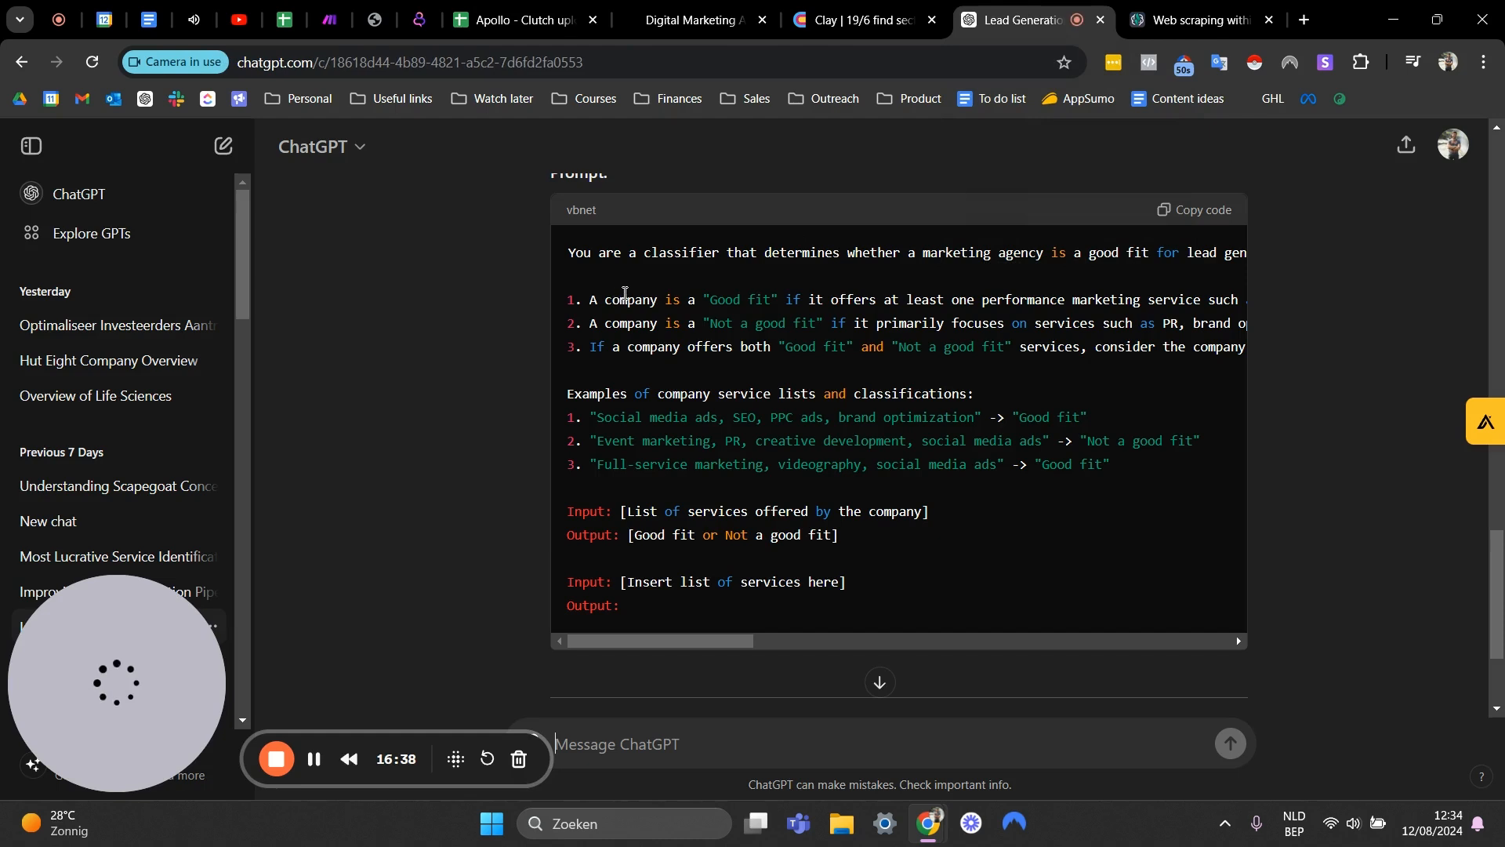
pyautogui.scroll(1, 627, 309)
pyautogui.scroll(-1, 615, 337)
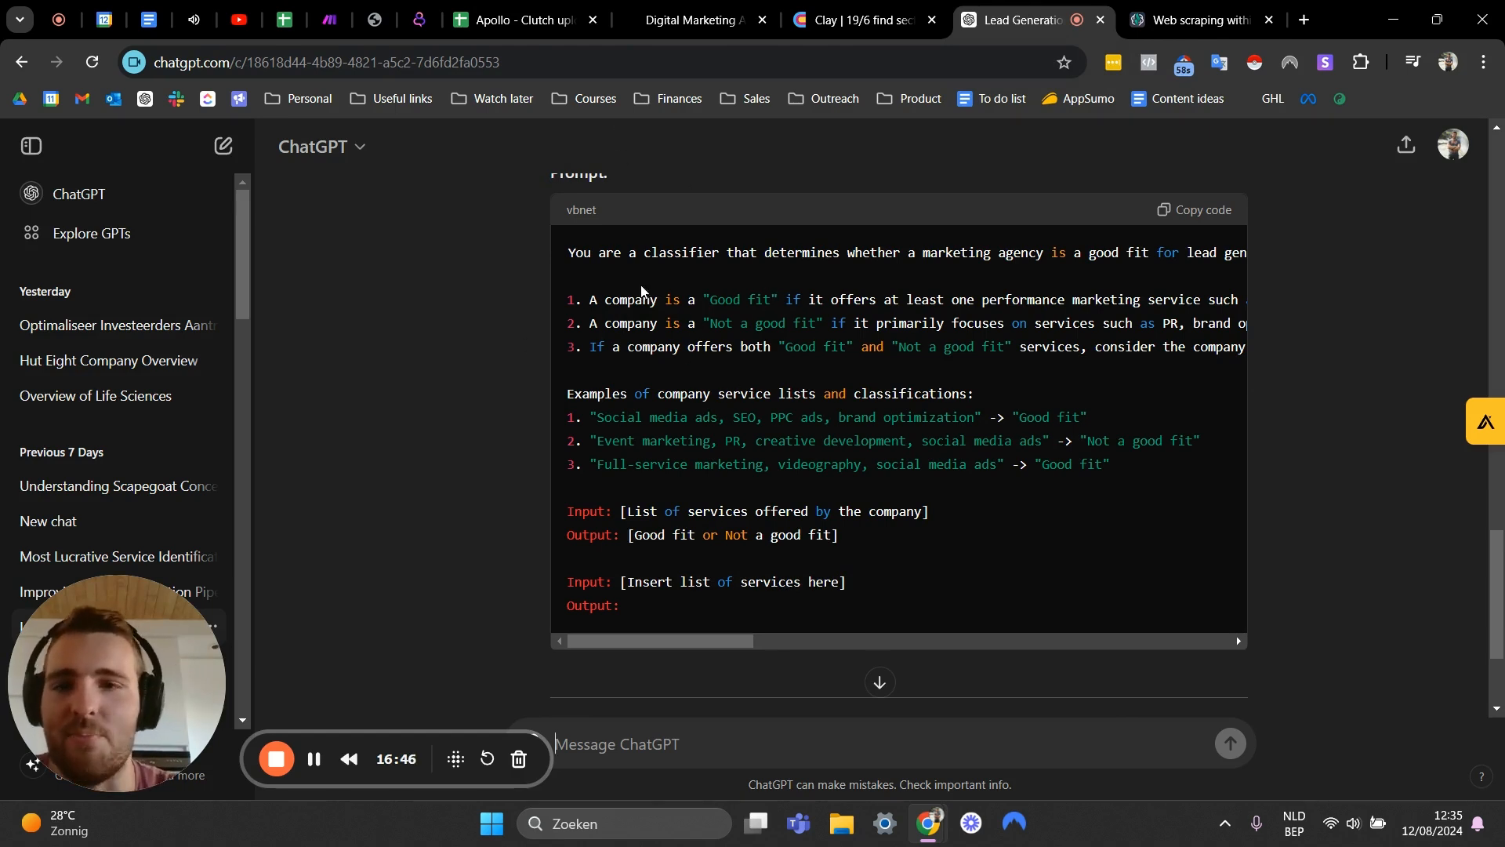
pyautogui.moveTo(572, 253); pyautogui.dragTo(694, 393)
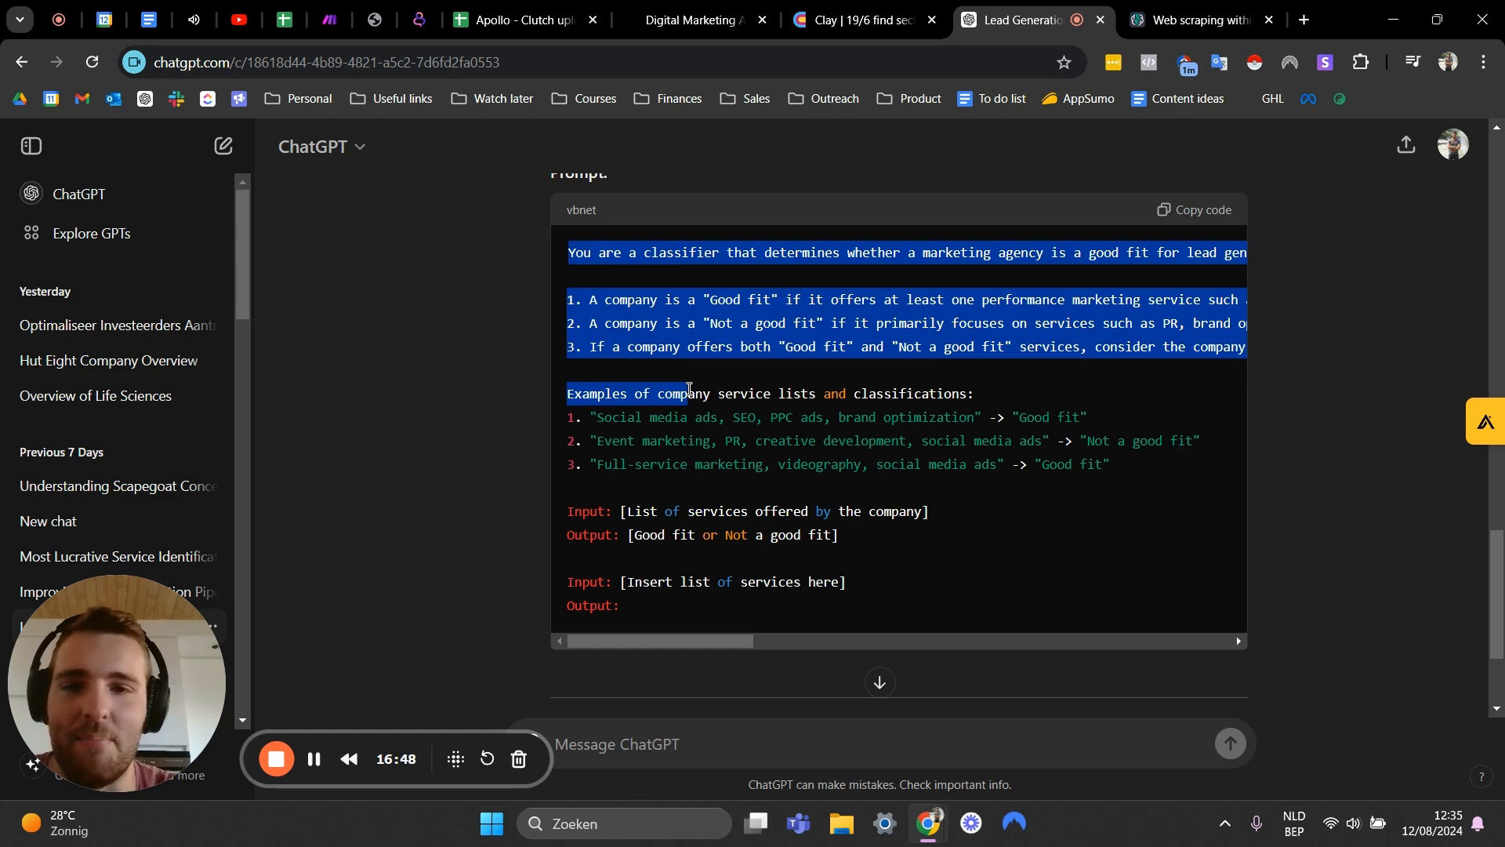
pyautogui.click(709, 349)
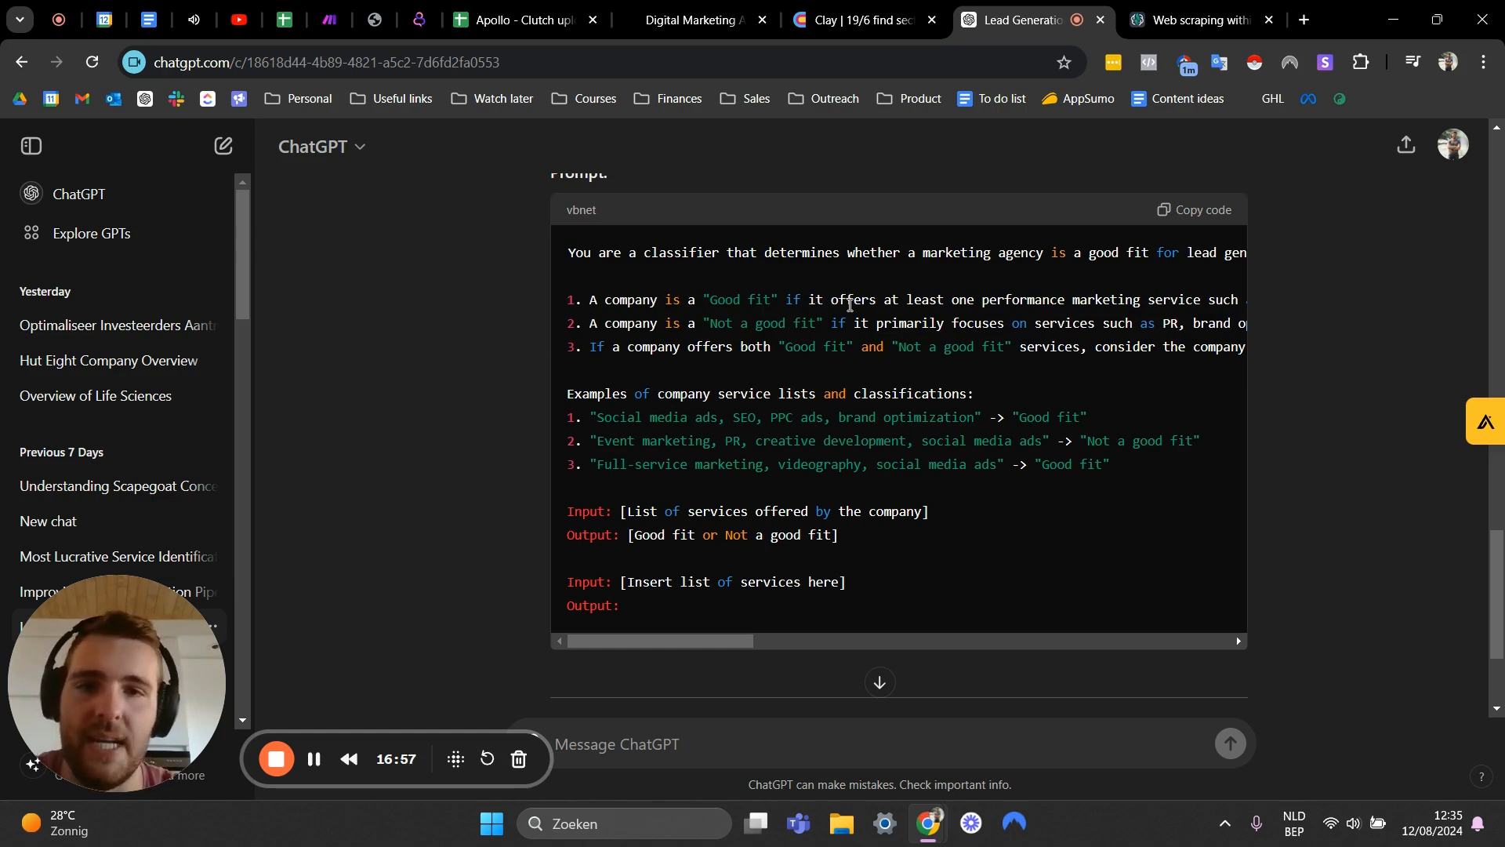
pyautogui.moveTo(737, 639)
pyautogui.mouseDown()
pyautogui.moveTo(924, 628)
pyautogui.moveTo(670, 616)
pyautogui.moveTo(778, 639)
pyautogui.moveTo(901, 636)
pyautogui.moveTo(737, 639)
pyautogui.mouseUp()
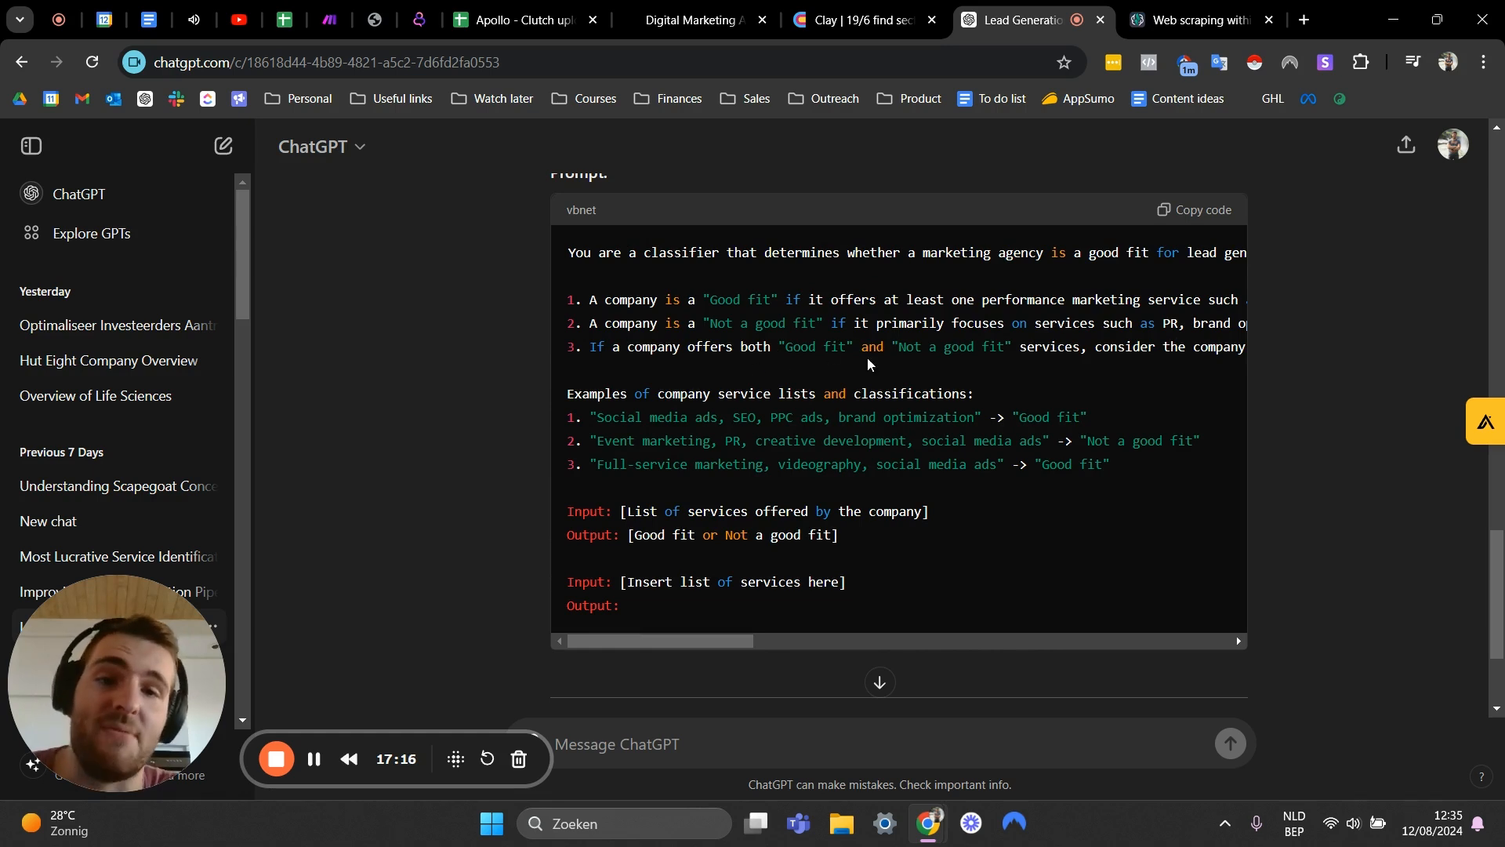
pyautogui.moveTo(738, 641); pyautogui.dragTo(873, 624)
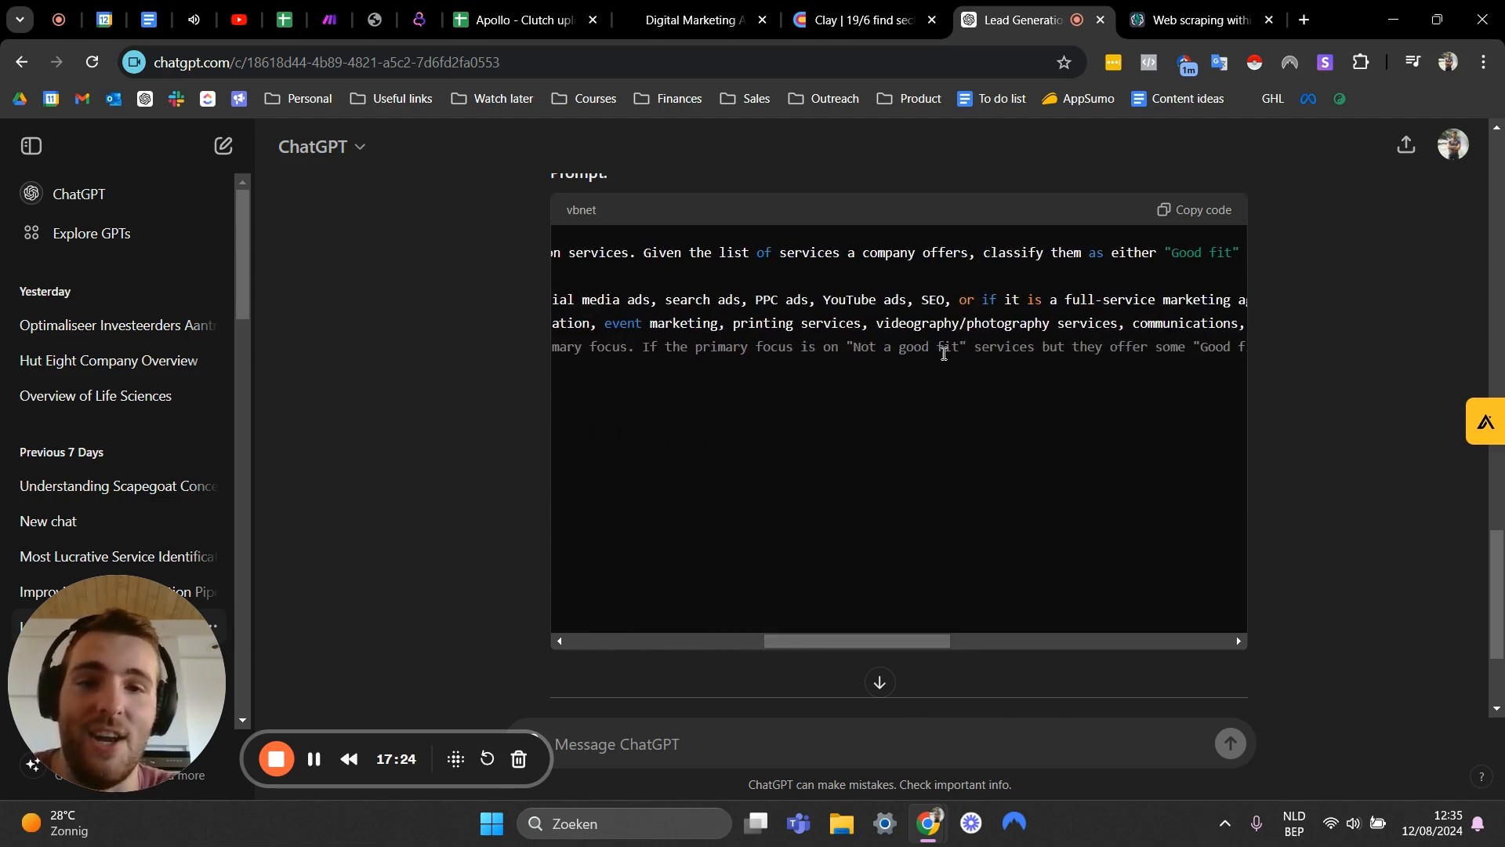
pyautogui.moveTo(902, 643); pyautogui.dragTo(663, 638)
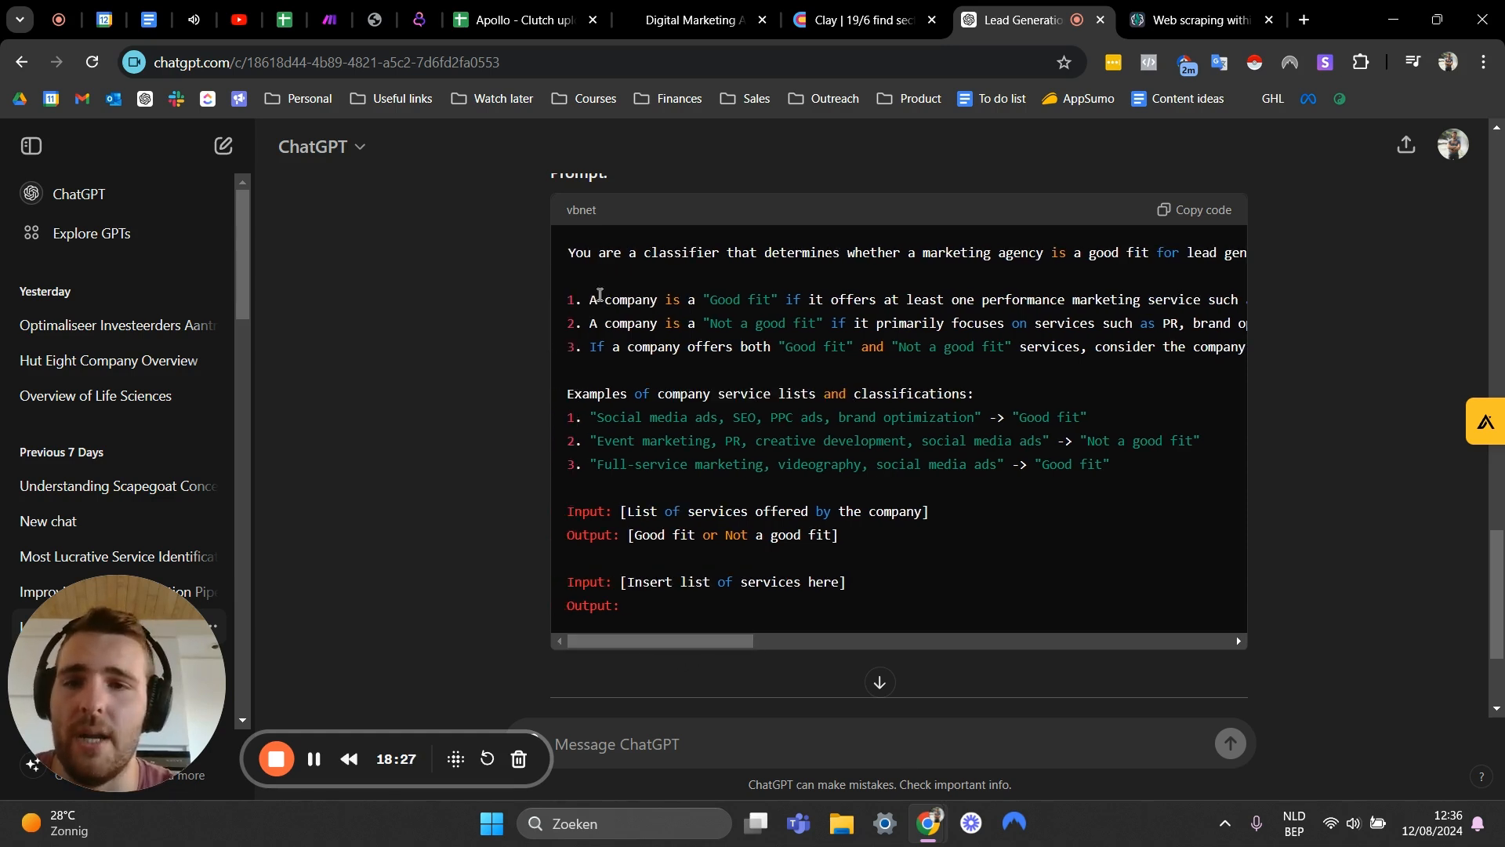
# - Copy the good-fit classifier prompt from ChatGPT and return to the Apollo spreadsheet
pyautogui.moveTo(573, 258); pyautogui.dragTo(882, 350)
pyautogui.moveTo(1091, 640); pyautogui.dragTo(575, 536)
pyautogui.click(616, 303)
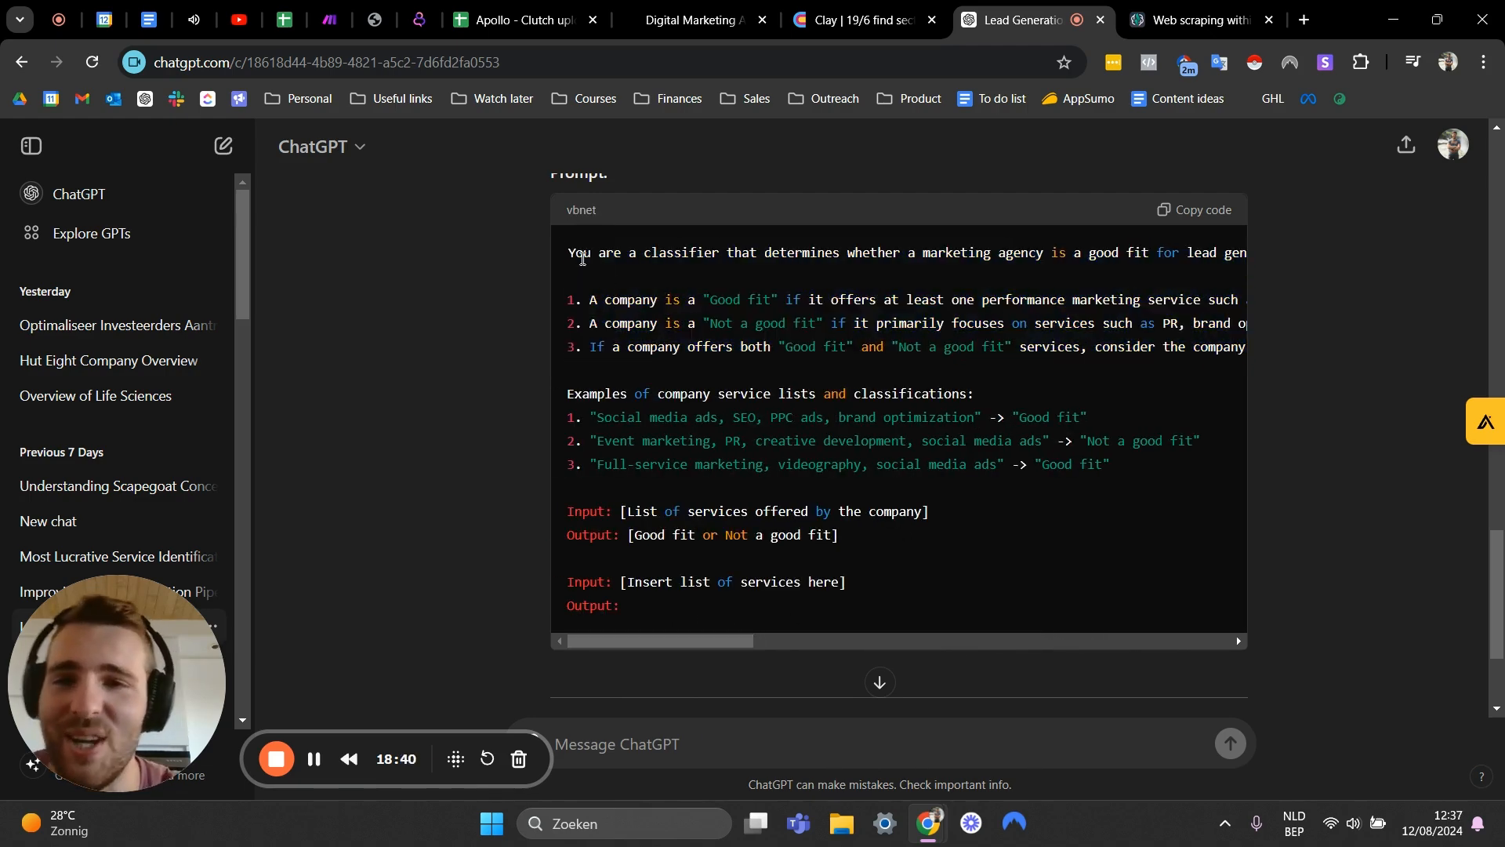
pyautogui.moveTo(570, 254); pyautogui.dragTo(989, 559)
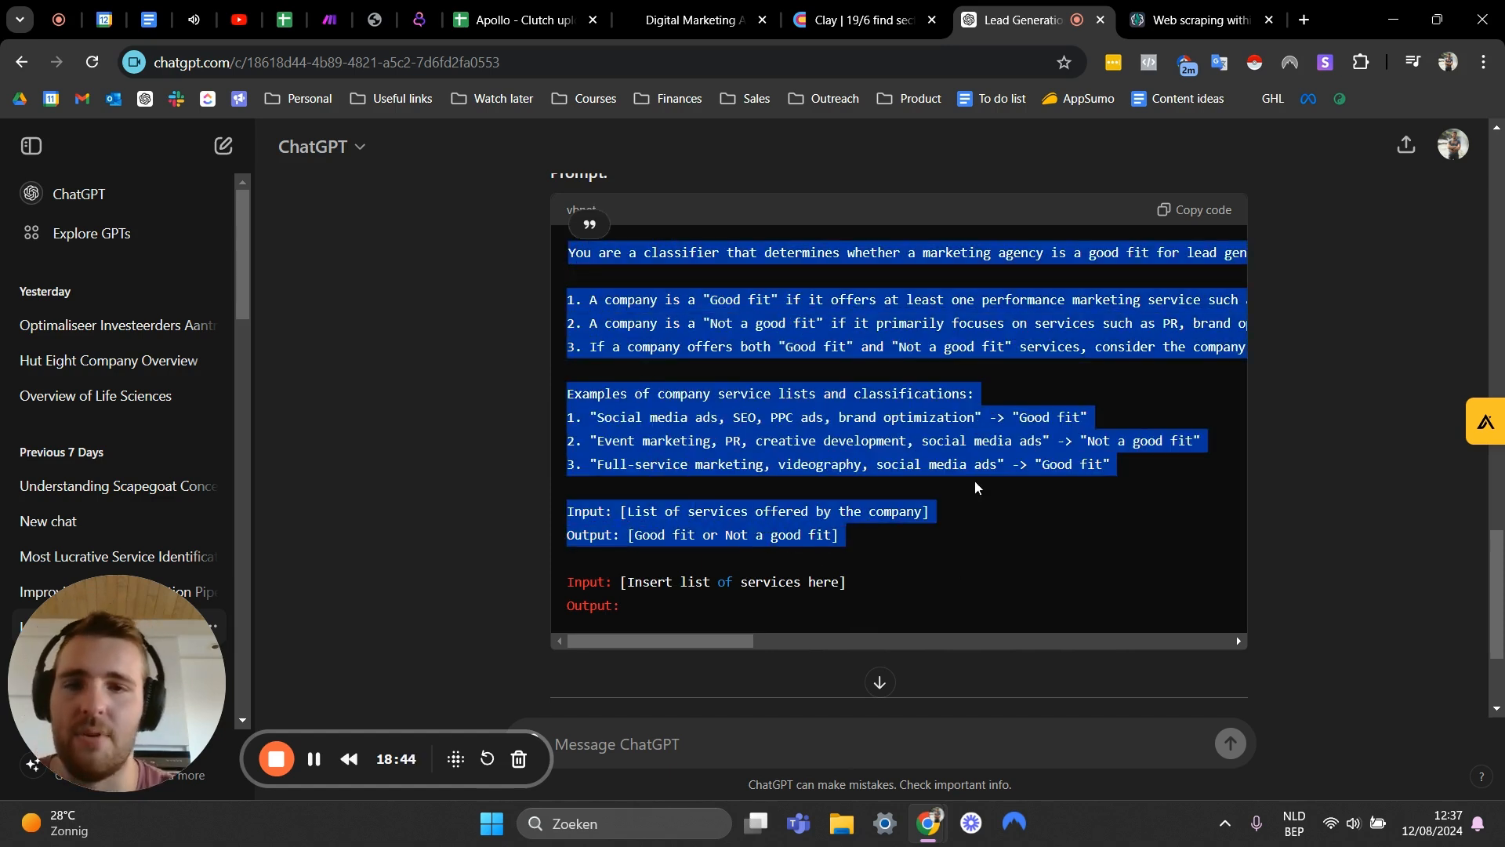
pyautogui.click(518, 20)
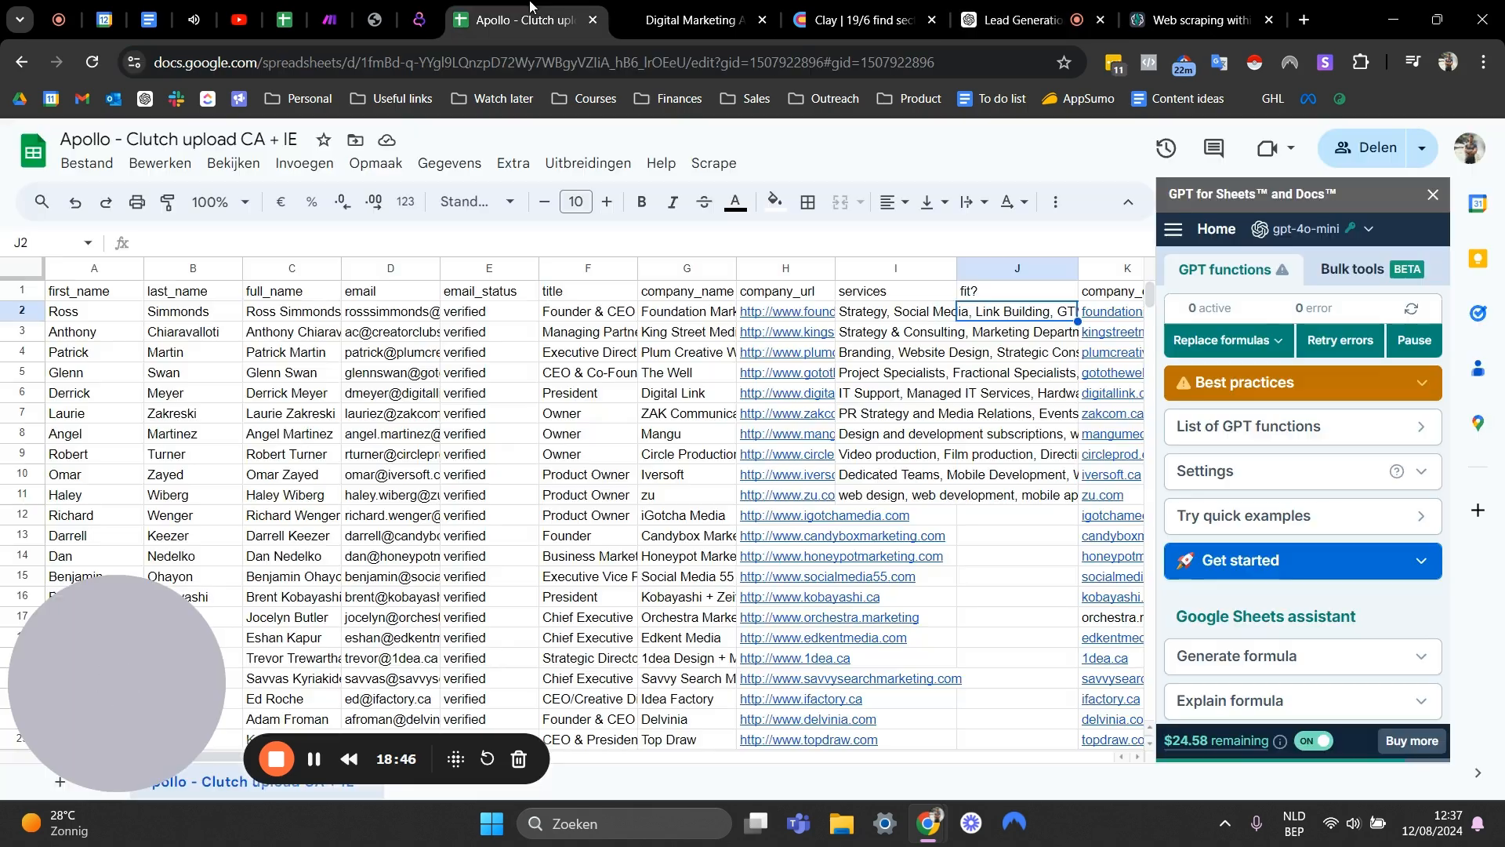
# - Open a bulk custom prompt in GPT for Sheets and paste the classifier prompt into it
pyautogui.click(1340, 271)
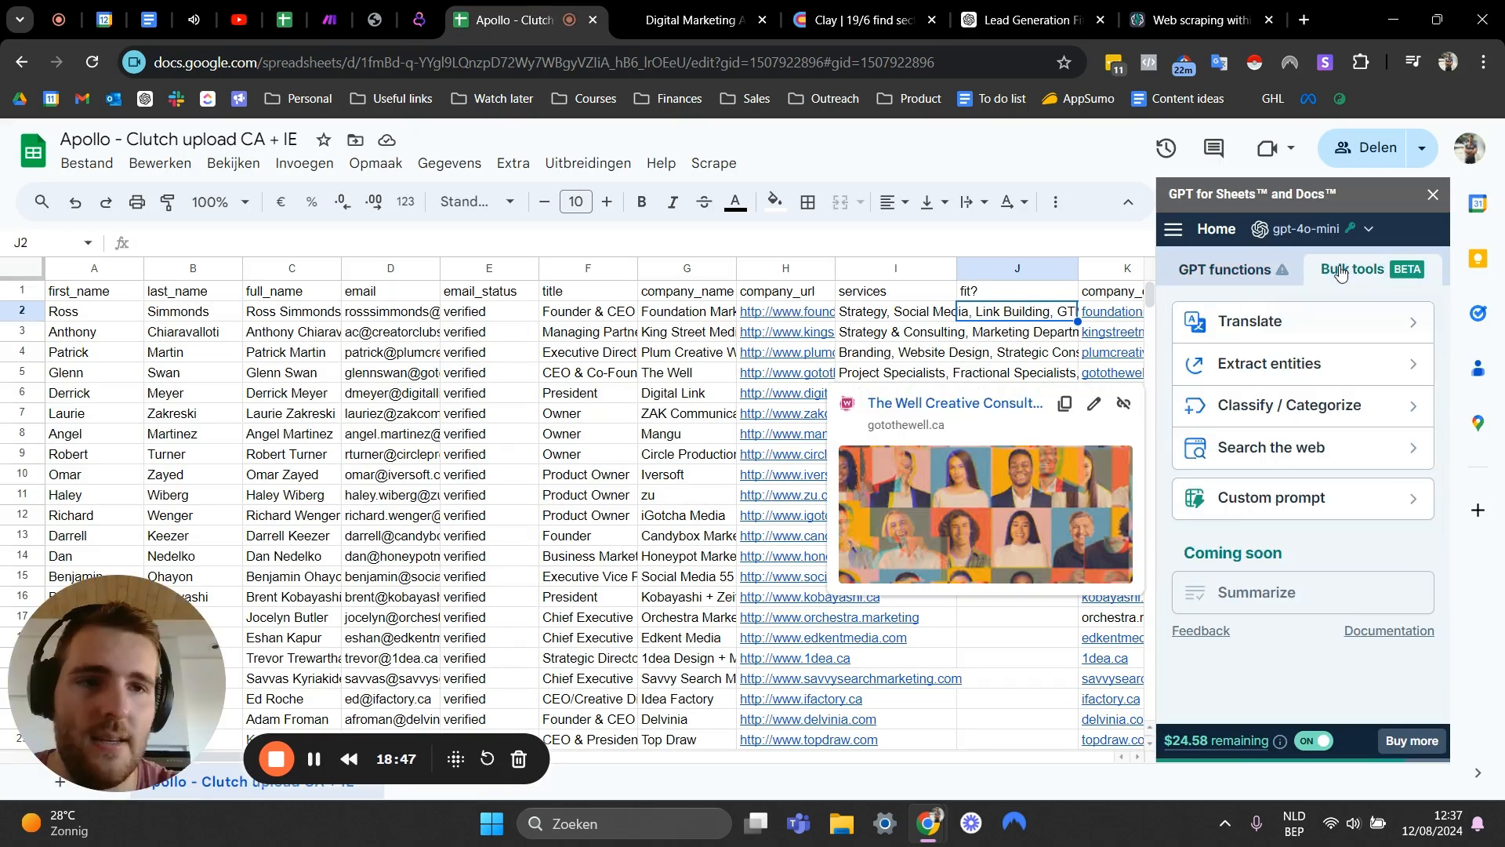
pyautogui.click(1266, 505)
pyautogui.click(1218, 374)
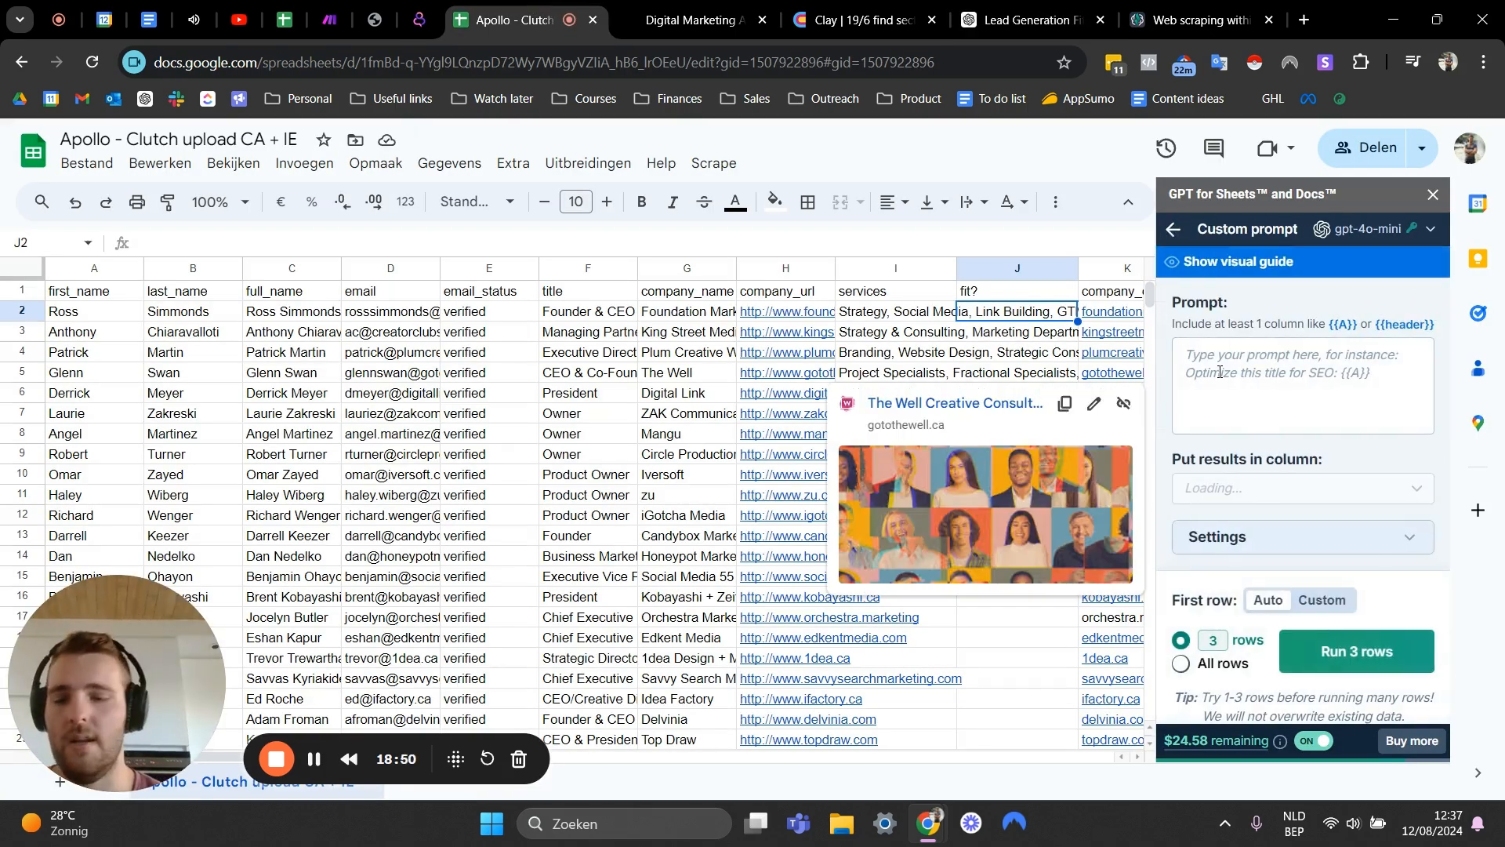
pyautogui.hotkey('ctrl', 'v')
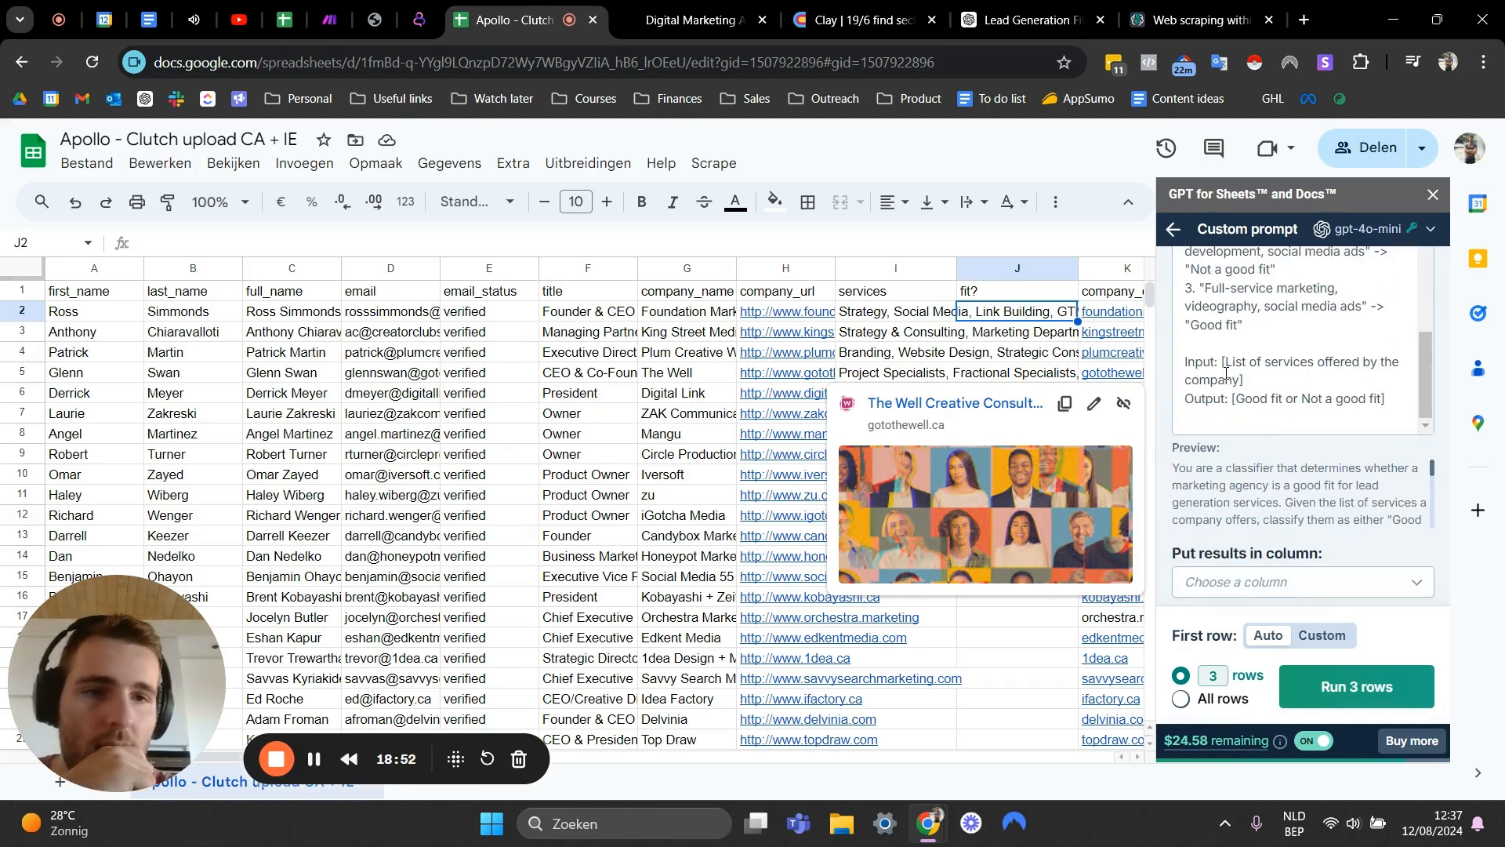
# - Replace the prompt's services placeholder with the services column reference {{I}}
pyautogui.scroll(5, 1246, 368)
pyautogui.scroll(-3, 1257, 364)
pyautogui.click(1250, 362)
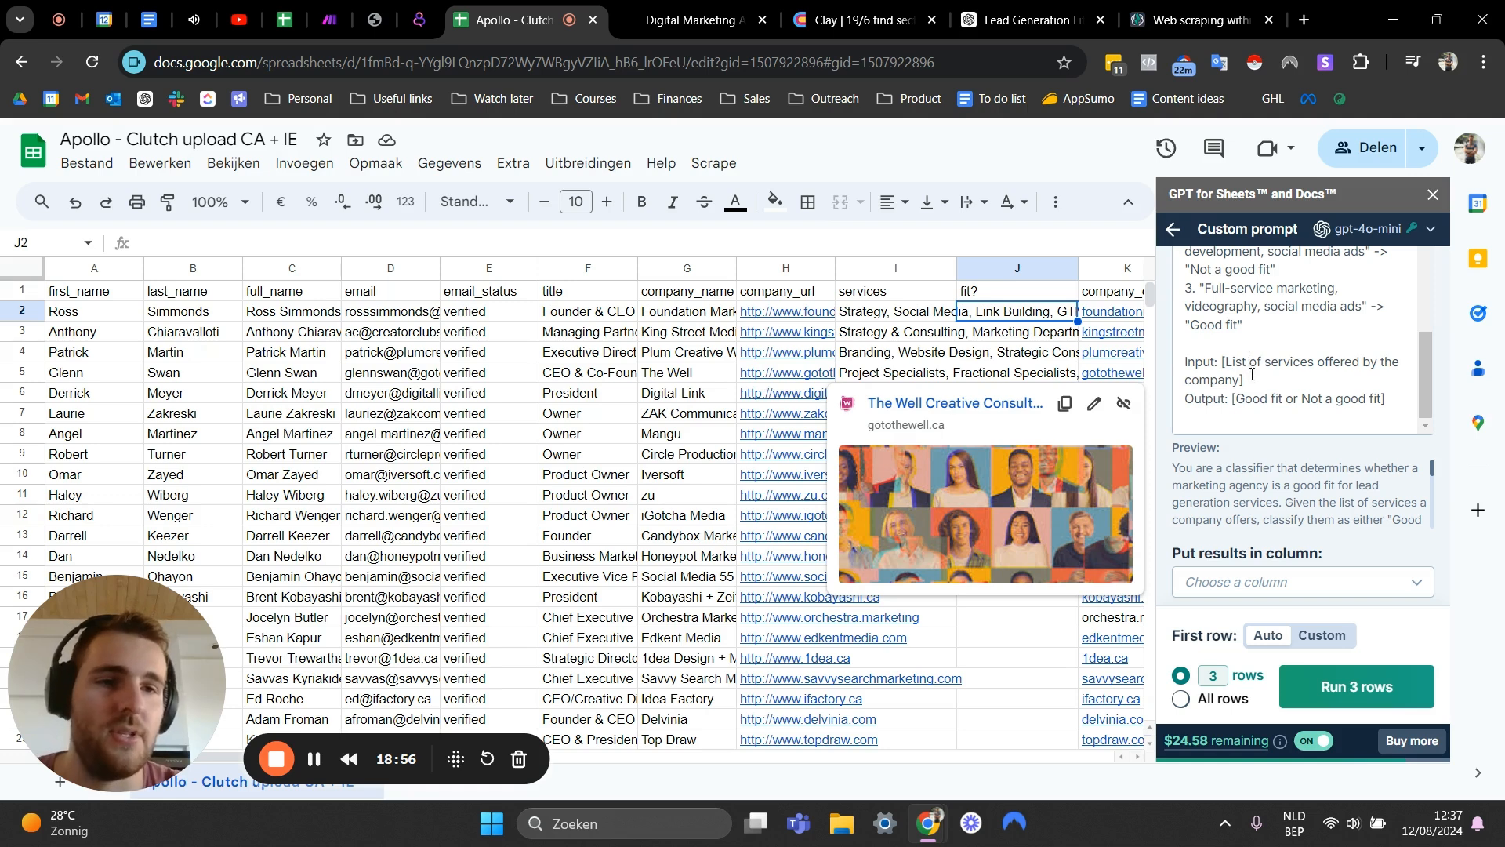
pyautogui.moveTo(1255, 384); pyautogui.dragTo(1222, 362)
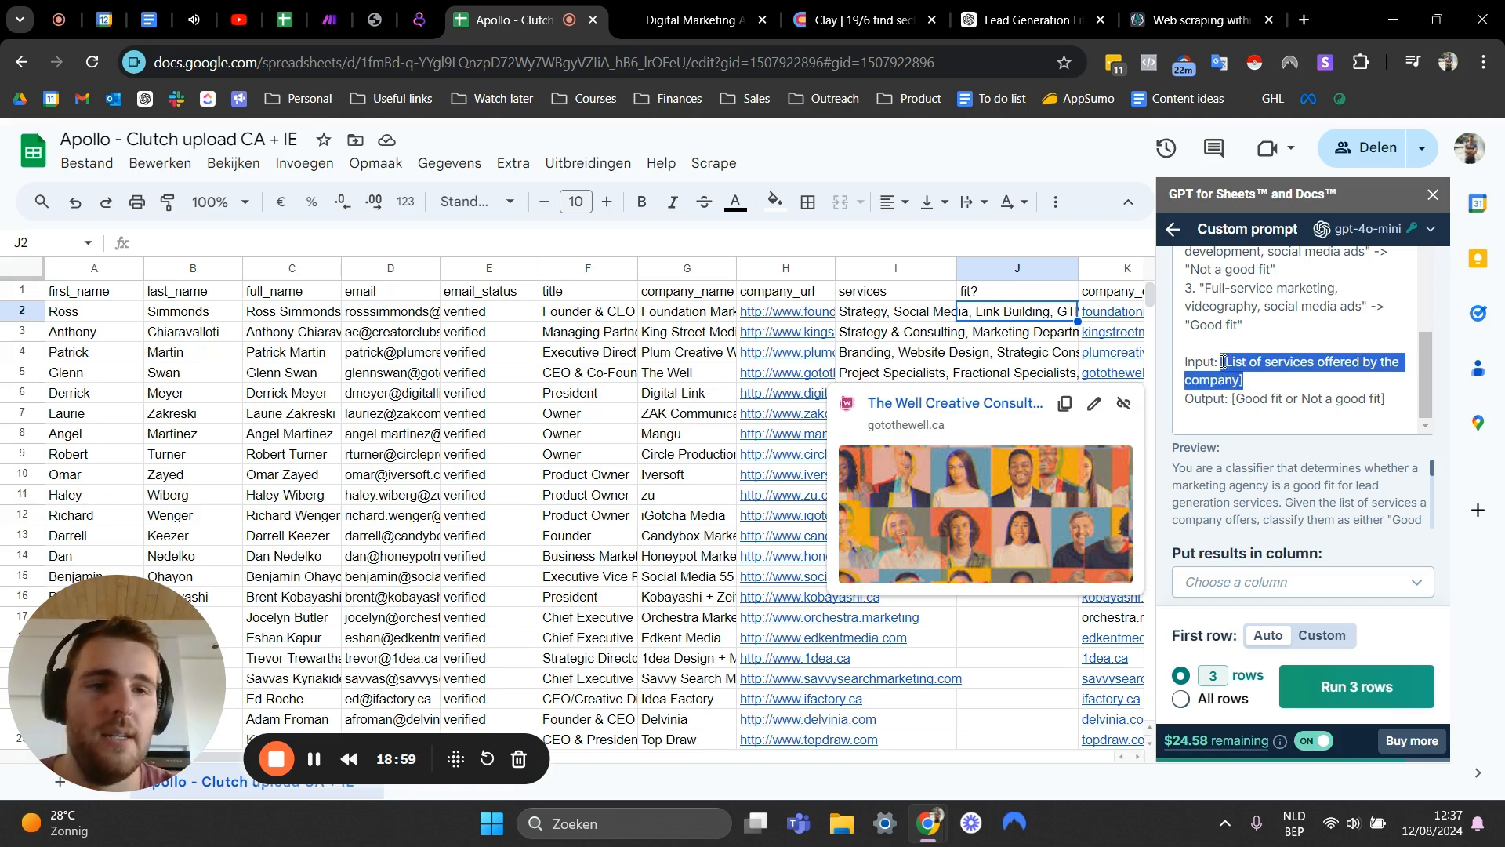
pyautogui.write('{')
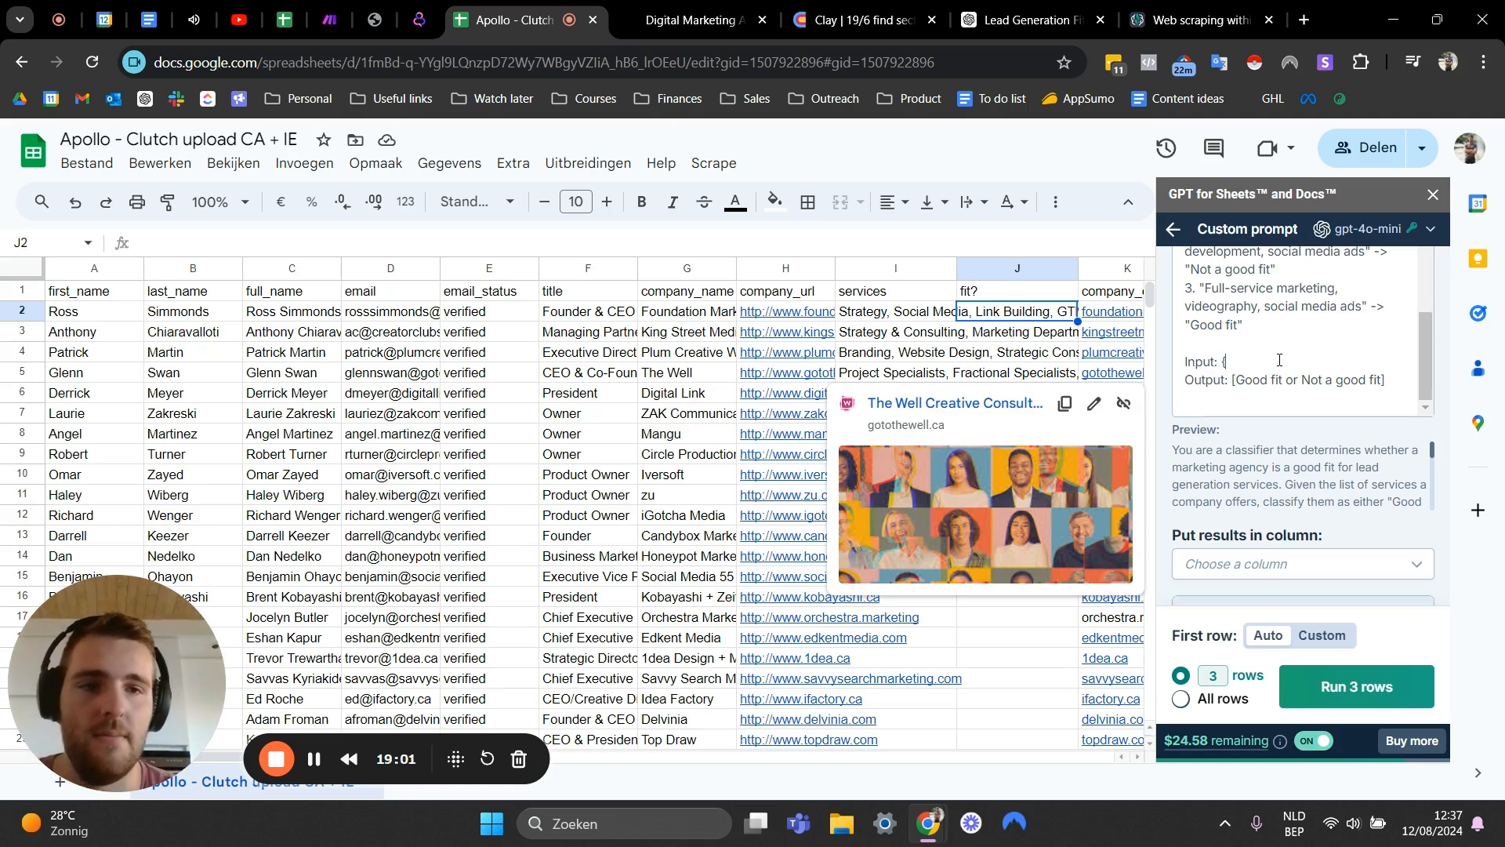
pyautogui.write('{I}}')
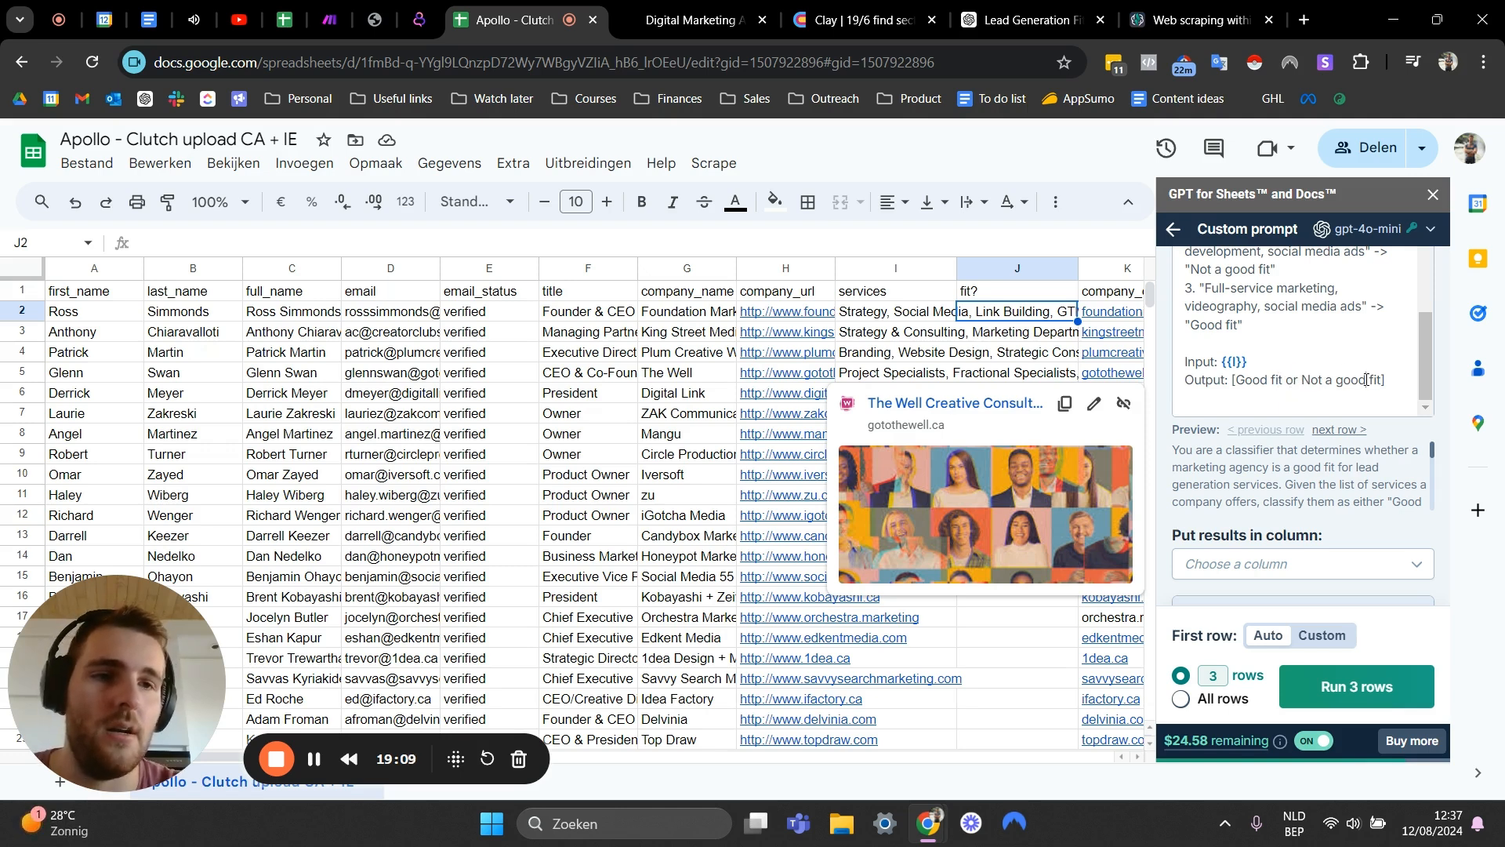
# - Send the results to the fit? column and run the prompt on the first 10 rows
pyautogui.scroll(-1, 1382, 379)
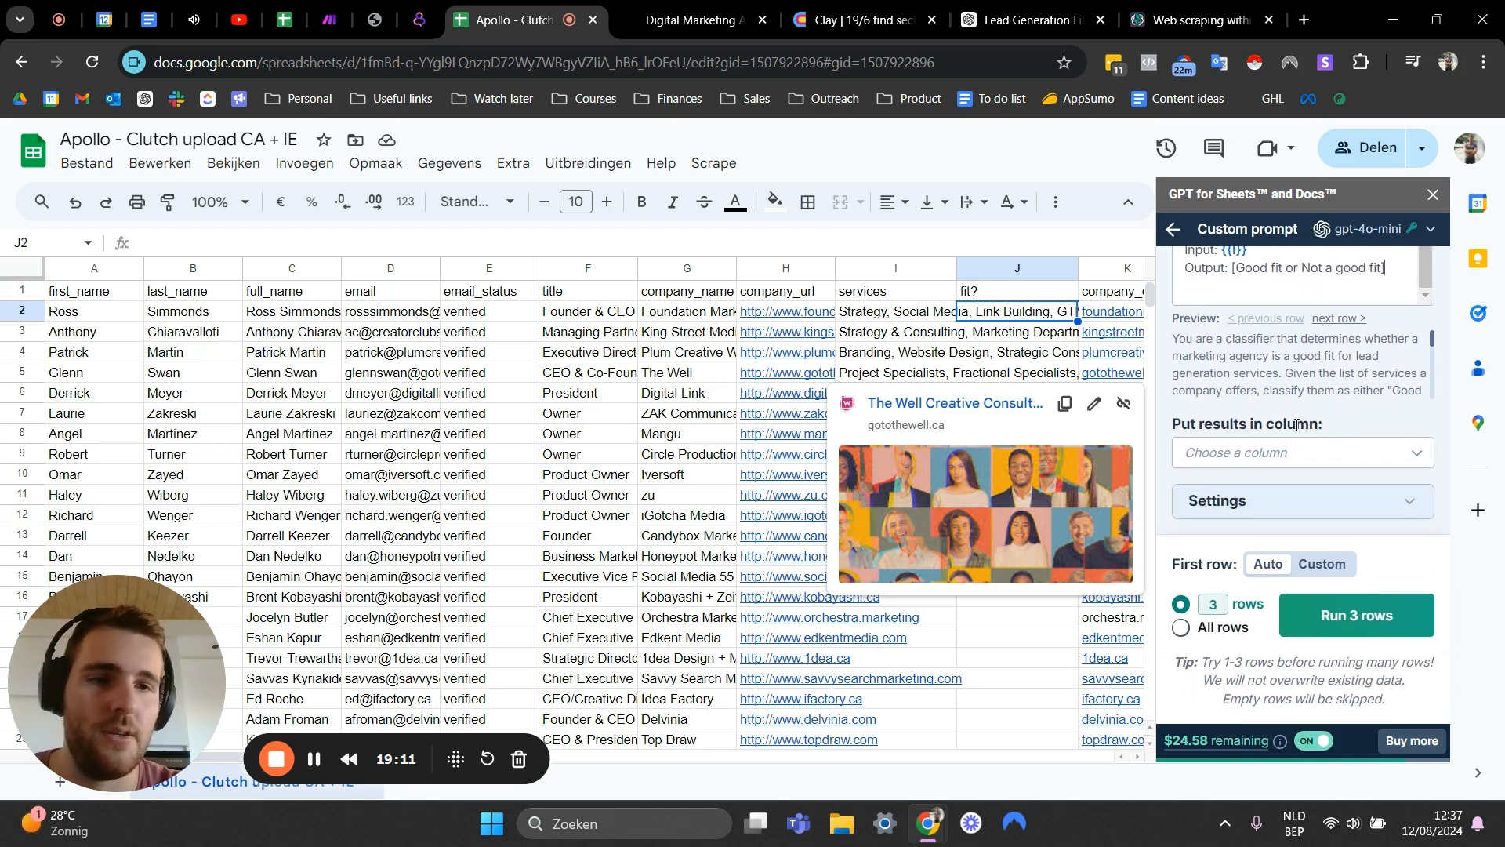
pyautogui.click(1270, 454)
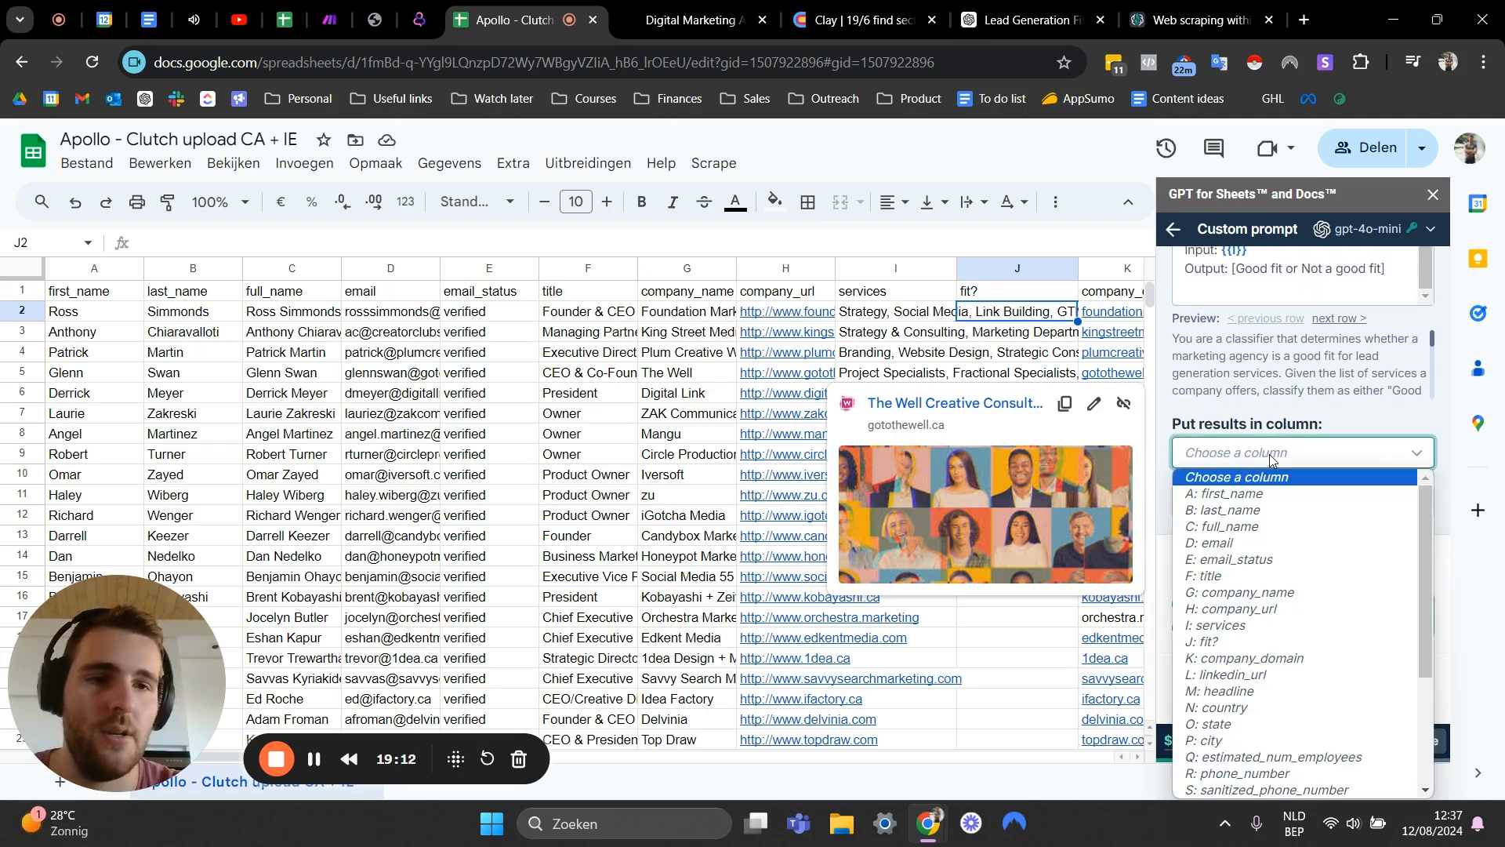
pyautogui.click(1223, 641)
pyautogui.click(1310, 372)
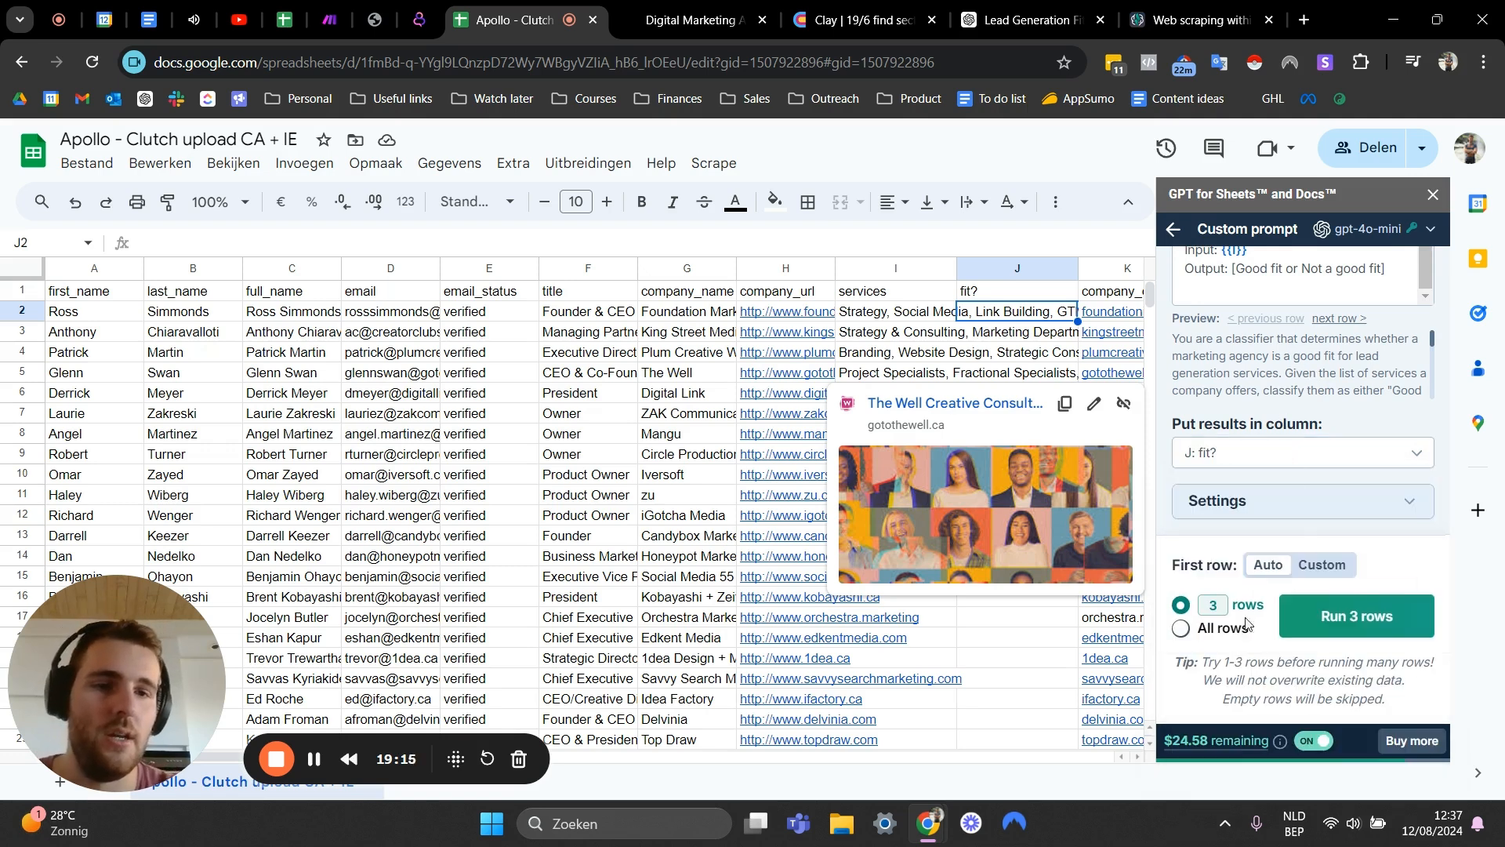
pyautogui.moveTo(1223, 614); pyautogui.dragTo(1200, 612)
pyautogui.write('10')
pyautogui.click(1359, 616)
# - Inspect the classifications returned in the fit? column for the first ten rows
pyautogui.click(705, 352)
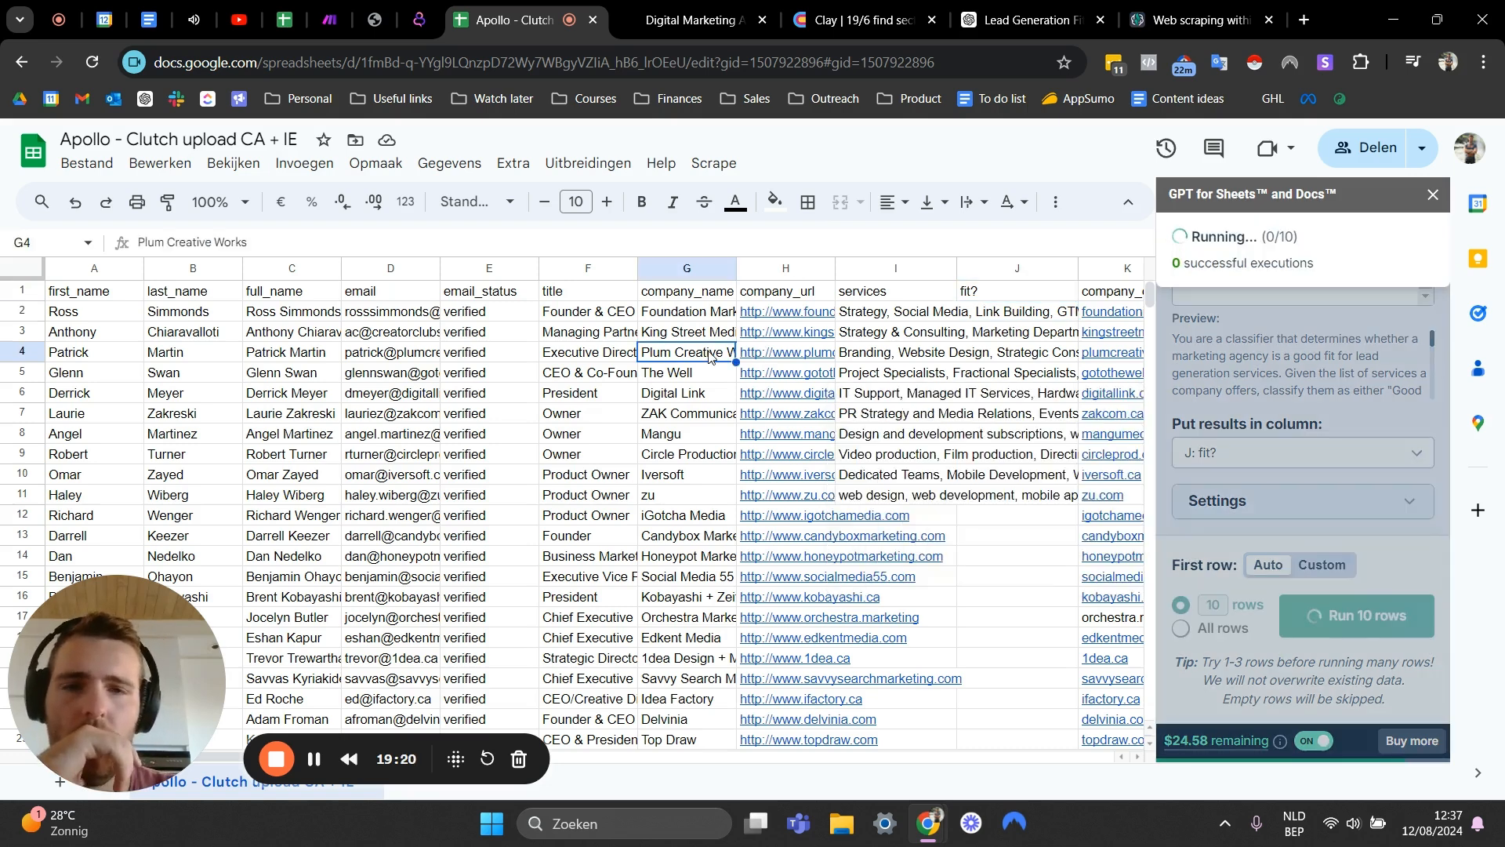
pyautogui.click(1003, 312)
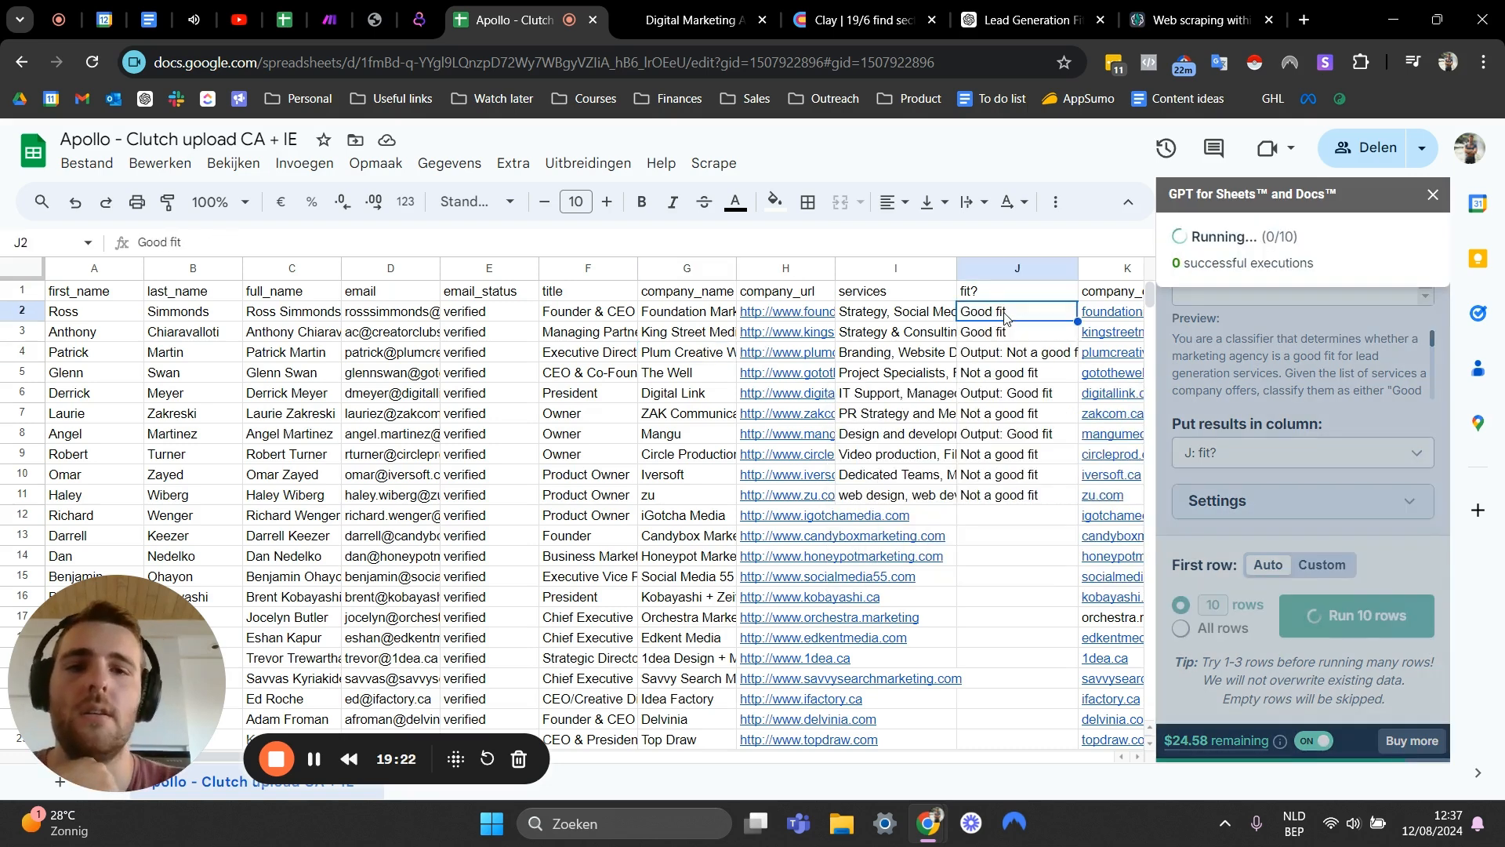
pyautogui.click(1001, 357)
pyautogui.click(990, 421)
pyautogui.click(1004, 357)
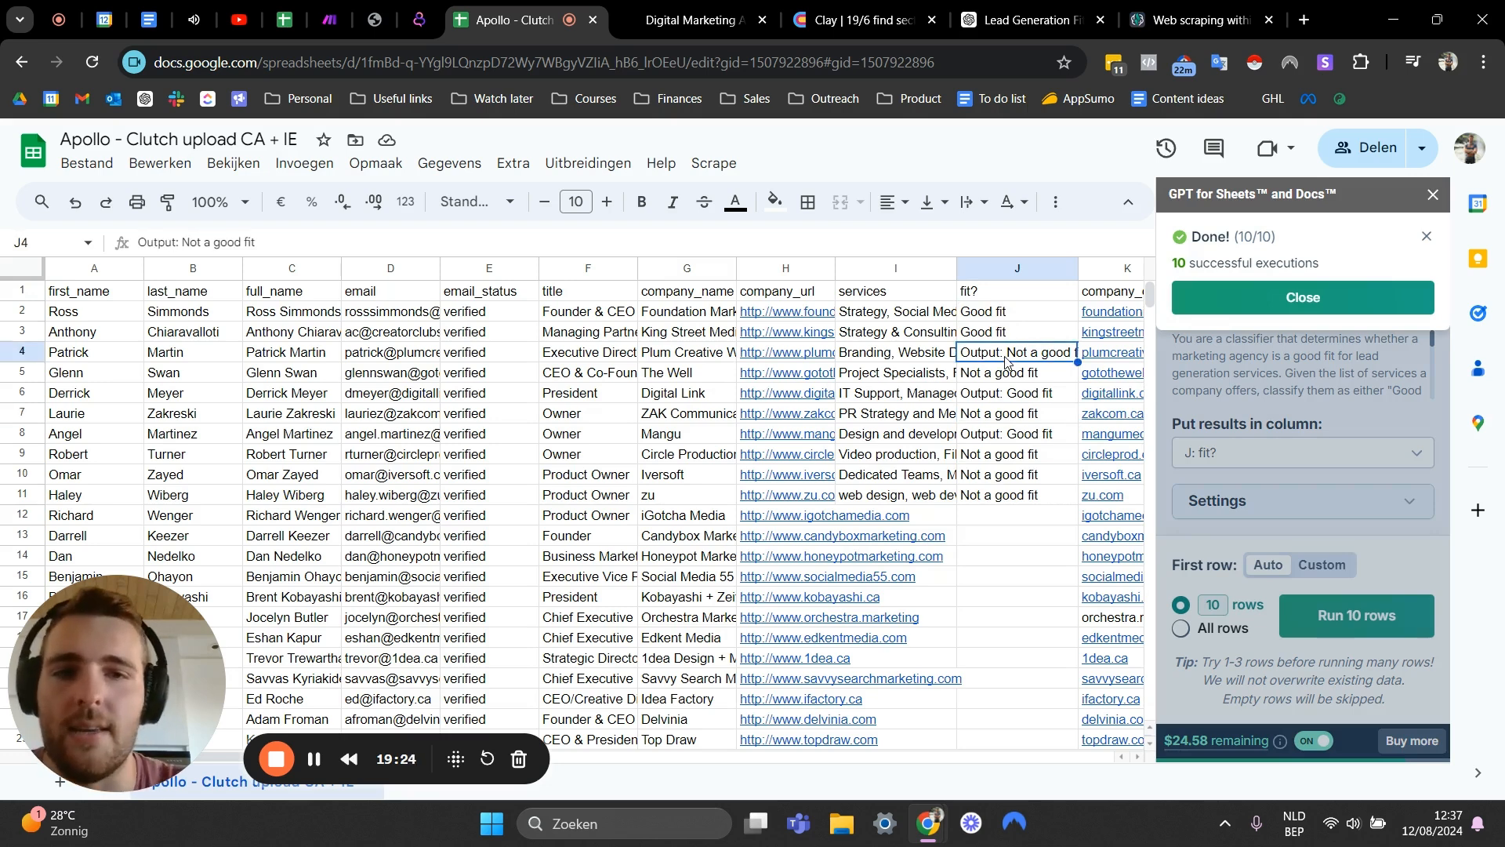
pyautogui.click(1017, 454)
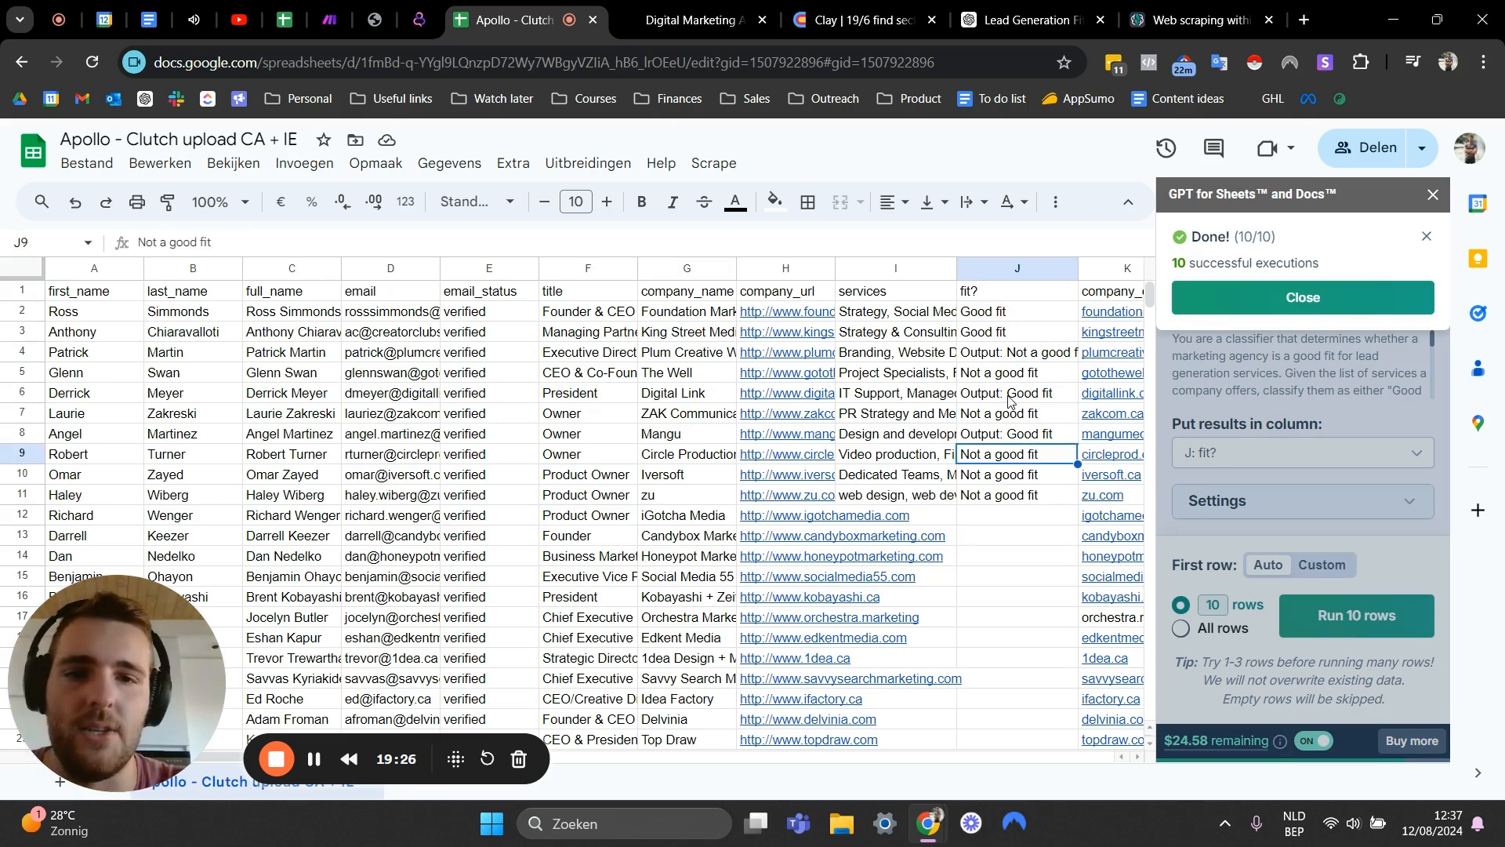
pyautogui.click(1011, 398)
pyautogui.click(1025, 443)
pyautogui.click(1021, 400)
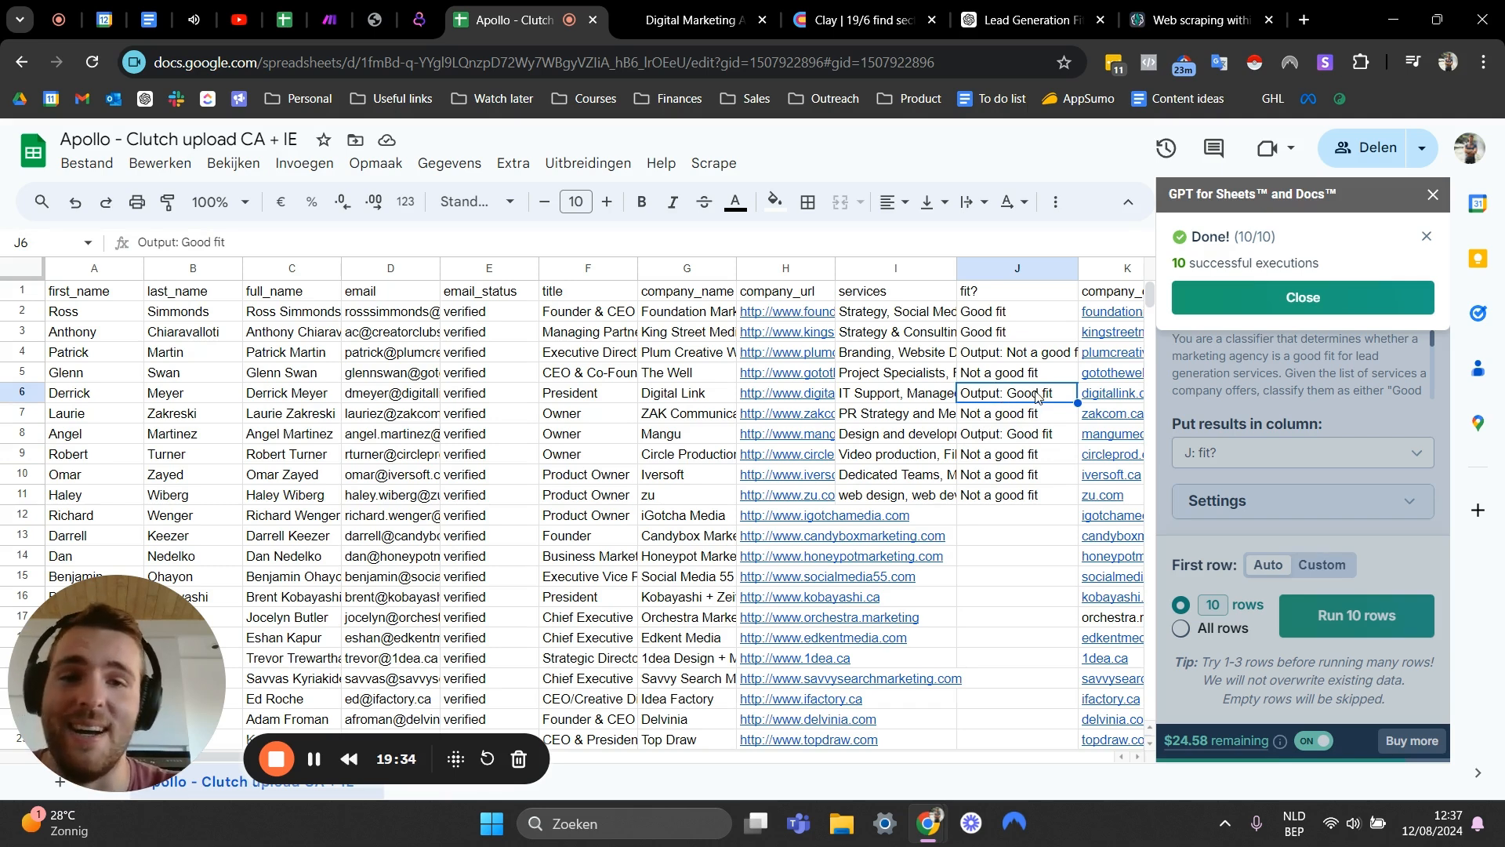
pyautogui.click(1018, 359)
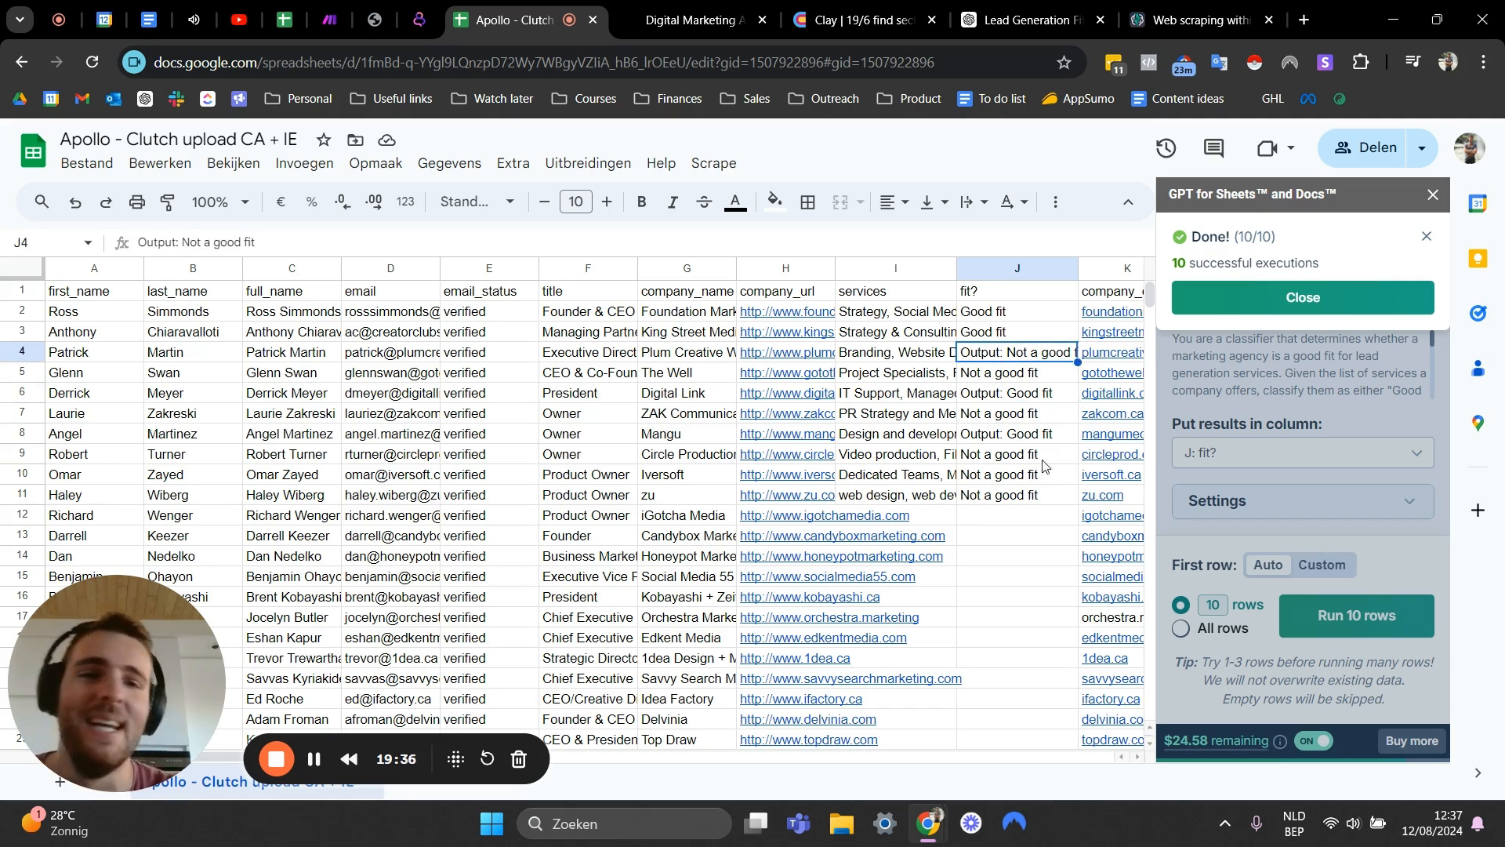
# - Review the prompt's output line against the results, then close the GPT for Sheets panel
pyautogui.click(1297, 295)
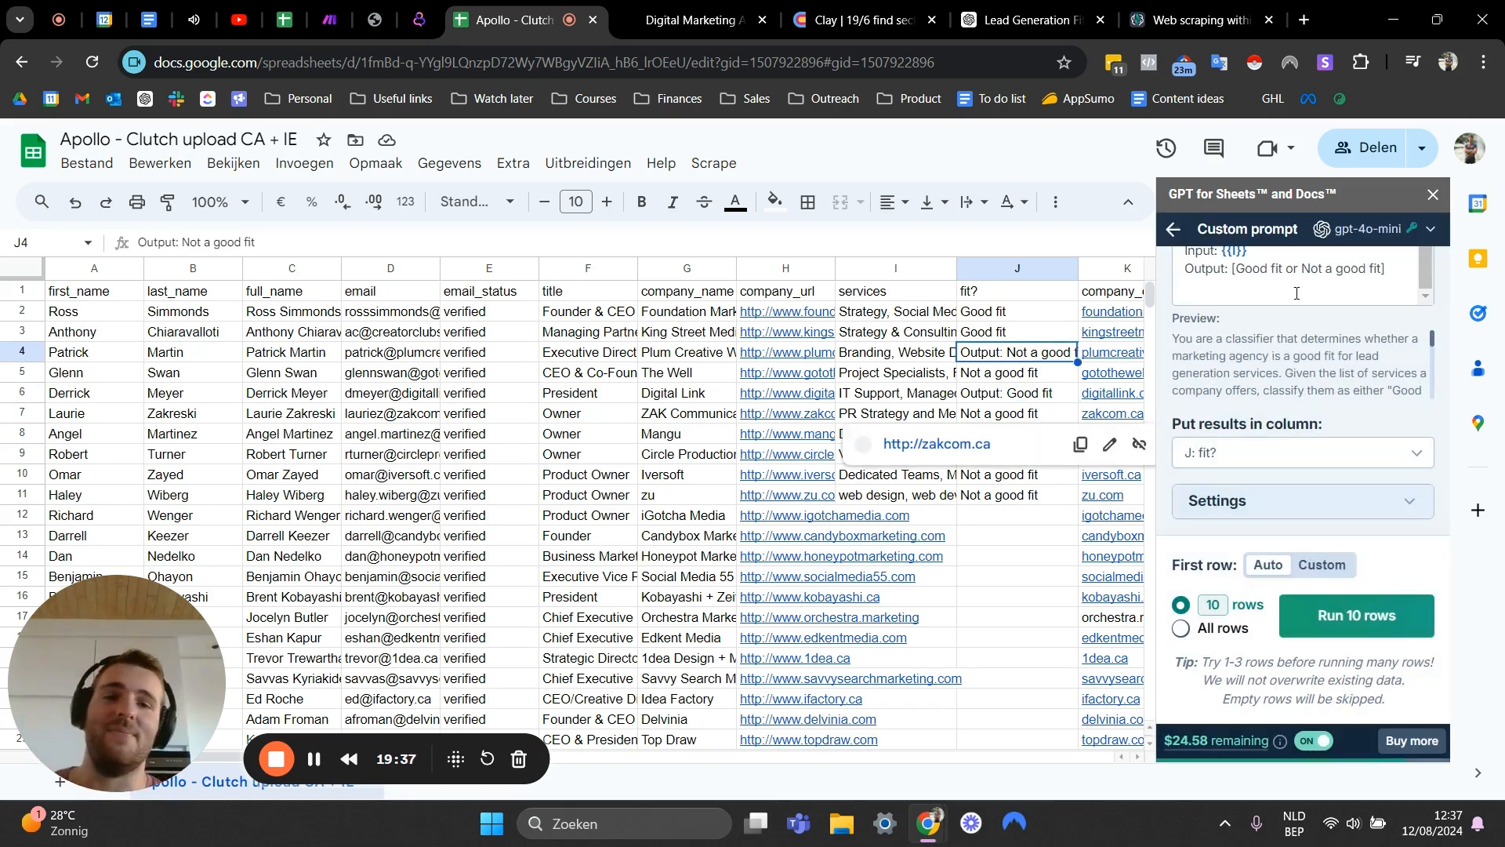
pyautogui.click(937, 378)
pyautogui.click(990, 354)
pyautogui.click(991, 409)
pyautogui.click(1005, 373)
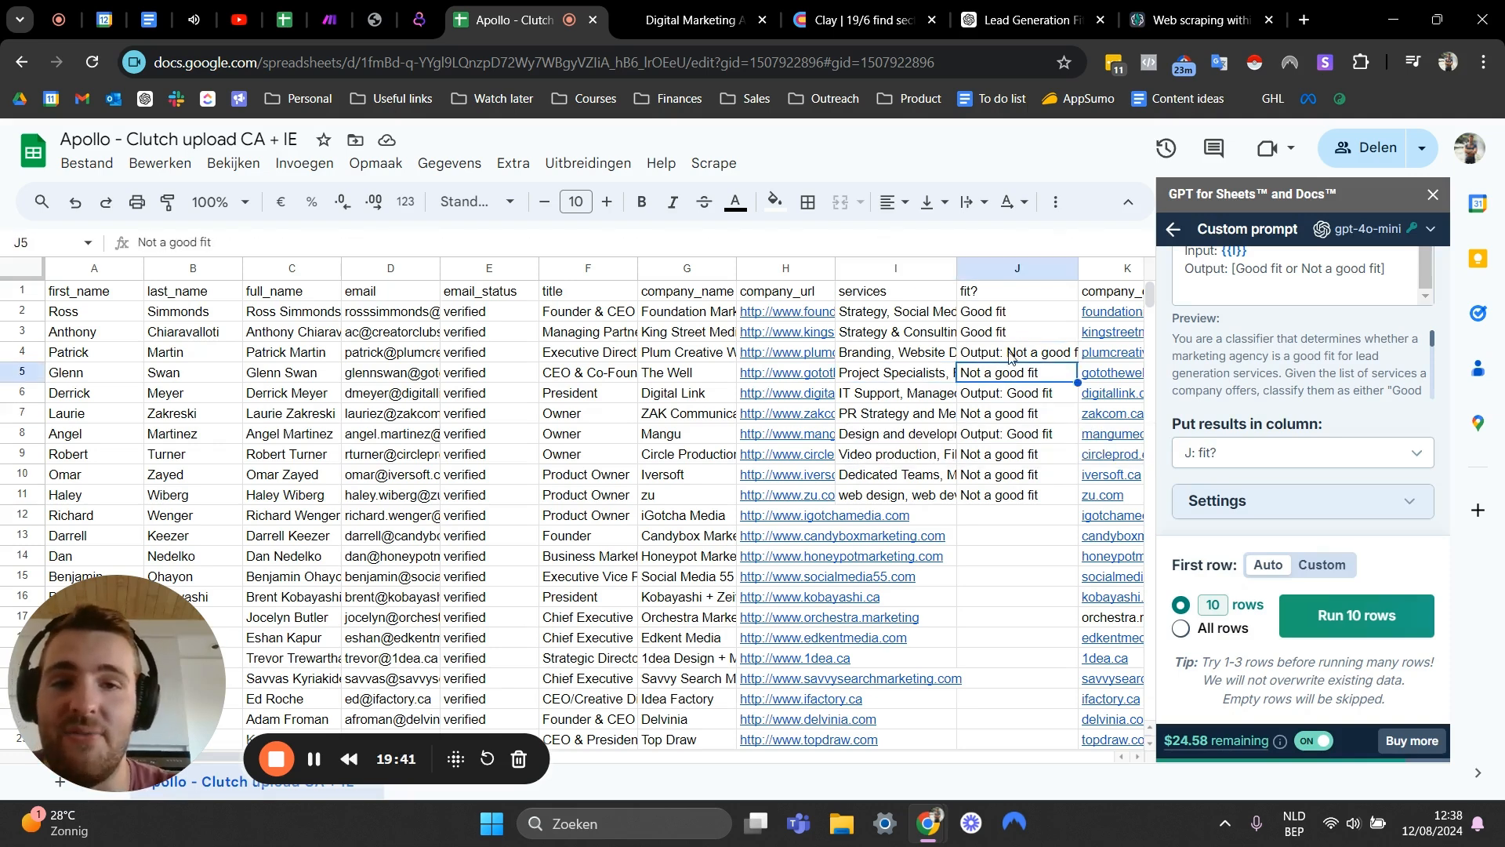
pyautogui.scroll(1, 1246, 288)
pyautogui.scroll(-1, 1335, 278)
pyautogui.click(1330, 281)
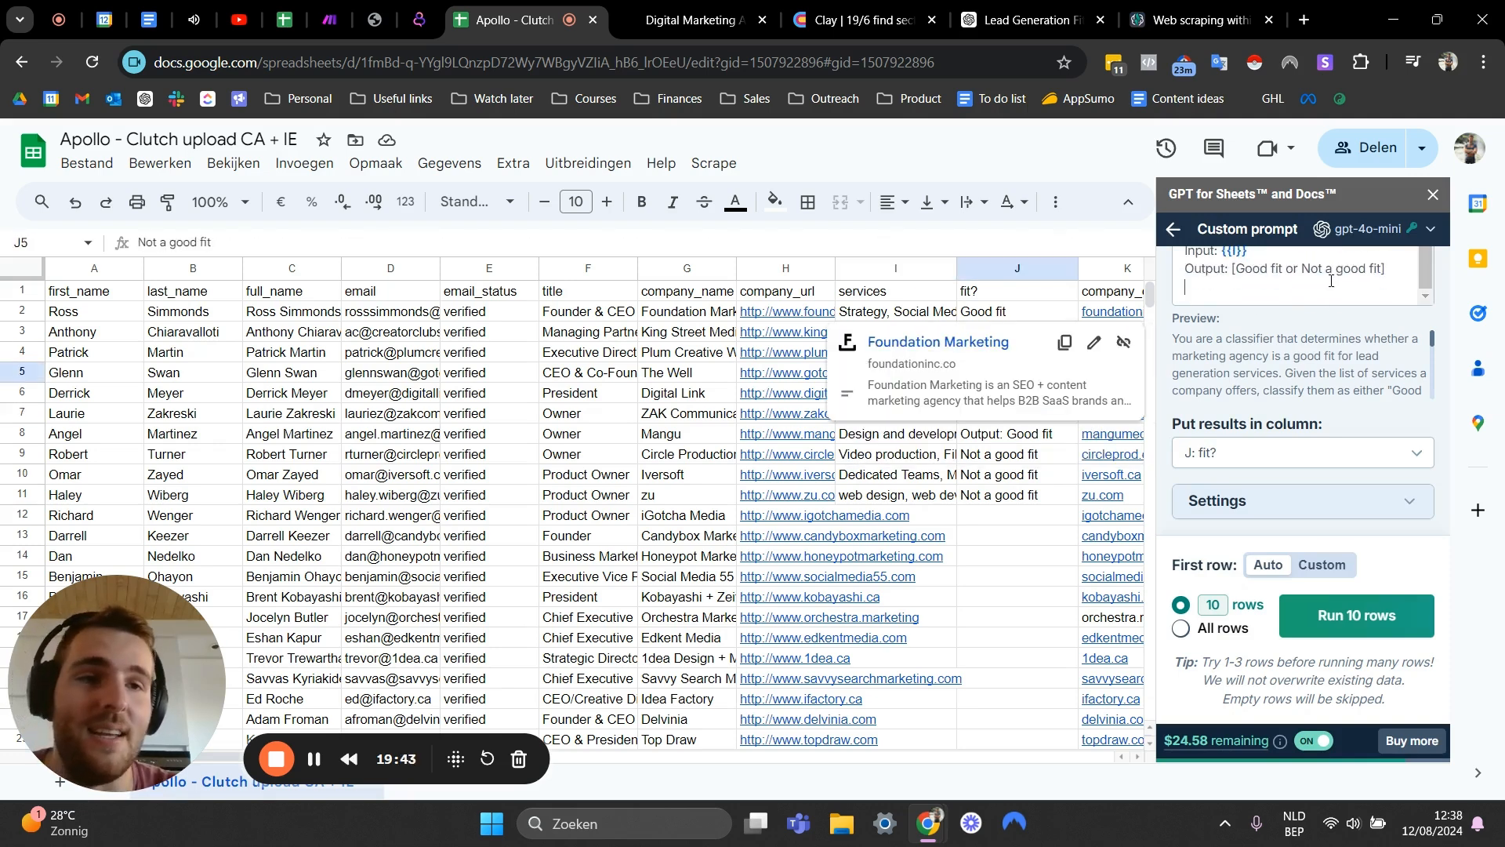
pyautogui.click(1389, 273)
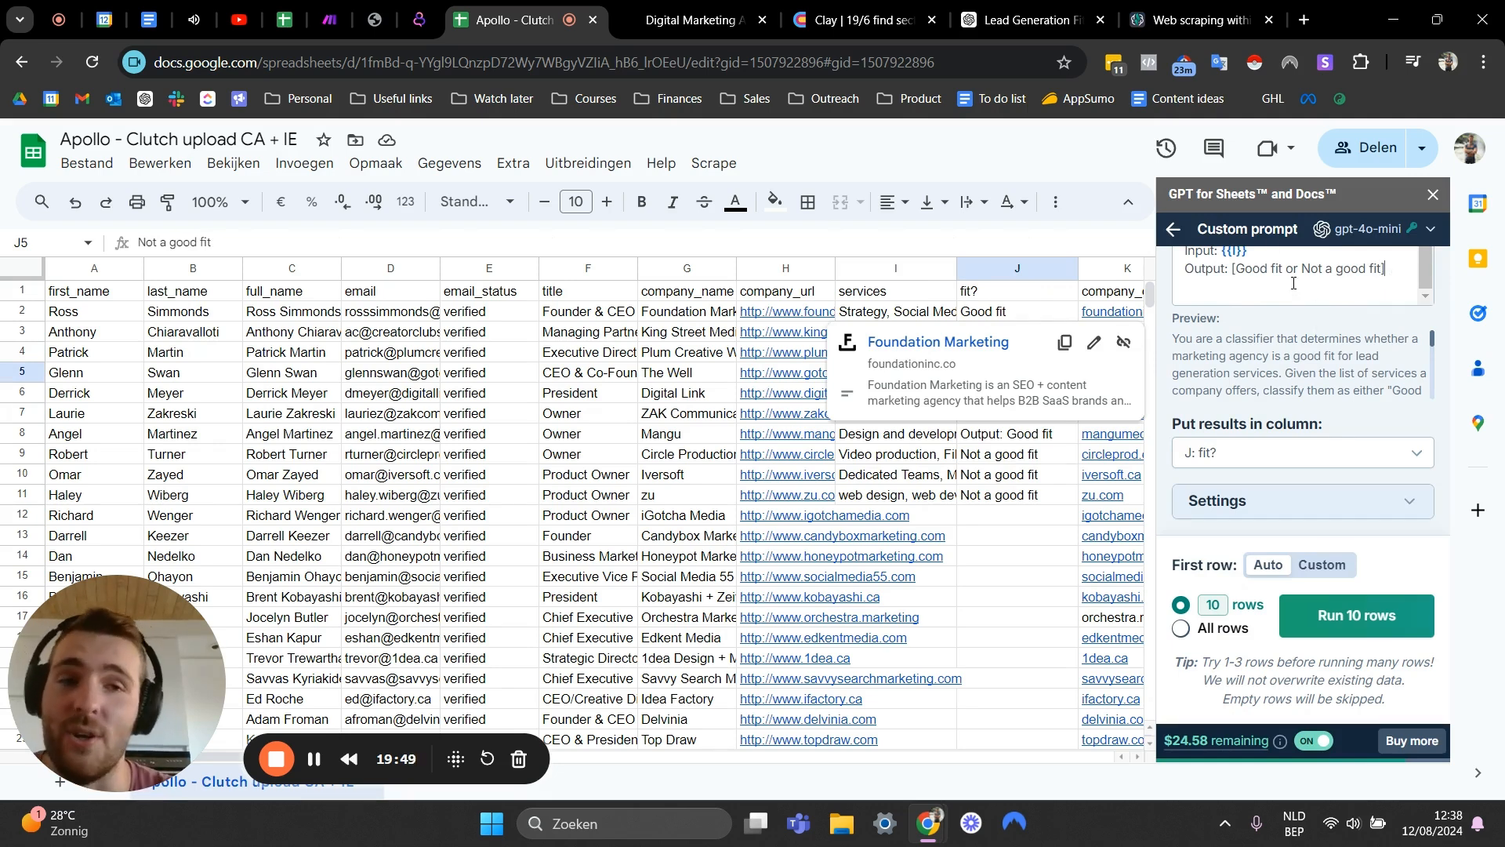
pyautogui.click(1308, 271)
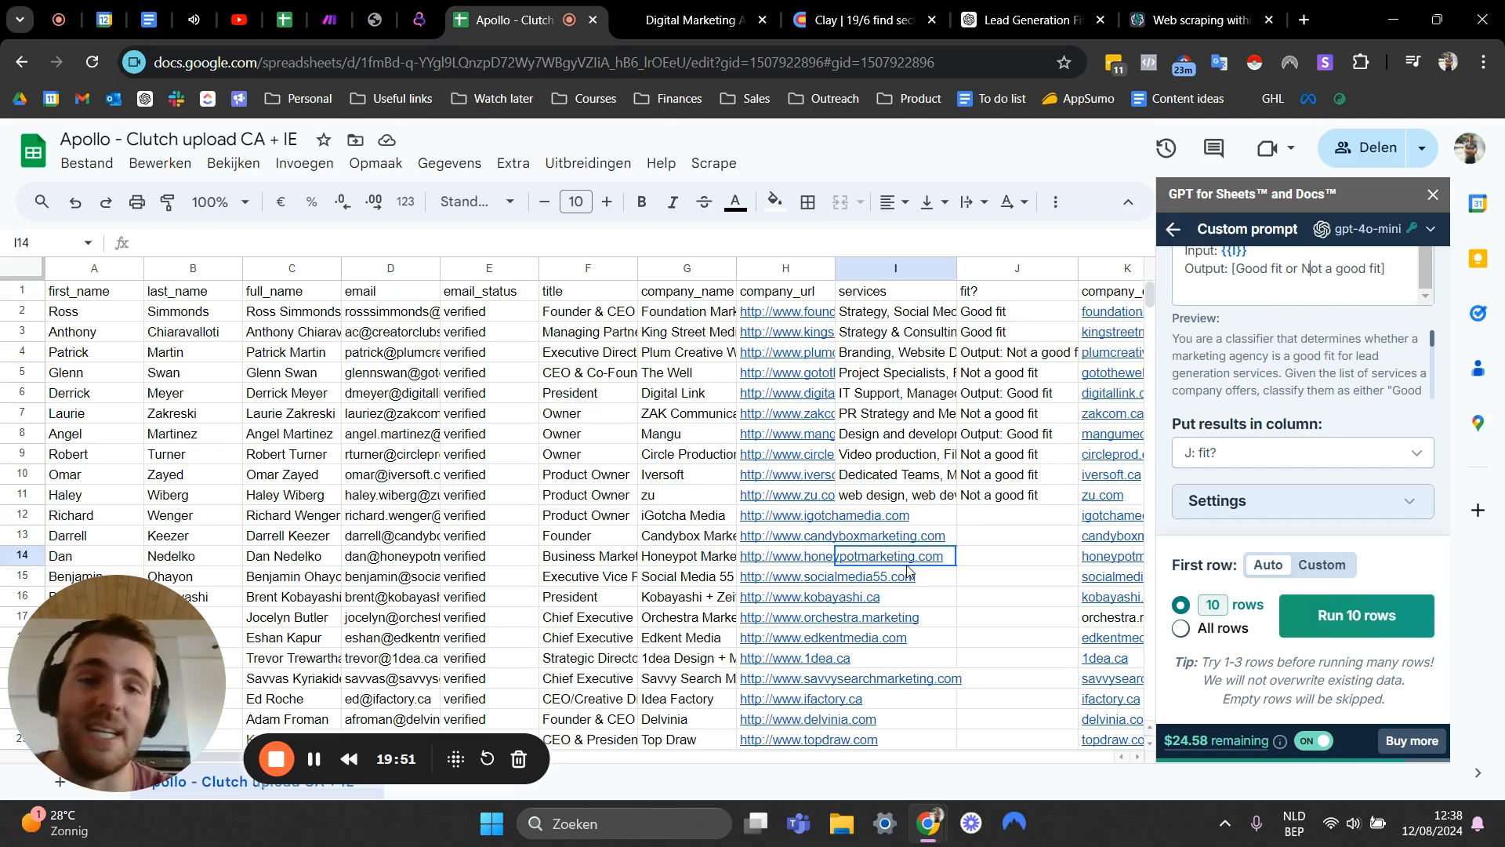
pyautogui.click(986, 437)
pyautogui.click(1013, 375)
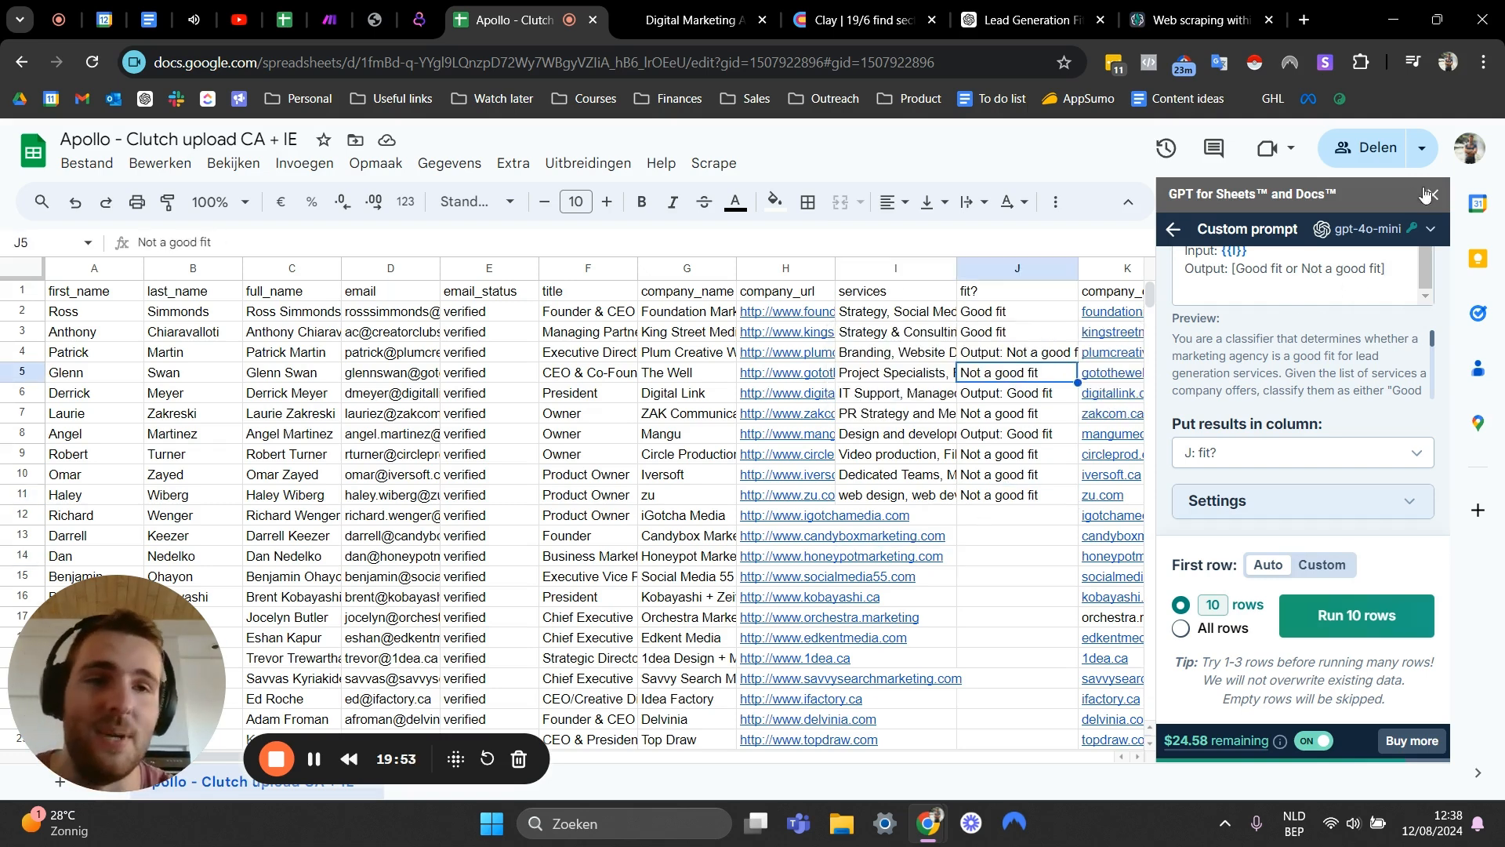
pyautogui.click(1432, 193)
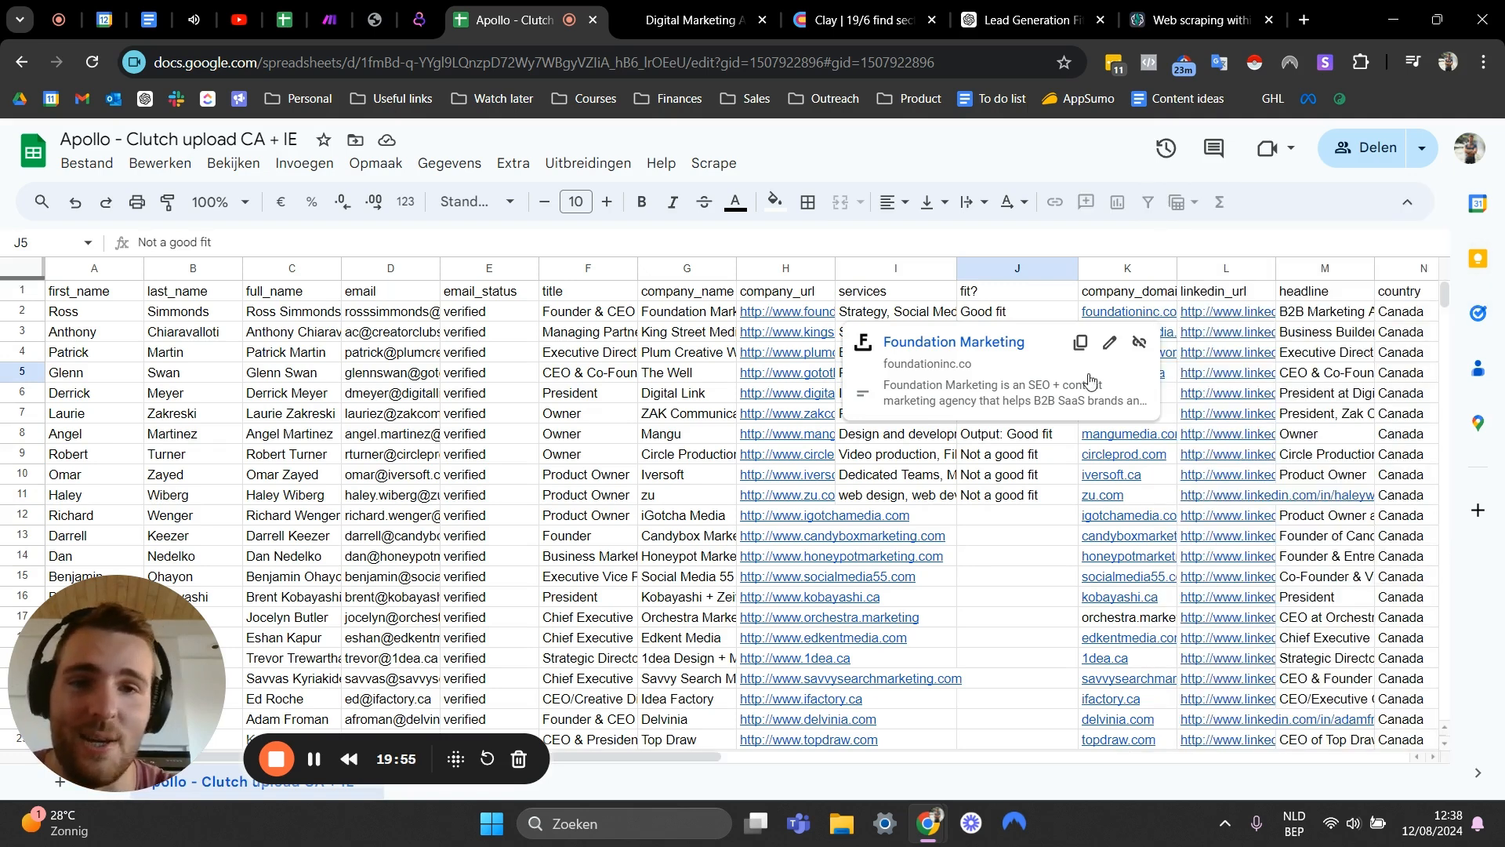
# - Check the fit? values of individual rows against their listed services
pyautogui.click(995, 498)
pyautogui.click(999, 318)
pyautogui.click(993, 335)
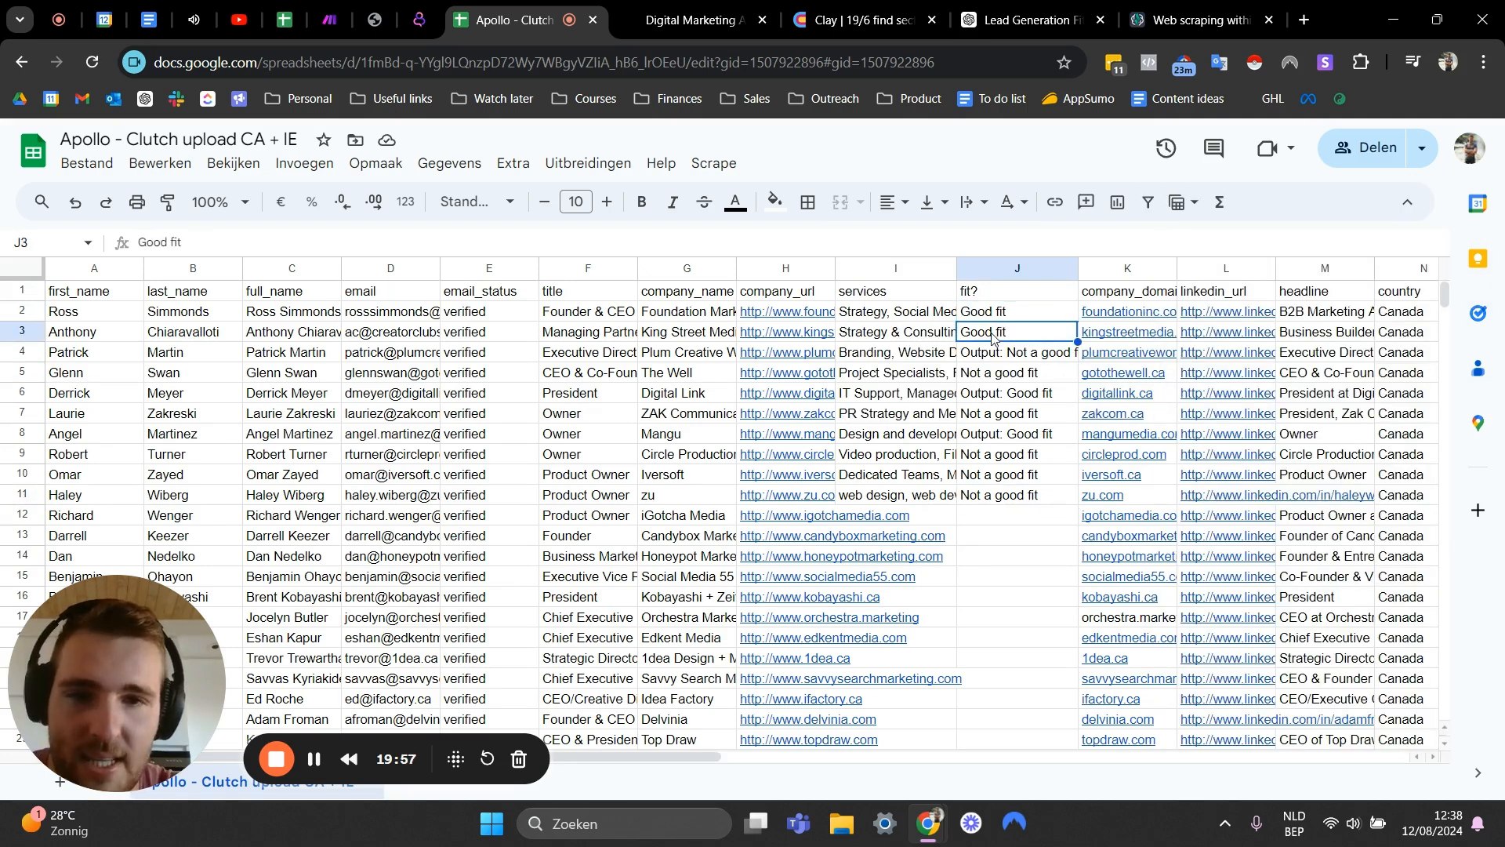
pyautogui.click(882, 324)
pyautogui.click(1019, 314)
pyautogui.click(874, 312)
# - Read the full services lists of the first rows to judge the fit classifications
pyautogui.click(356, 244)
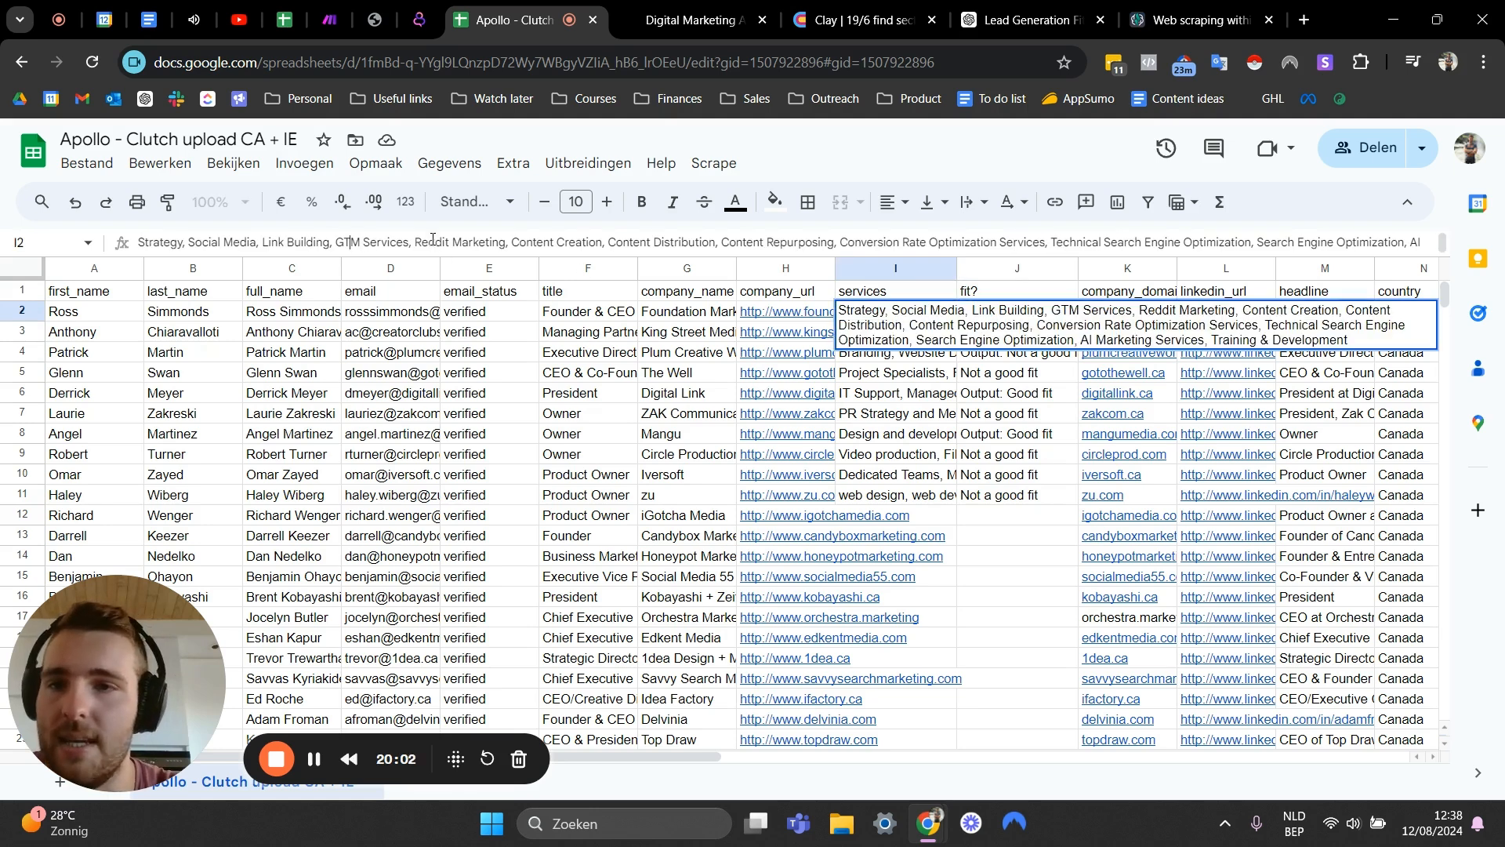
pyautogui.click(612, 243)
pyautogui.click(886, 243)
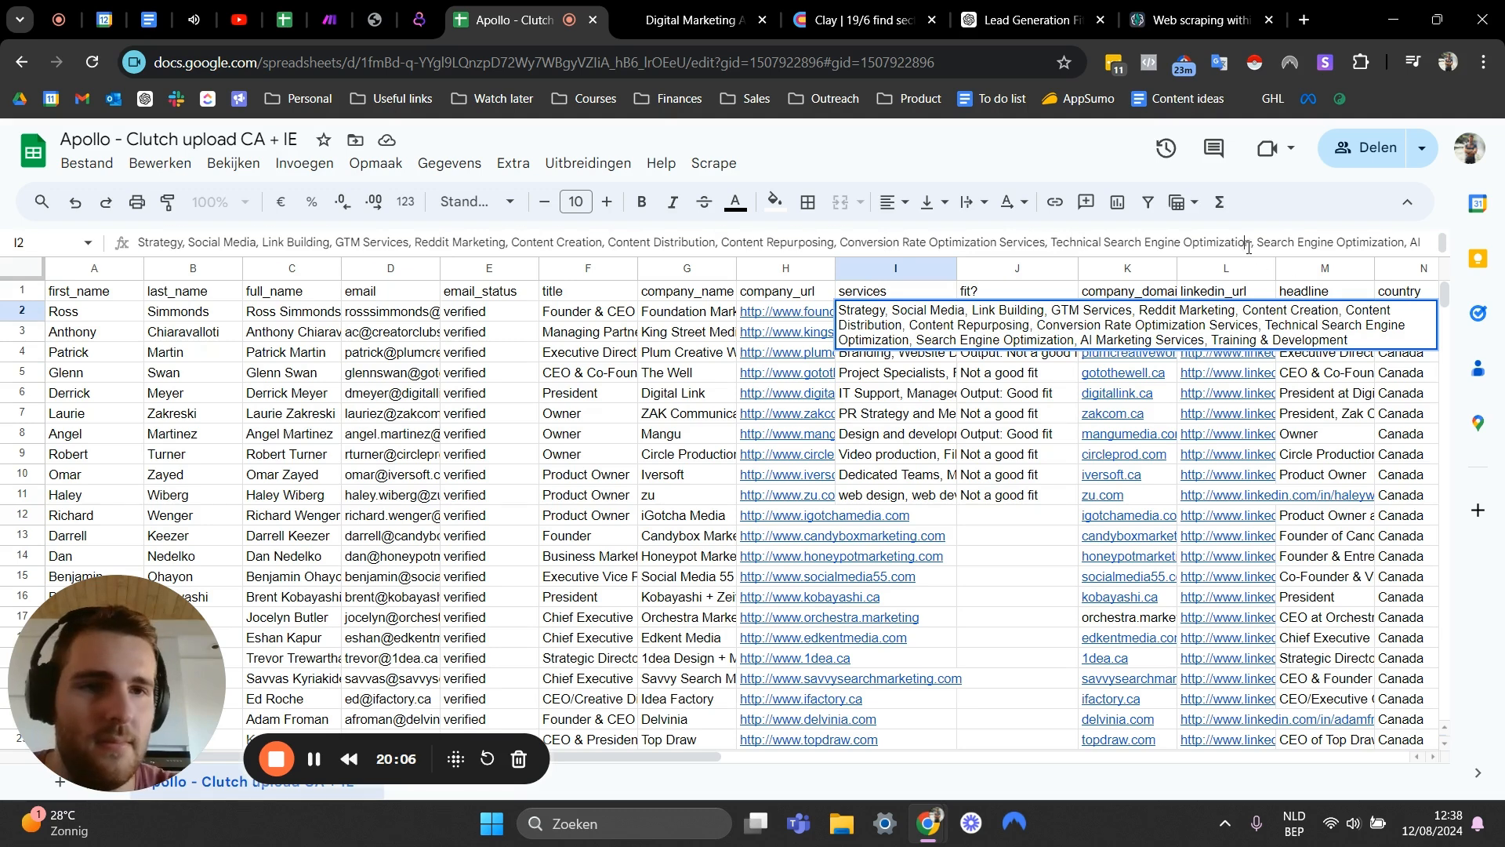
pyautogui.moveTo(1246, 245); pyautogui.dragTo(1293, 241)
pyautogui.click(1293, 241)
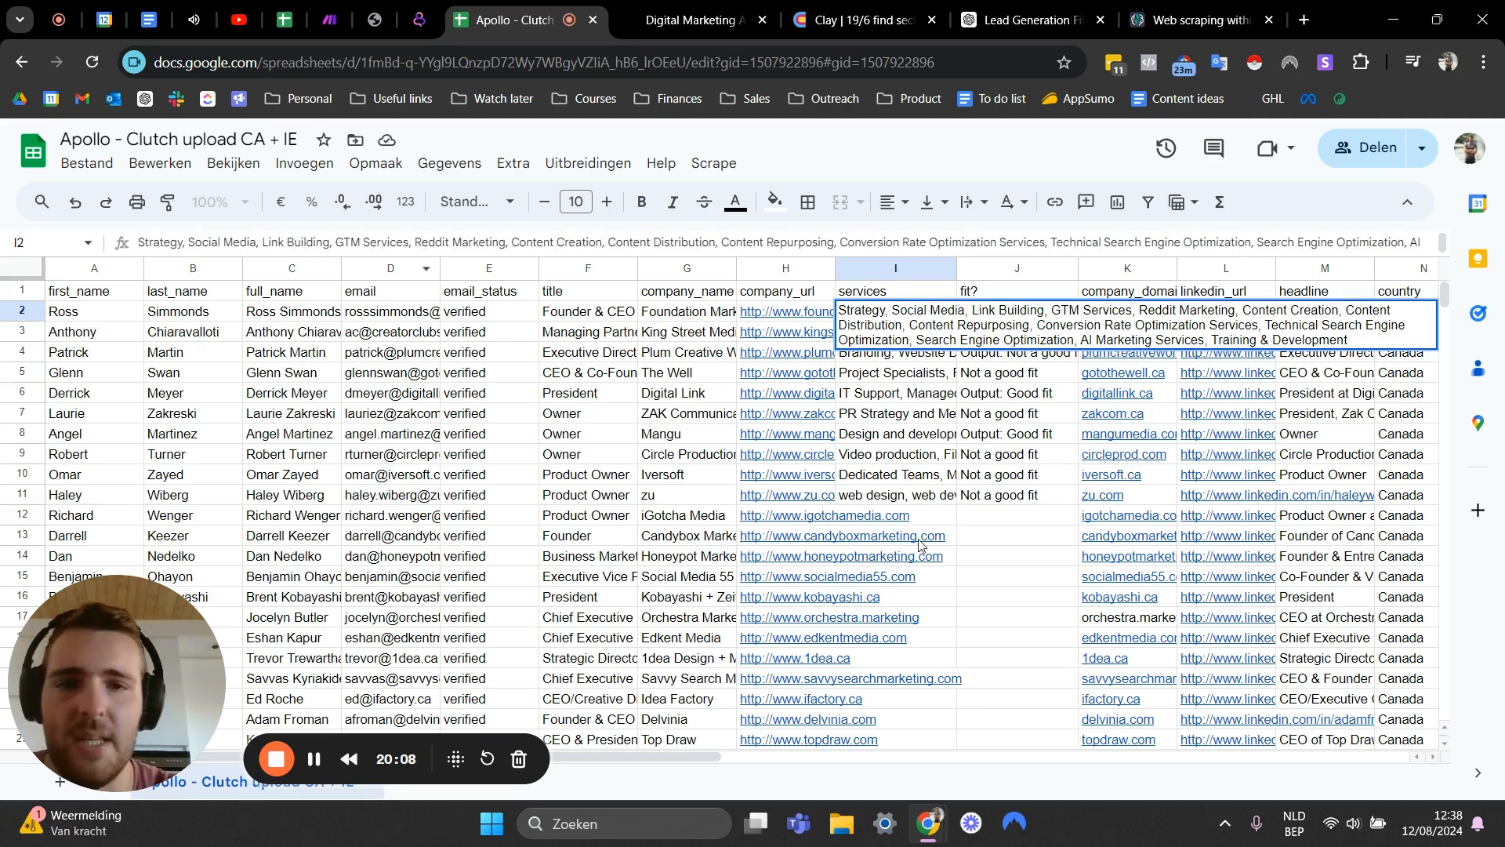
pyautogui.click(914, 500)
pyautogui.click(919, 333)
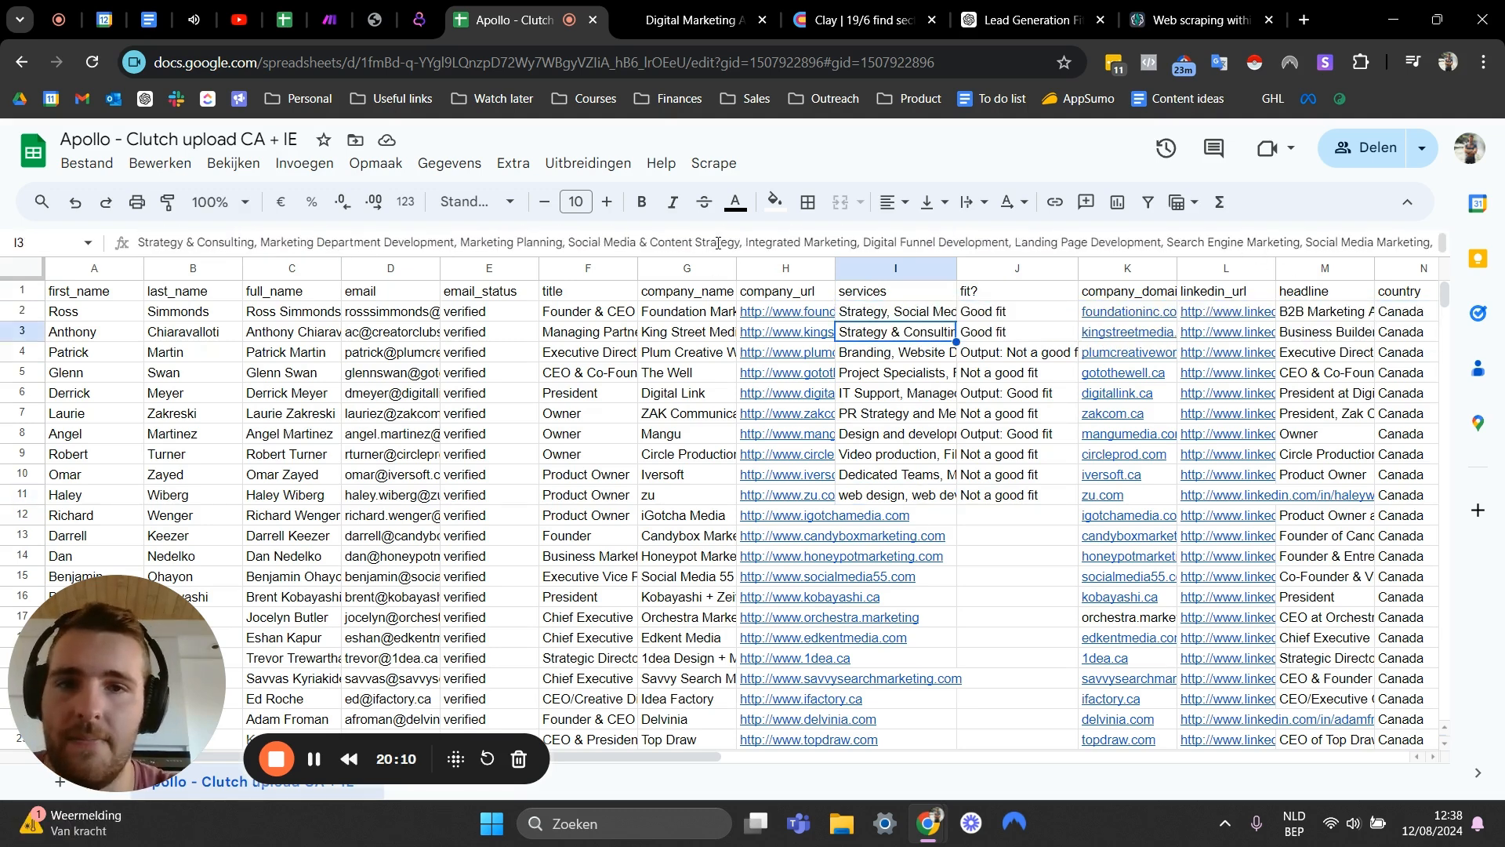
pyautogui.click(939, 354)
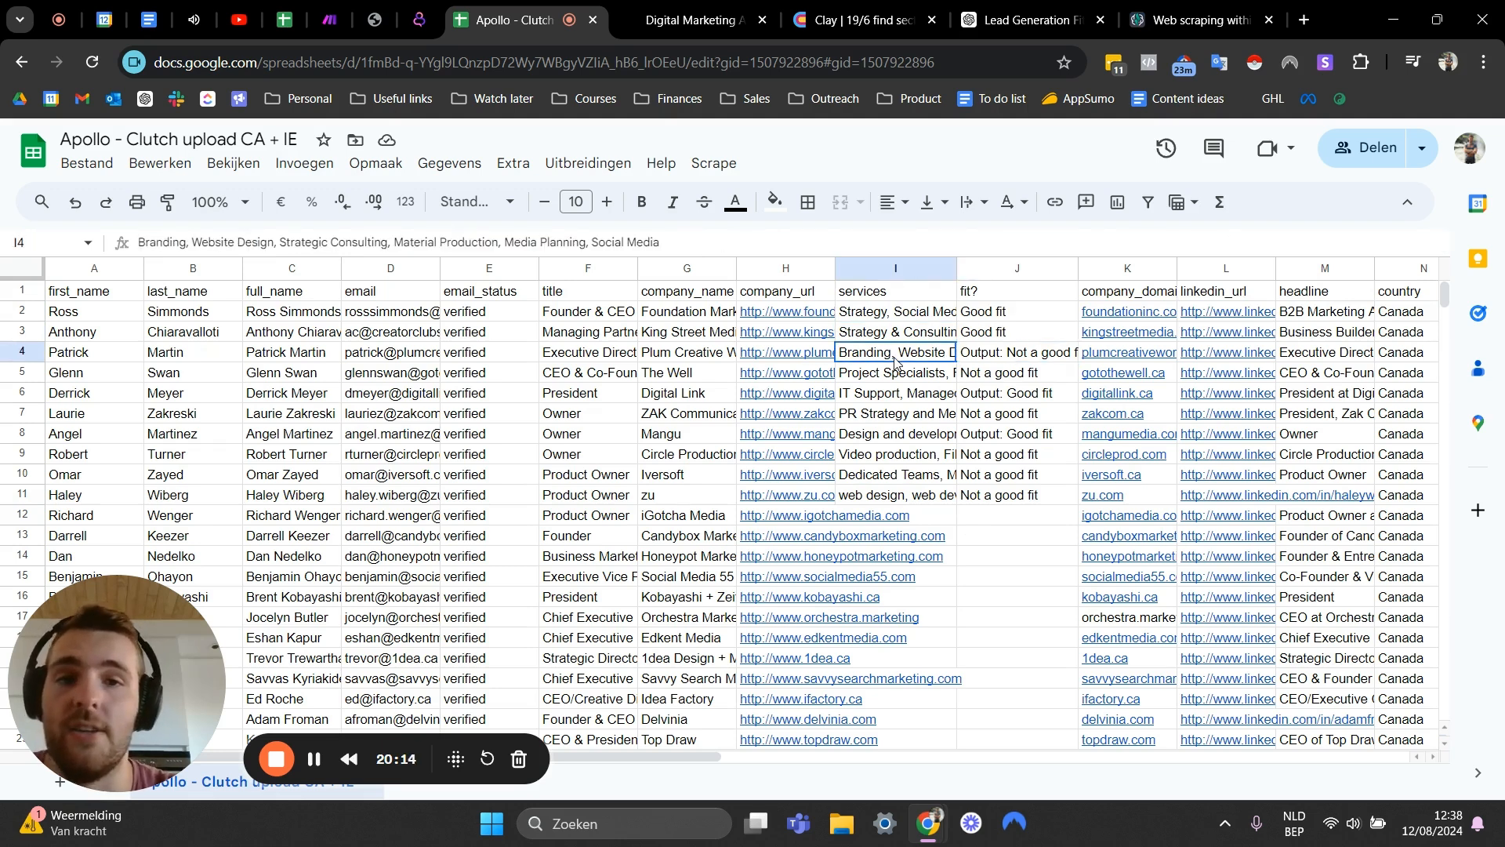
pyautogui.click(151, 242)
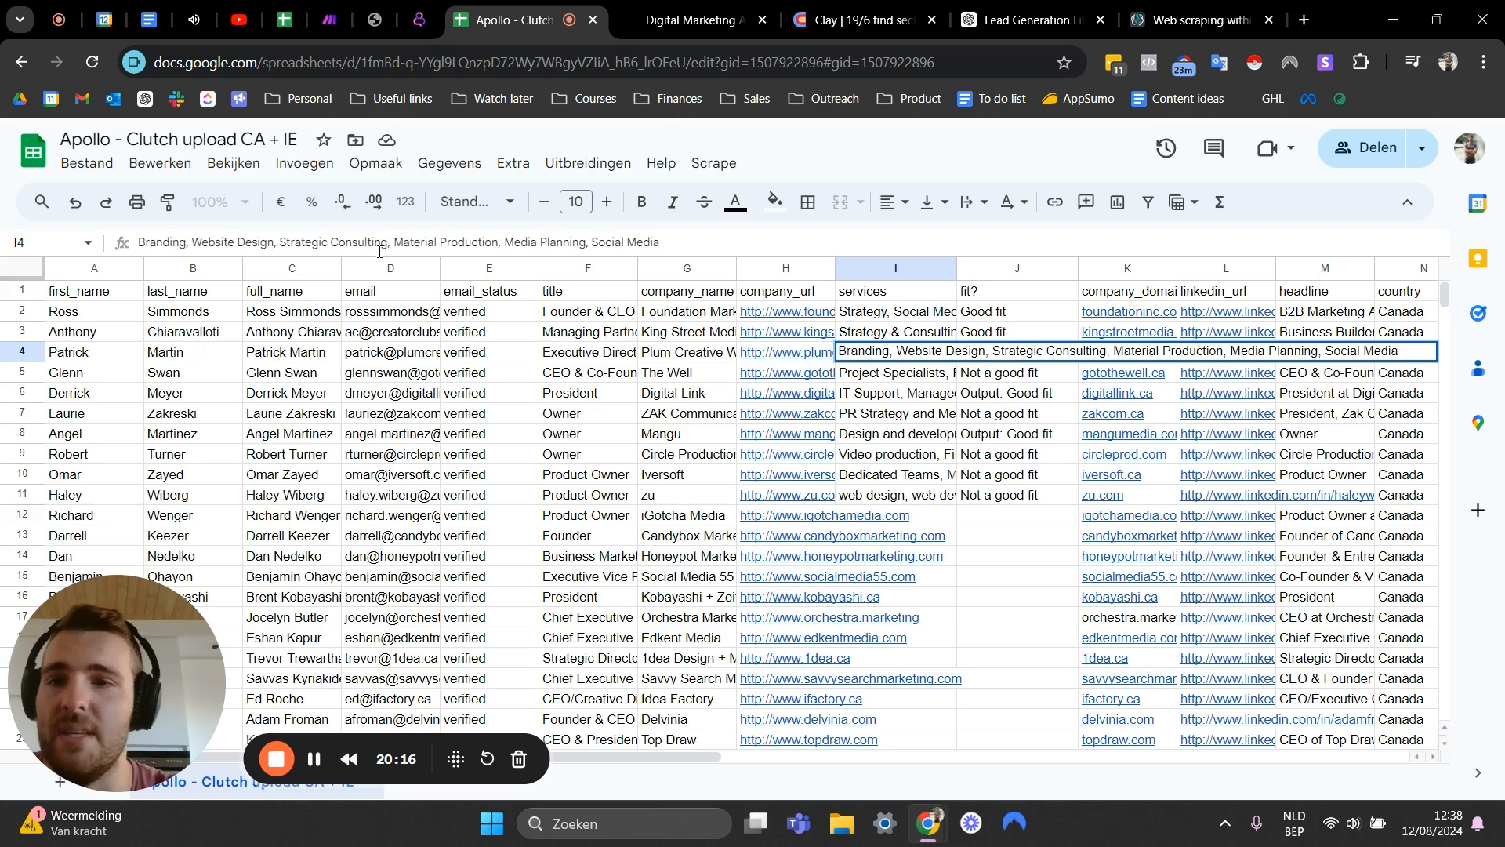
pyautogui.click(905, 381)
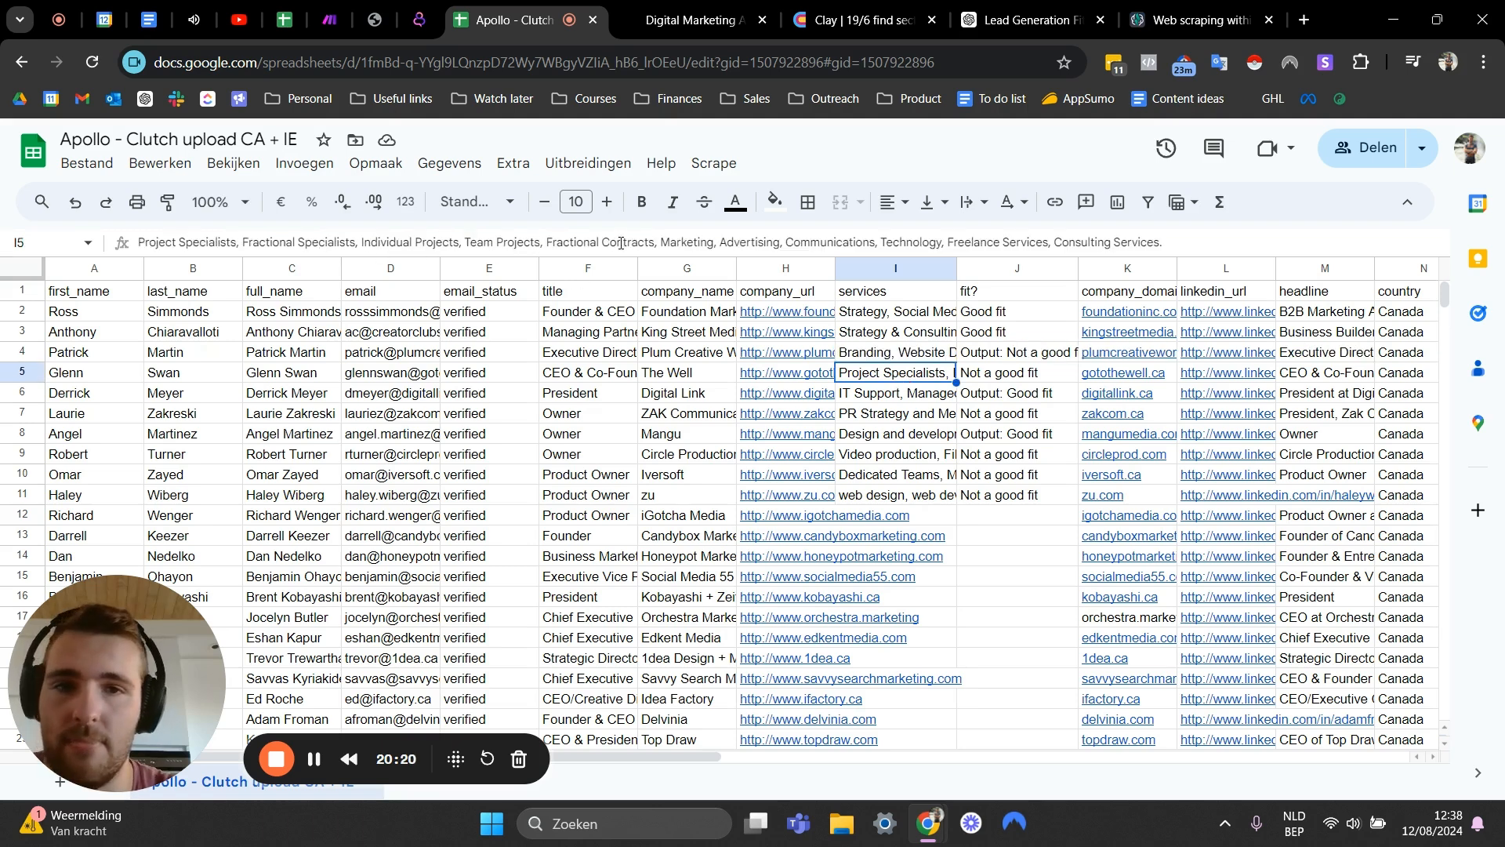
pyautogui.click(909, 400)
pyautogui.click(891, 419)
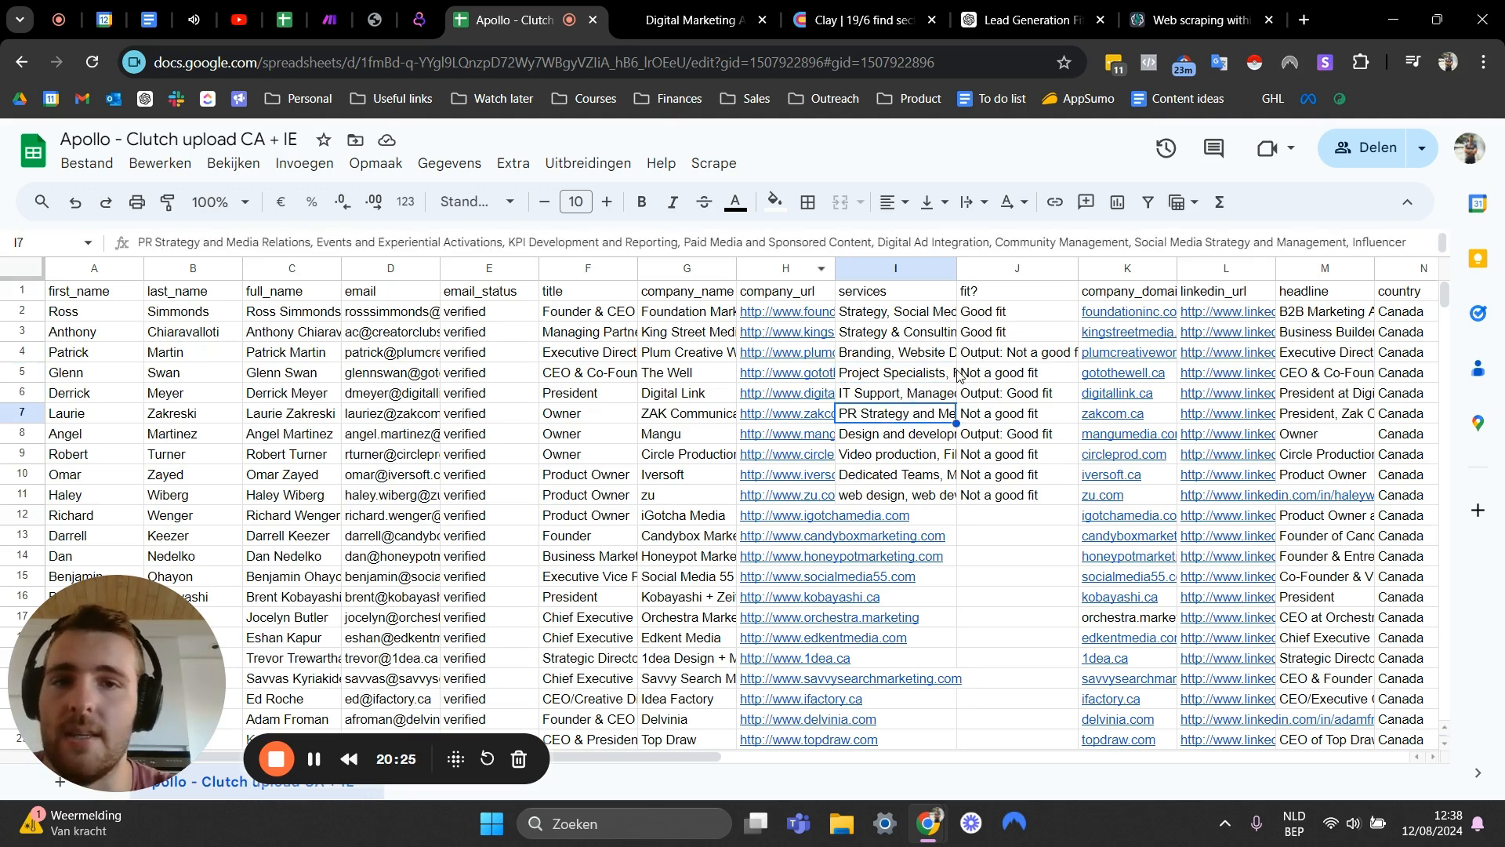
# - Compare the services listed for rows 2 to 11 with their fit? classifications
pyautogui.click(994, 421)
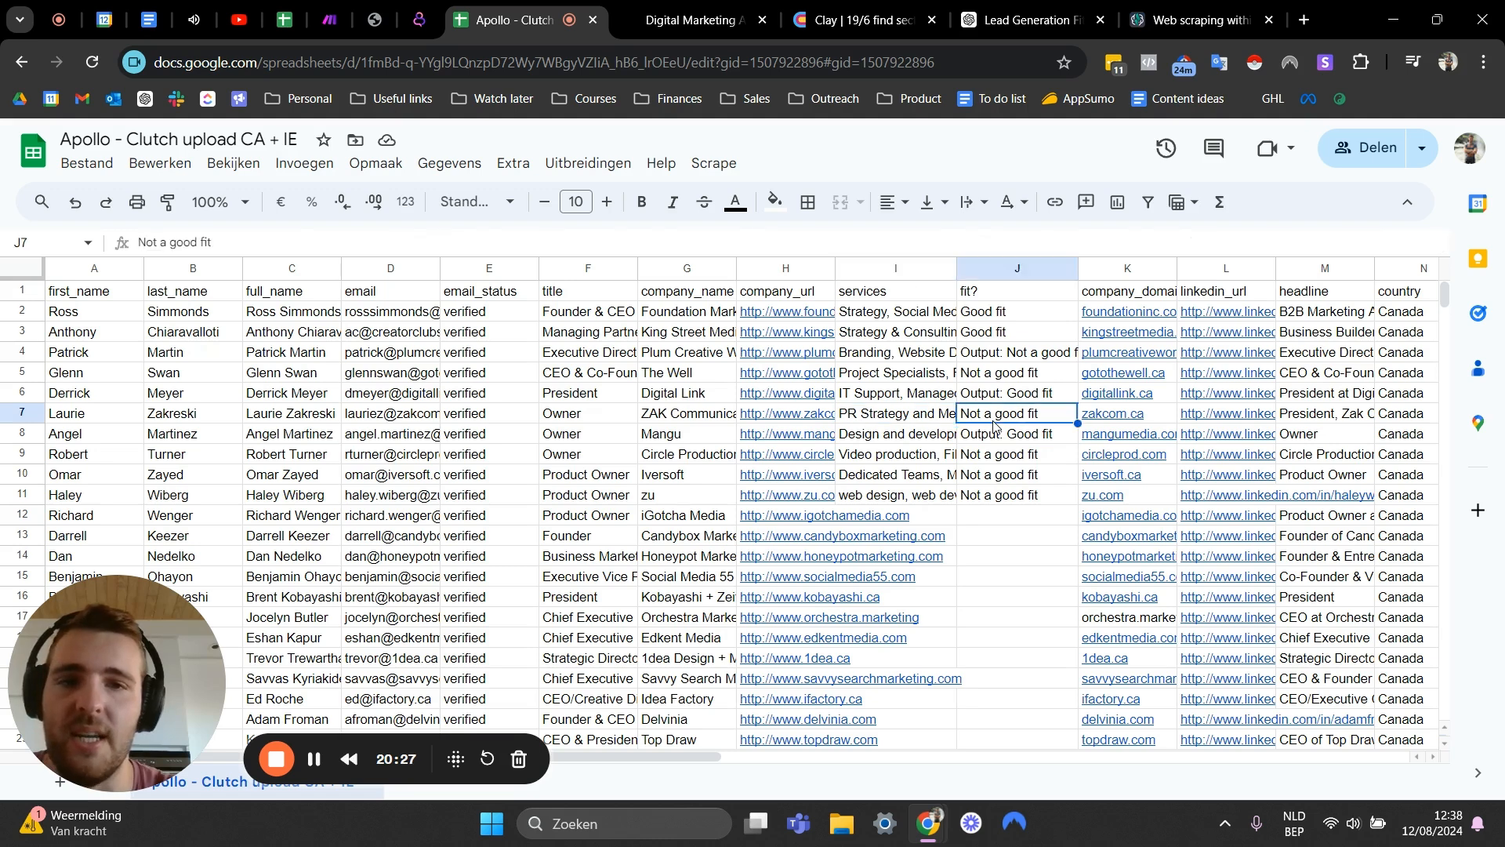
pyautogui.click(953, 439)
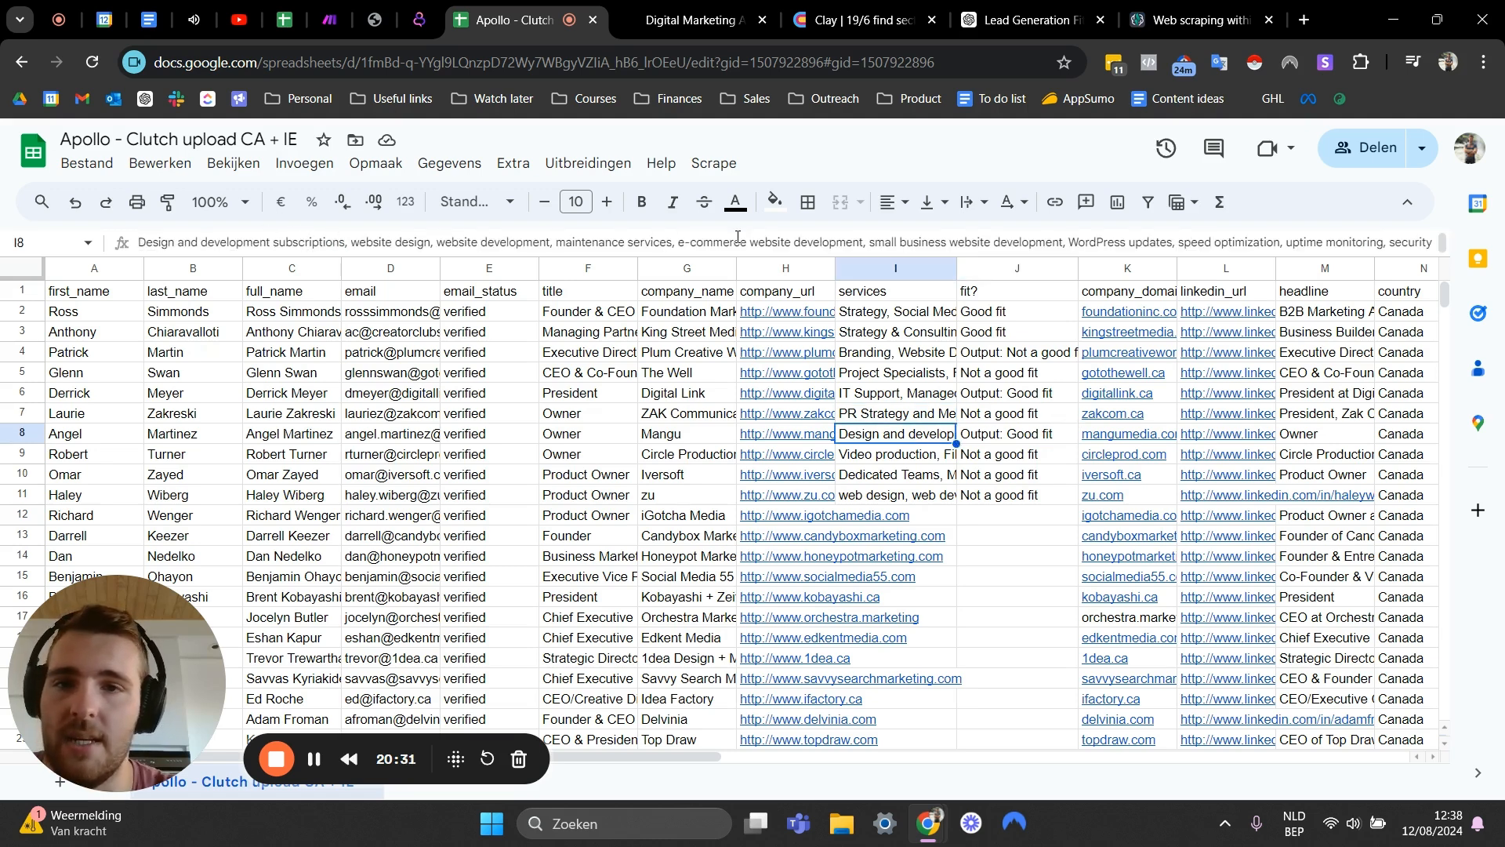
pyautogui.click(875, 463)
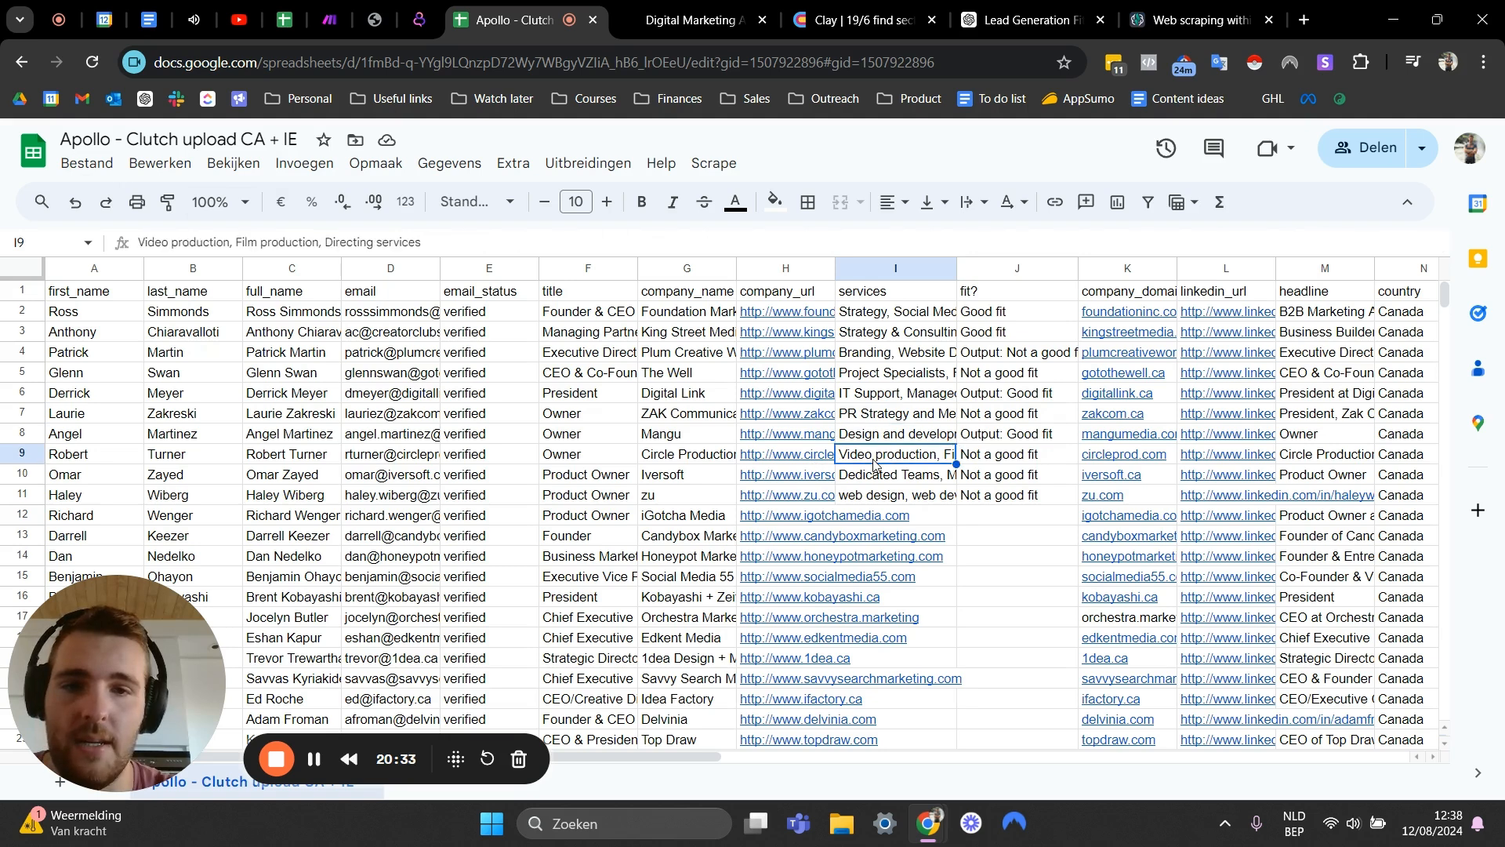
pyautogui.click(882, 477)
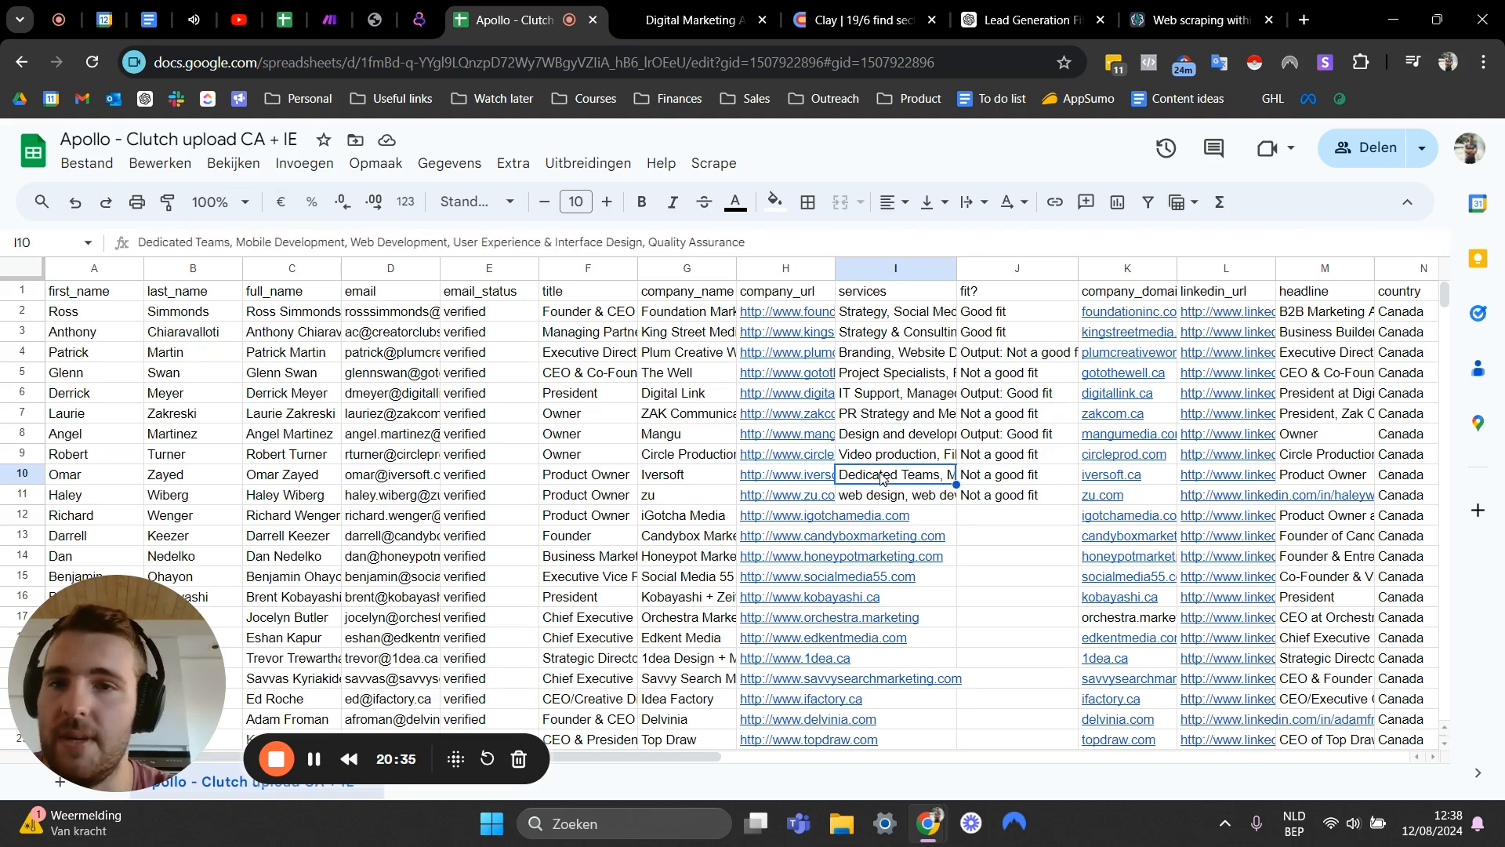
pyautogui.click(870, 497)
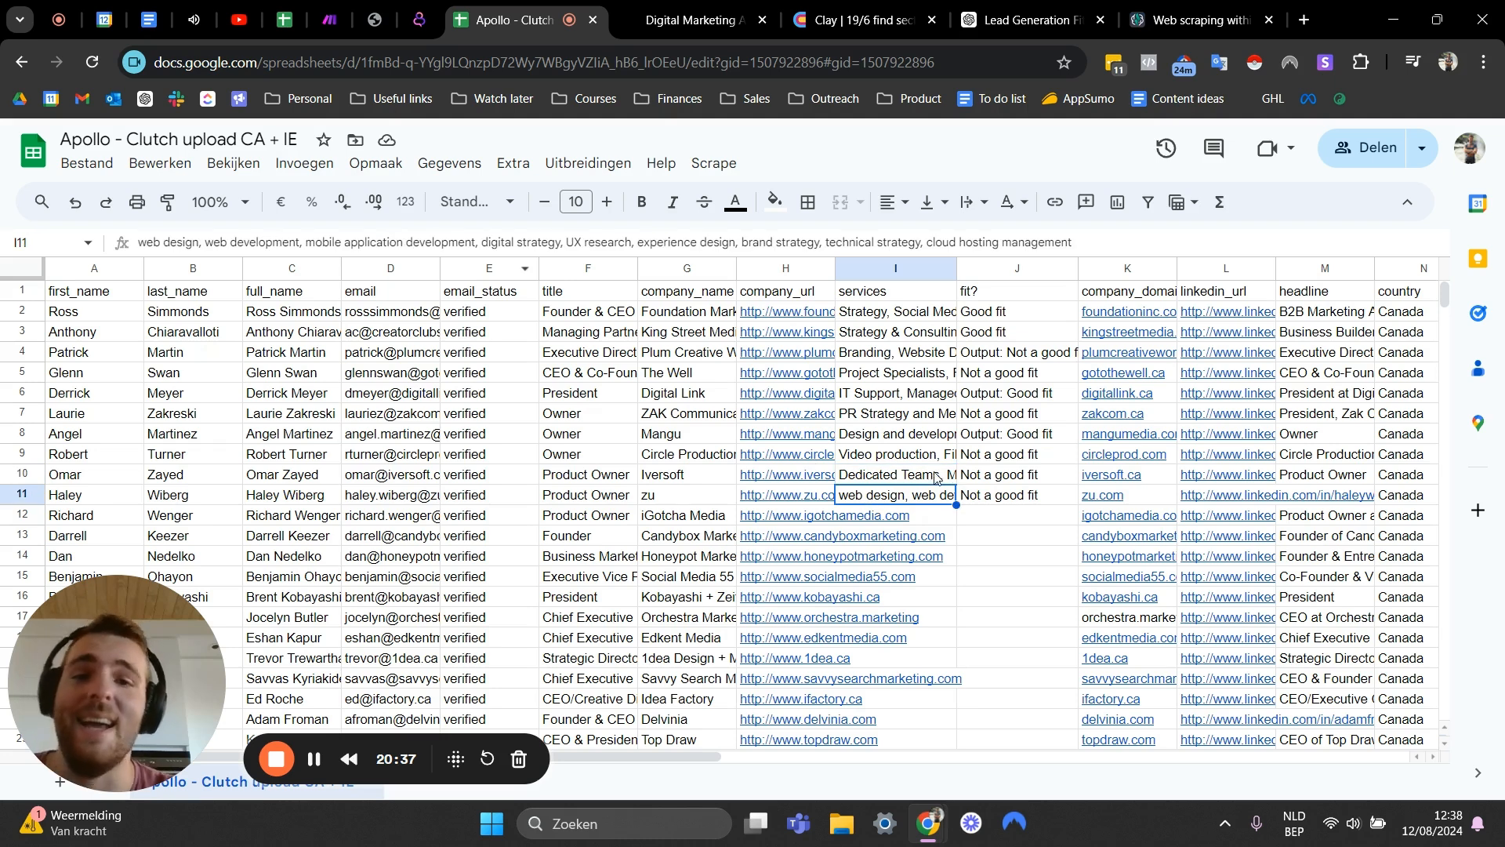
pyautogui.click(889, 315)
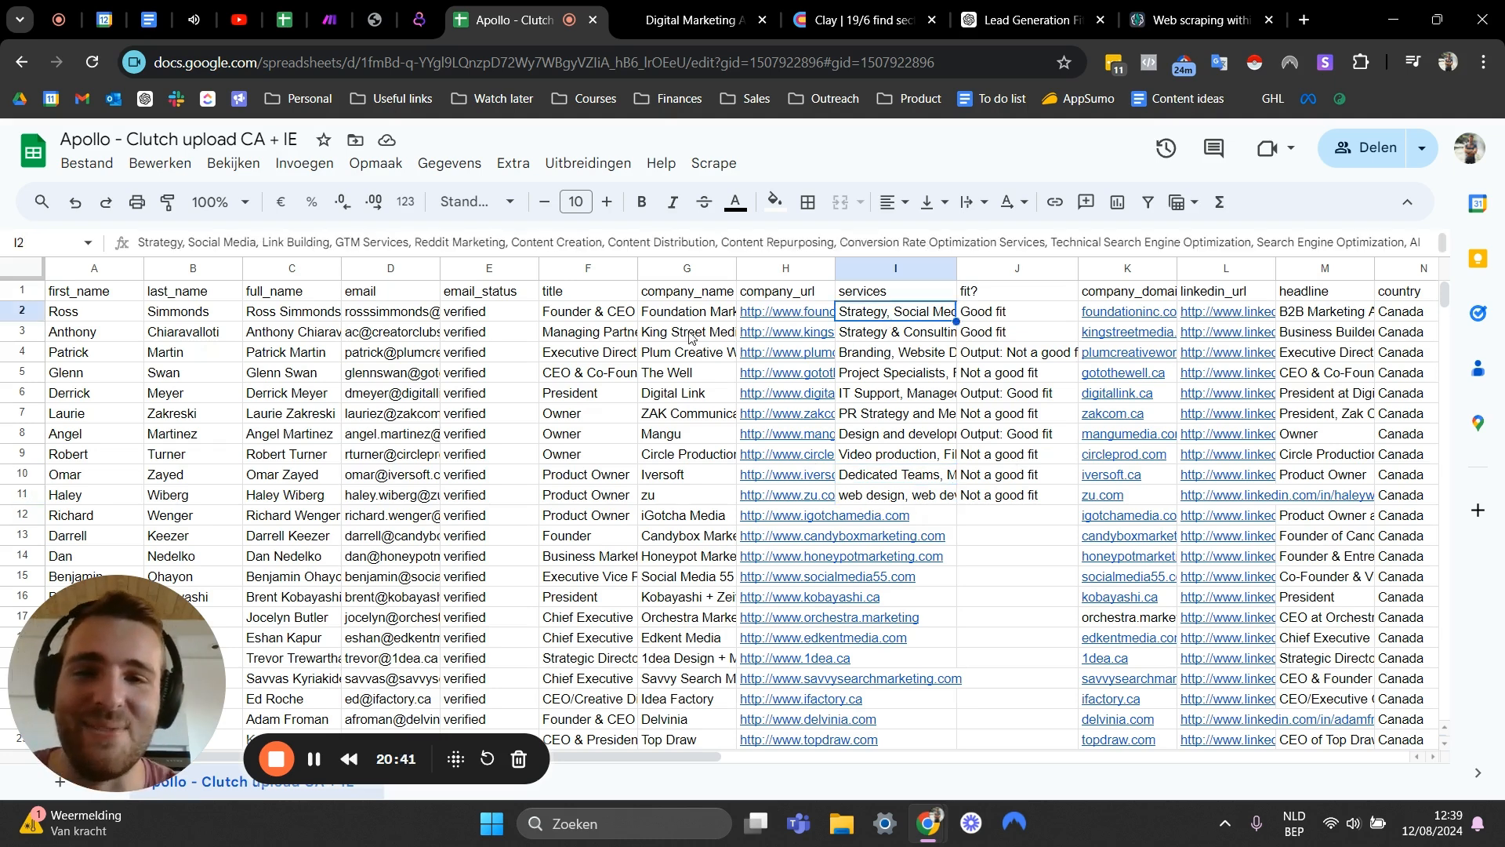
pyautogui.click(891, 482)
pyautogui.click(892, 493)
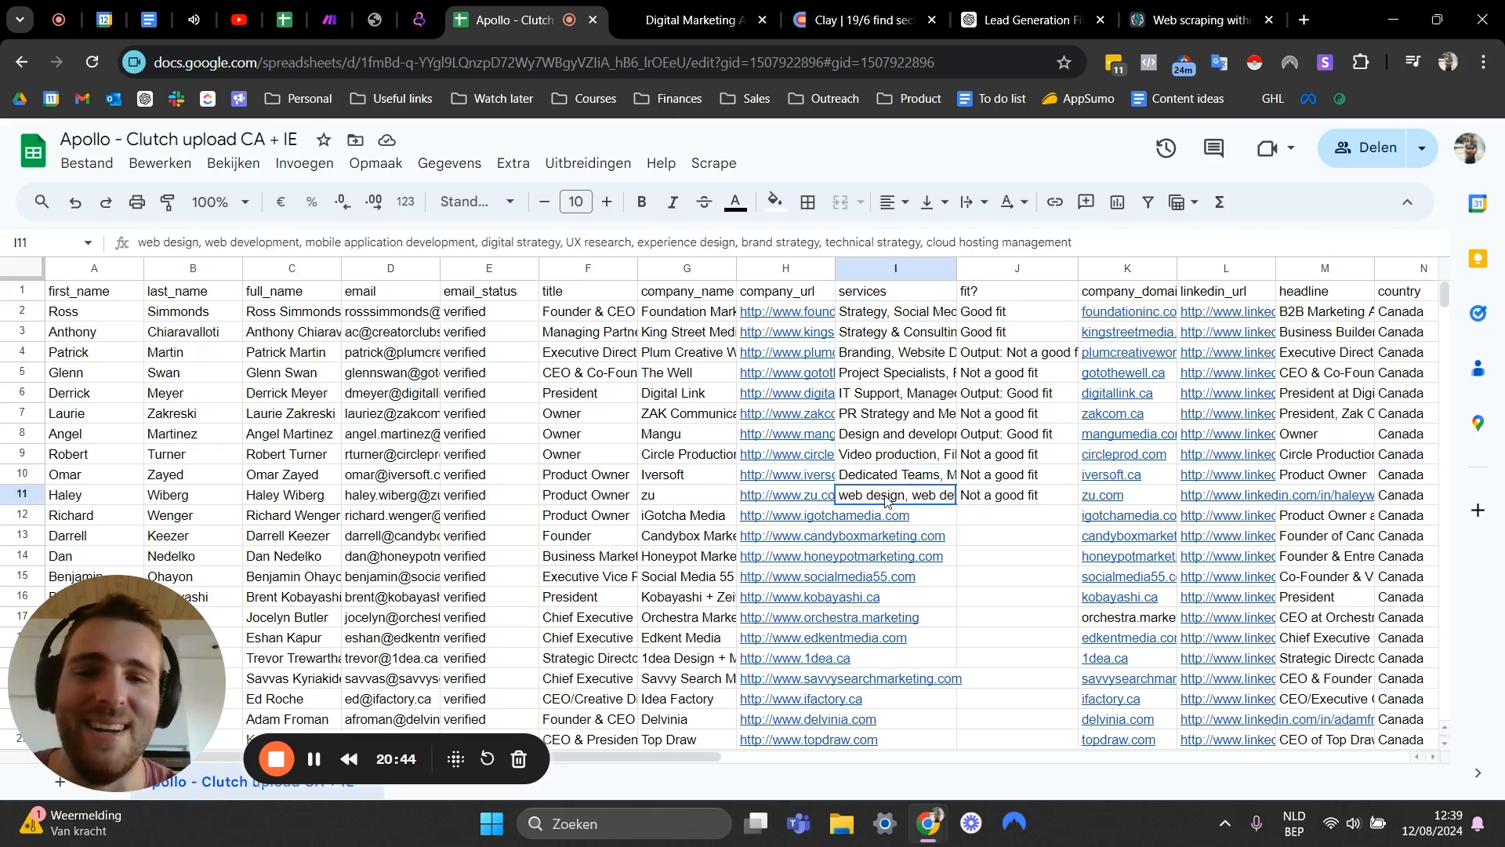
pyautogui.click(1000, 392)
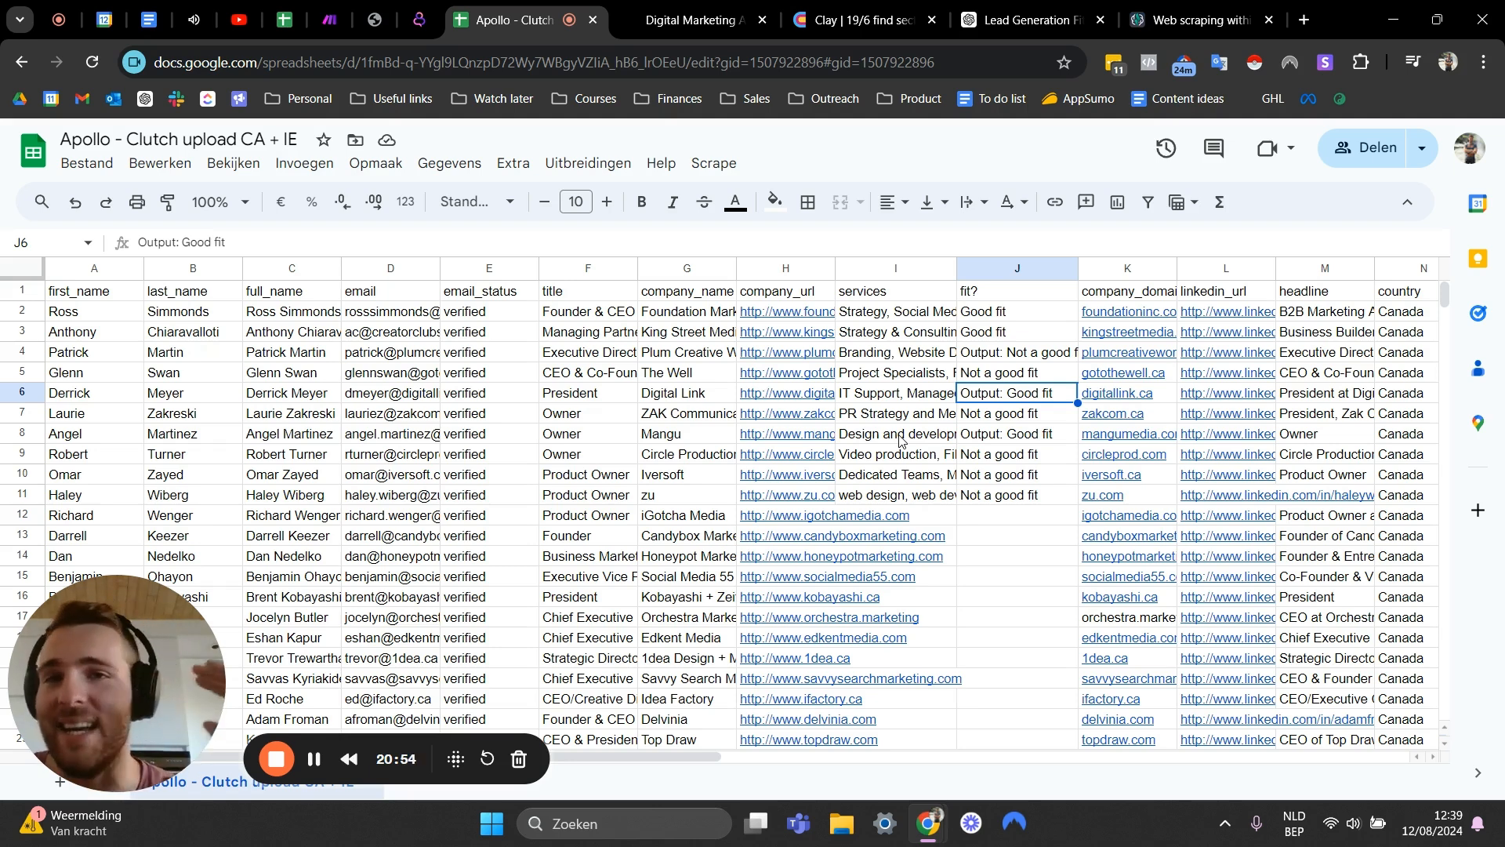
pyautogui.click(871, 514)
pyautogui.click(964, 556)
pyautogui.click(976, 524)
pyautogui.click(911, 522)
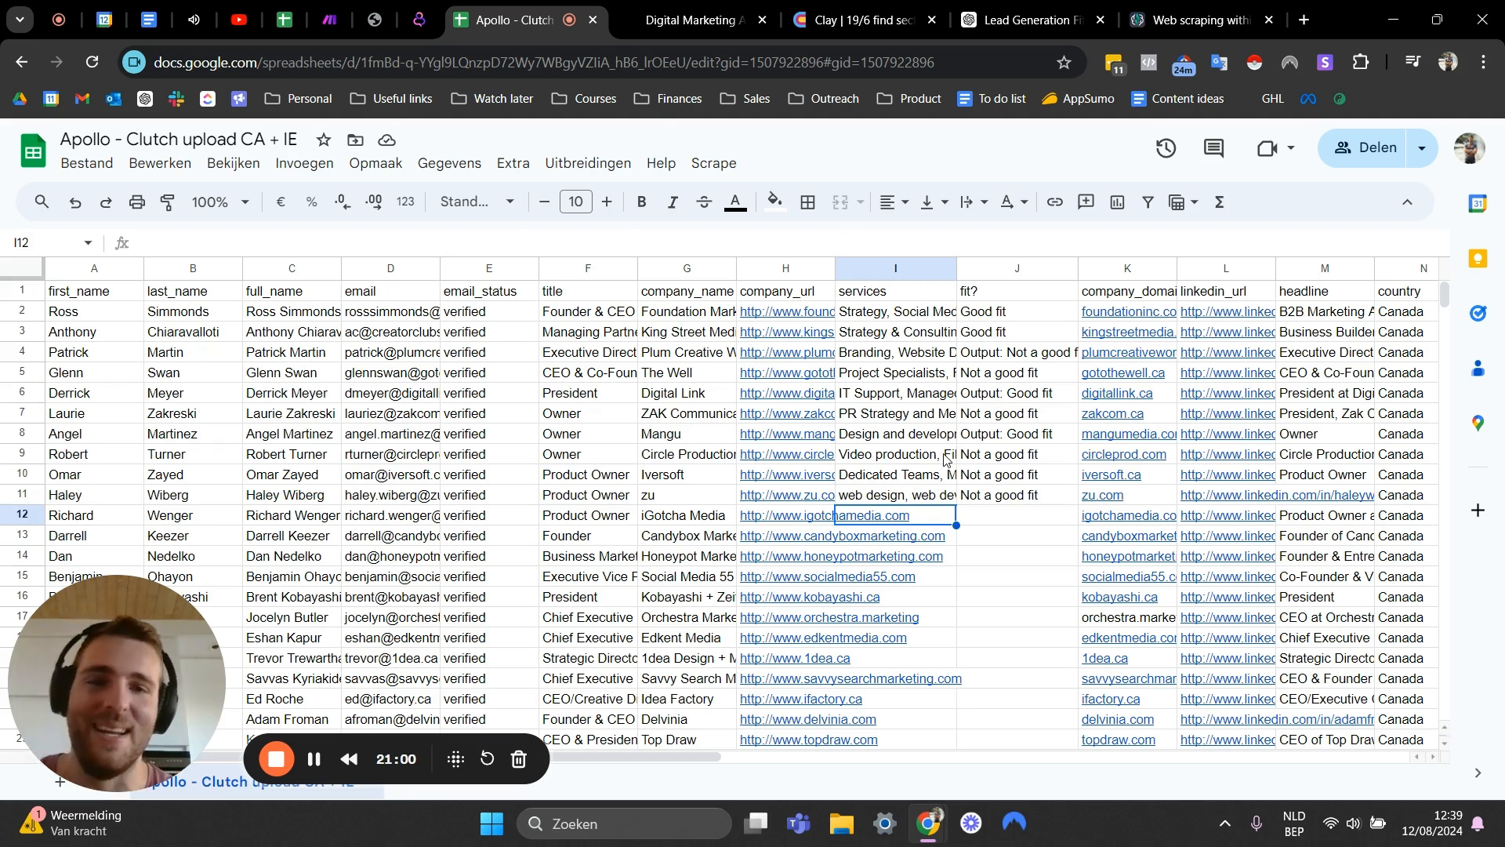
# - Replace the fit? values in rows 8 and 6 with plain Good fit, dropping the Output: prefix
pyautogui.click(1010, 436)
pyautogui.press('BackSpace')
pyautogui.write('Good fit')
pyautogui.press('Return')
pyautogui.click(1039, 395)
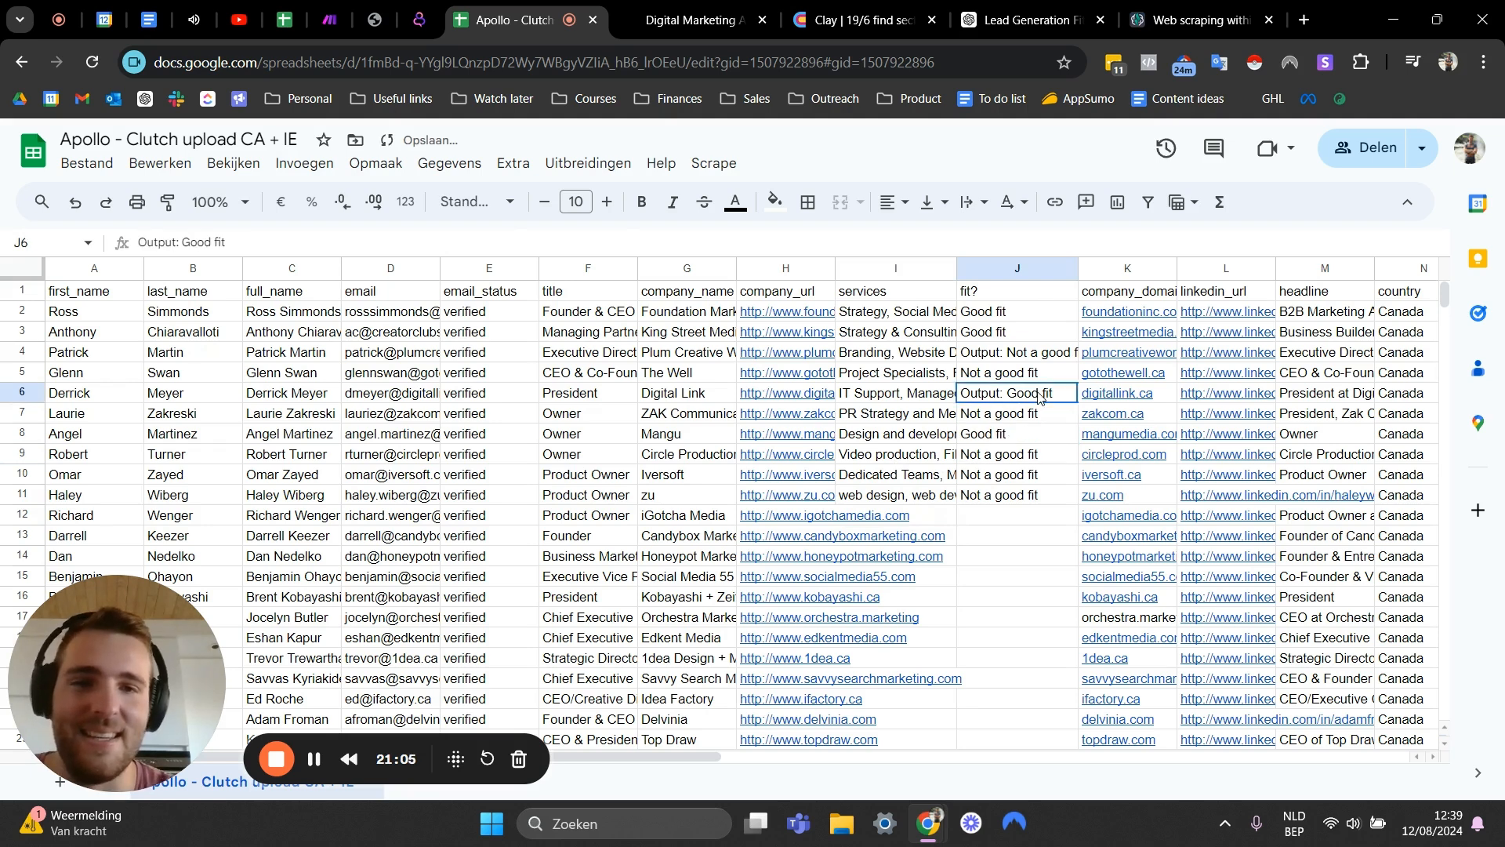
pyautogui.press('BackSpace')
pyautogui.write('Good fit')
pyautogui.press('Return')
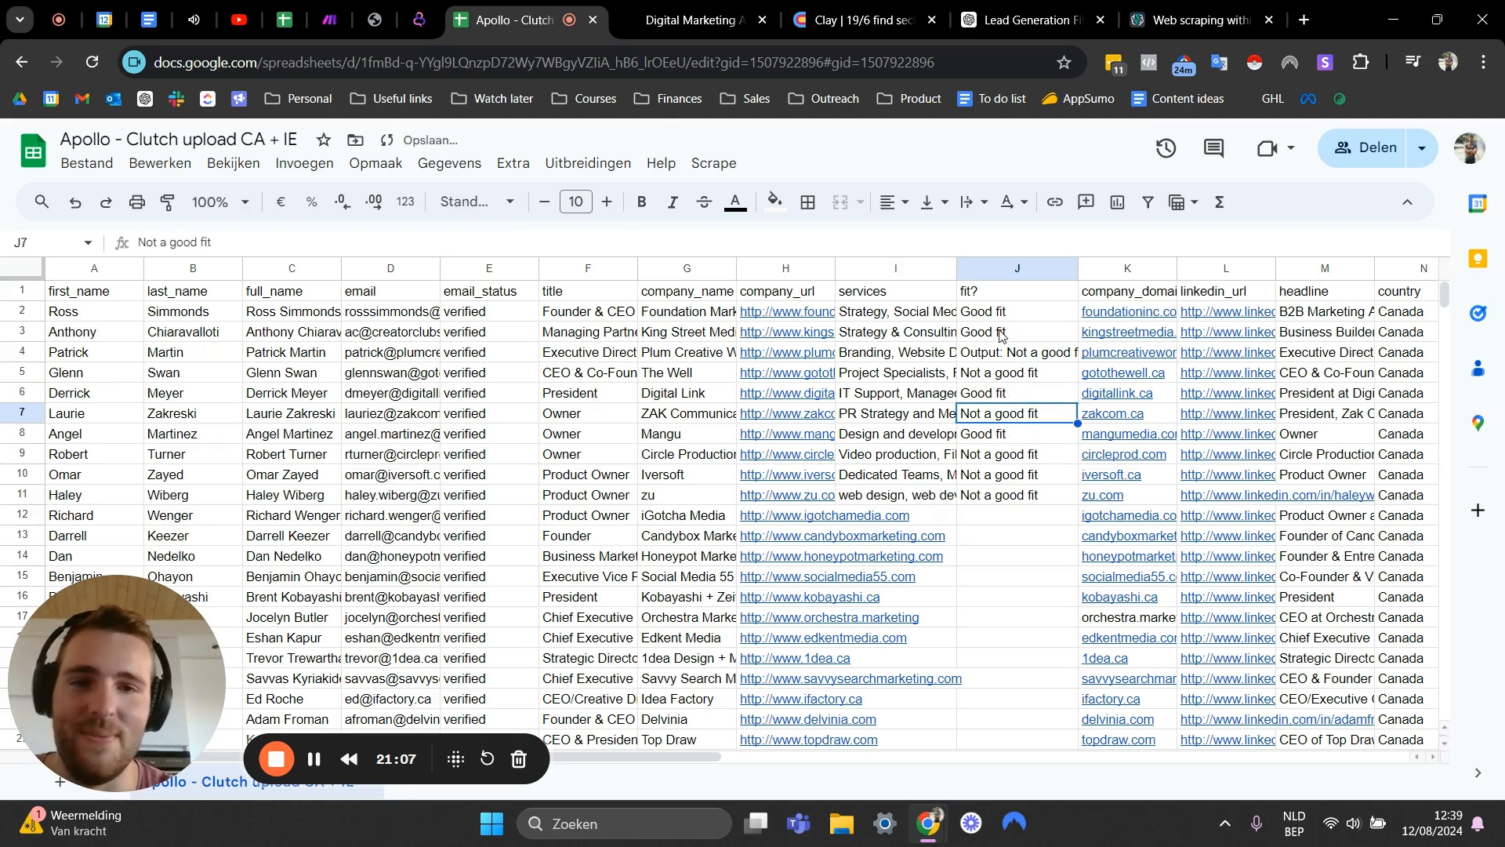
# - Replace row 4's fit? value with plain Not a good fit
pyautogui.click(988, 358)
pyautogui.press('BackSpace')
pyautogui.write('Not a good fit')
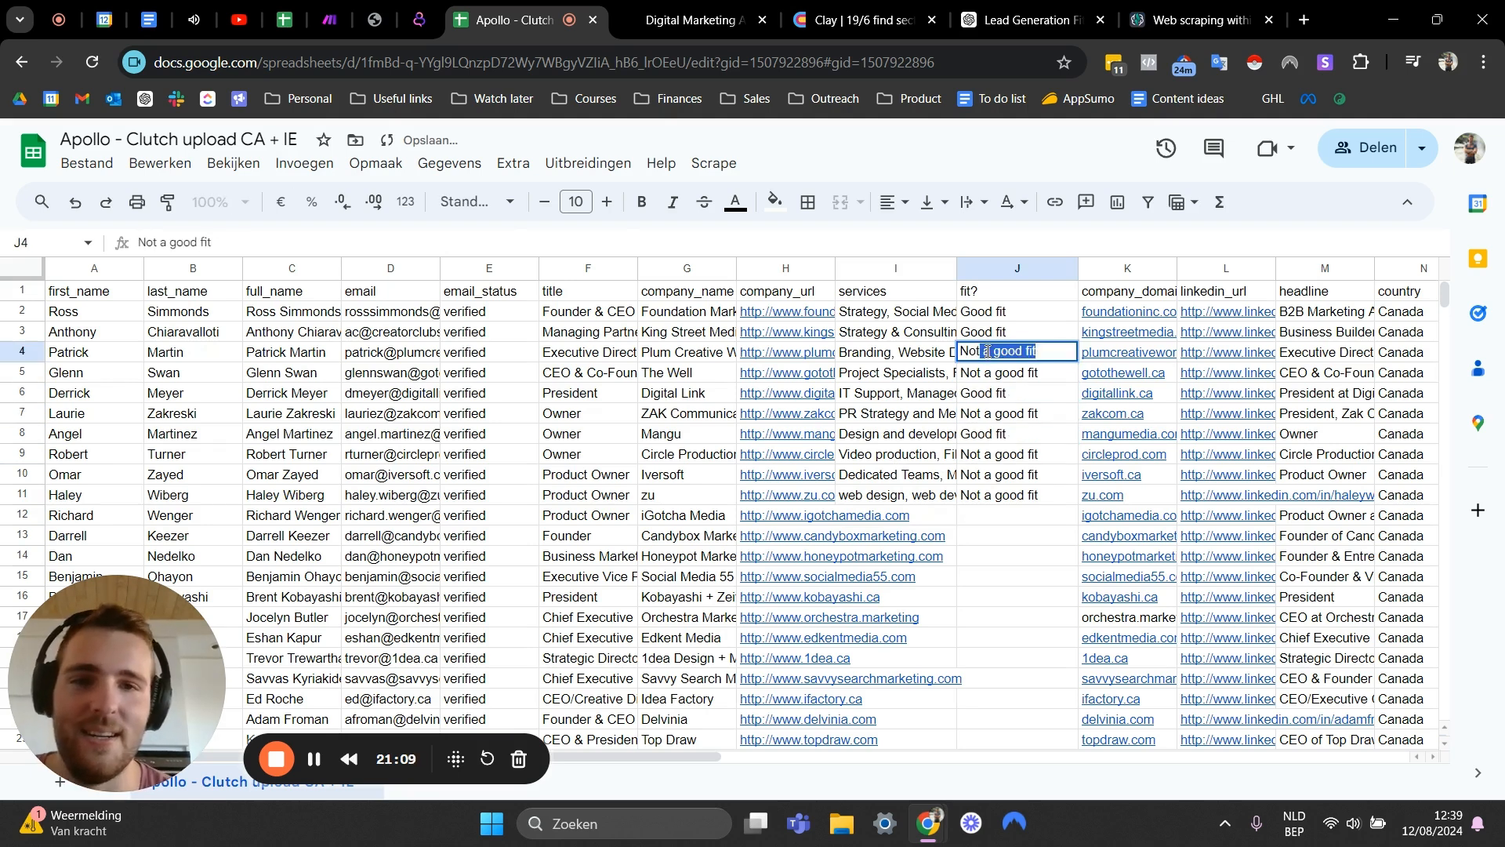
pyautogui.press('Return')
# - Review the cleaned fit? classifications against each row's services
pyautogui.click(1004, 434)
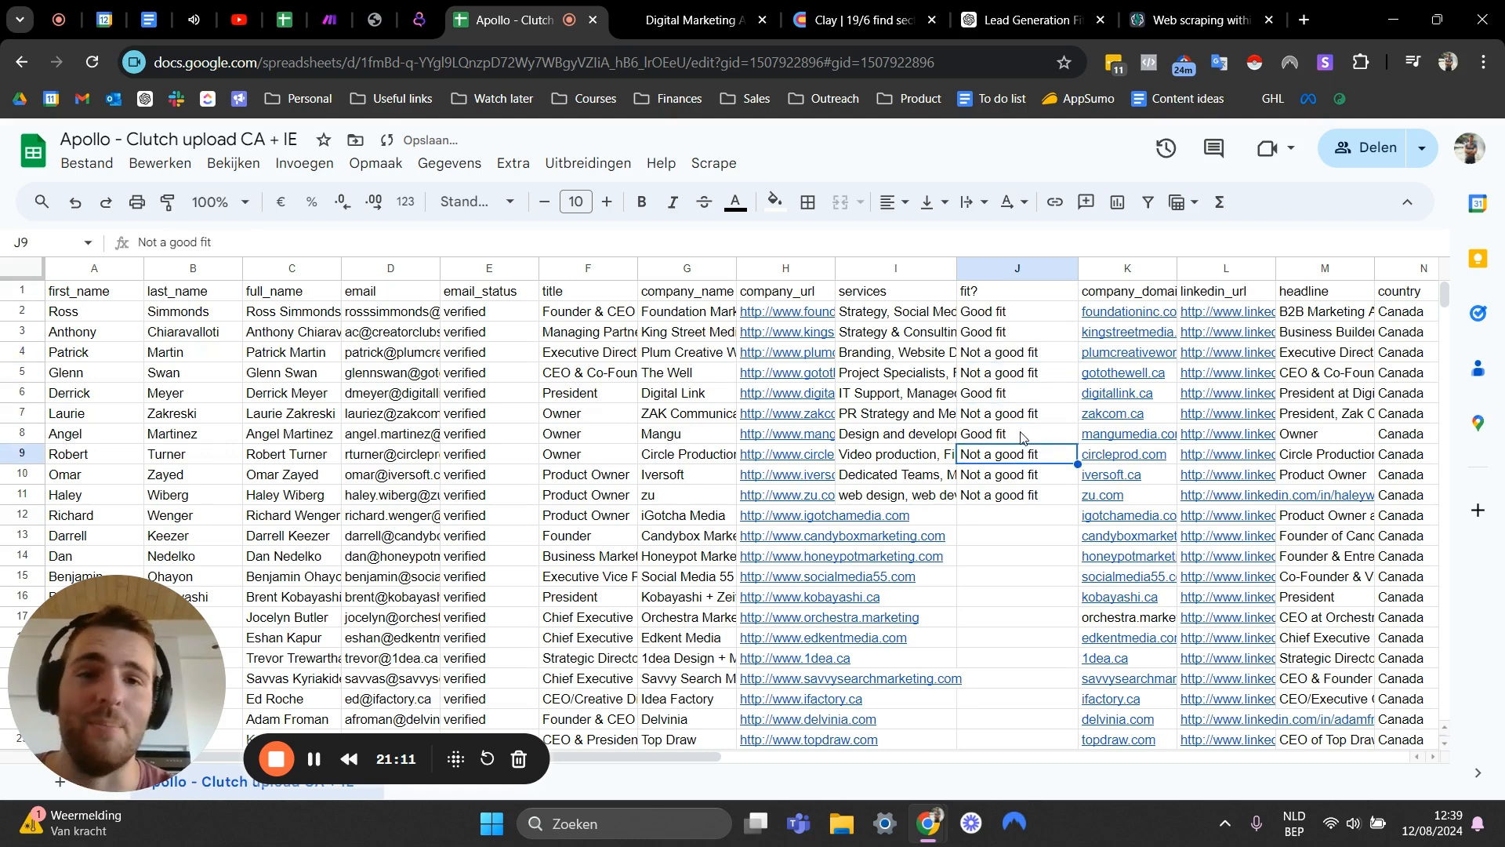
pyautogui.click(1008, 516)
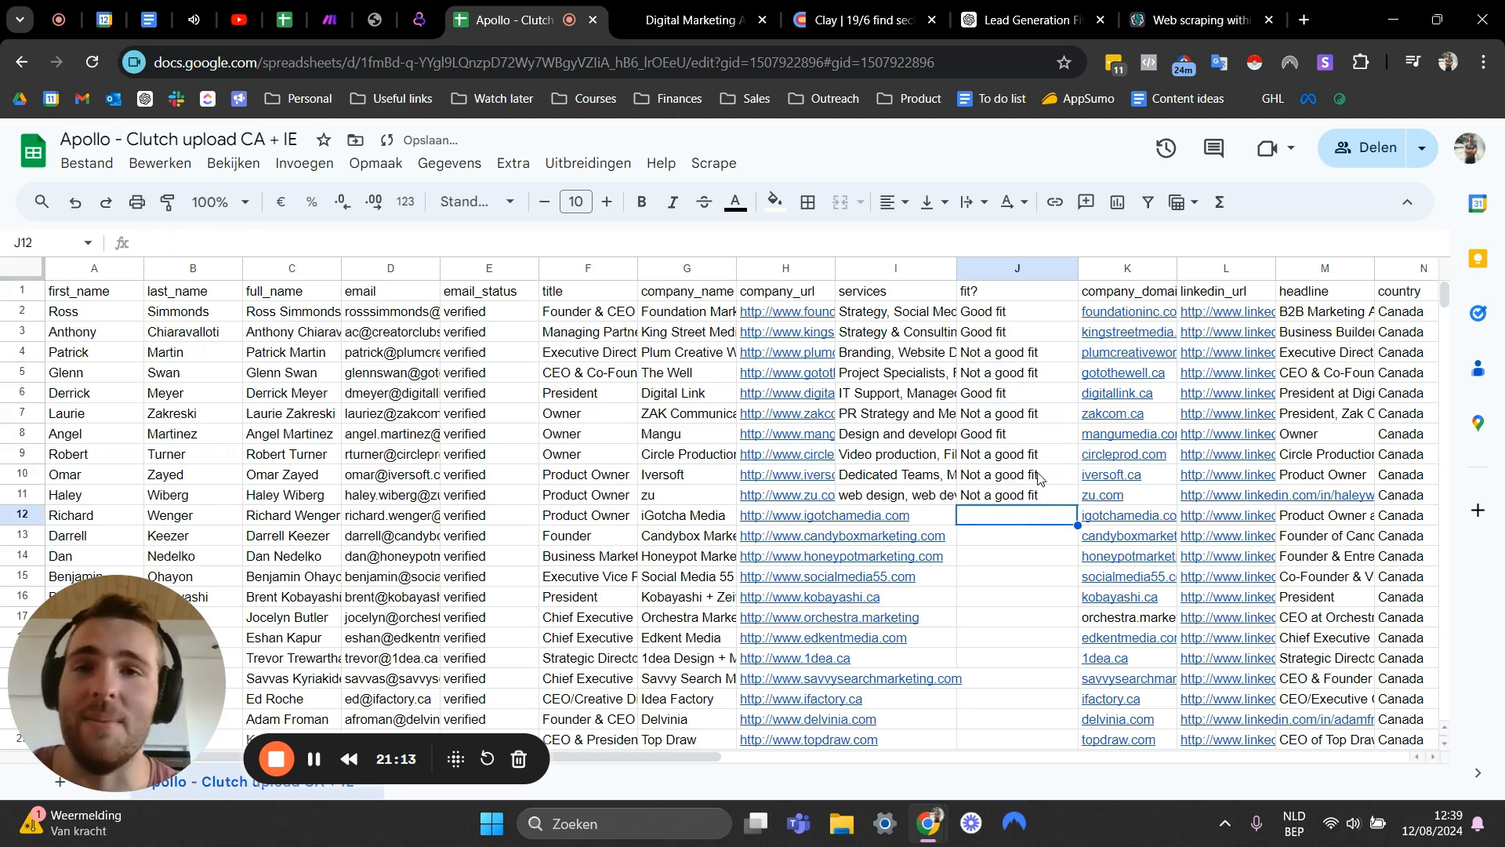
pyautogui.click(1011, 340)
pyautogui.click(972, 474)
pyautogui.click(1000, 388)
pyautogui.click(976, 456)
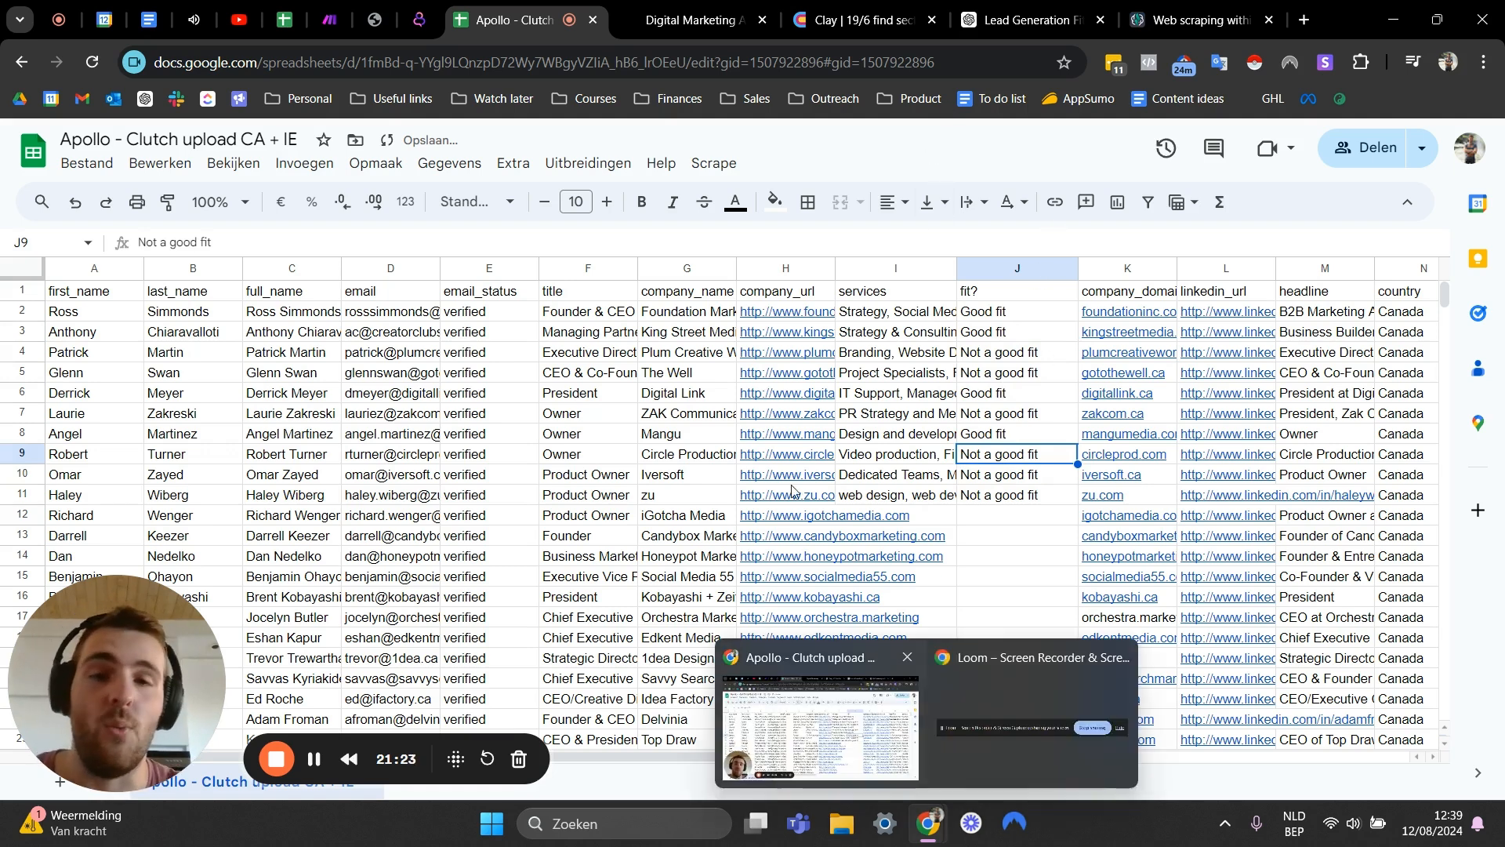
pyautogui.click(655, 461)
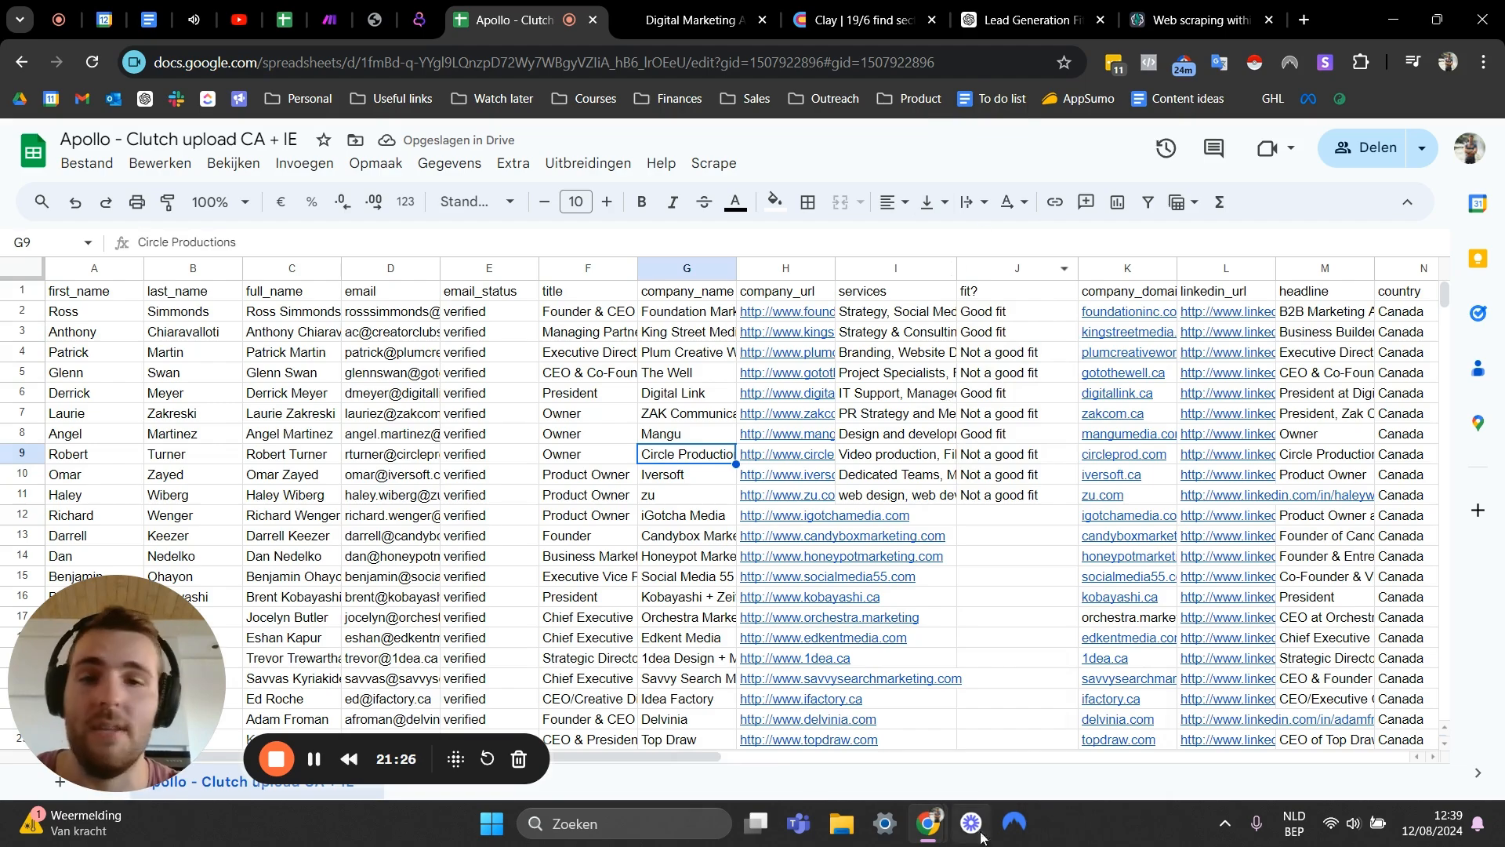
pyautogui.scroll(-18, 1044, 429)
pyautogui.scroll(18, 1045, 430)
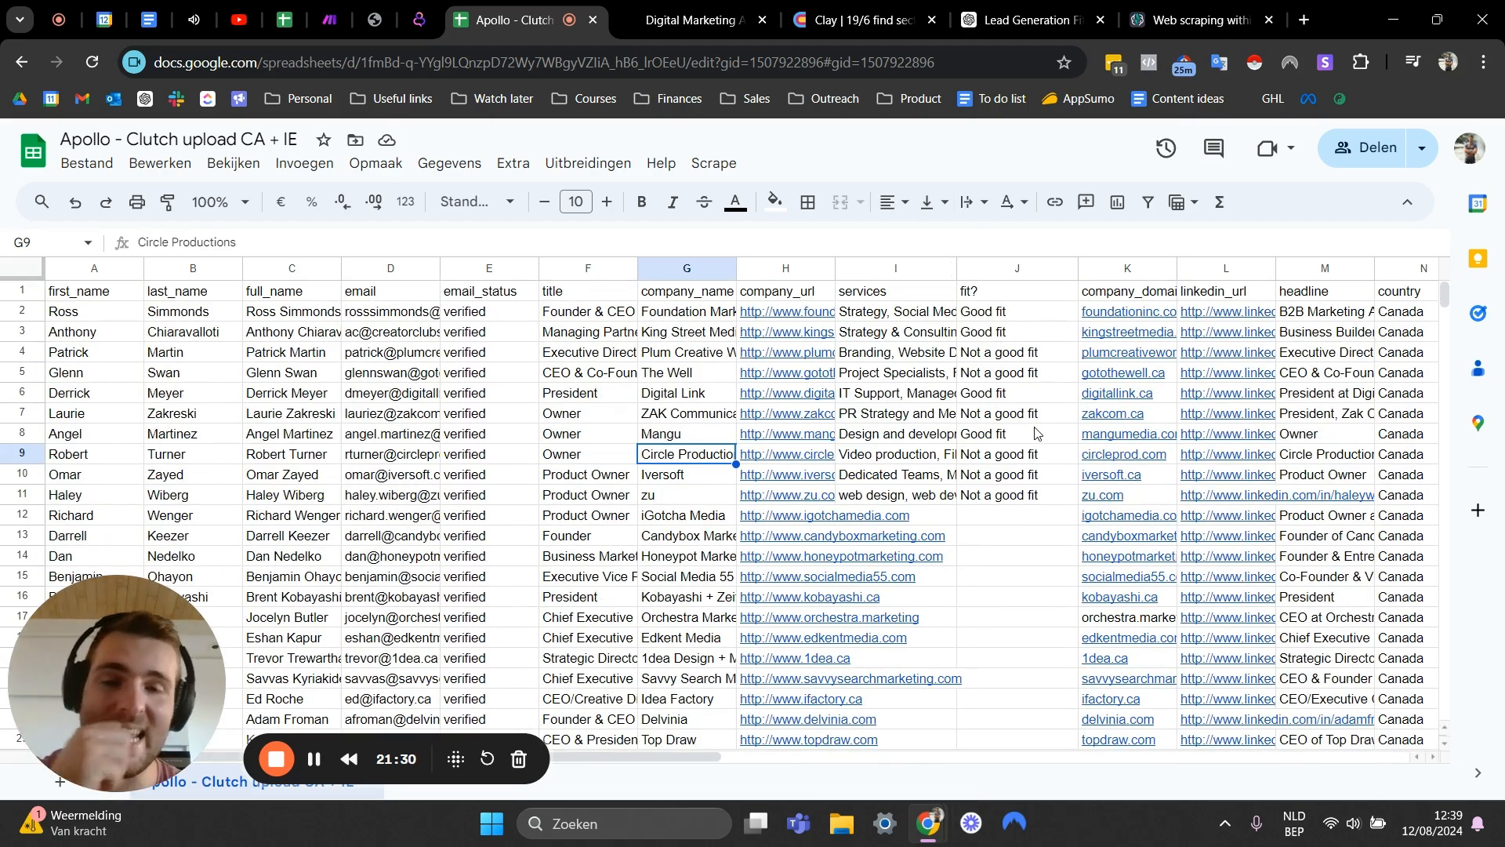
pyautogui.click(1035, 433)
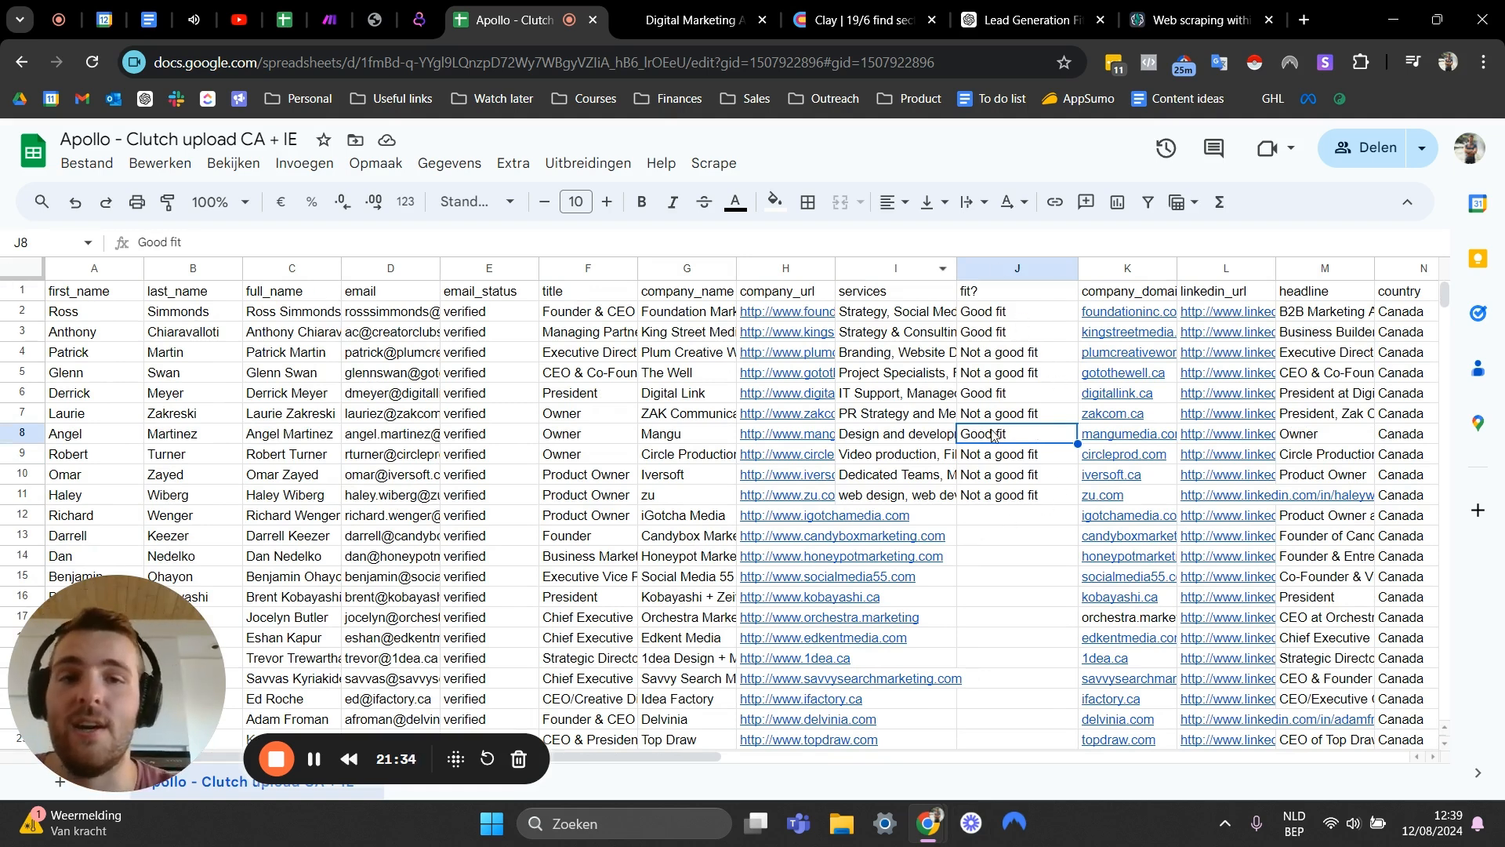
pyautogui.click(865, 418)
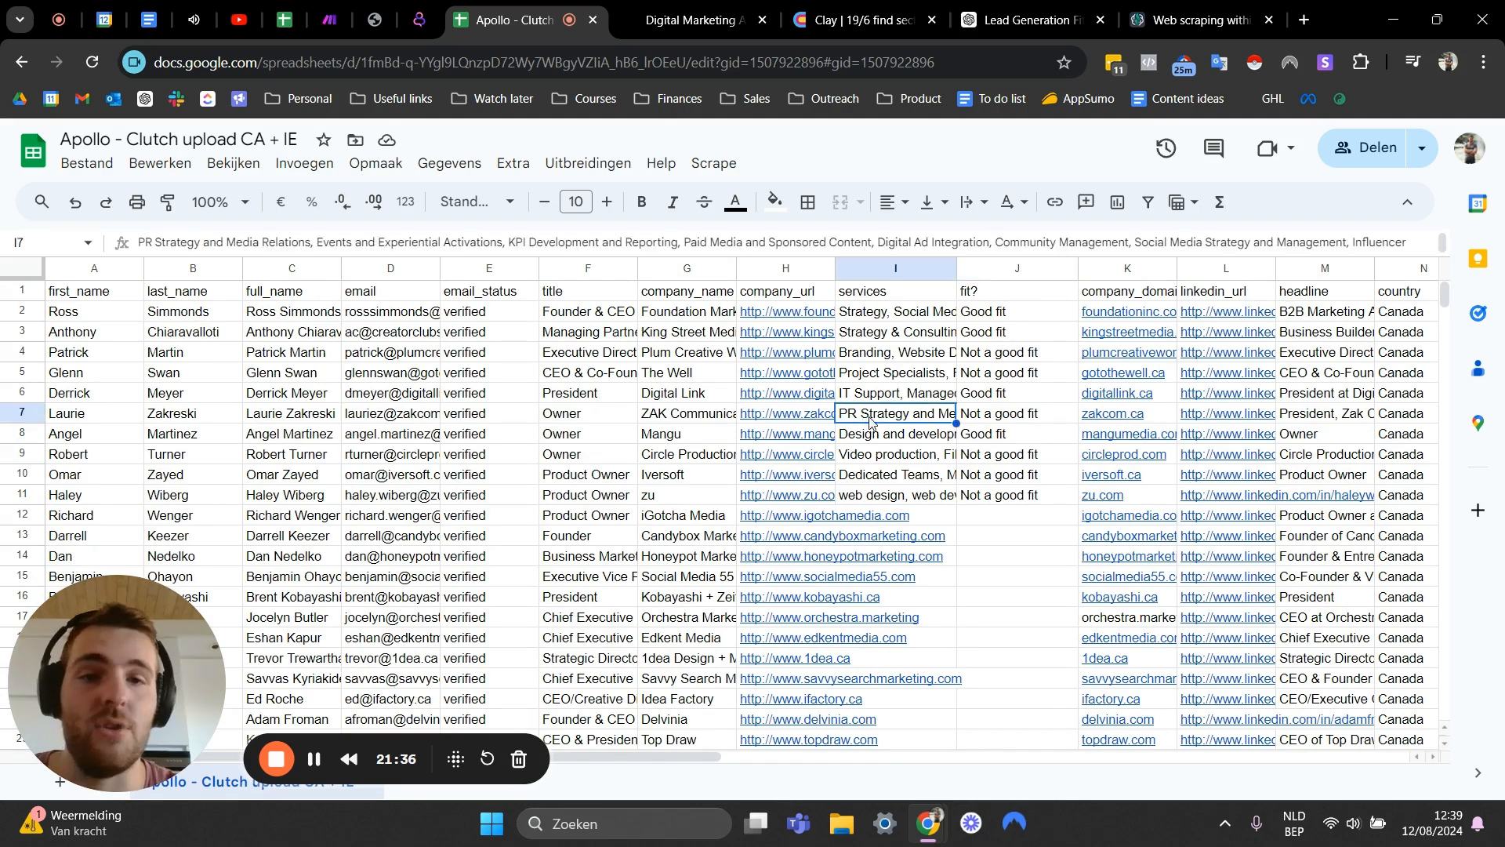
pyautogui.click(877, 461)
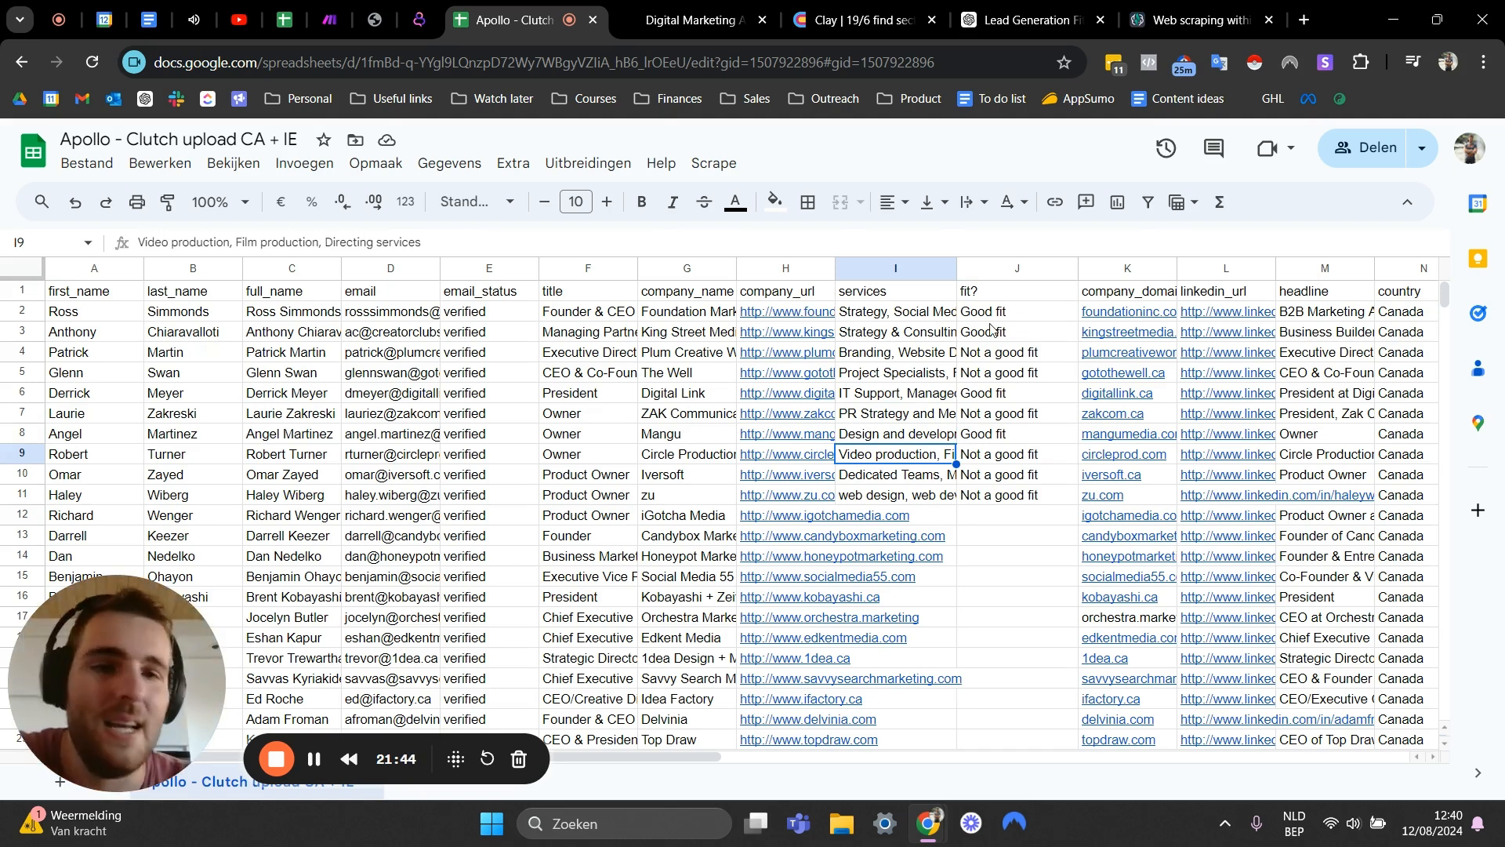
pyautogui.click(943, 352)
# - Open the GPT for Sheets and Docs panel to check its status, then close it
pyautogui.click(588, 163)
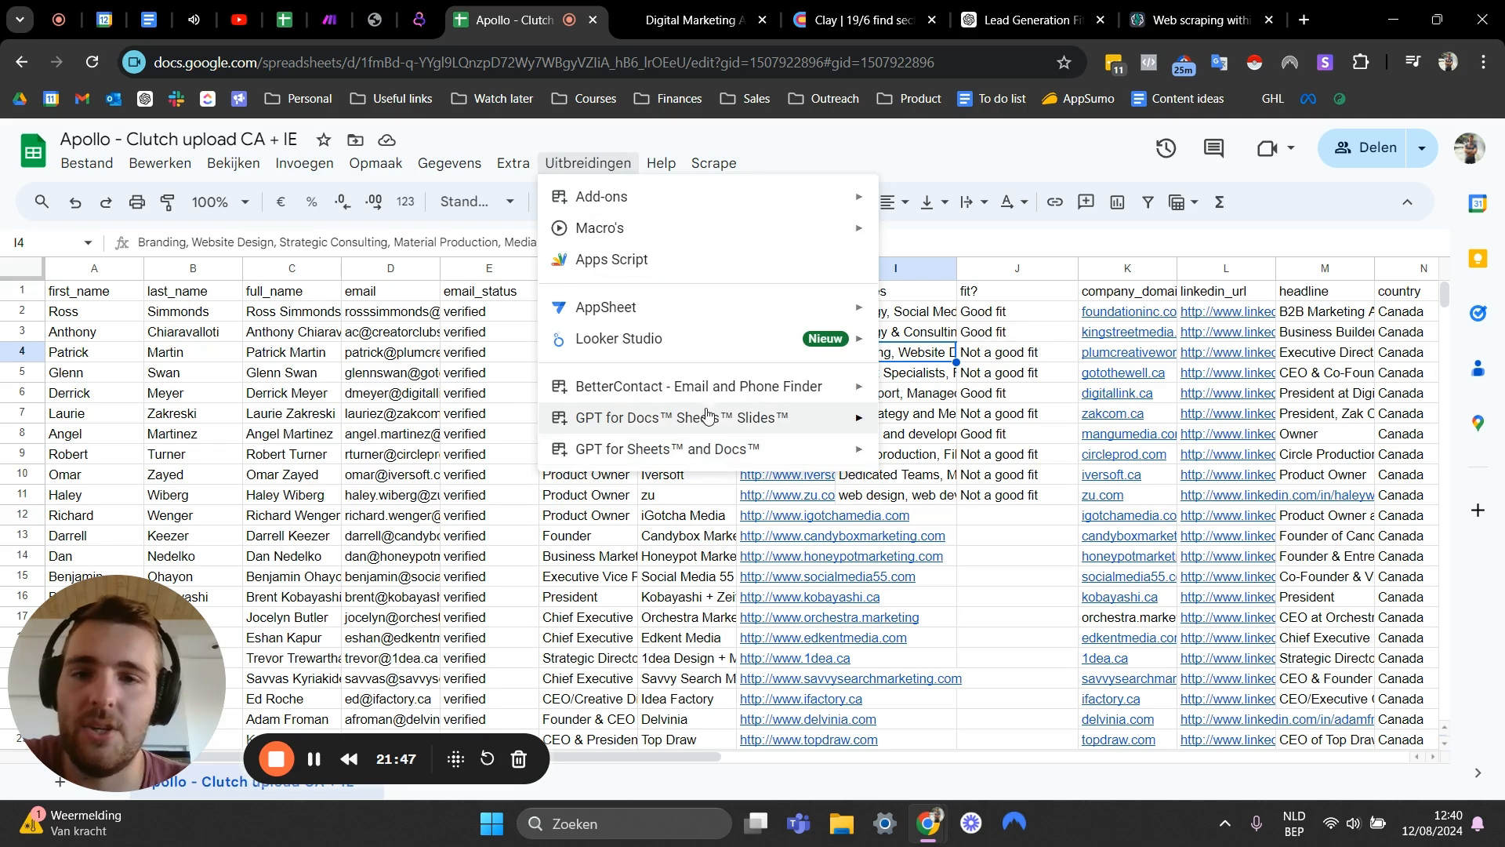
pyautogui.moveTo(708, 414)
pyautogui.click(925, 455)
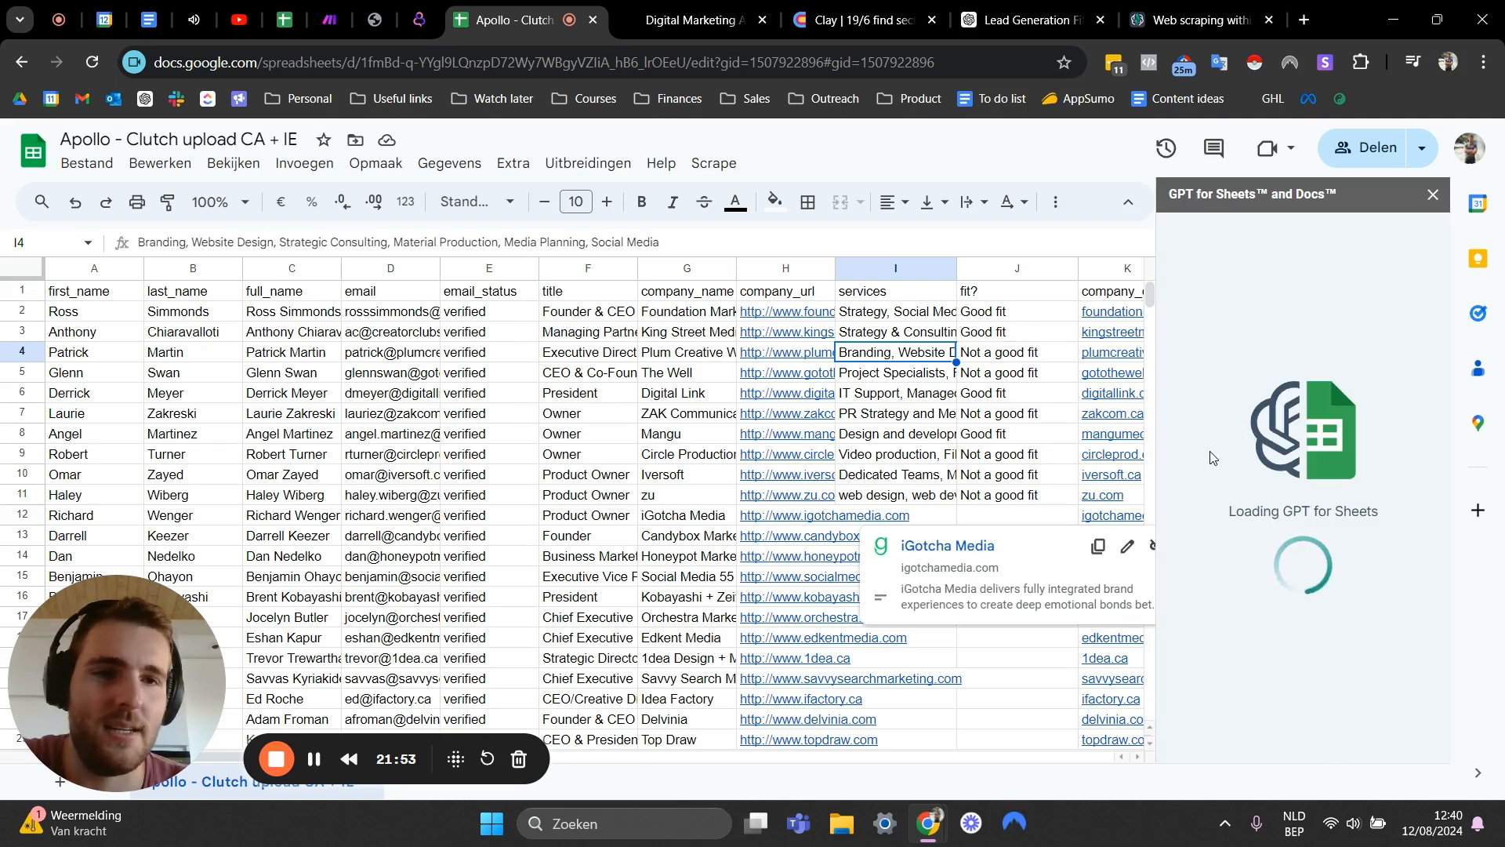
pyautogui.click(1011, 361)
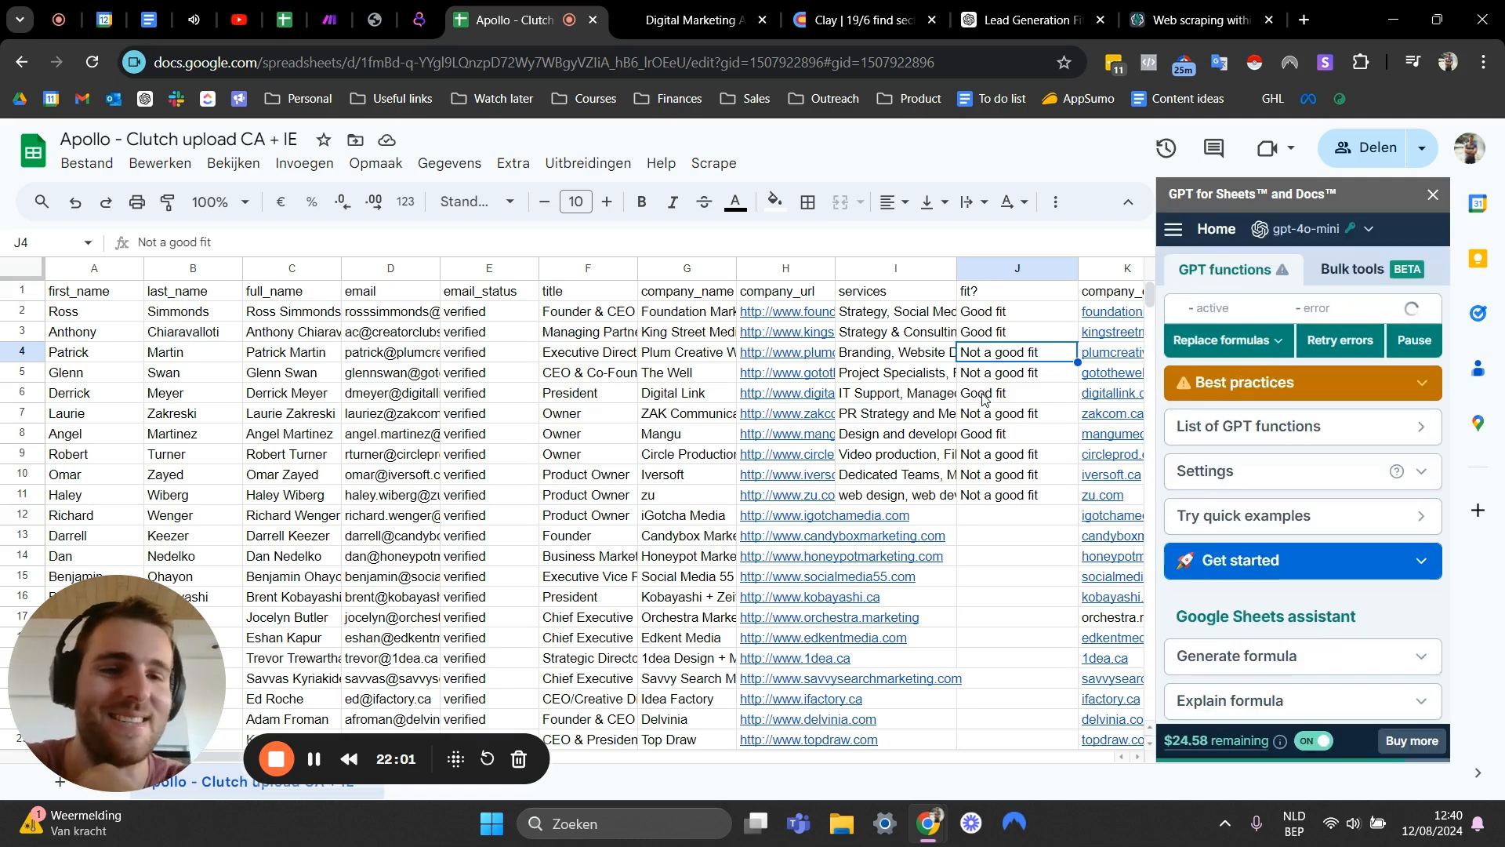
pyautogui.moveTo(1197, 749)
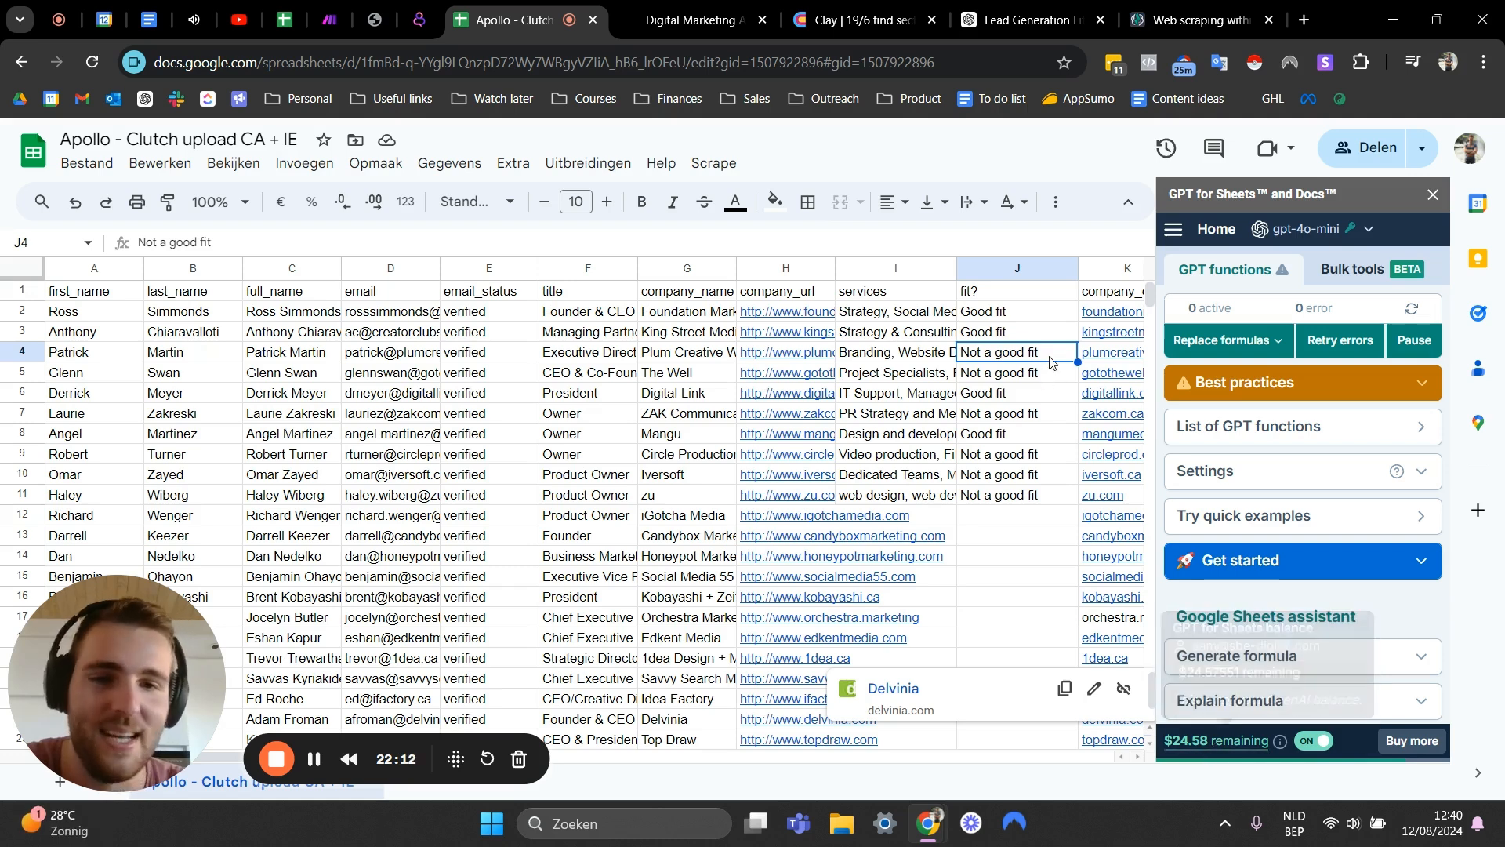
pyautogui.click(1033, 395)
pyautogui.click(1007, 455)
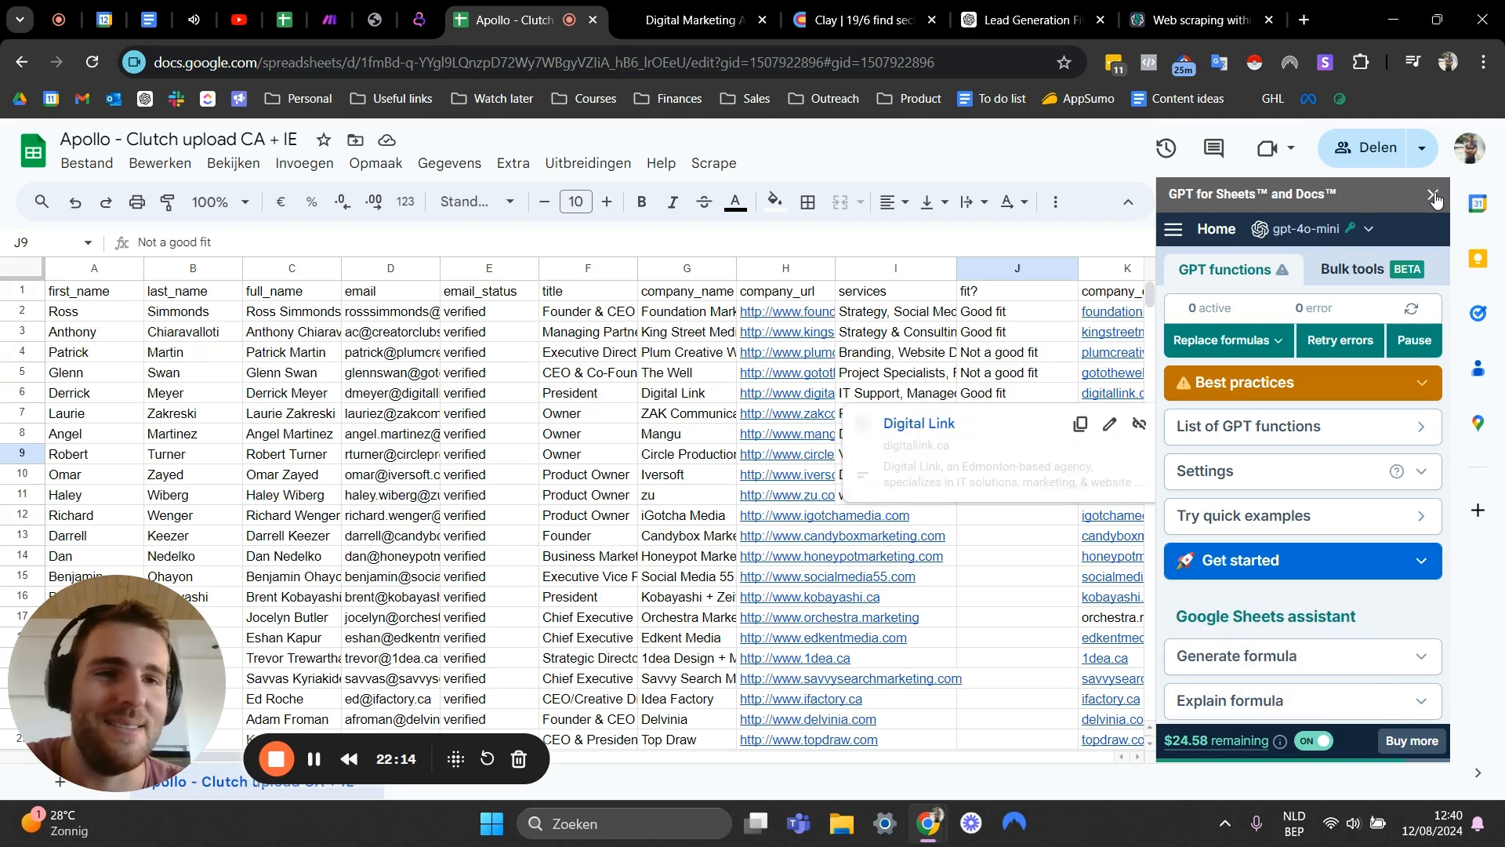
pyautogui.click(1005, 359)
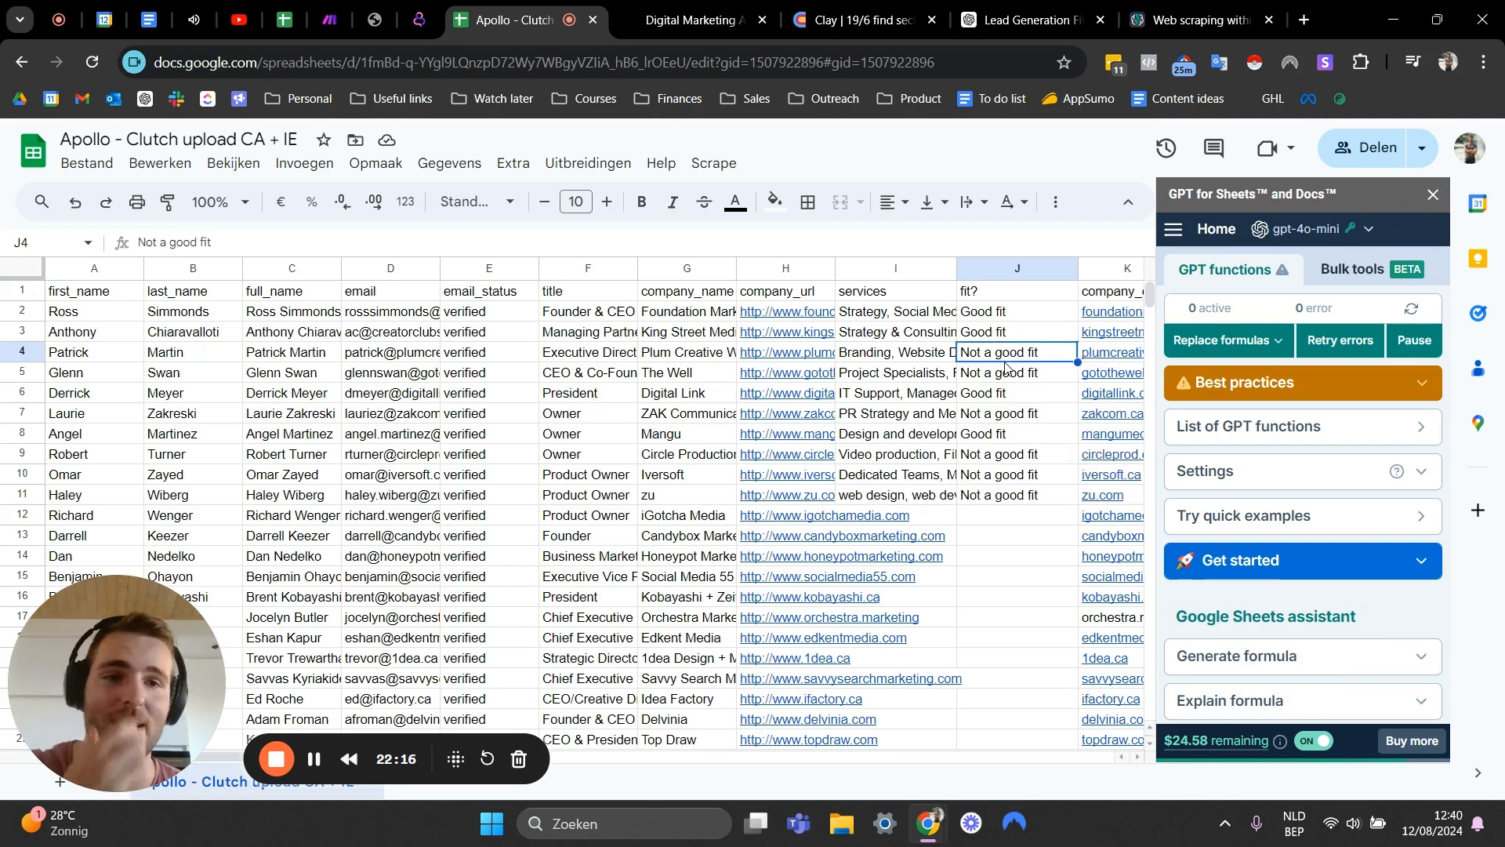
pyautogui.click(1432, 195)
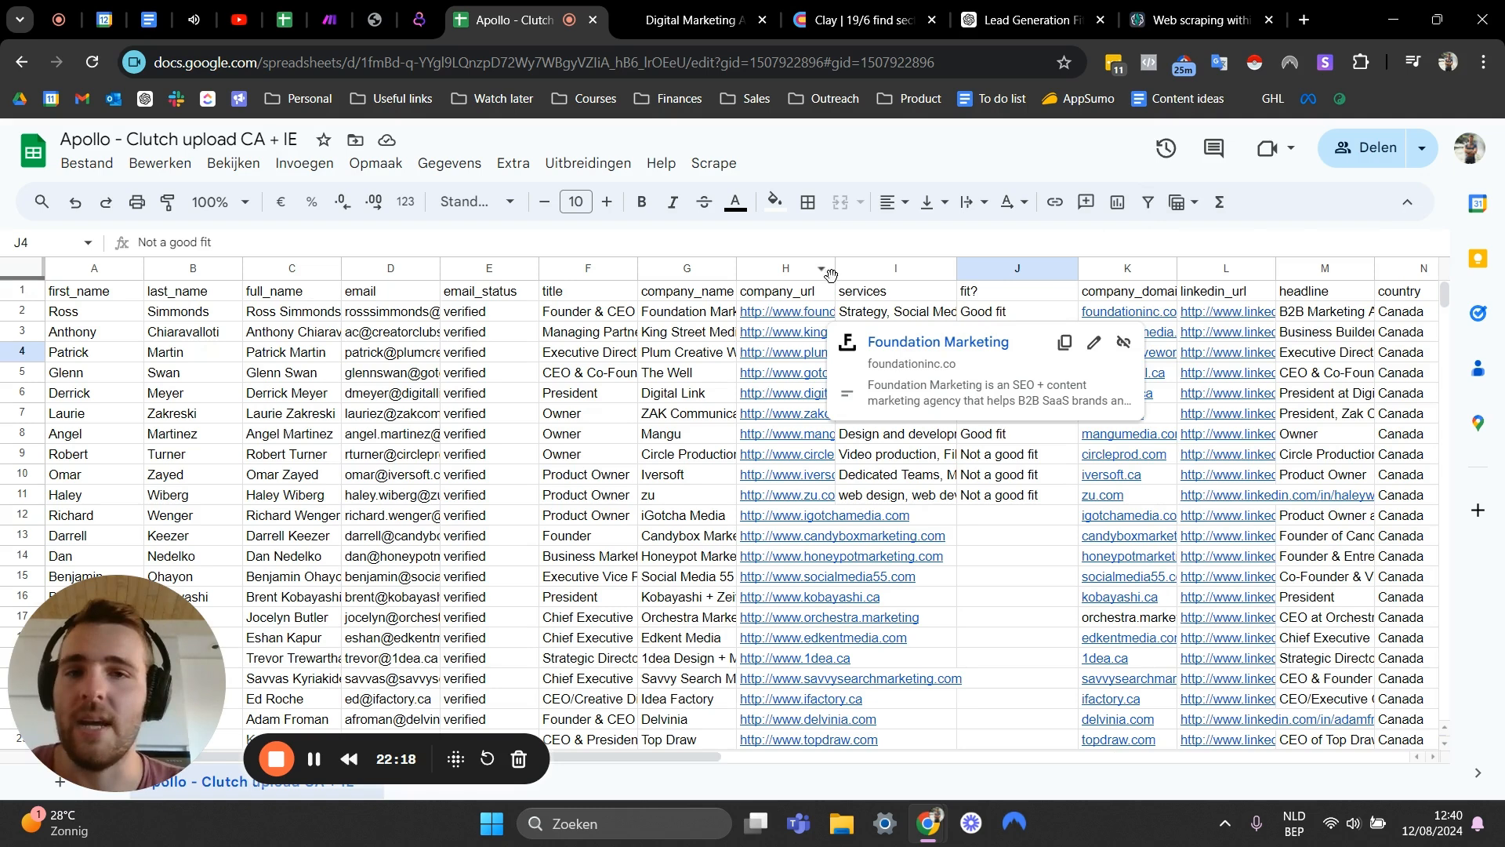
# - Add a filter to the sheet and show only rows whose fit? value is Not a good fit
pyautogui.click(878, 298)
pyautogui.click(966, 313)
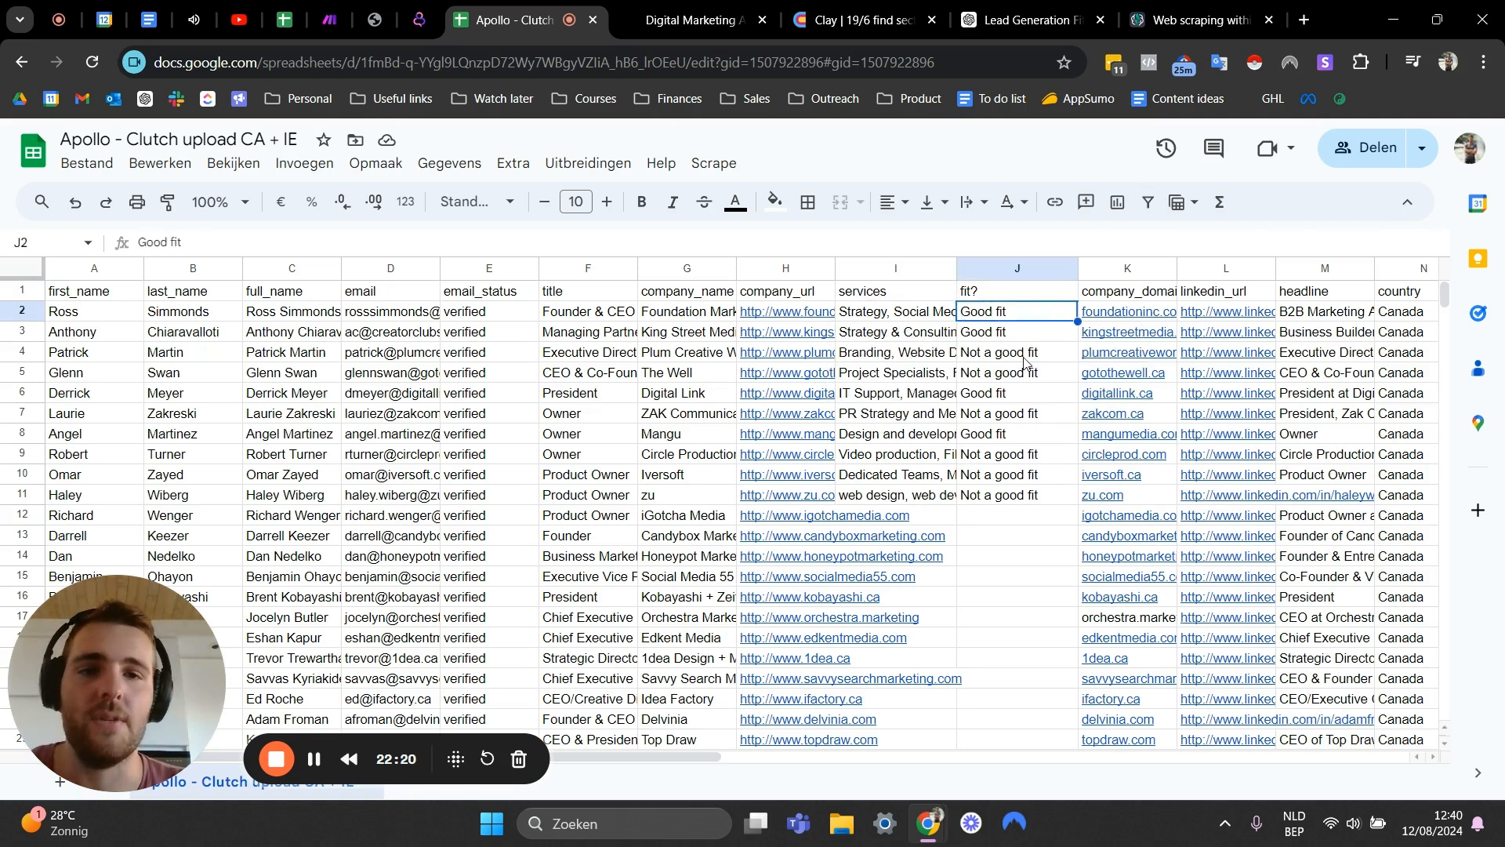
pyautogui.click(31, 272)
pyautogui.click(1147, 201)
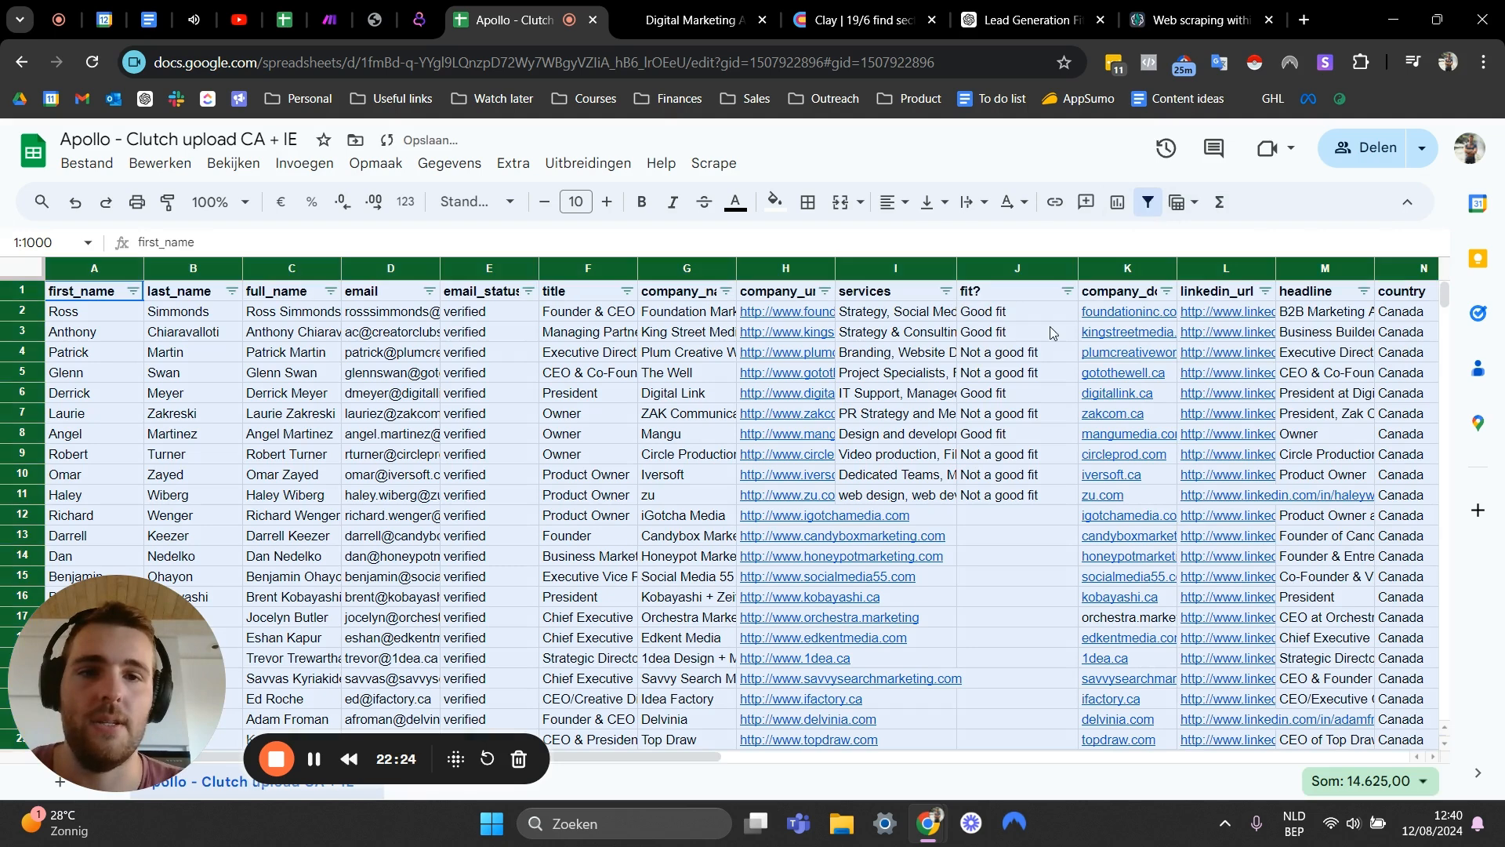
pyautogui.click(1068, 290)
pyautogui.click(895, 534)
pyautogui.click(870, 682)
pyautogui.click(1008, 778)
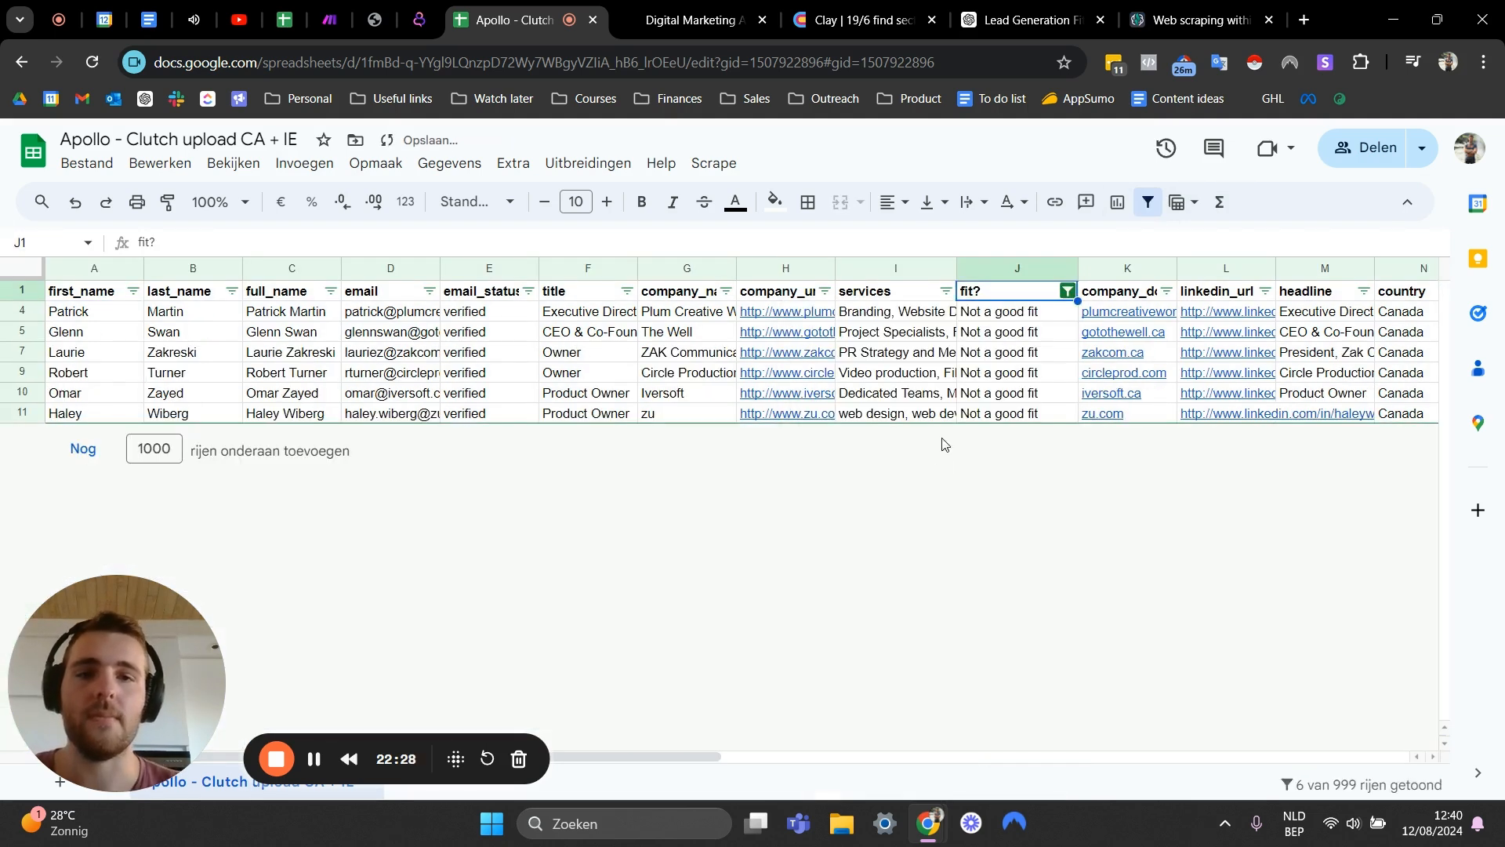
# - Delete all filtered Not a good fit rows, then remove the filter
pyautogui.click(24, 311)
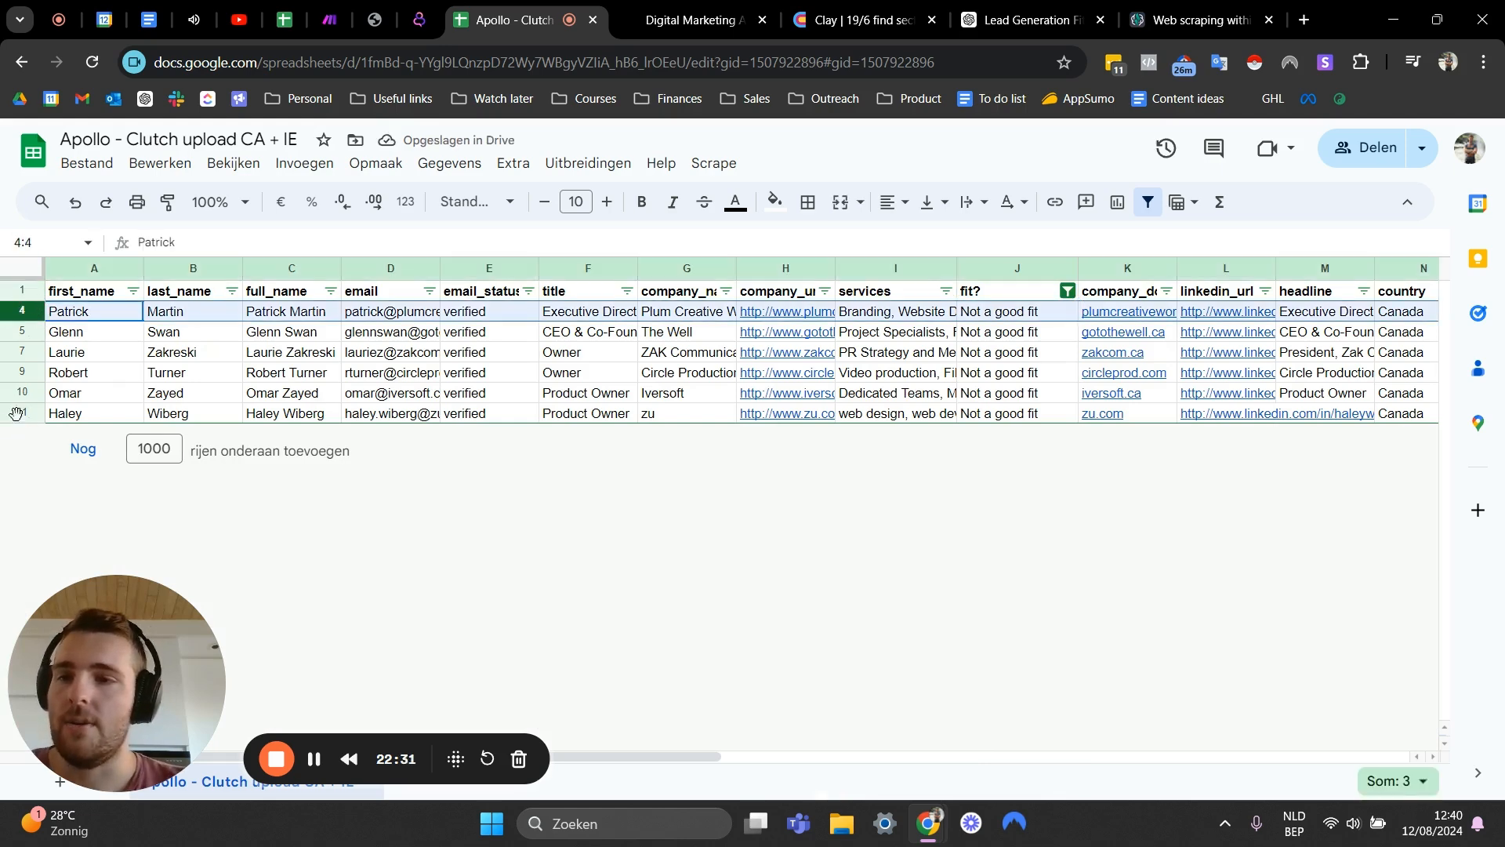
pyautogui.keyDown('shift'); pyautogui.click(22, 413); pyautogui.keyUp('shift')
pyautogui.rightClick(22, 413)
pyautogui.click(158, 480)
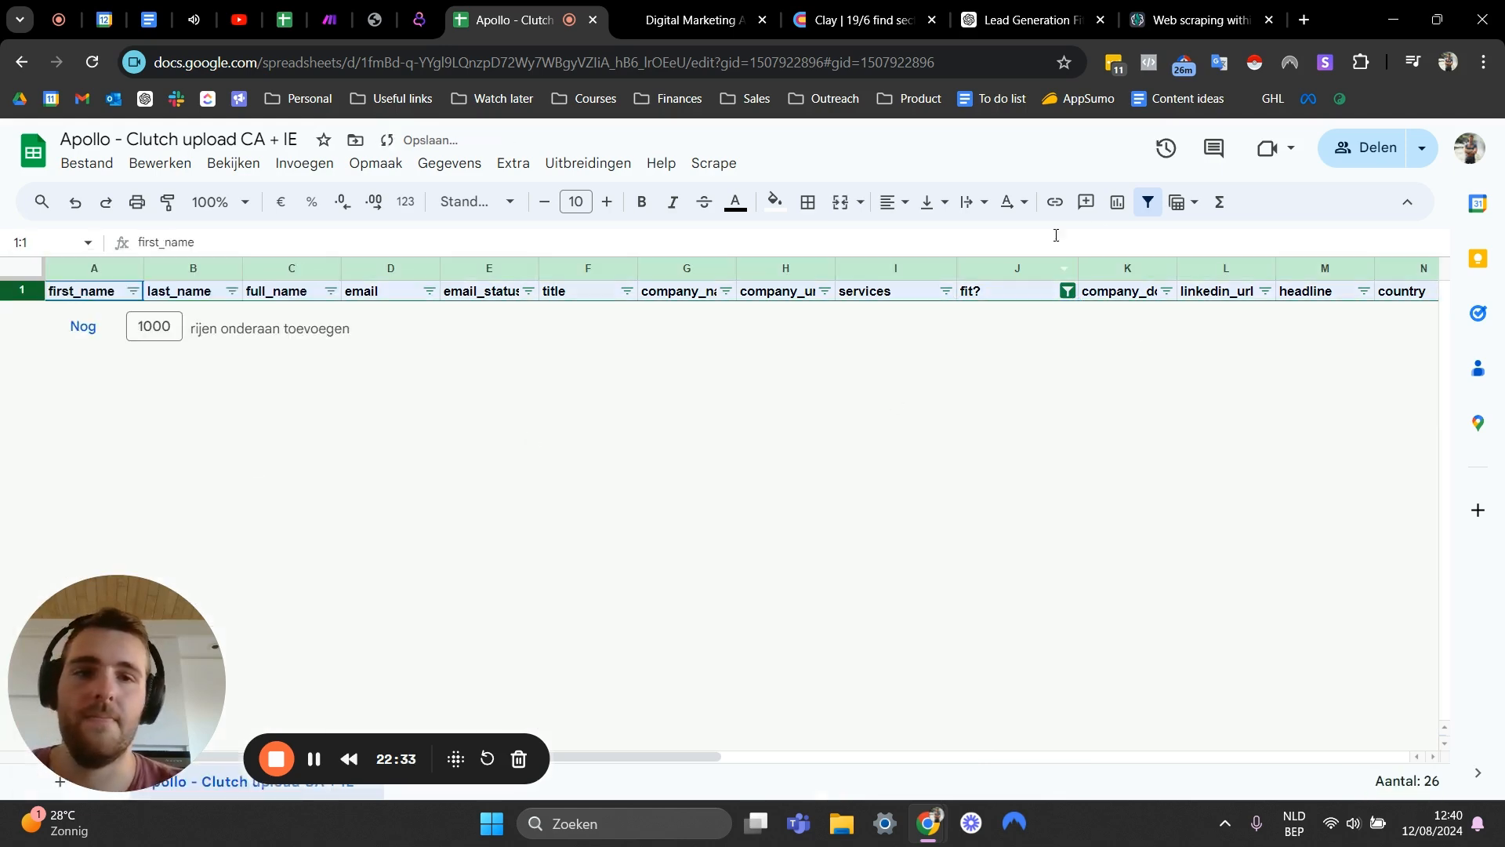
pyautogui.click(1148, 202)
pyautogui.click(1023, 319)
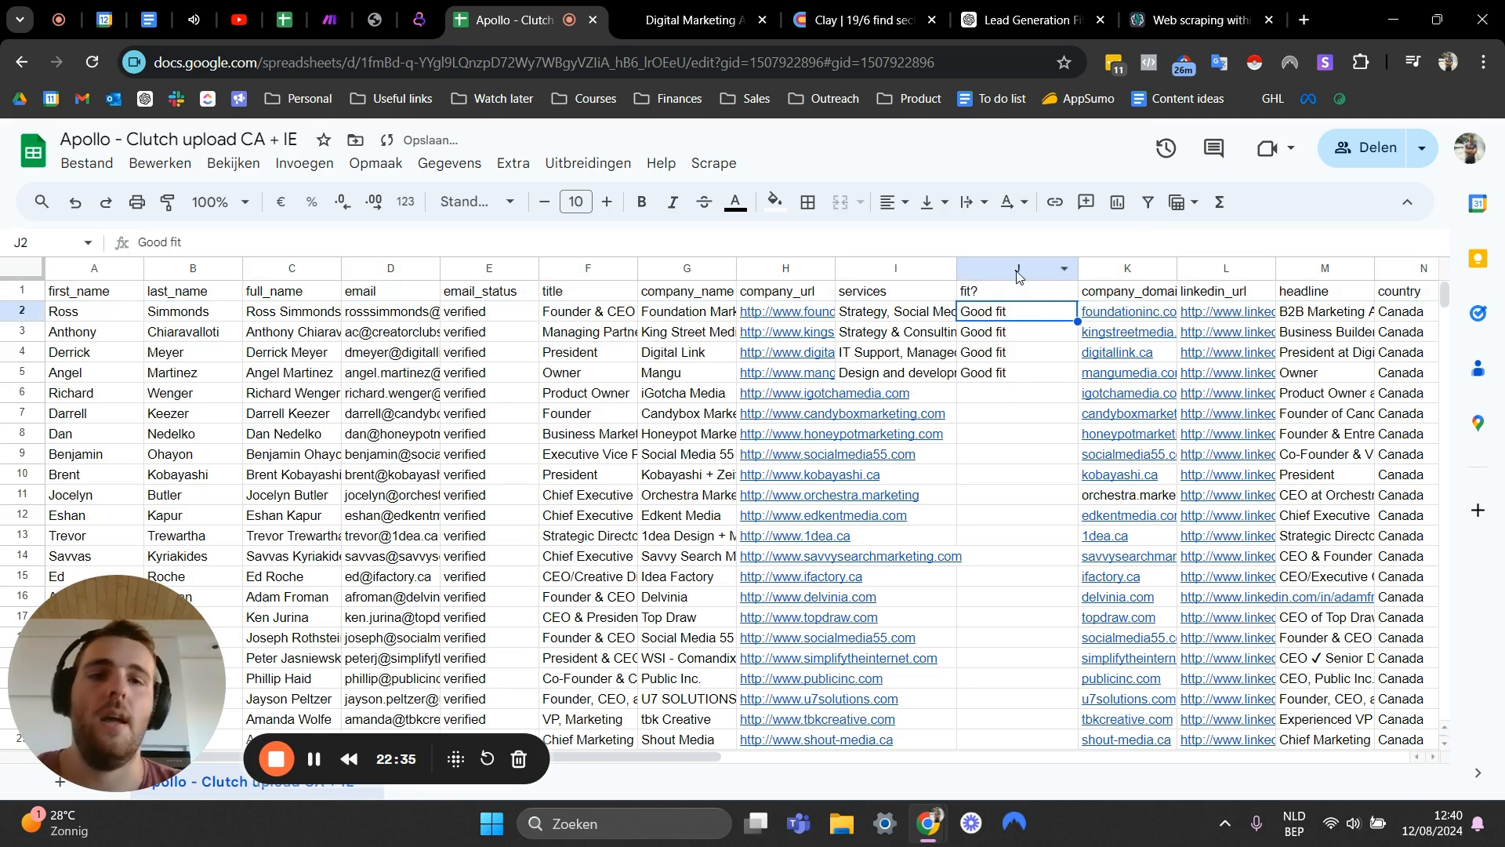
# - Insert an empty column to the right of the fit? column
pyautogui.rightClick(1018, 269)
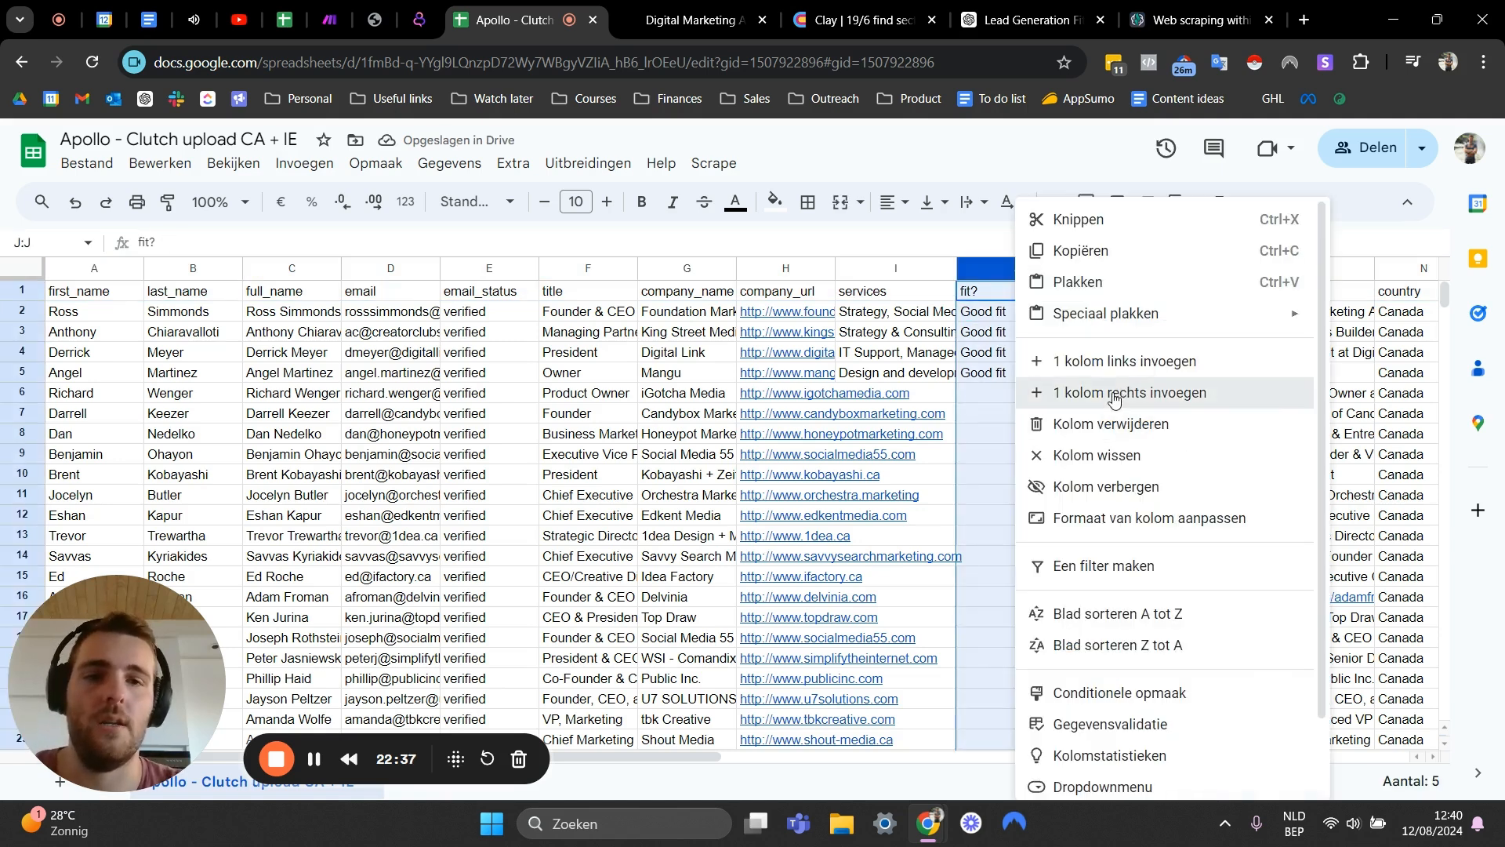
pyautogui.click(1119, 395)
pyautogui.click(1126, 297)
pyautogui.moveTo(936, 414)
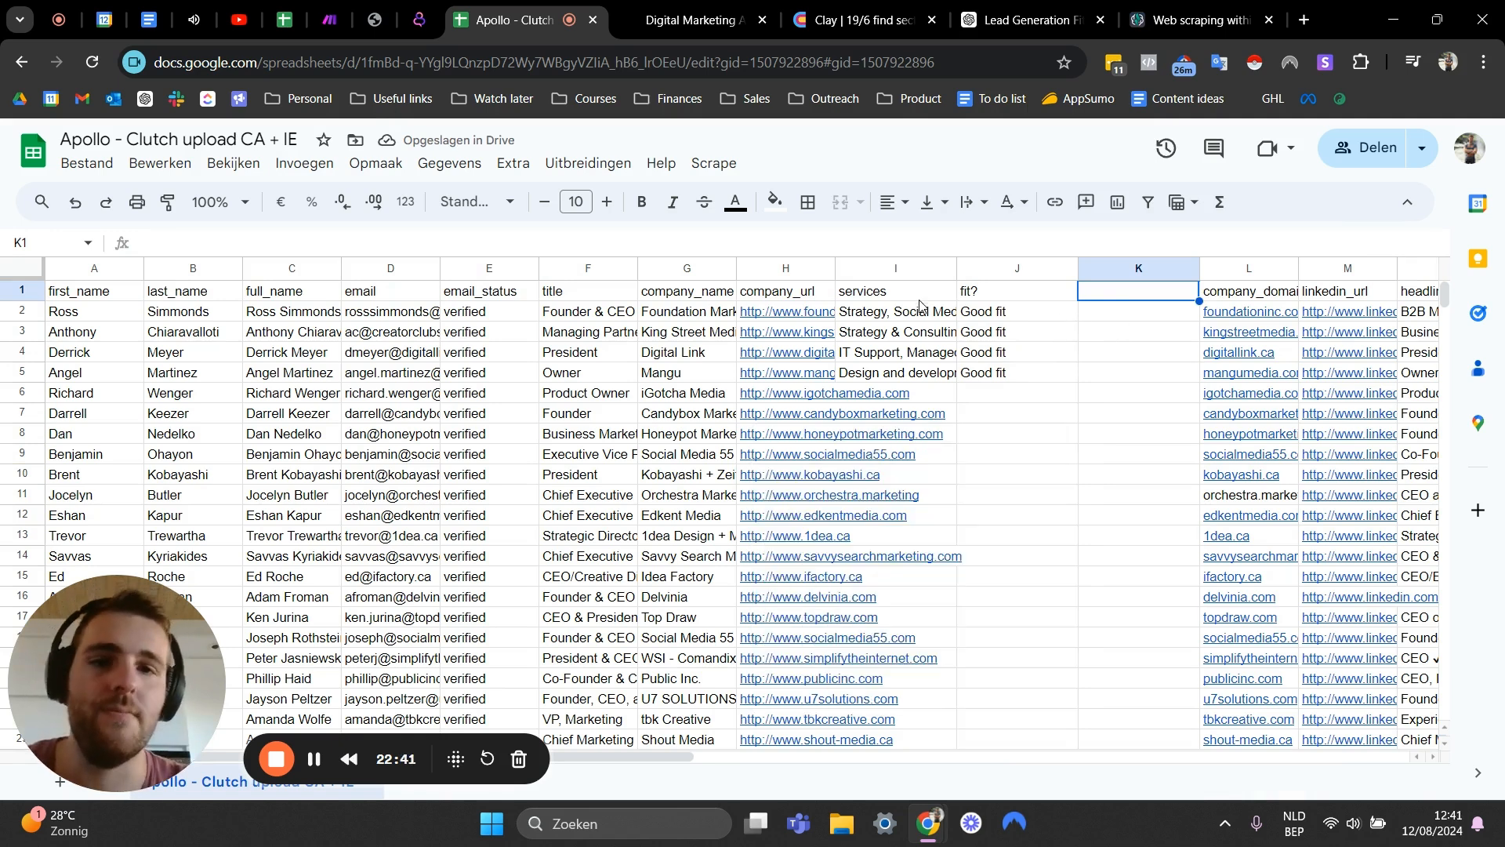
# - Read through the GPT-generated services text for the remaining Good fit leads in the services column
pyautogui.click(895, 325)
pyautogui.click(1092, 298)
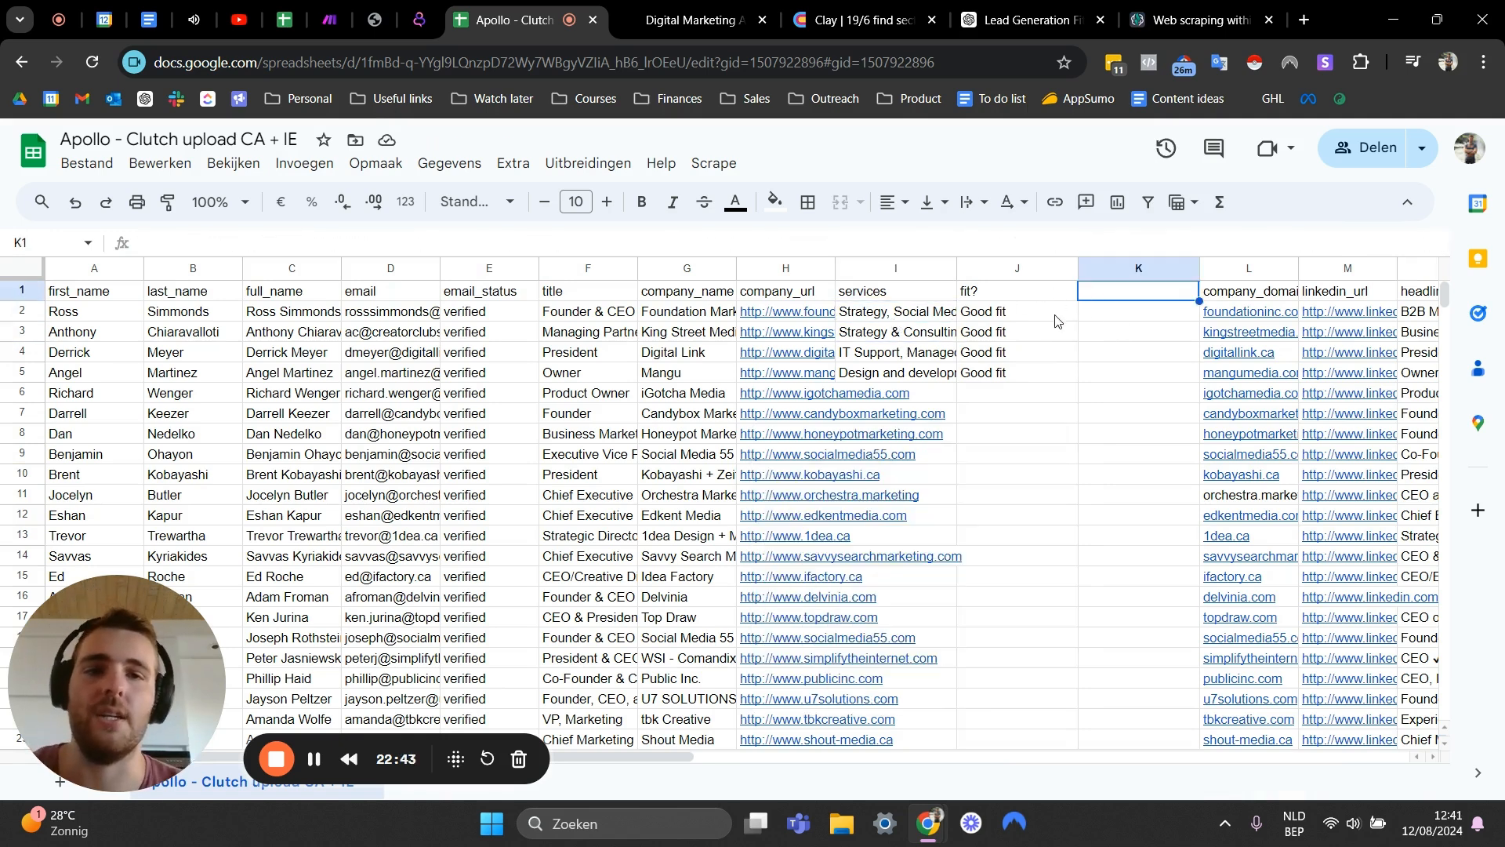
pyautogui.click(903, 356)
pyautogui.click(895, 371)
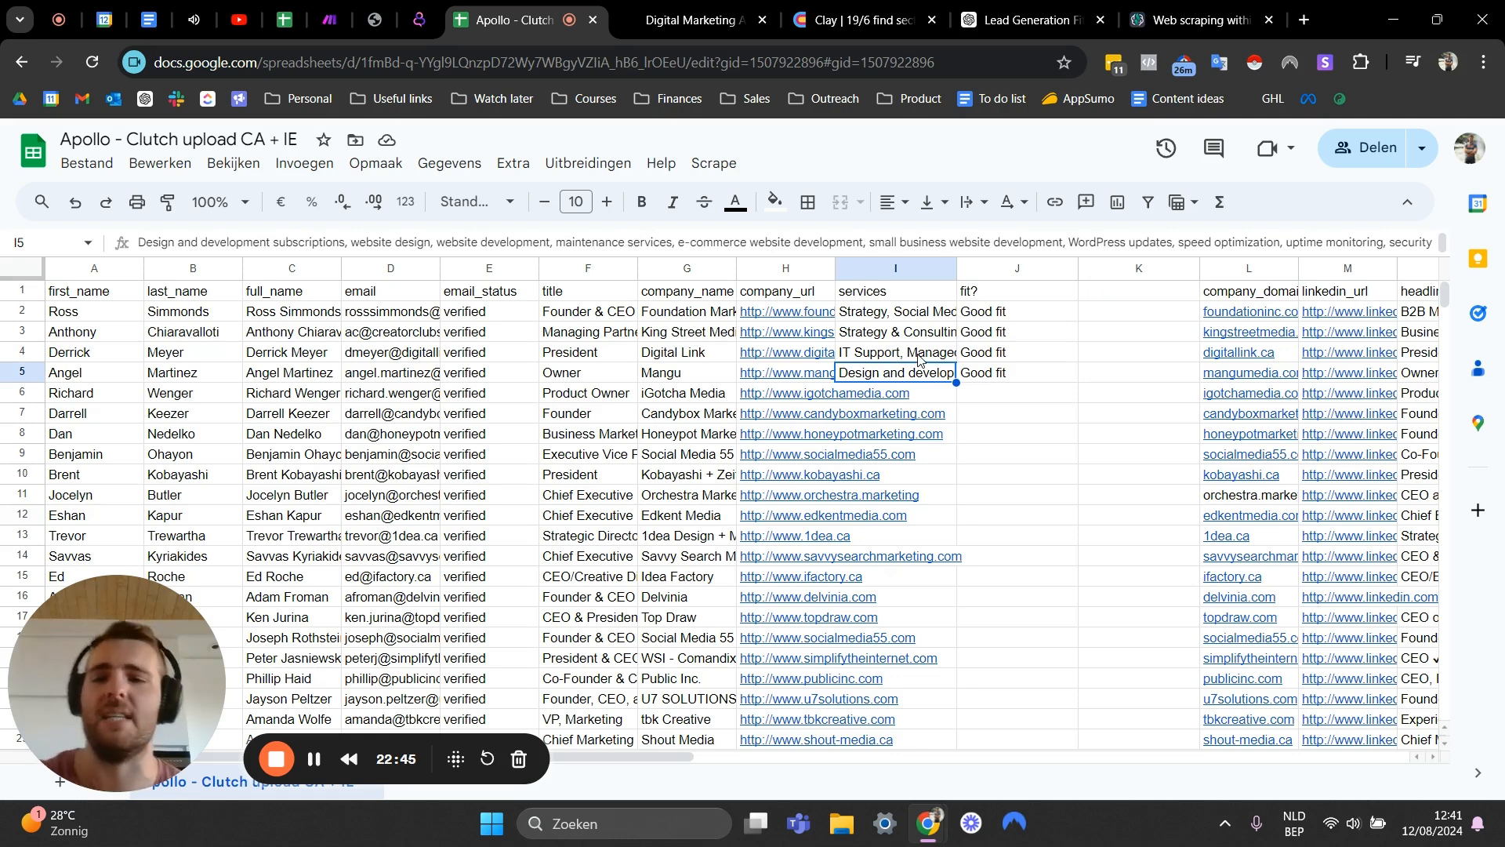
pyautogui.click(1135, 297)
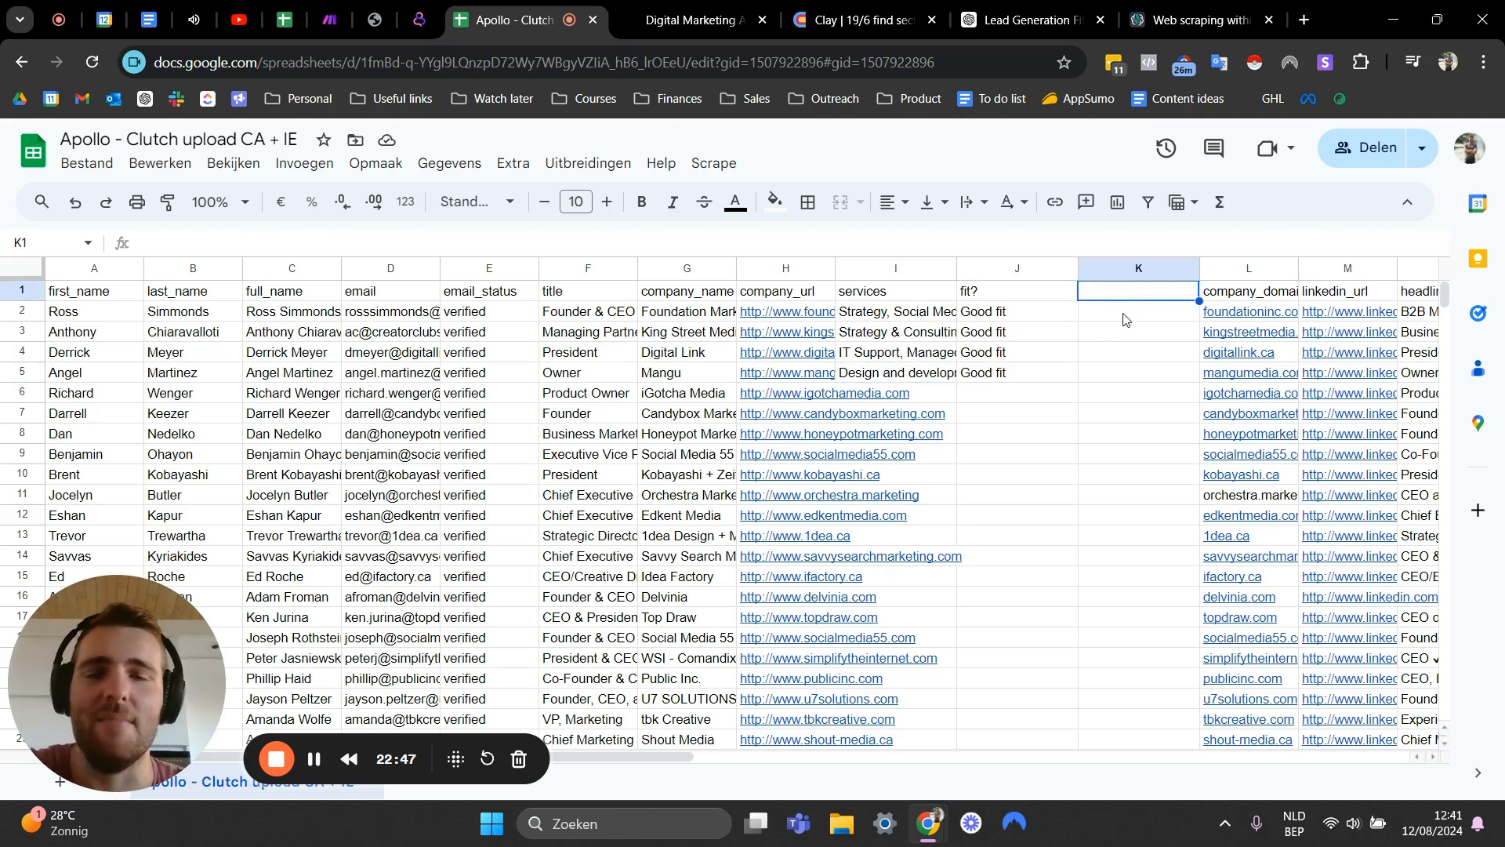
pyautogui.click(868, 317)
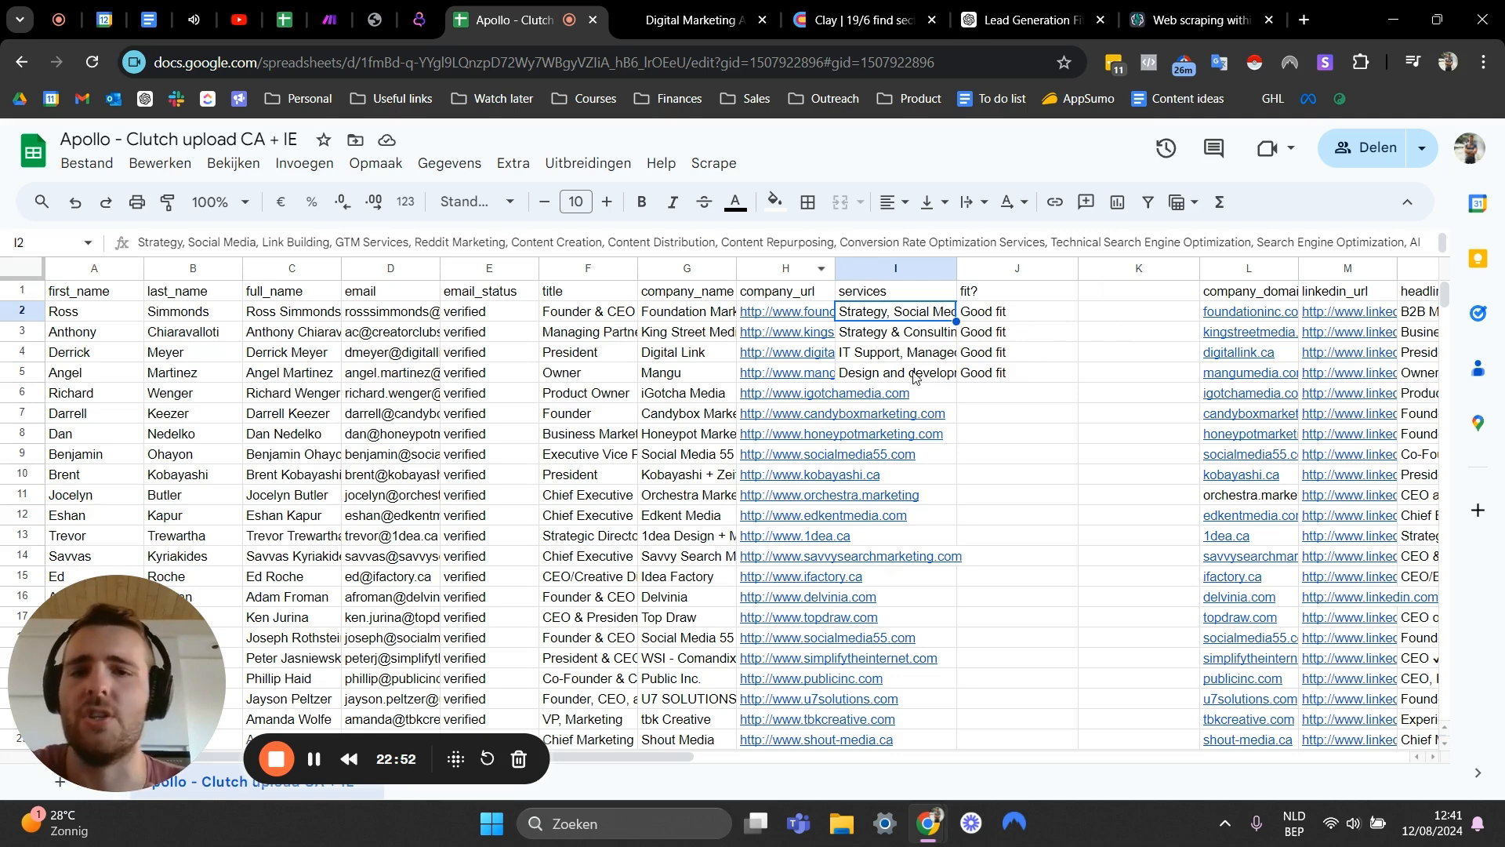
pyautogui.press('Down')
pyautogui.press('Down')
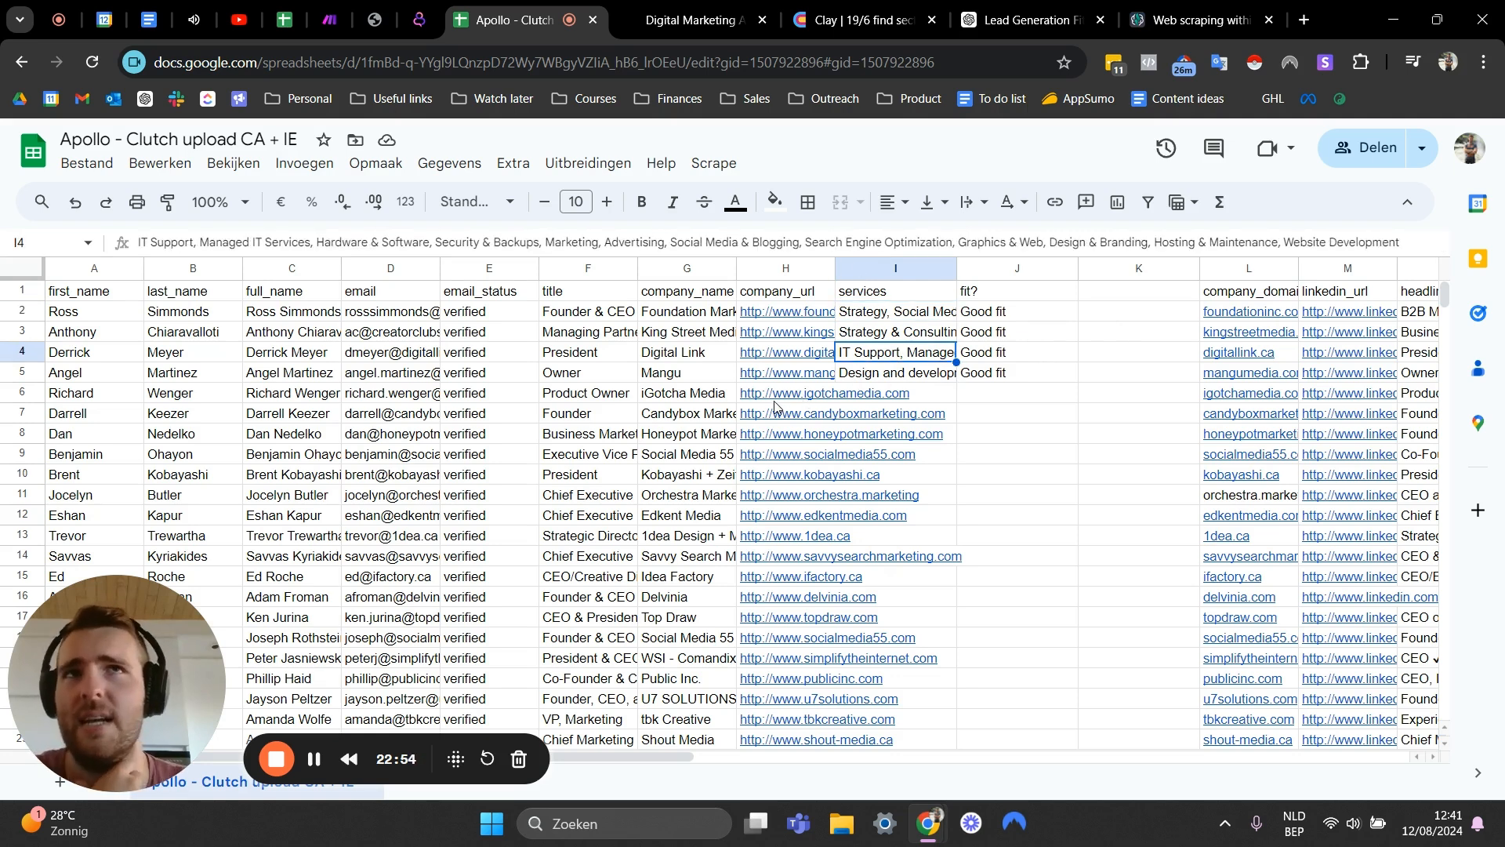
pyautogui.moveTo(780, 398)
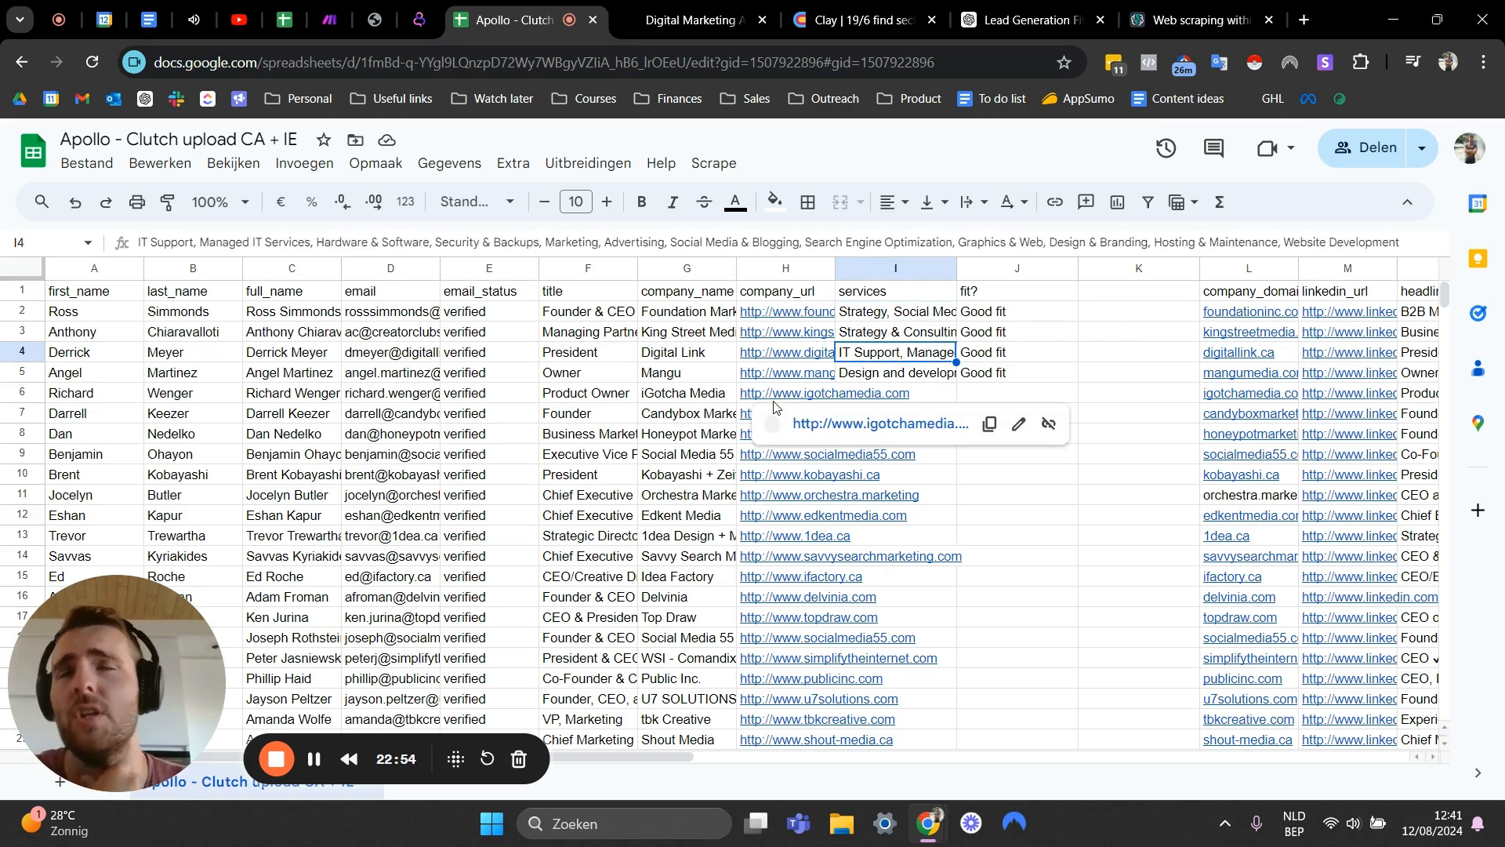
pyautogui.click(862, 376)
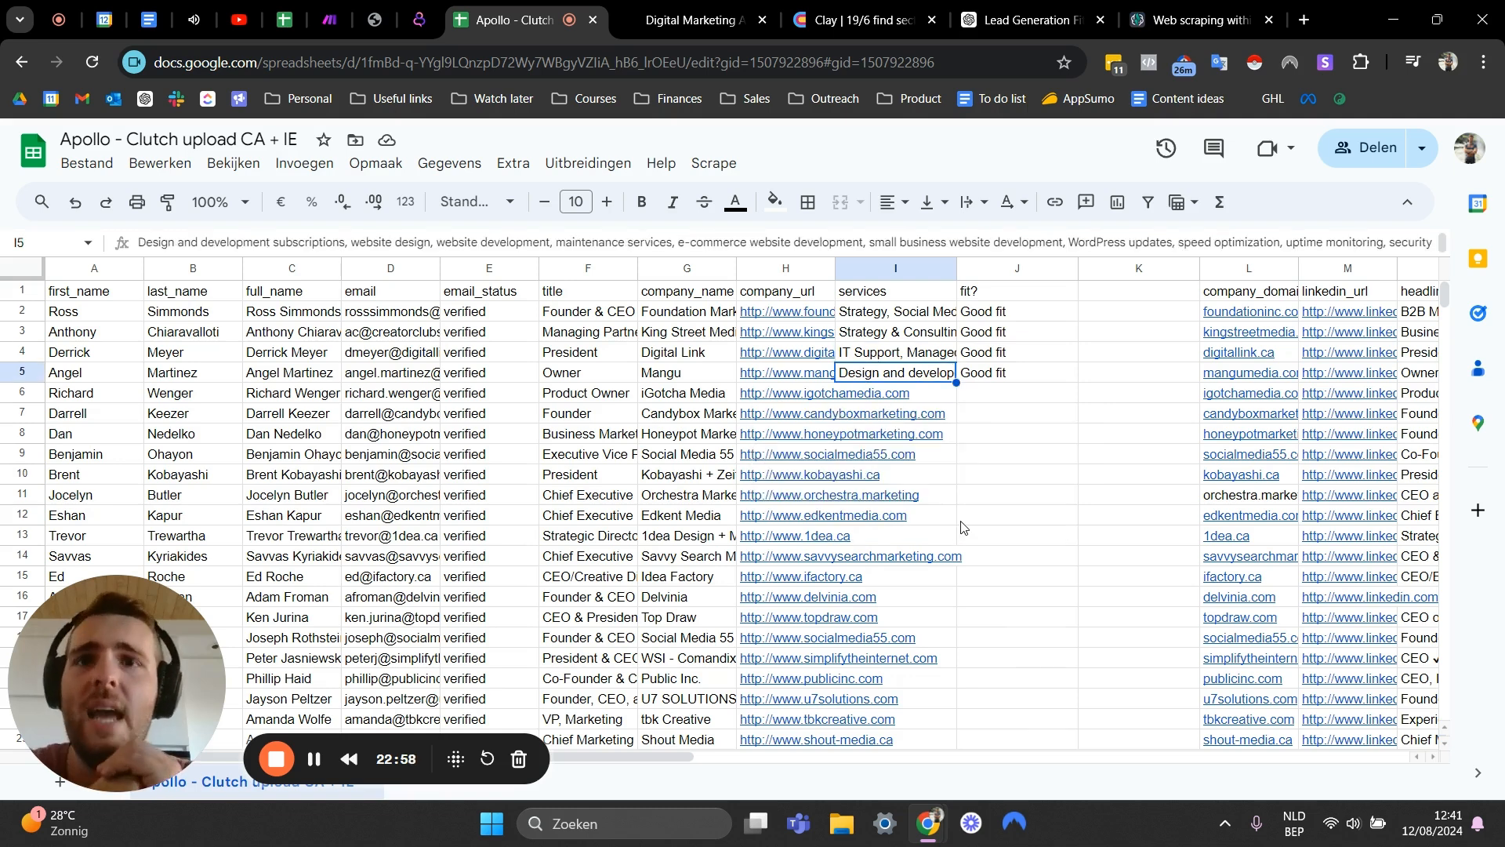
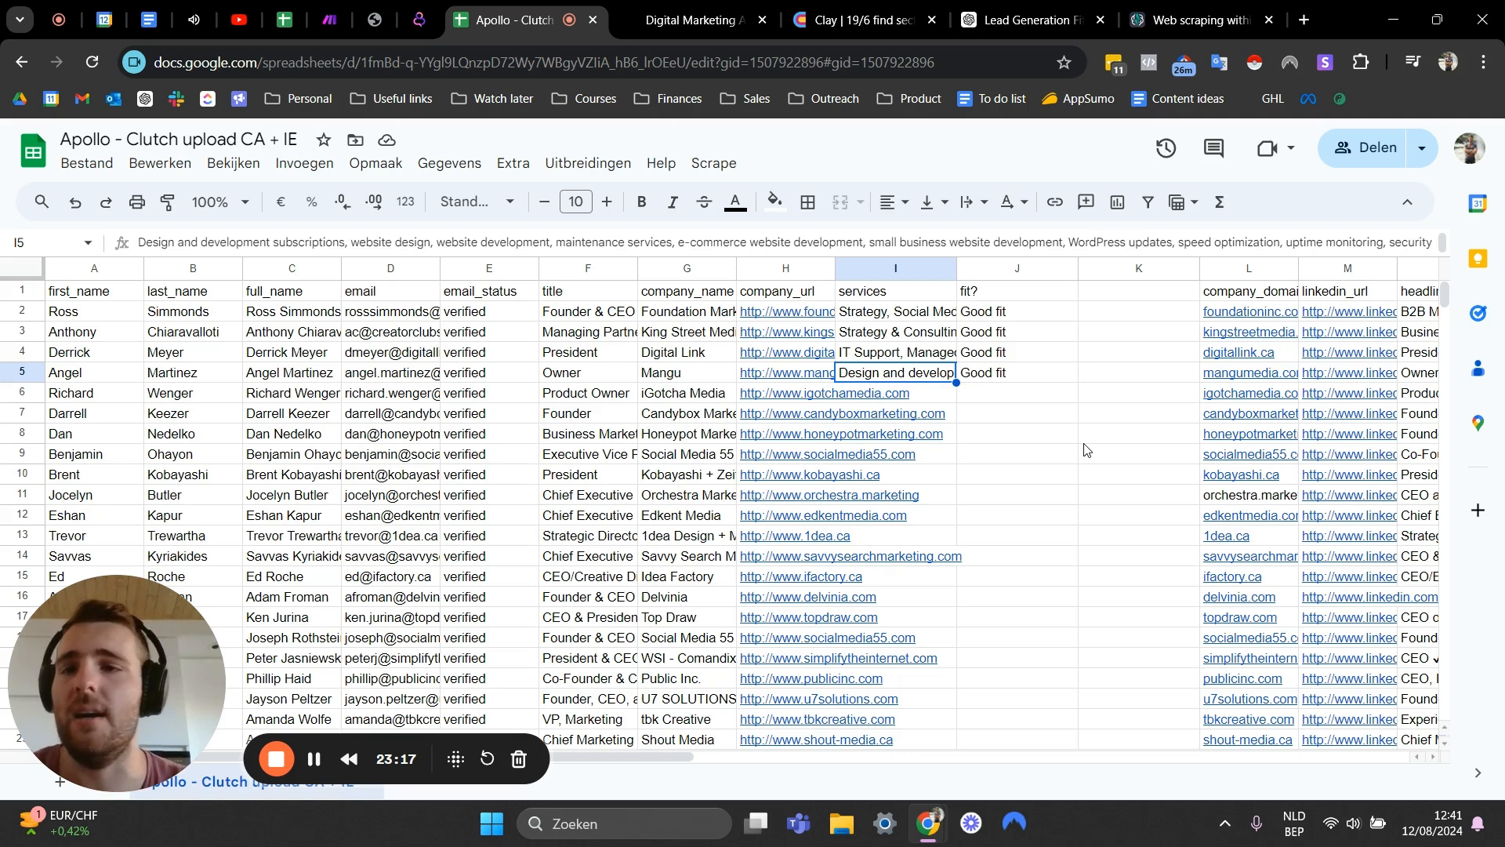
# - Review the names and fit values of the four remaining Good fit leads
pyautogui.click(93, 317)
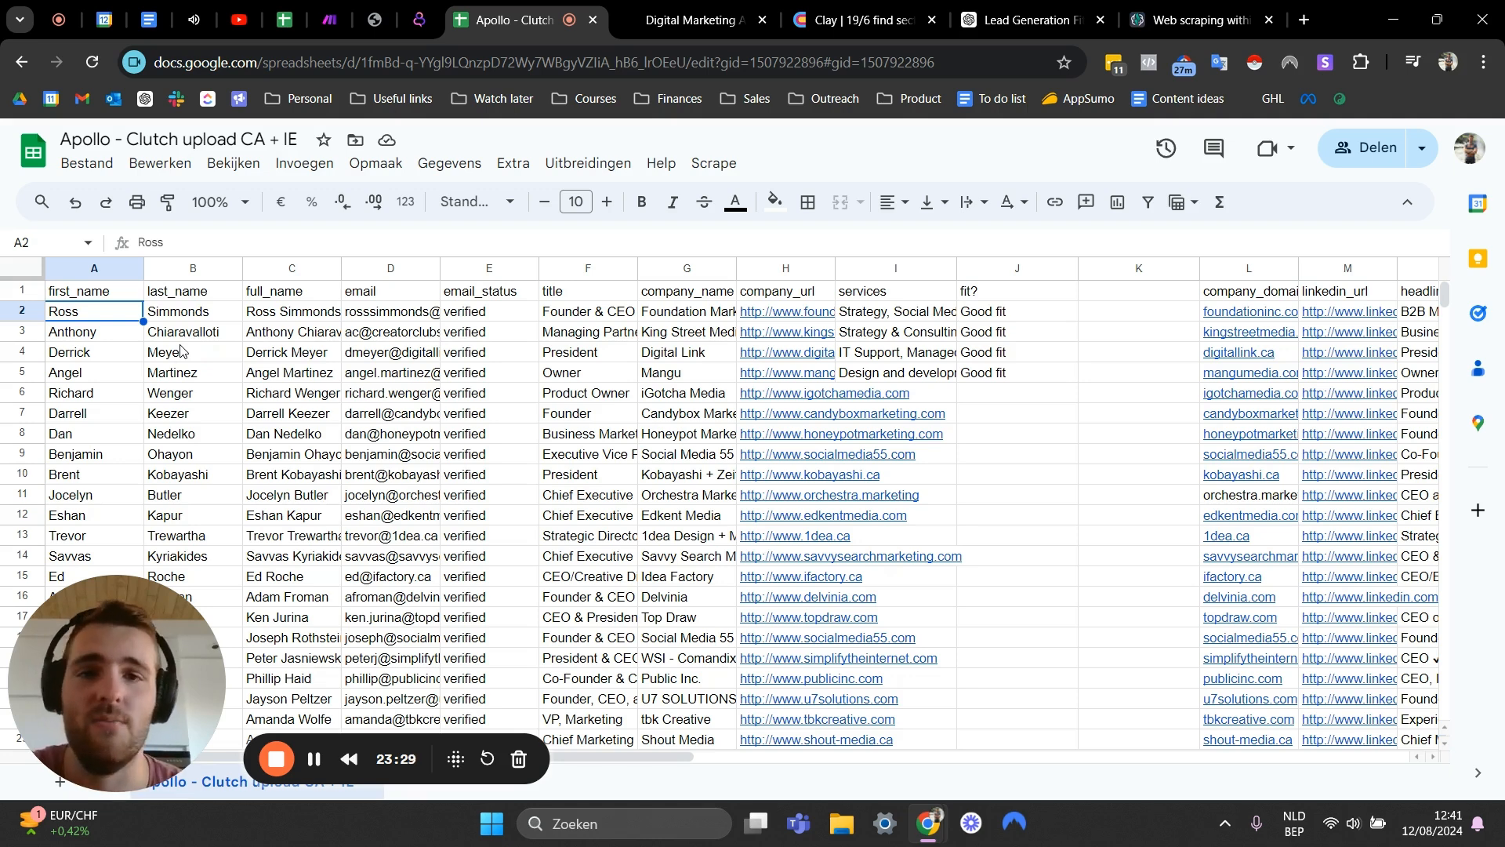
pyautogui.click(248, 318)
pyautogui.click(202, 350)
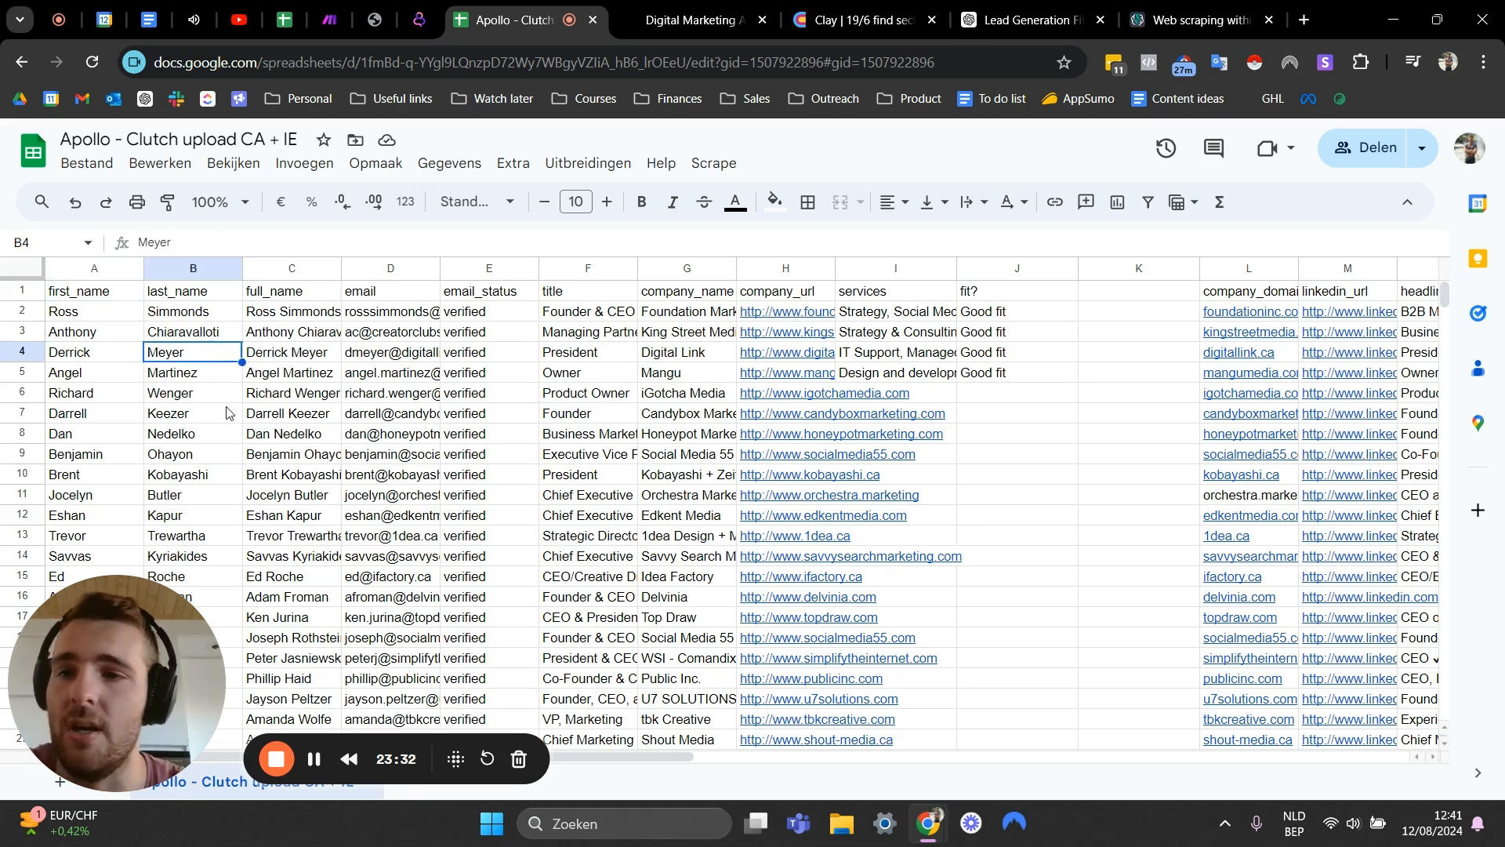
pyautogui.click(207, 436)
pyautogui.click(909, 377)
pyautogui.click(974, 379)
pyautogui.click(1013, 417)
pyautogui.click(1043, 368)
pyautogui.moveTo(1043, 314); pyautogui.dragTo(1066, 369)
pyautogui.click(1066, 353)
pyautogui.moveTo(1058, 315); pyautogui.dragTo(1009, 315)
pyautogui.click(1020, 457)
pyautogui.click(1005, 374)
pyautogui.click(990, 441)
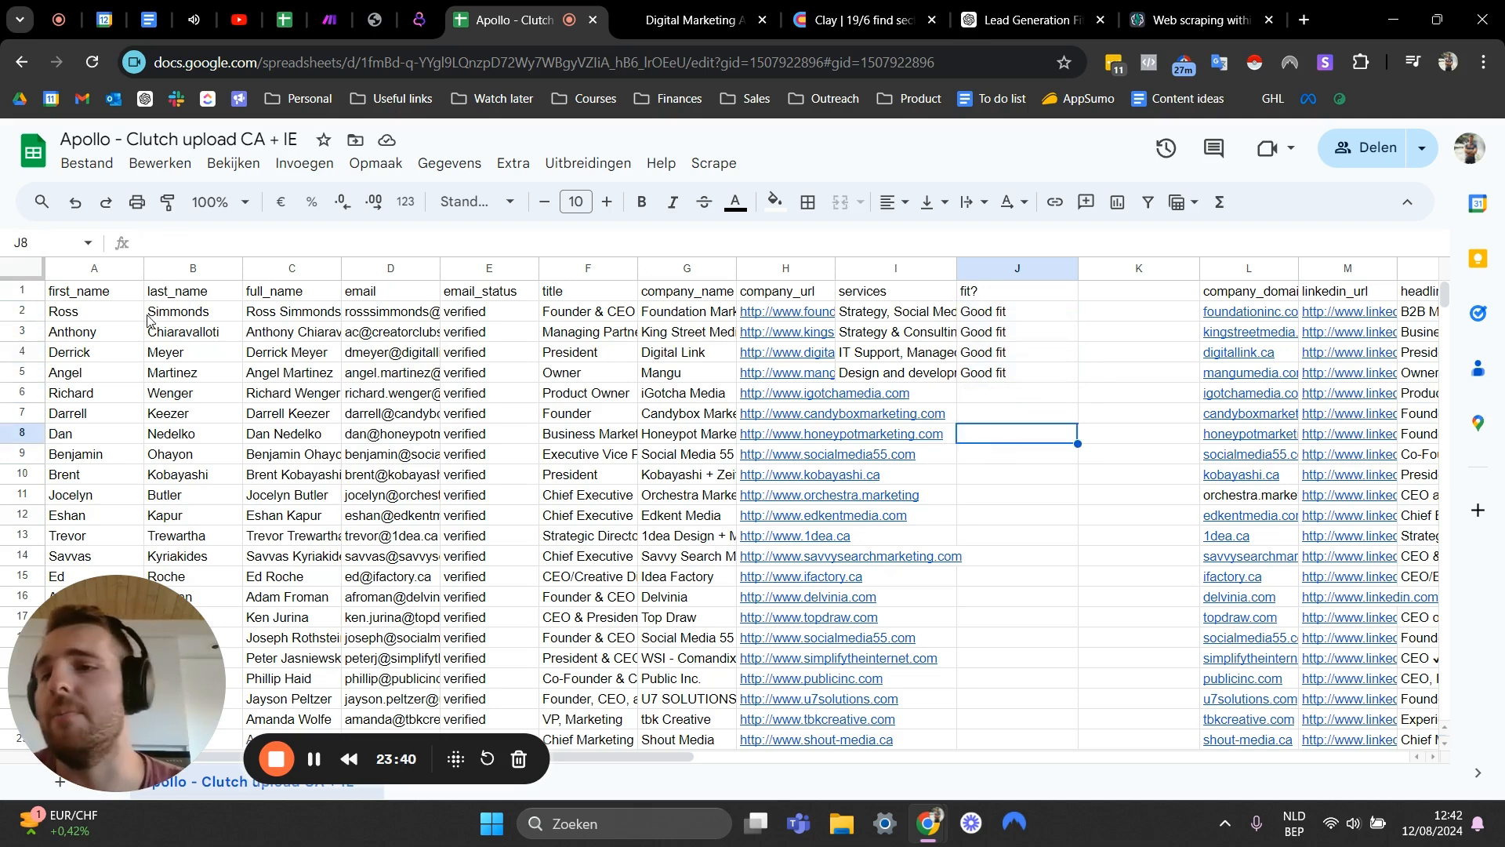
pyautogui.click(116, 315)
pyautogui.click(174, 318)
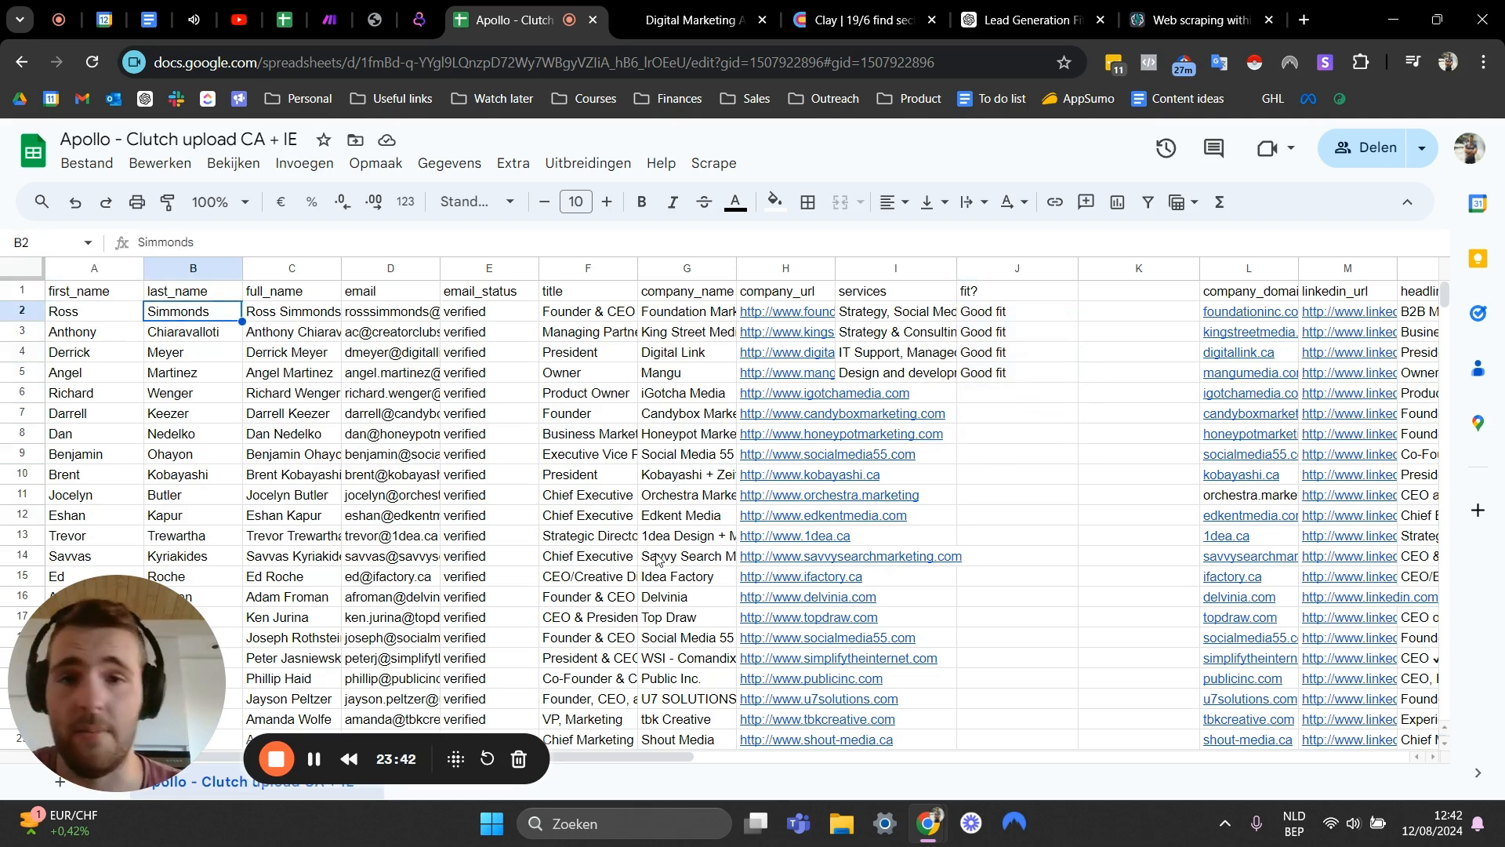
pyautogui.click(1000, 377)
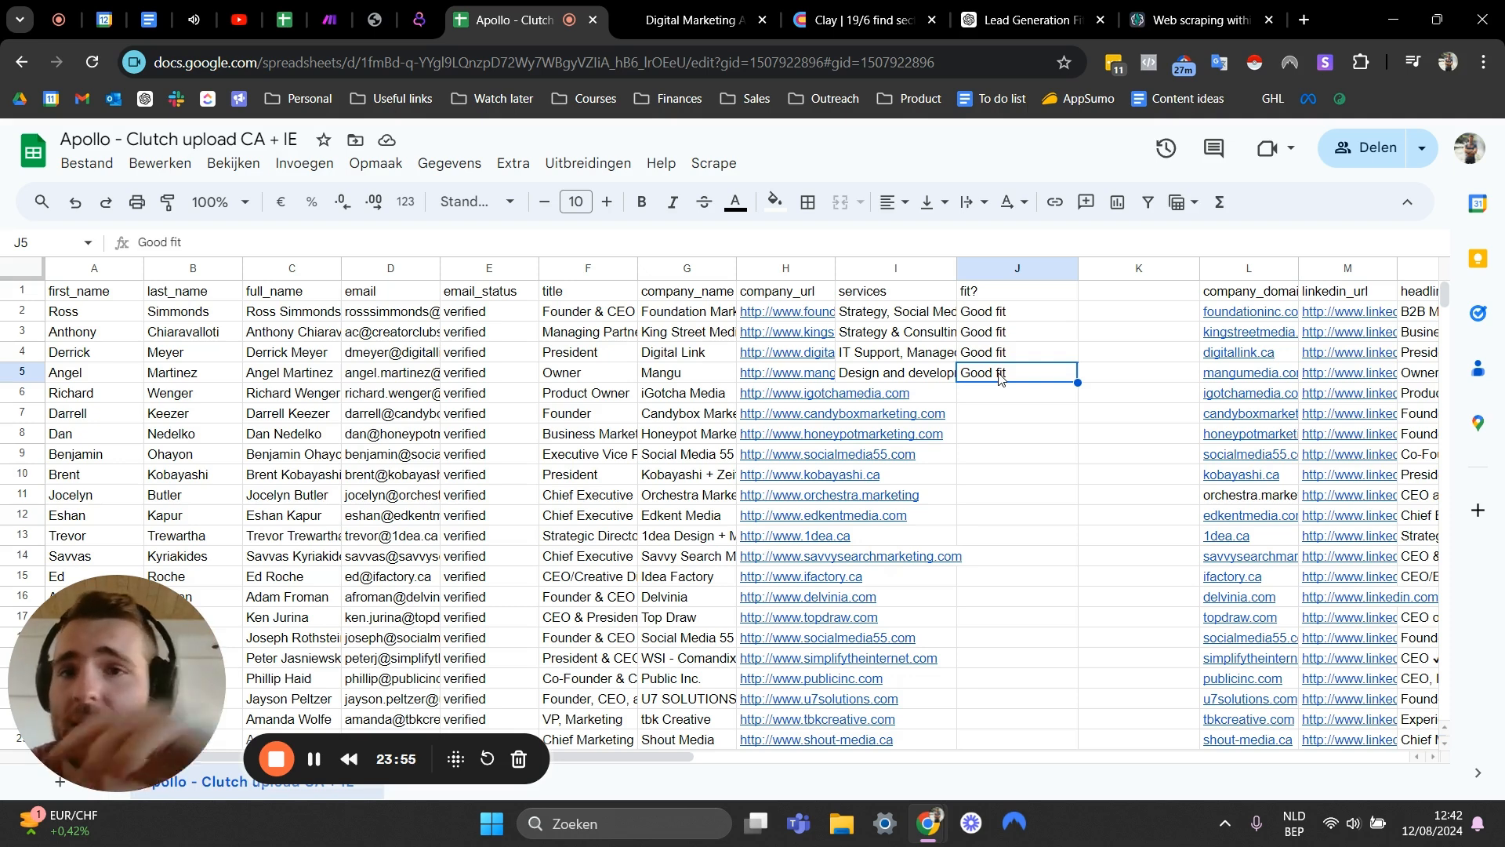
# - Examine the full services text of each remaining lead in the services column
pyautogui.click(1042, 319)
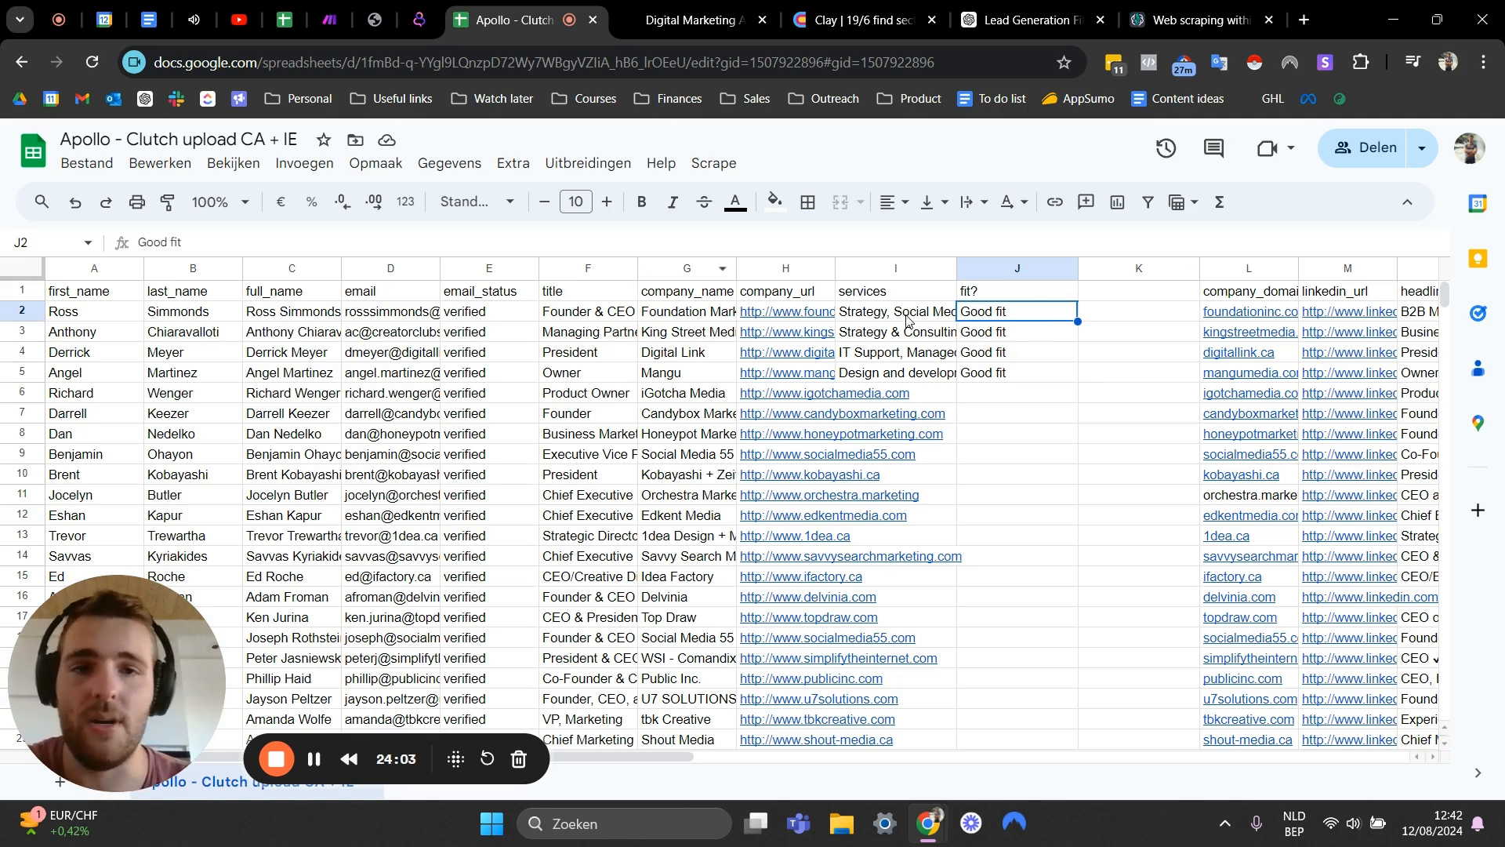
pyautogui.click(910, 322)
pyautogui.click(1073, 322)
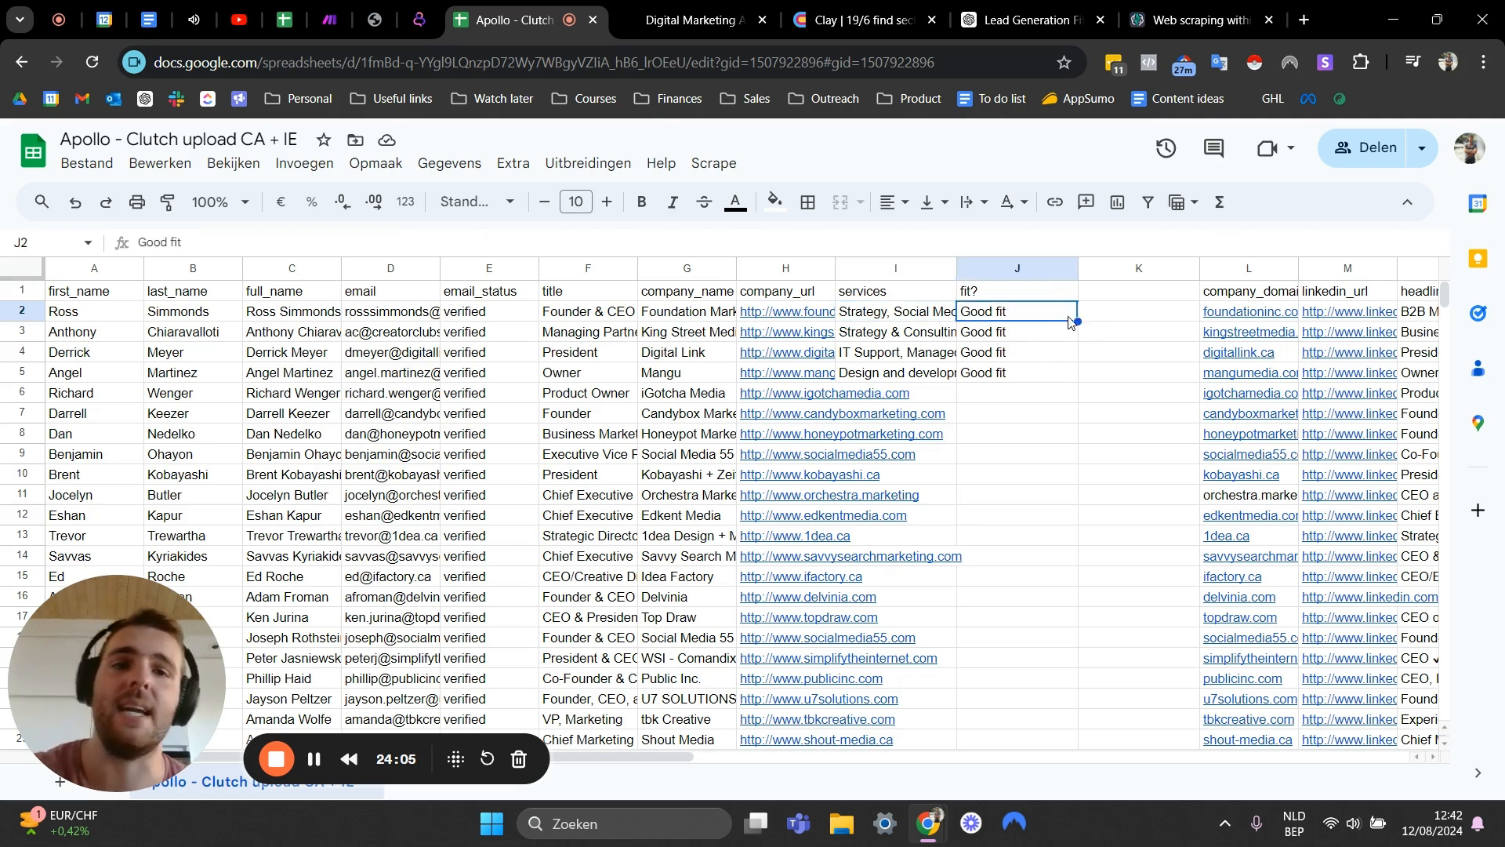
pyautogui.click(1108, 317)
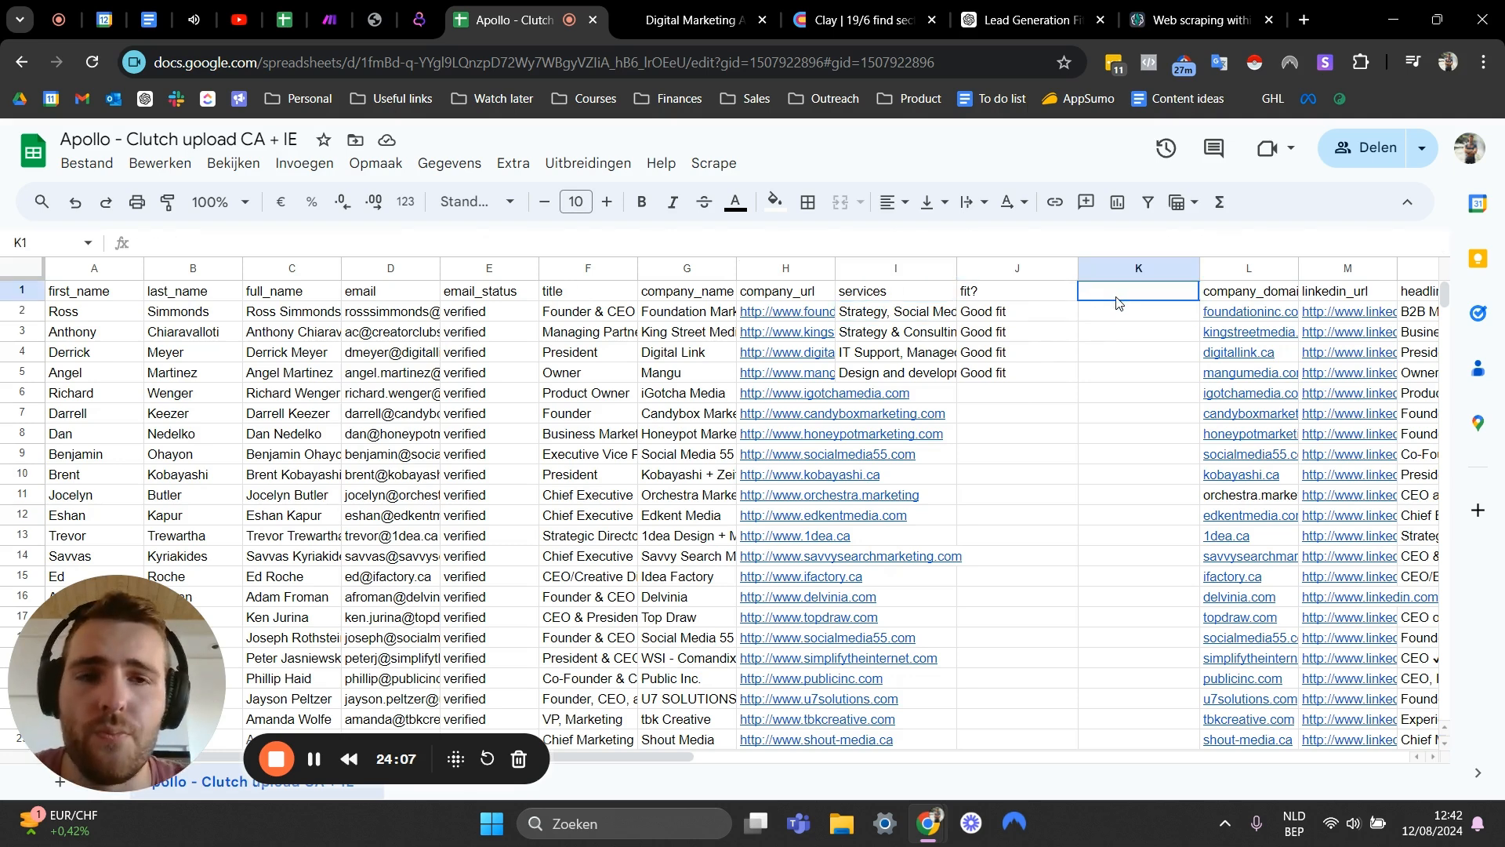
pyautogui.click(1054, 319)
pyautogui.click(876, 317)
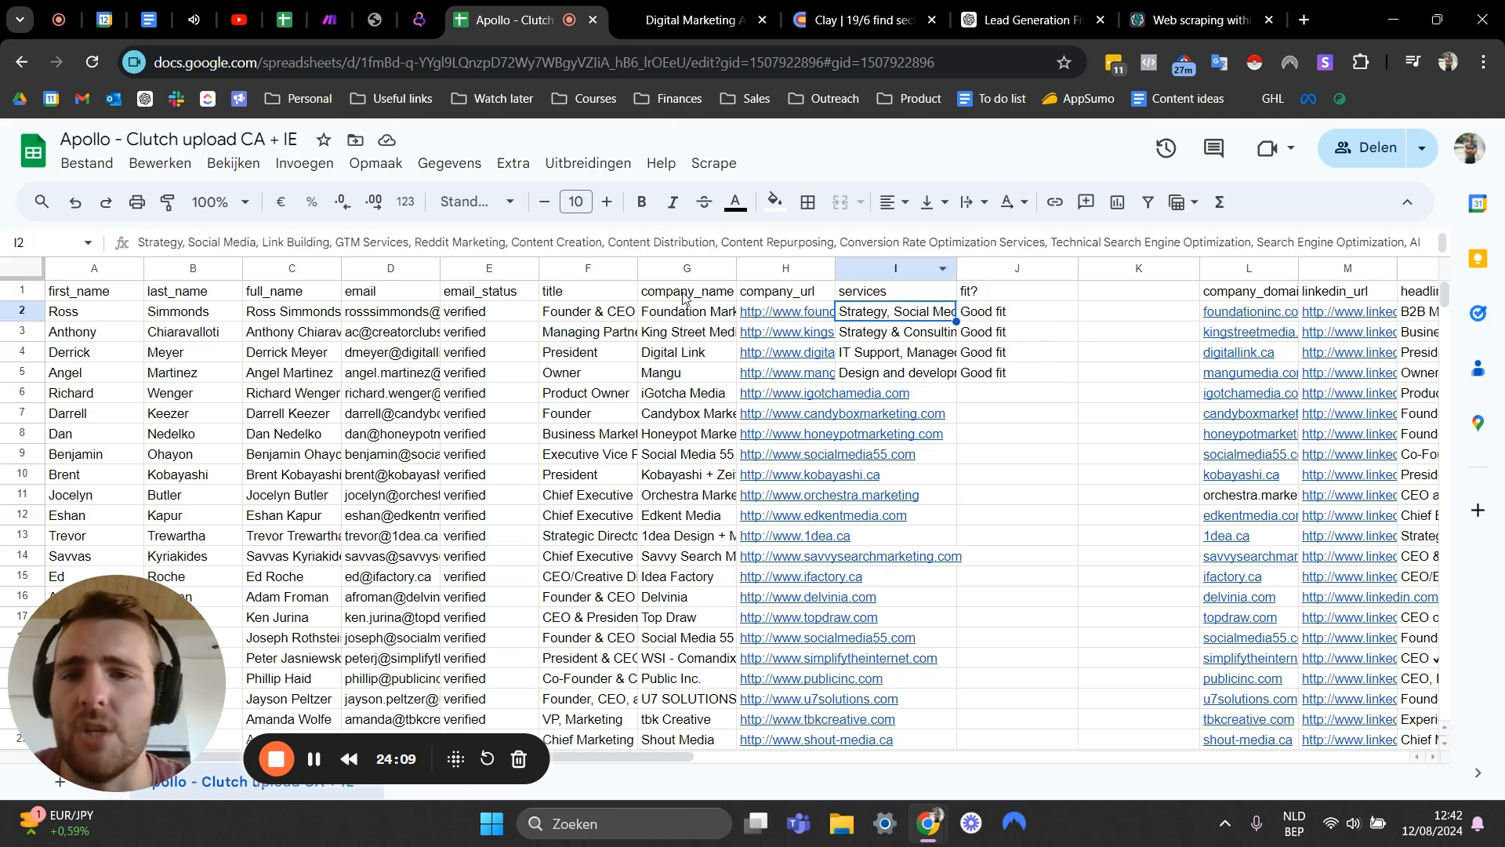
pyautogui.click(153, 339)
pyautogui.click(105, 338)
pyautogui.click(122, 316)
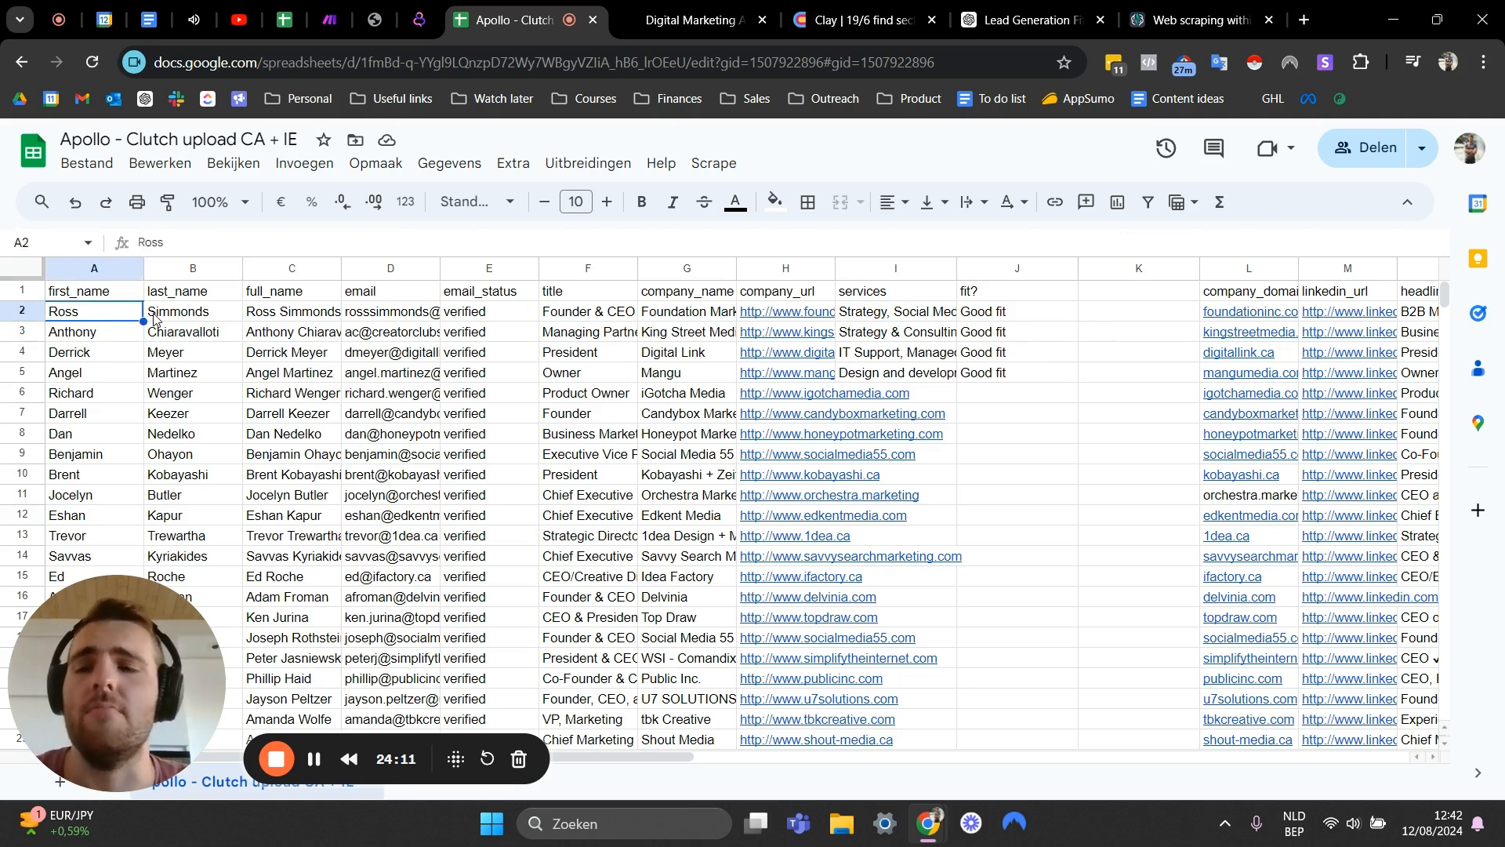
pyautogui.moveTo(165, 316); pyautogui.dragTo(1076, 370)
pyautogui.click(118, 353)
pyautogui.click(1136, 313)
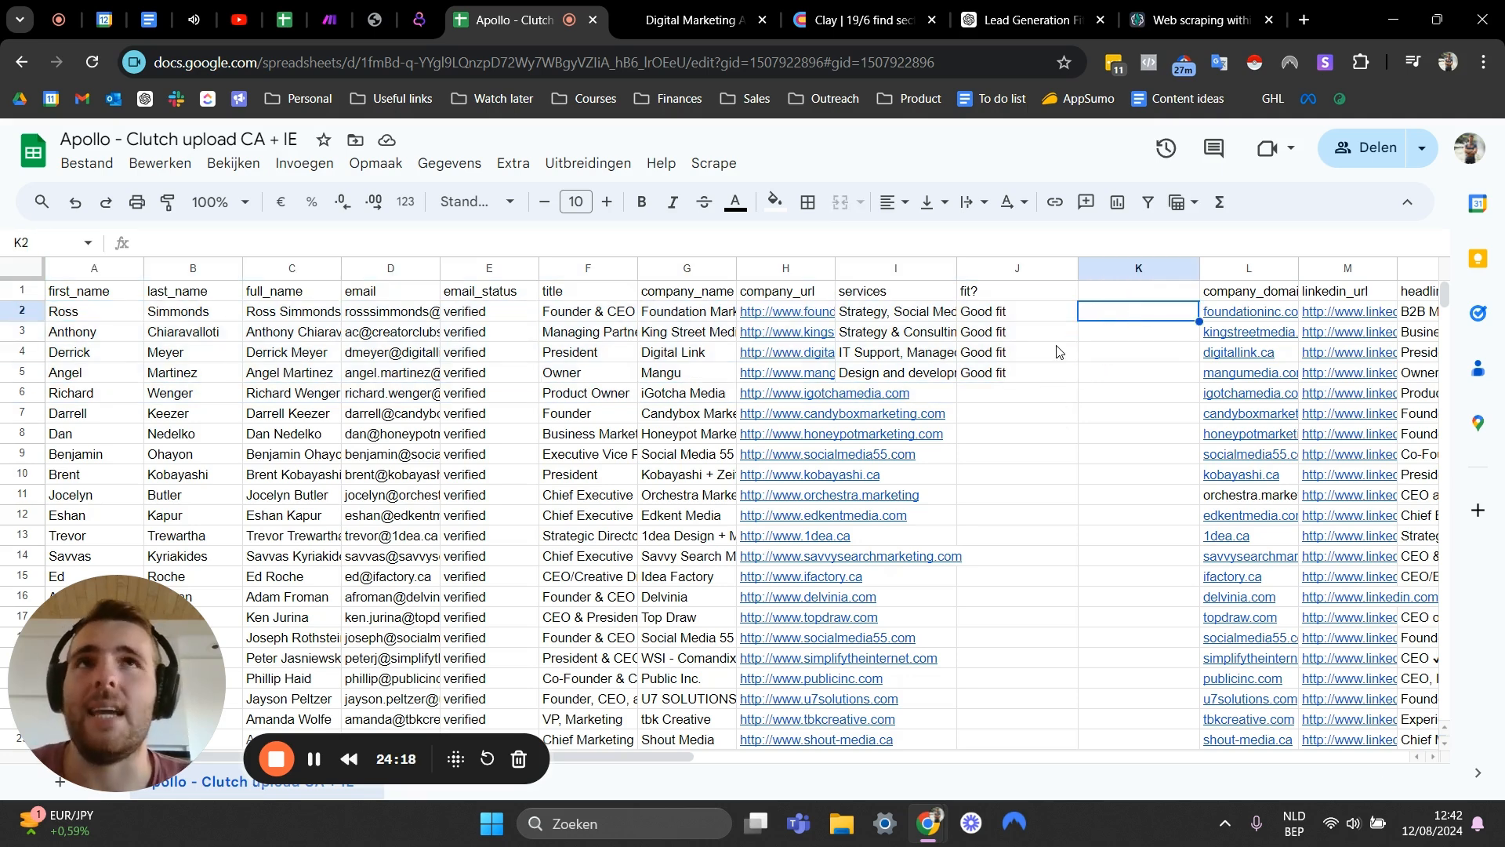
pyautogui.click(894, 320)
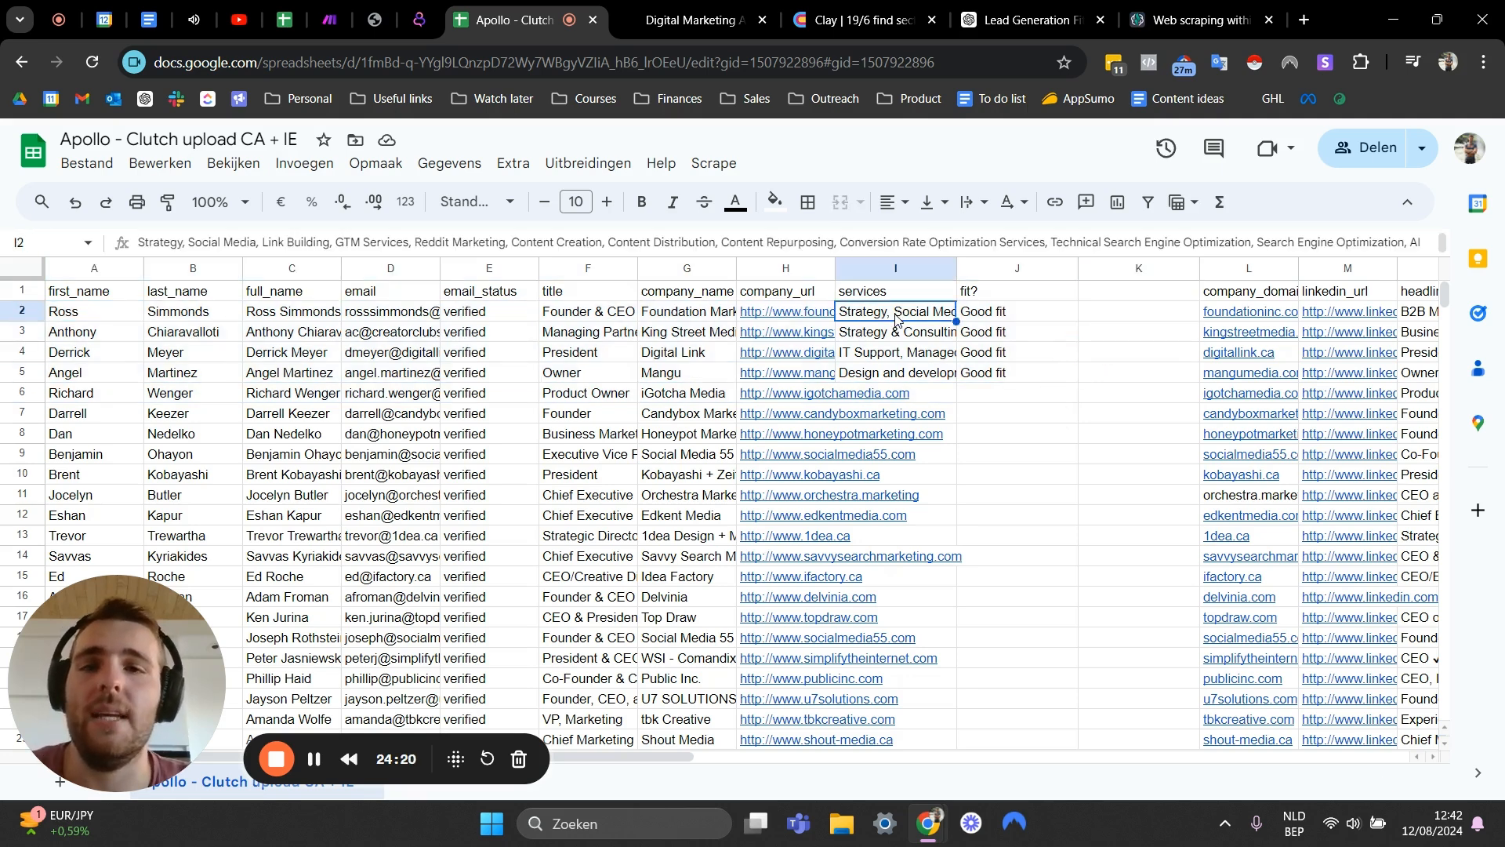
pyautogui.moveTo(876, 405)
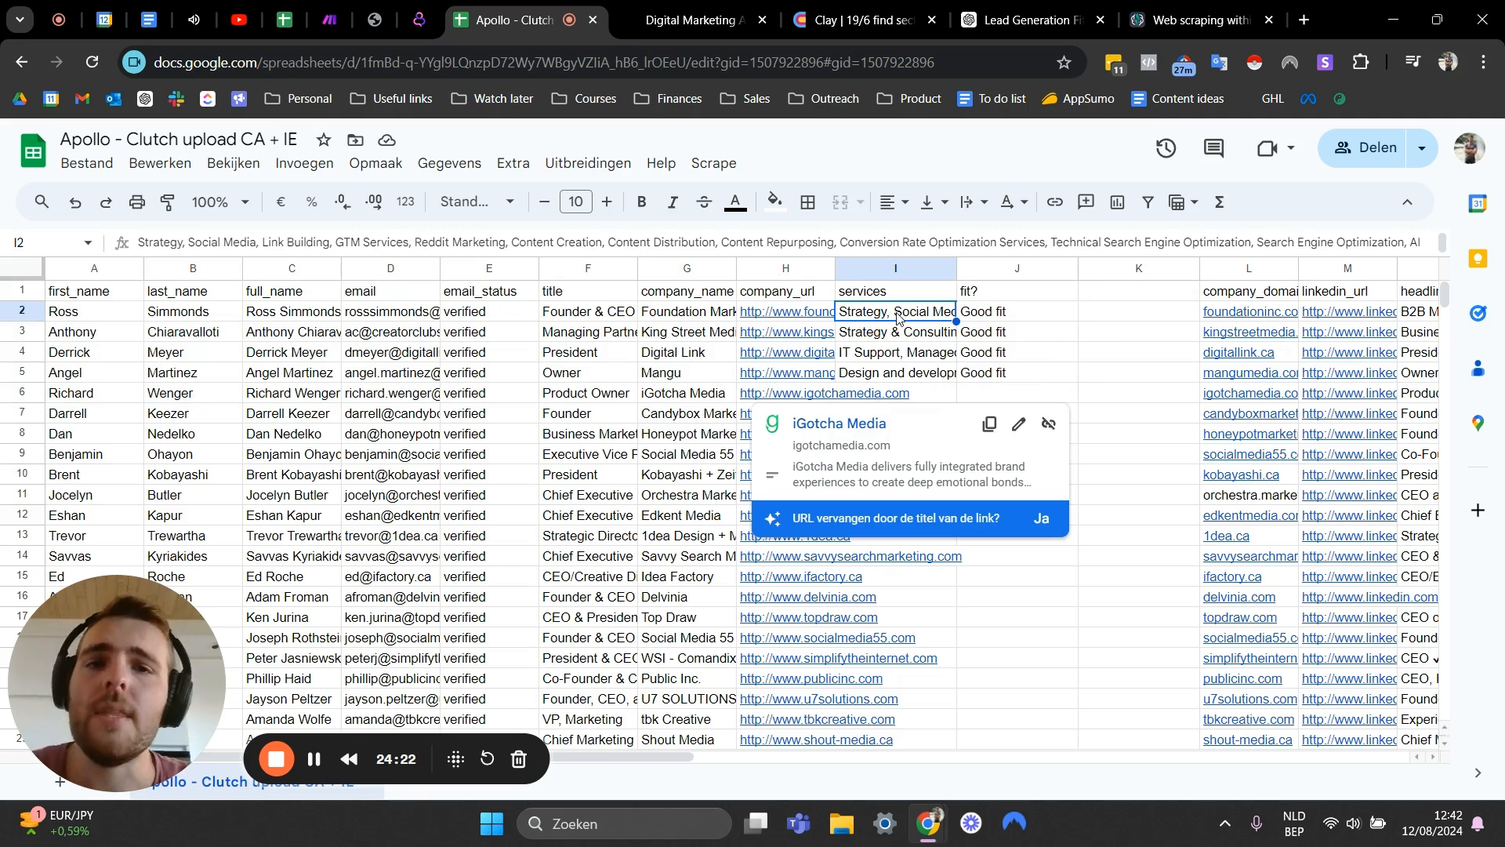
pyautogui.click(872, 335)
pyautogui.click(876, 359)
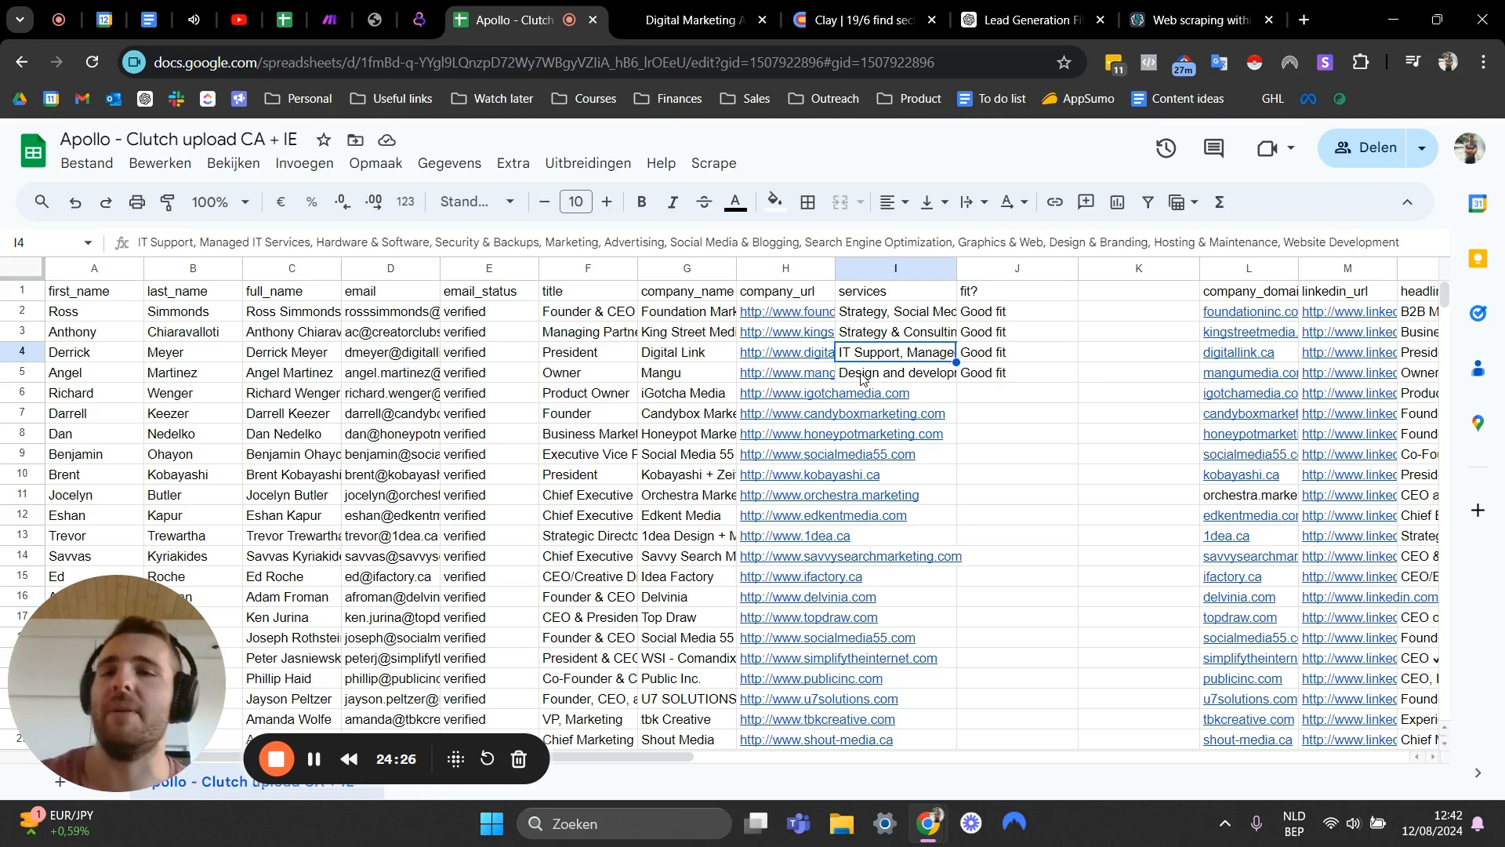
pyautogui.click(1097, 297)
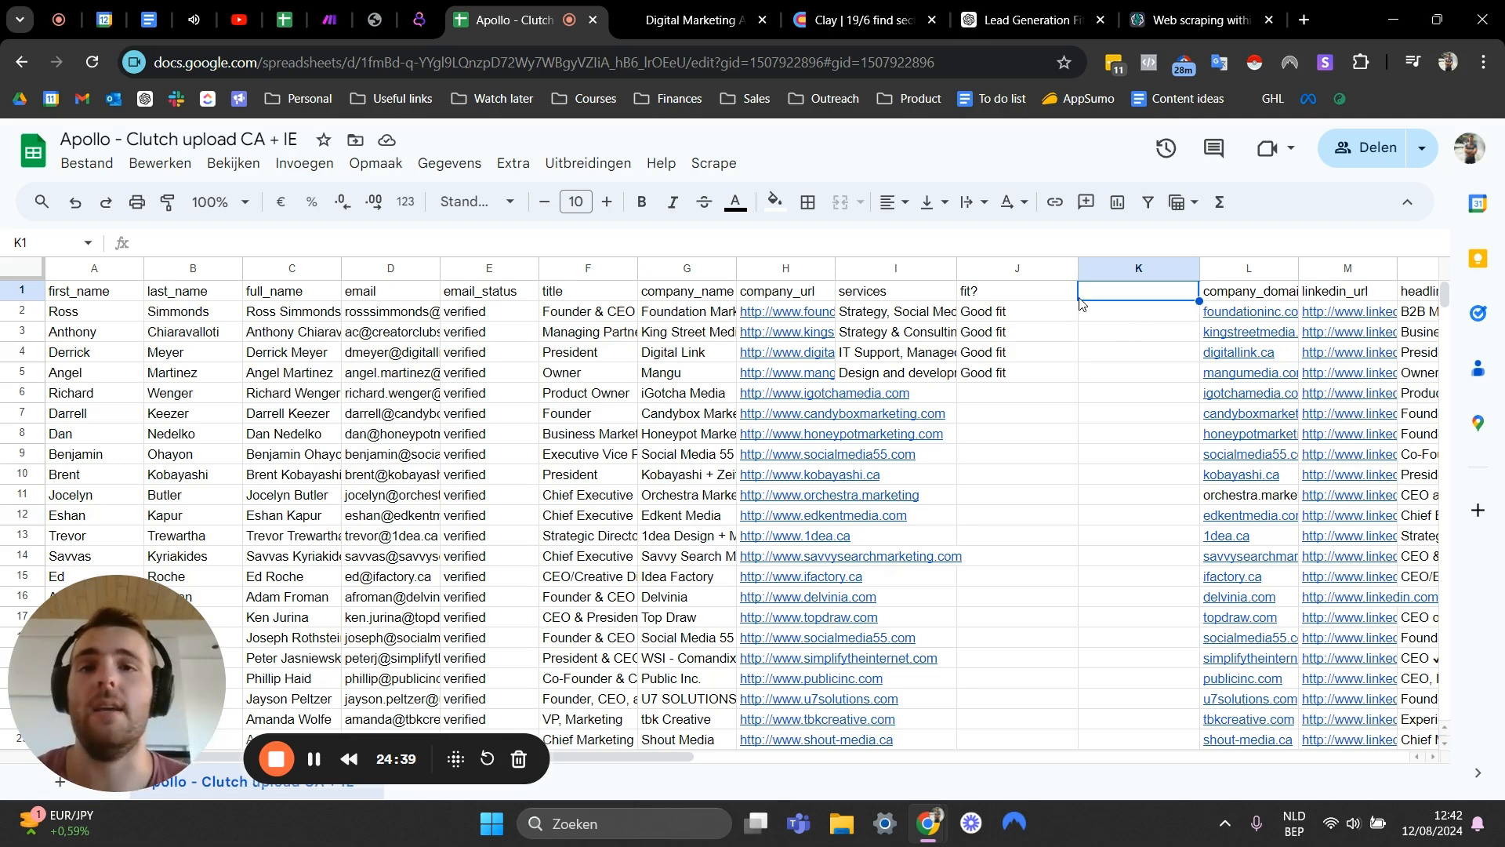
pyautogui.click(870, 332)
pyautogui.click(997, 403)
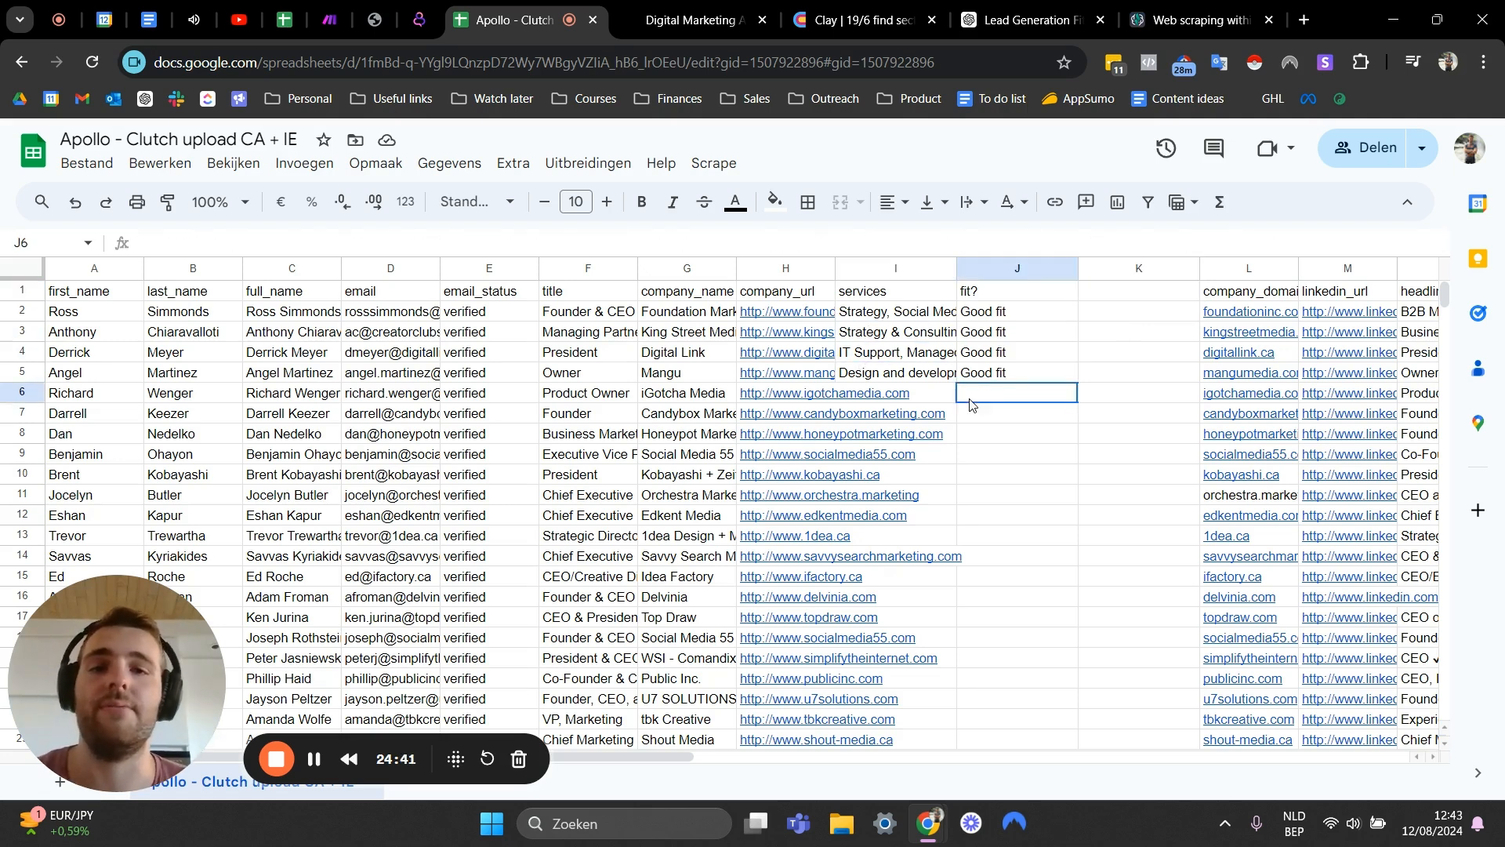
pyautogui.click(917, 378)
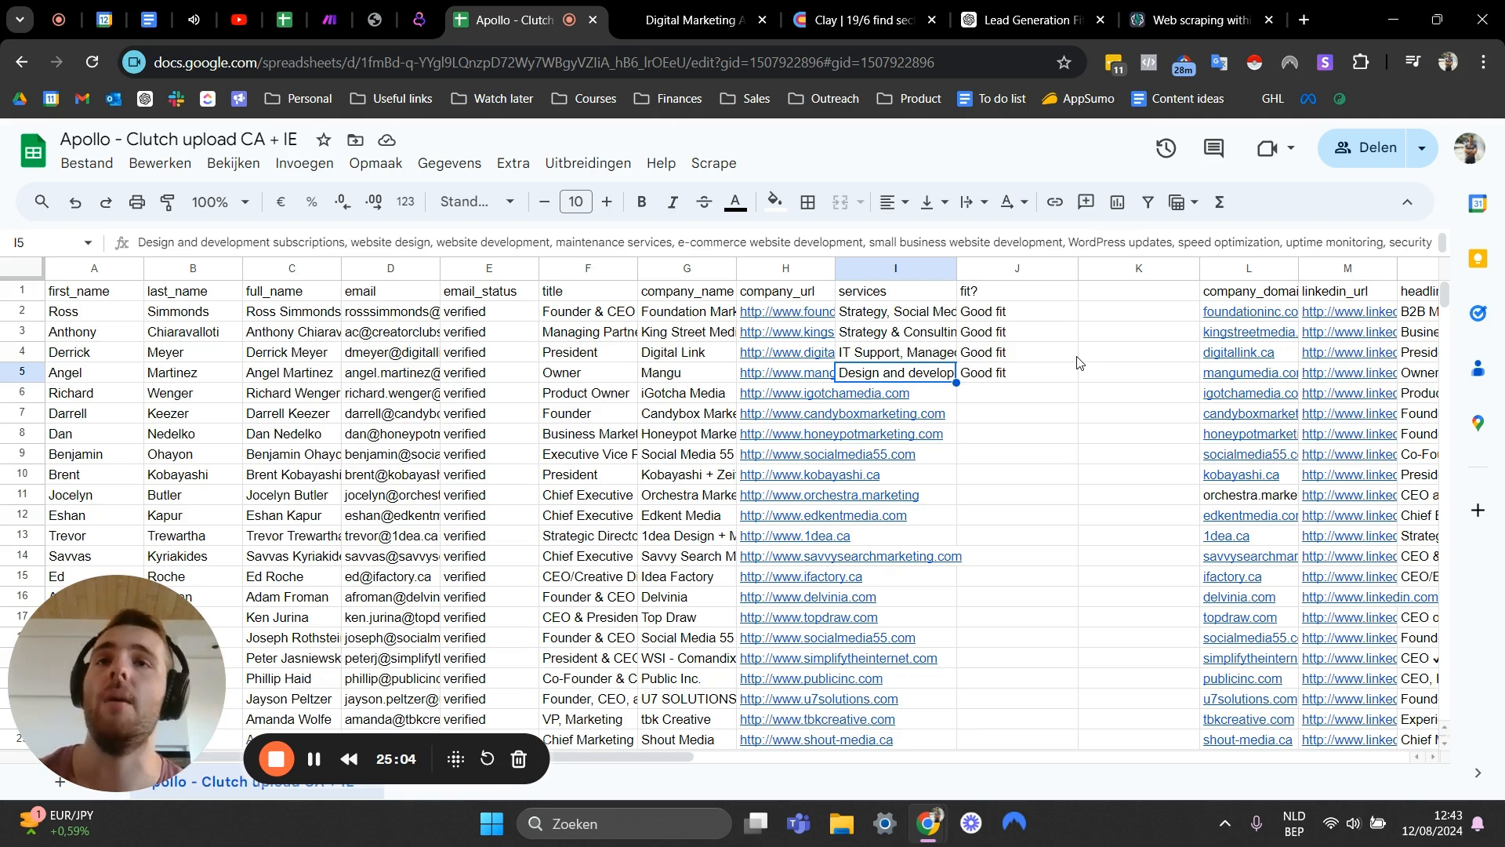
pyautogui.moveTo(1113, 313); pyautogui.dragTo(1109, 376)
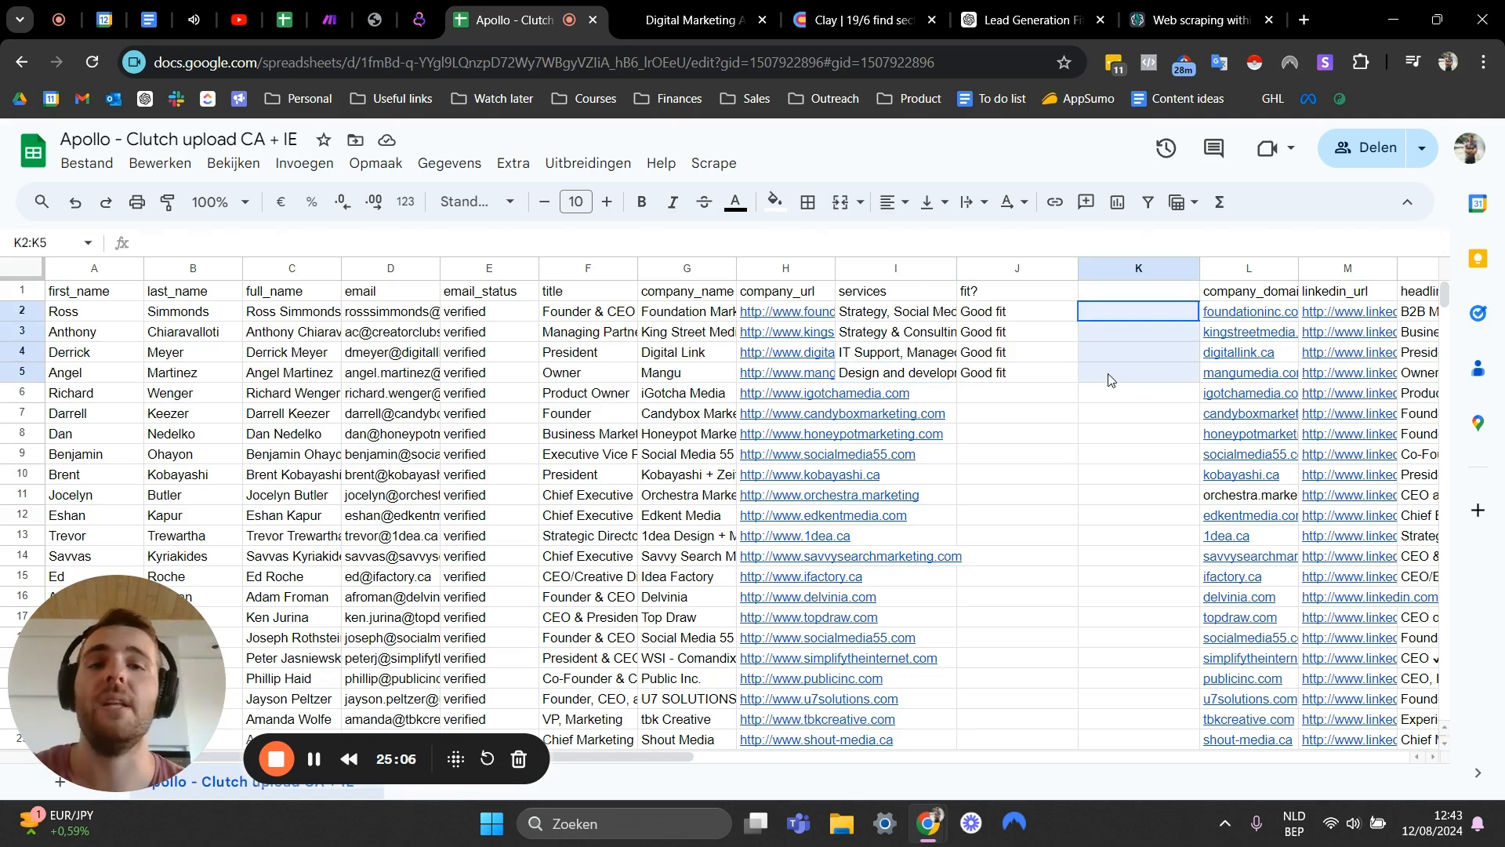
pyautogui.click(1065, 317)
pyautogui.moveTo(1126, 313); pyautogui.dragTo(1098, 372)
pyautogui.click(1066, 350)
pyautogui.moveTo(1126, 314); pyautogui.dragTo(1101, 373)
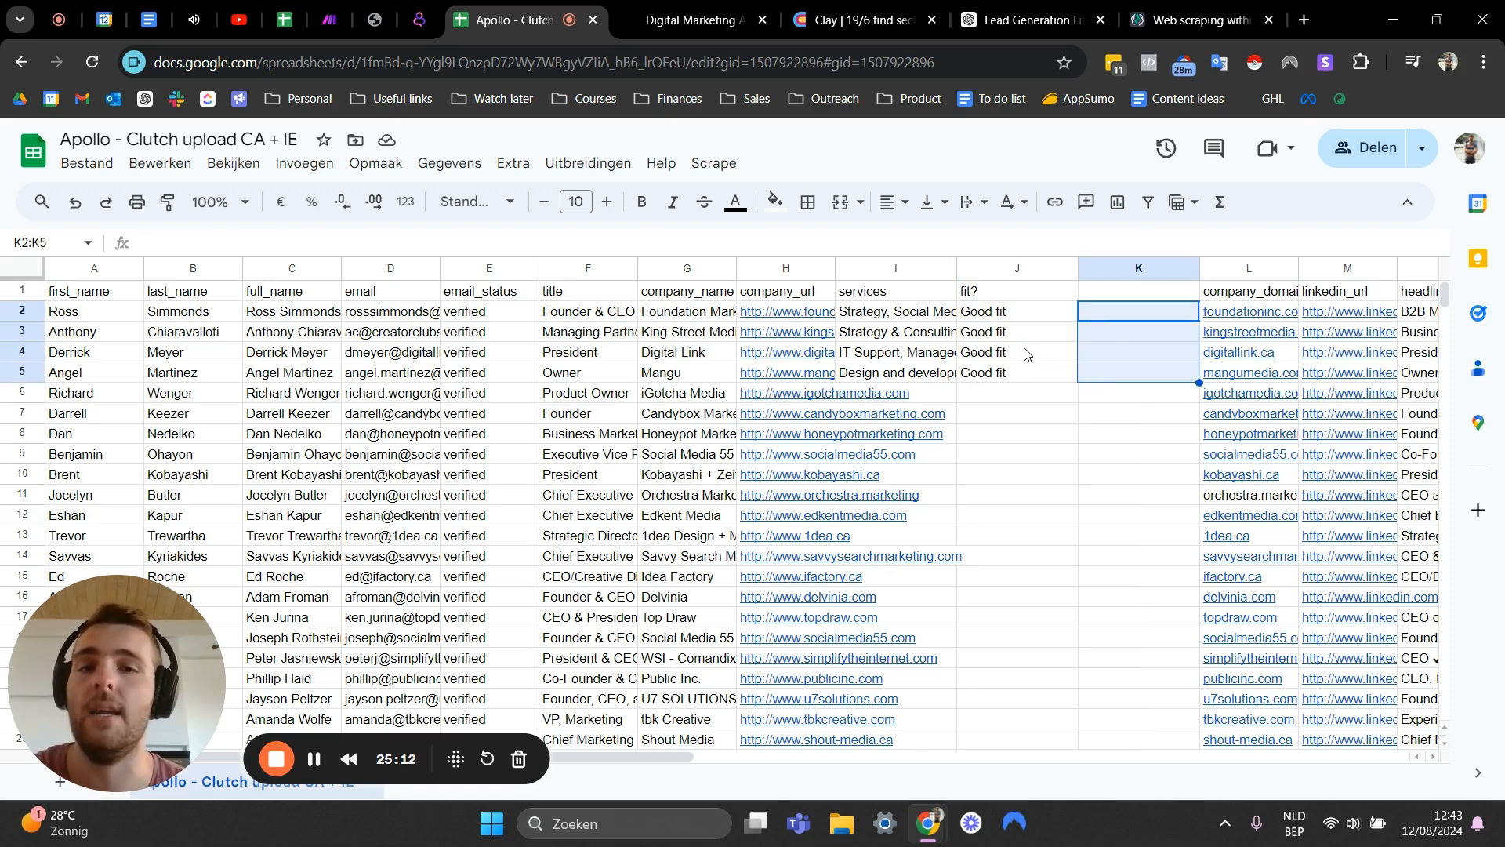
pyautogui.click(1047, 352)
pyautogui.click(1022, 371)
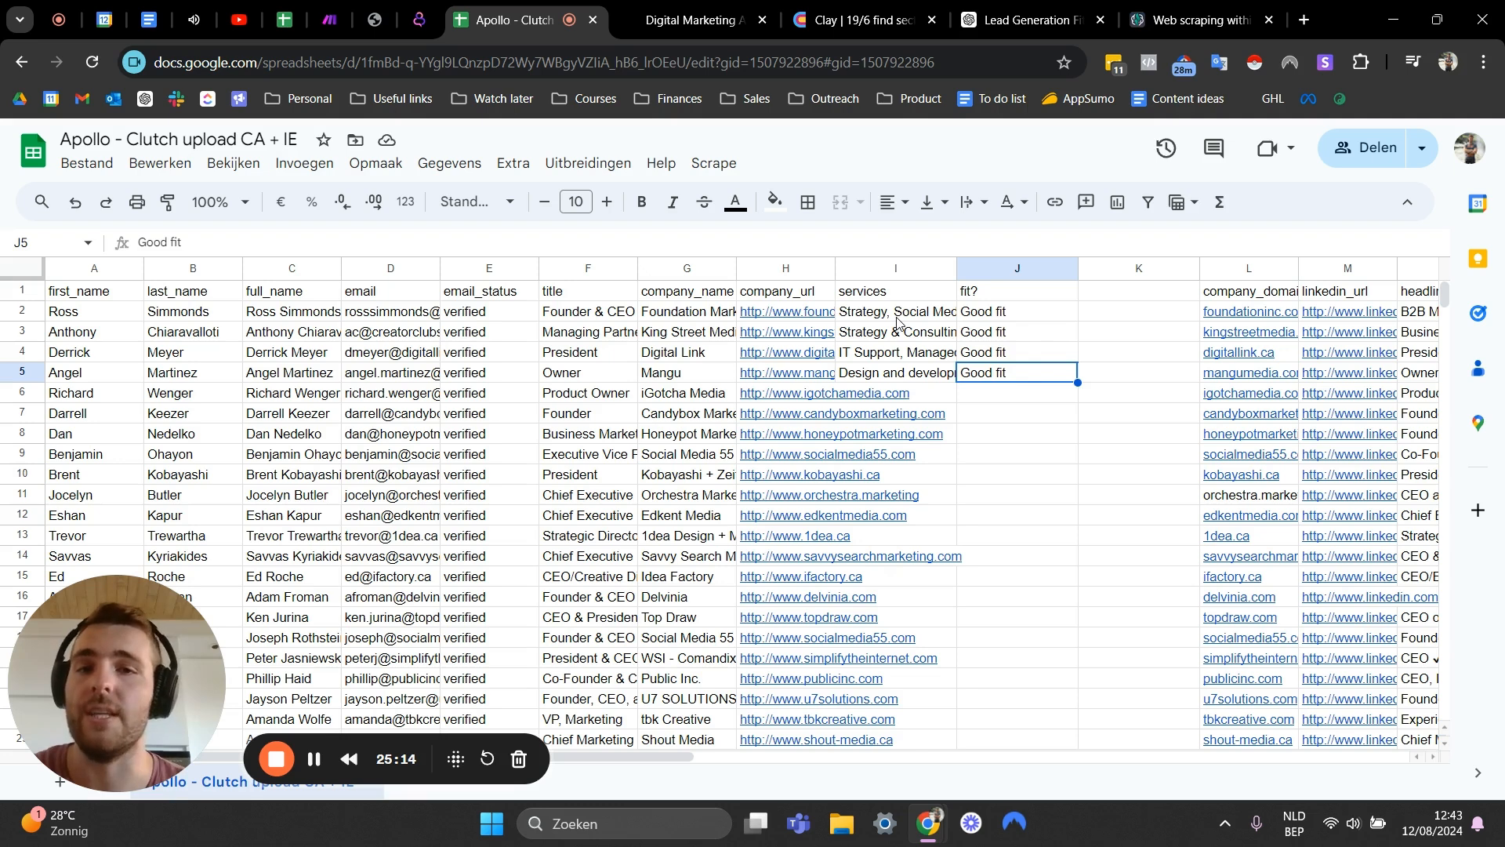
pyautogui.moveTo(1111, 315); pyautogui.dragTo(1110, 372)
pyautogui.click(1122, 310)
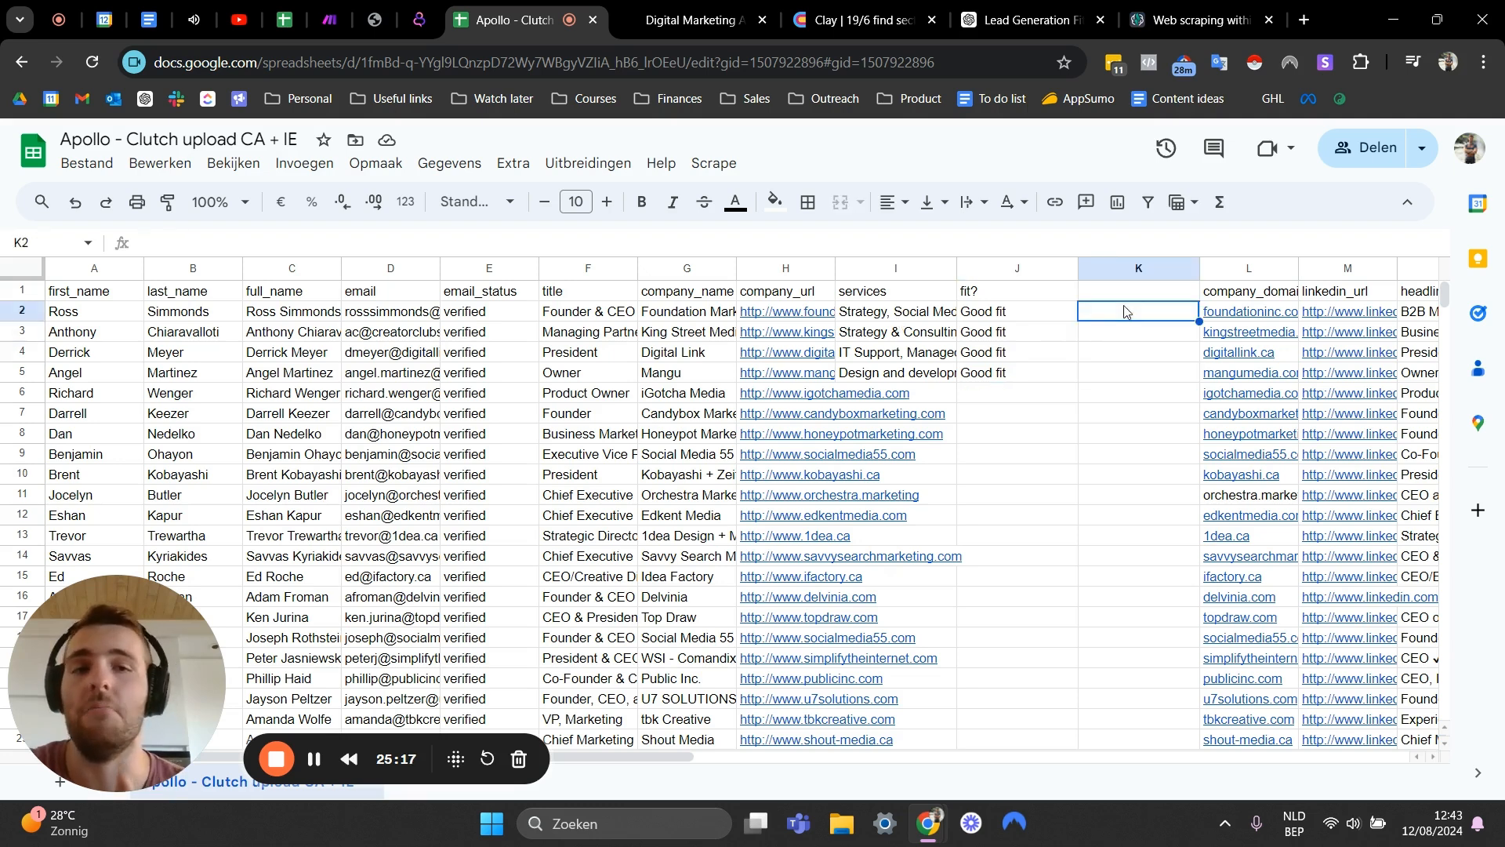
pyautogui.click(1105, 332)
pyautogui.click(902, 316)
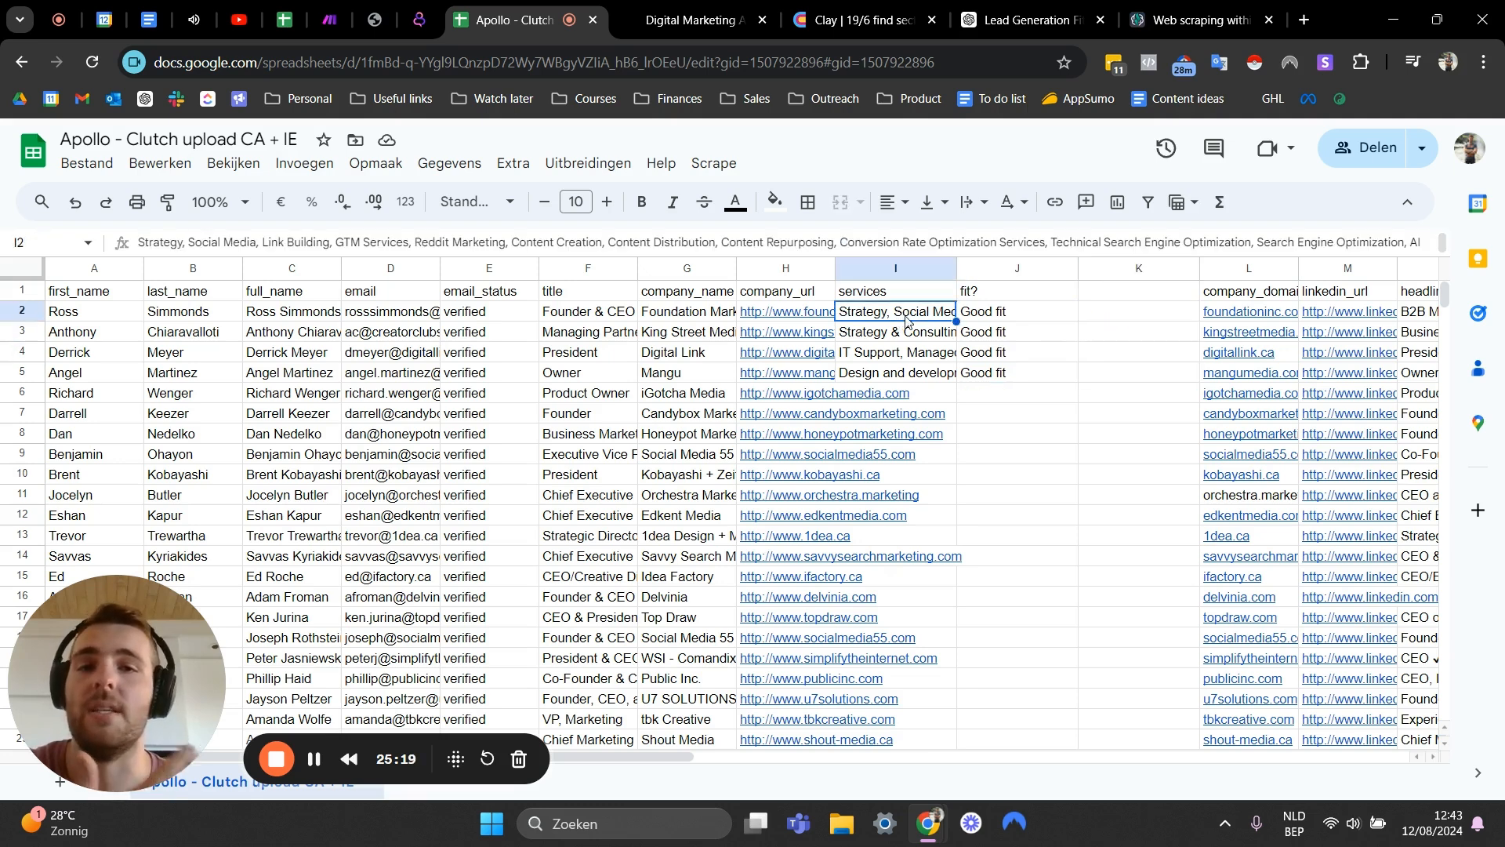
pyautogui.click(1121, 315)
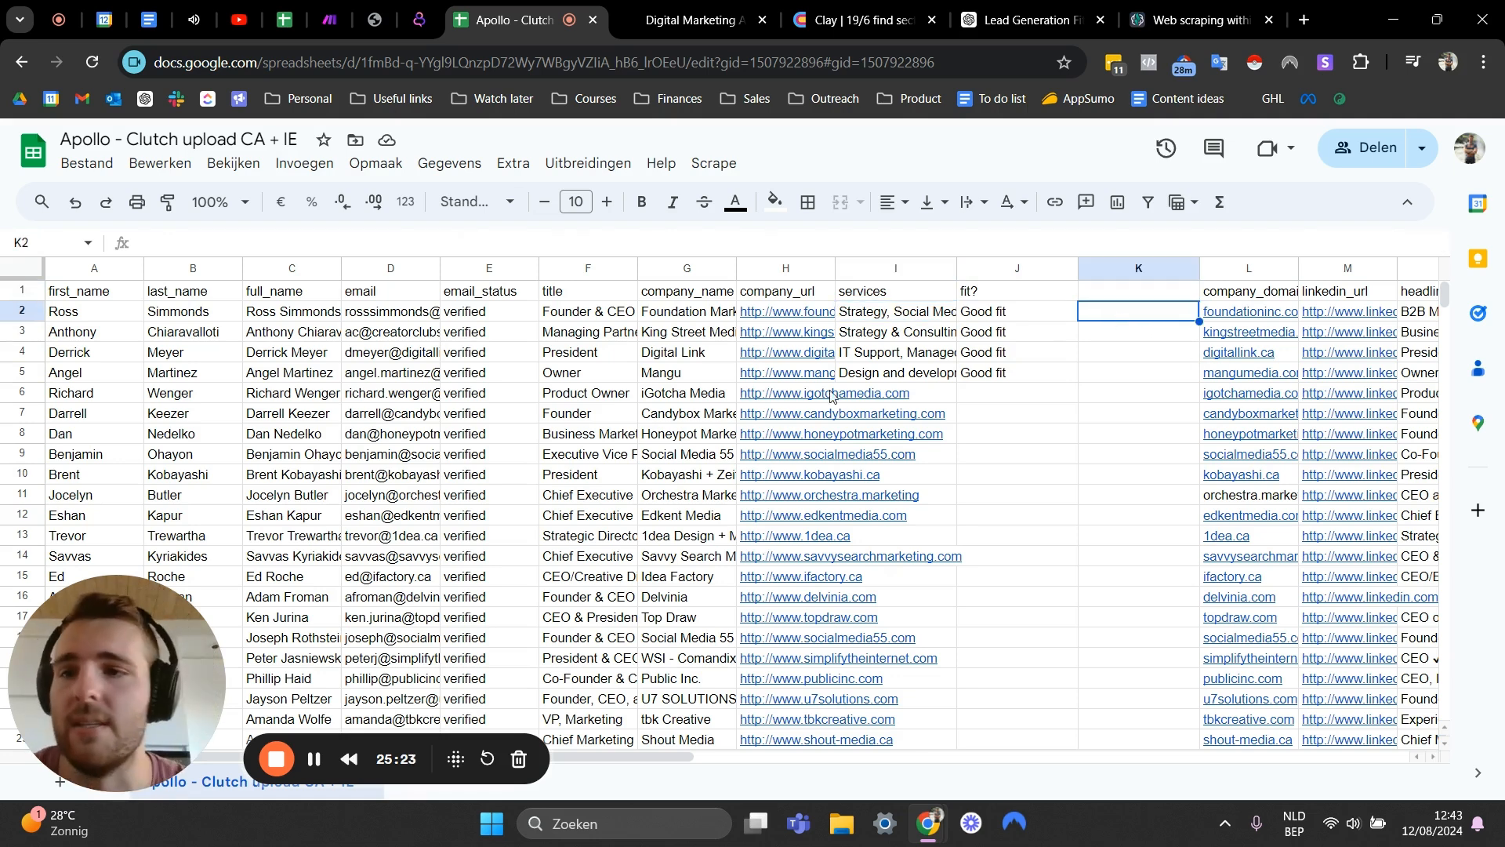
pyautogui.click(945, 329)
pyautogui.click(937, 314)
pyautogui.click(913, 337)
pyautogui.moveTo(915, 312); pyautogui.dragTo(1019, 333)
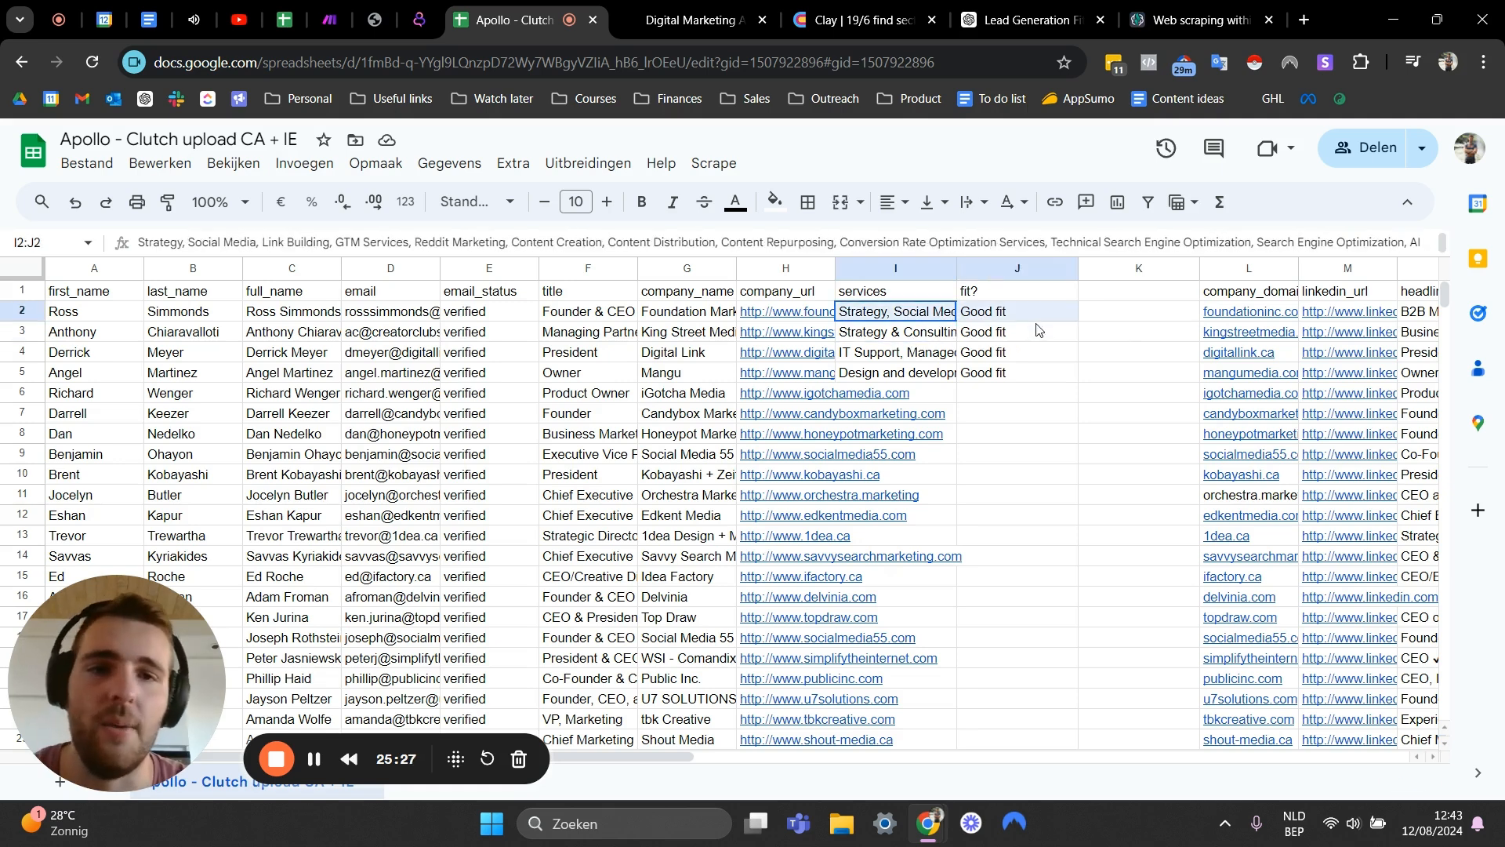
pyautogui.click(1084, 317)
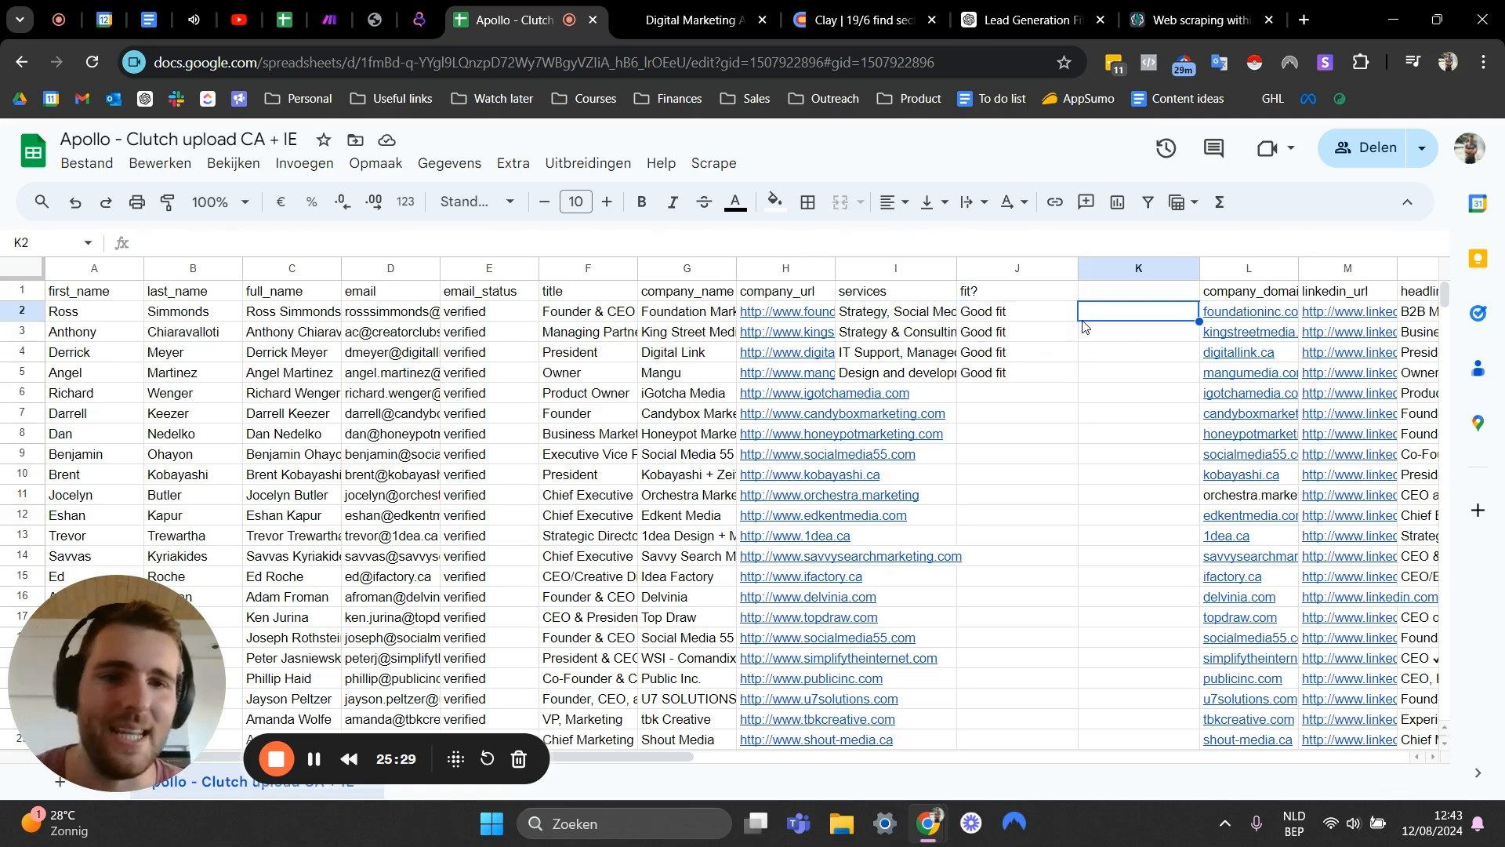
pyautogui.click(1006, 318)
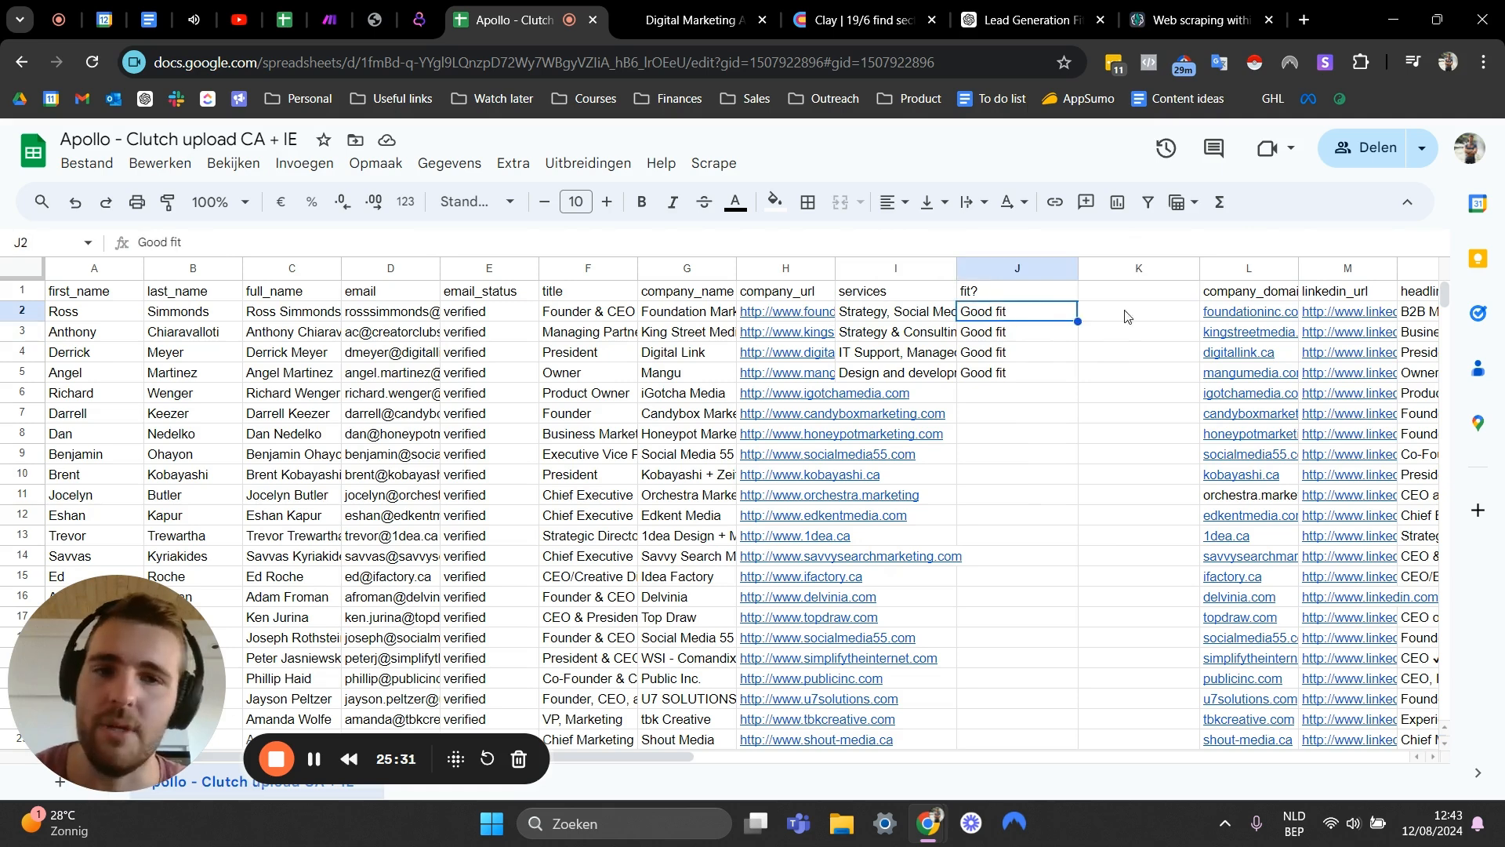
pyautogui.click(909, 314)
pyautogui.moveTo(925, 294); pyautogui.dragTo(913, 372)
pyautogui.click(1038, 312)
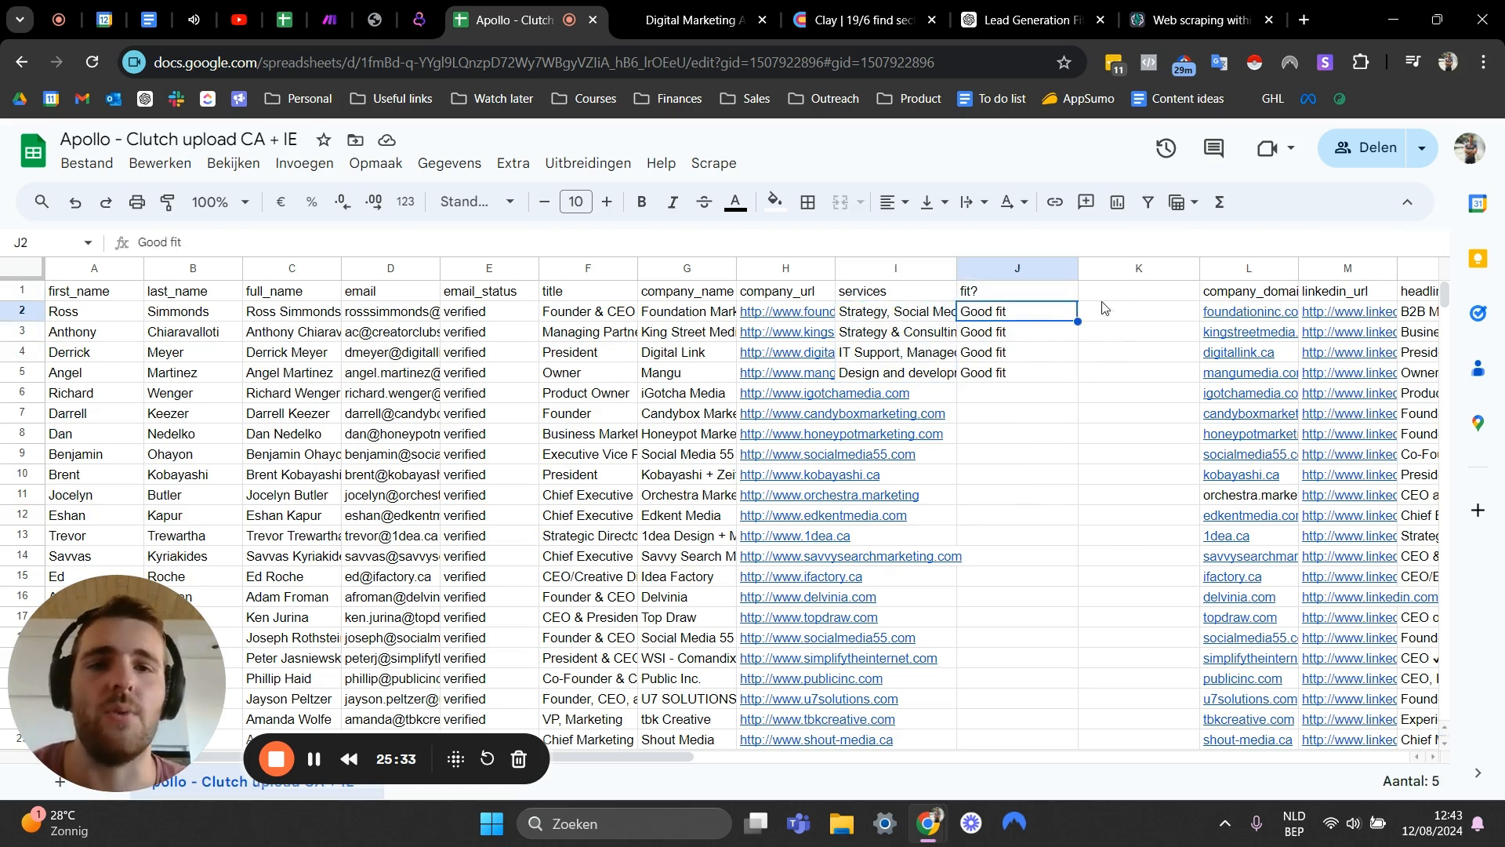
pyautogui.click(1122, 297)
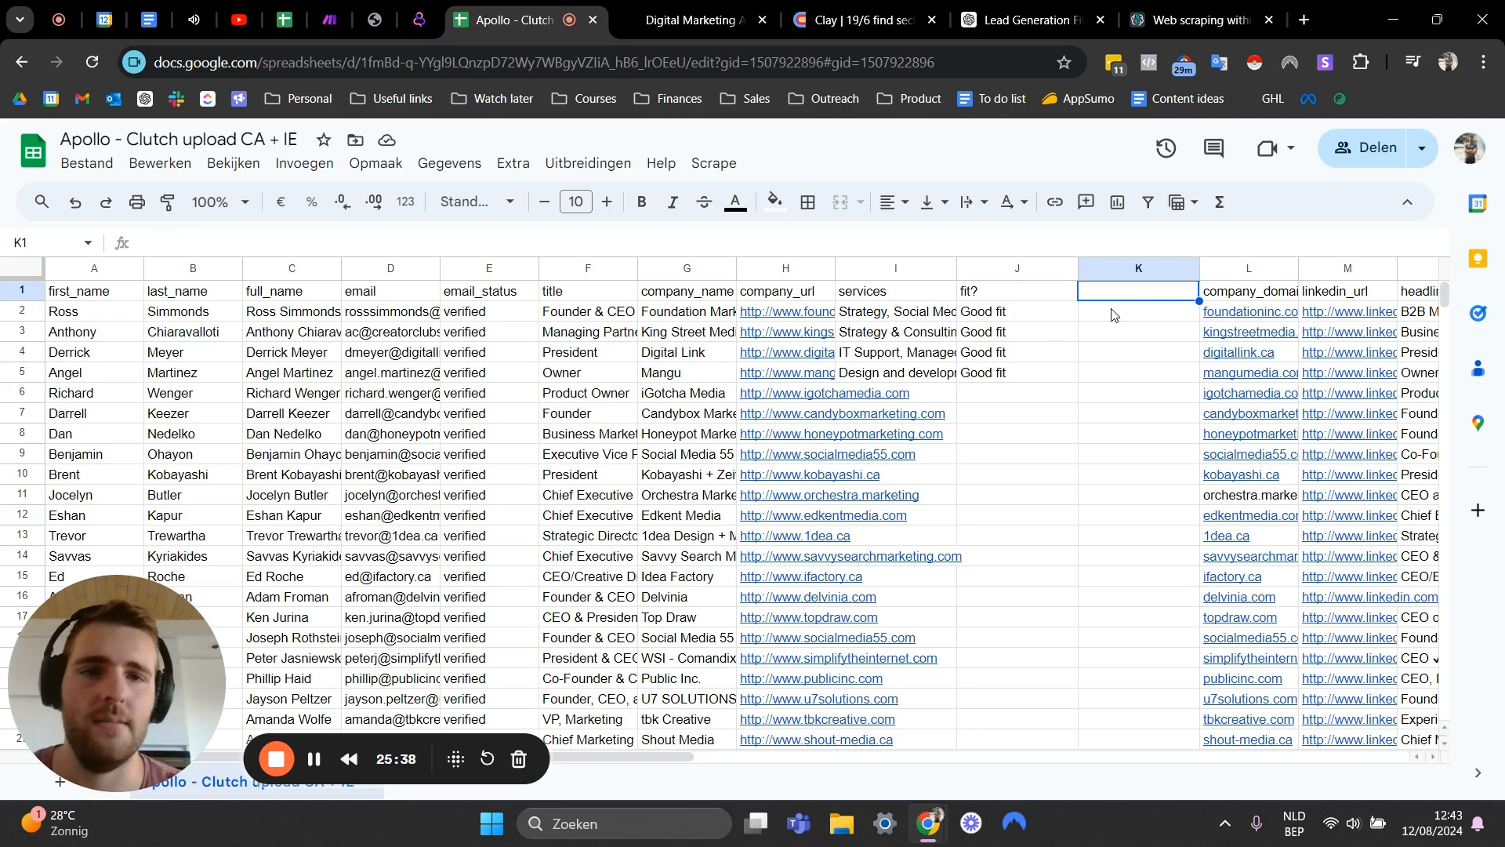
pyautogui.click(917, 339)
pyautogui.click(943, 319)
pyautogui.click(953, 369)
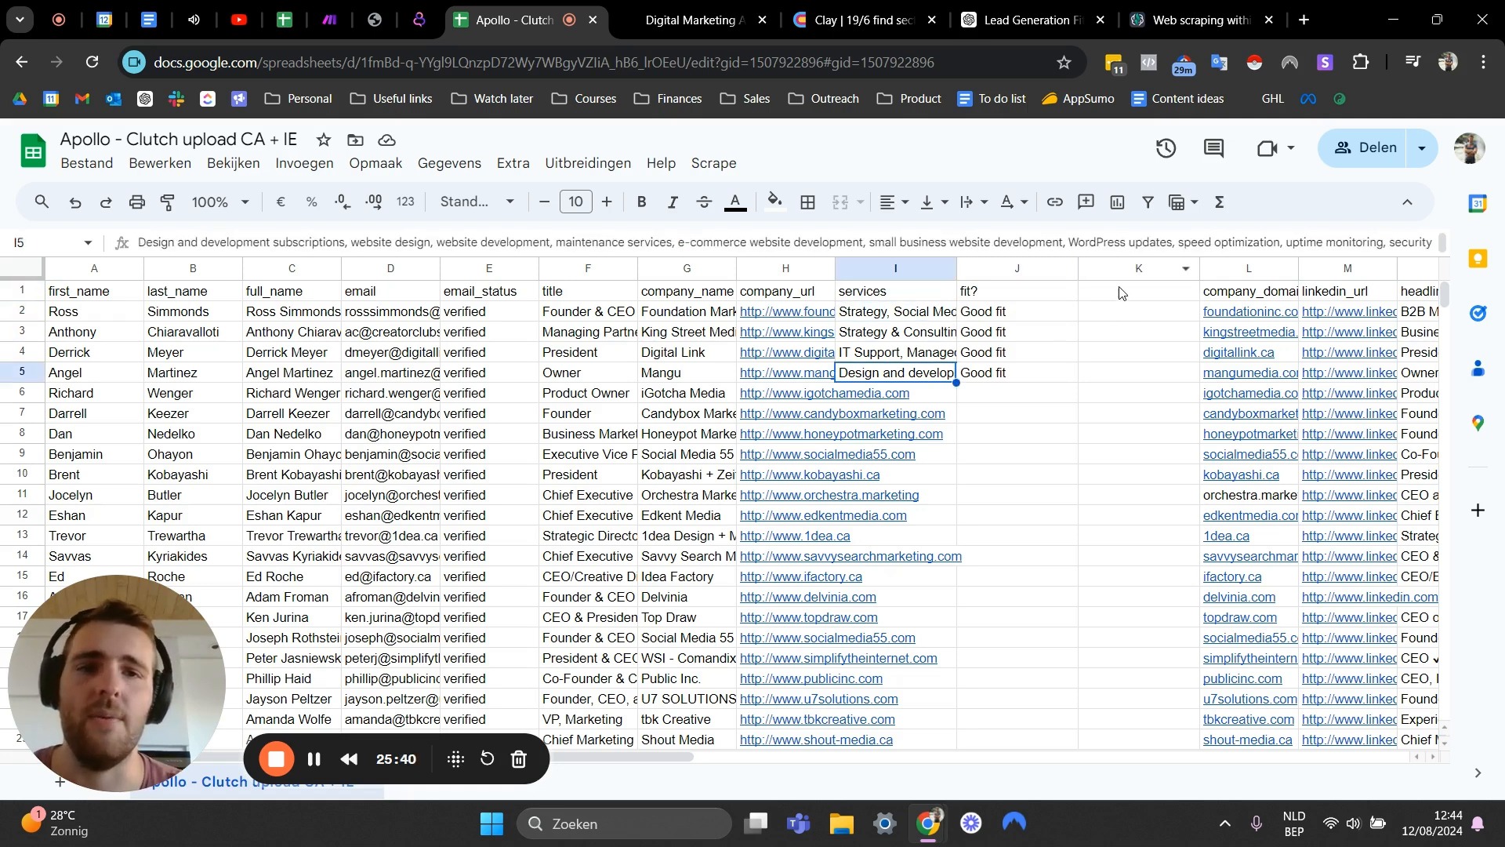
# - Name the new empty column's header best service
pyautogui.click(1114, 295)
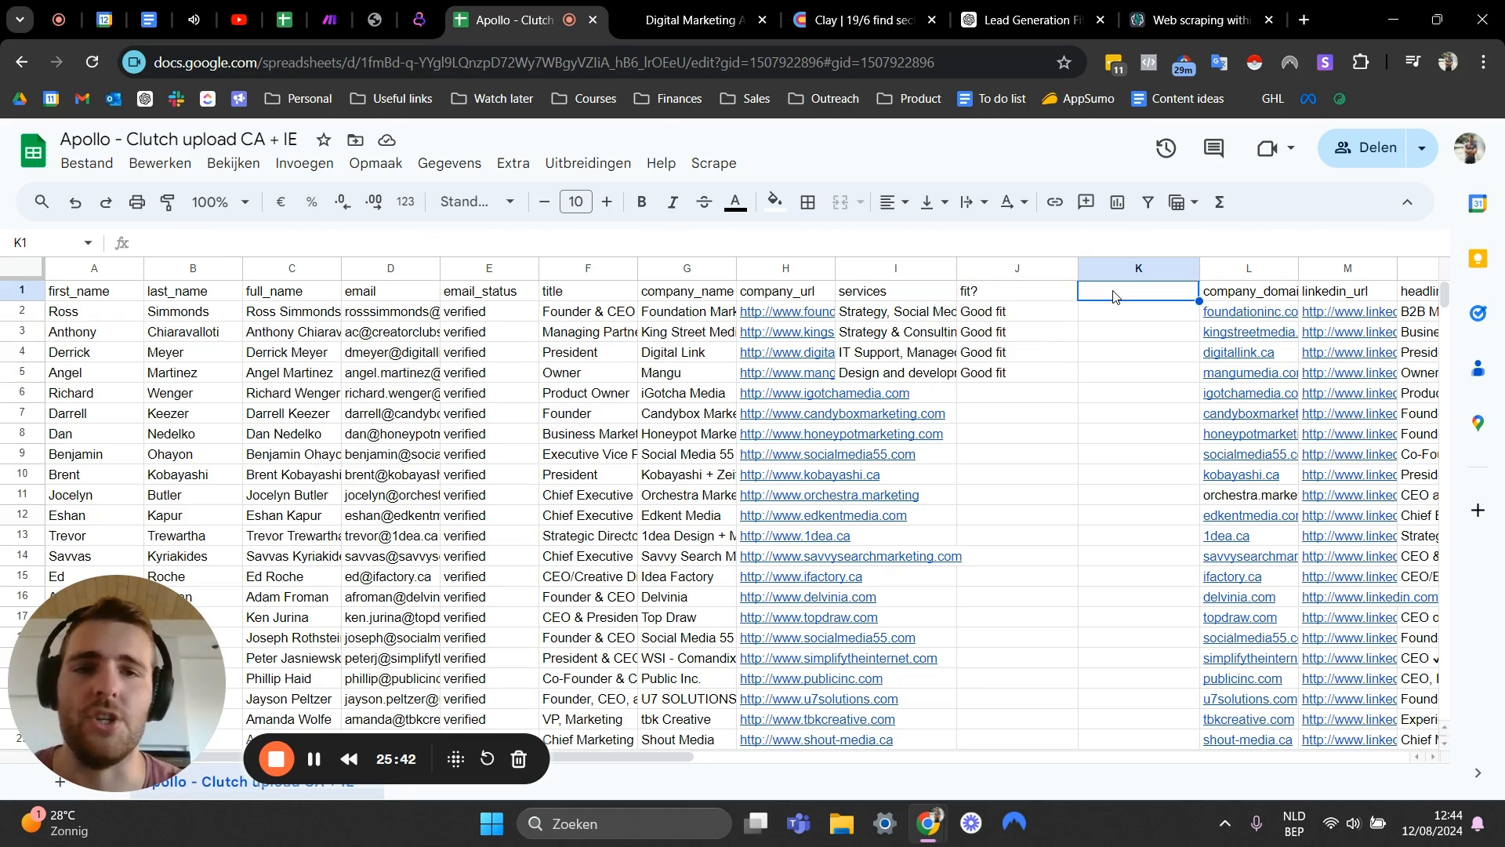
pyautogui.write('service')
pyautogui.press('BackSpace')
pyautogui.press('BackSpace')
pyautogui.press('BackSpace')
pyautogui.press('BackSpace')
pyautogui.press('BackSpace')
pyautogui.press('BackSpace')
pyautogui.press('BackSpace')
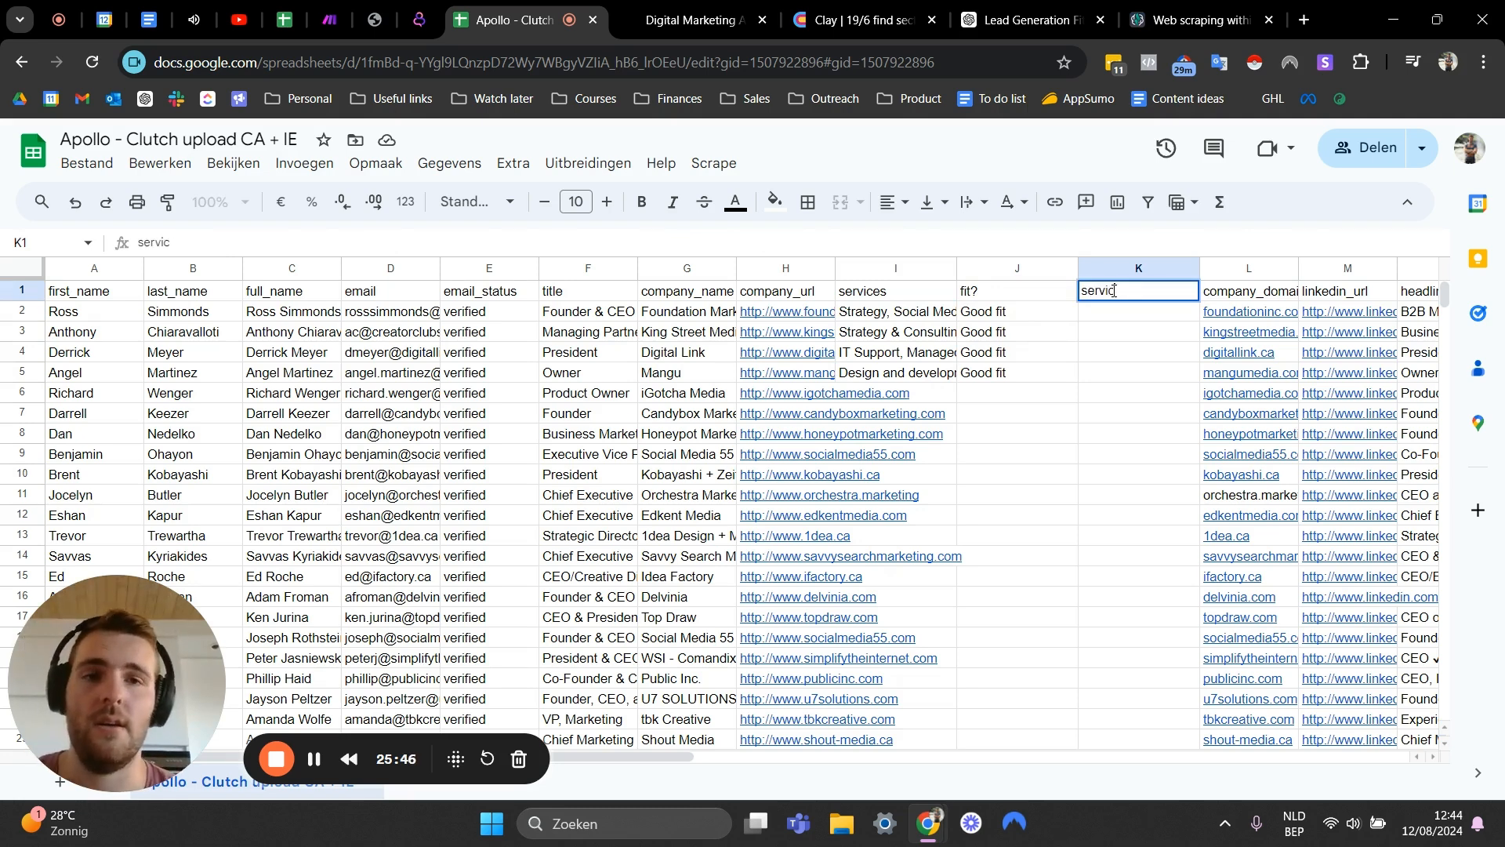
pyautogui.write('most lu')
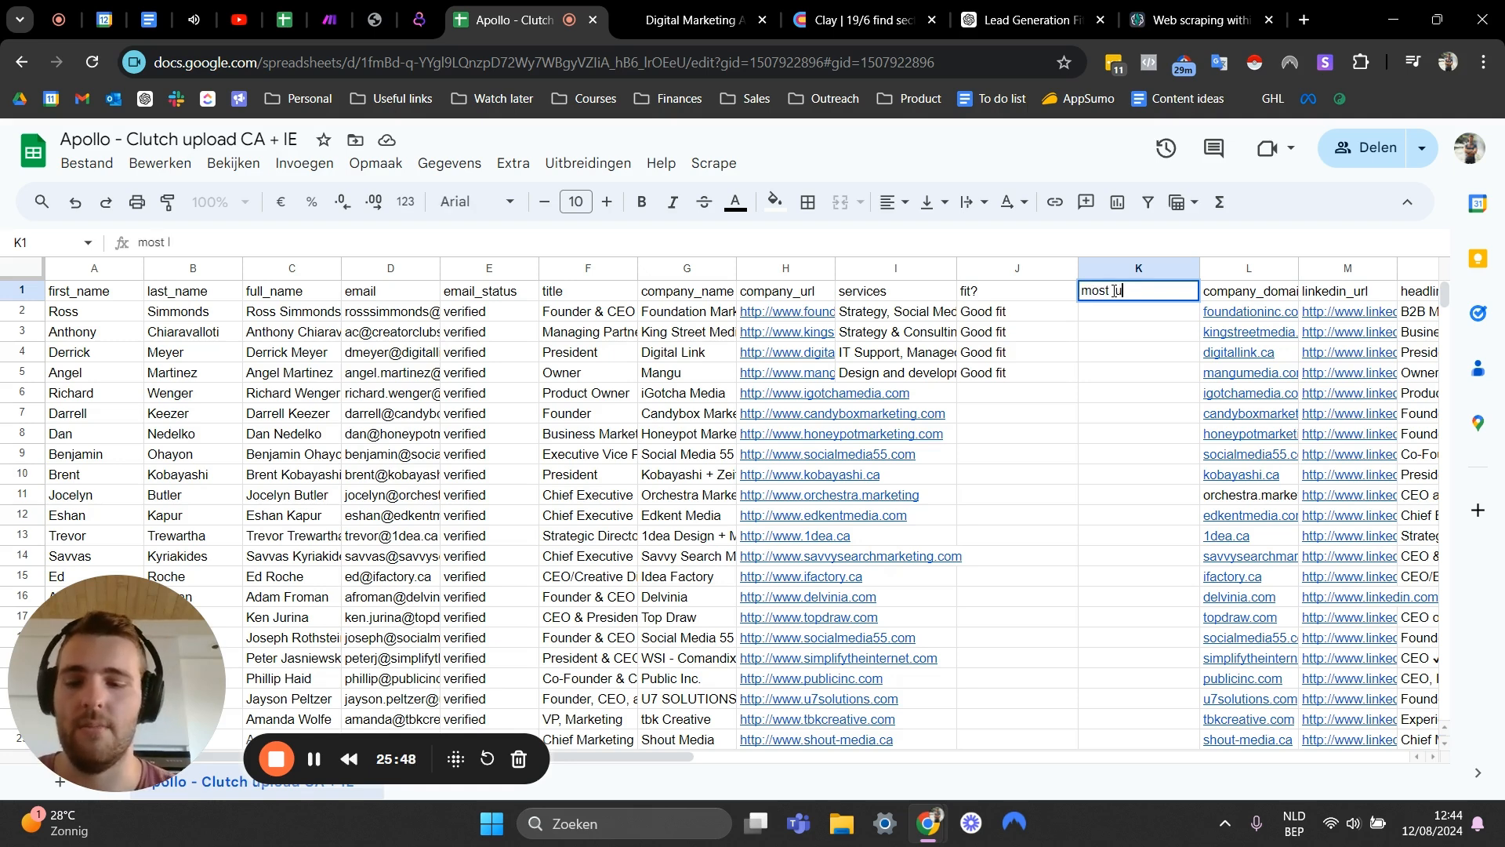
pyautogui.press('BackSpace')
pyautogui.press('BackSpace')
pyautogui.write('best service')
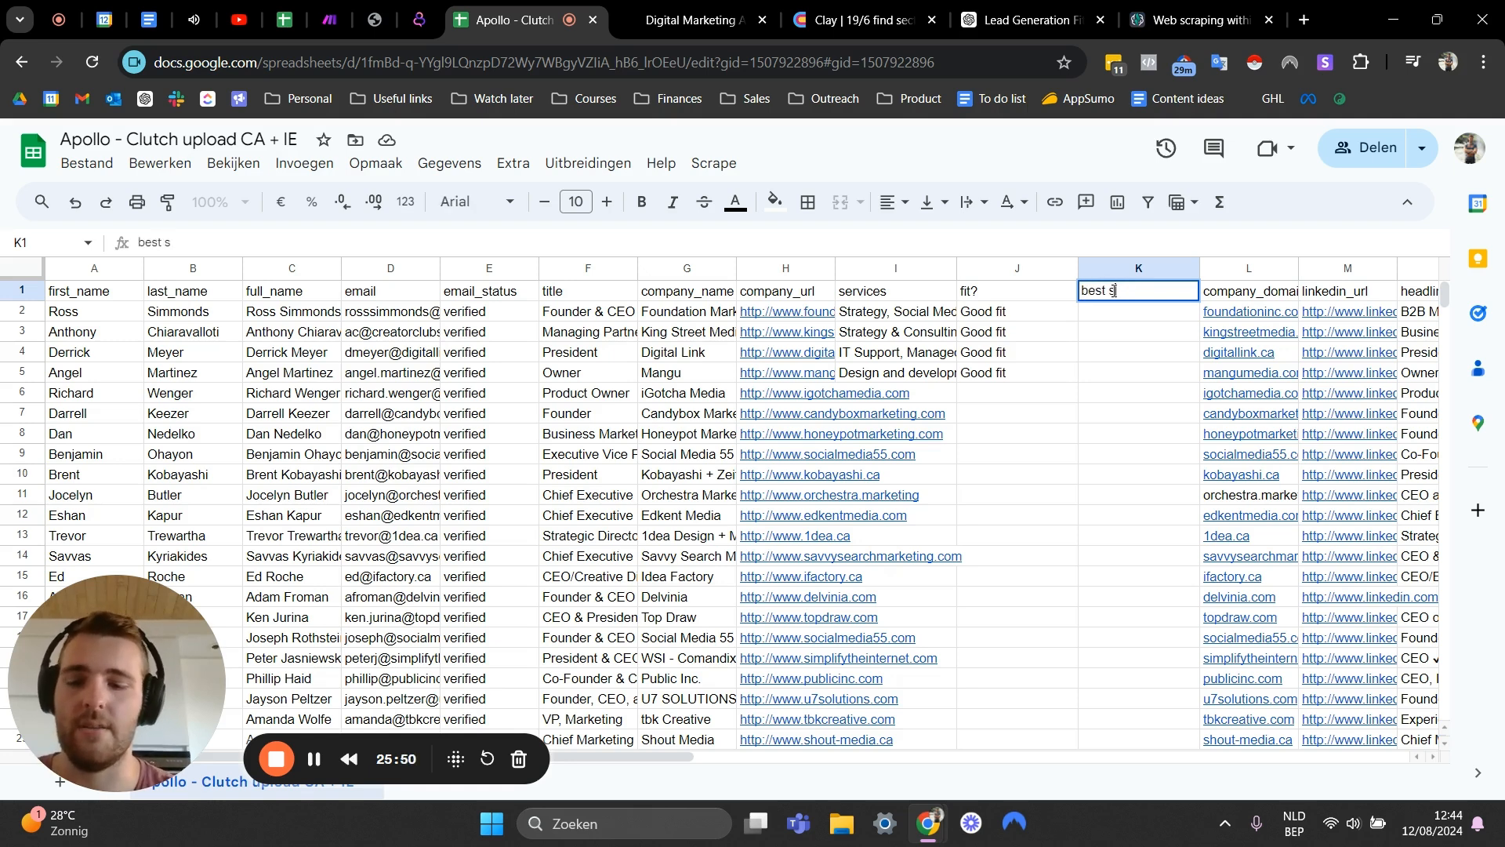
pyautogui.press('Return')
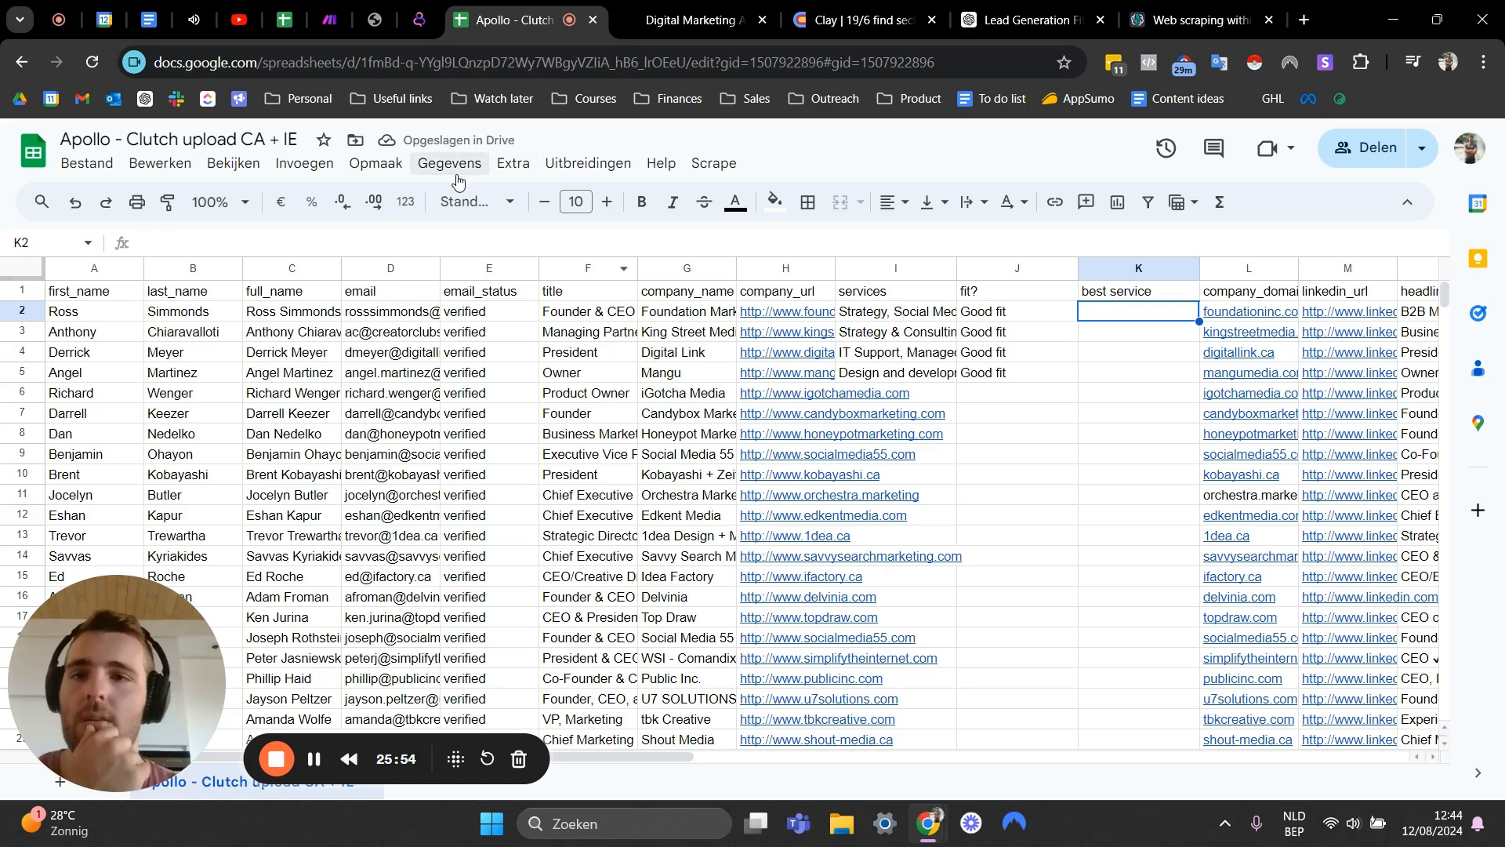
# - Open the GPT for Sheets and Docs extension and start a Custom prompt from its bulk tools
pyautogui.click(587, 167)
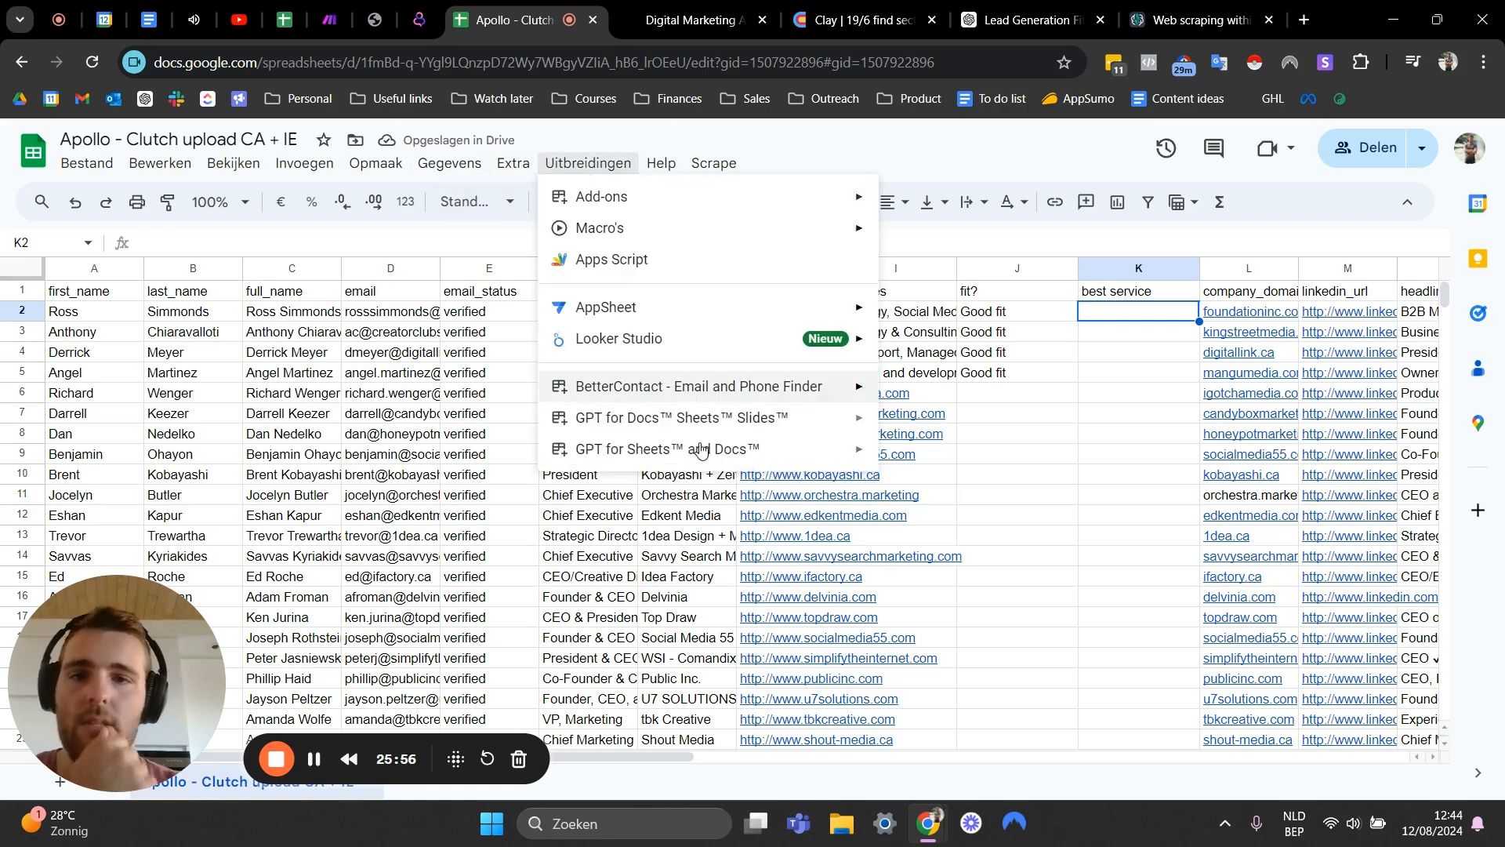
pyautogui.moveTo(650, 394)
pyautogui.moveTo(627, 451)
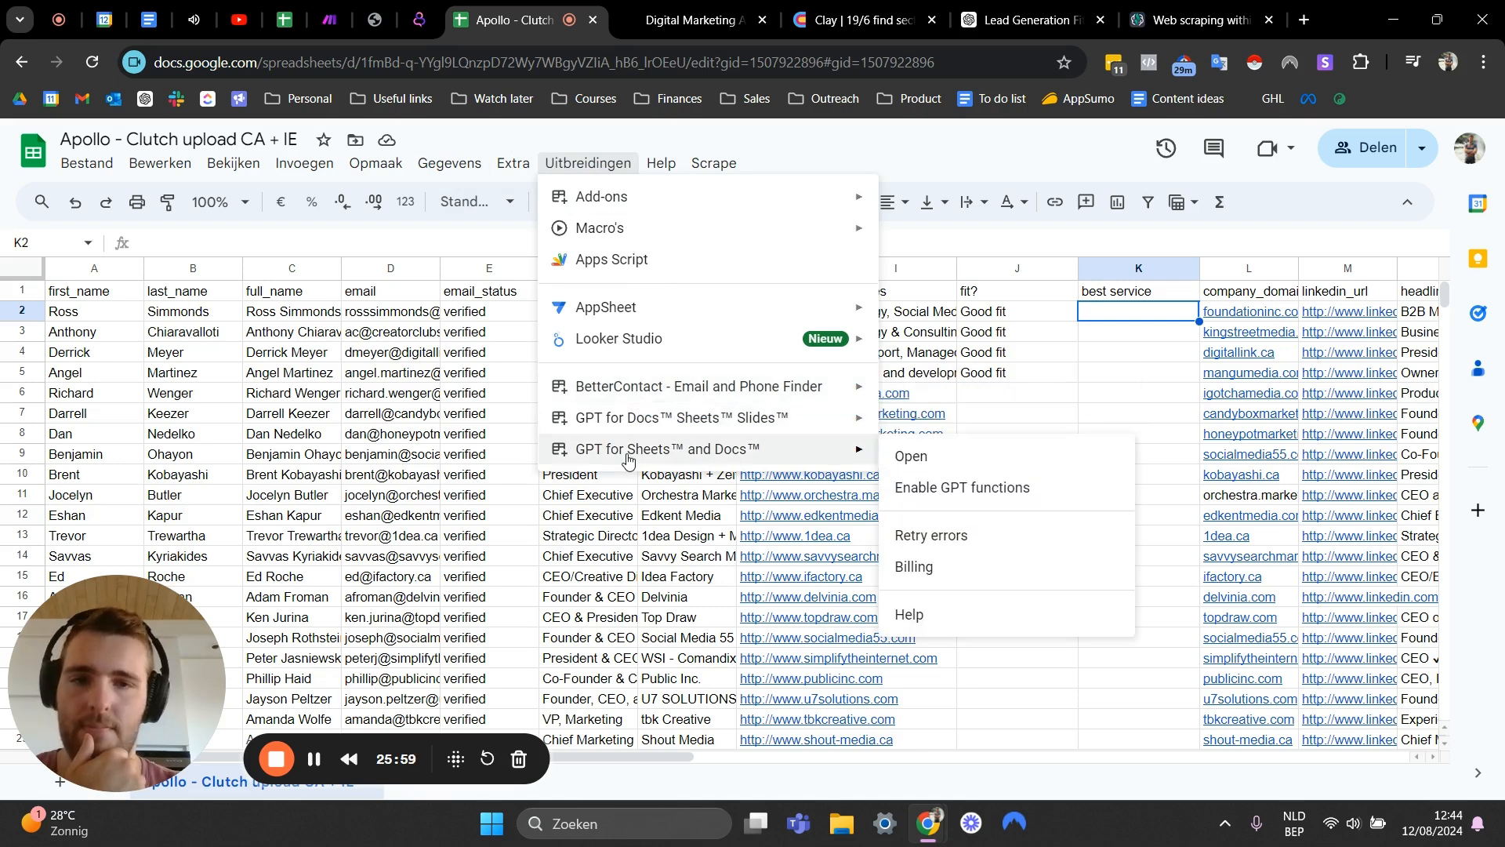
pyautogui.click(909, 455)
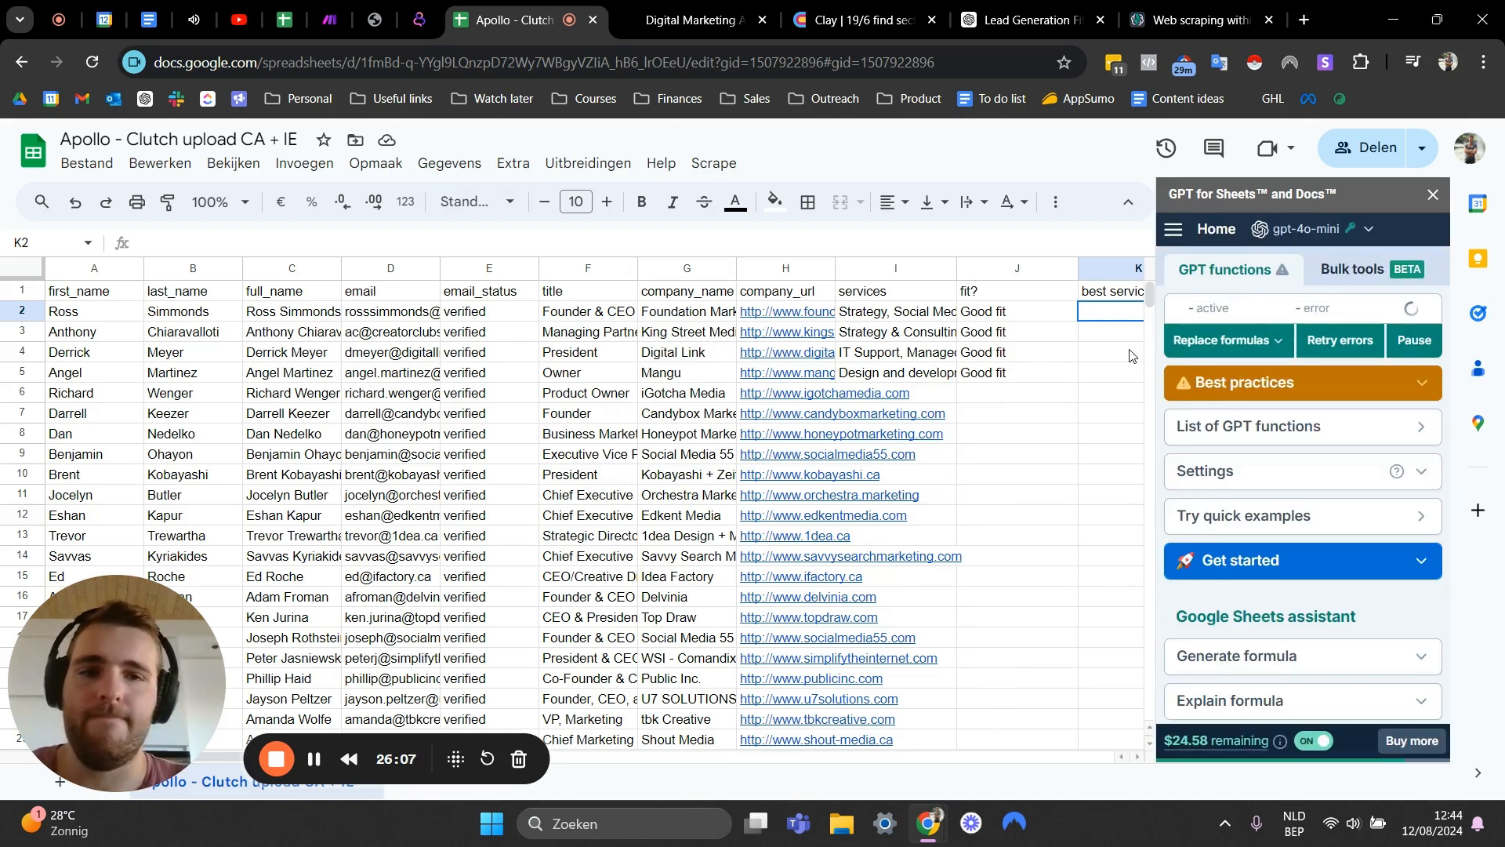
pyautogui.click(1351, 269)
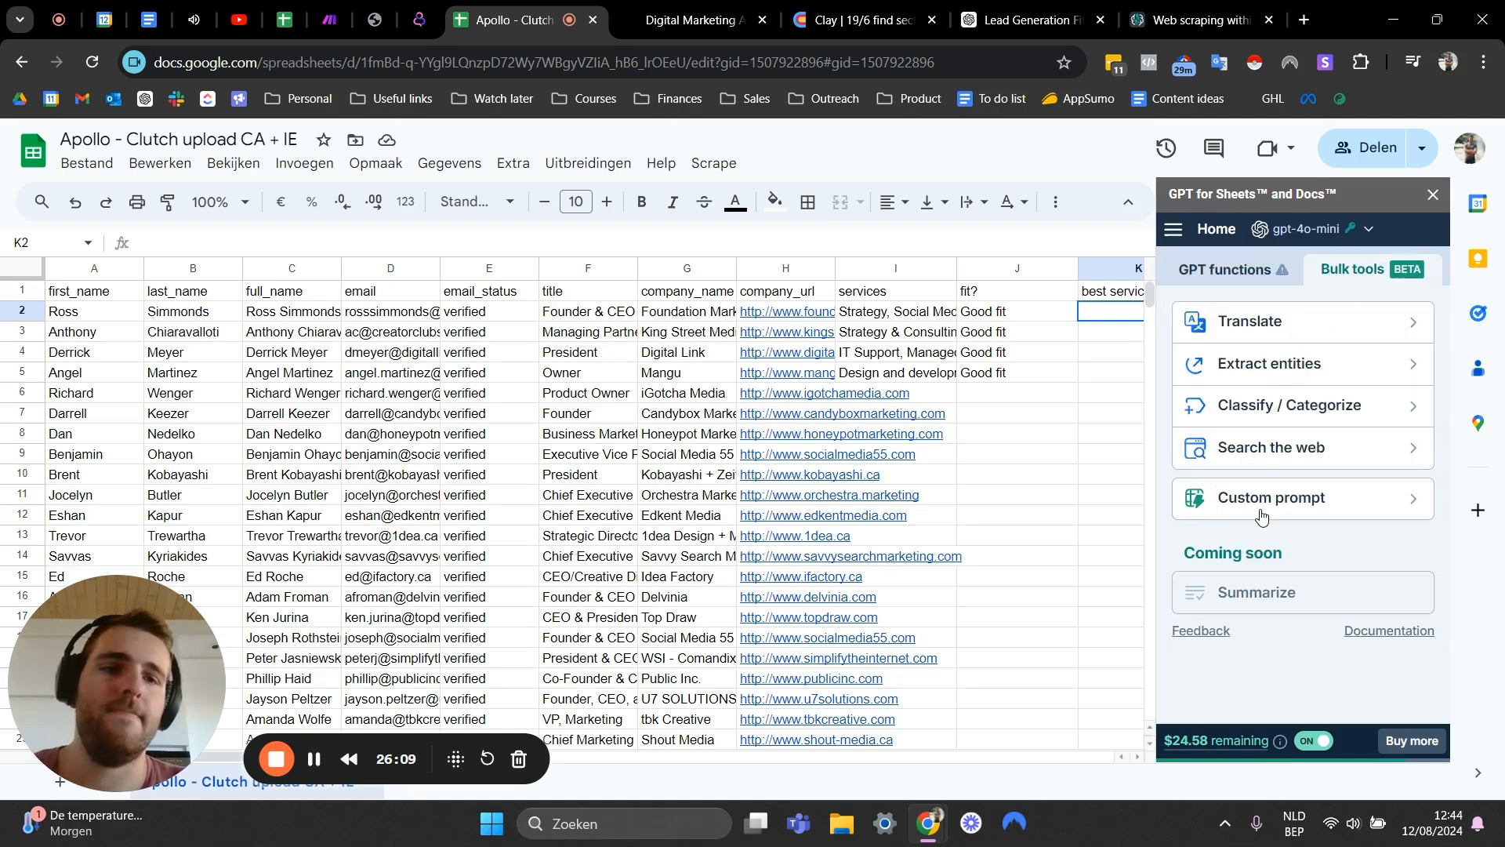
pyautogui.click(1262, 494)
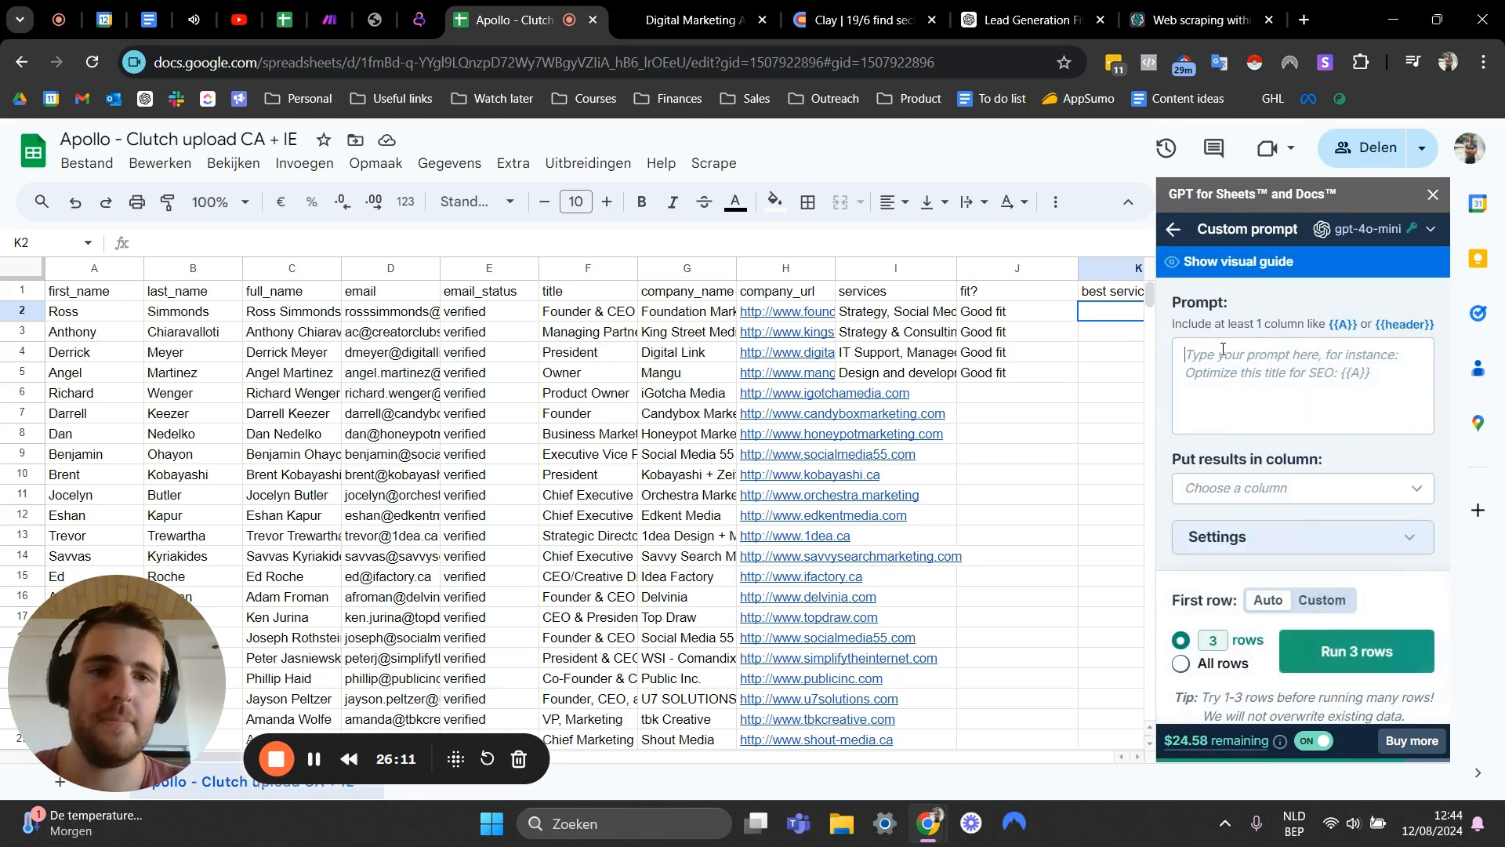
# - Begin the prompt with "I'm going to give you services from a marketing company"
pyautogui.write('I')
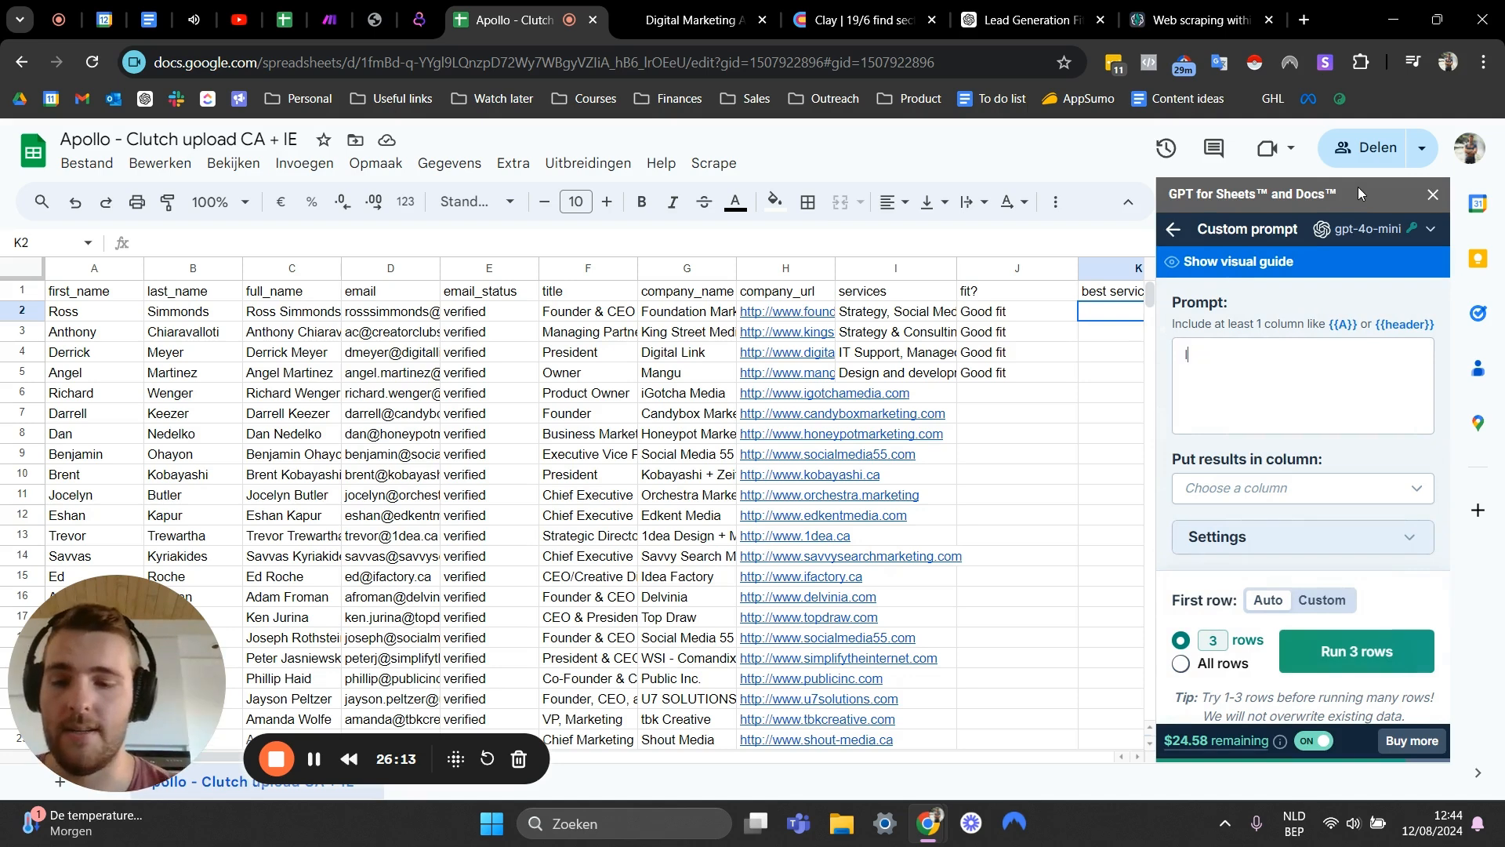
pyautogui.write("'m going to gi")
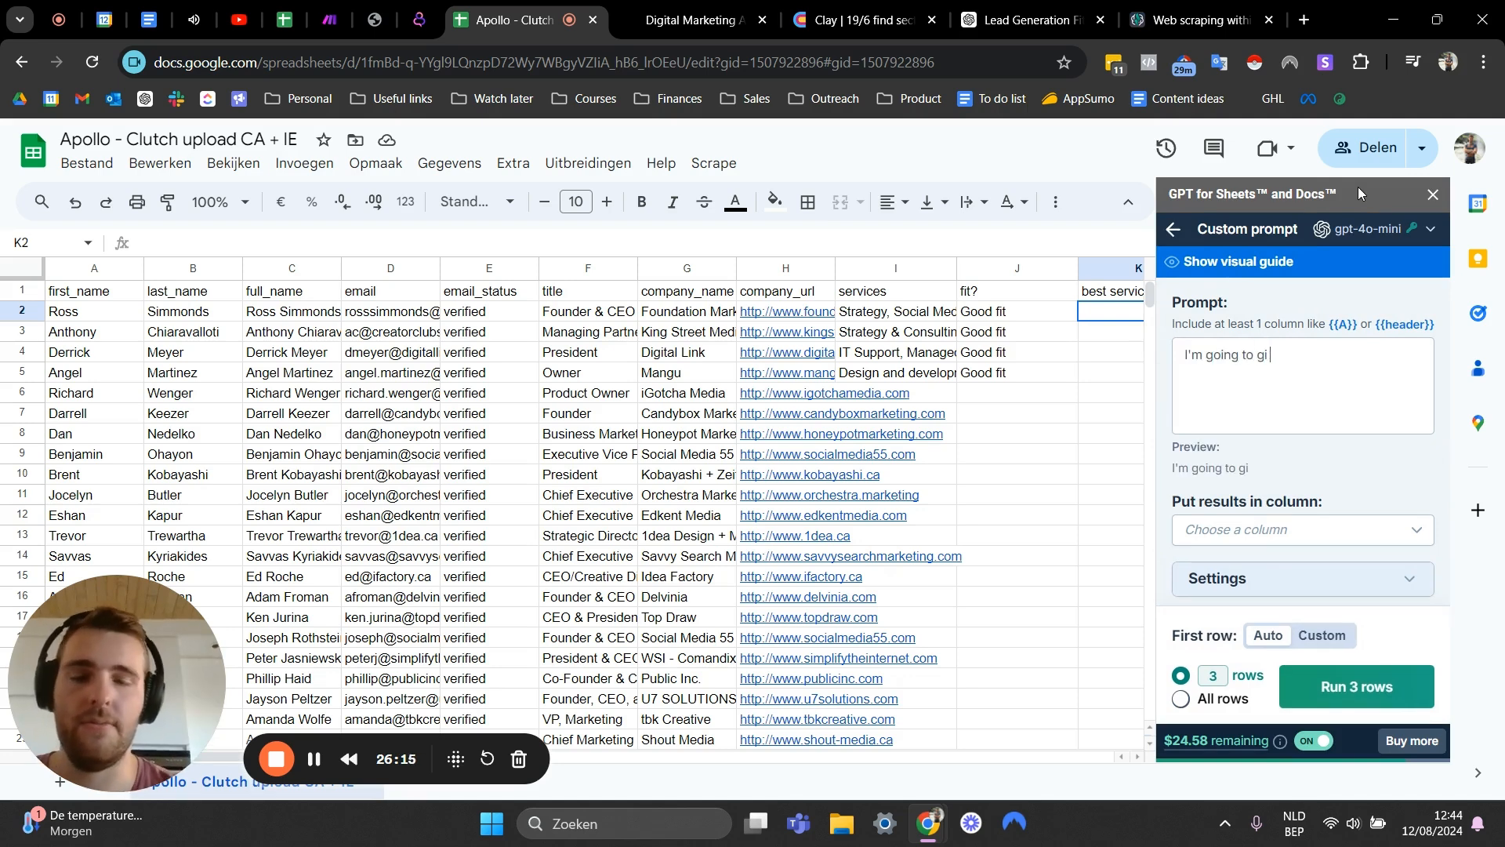
pyautogui.write('ve you se')
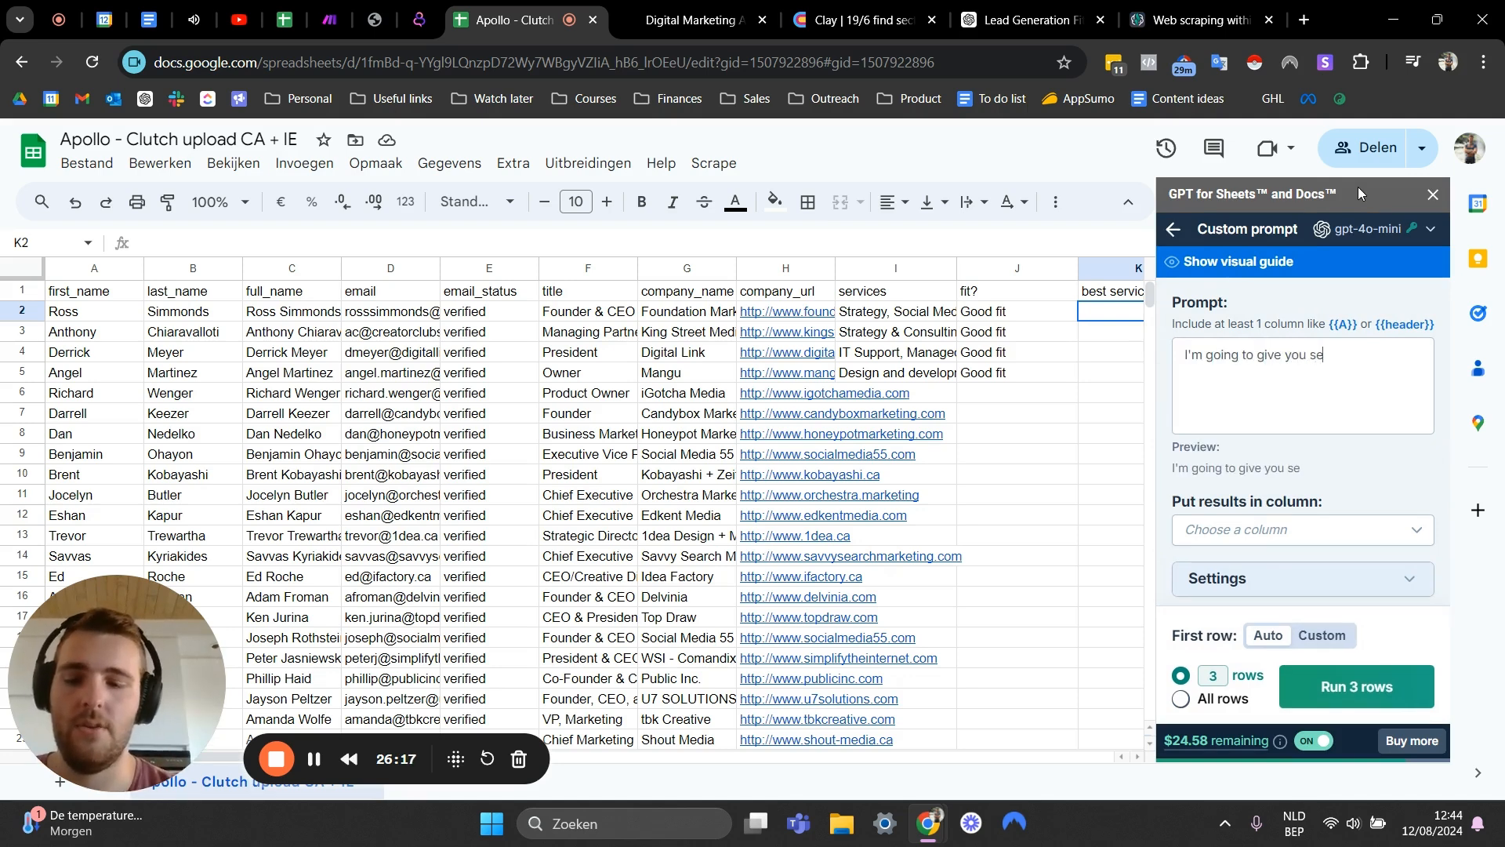
pyautogui.write('rvices from a mae')
pyautogui.write('ke')
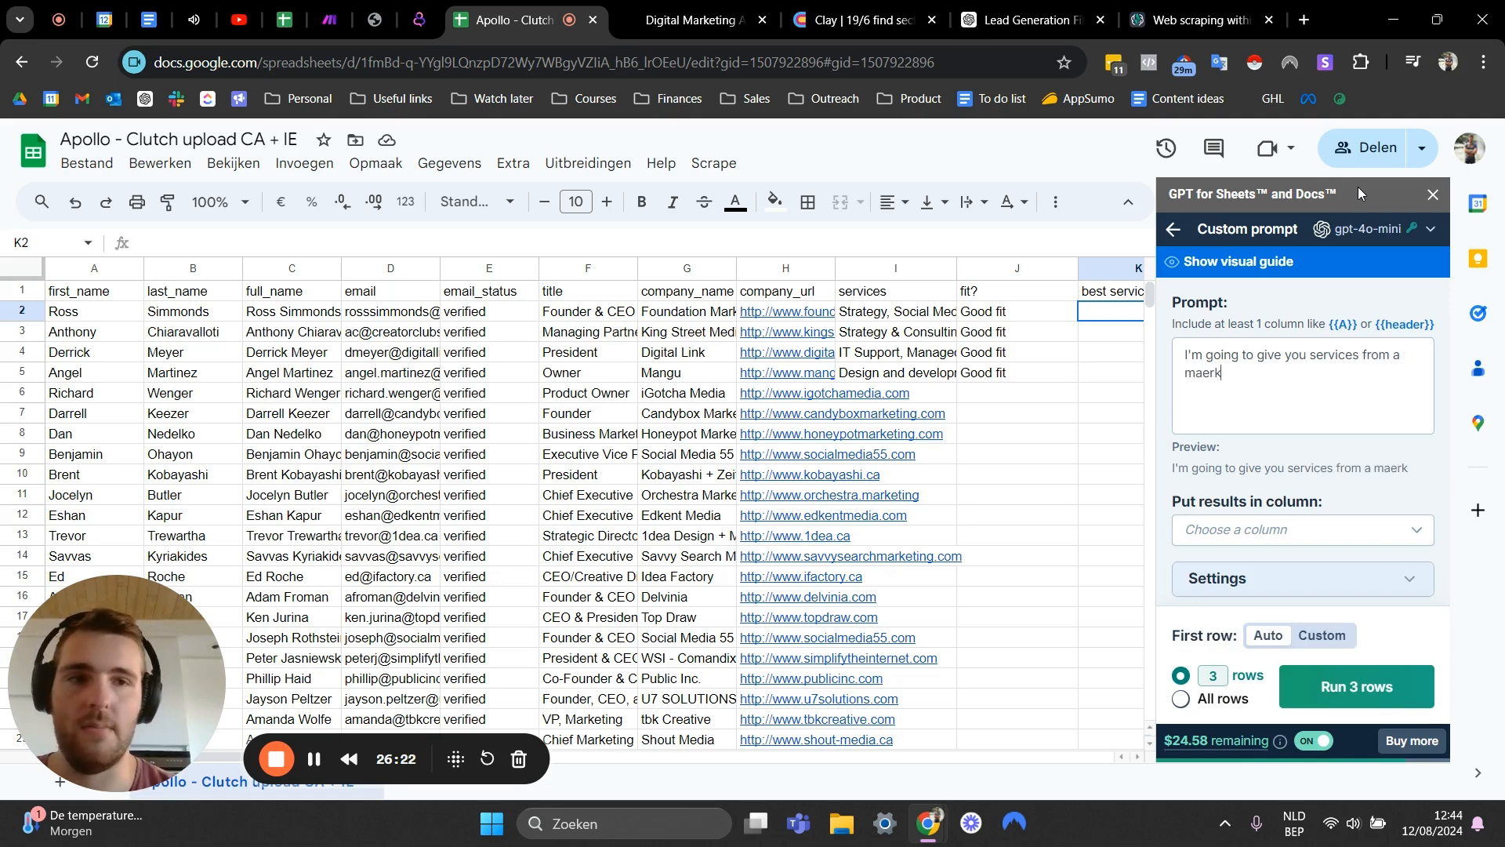
pyautogui.press('BackSpace')
pyautogui.press('BackSpace')
pyautogui.press('BackSpace')
pyautogui.write('rketing company')
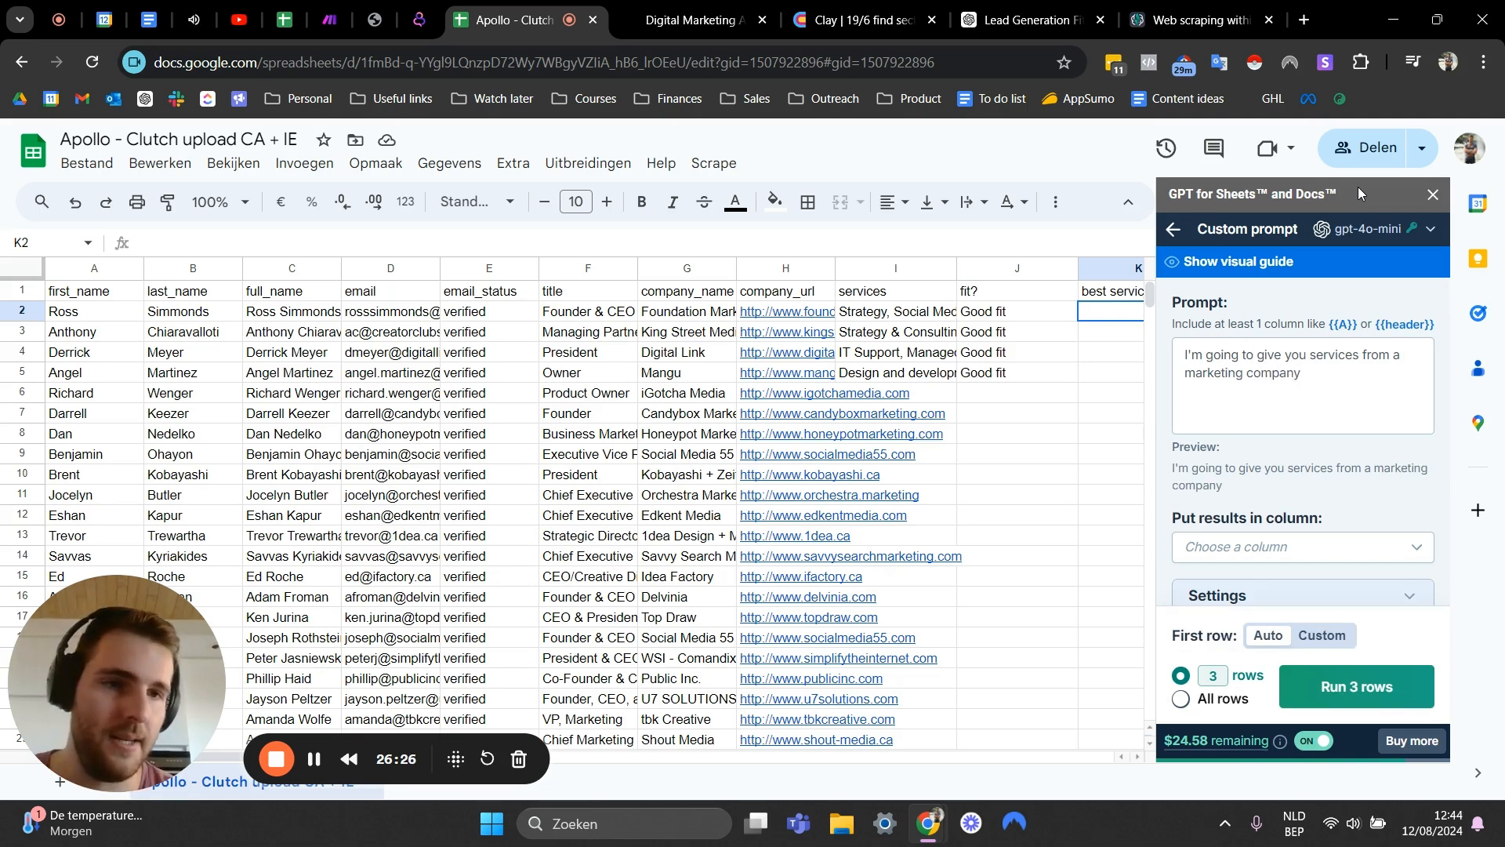
pyautogui.write('. I wnat you to ')
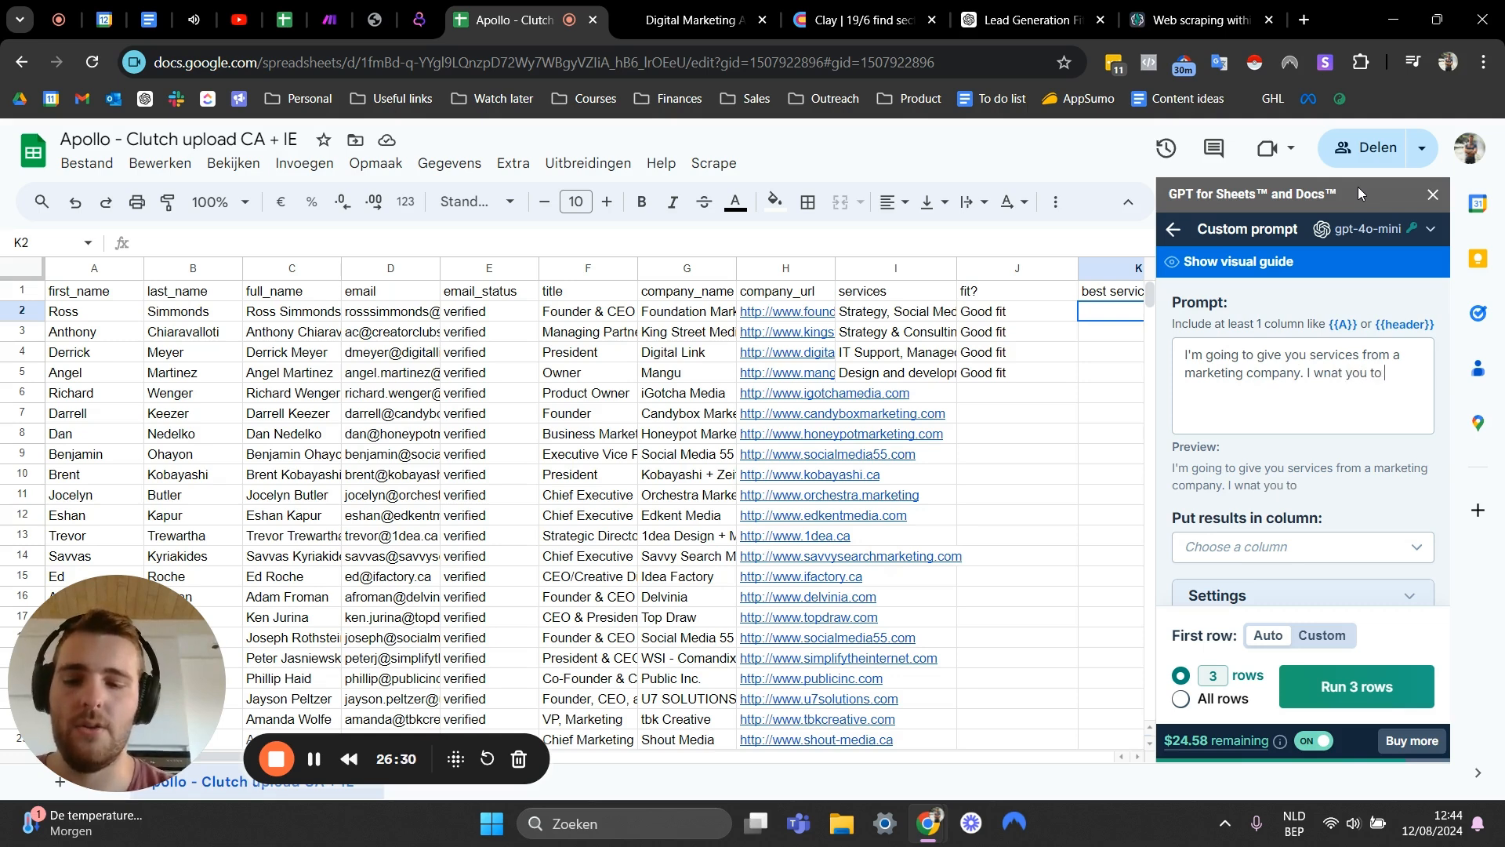
pyautogui.write('determin')
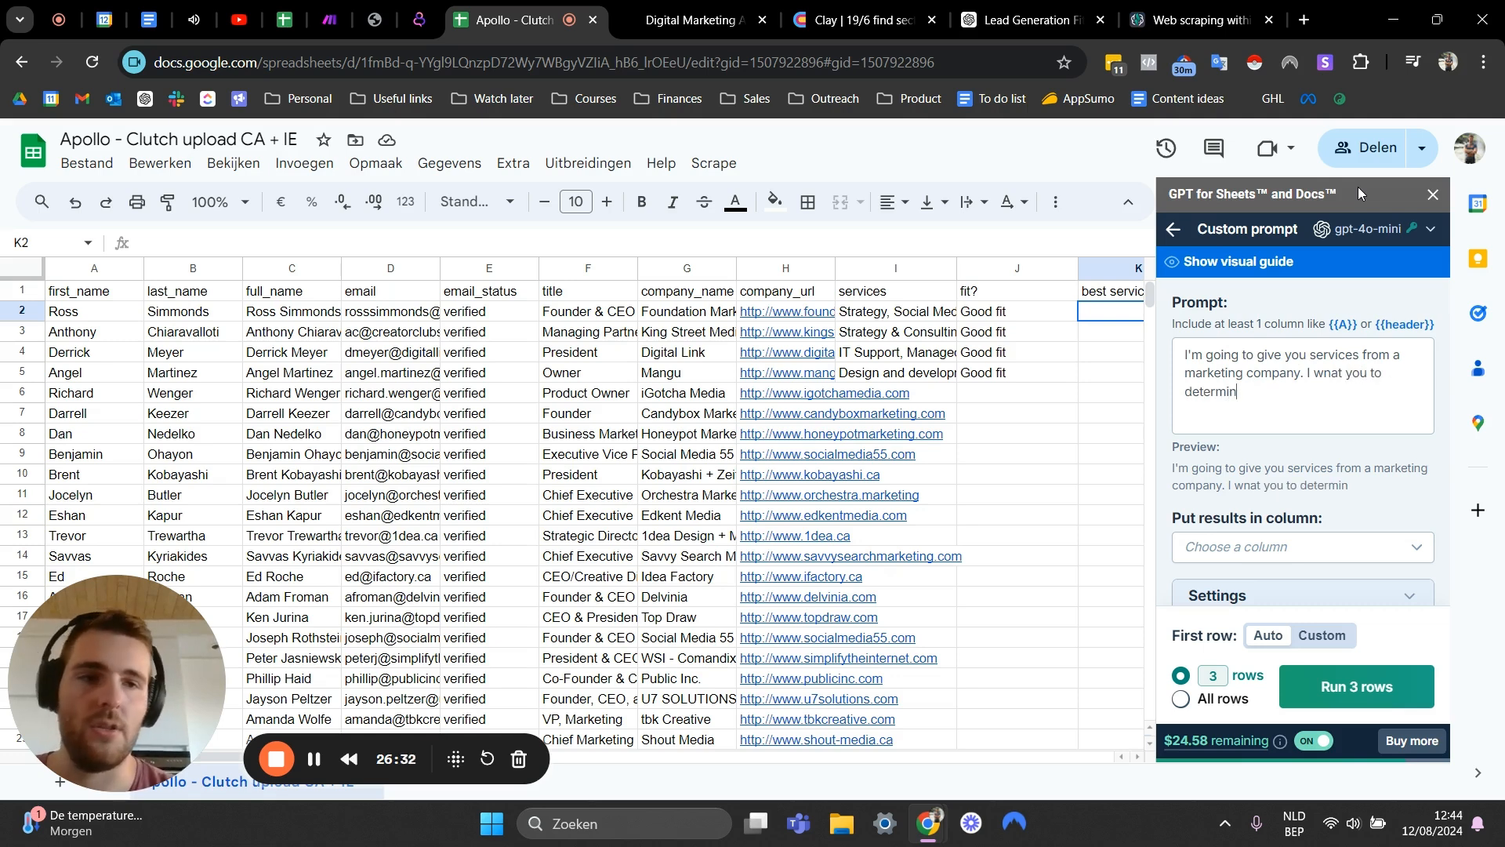
pyautogui.write('e the most')
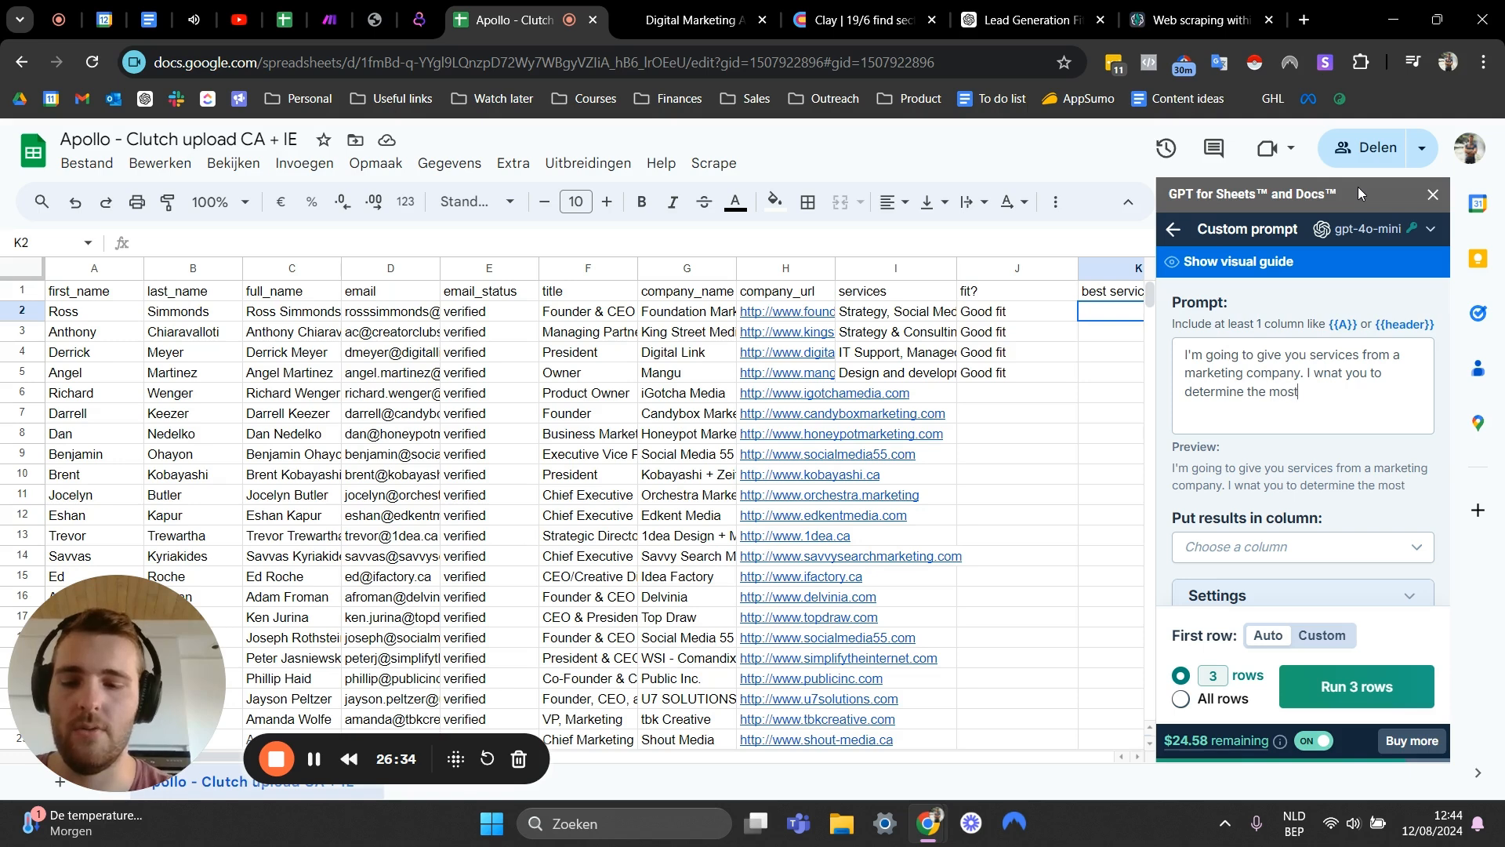
pyautogui.write(' lucrative ')
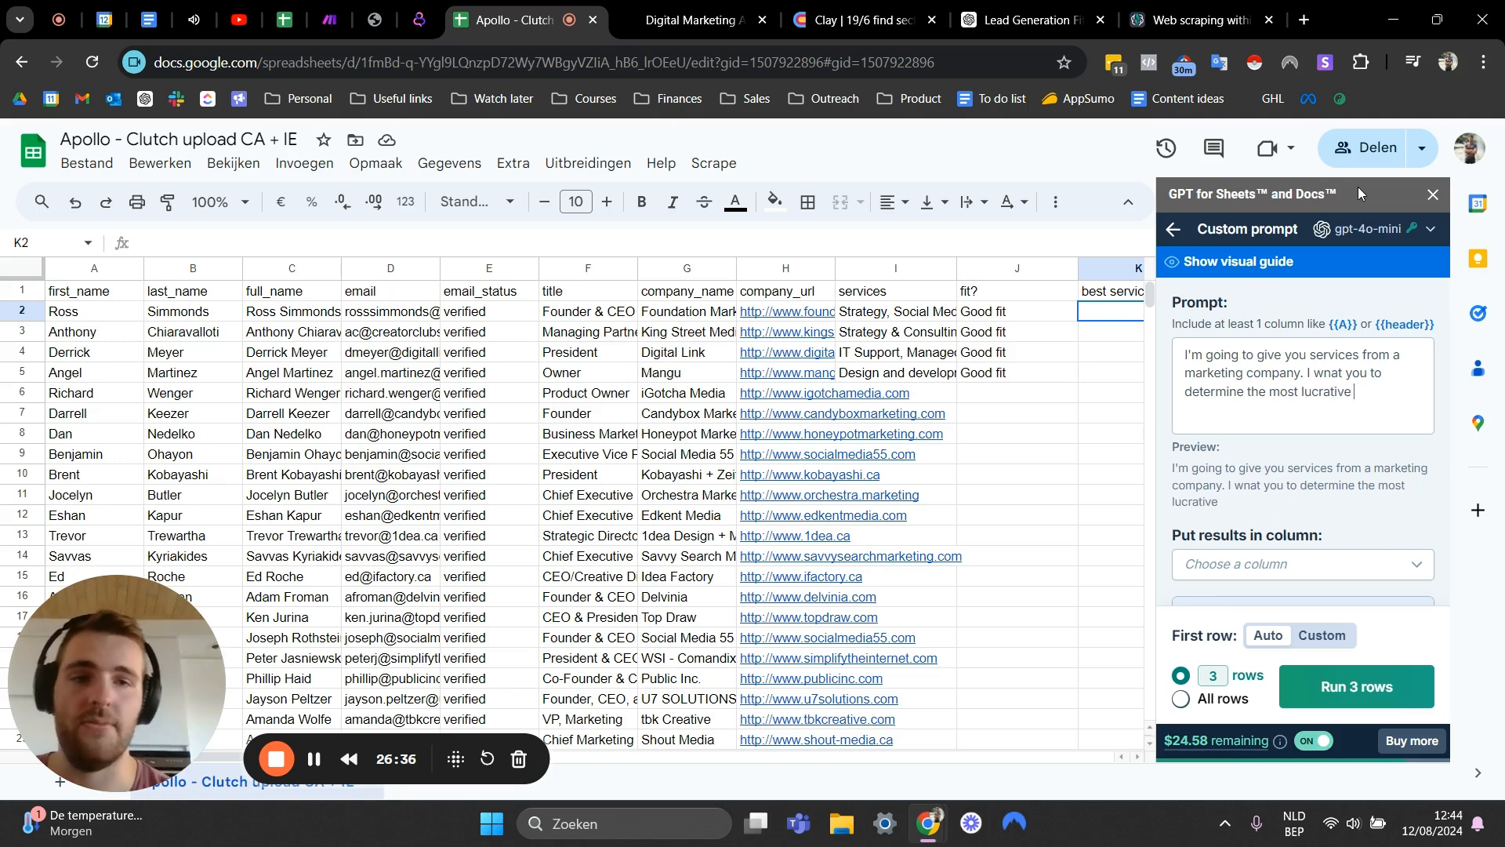
pyautogui.write('service for')
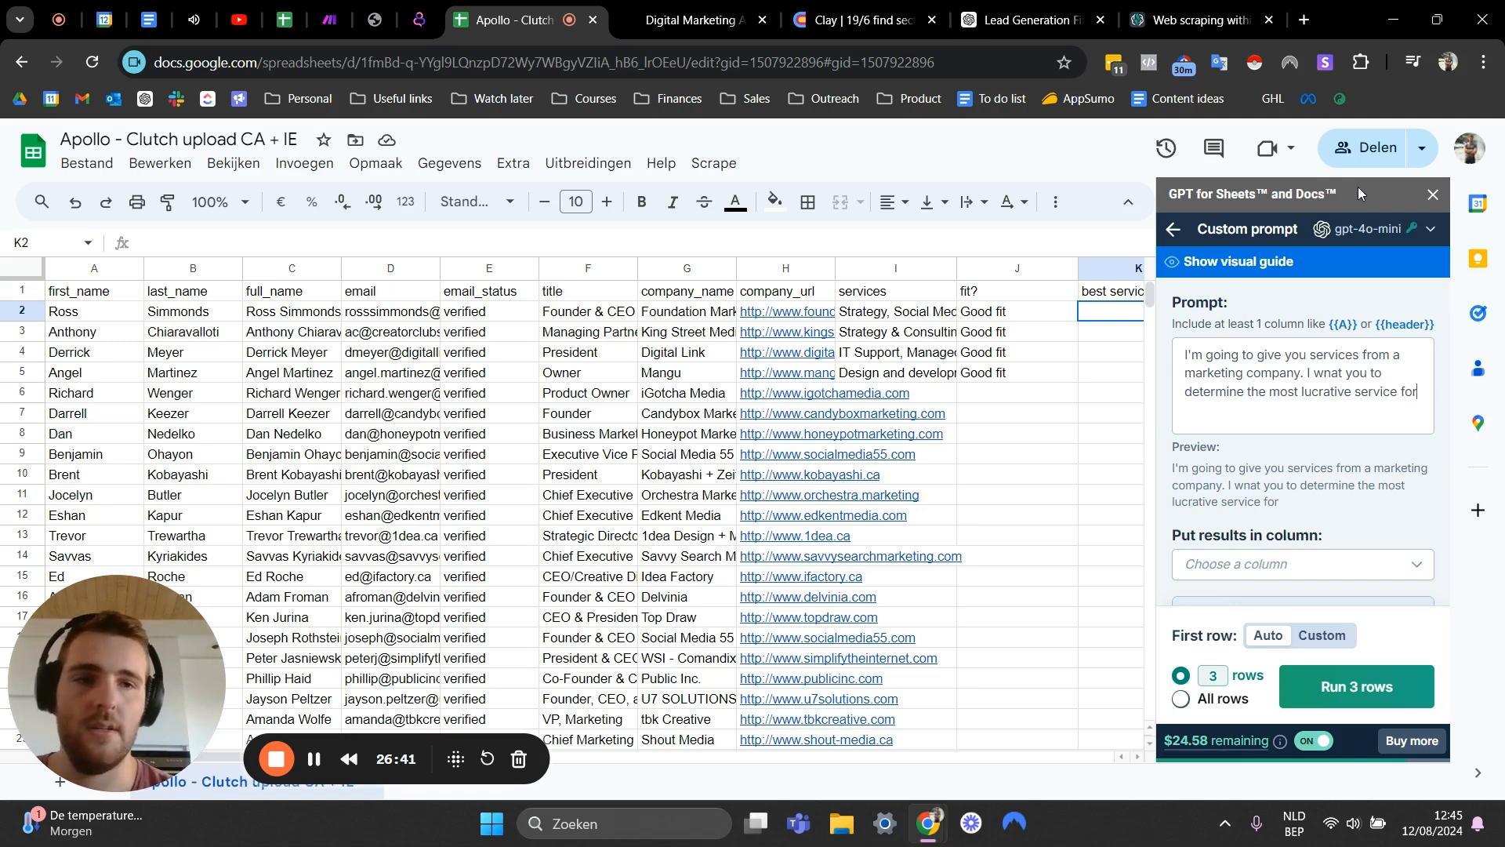
# - Add to the prompt ". I wnat you to determine the most lucrative service out of this list, based on your understanding of marketing agencies"
pyautogui.press('BackSpace')
pyautogui.write('out of this list')
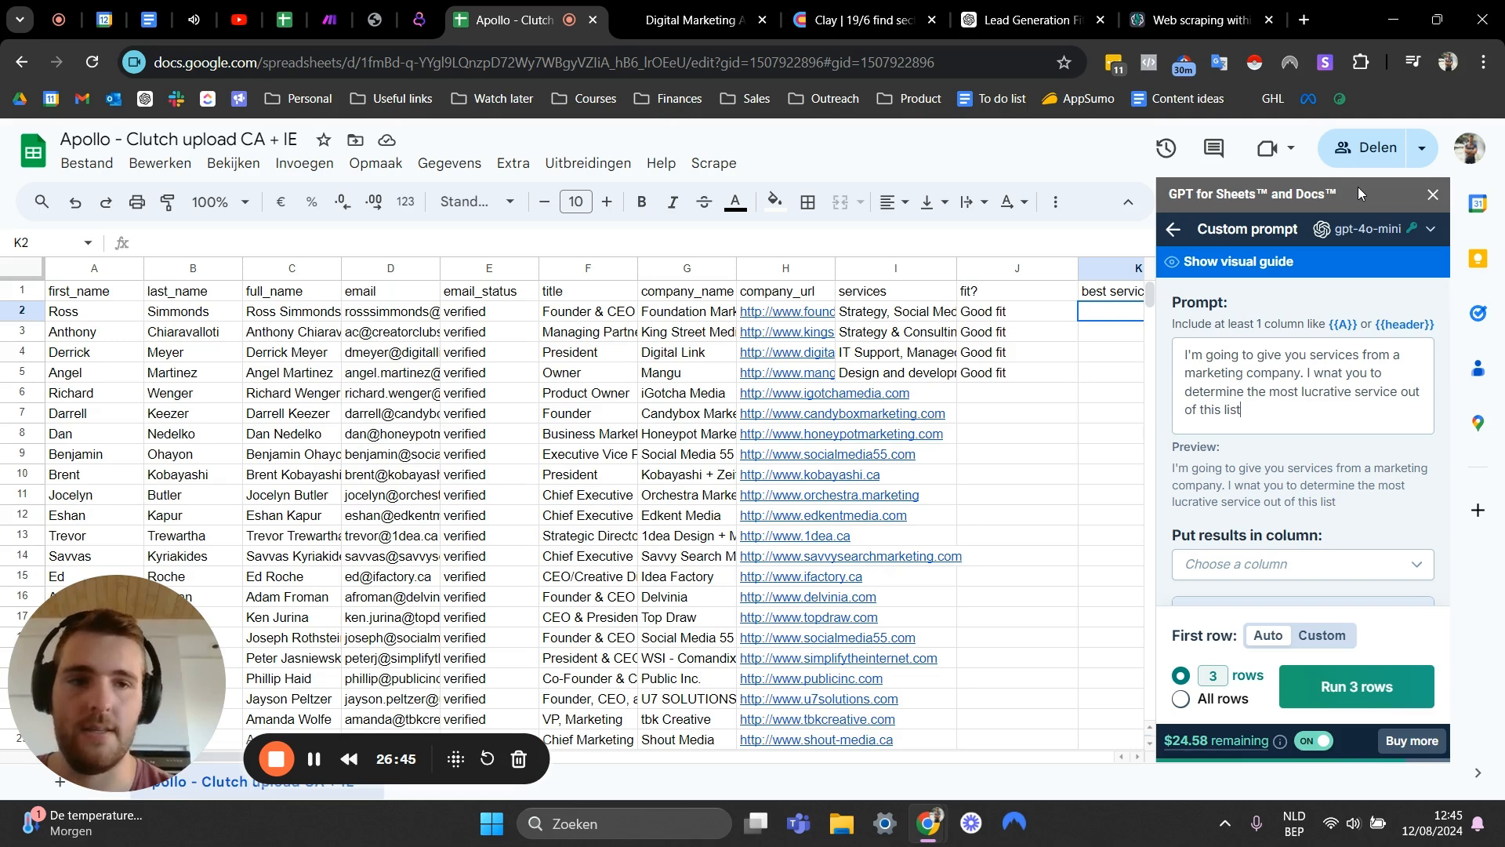
pyautogui.write(', based on y')
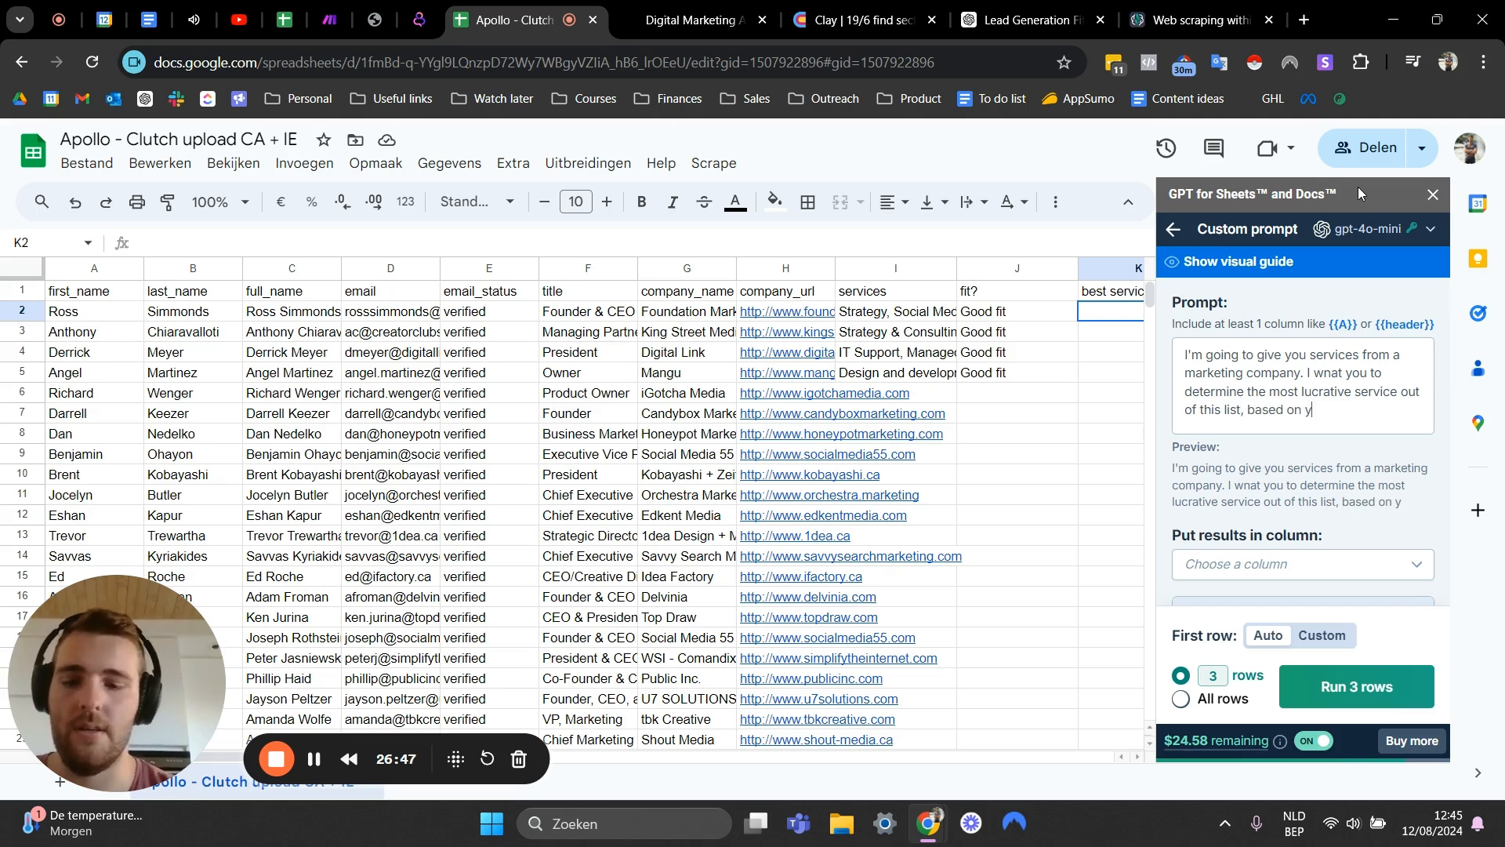
pyautogui.write('our understanding of marketing agen')
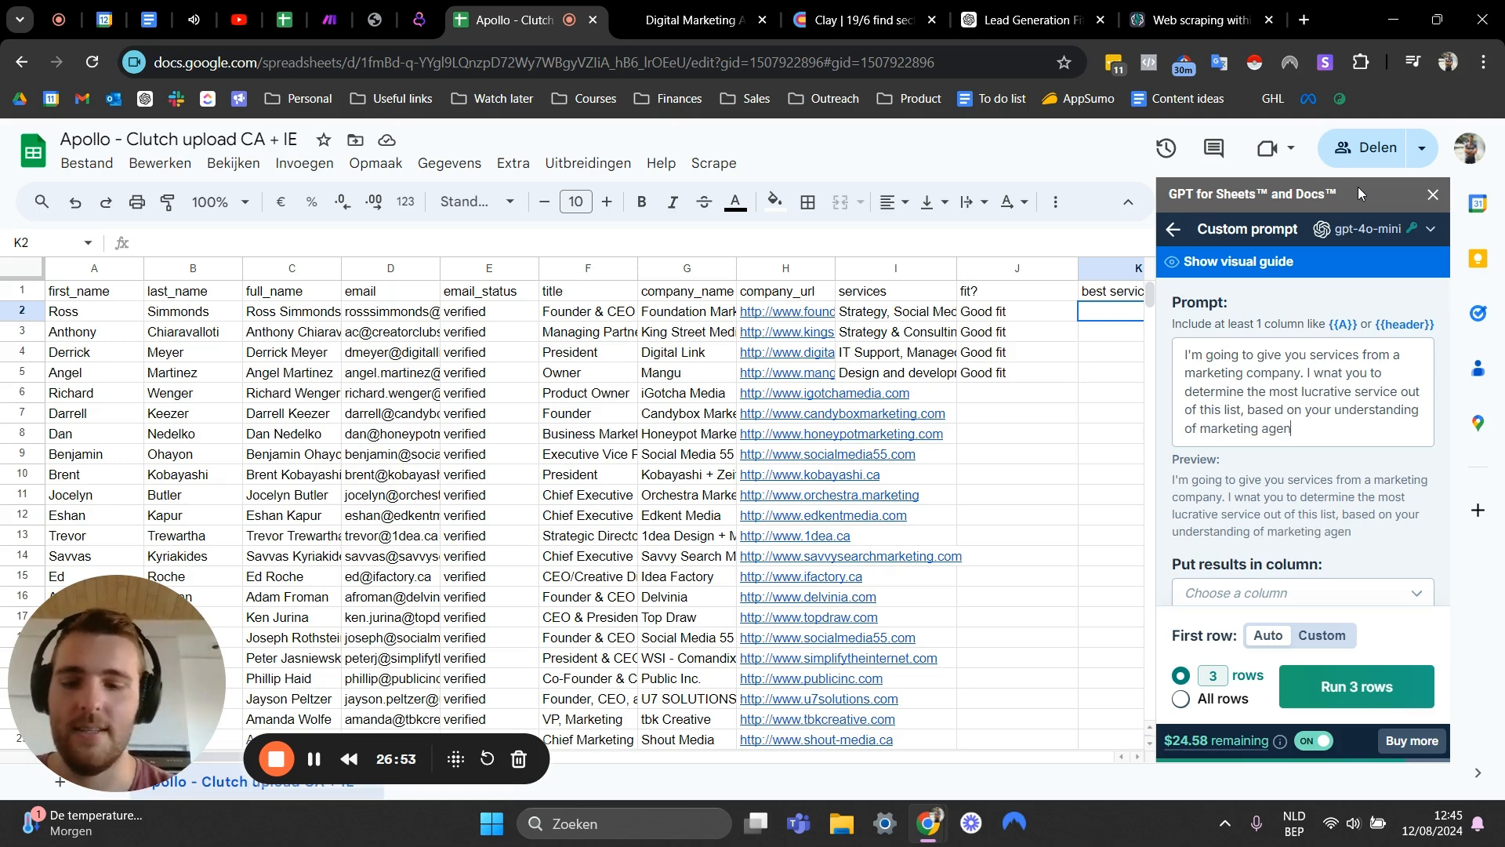
pyautogui.write('cies and')
pyautogui.press('BackSpace')
pyautogui.press('BackSpace')
pyautogui.press('BackSpace')
pyautogui.press('BackSpace')
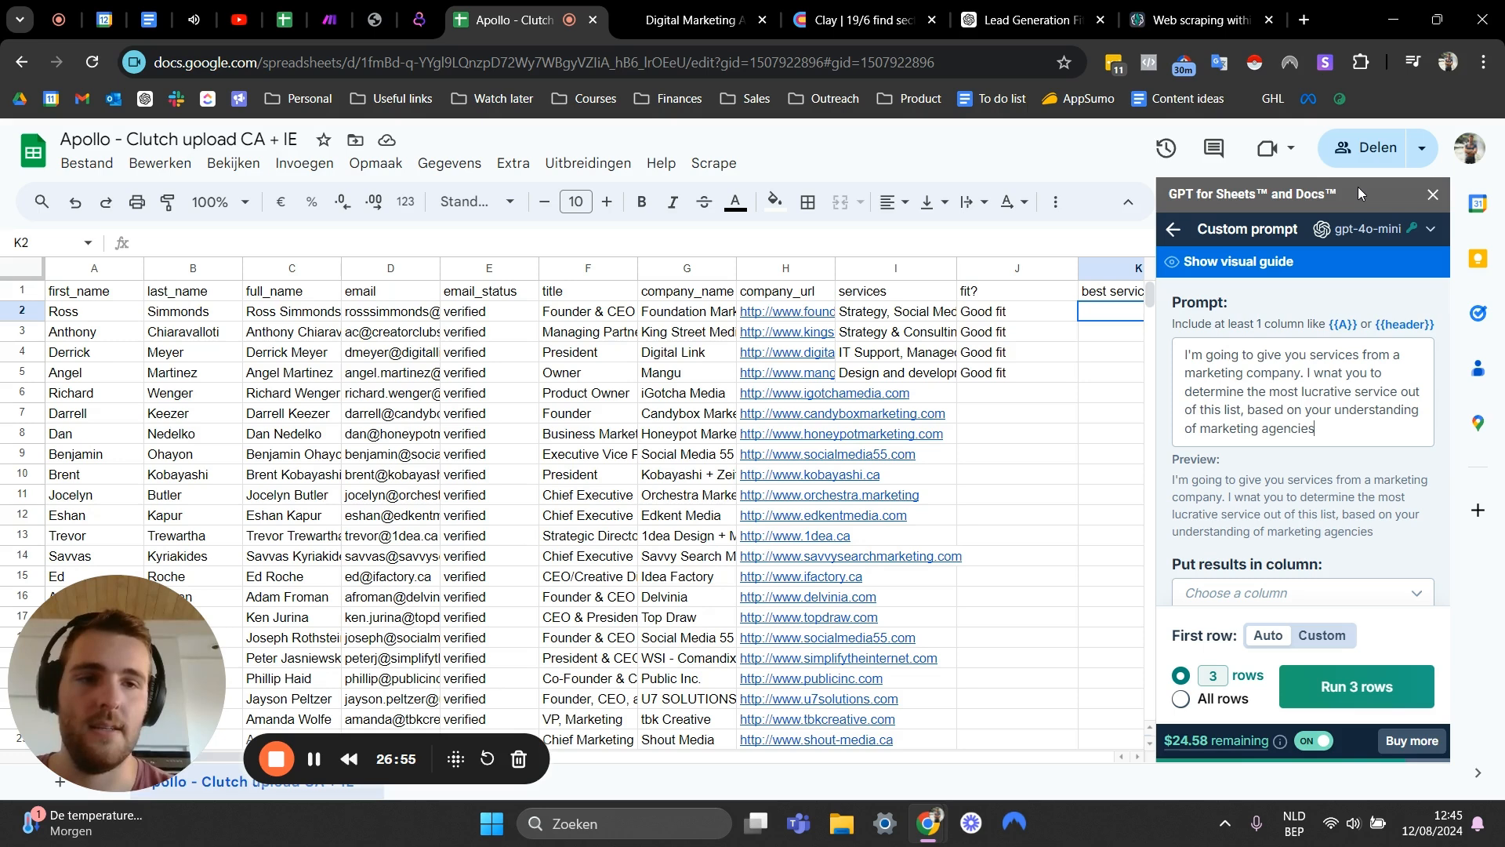
# - Extend the prompt asking which service an agency owner would most want to sell, considering price and ease of fulfilment
pyautogui.write('. In other words if you were an agency ow')
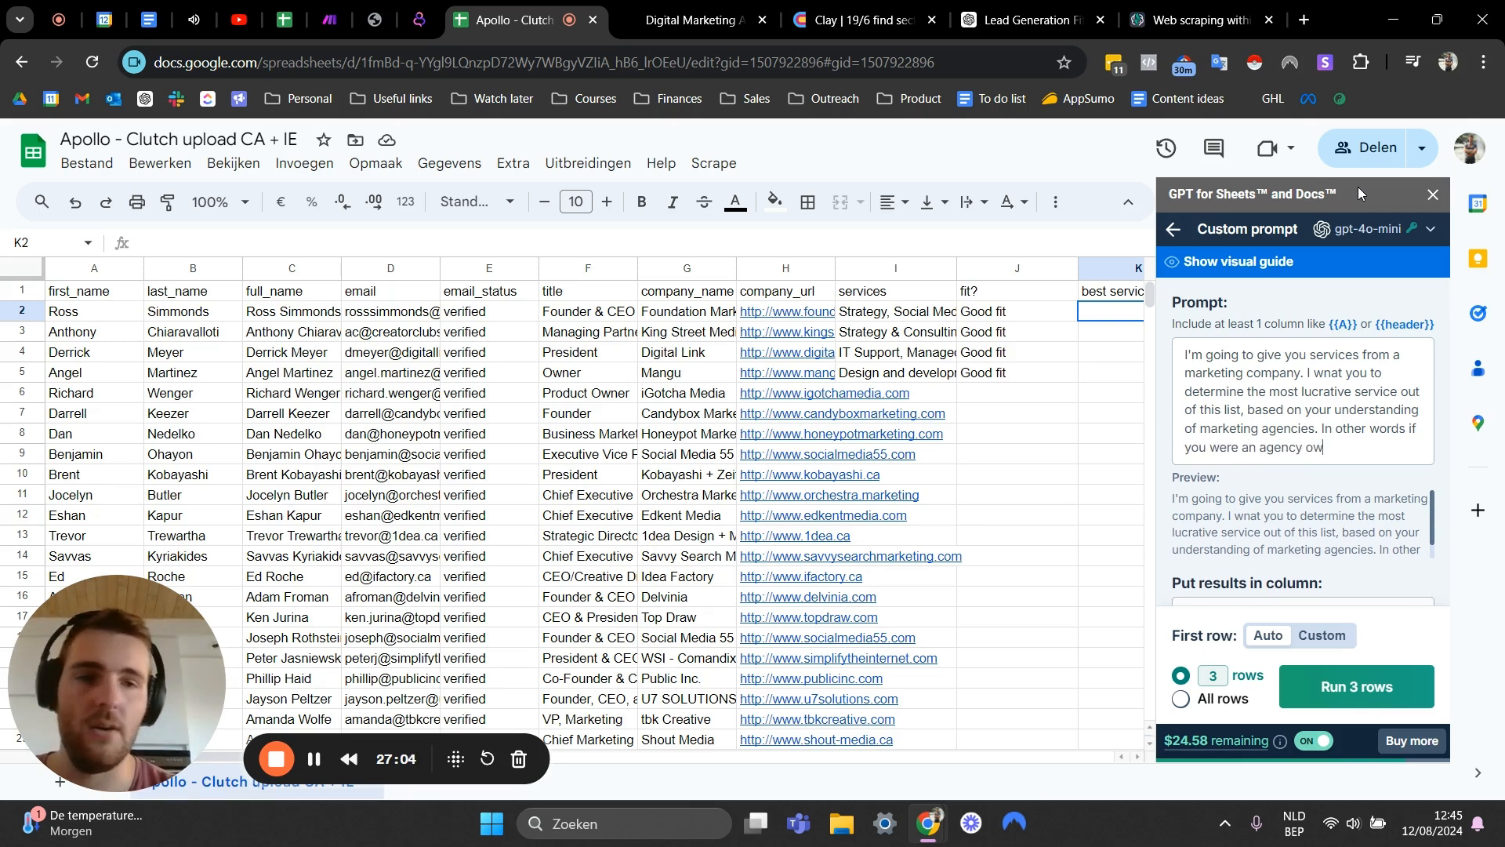
pyautogui.write('ner what type of ser')
pyautogui.write('vice would you w')
pyautogui.write('ant to sell the most')
pyautogui.write(' of')
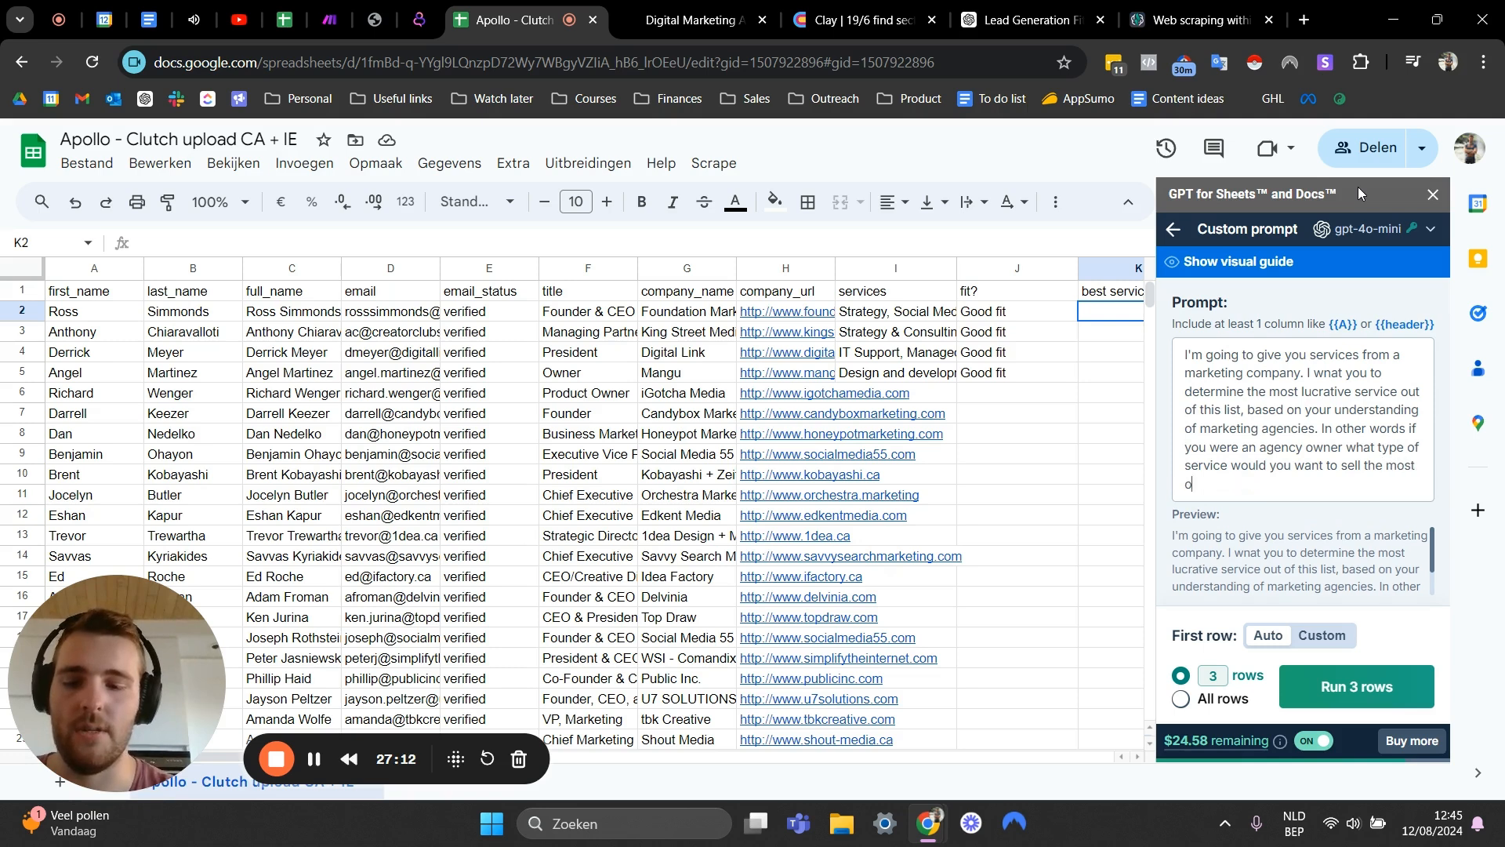
pyautogui.write('. think')
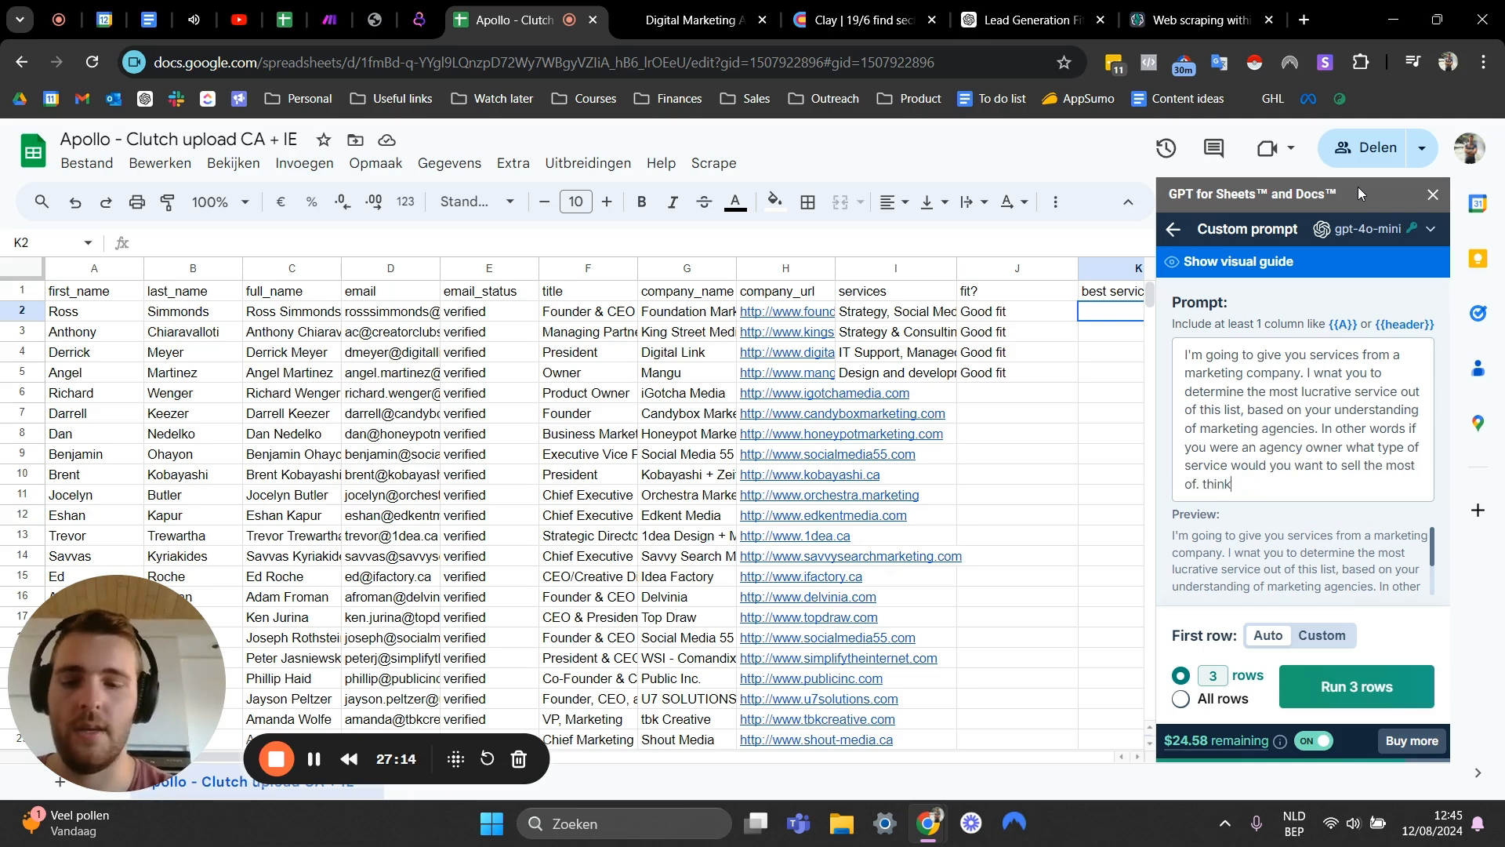
pyautogui.write(' of how much y')
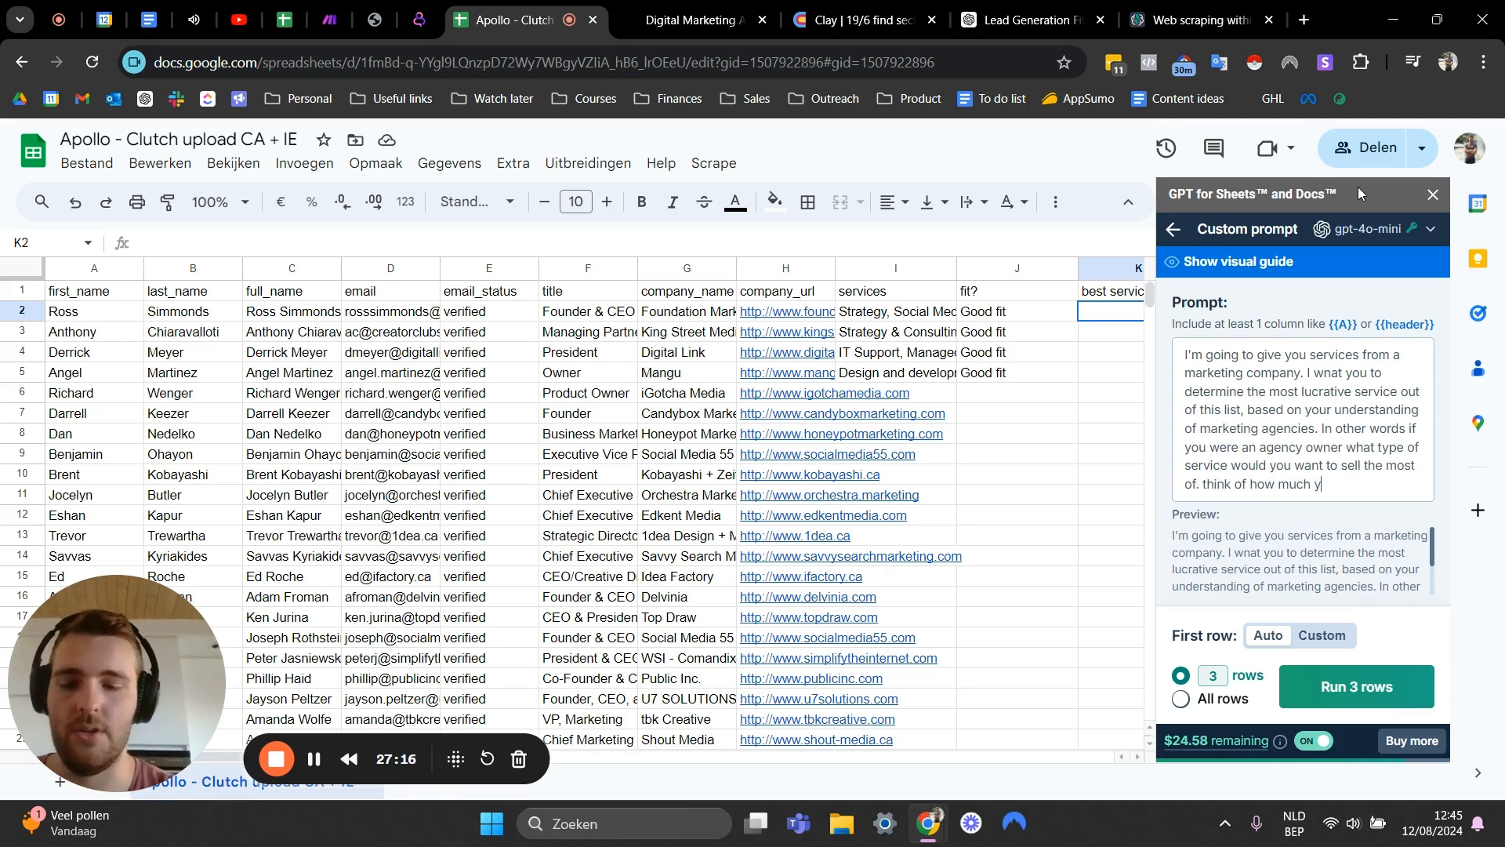
pyautogui.write('oudan ch')
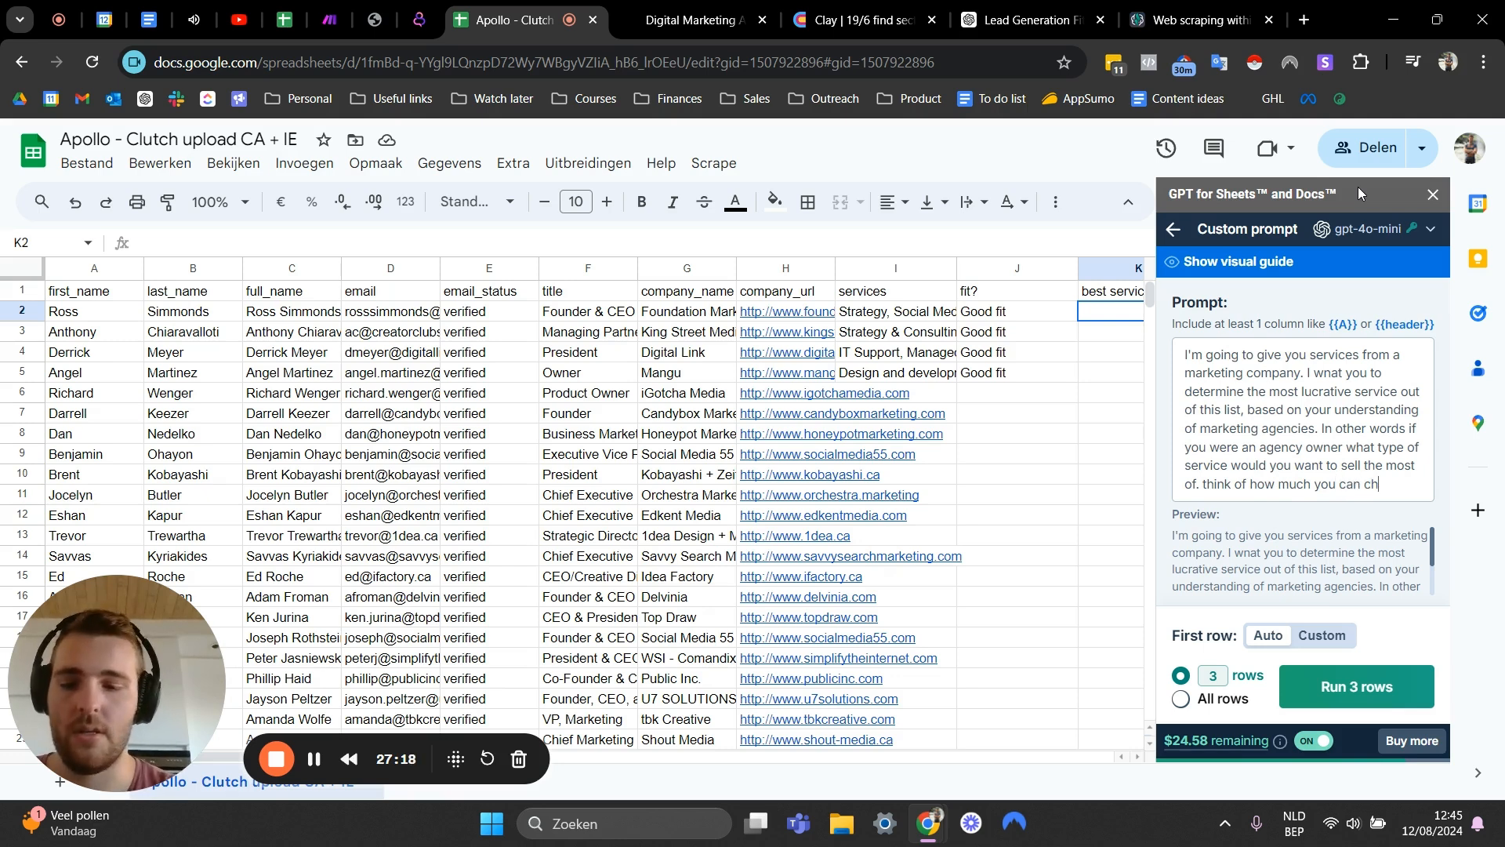
pyautogui.write('arge, how easy it a')
pyautogui.press('BackSpace')
pyautogui.write('is to fulfil etc.')
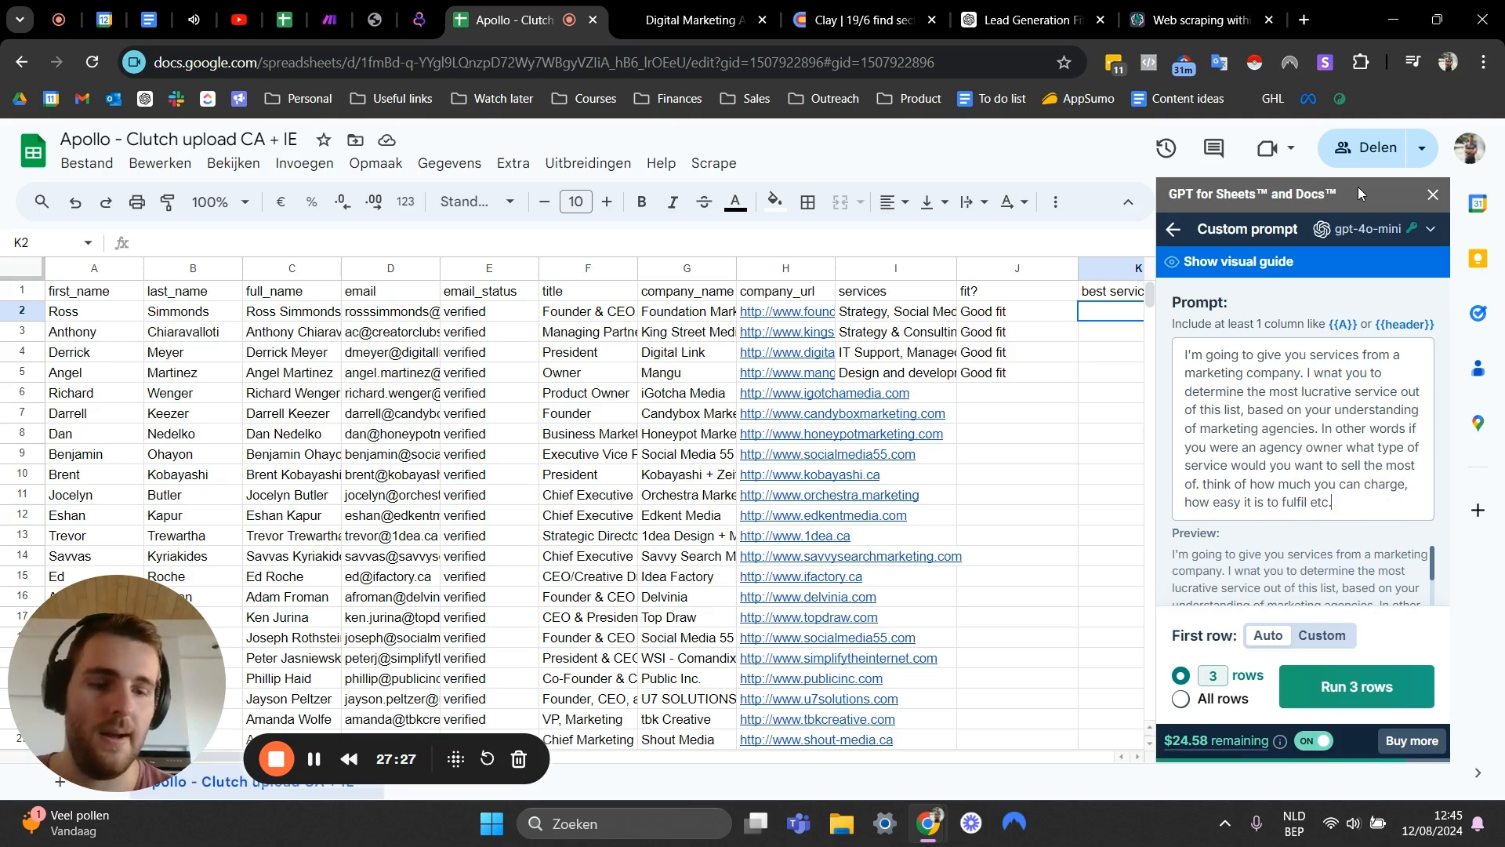
pyautogui.write(' I  want y')
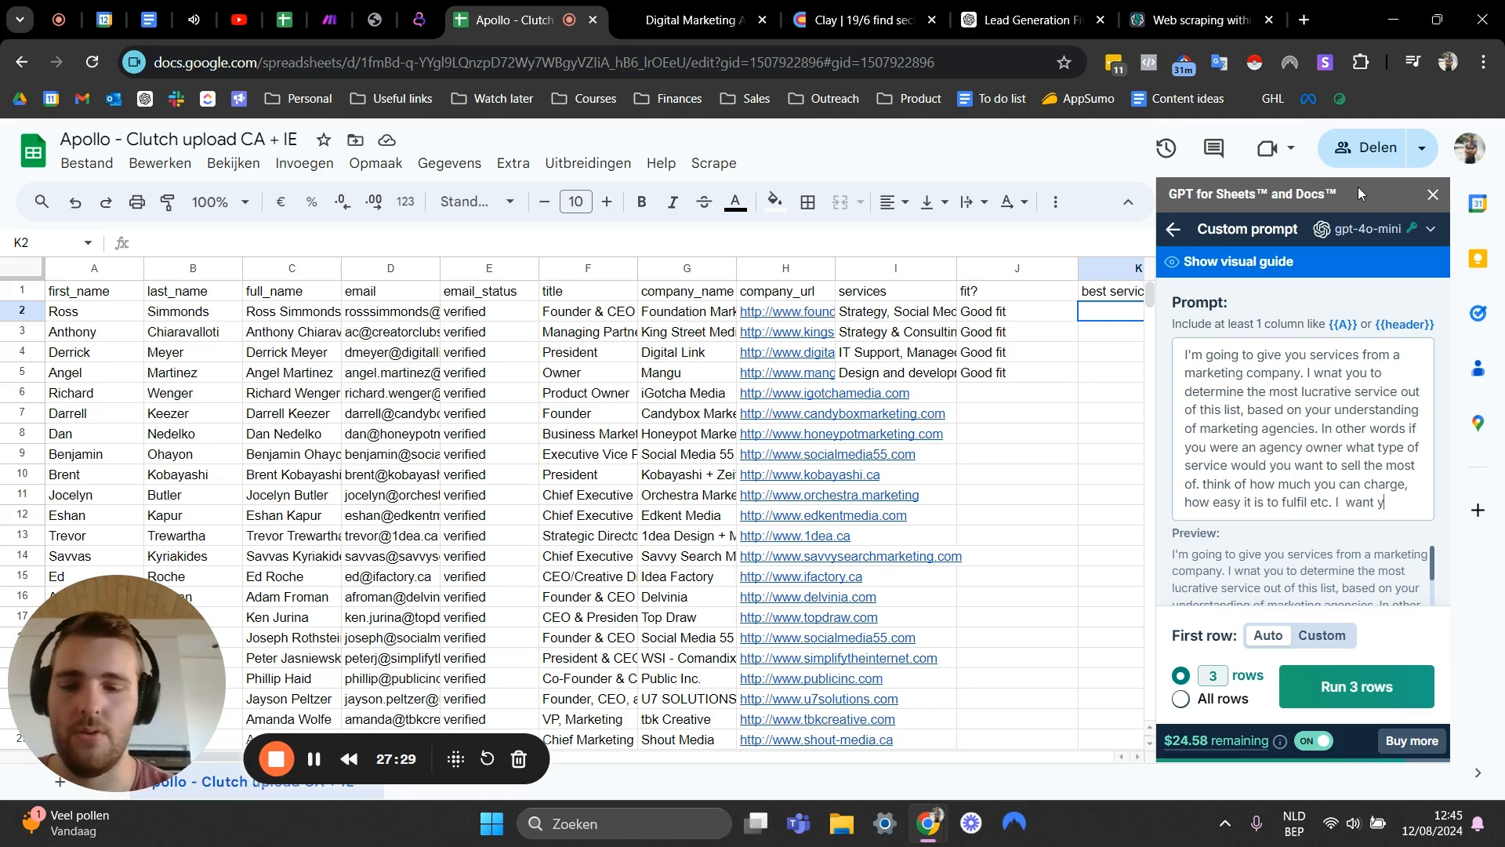
pyautogui.write('ou to output ')
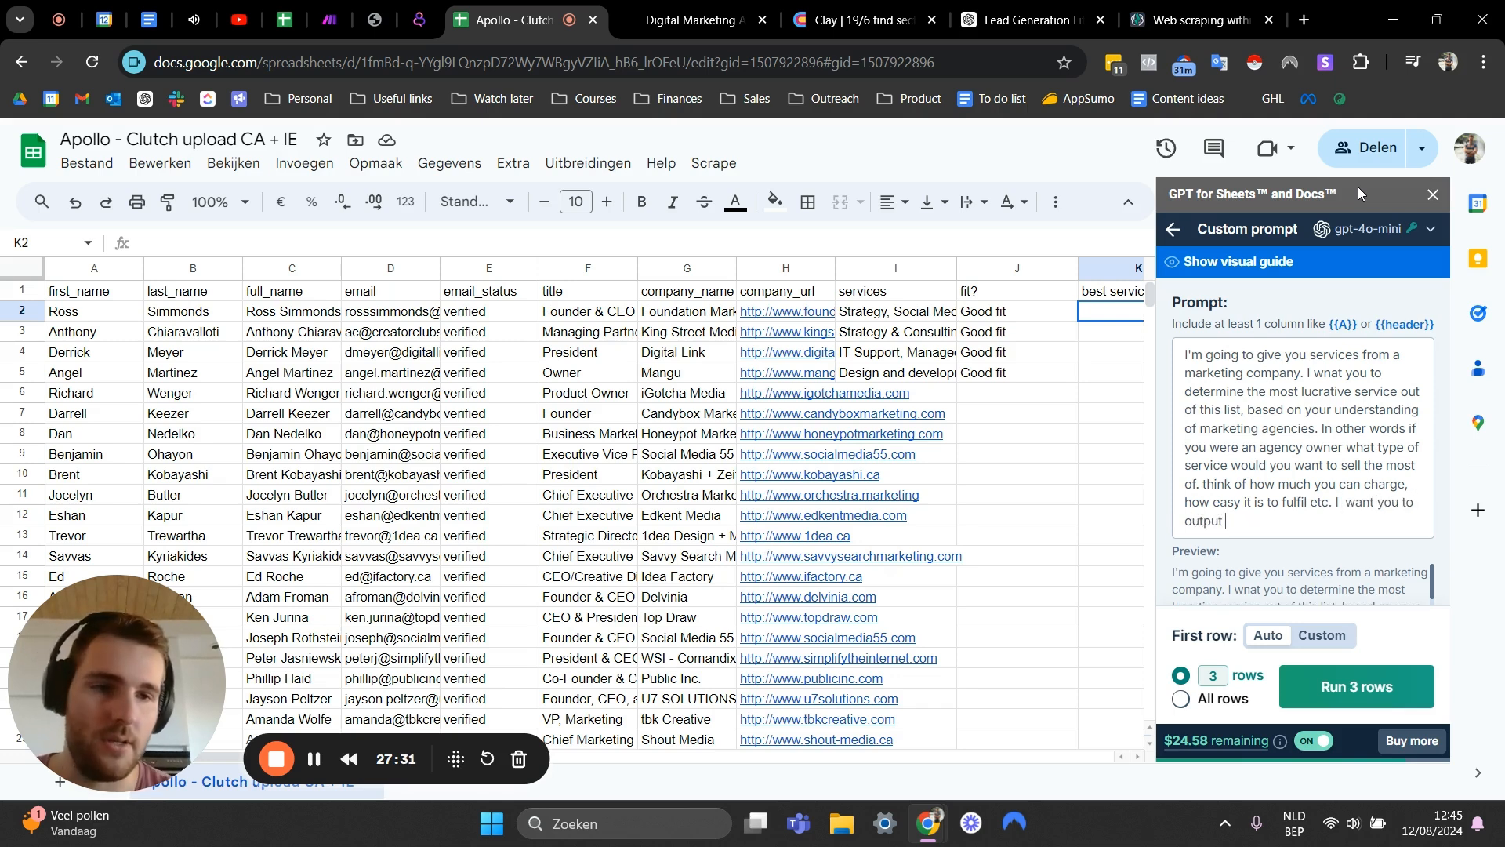
pyautogui.write('one ')
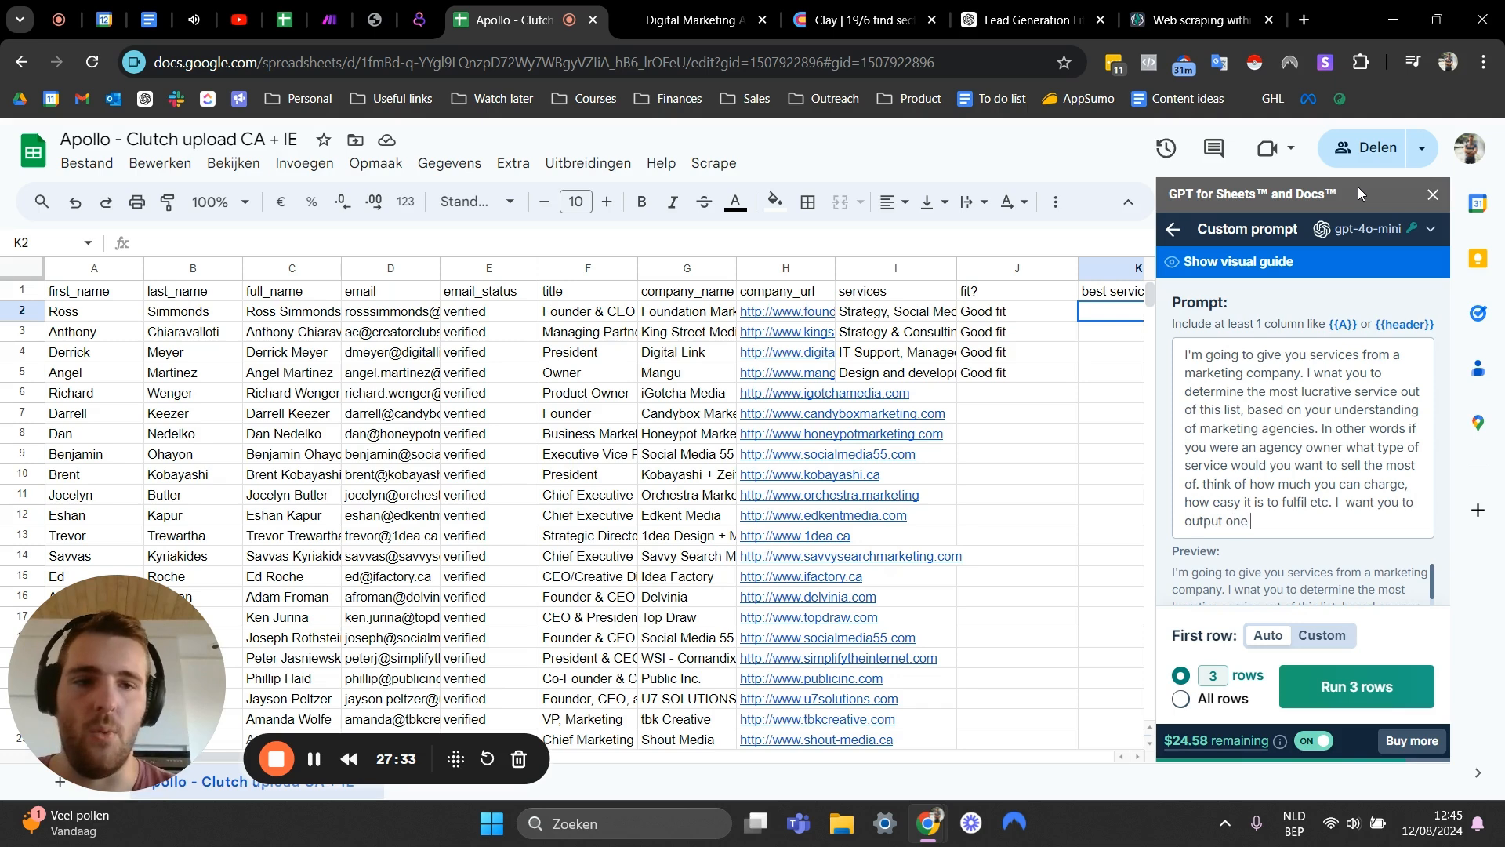
pyautogui.write('single servi')
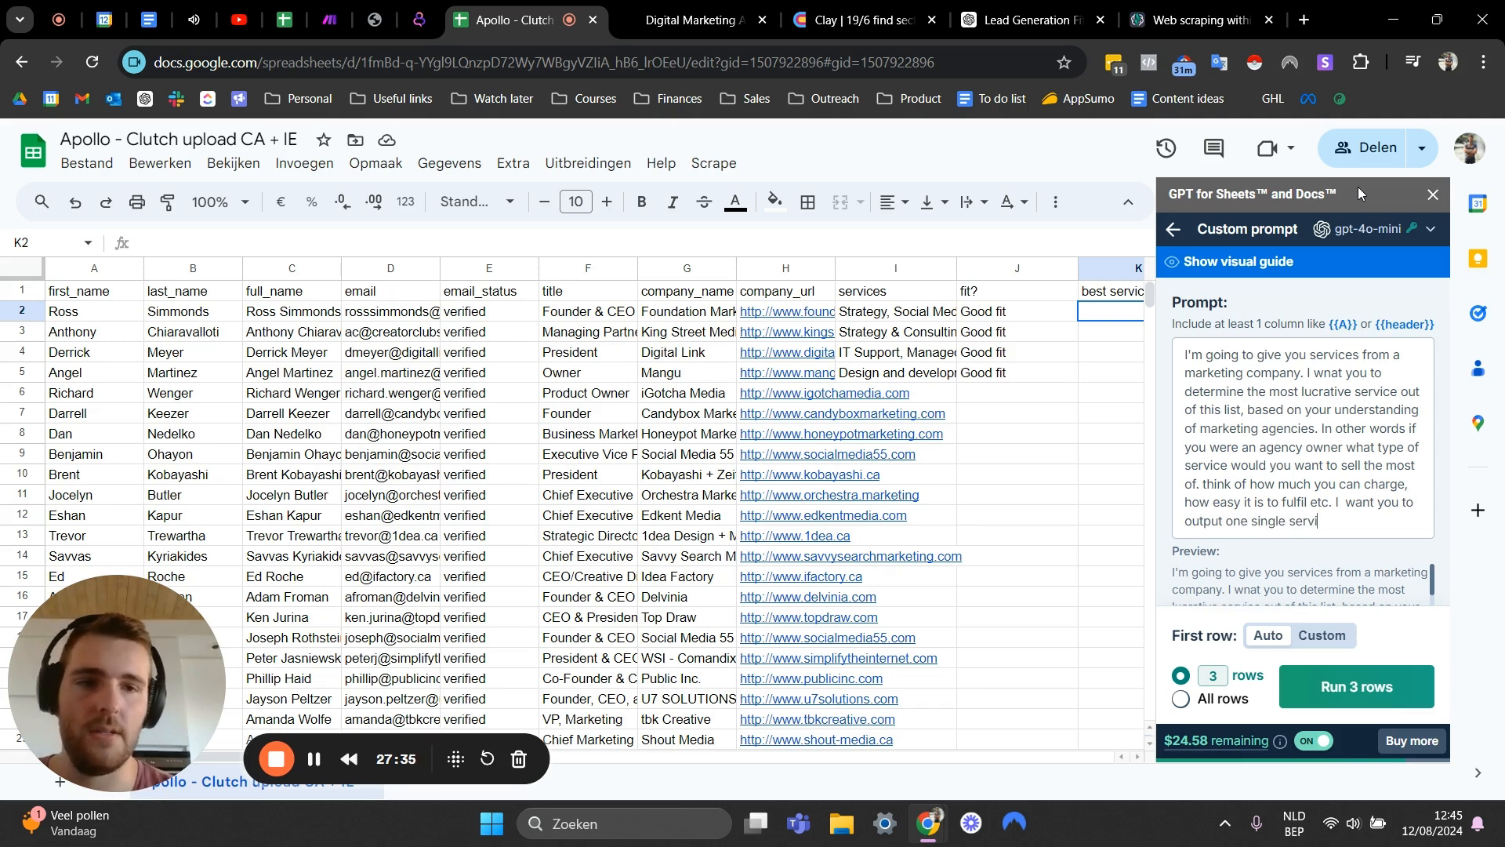
pyautogui.write('ce, no additiona')
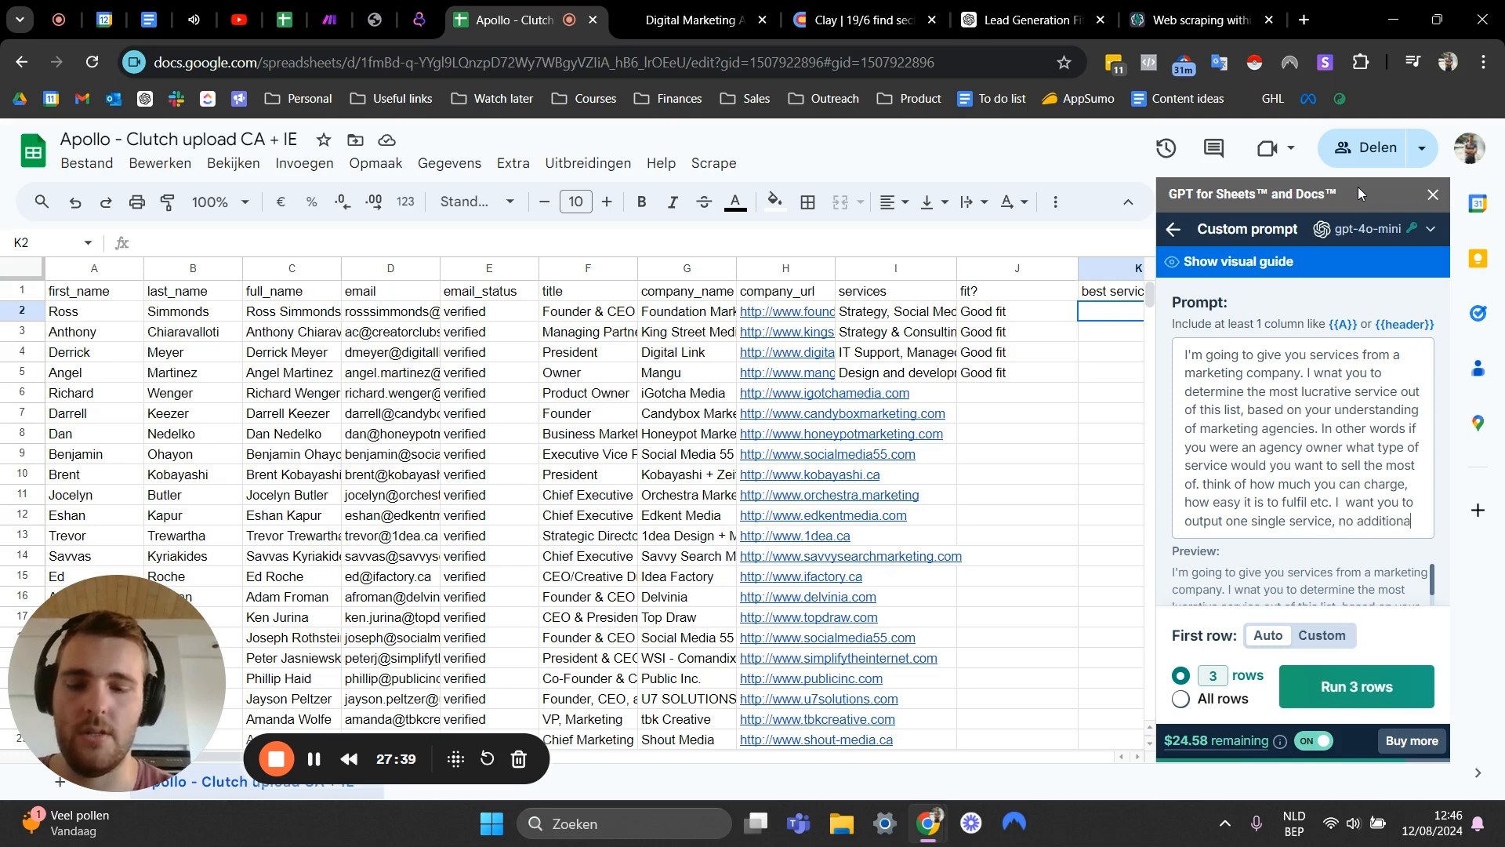
pyautogui.write('l informati')
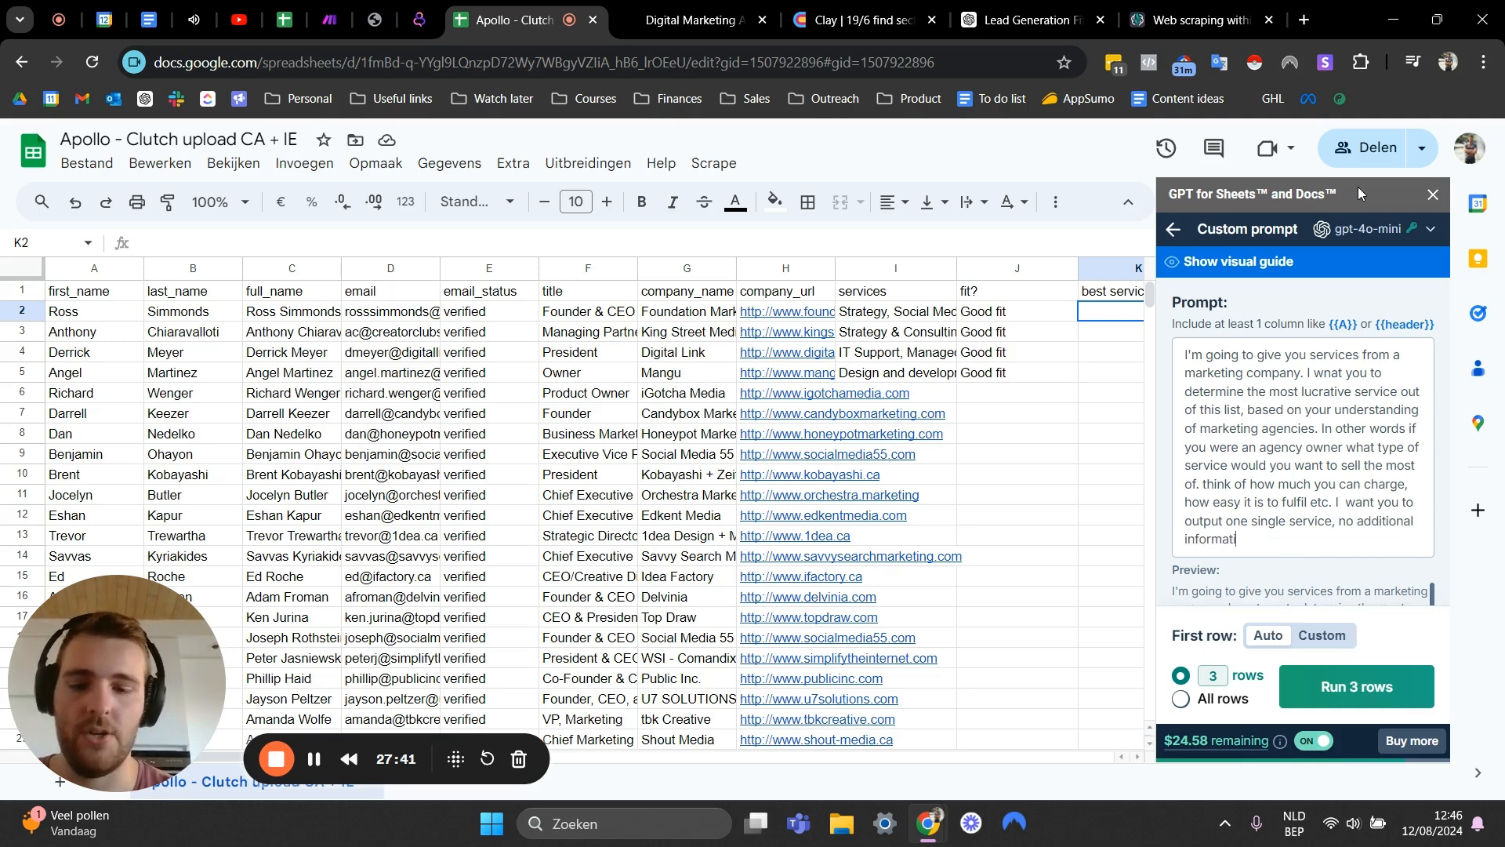
pyautogui.write('on, forama')
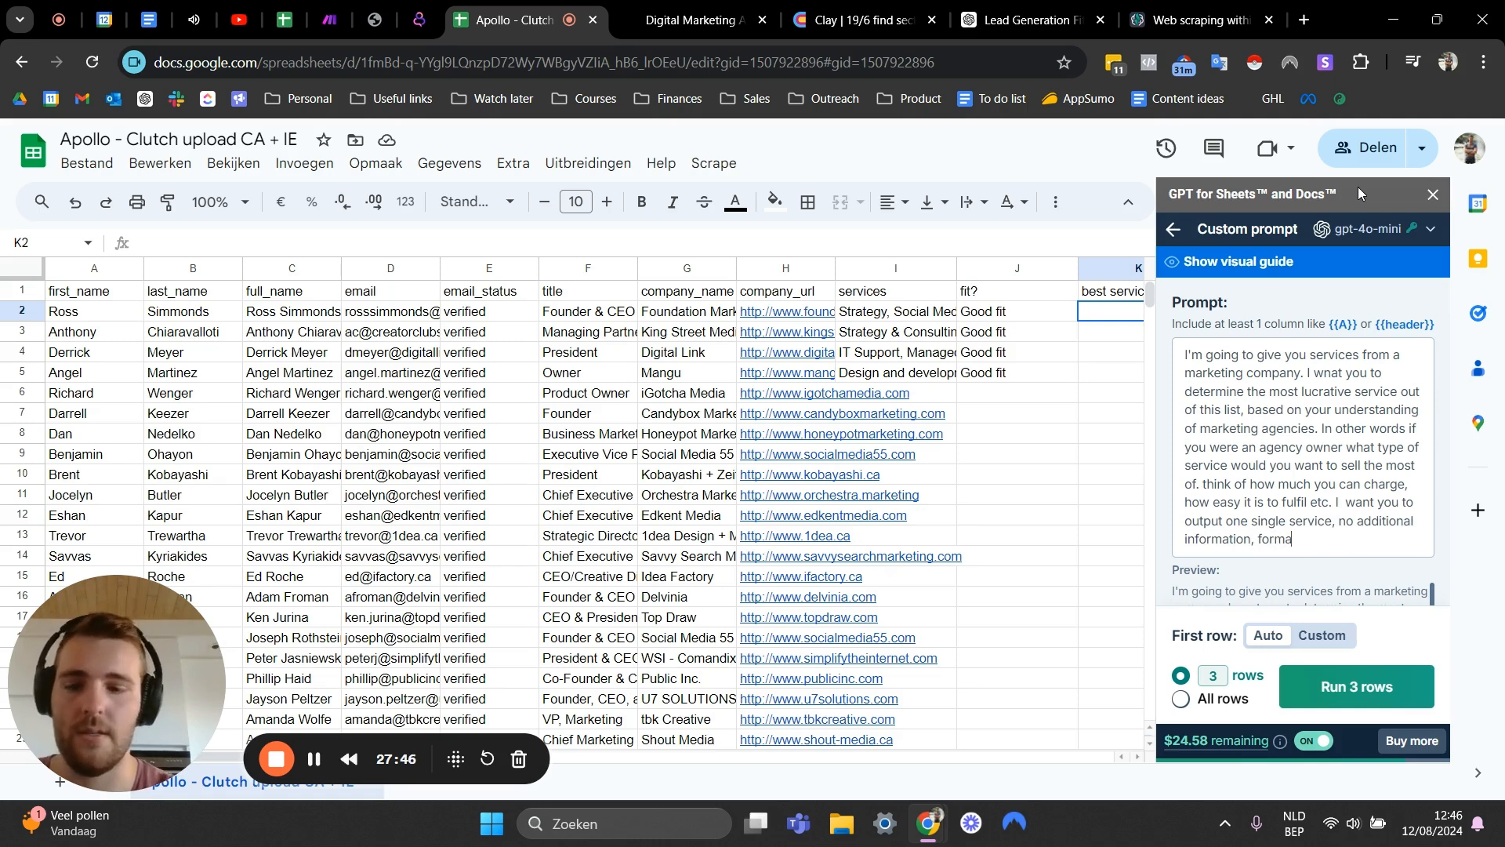
pyautogui.write('tted in smal')
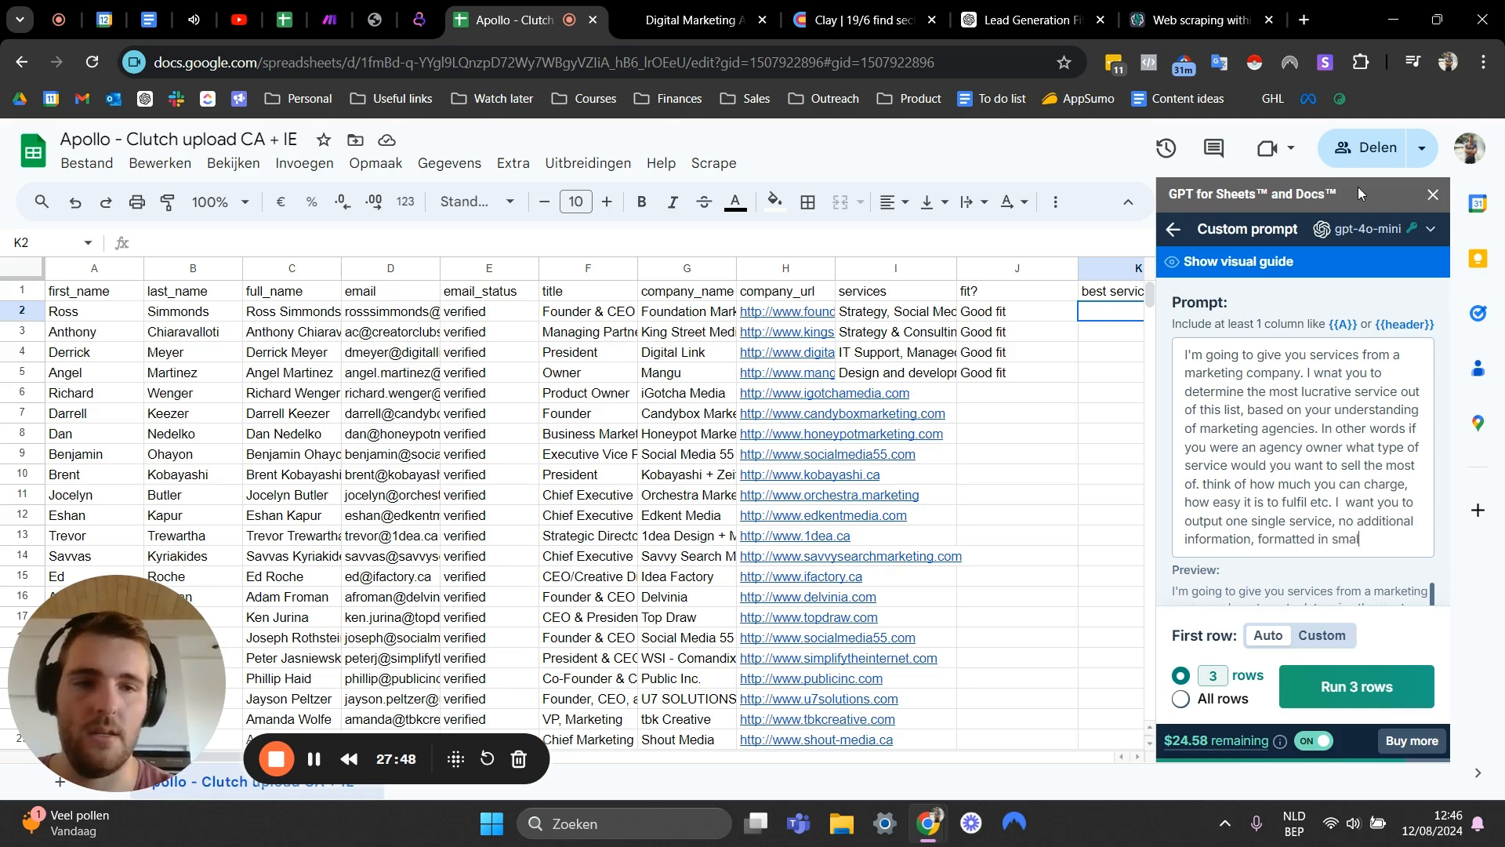
pyautogui.write('l le')
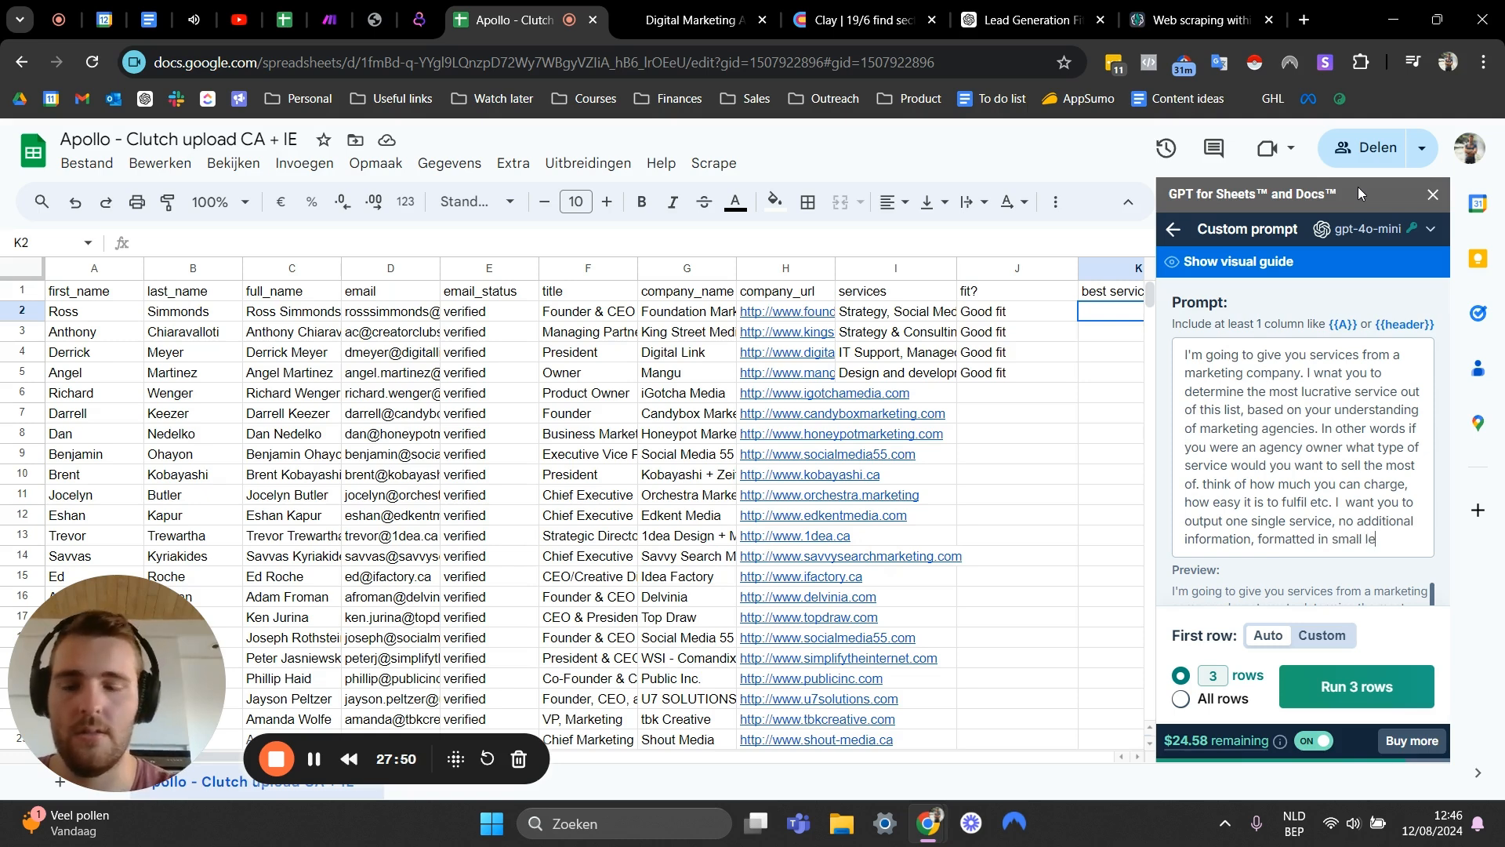
pyautogui.write('tters')
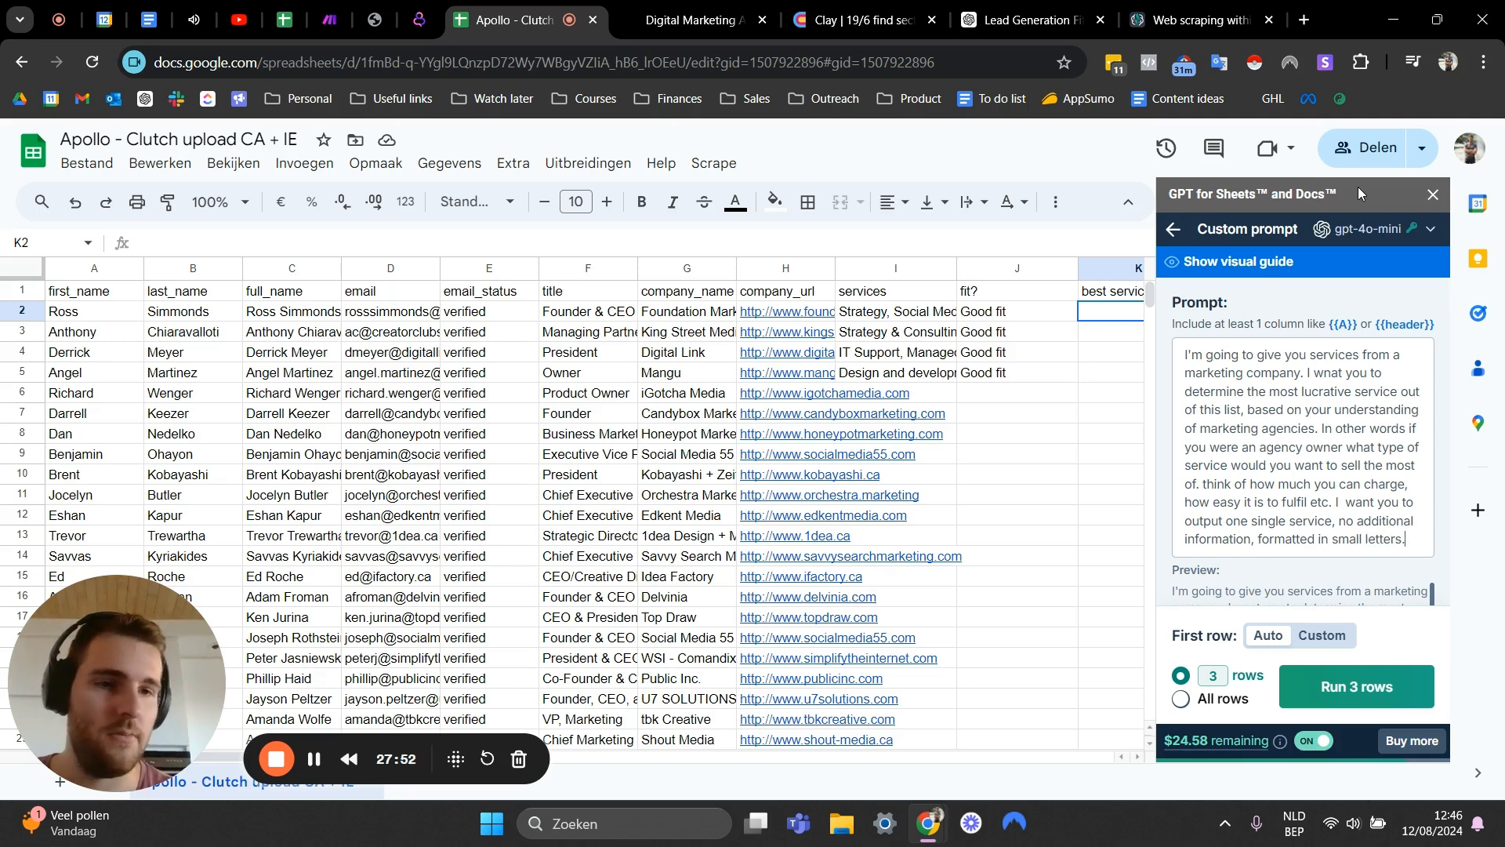
pyautogui.write('. Here')
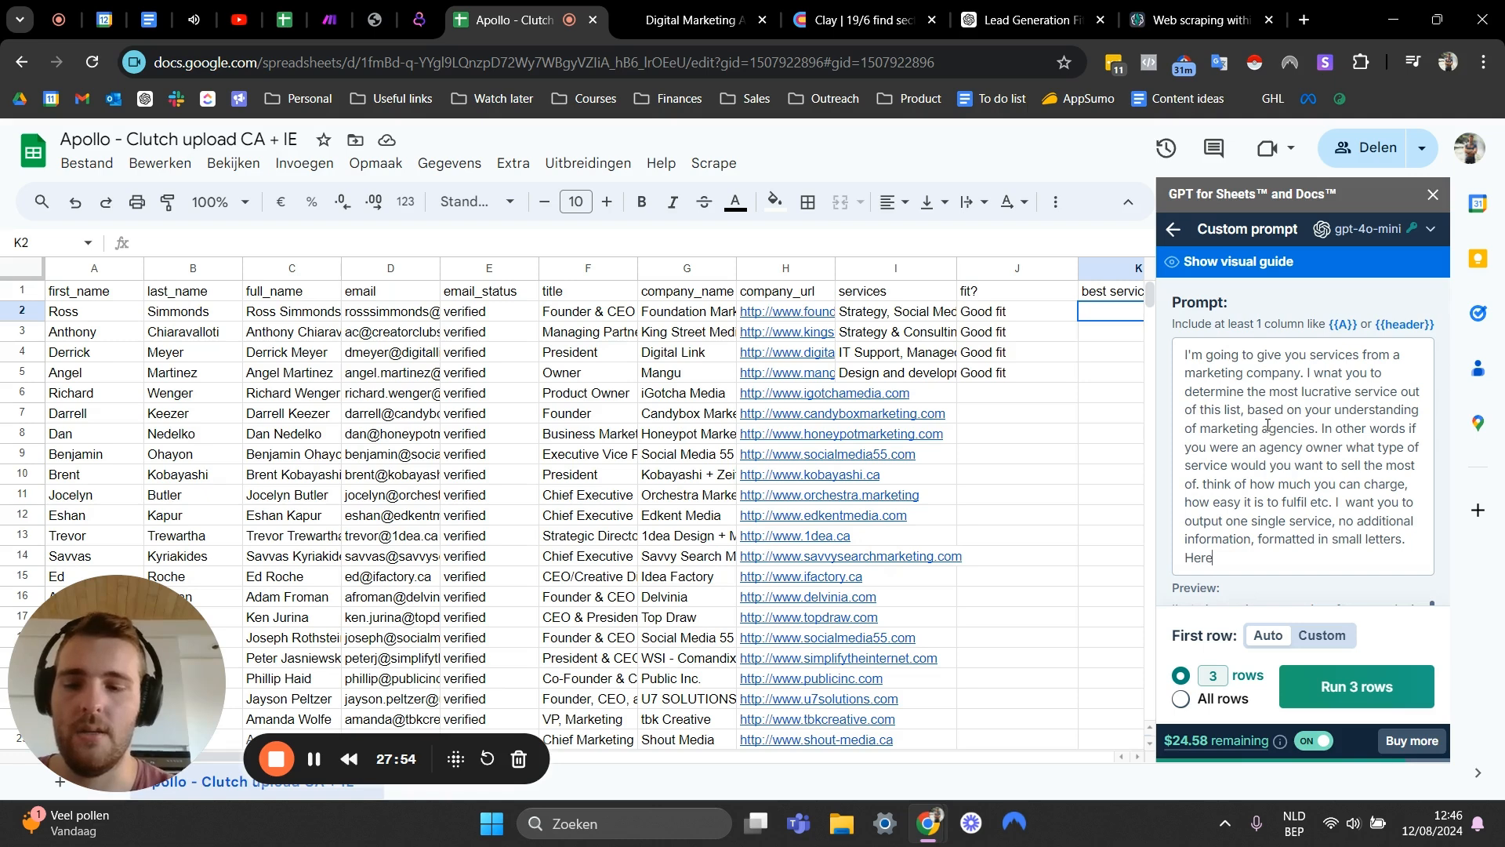
pyautogui.write("'s the lis")
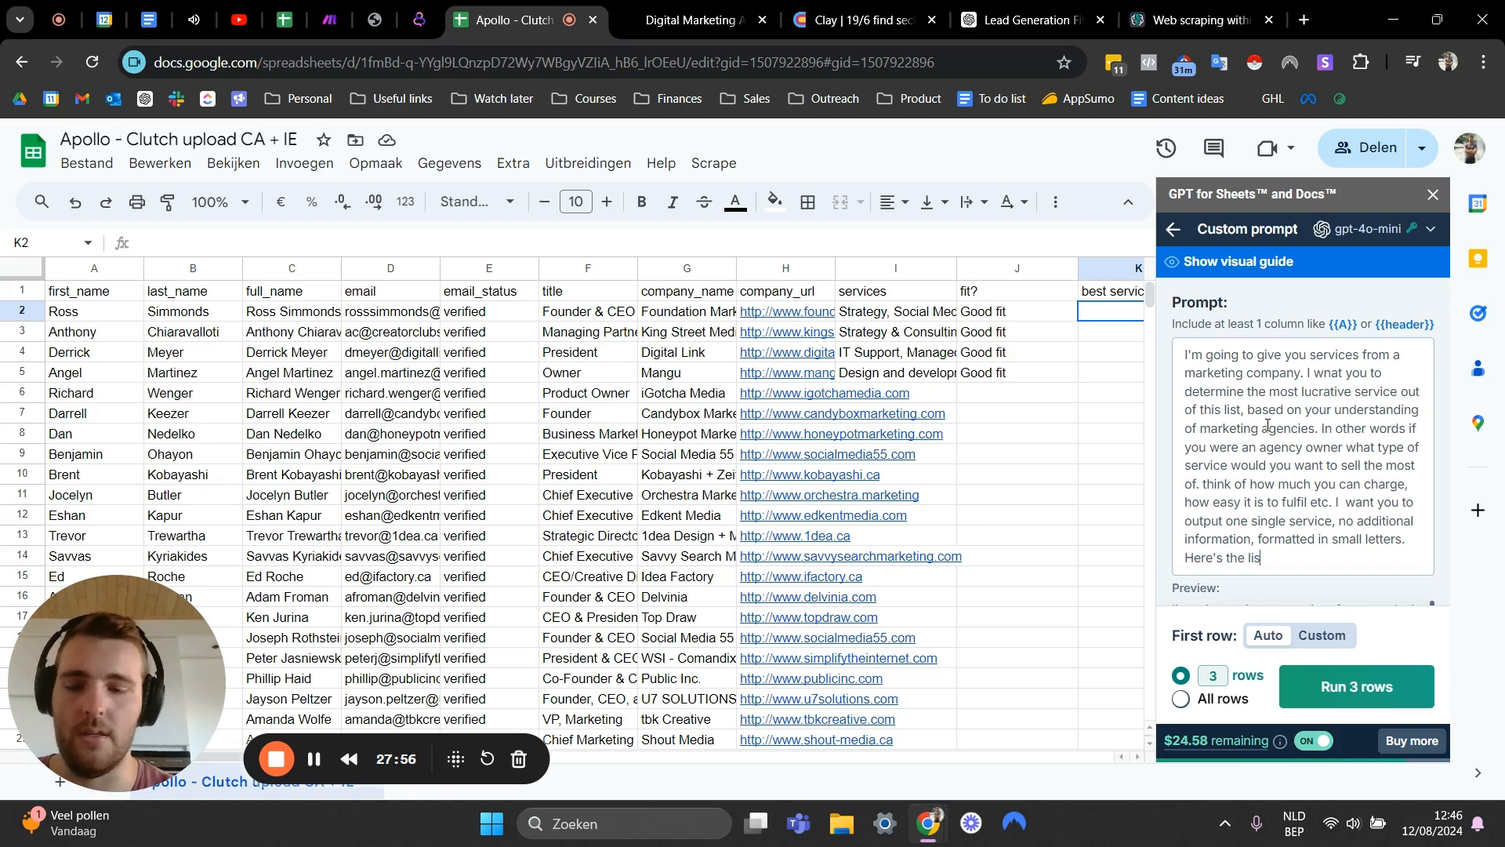
pyautogui.write('t of services')
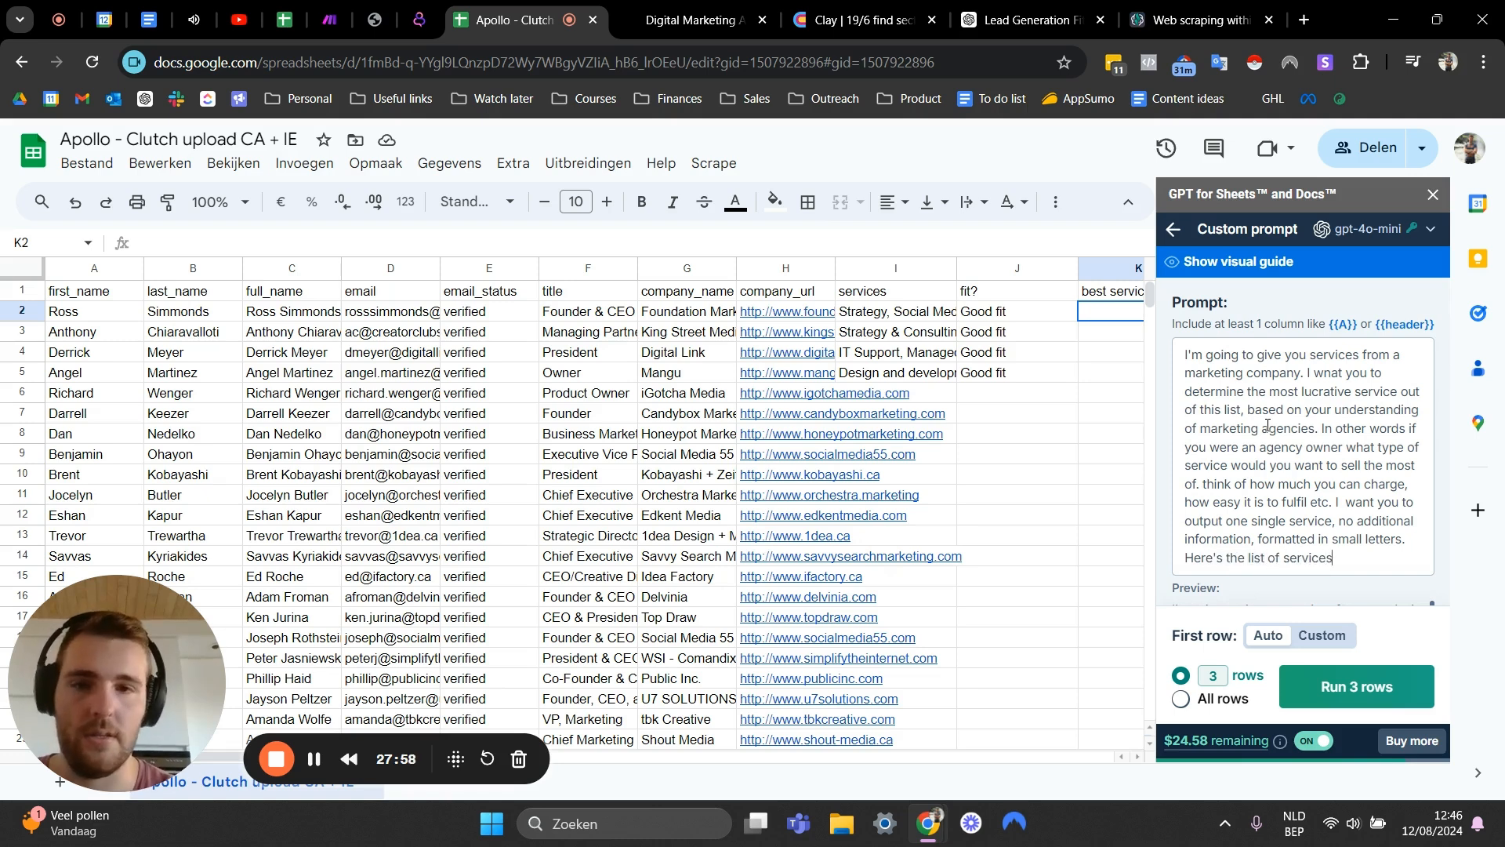
pyautogui.write(': ')
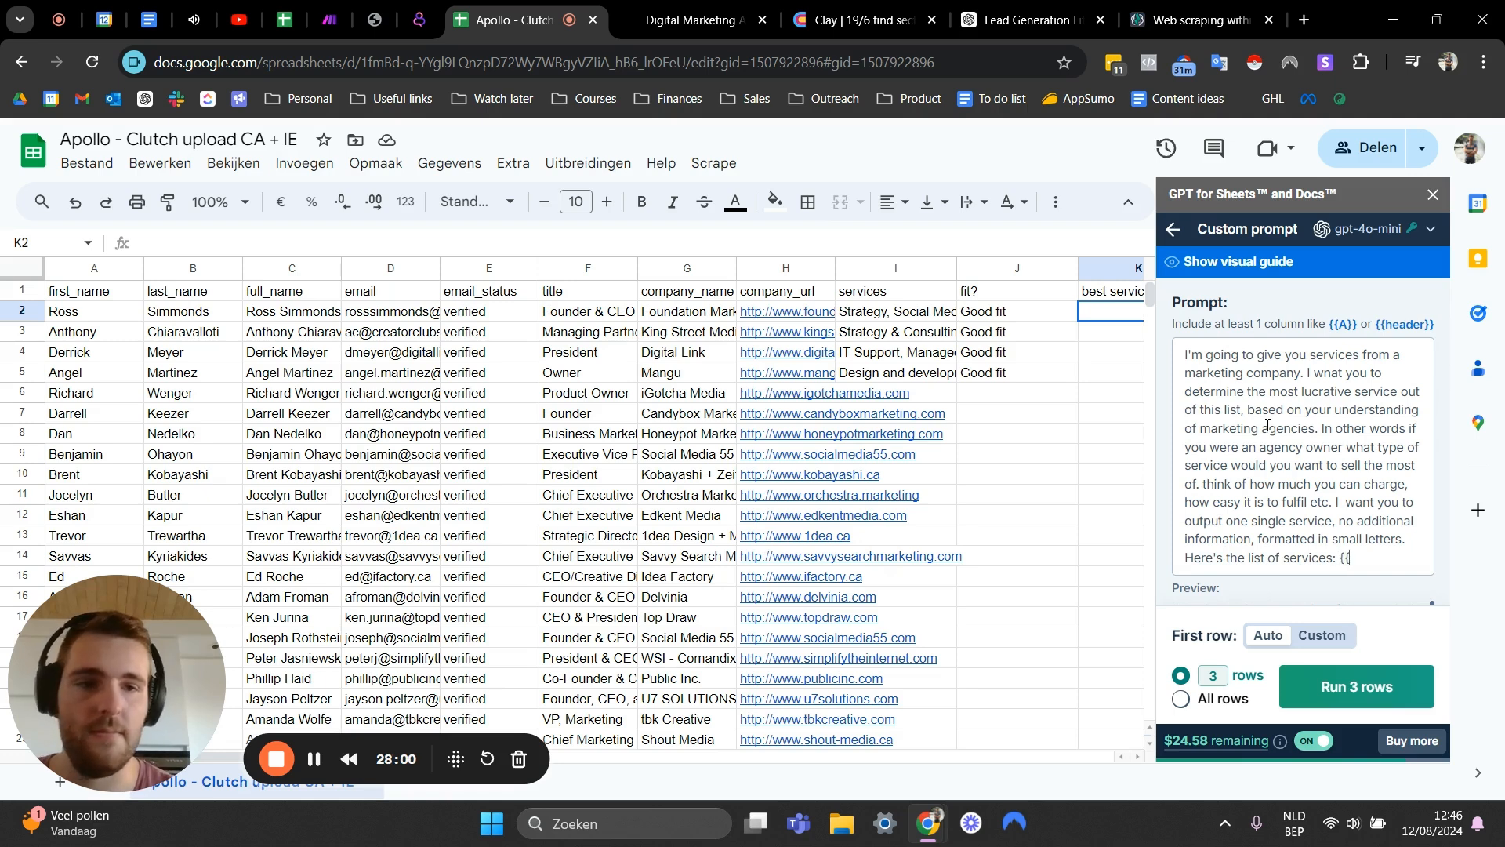
pyautogui.write('{{I}}')
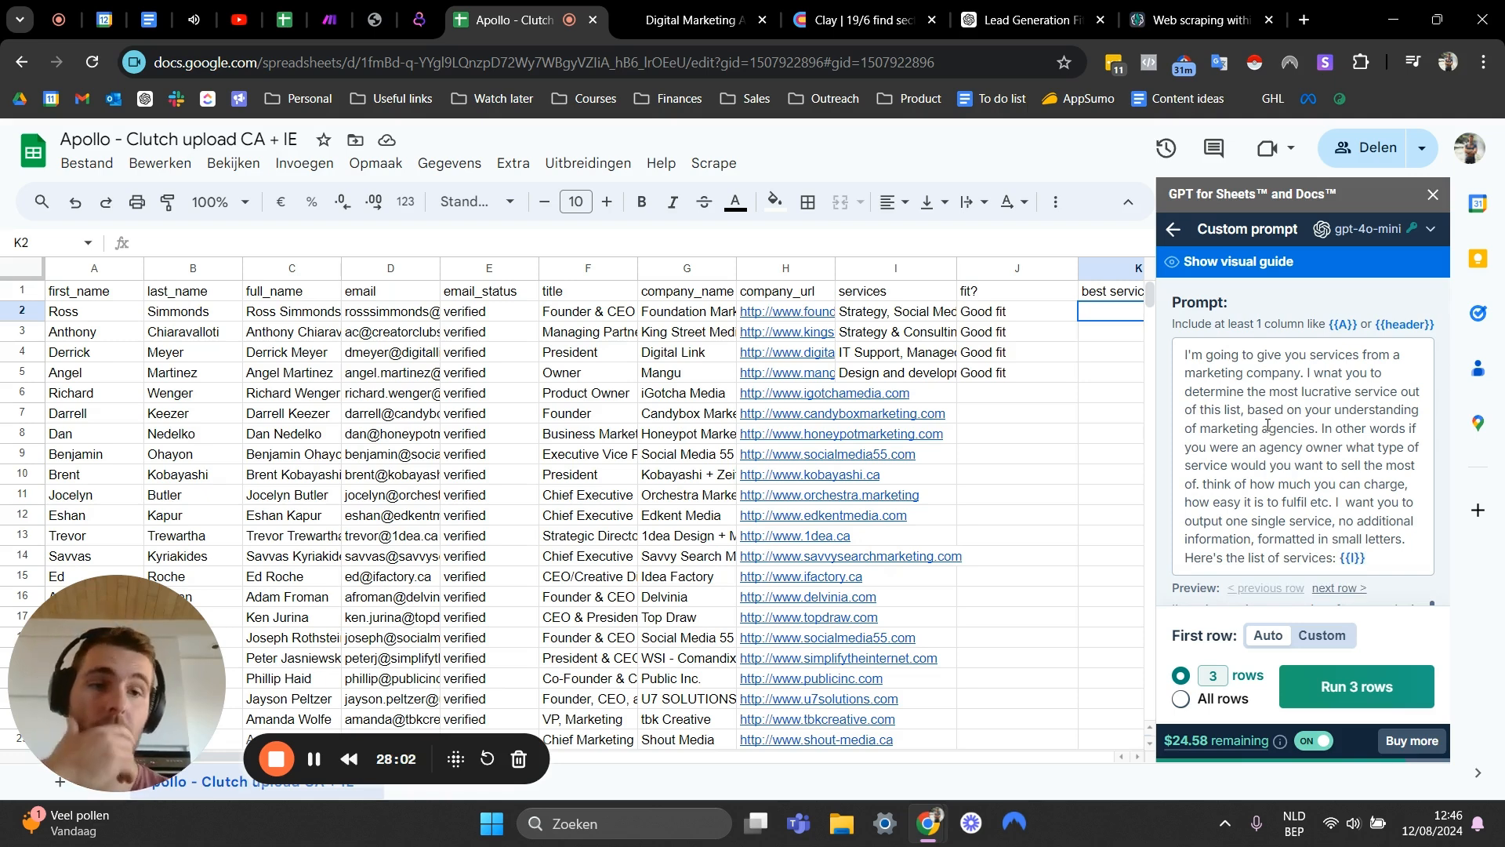
# - Send results to the best service column, run the prompt on the first 4 rows, and close the sidebar
pyautogui.scroll(-3, 1249, 482)
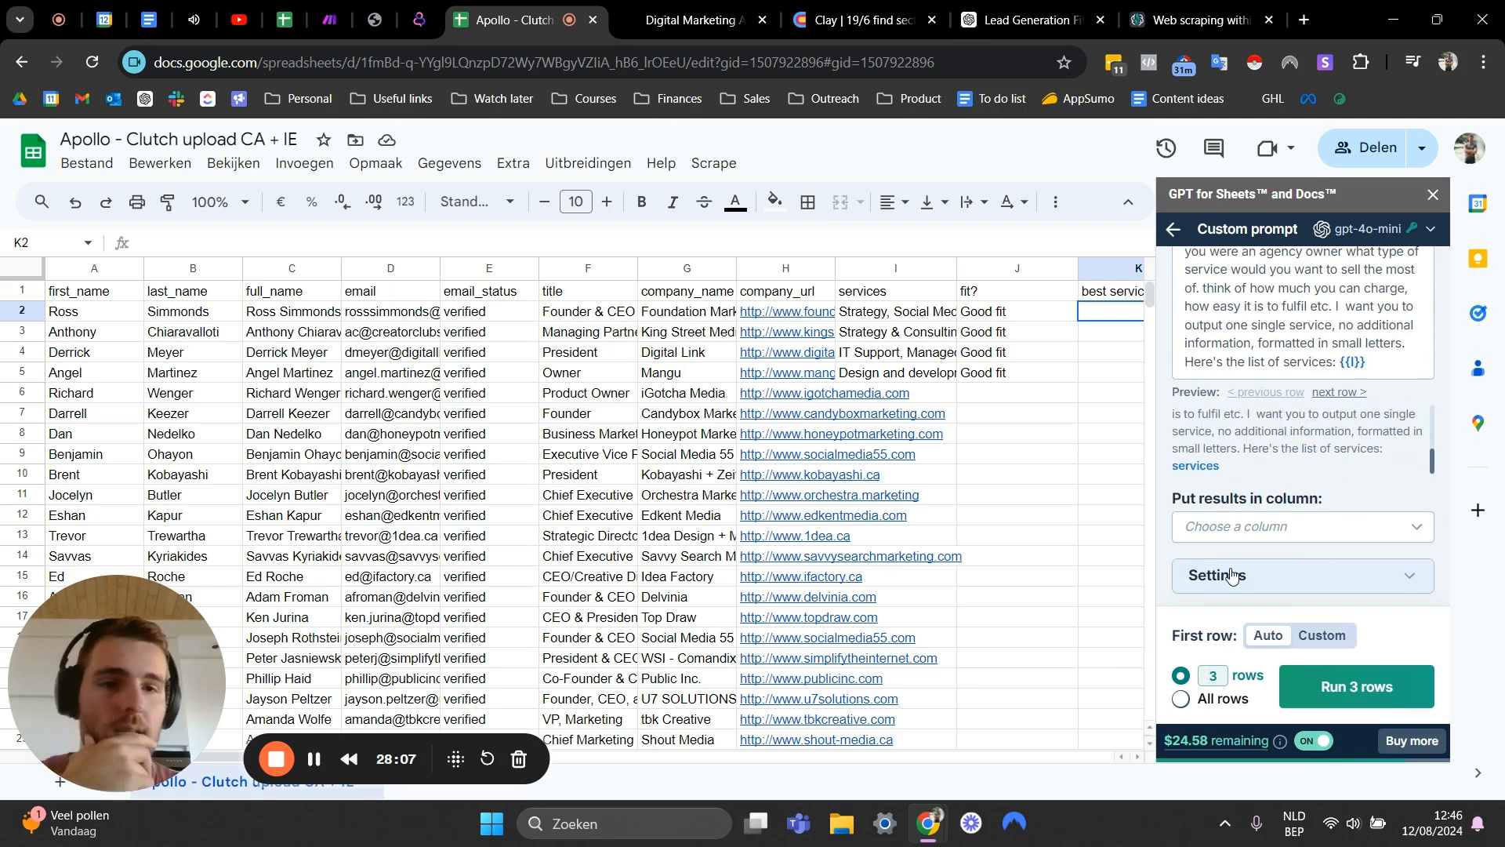
pyautogui.click(1256, 533)
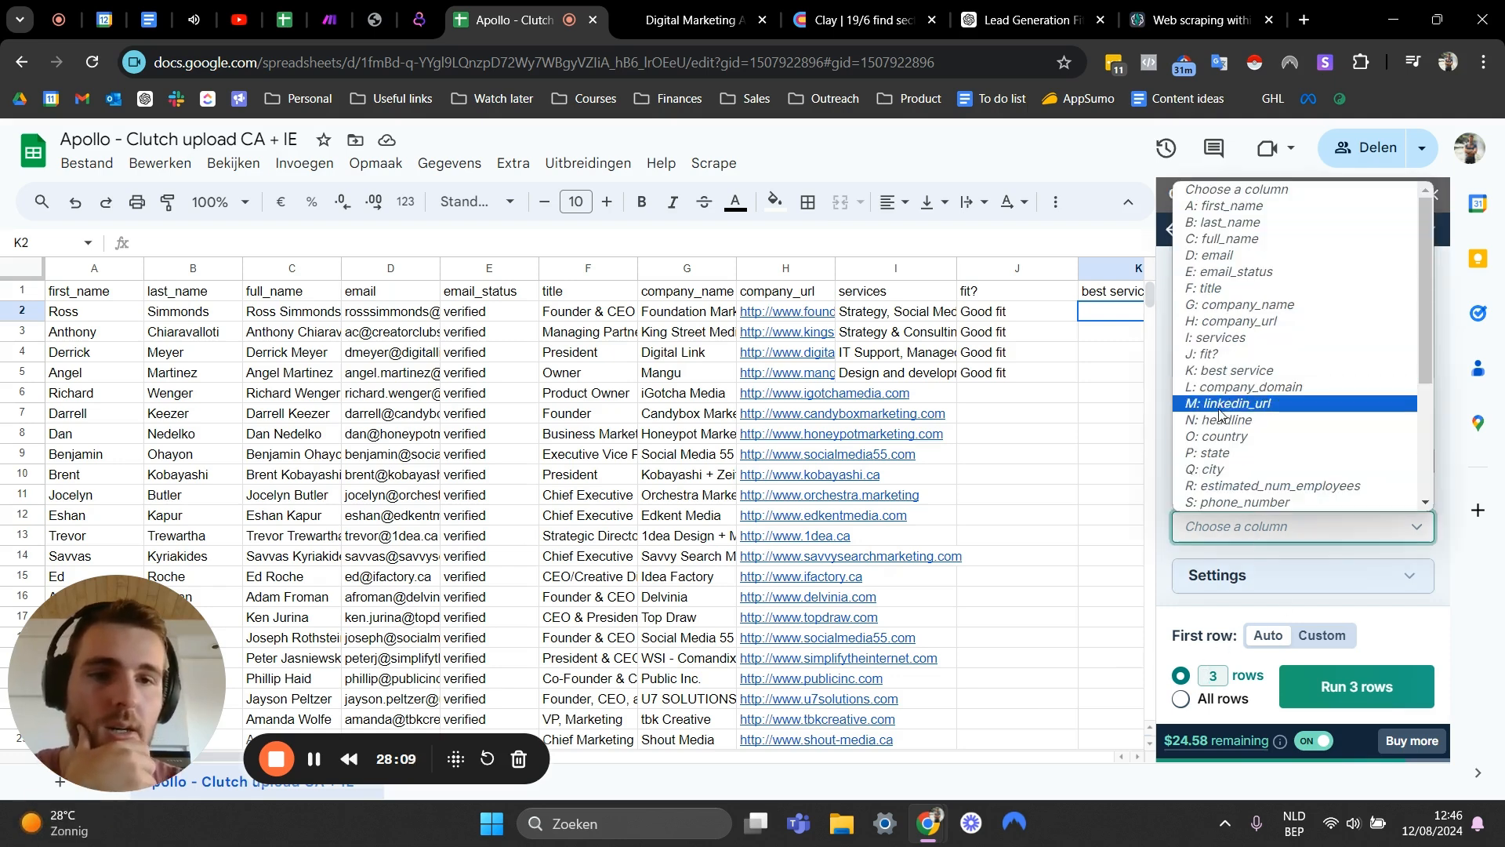
pyautogui.scroll(-1, 1262, 455)
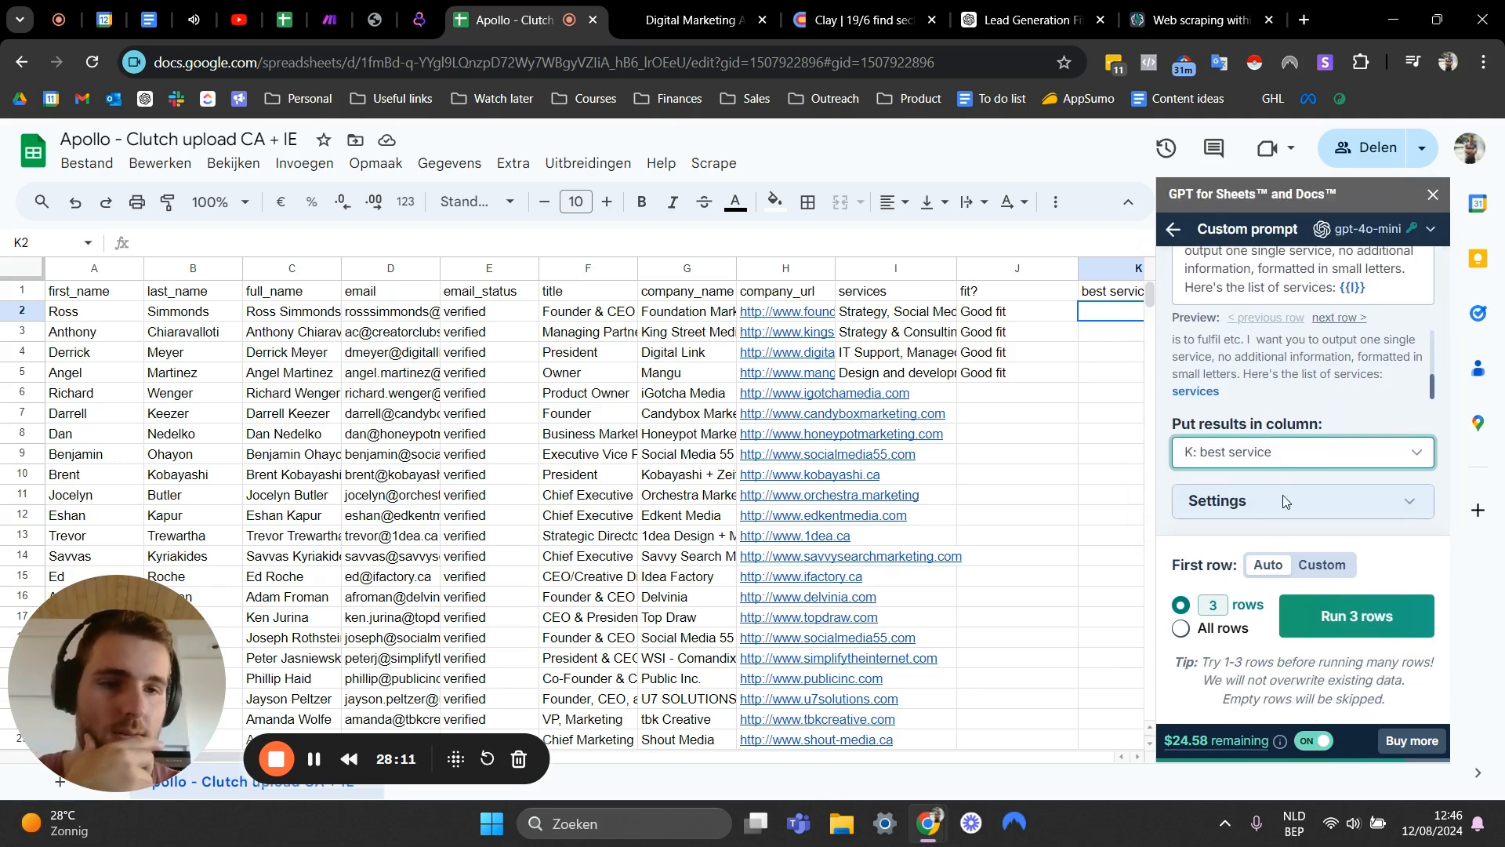
pyautogui.click(1224, 601)
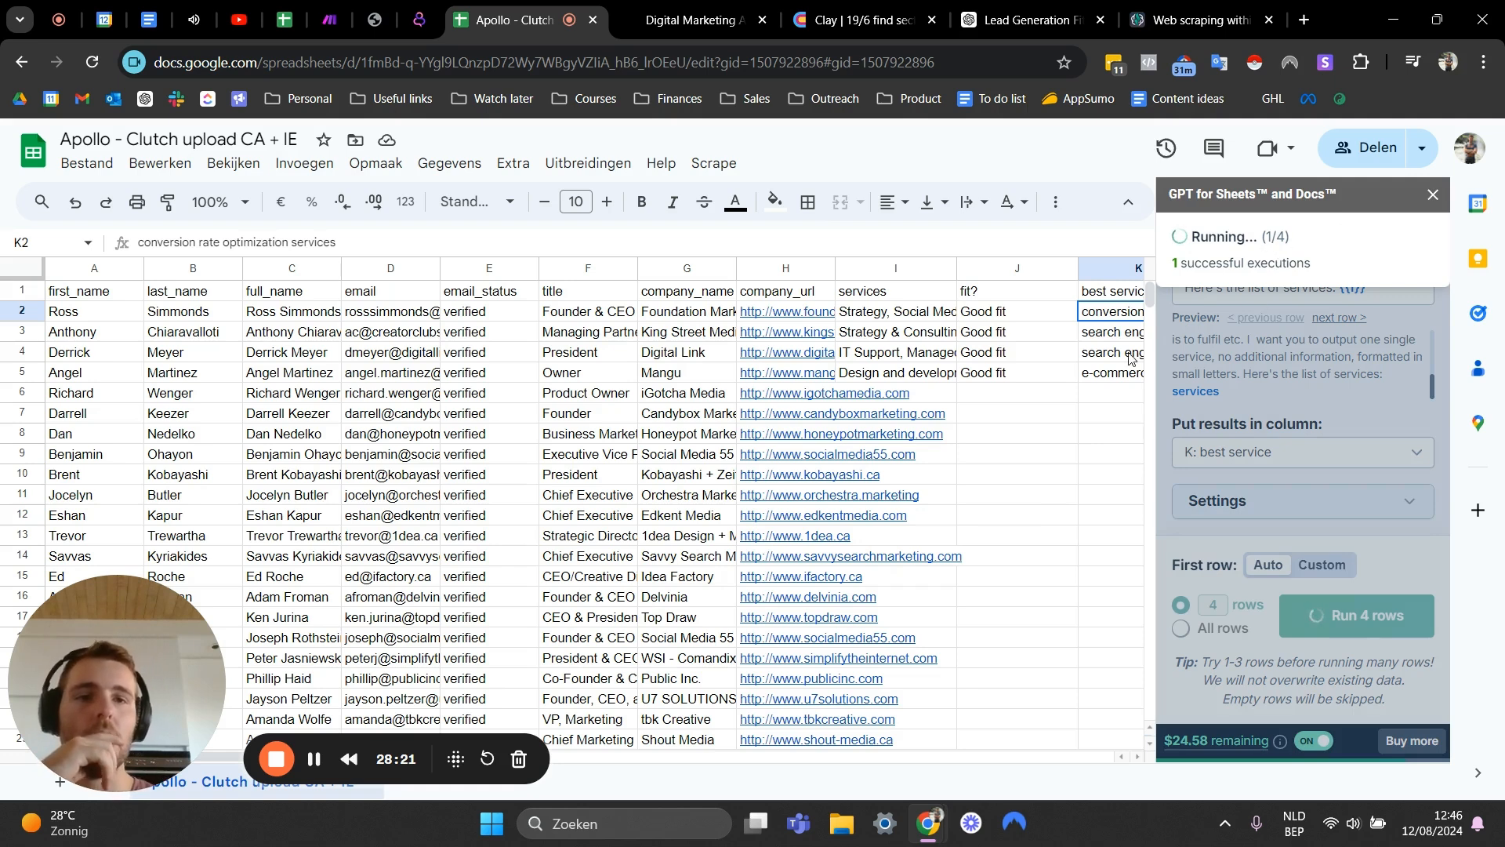
pyautogui.click(1048, 360)
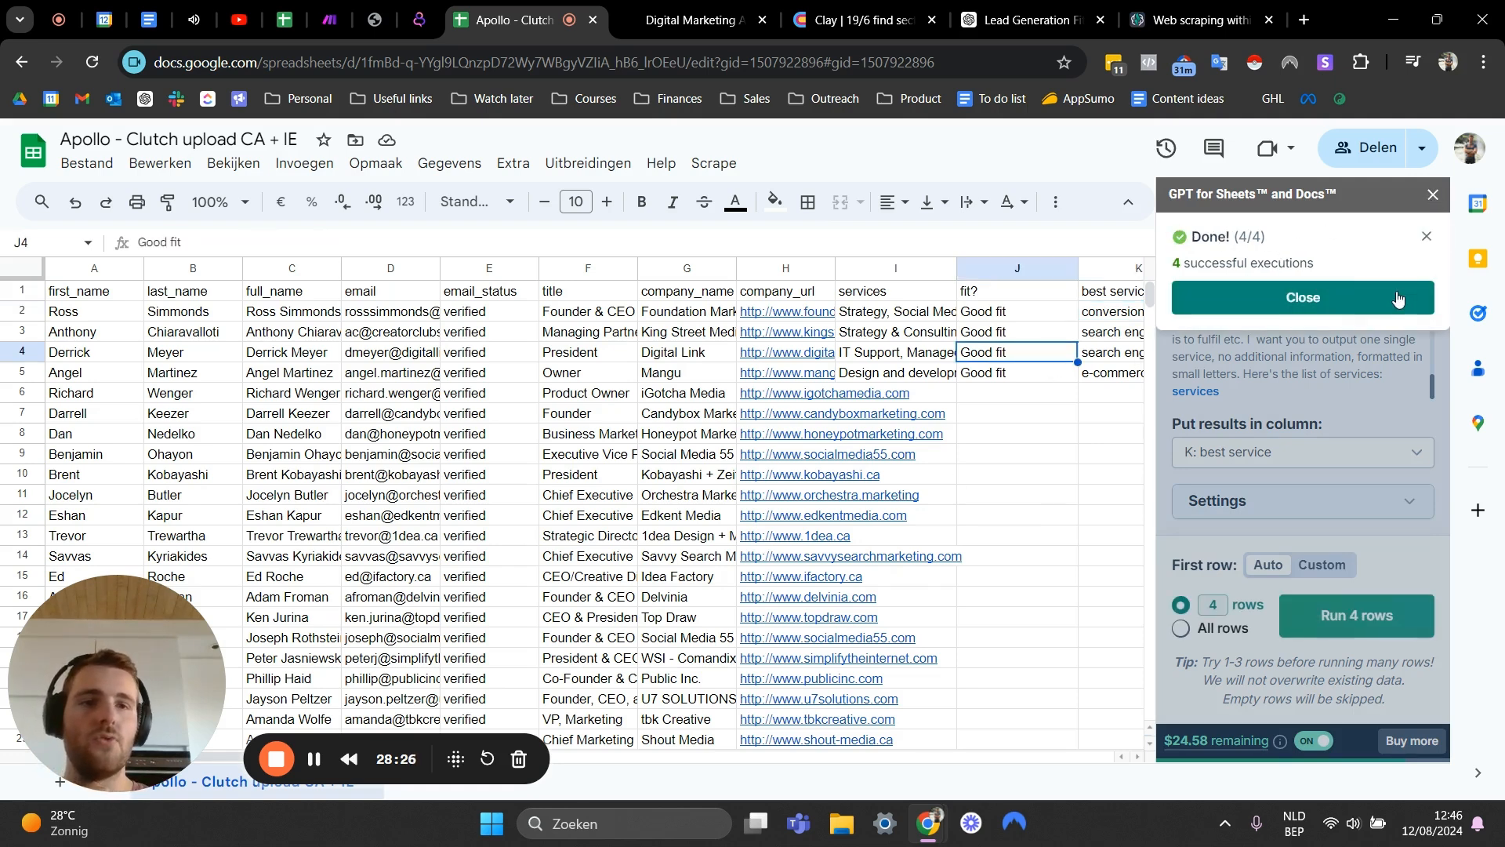
pyautogui.click(1359, 299)
pyautogui.click(1433, 195)
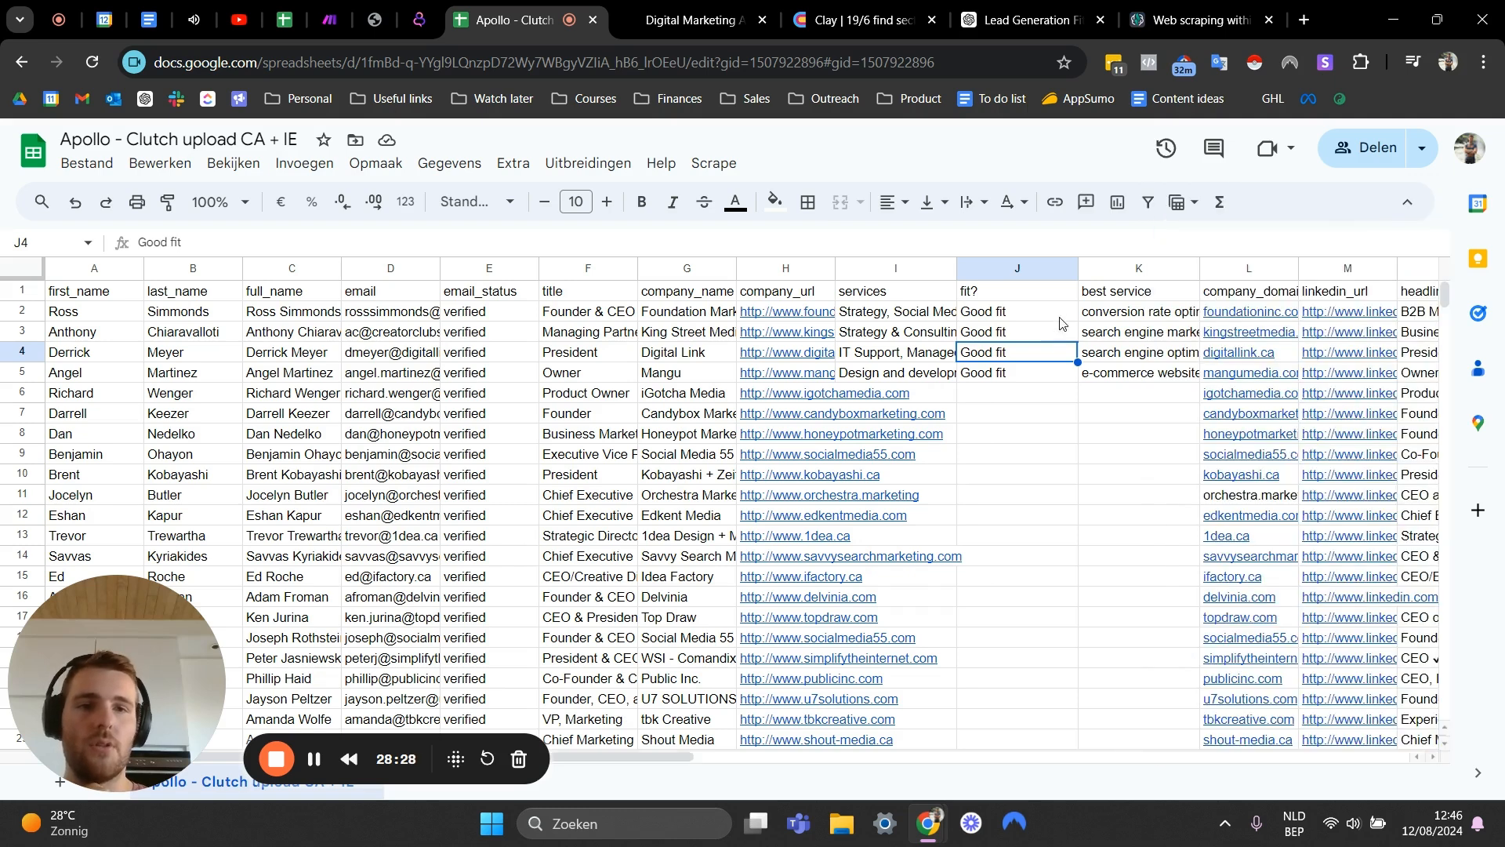
# - Review the best service result generated for each of the first leads
pyautogui.click(1102, 312)
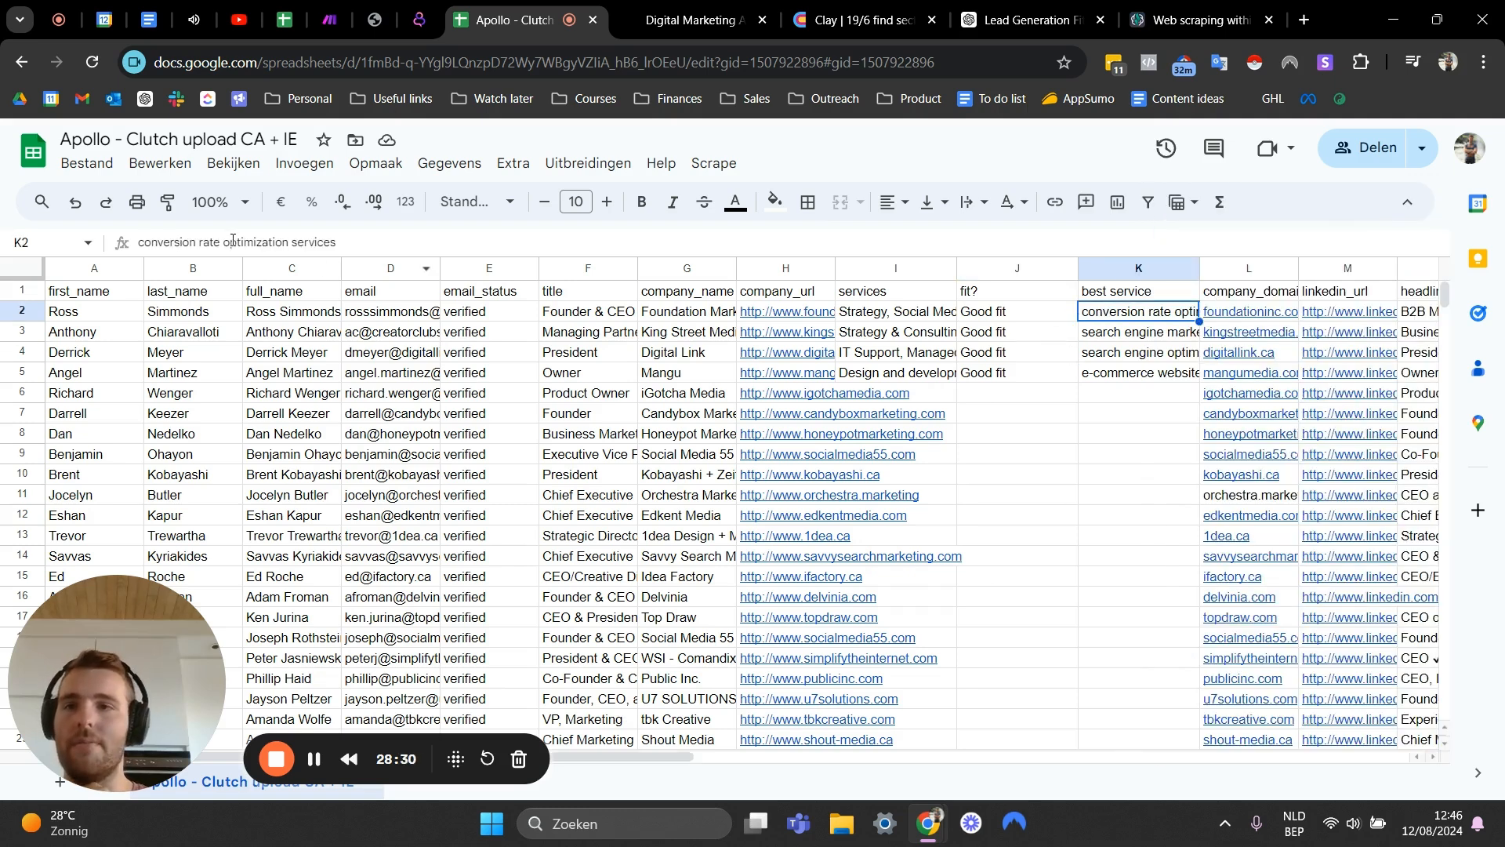
pyautogui.click(1116, 341)
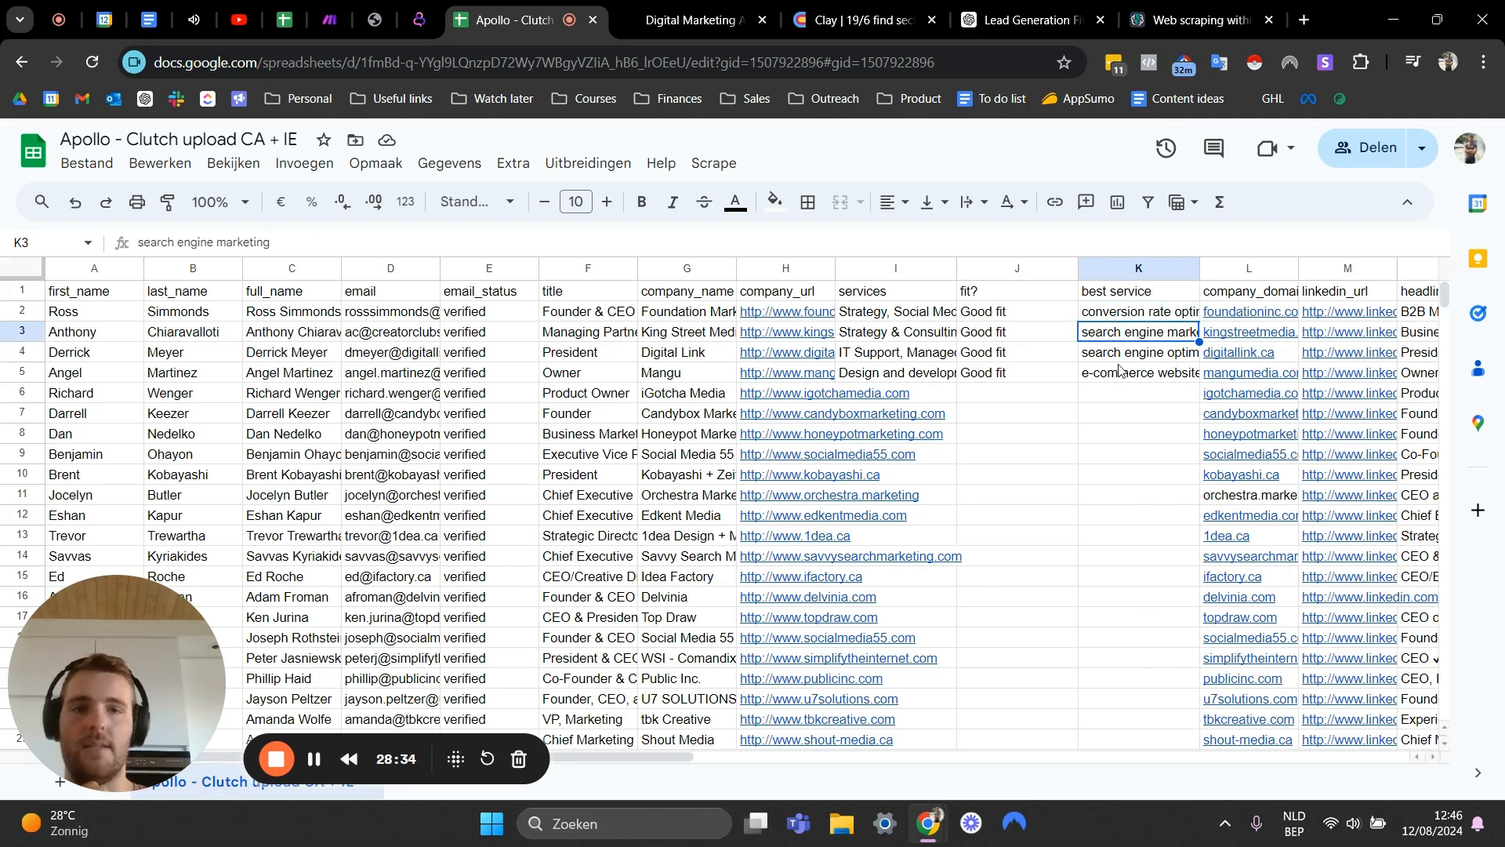
pyautogui.click(1131, 316)
pyautogui.click(1117, 337)
pyautogui.click(1103, 363)
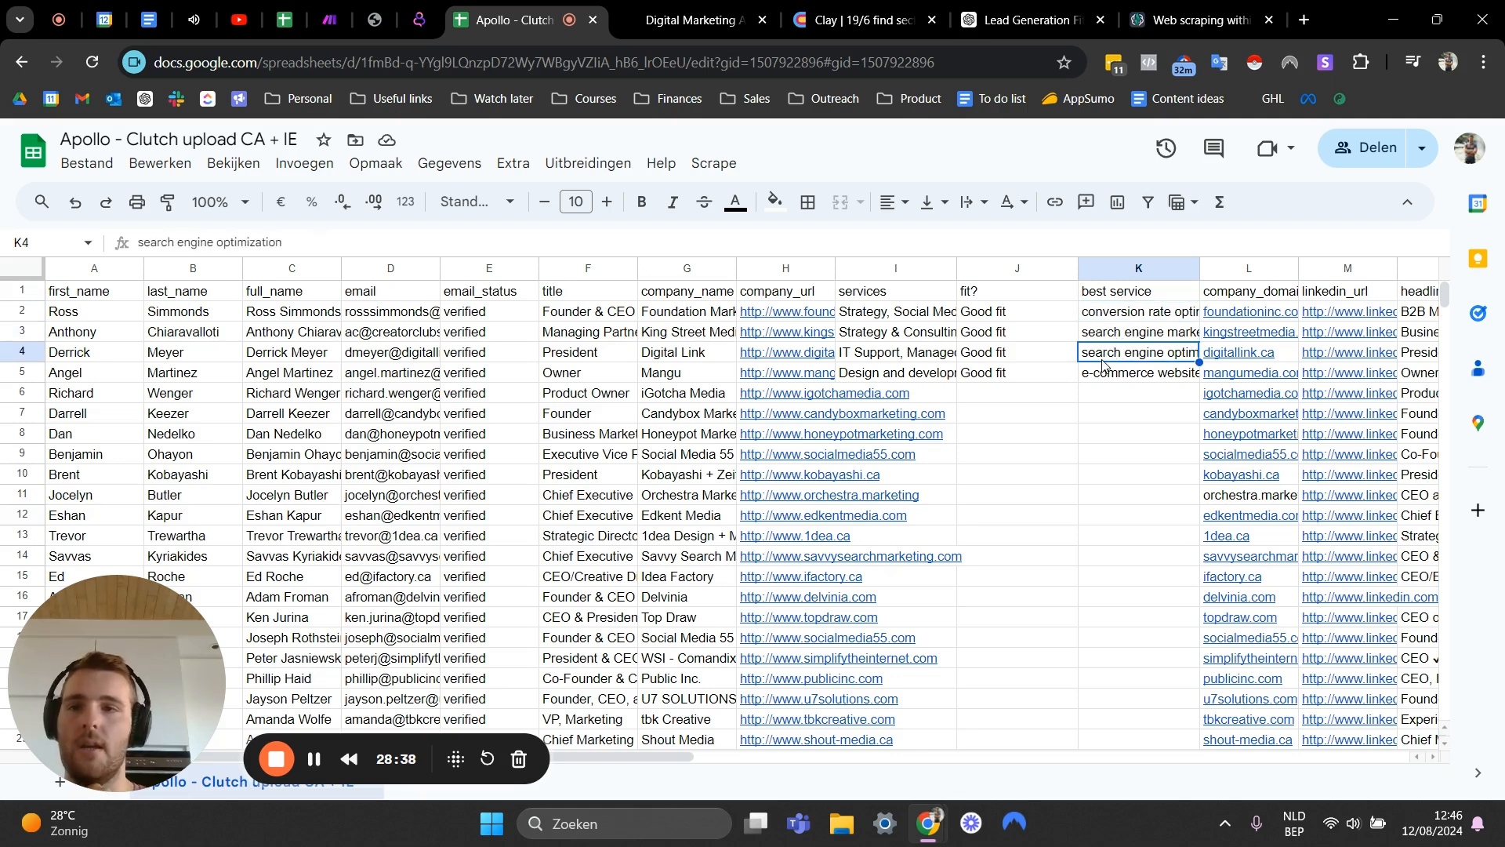
pyautogui.click(1108, 376)
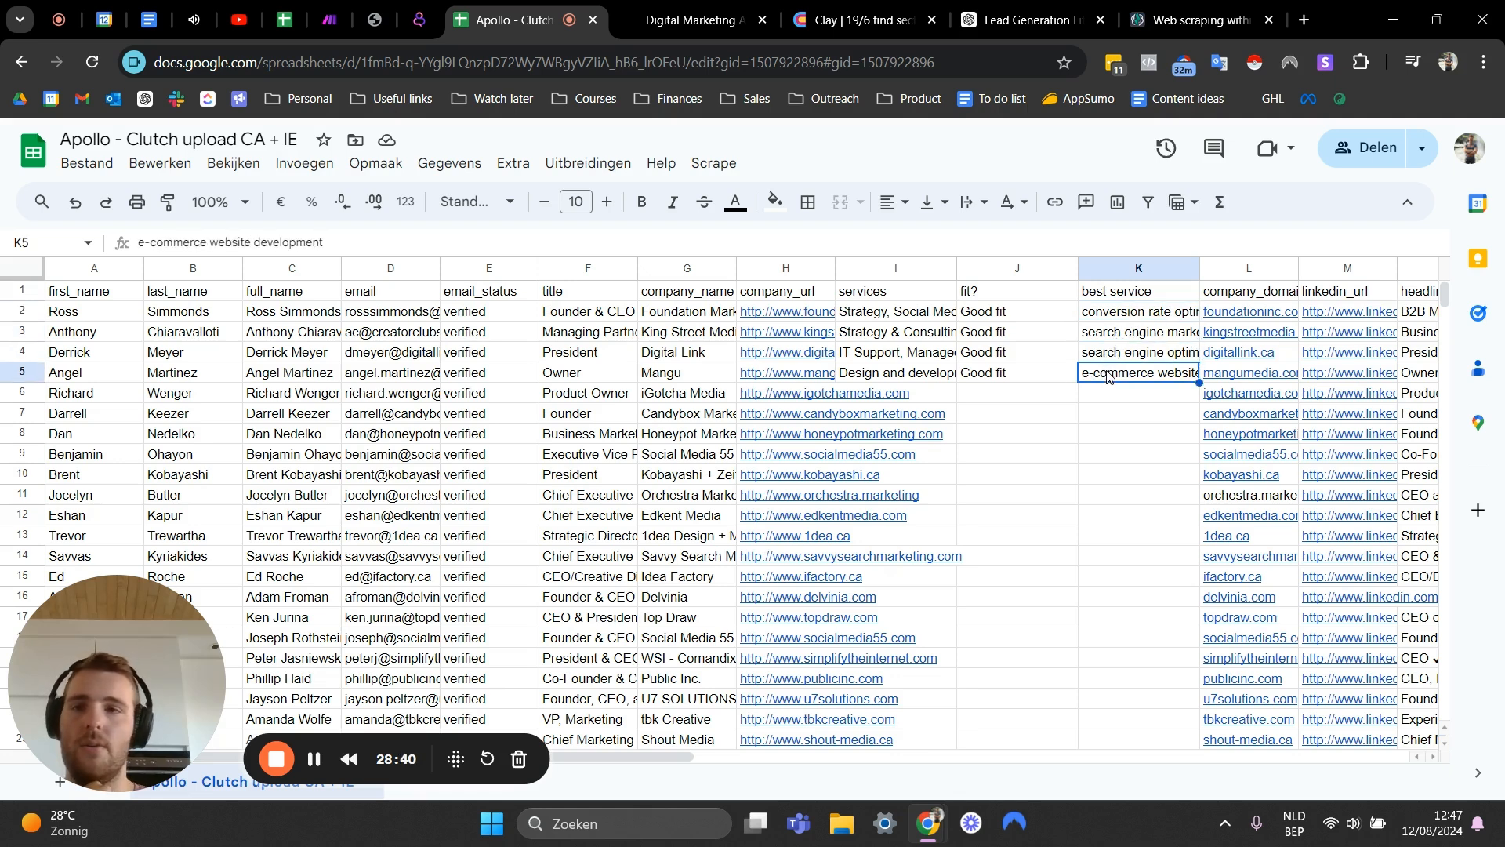
pyautogui.click(1096, 398)
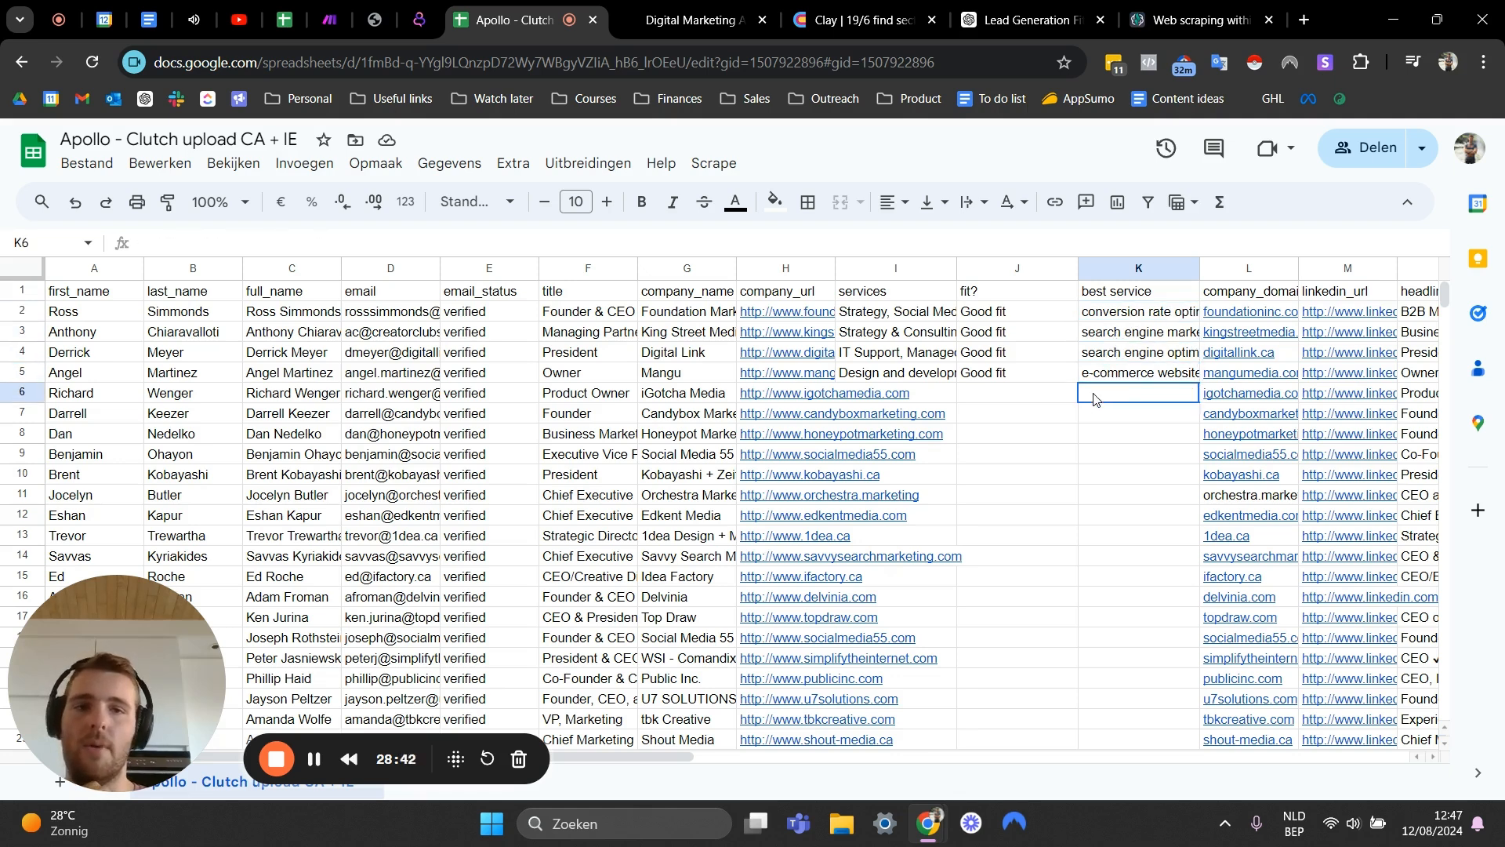
pyautogui.click(981, 393)
# - Examine the services column across the lead rows, including those not yet scraped
pyautogui.moveTo(1129, 317)
pyautogui.mouseDown()
pyautogui.moveTo(1115, 369)
pyautogui.moveTo(1135, 314)
pyautogui.mouseUp()
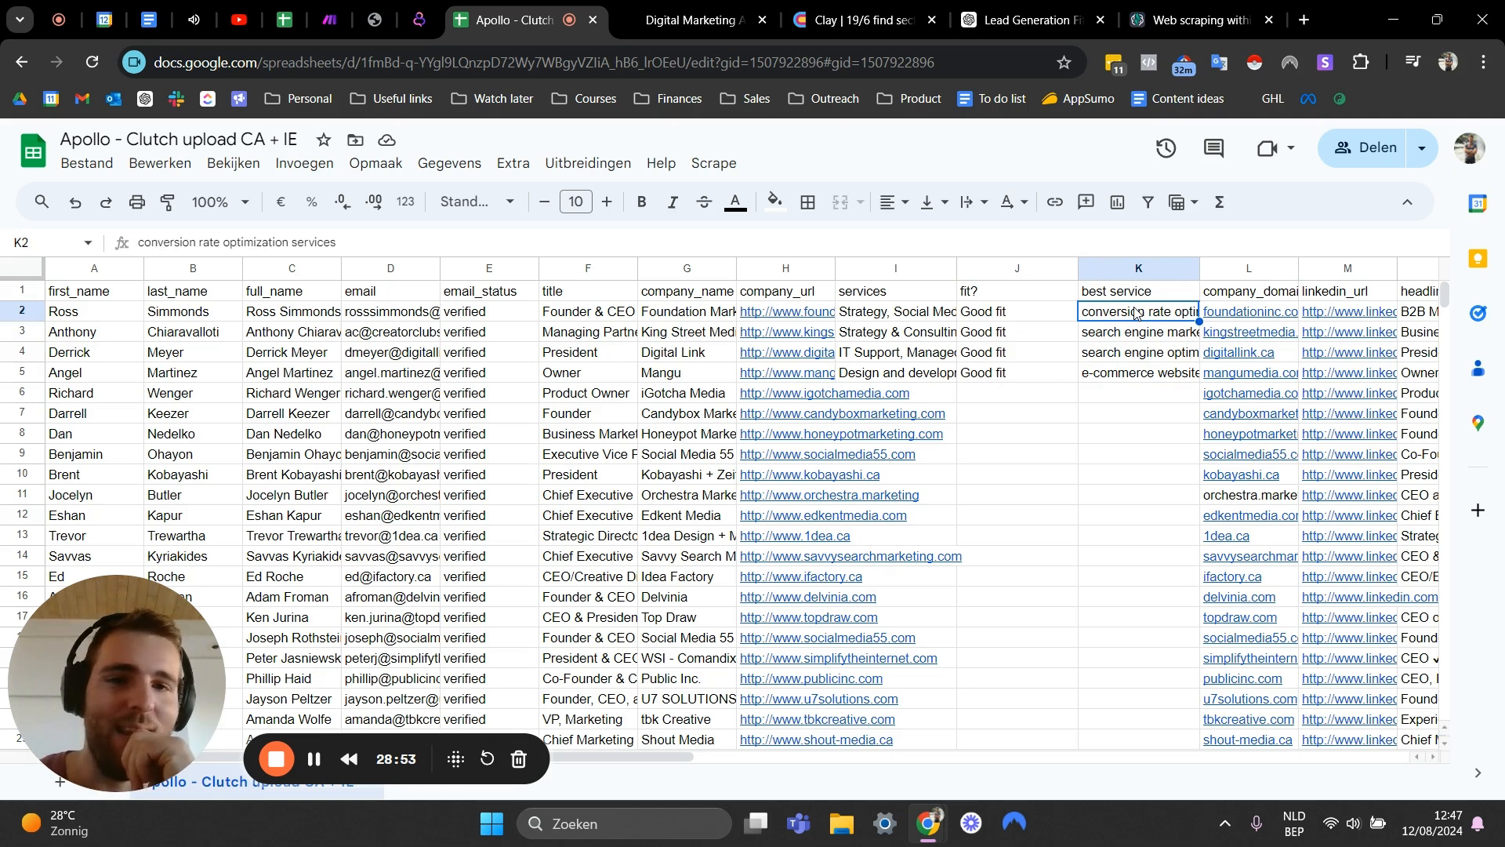
pyautogui.moveTo(873, 307); pyautogui.dragTo(913, 455)
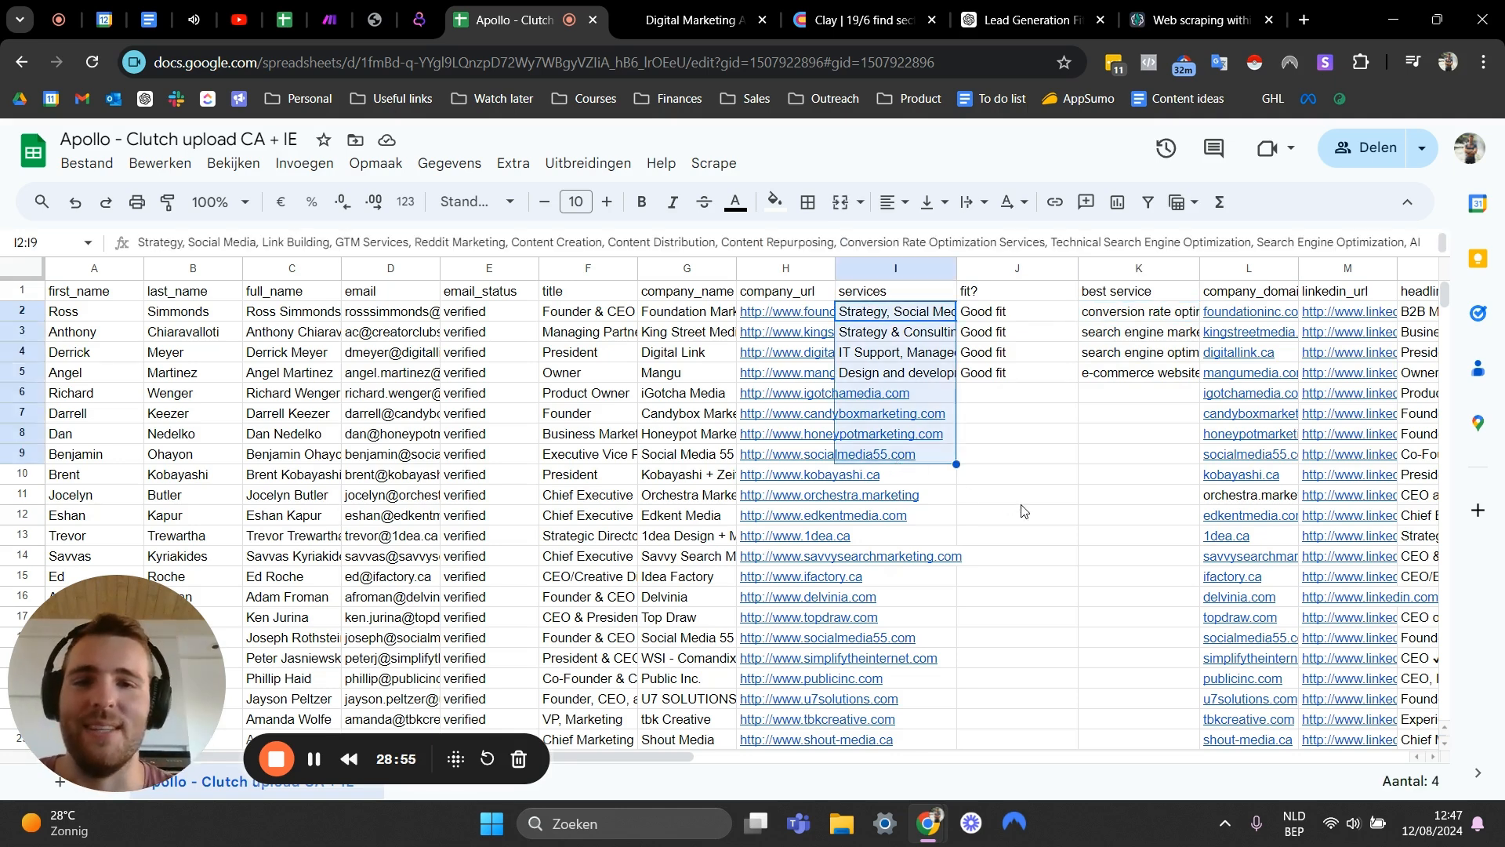
pyautogui.click(1021, 503)
pyautogui.moveTo(878, 316); pyautogui.dragTo(960, 545)
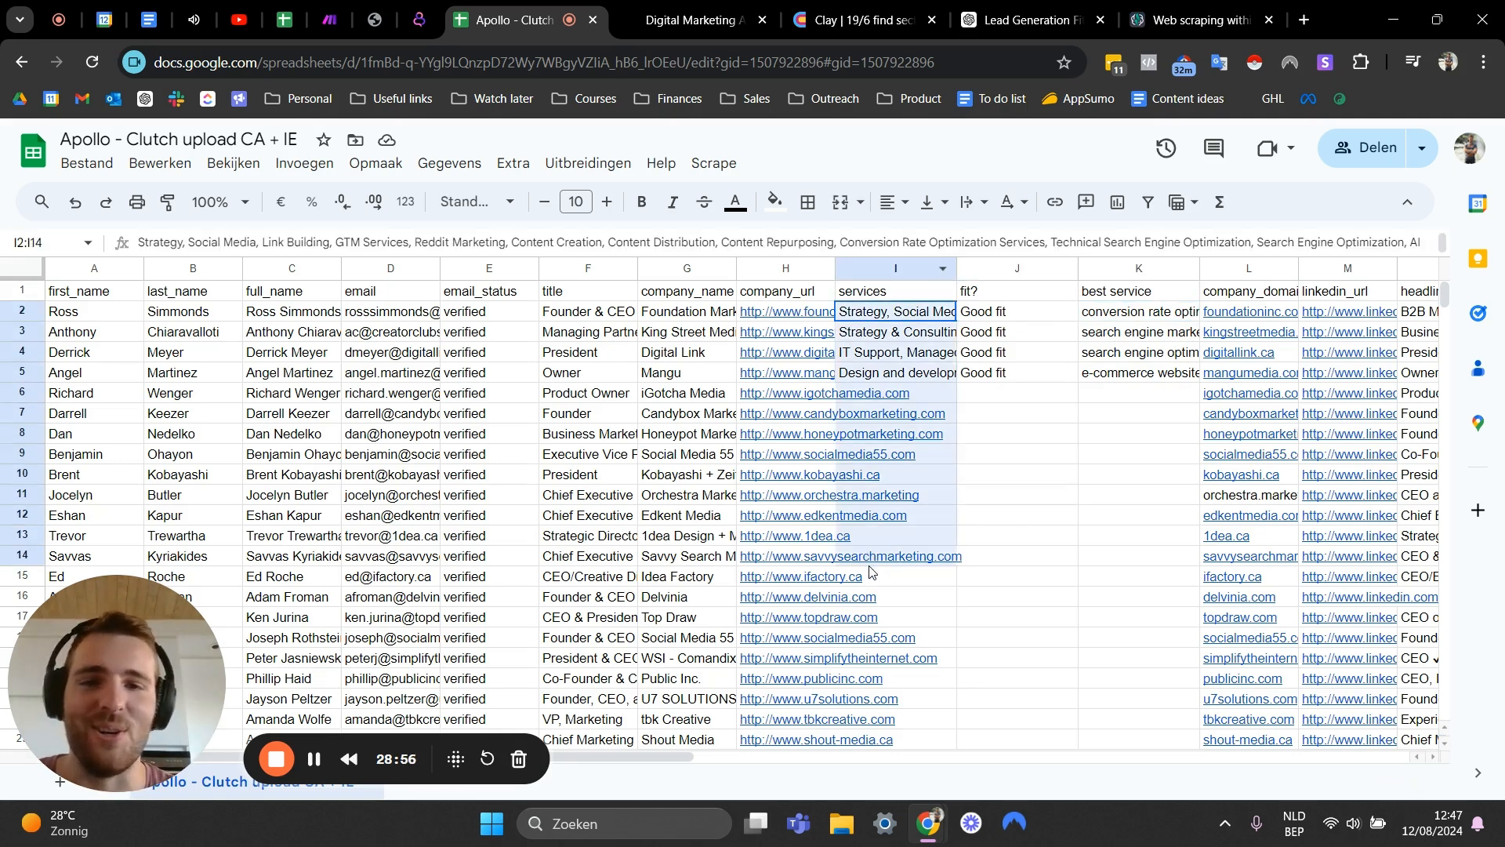
pyautogui.click(1064, 459)
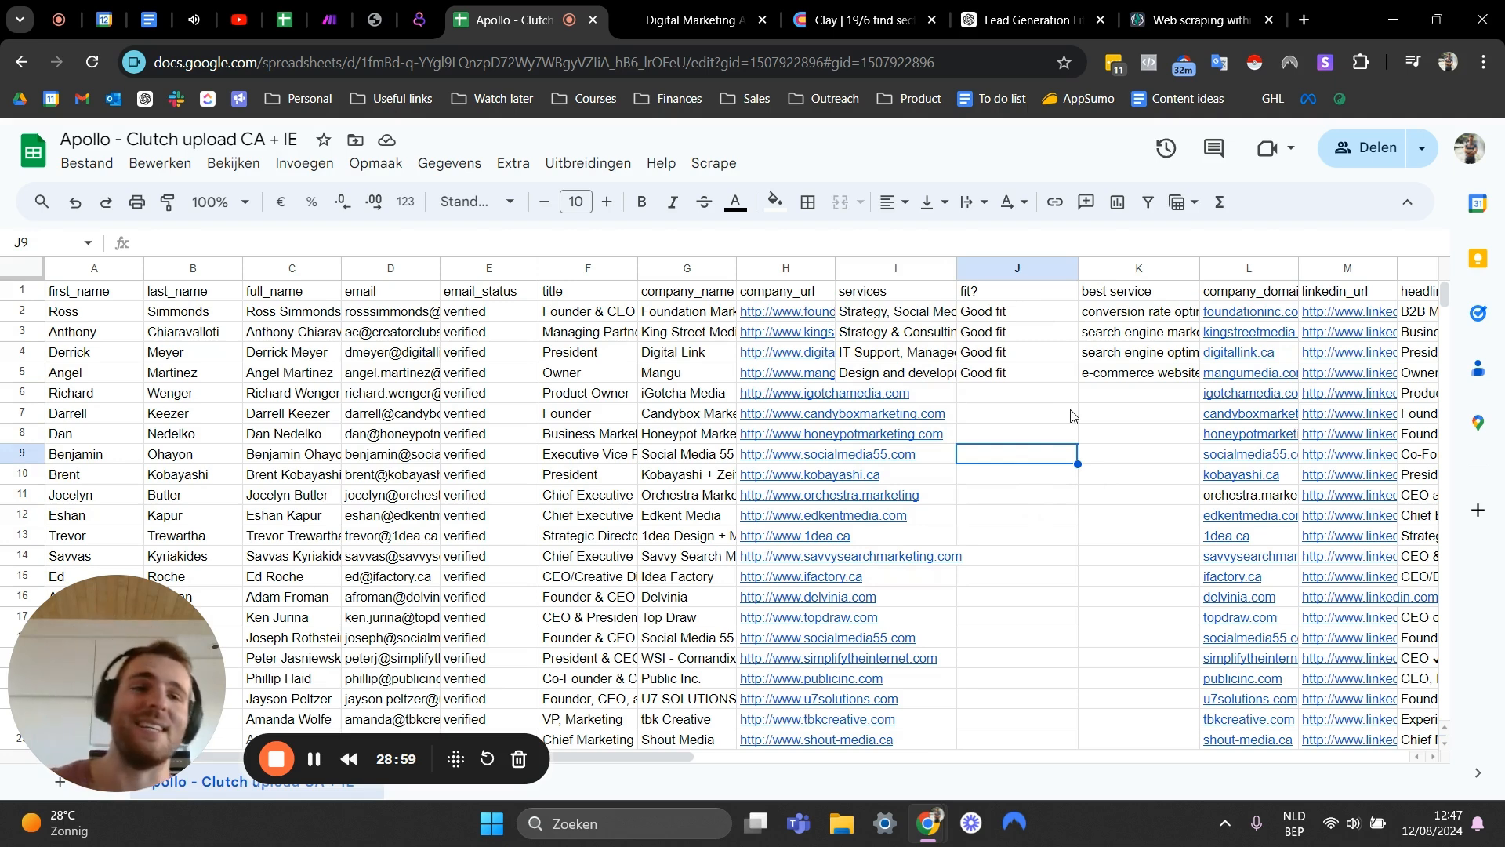
pyautogui.click(919, 388)
pyautogui.click(1013, 375)
pyautogui.click(899, 317)
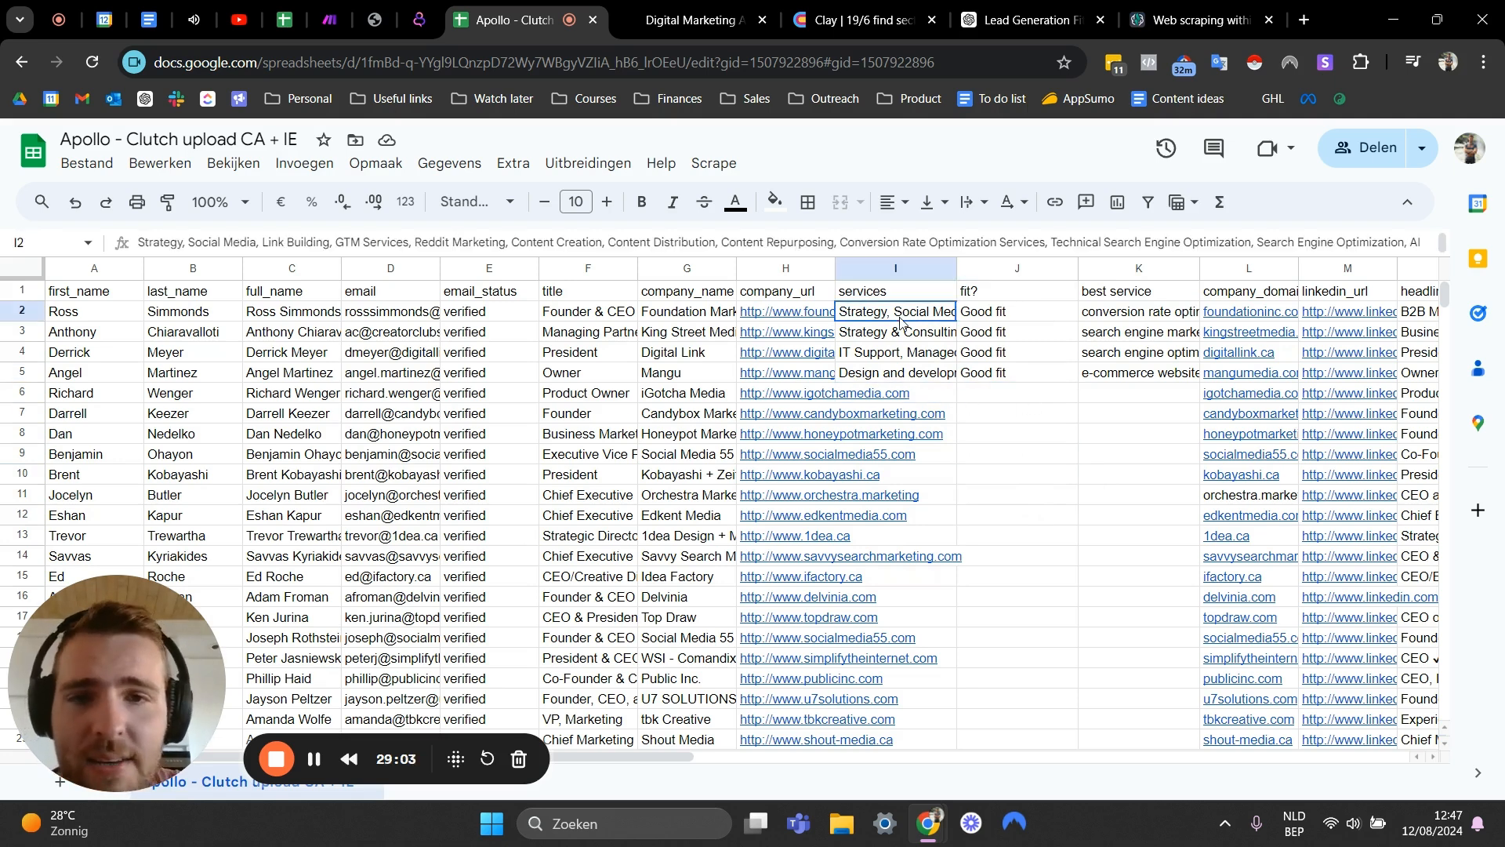
pyautogui.click(929, 418)
pyautogui.click(901, 392)
pyautogui.moveTo(1004, 315); pyautogui.dragTo(1036, 550)
pyautogui.click(1052, 480)
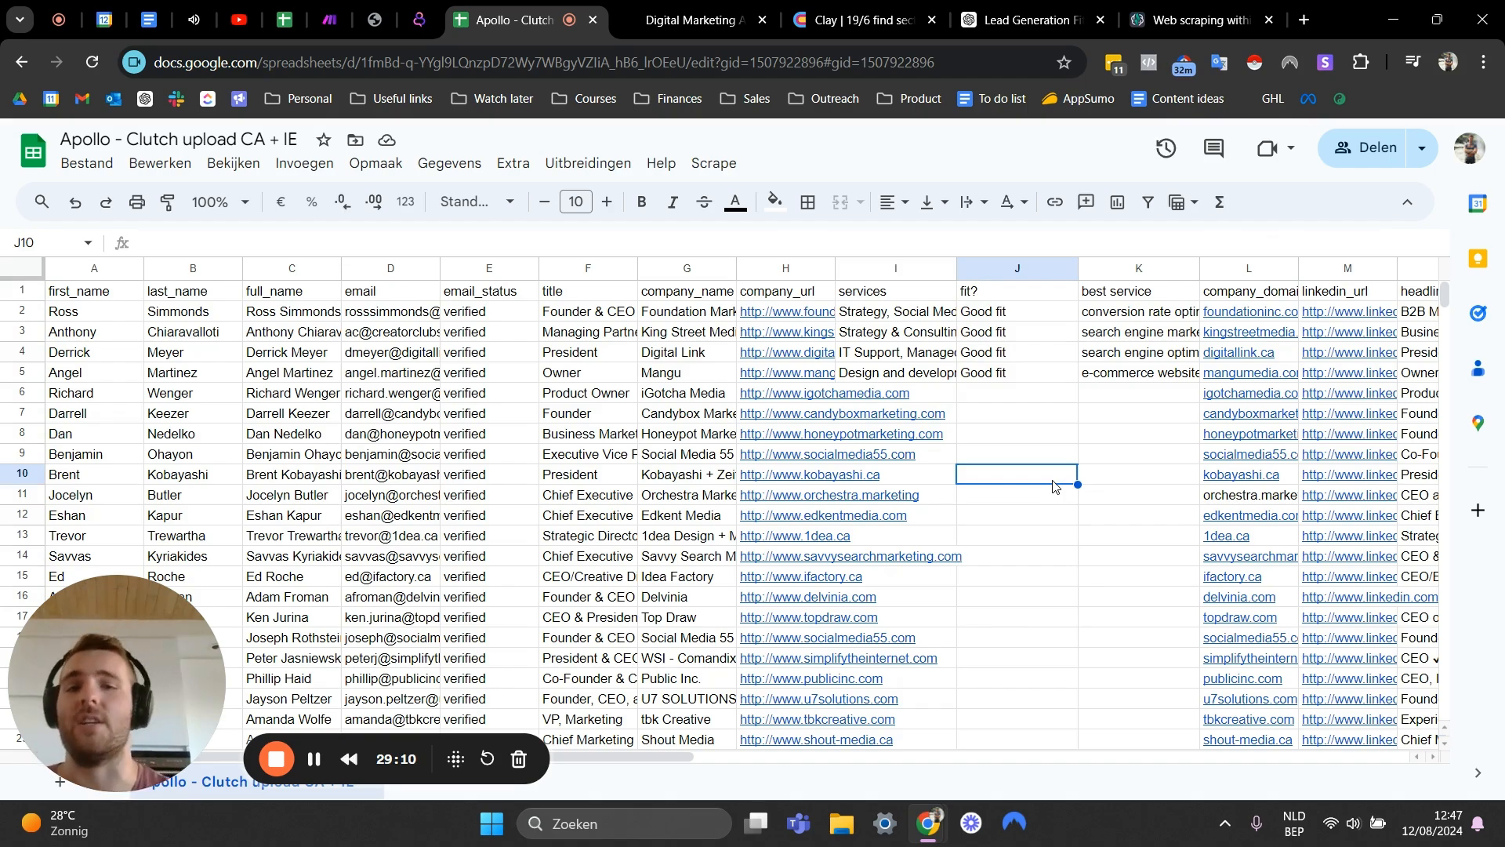
pyautogui.scroll(-10, 1050, 482)
pyautogui.scroll(10, 862, 454)
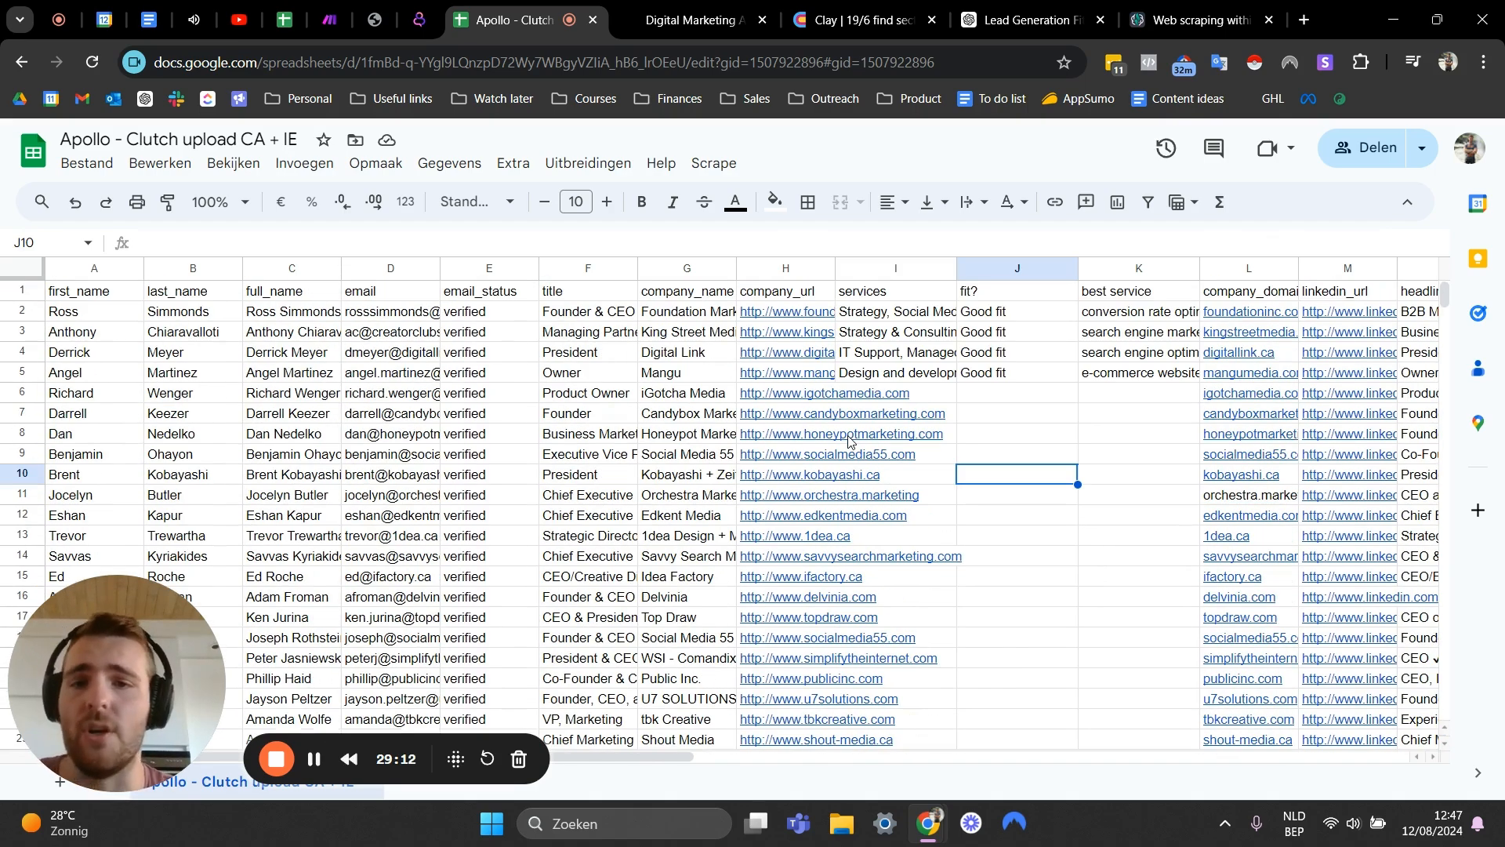
# - Inspect the company website links of several unprocessed leads
pyautogui.click(783, 581)
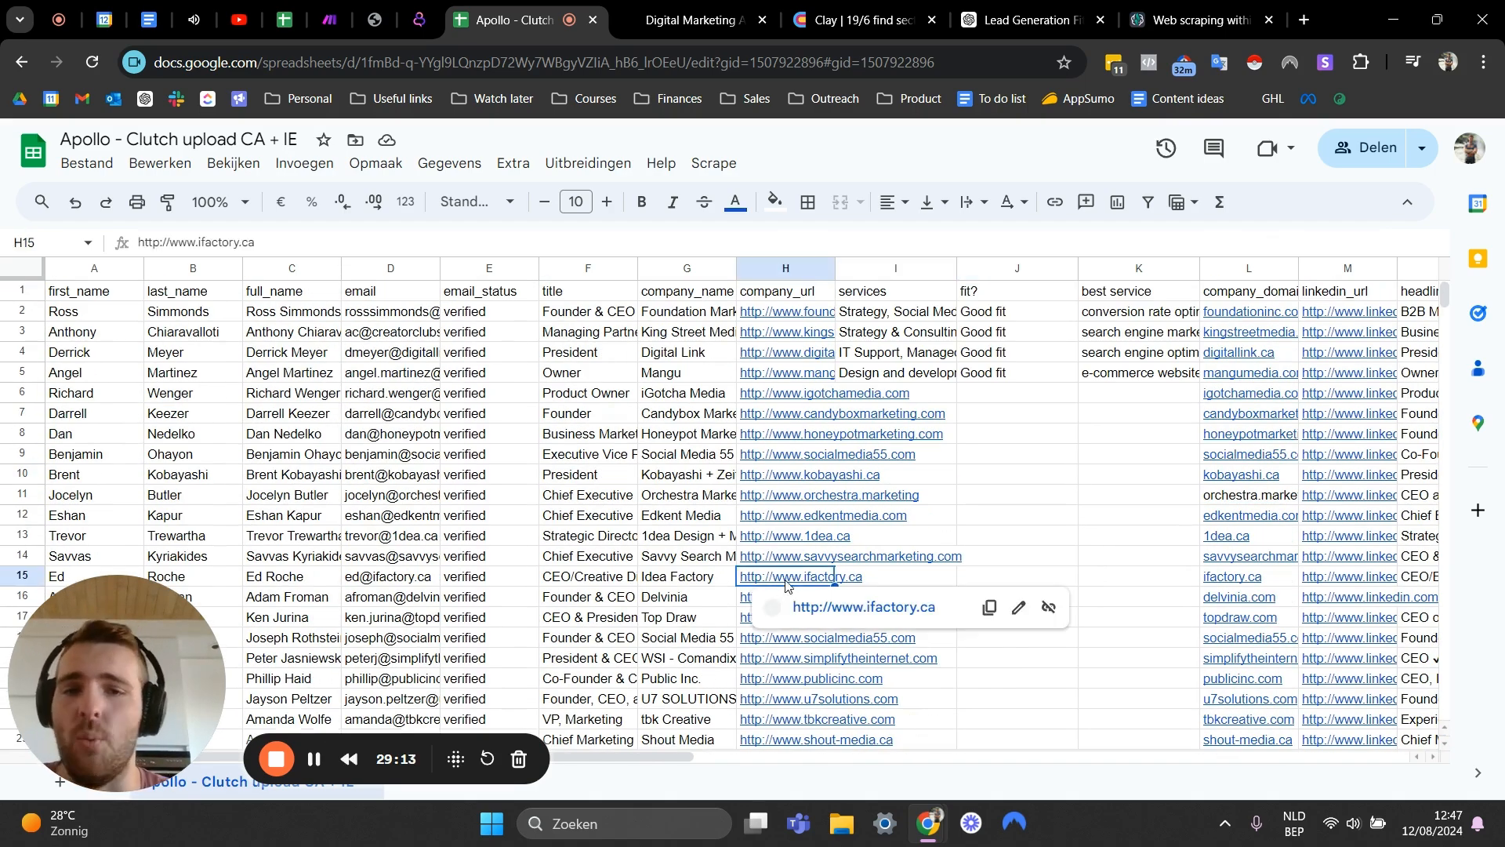
pyautogui.click(978, 520)
pyautogui.click(726, 555)
pyautogui.click(778, 539)
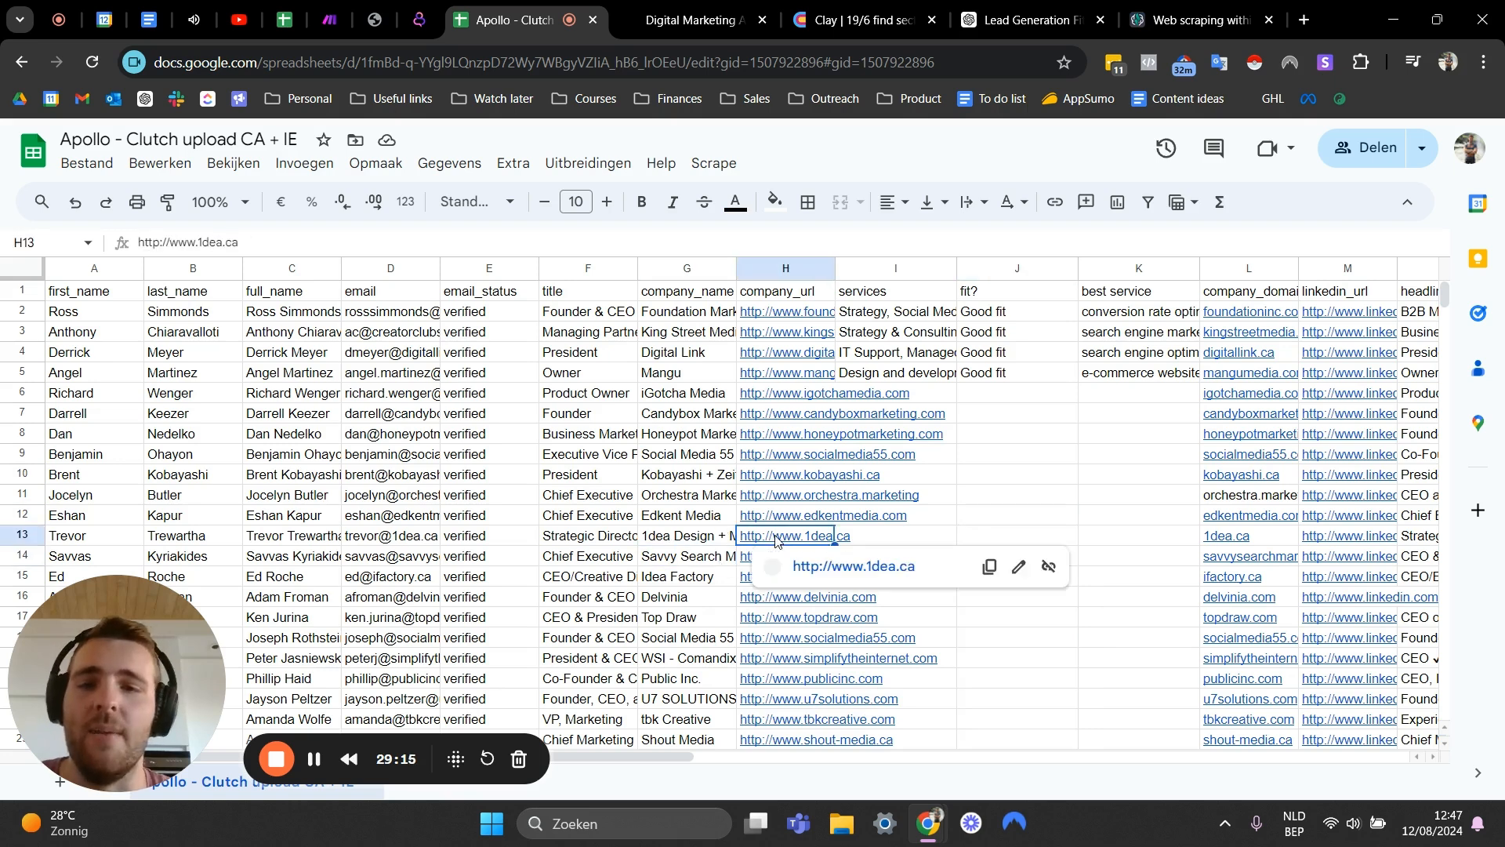
pyautogui.click(976, 511)
pyautogui.click(773, 482)
pyautogui.click(934, 478)
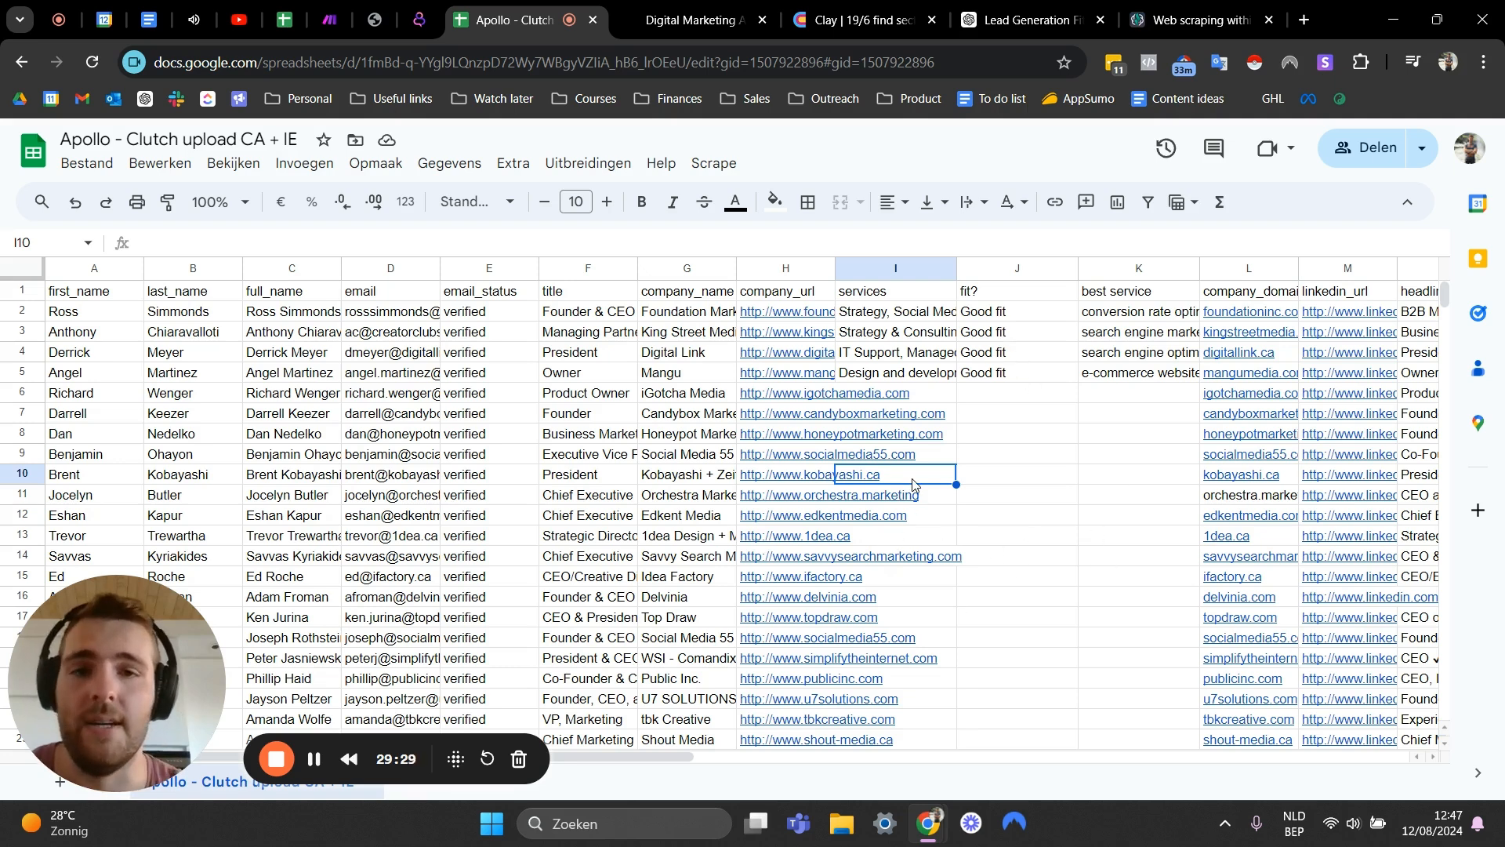
# - Examine the services, fit and best service columns for the processed leads
pyautogui.click(1010, 396)
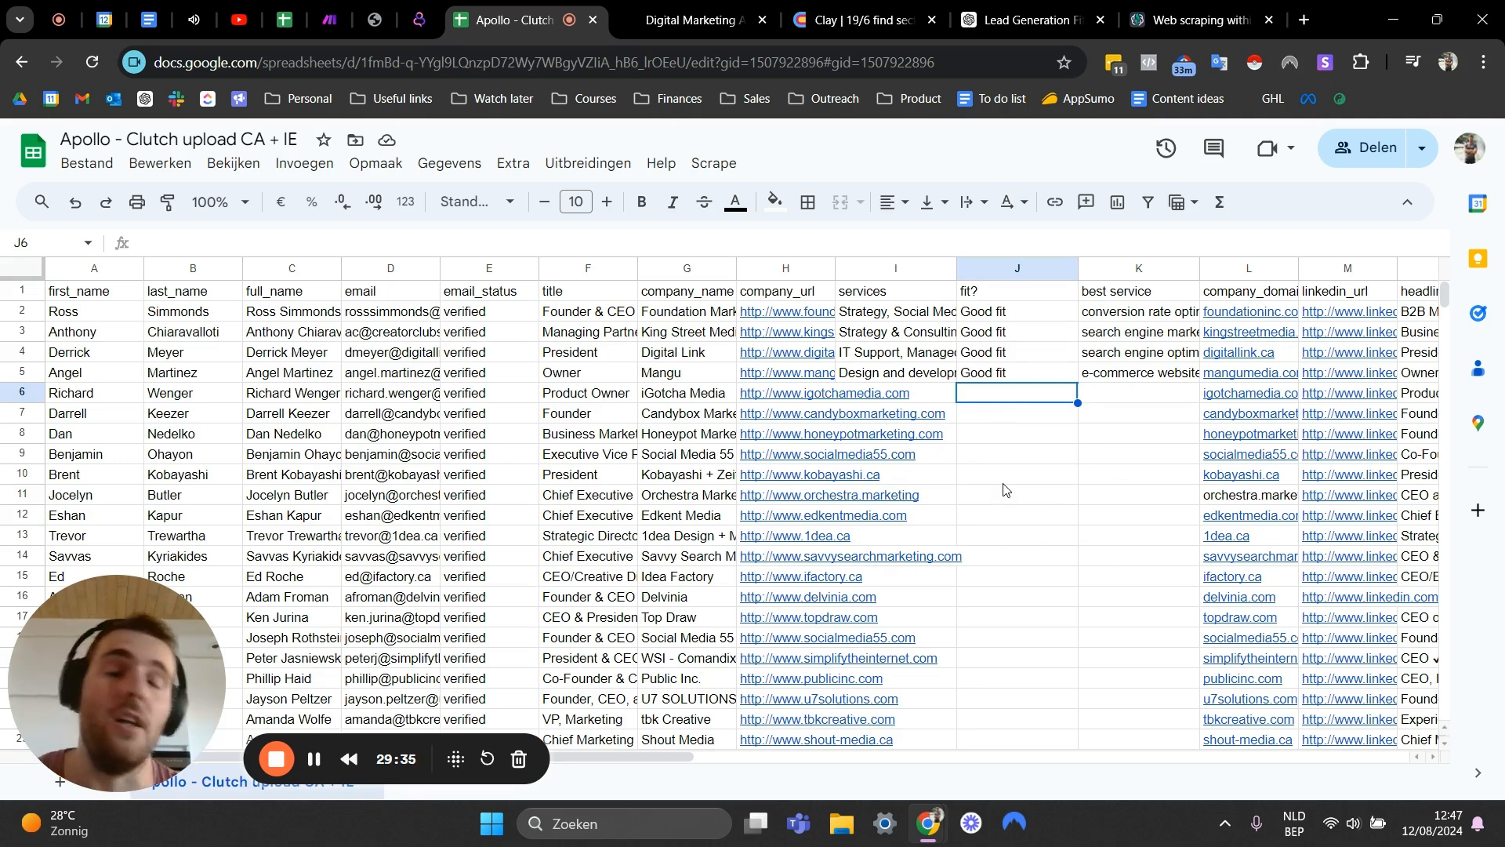
pyautogui.click(1022, 431)
pyautogui.scroll(-6, 1011, 435)
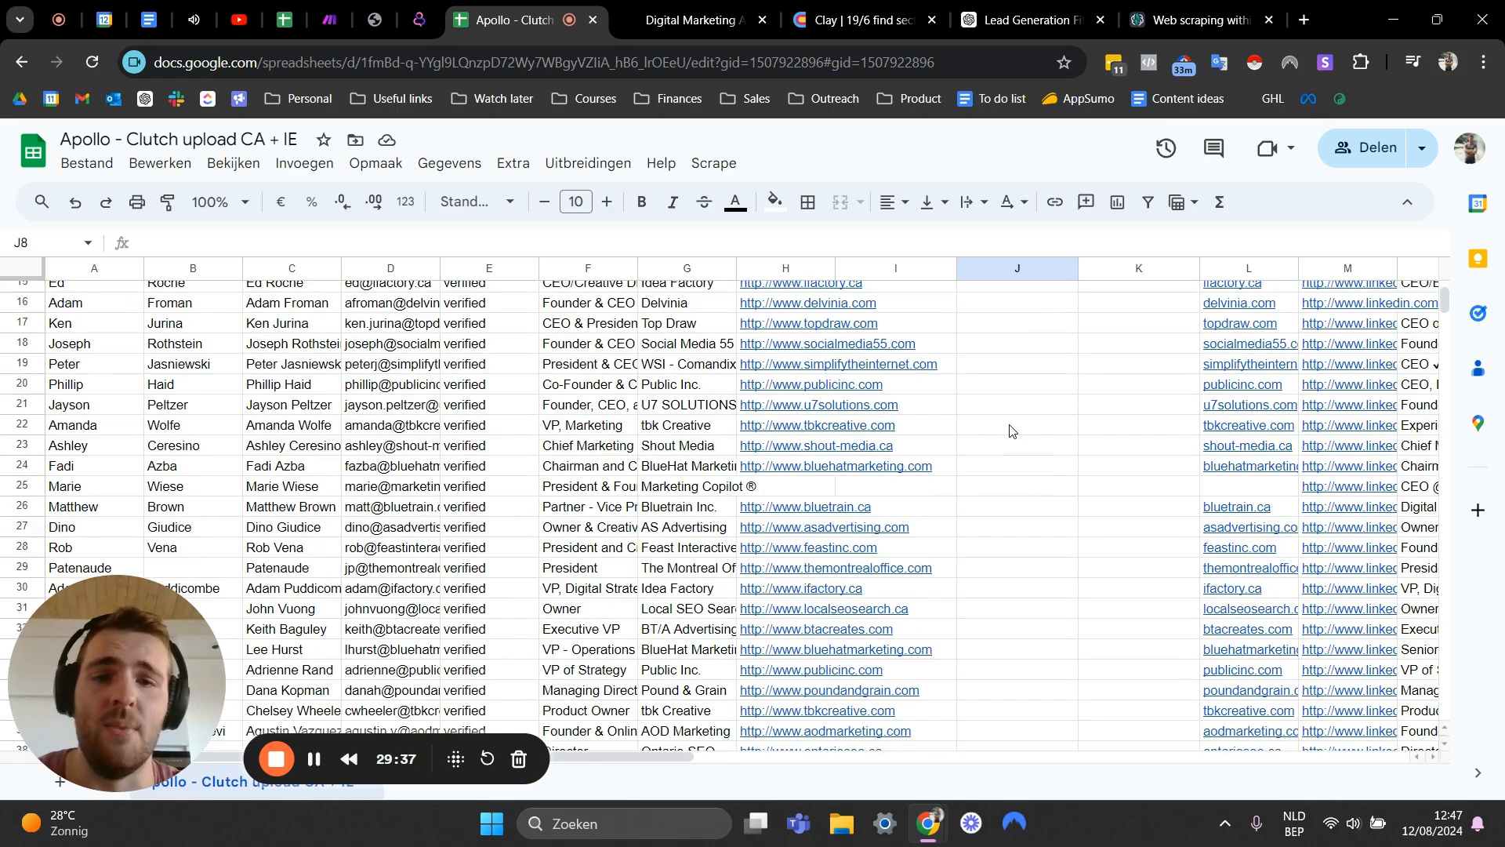
pyautogui.scroll(-10, 1011, 430)
pyautogui.scroll(20, 1009, 423)
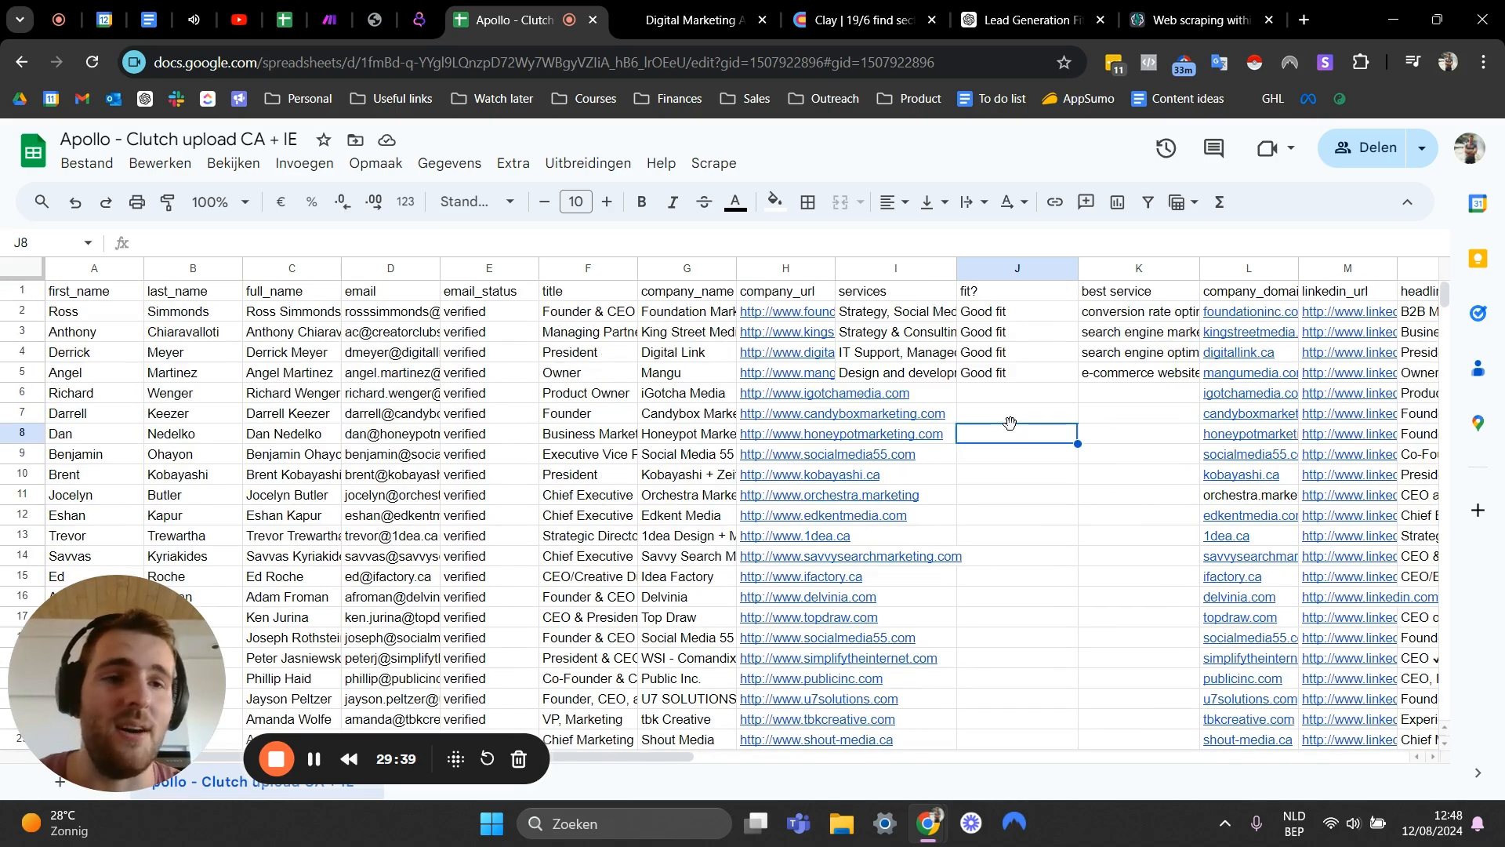
pyautogui.moveTo(918, 318); pyautogui.dragTo(1136, 377)
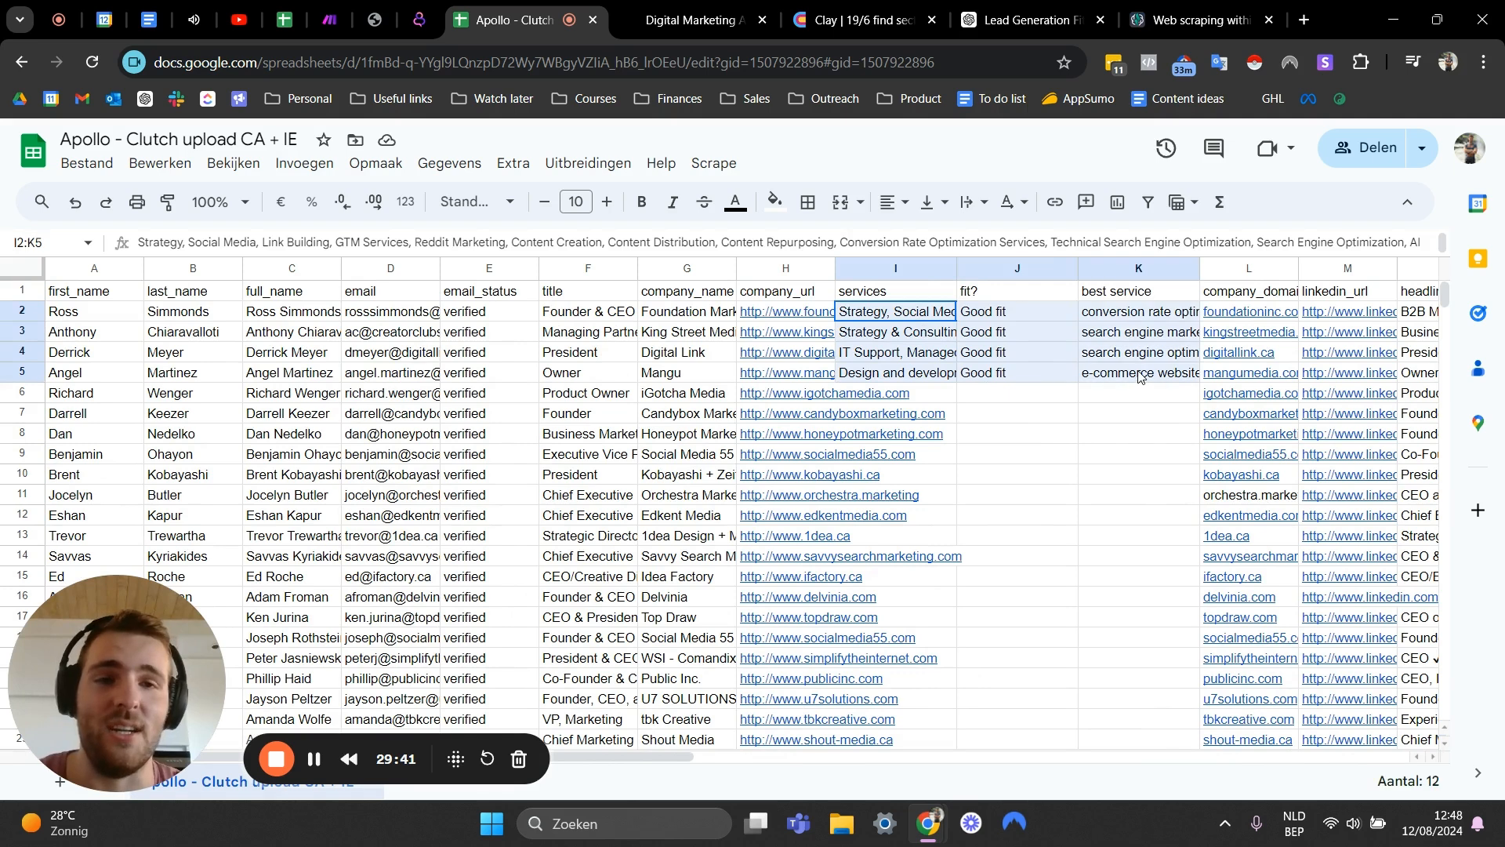
pyautogui.click(1119, 421)
pyautogui.moveTo(859, 313); pyautogui.dragTo(1136, 380)
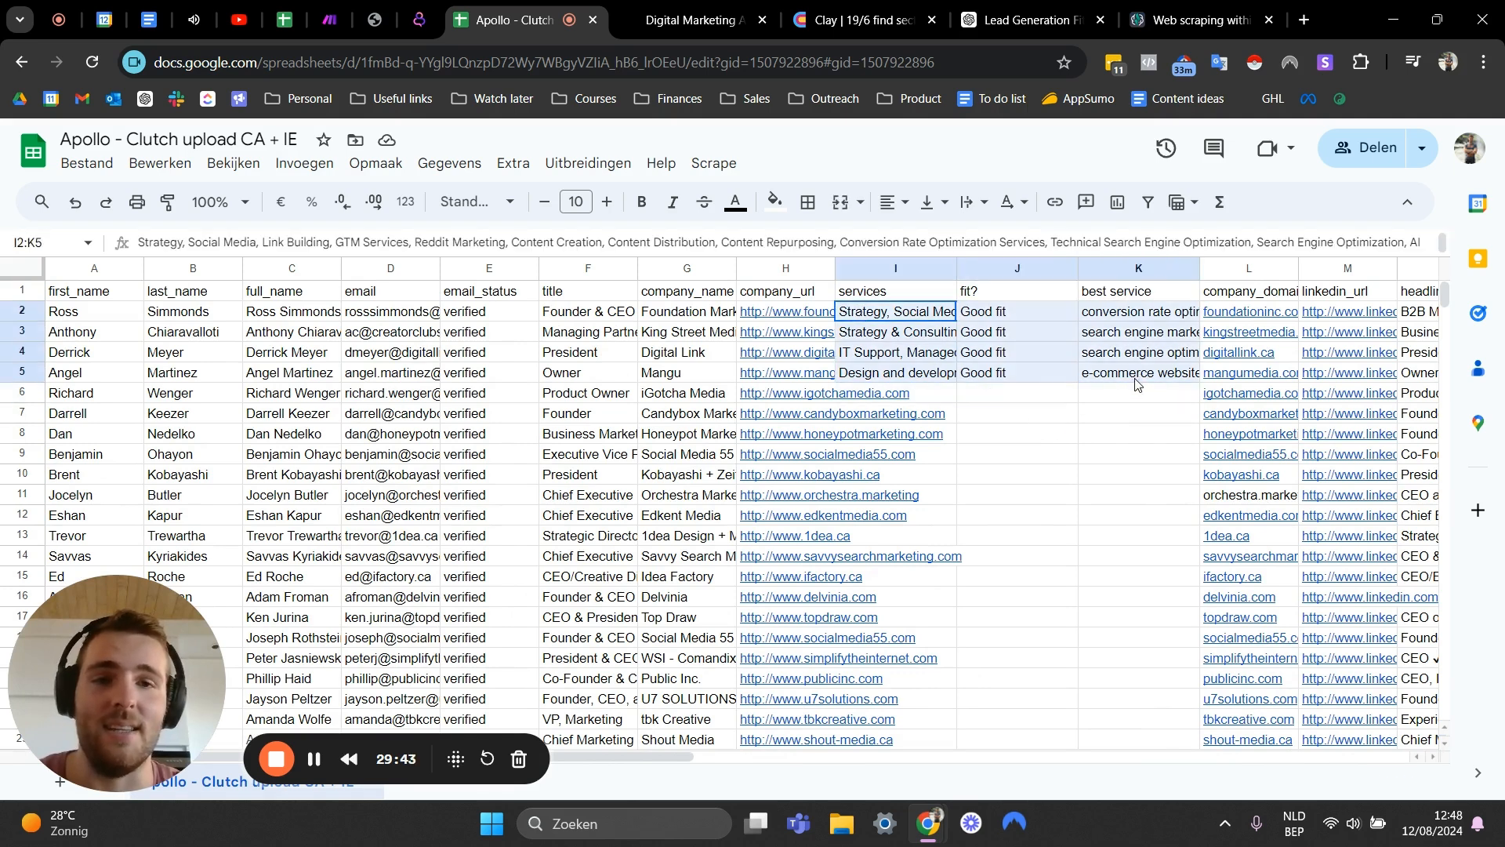
pyautogui.click(1066, 466)
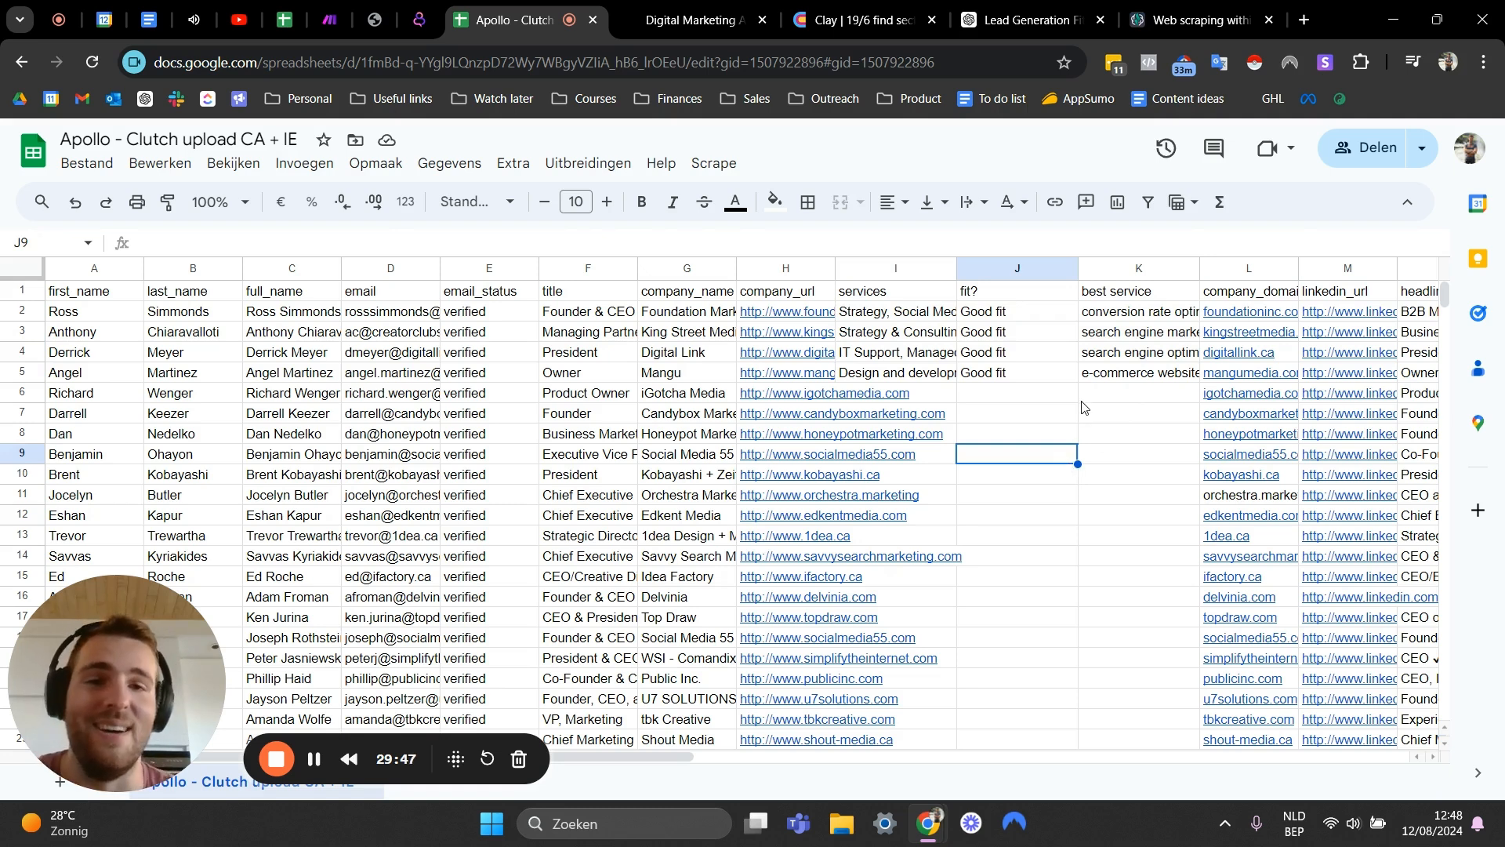
pyautogui.click(1052, 393)
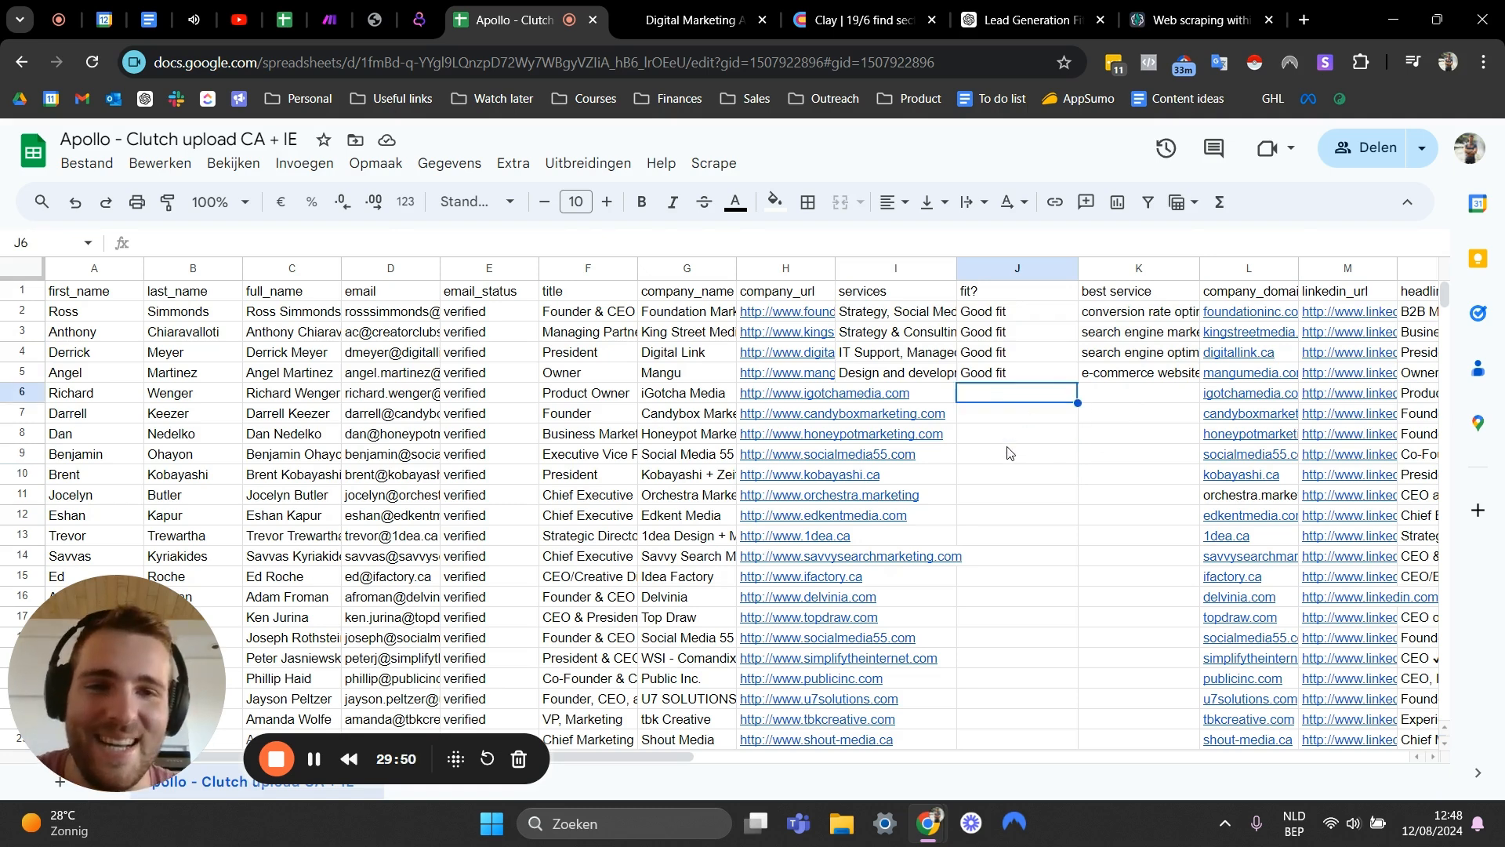
pyautogui.click(1088, 395)
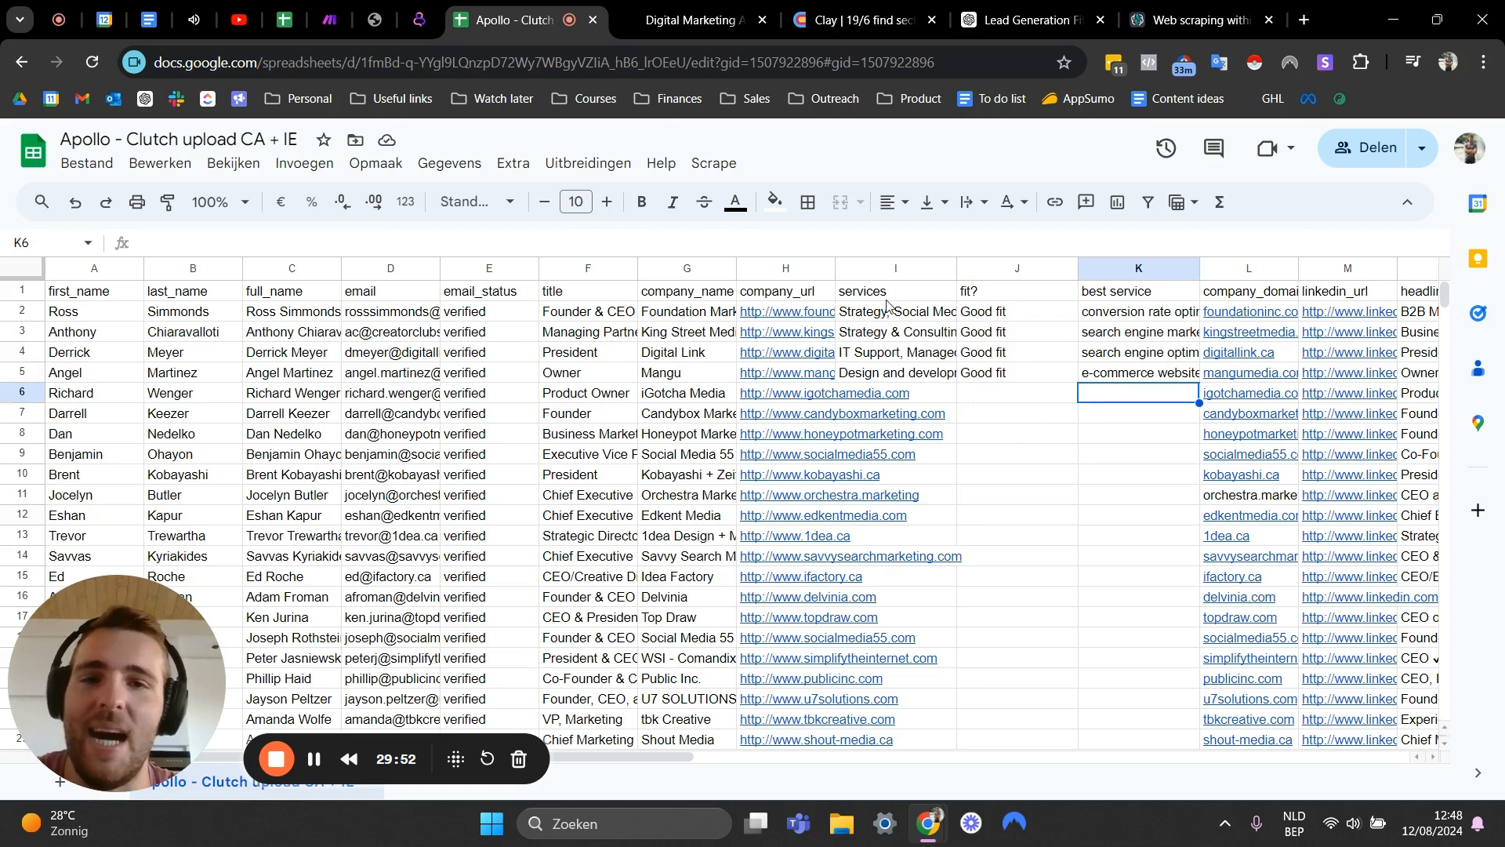
pyautogui.moveTo(897, 293); pyautogui.dragTo(1181, 376)
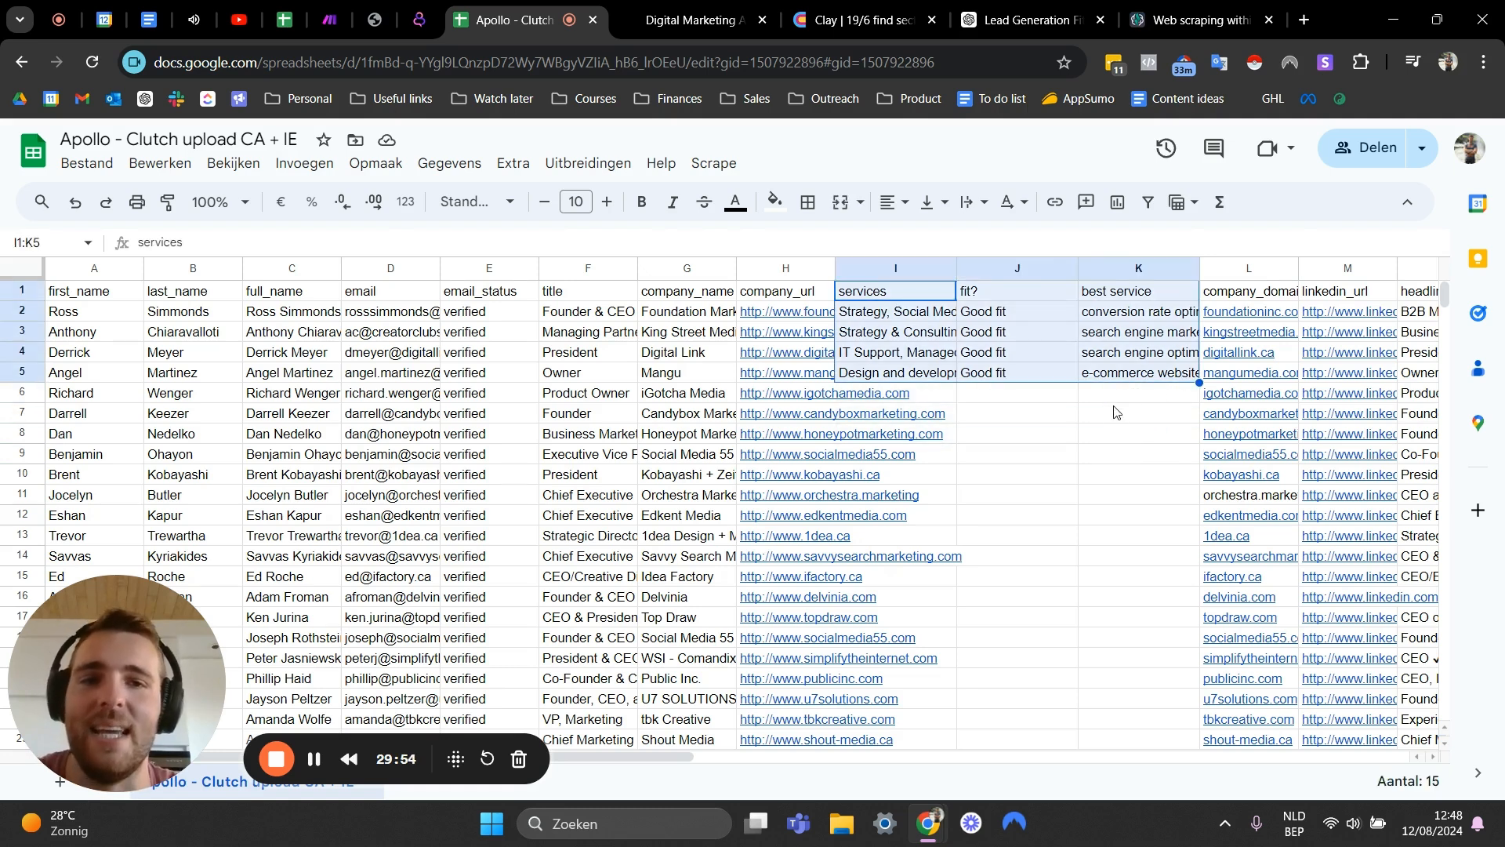
# - Review the services and best service cells of the four processed leads
pyautogui.click(1124, 407)
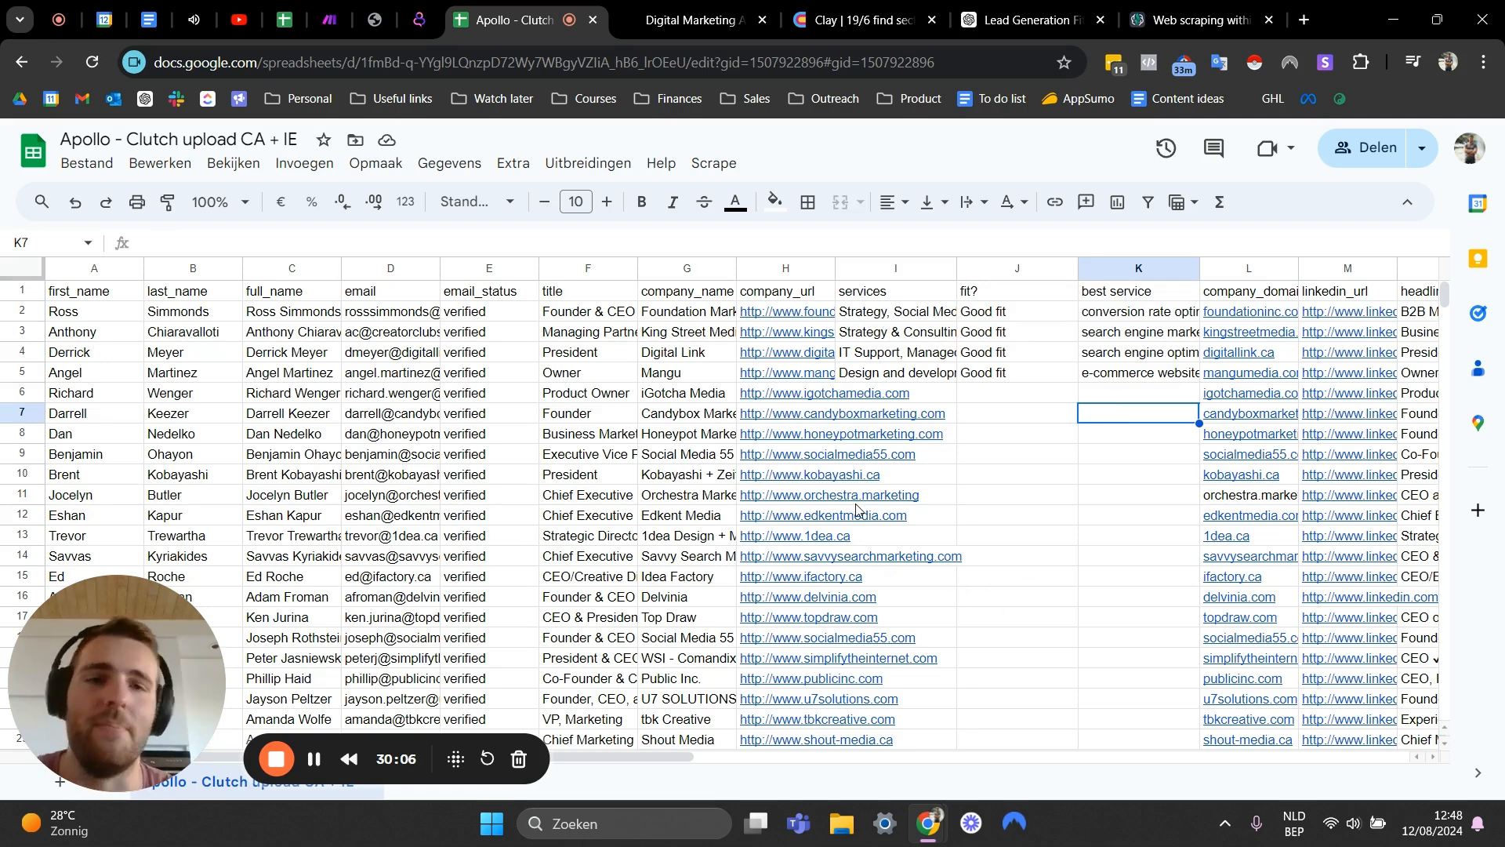
pyautogui.click(1019, 371)
pyautogui.click(905, 313)
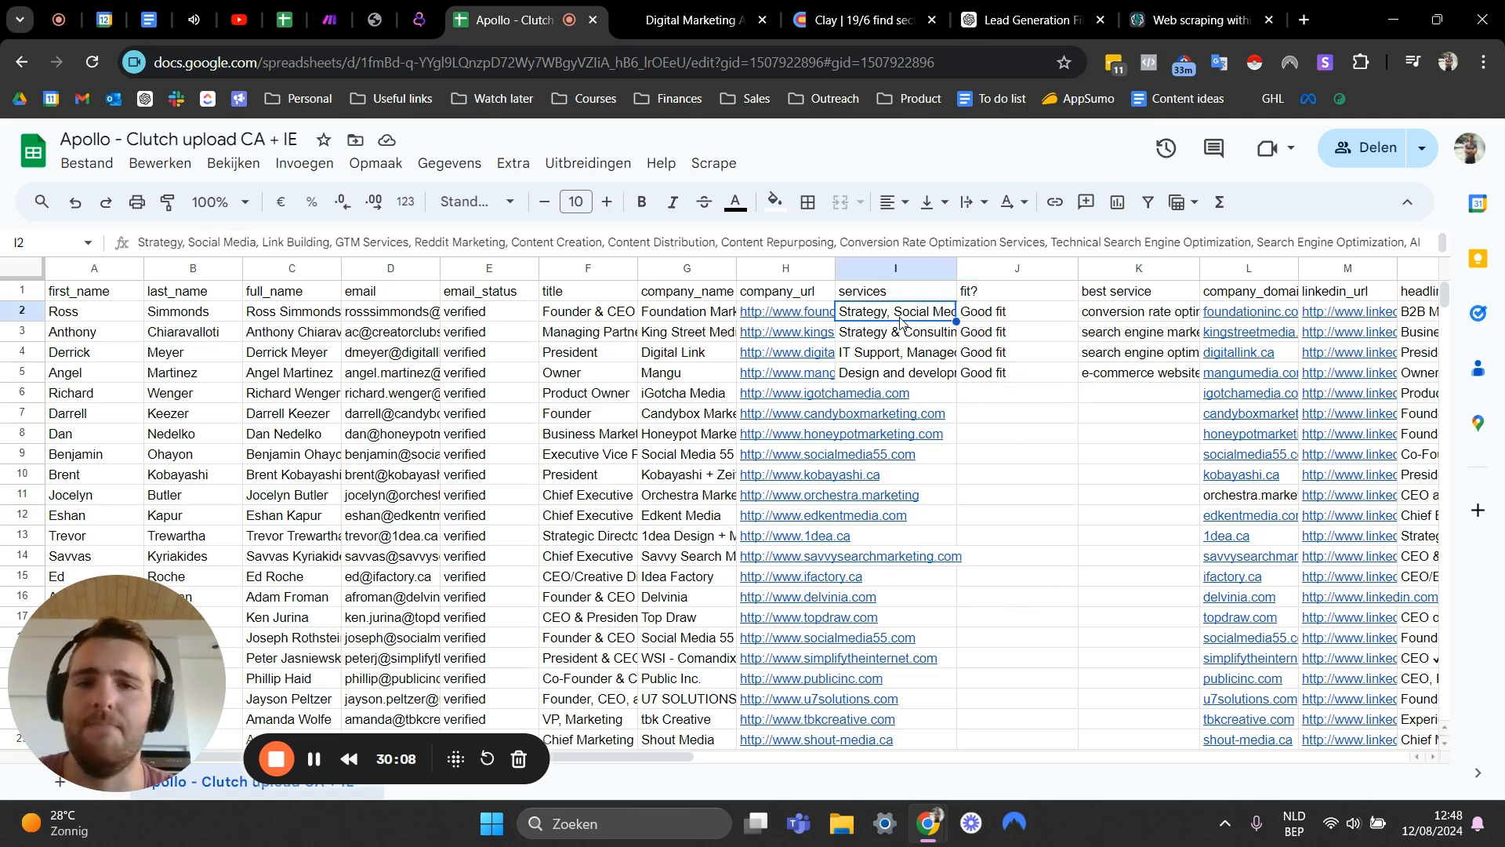
pyautogui.click(901, 367)
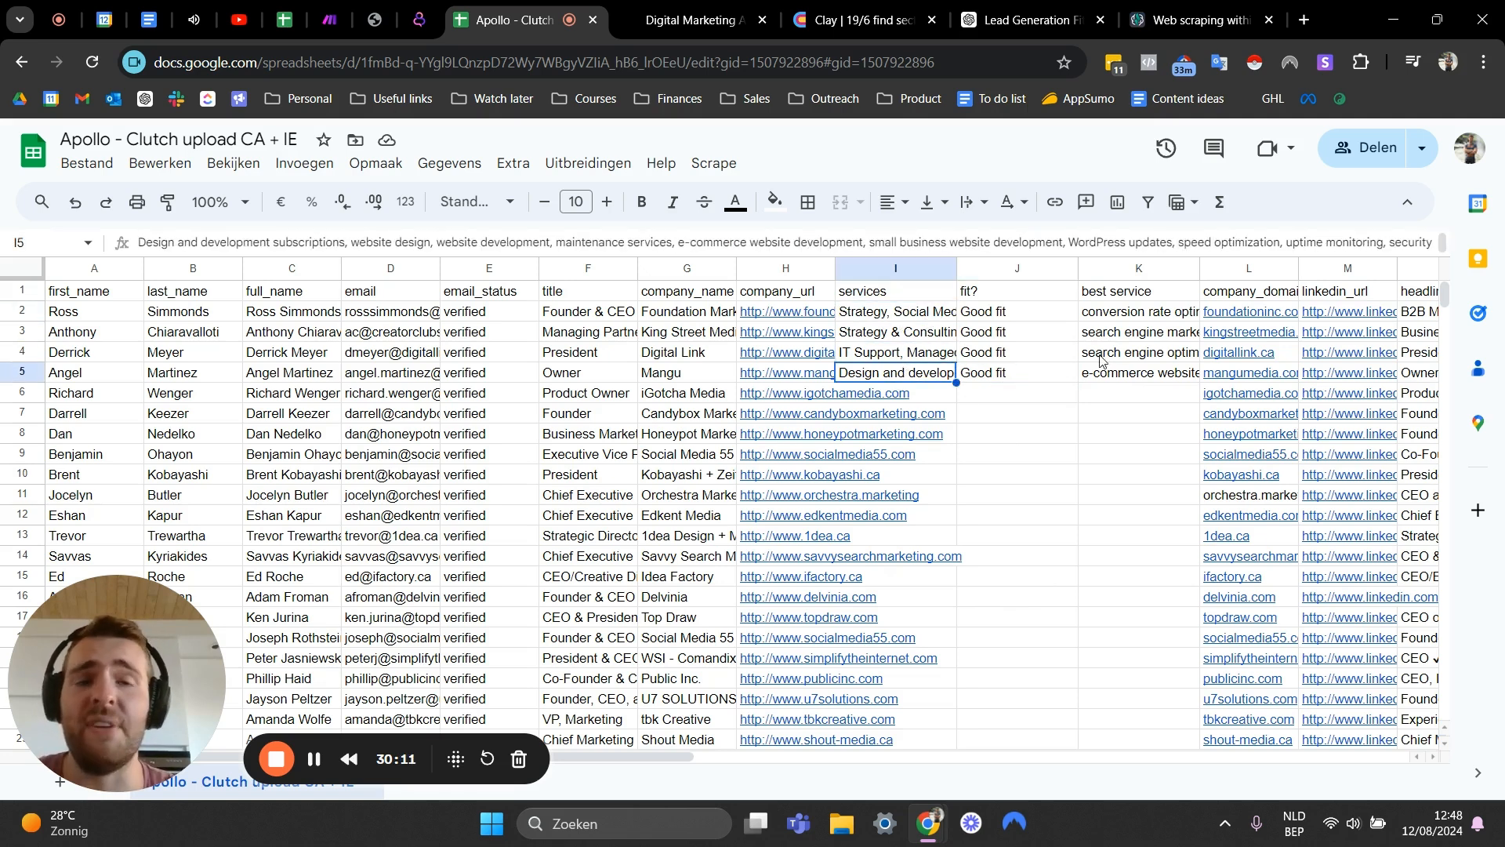
pyautogui.click(1116, 317)
pyautogui.click(1124, 352)
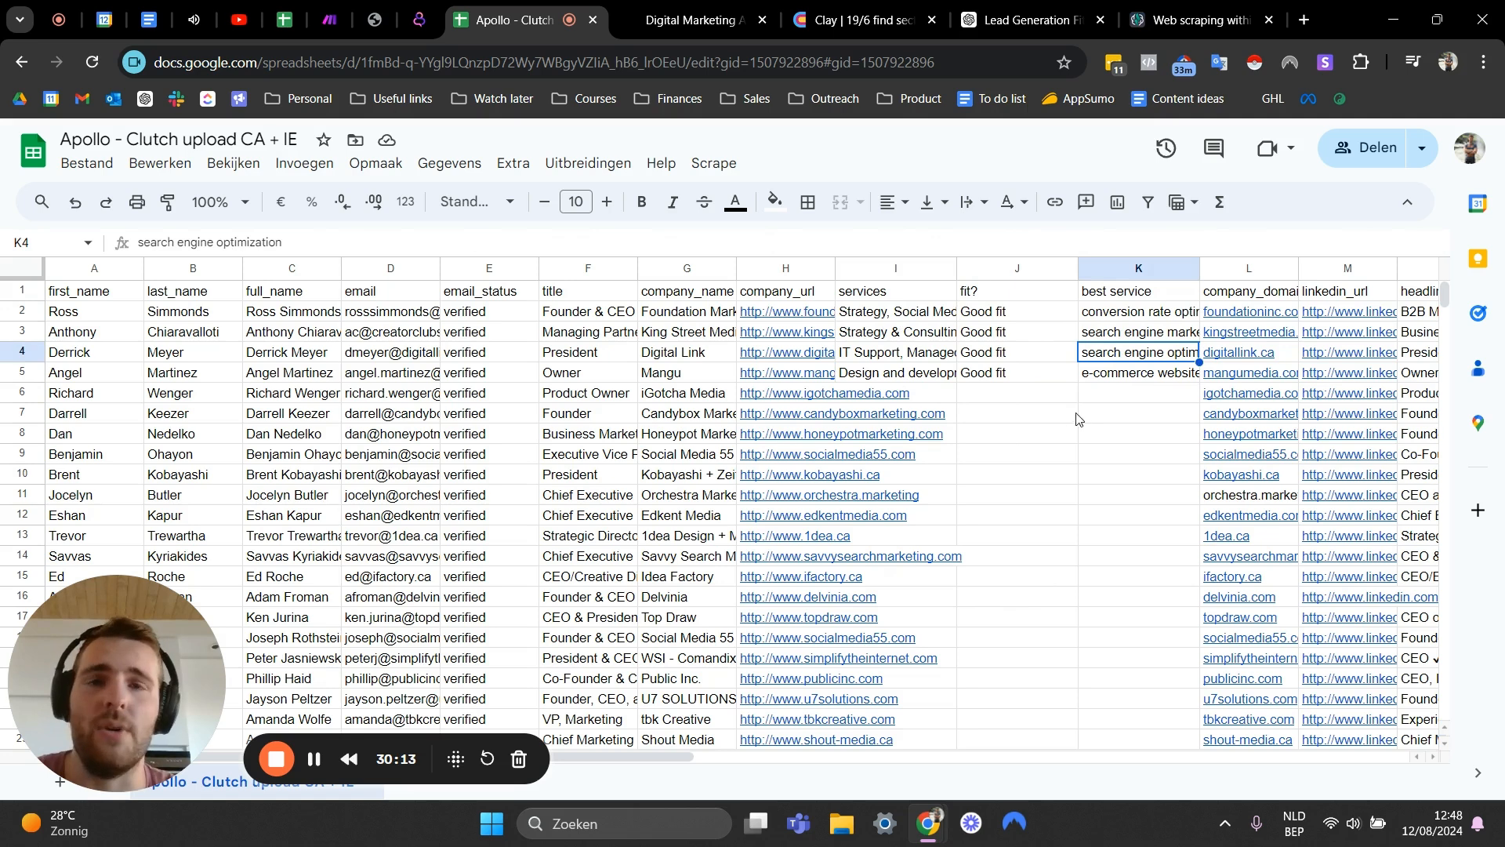
pyautogui.click(867, 330)
# - Select the services and best service ranges spanning both processed and unprocessed lead rows to compare them
pyautogui.moveTo(908, 292); pyautogui.dragTo(909, 478)
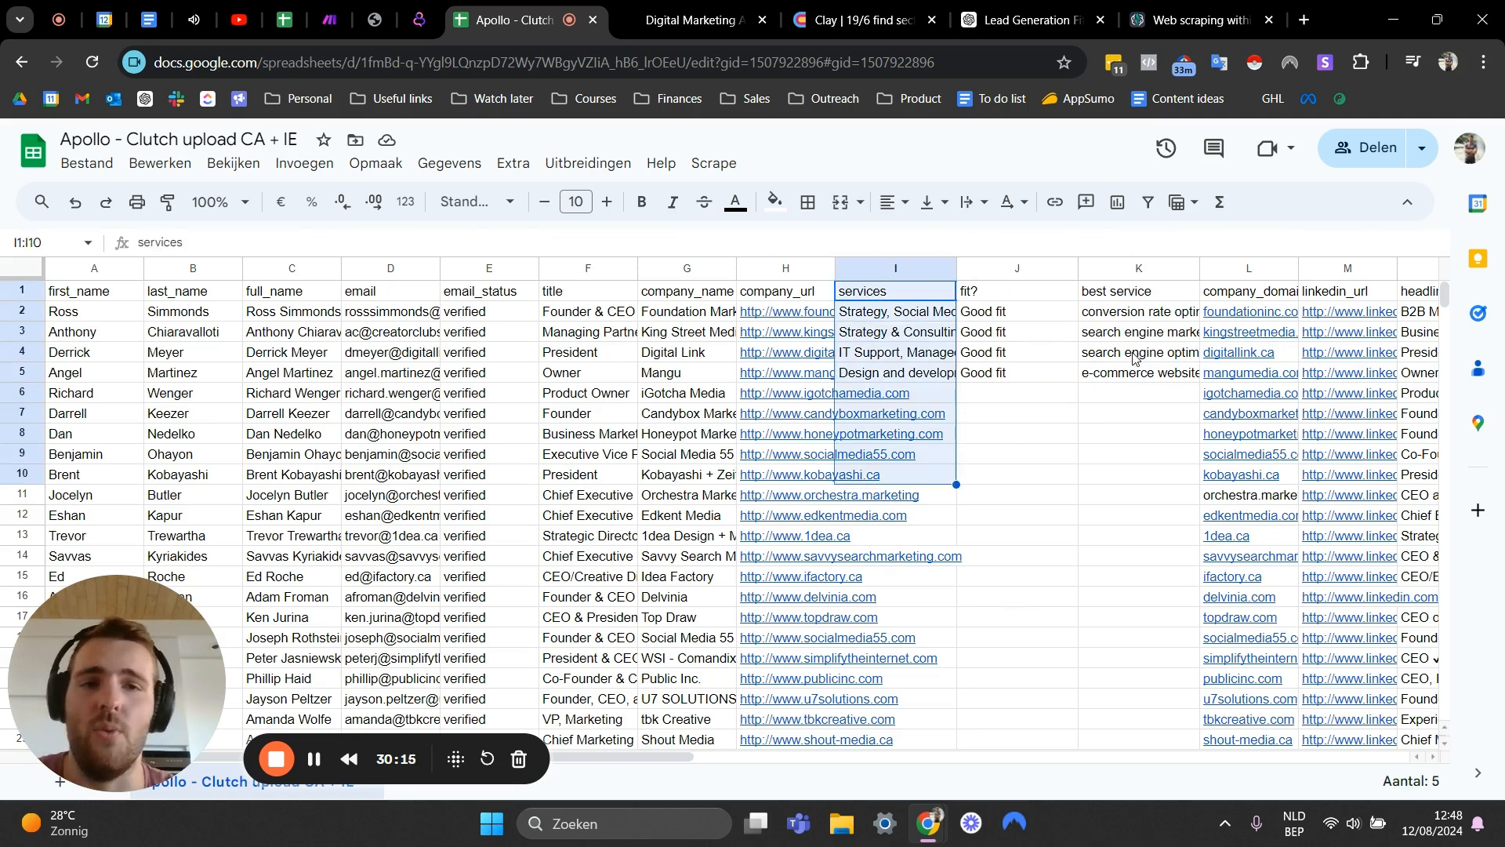
pyautogui.click(1133, 353)
pyautogui.moveTo(1140, 311); pyautogui.dragTo(1140, 498)
pyautogui.click(894, 290)
pyautogui.moveTo(901, 311); pyautogui.dragTo(901, 539)
pyautogui.click(1125, 396)
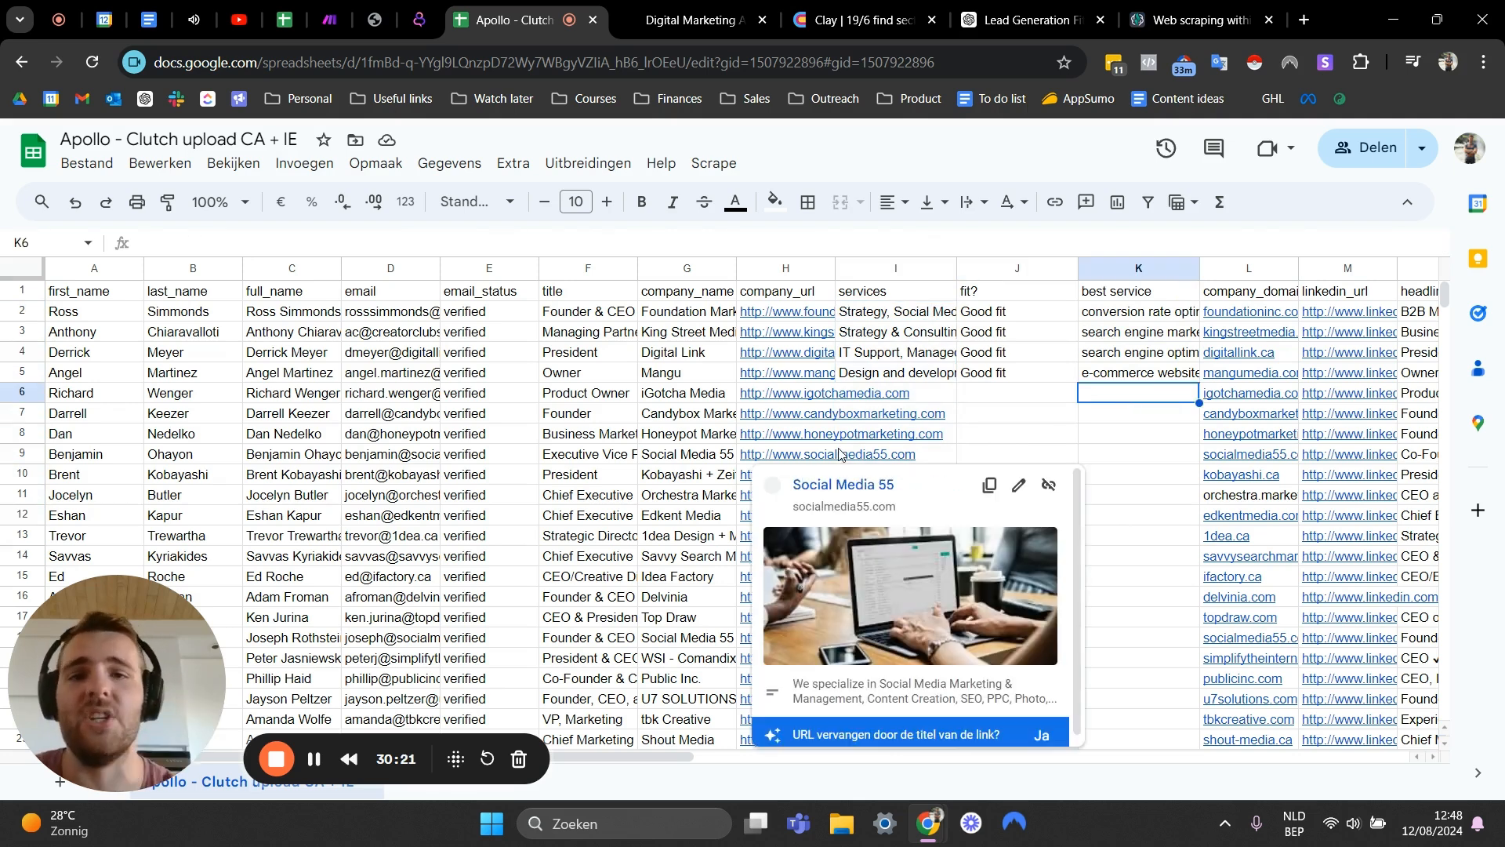
pyautogui.click(948, 399)
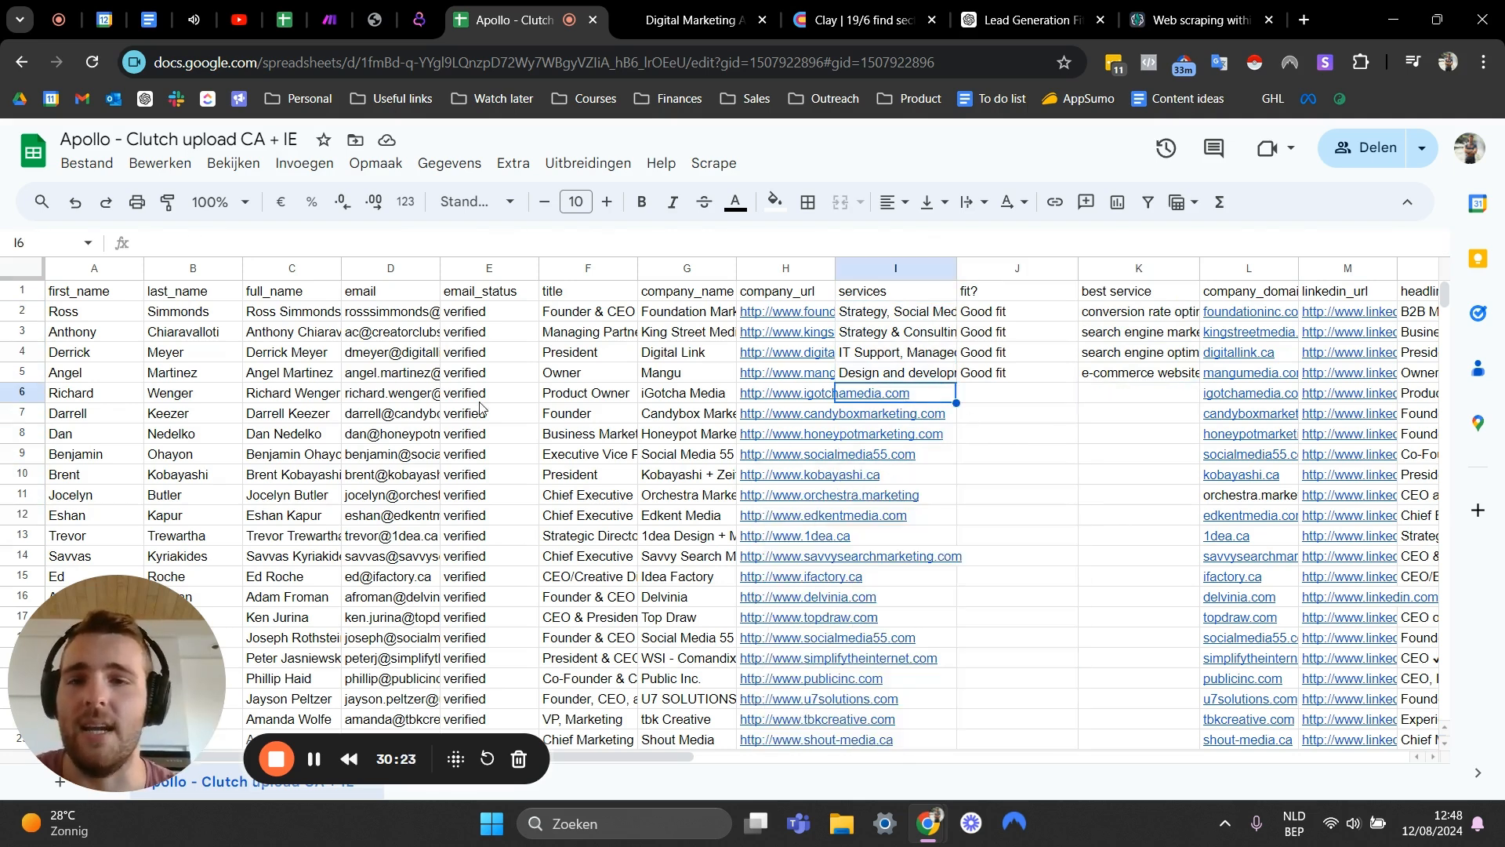
pyautogui.click(695, 542)
pyautogui.click(831, 438)
# - Browse the empty fit and best service cells of the unprocessed leads and reselect the services range
pyautogui.click(1033, 415)
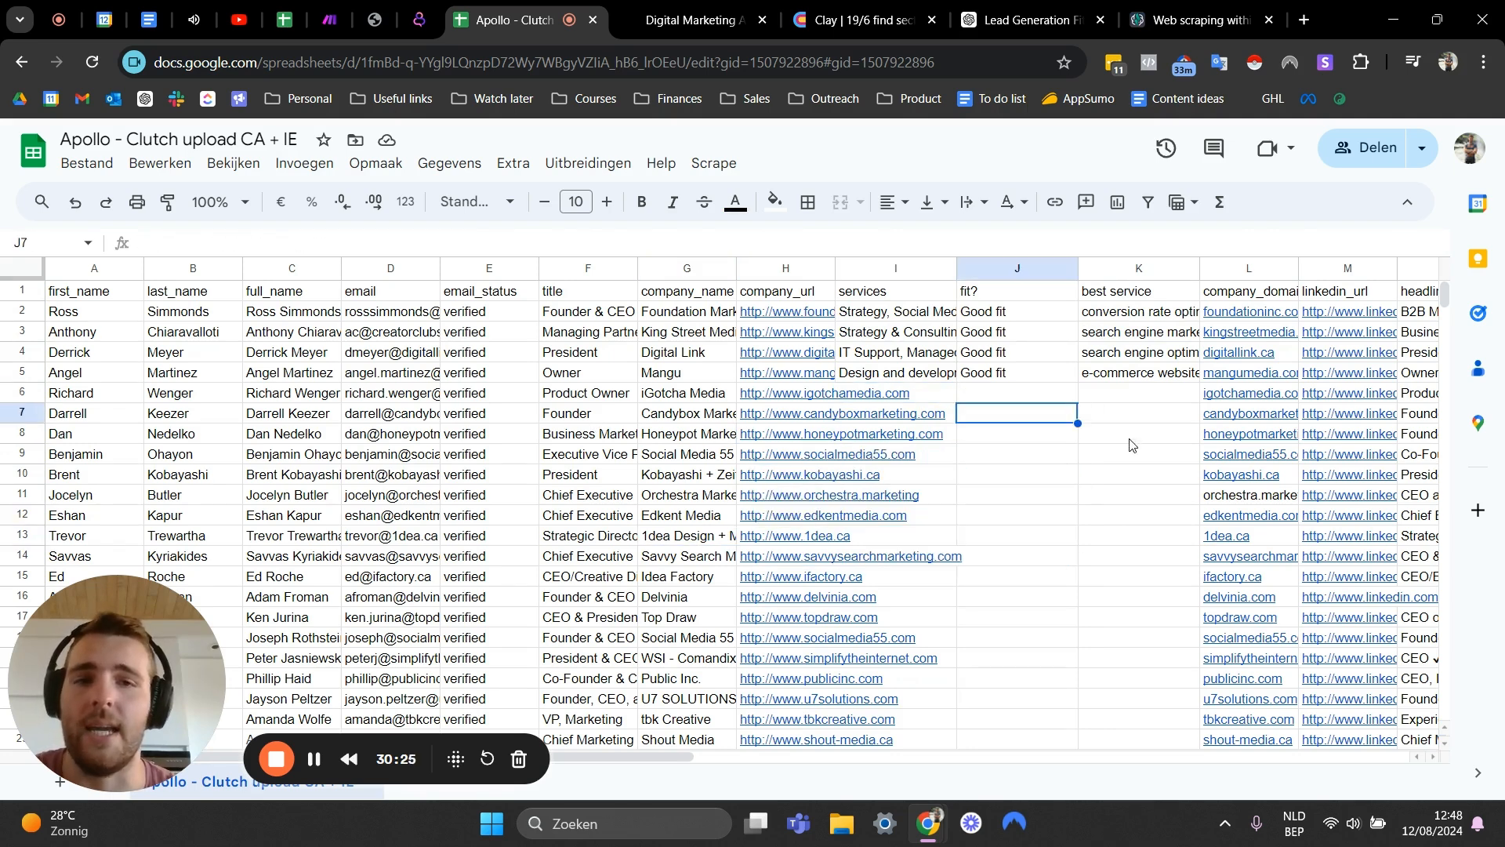
pyautogui.press('Right')
pyautogui.press('Up')
pyautogui.press('Up')
pyautogui.click(1126, 457)
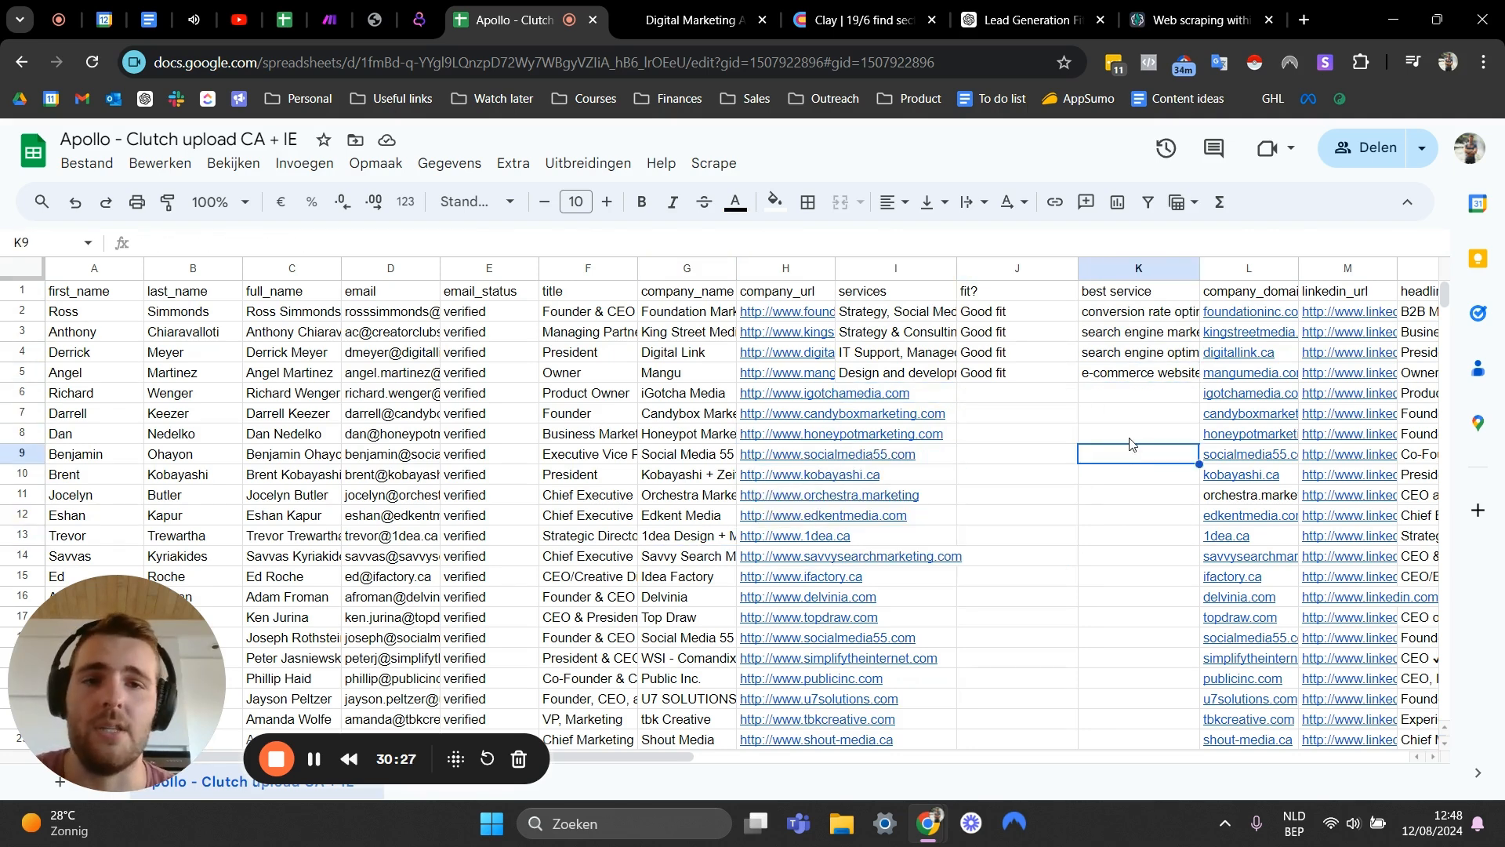
pyautogui.press('Up')
pyautogui.press('Up')
pyautogui.press('Down')
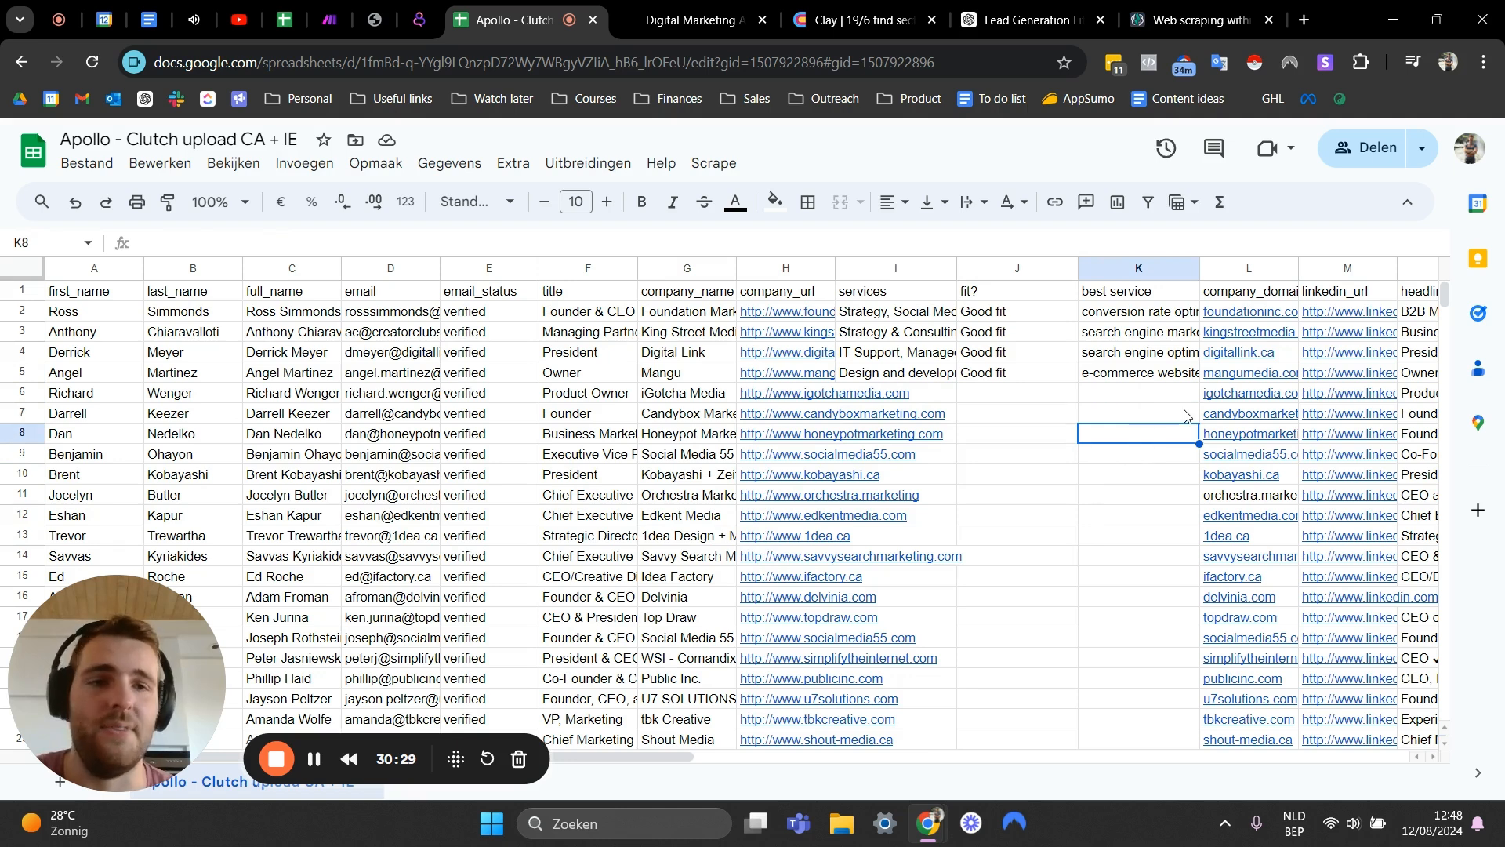
pyautogui.click(1129, 562)
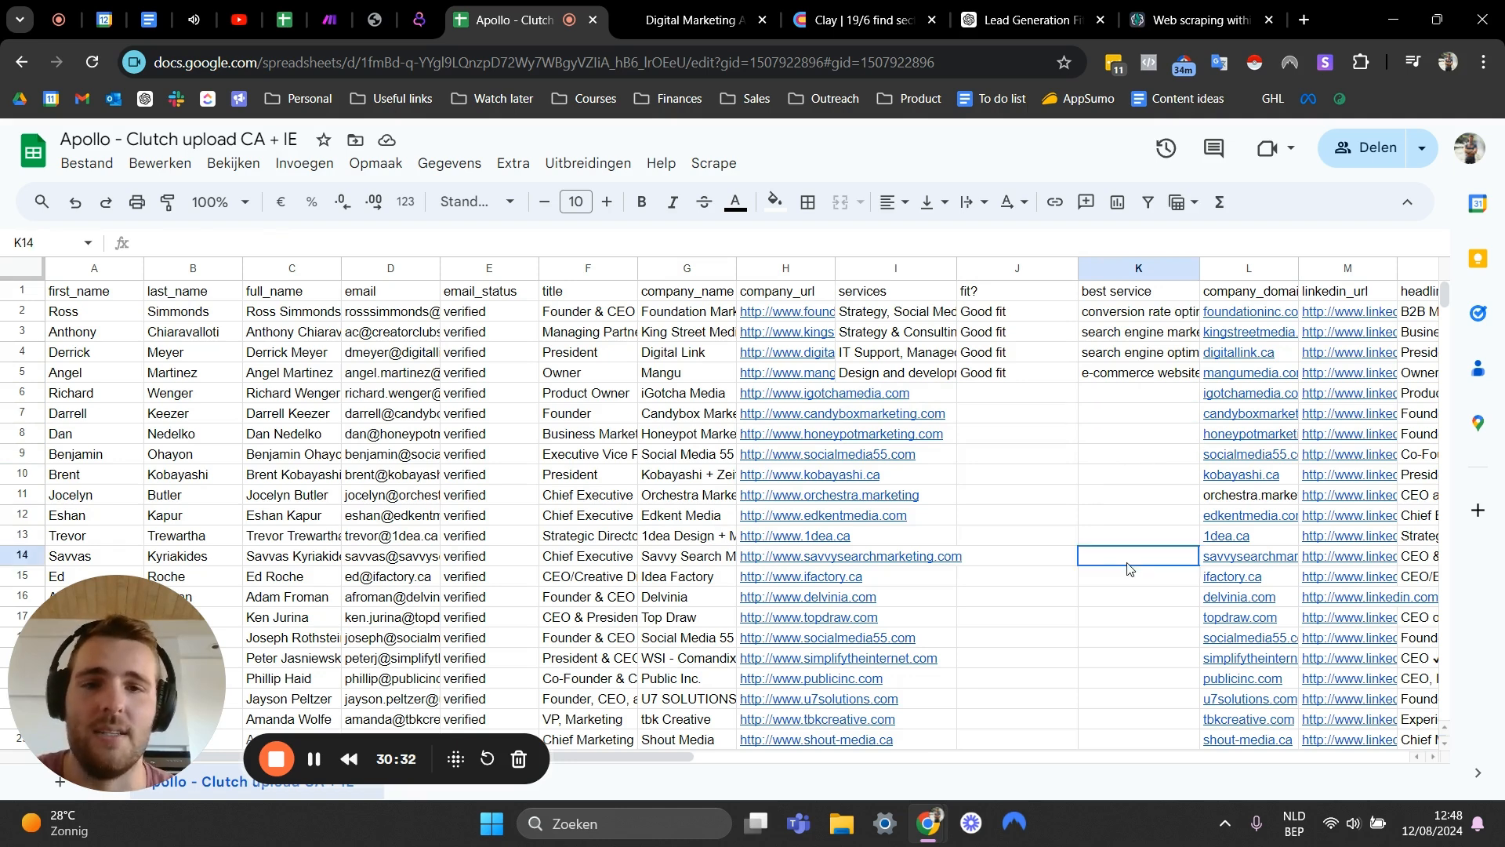
pyautogui.click(1152, 410)
pyautogui.click(1140, 399)
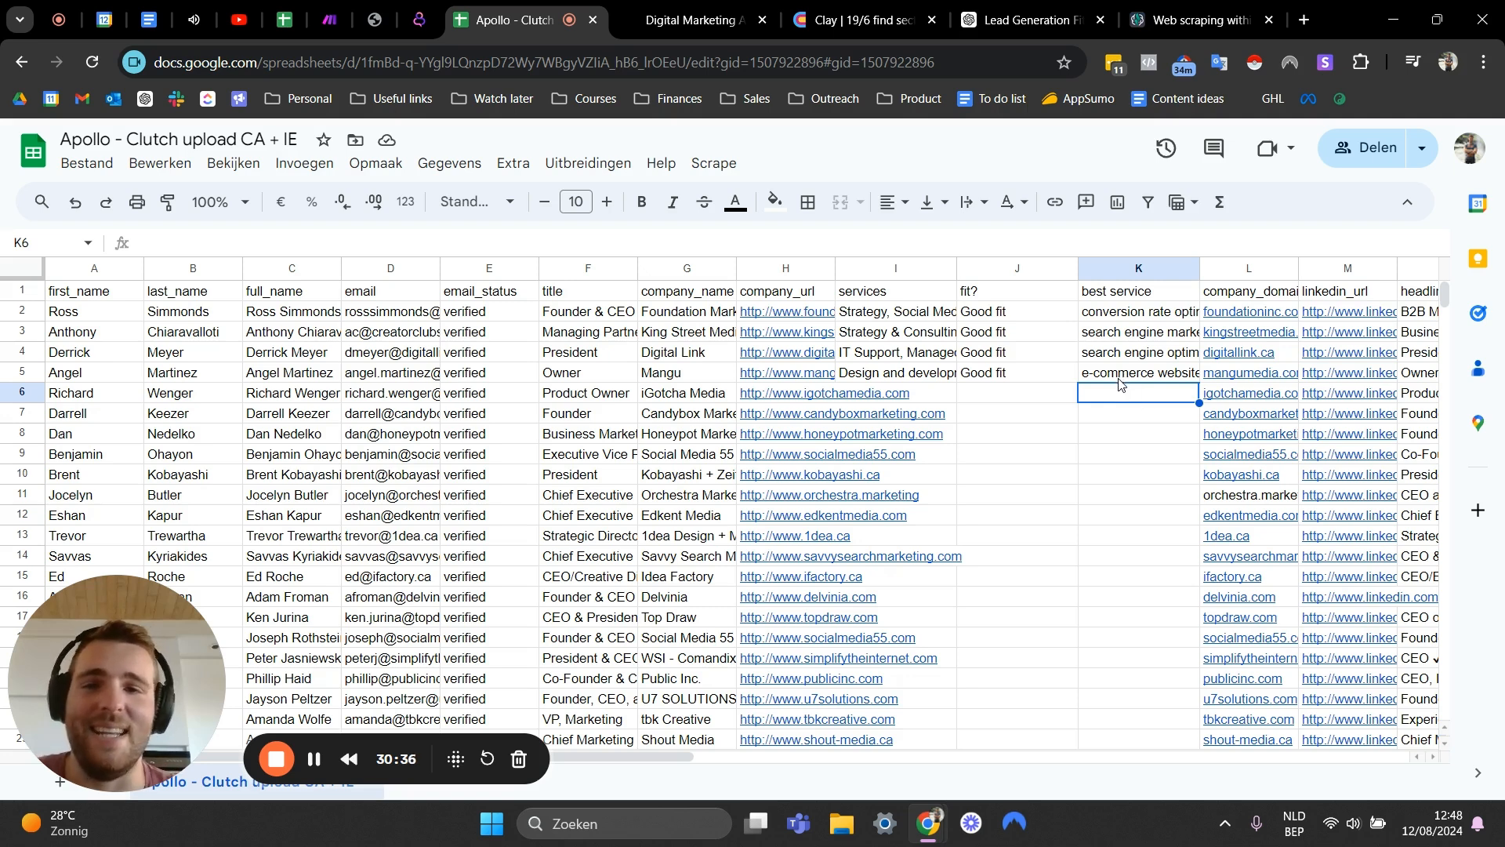
pyautogui.moveTo(935, 317); pyautogui.dragTo(954, 576)
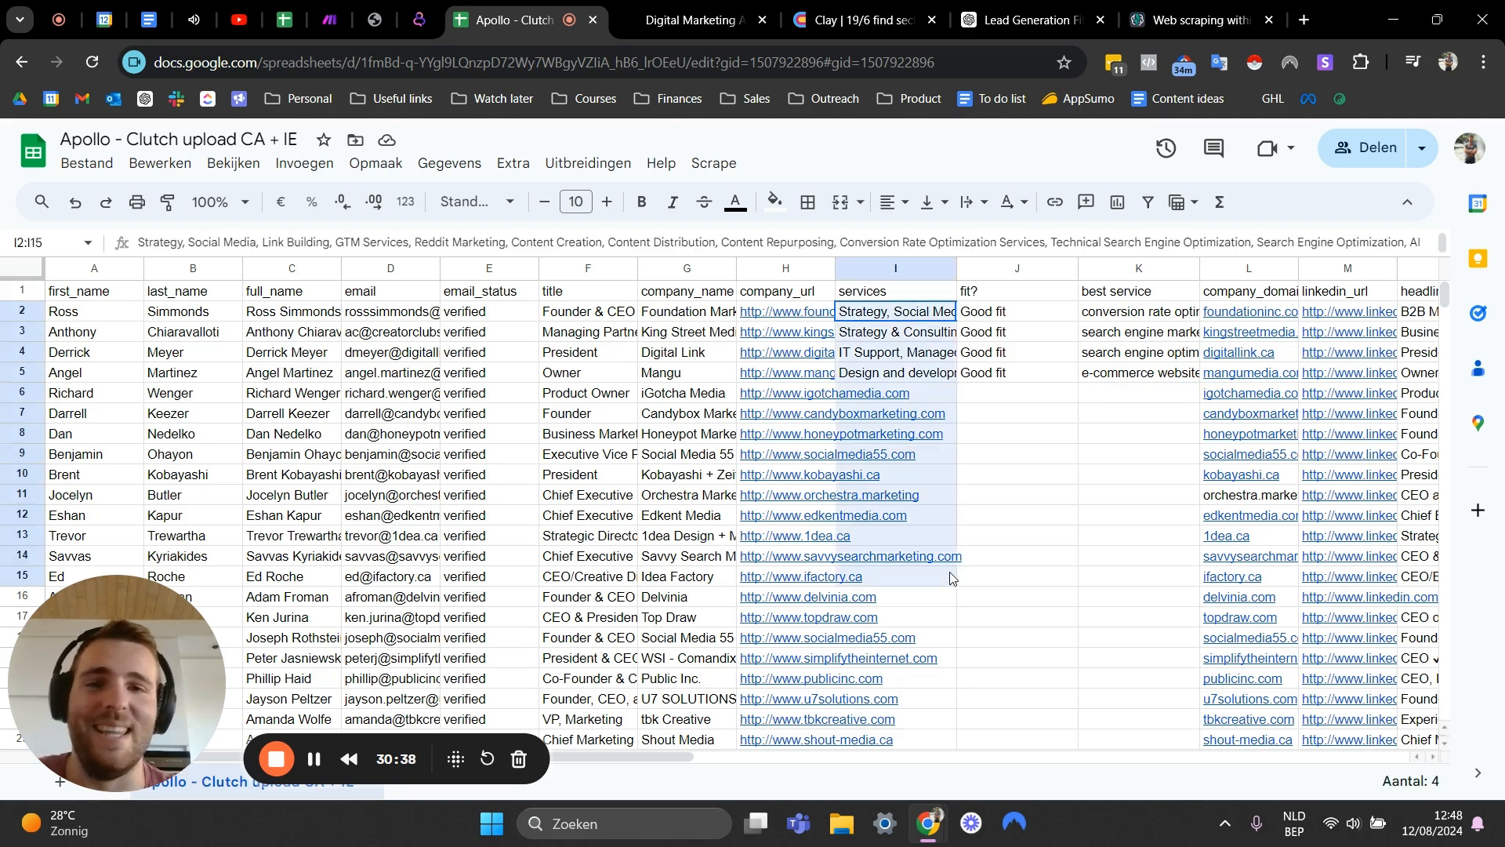
pyautogui.click(943, 456)
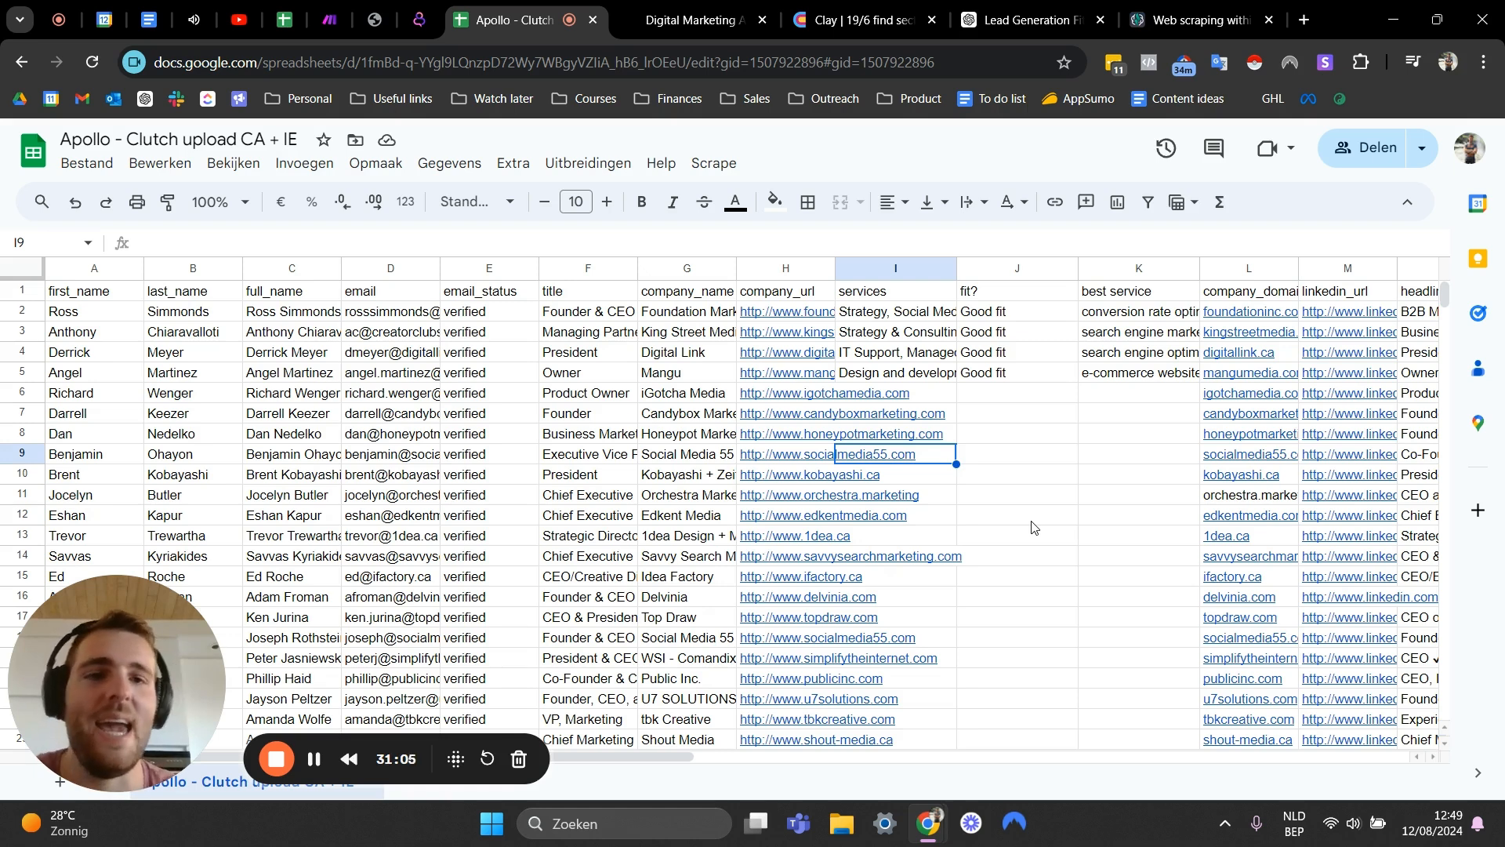
pyautogui.click(1039, 498)
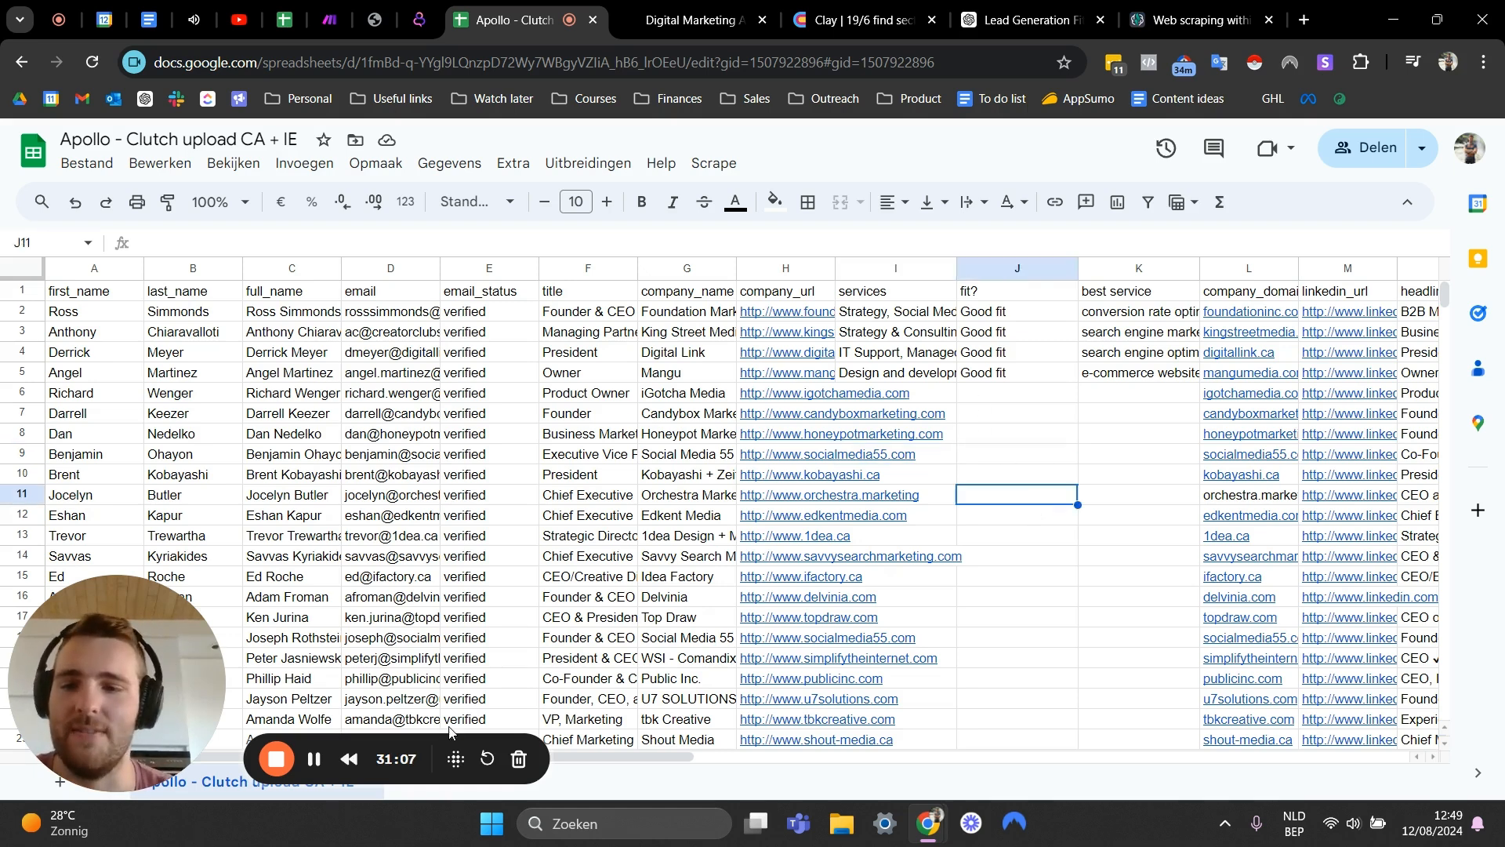